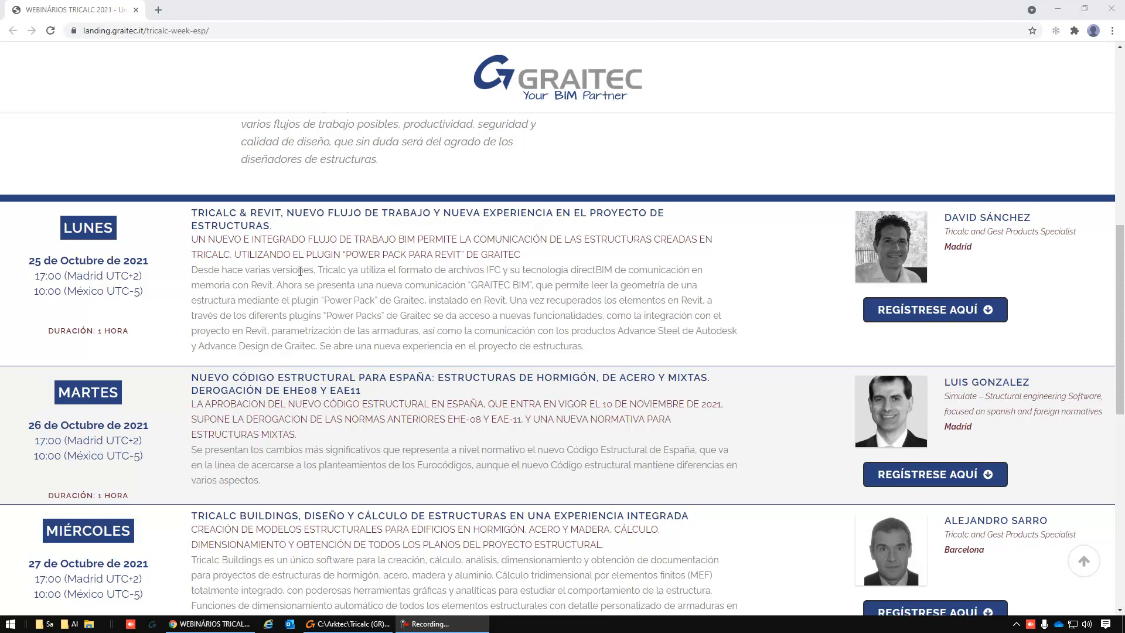
# Review the Tricalc webinar schedule on the Graitec page from the Monday session through the Friday session.
pyautogui.scroll(-2, 302, 271)
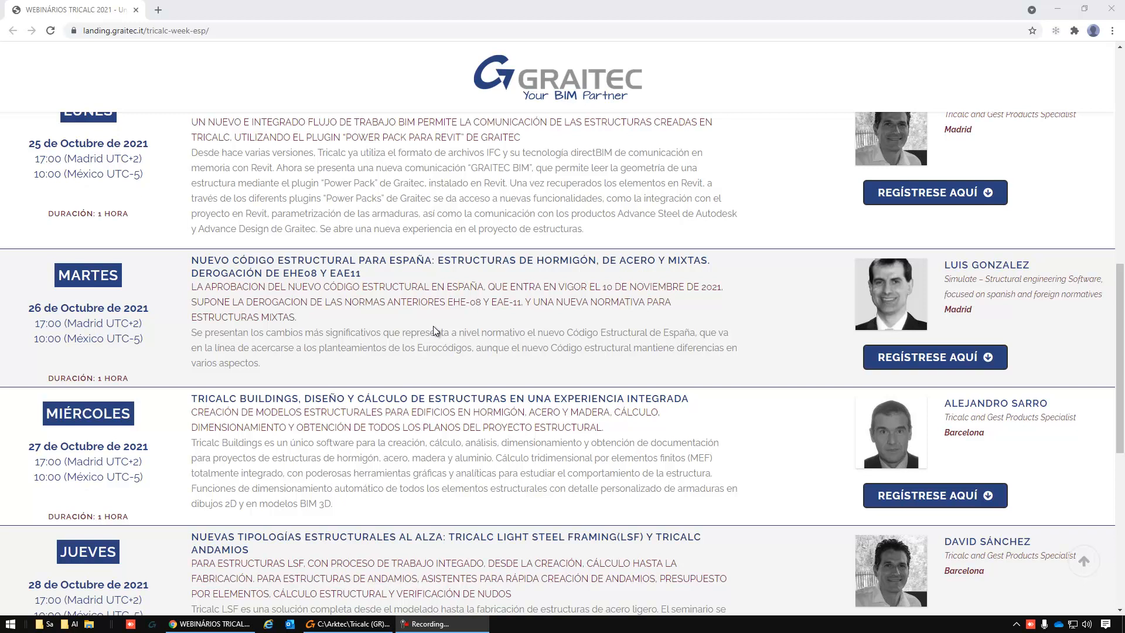
pyautogui.scroll(-2, 434, 330)
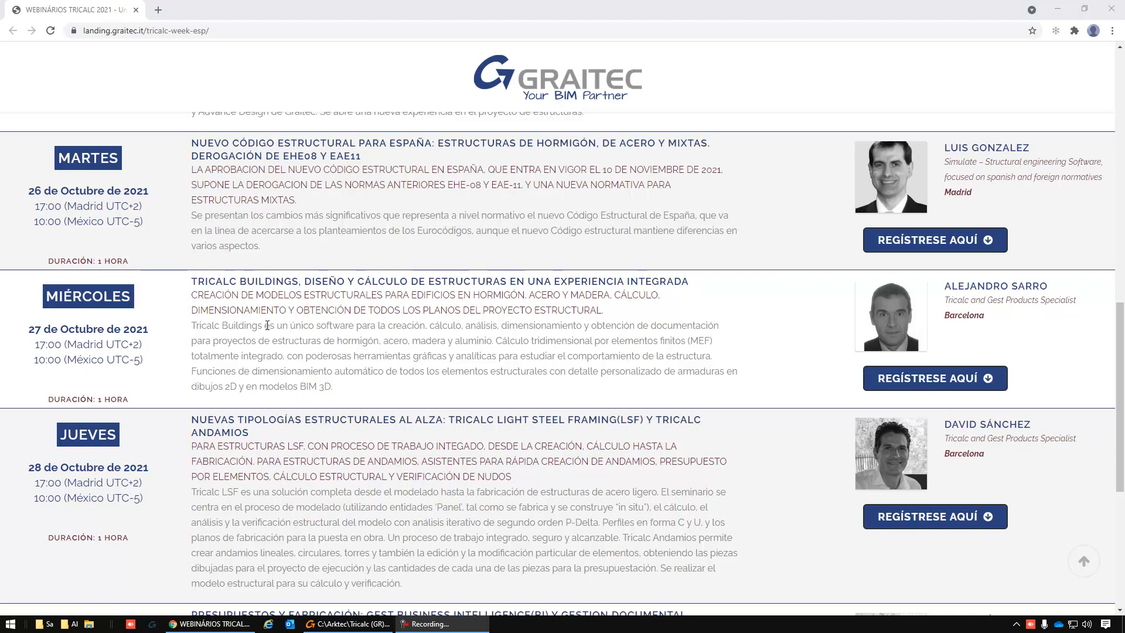
pyautogui.scroll(-4, 358, 308)
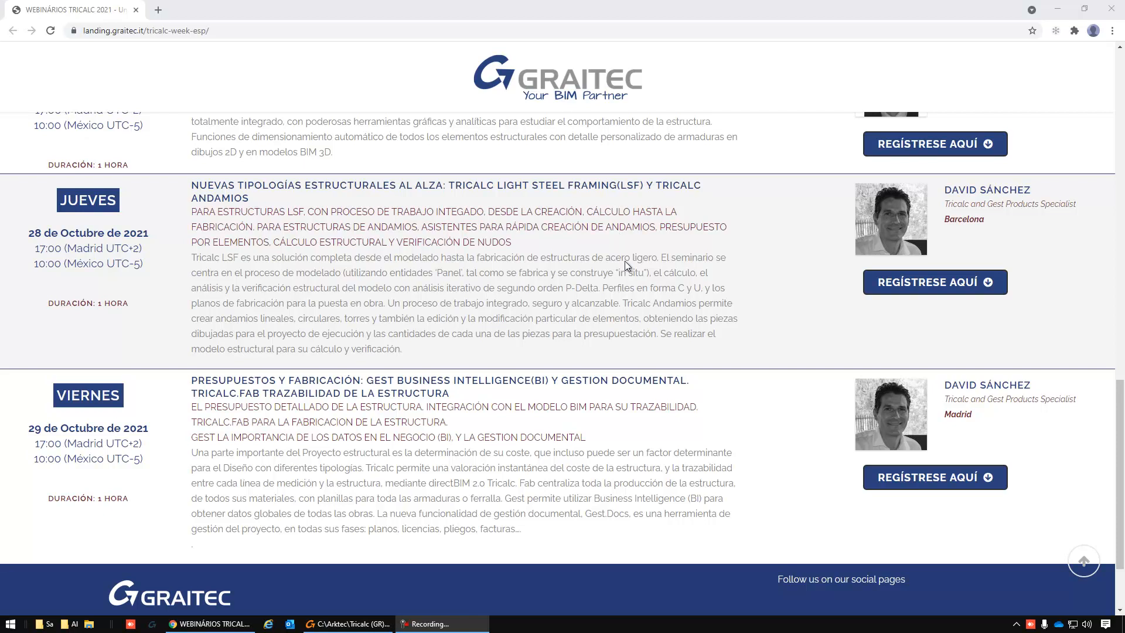
pyautogui.scroll(6, 621, 235)
pyautogui.scroll(1, 630, 287)
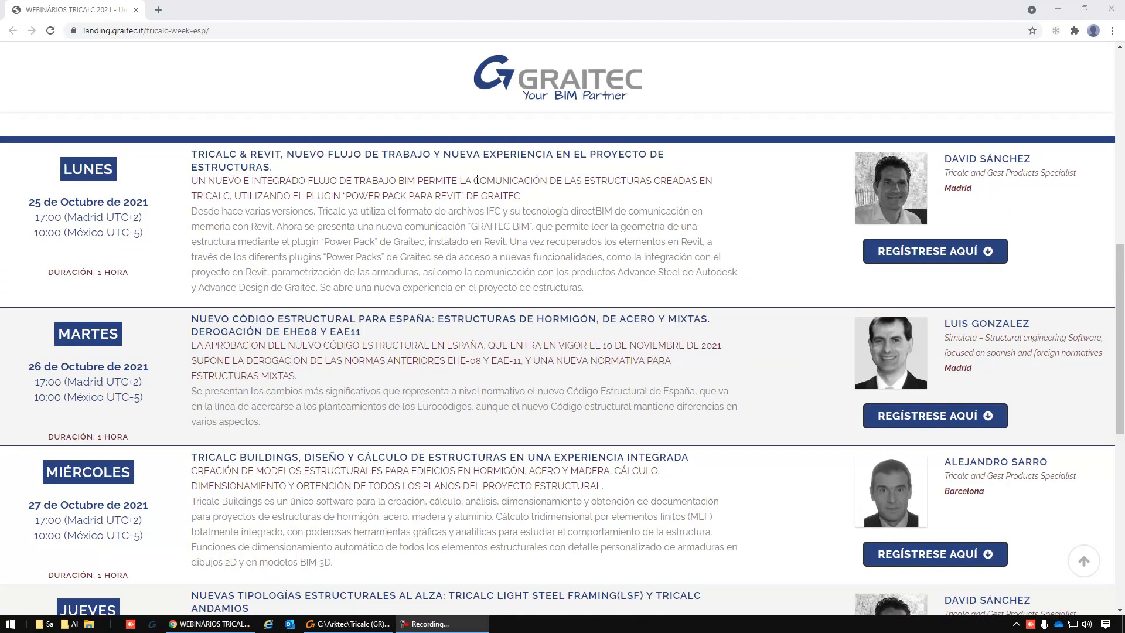
pyautogui.scroll(-5, 524, 289)
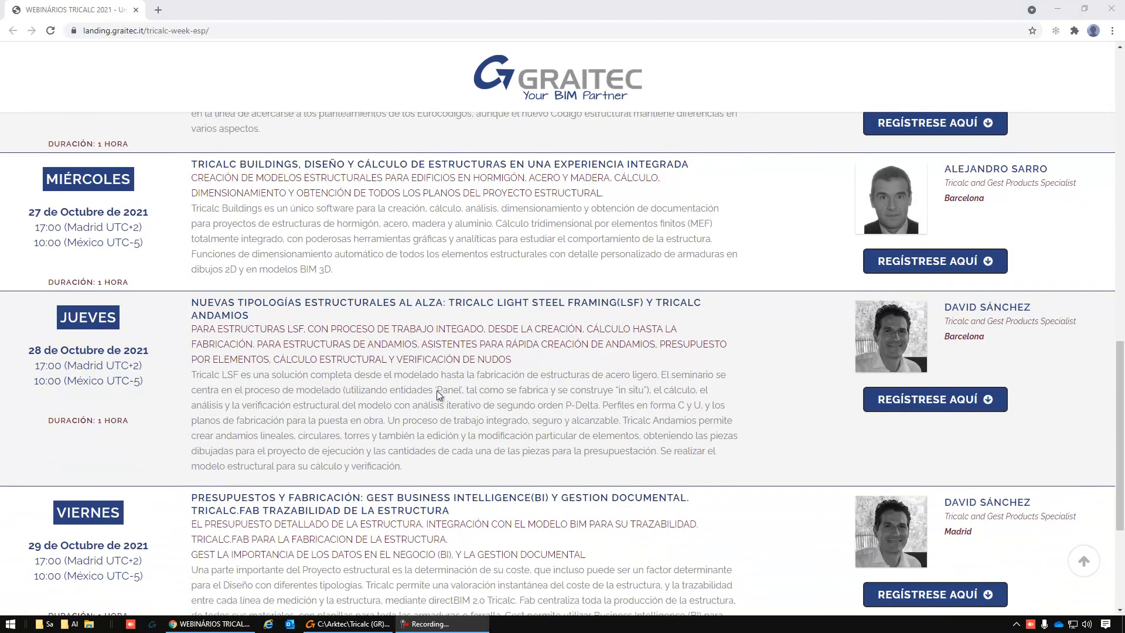
# Switch to Tricalc, look over the scaffold and light panel (LSF) commands, and start defining a new scaffold.
pyautogui.click(337, 625)
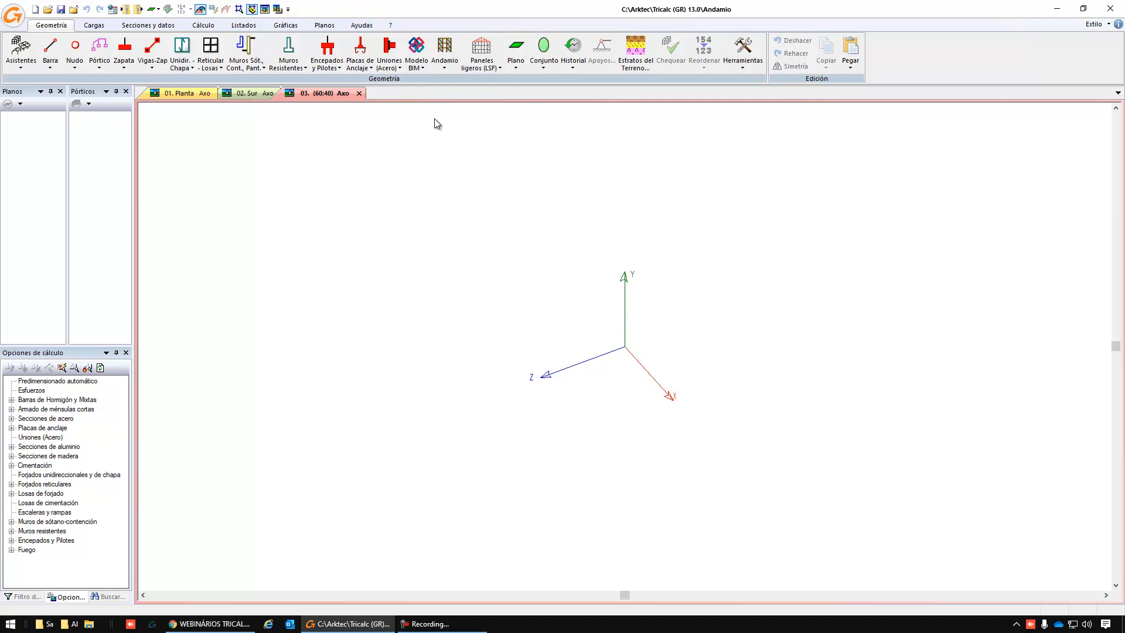
pyautogui.click(446, 62)
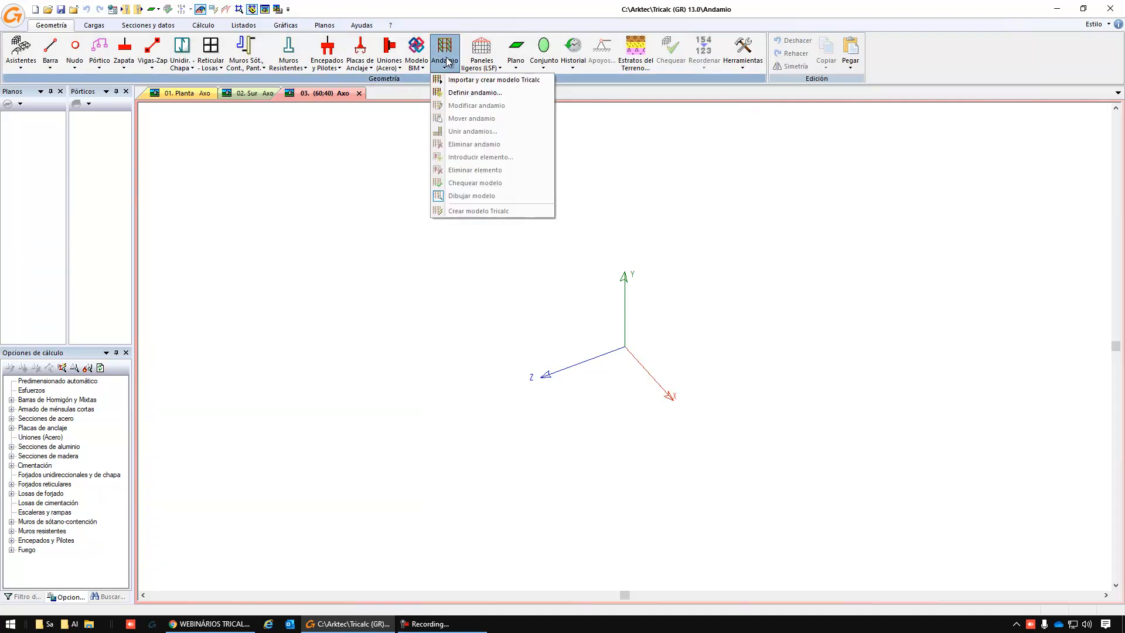
pyautogui.click(483, 61)
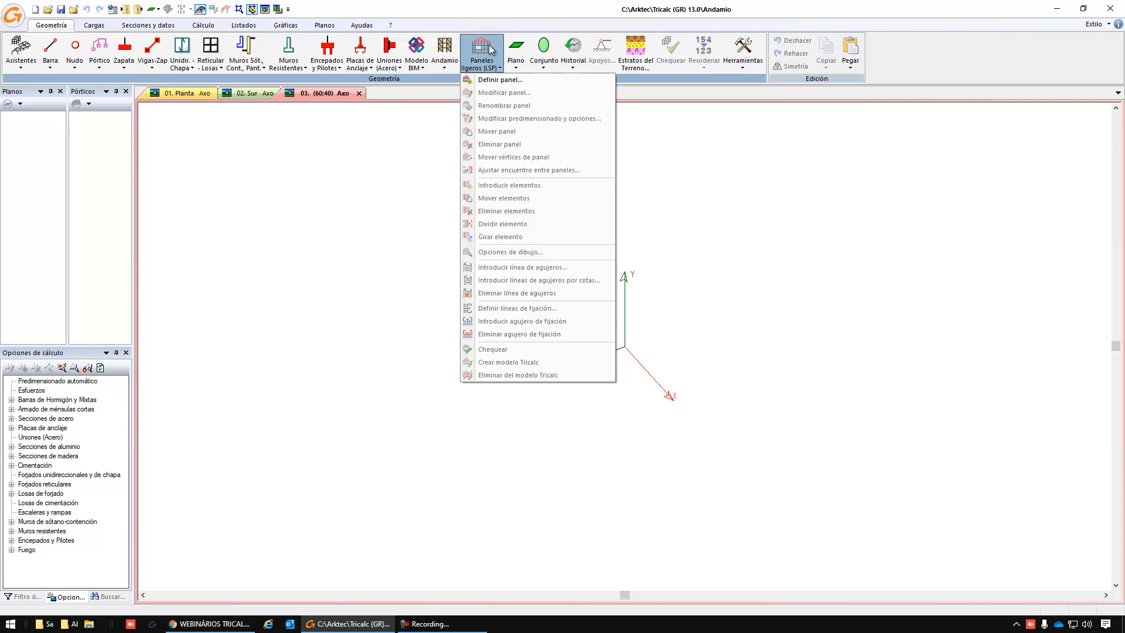
pyautogui.click(441, 52)
pyautogui.click(443, 55)
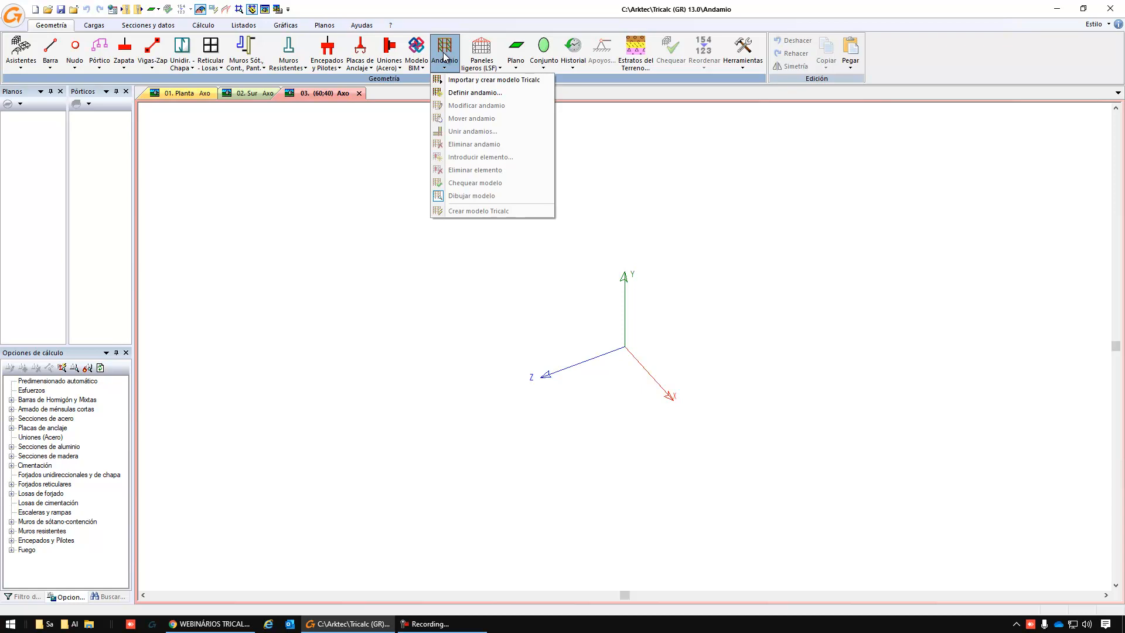
pyautogui.click(469, 94)
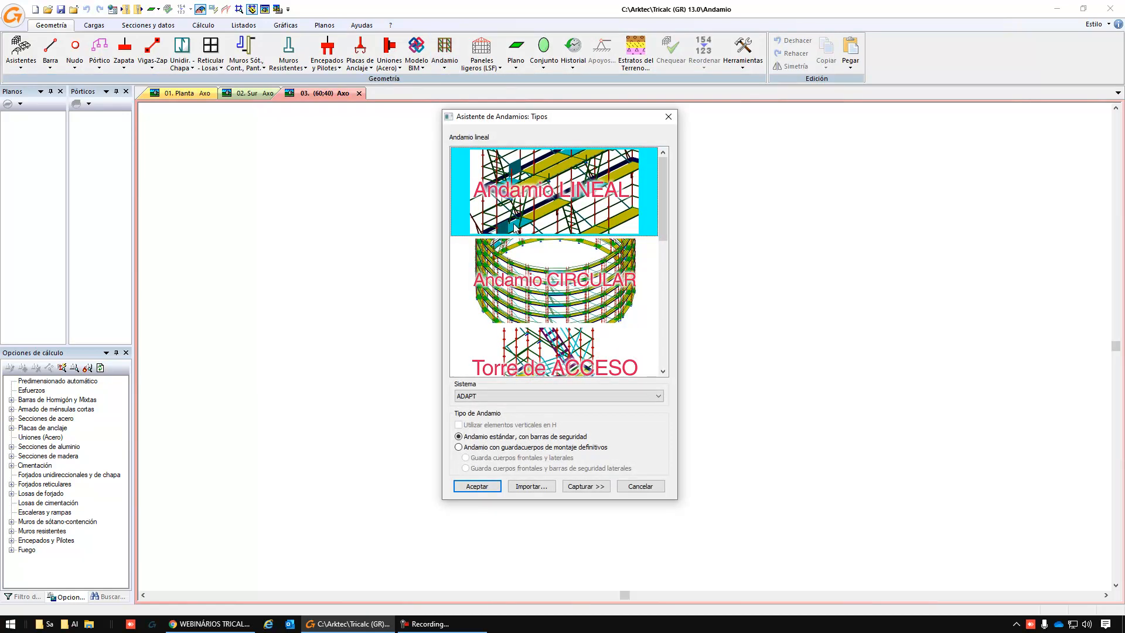
# Look through the available scaffold types, including circular, access tower, load tower and industrial tower.
pyautogui.click(591, 286)
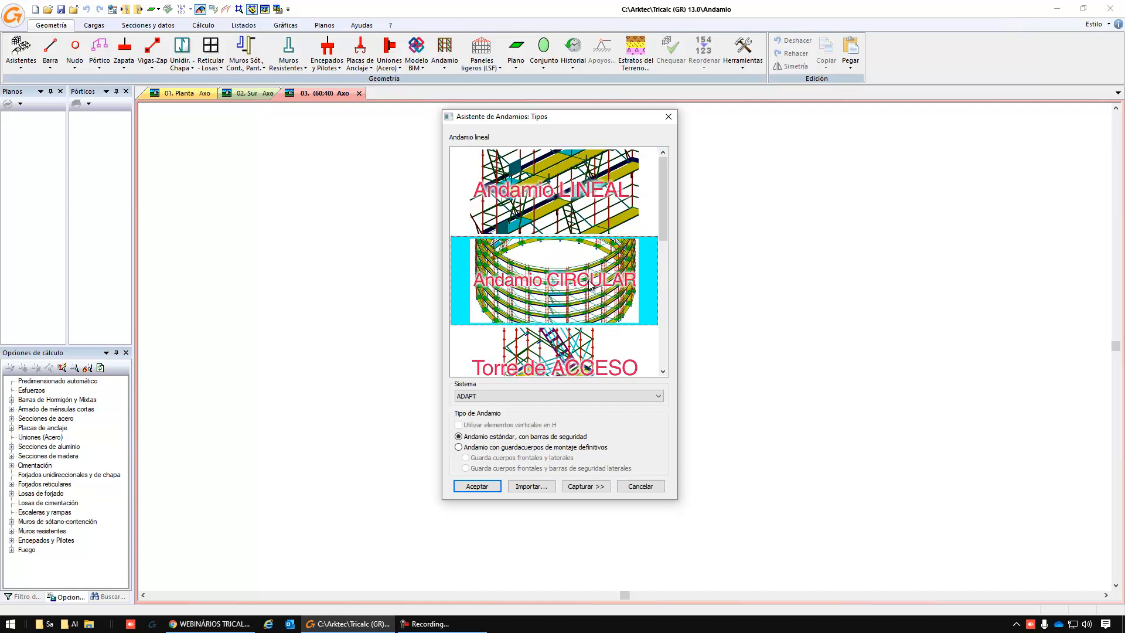
pyautogui.click(588, 365)
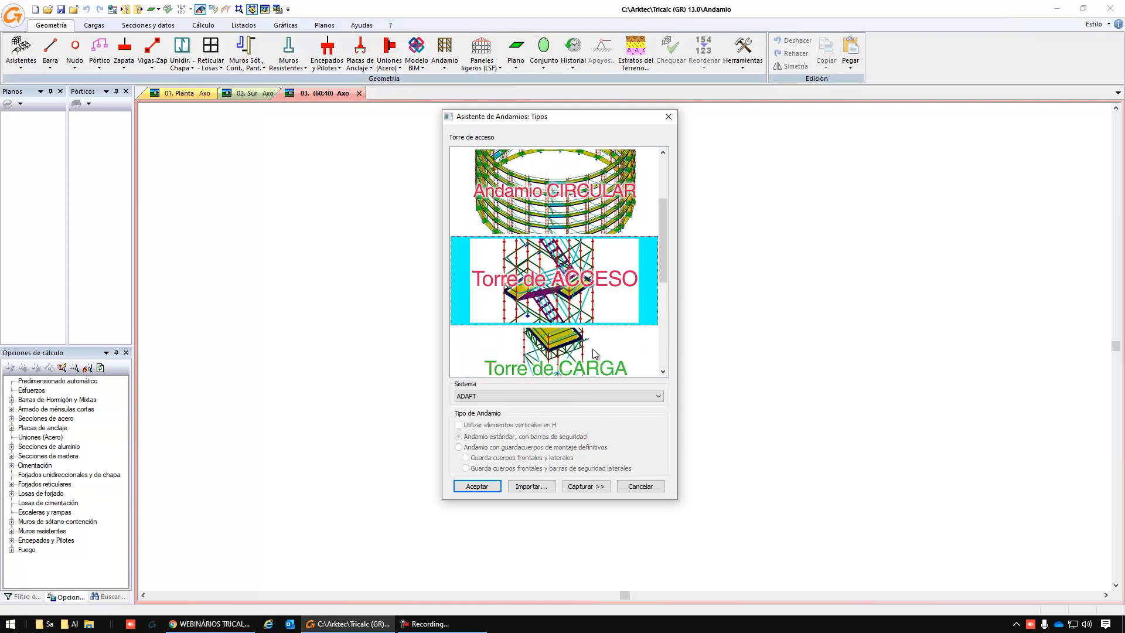
pyautogui.click(592, 349)
pyautogui.click(593, 350)
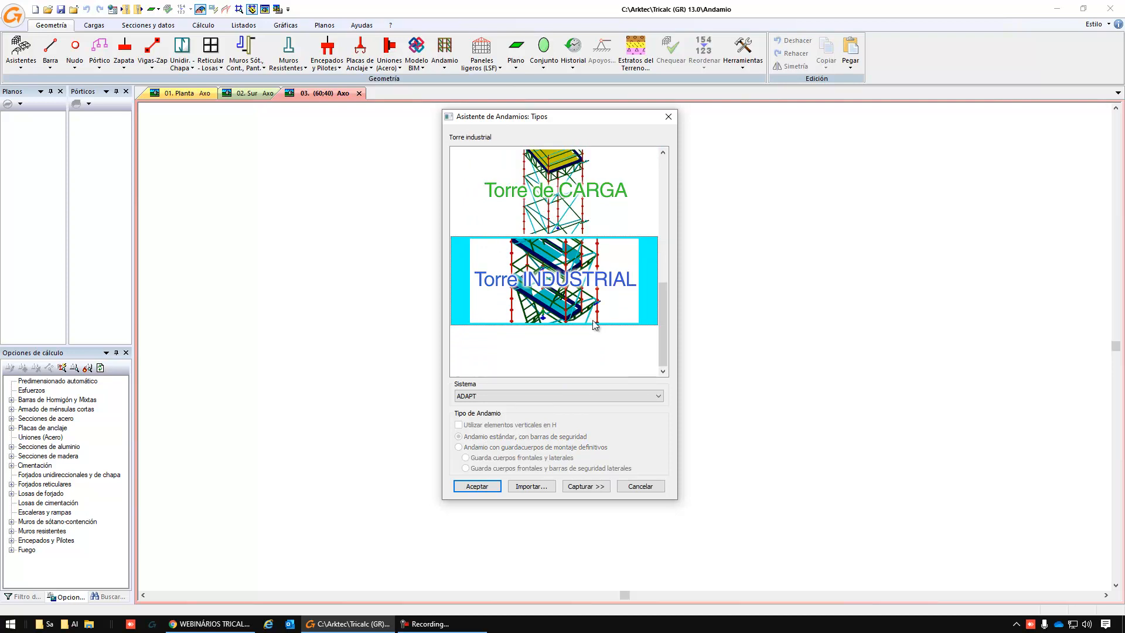
pyautogui.scroll(2, 598, 313)
pyautogui.scroll(1, 597, 314)
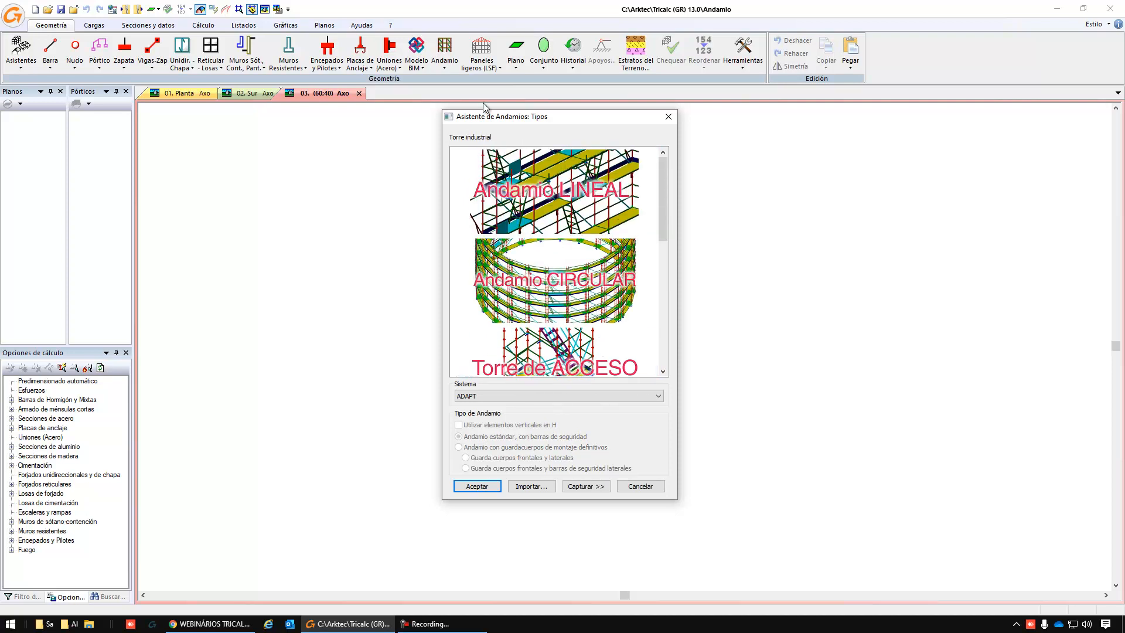
# Choose the linear scaffold type with the ADAPT system and continue to its dimension settings.
pyautogui.click(569, 189)
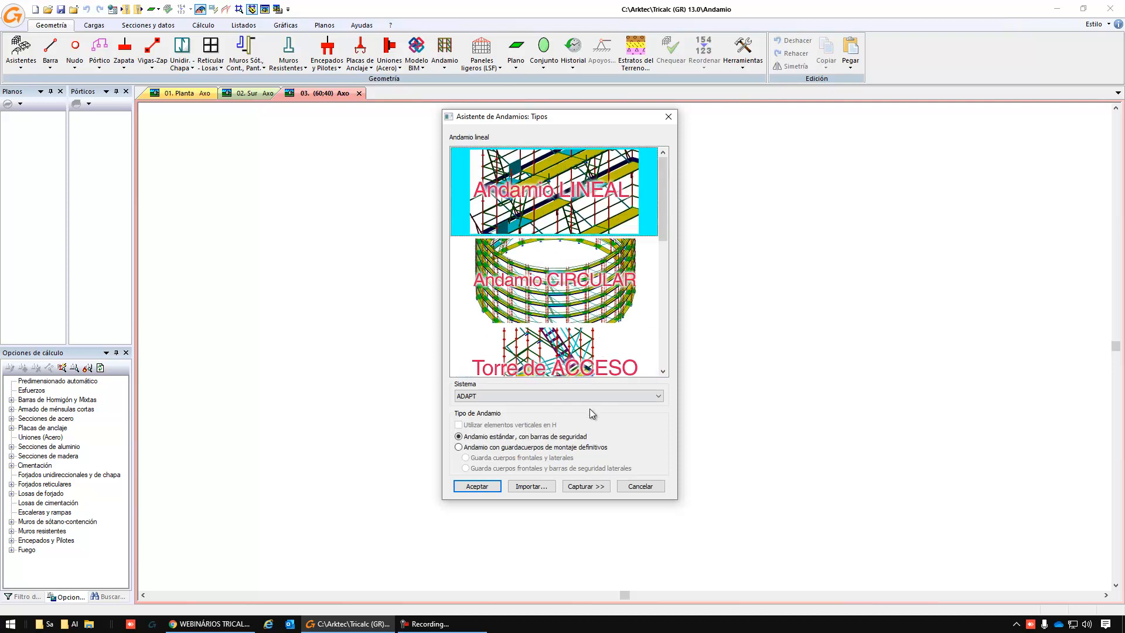
pyautogui.click(606, 396)
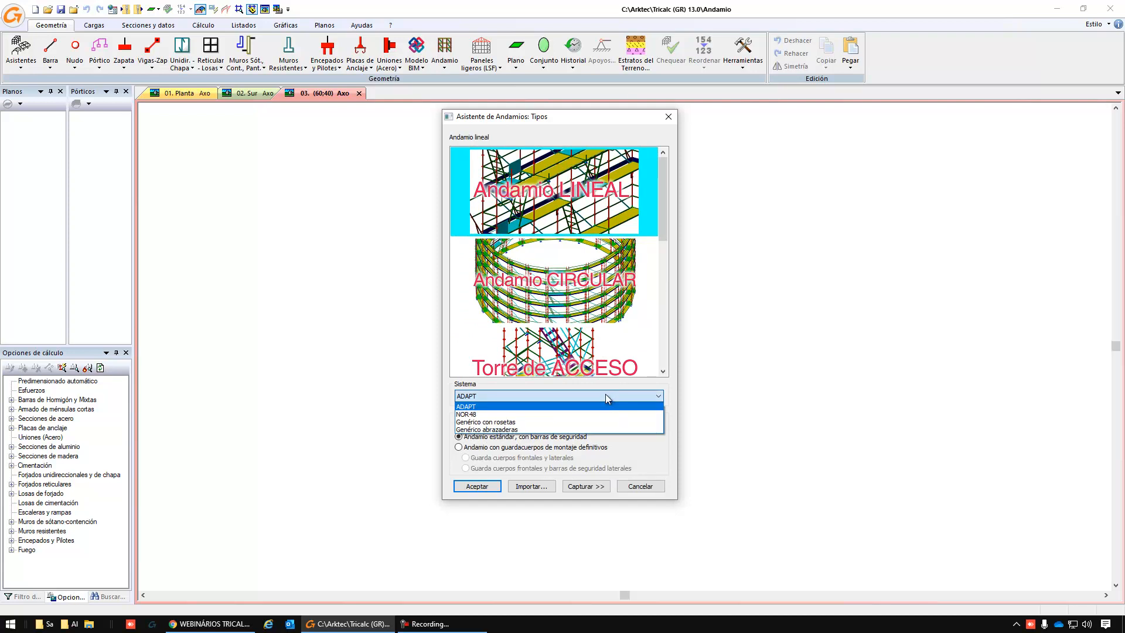
pyautogui.click(606, 394)
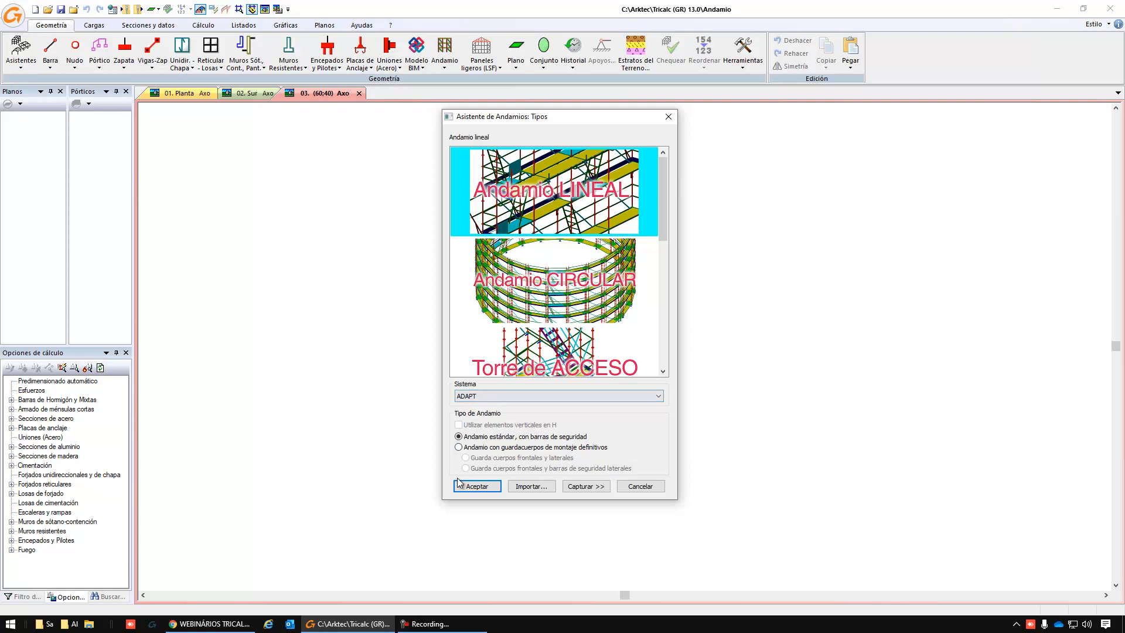
pyautogui.click(490, 490)
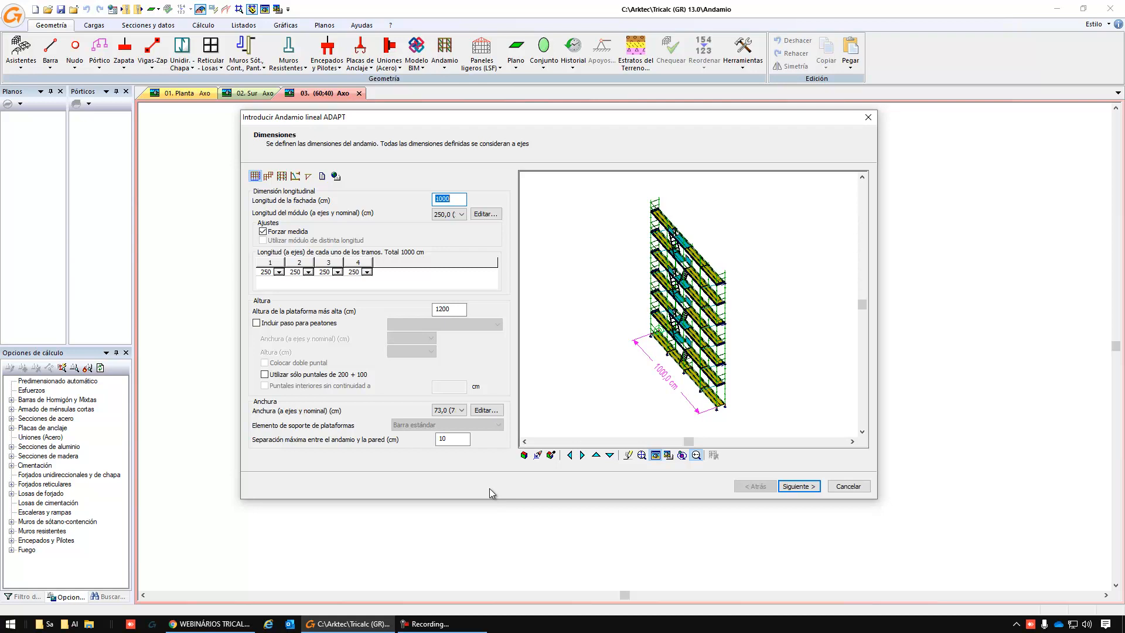
# Set the scaffold's facade length to 1000 cm.
pyautogui.write('900')
pyautogui.press('BackSpace')
pyautogui.press('BackSpace')
pyautogui.press('BackSpace')
pyautogui.write('1000')
# Try a scaffold module length of 300 cm, followed by 176.8 cm.
pyautogui.click(450, 215)
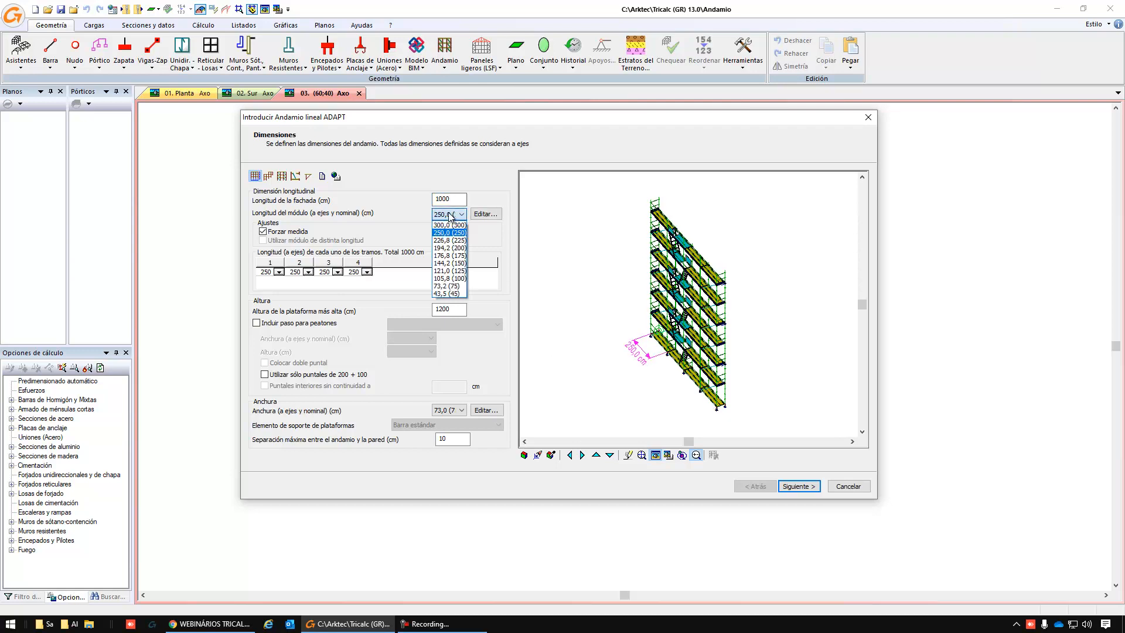
pyautogui.click(449, 225)
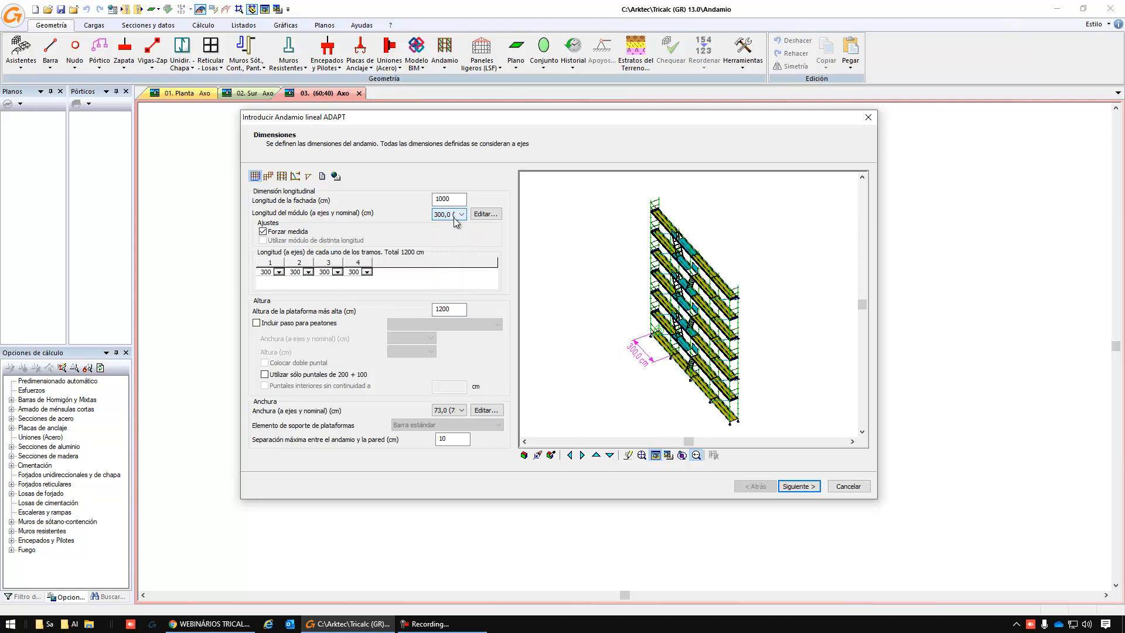
pyautogui.click(460, 214)
pyautogui.click(450, 256)
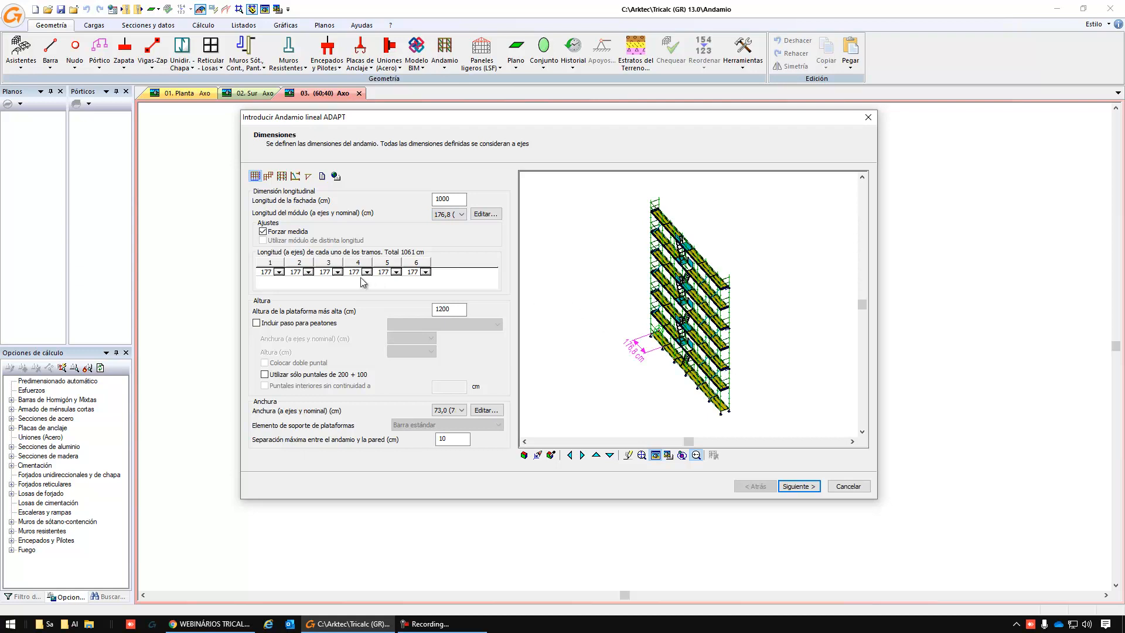
# Set the third span of the scaffold to 300 cm and check the individual span lengths.
pyautogui.click(338, 272)
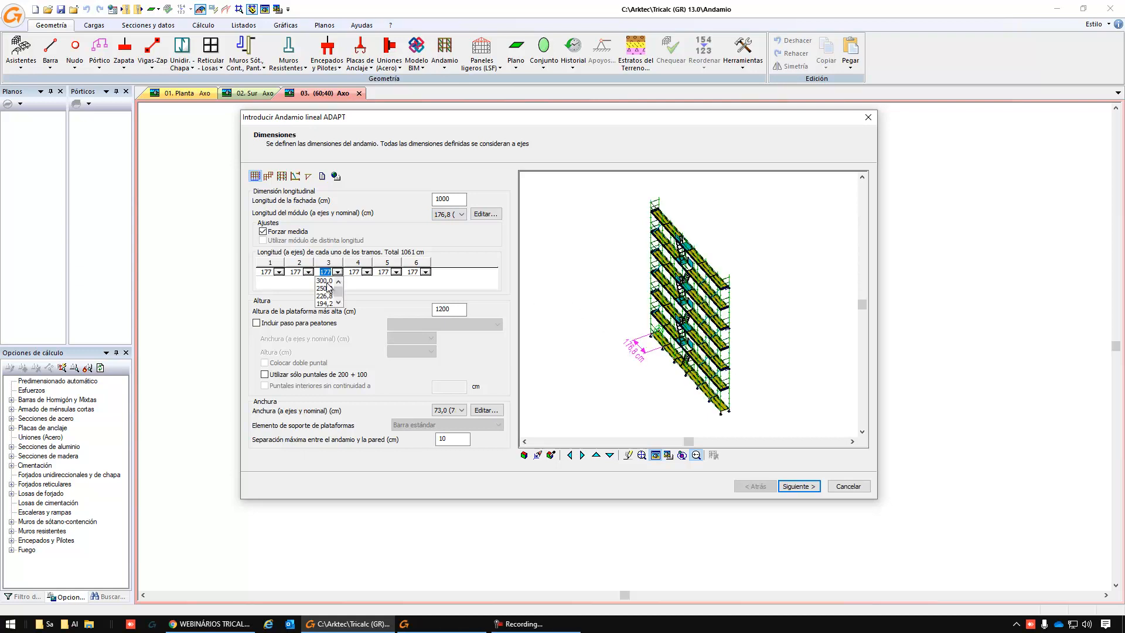
pyautogui.click(324, 281)
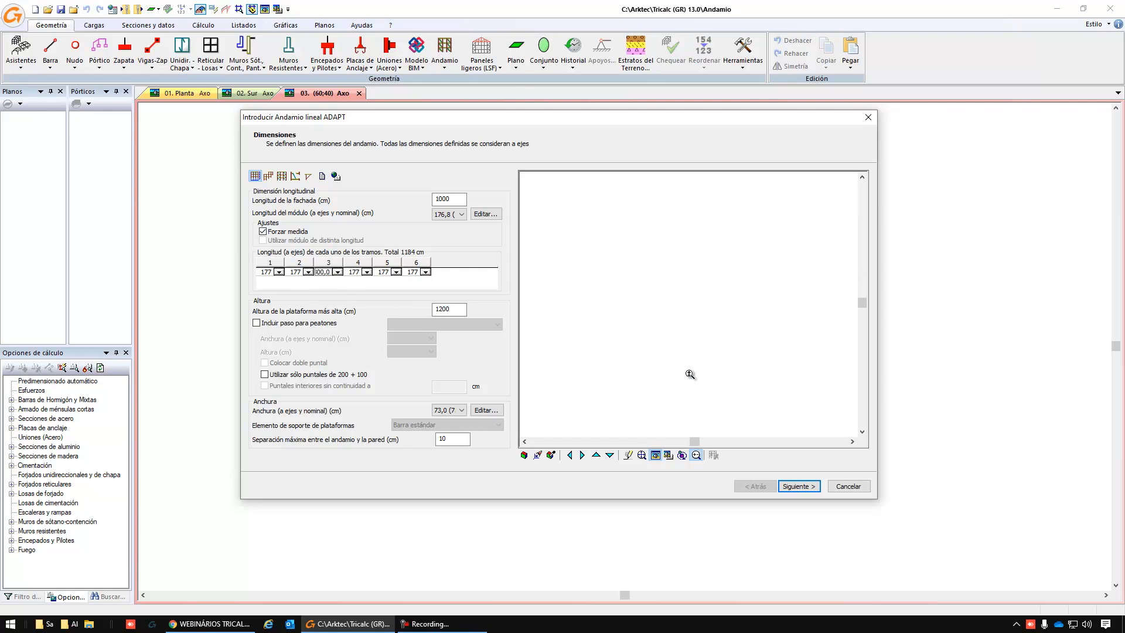
pyautogui.click(262, 274)
pyautogui.click(296, 274)
pyautogui.click(330, 274)
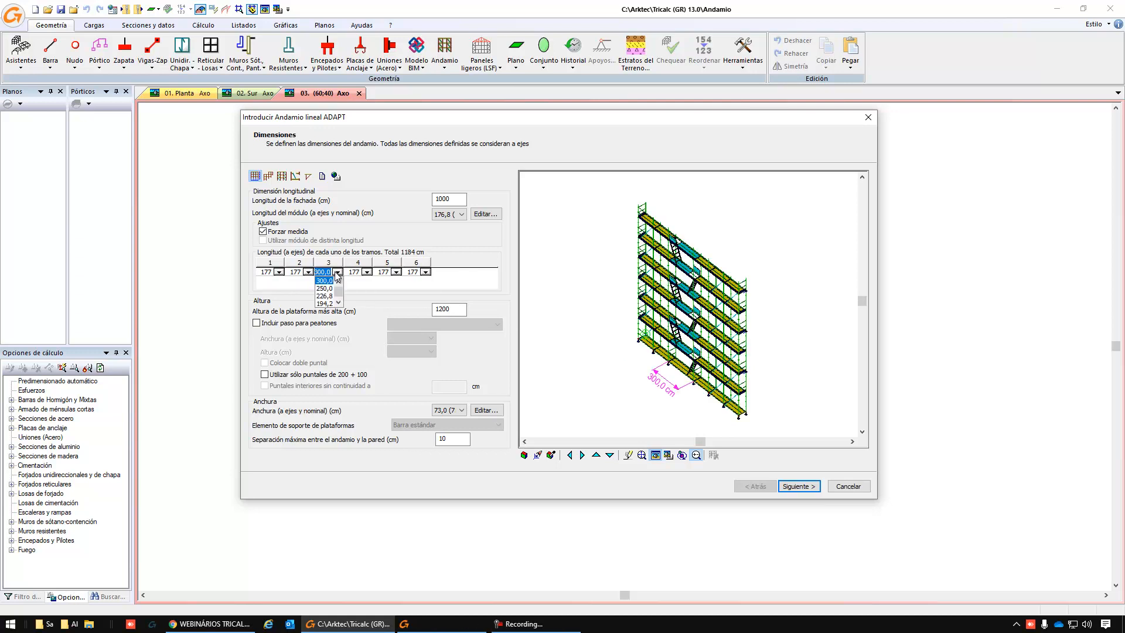
pyautogui.click(336, 273)
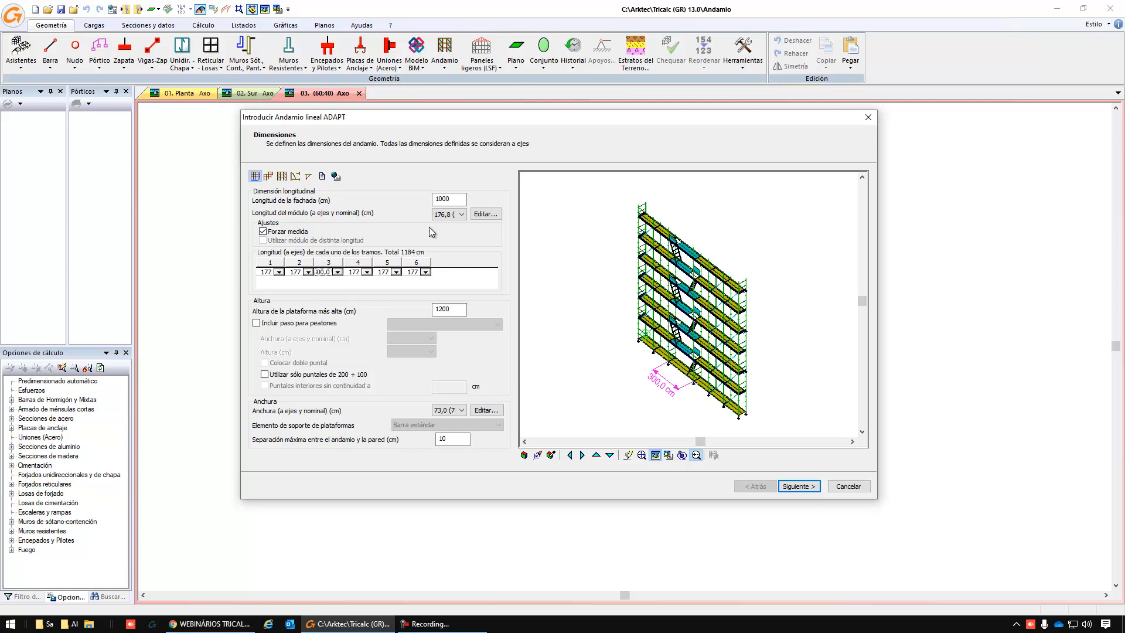
# Set the scaffold's module length to 250 cm.
pyautogui.click(448, 215)
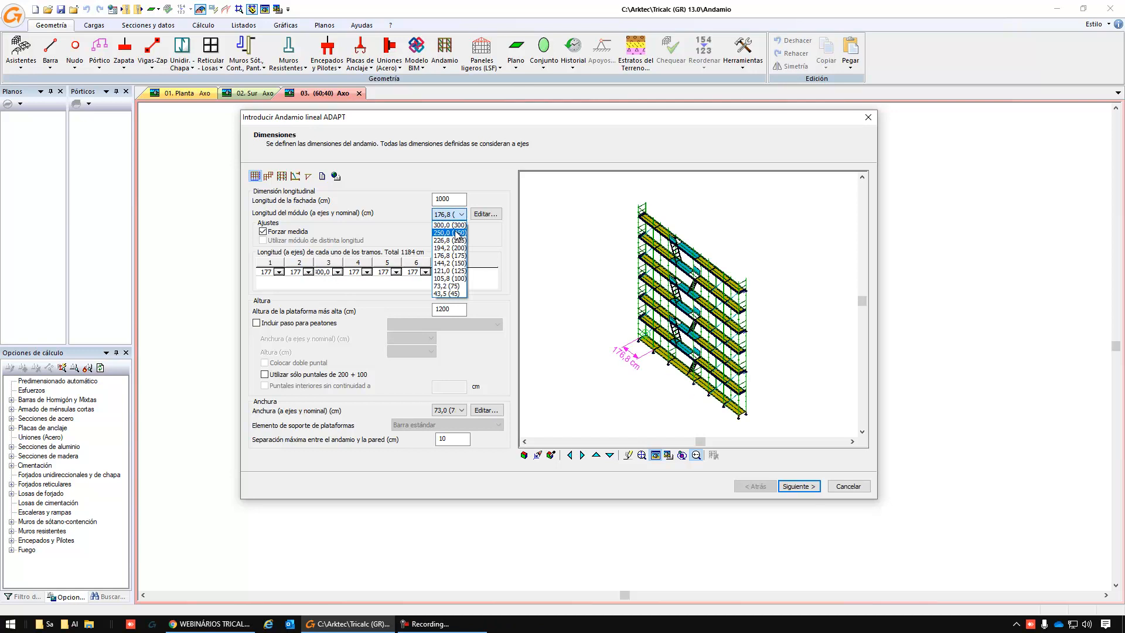
pyautogui.click(457, 233)
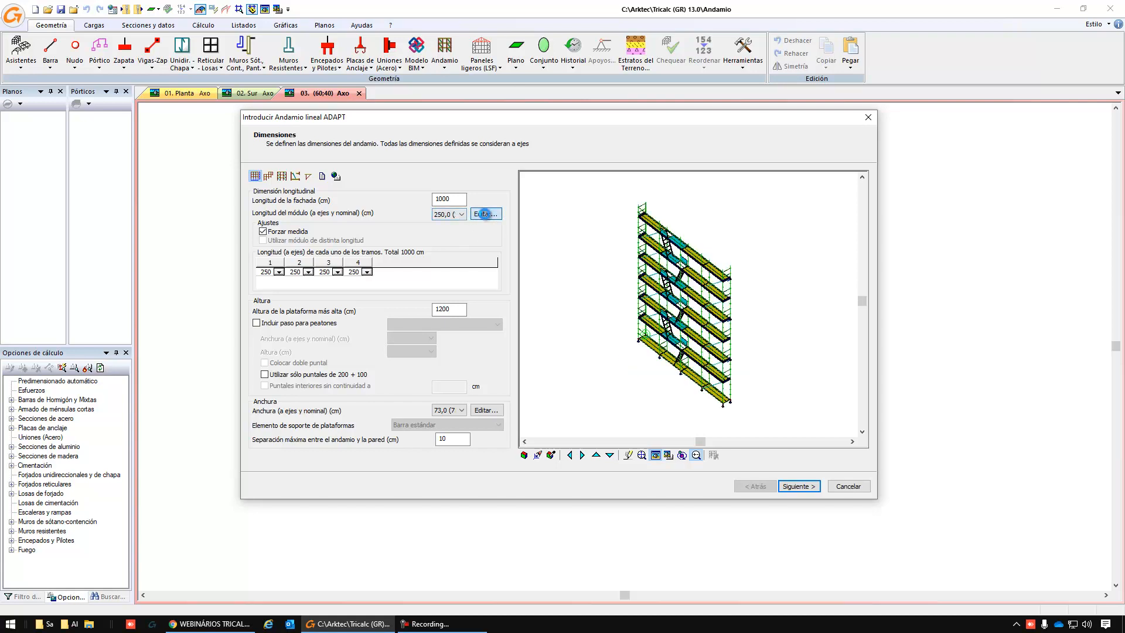
# Examine the editable list of module lengths and the form for adding a new length, leaving both without changes.
pyautogui.click(484, 213)
pyautogui.click(614, 267)
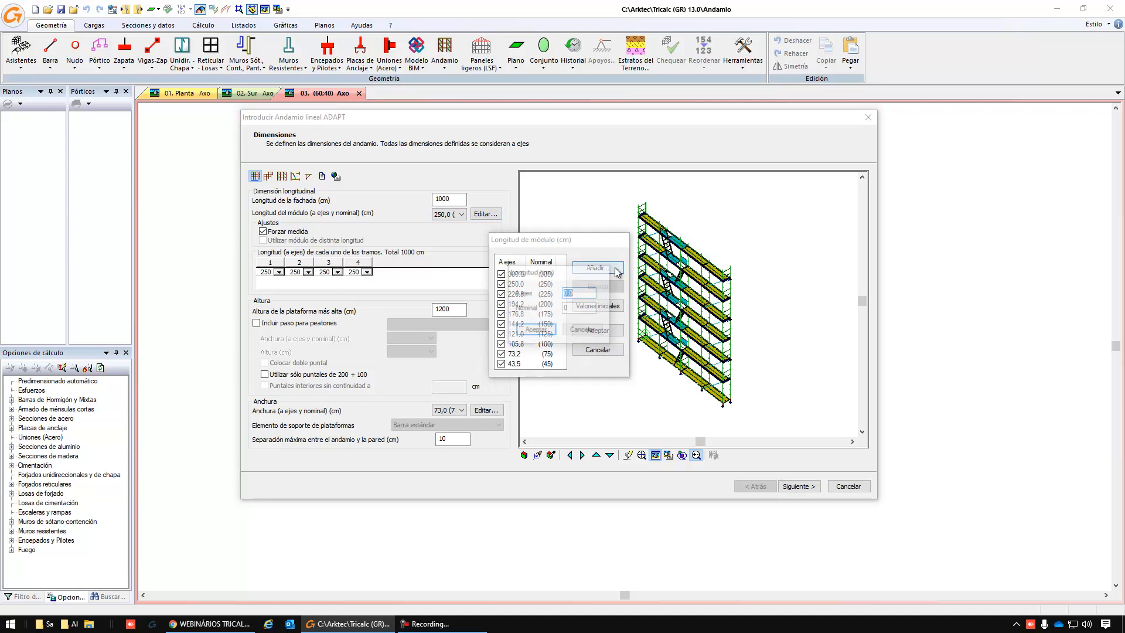
pyautogui.click(588, 330)
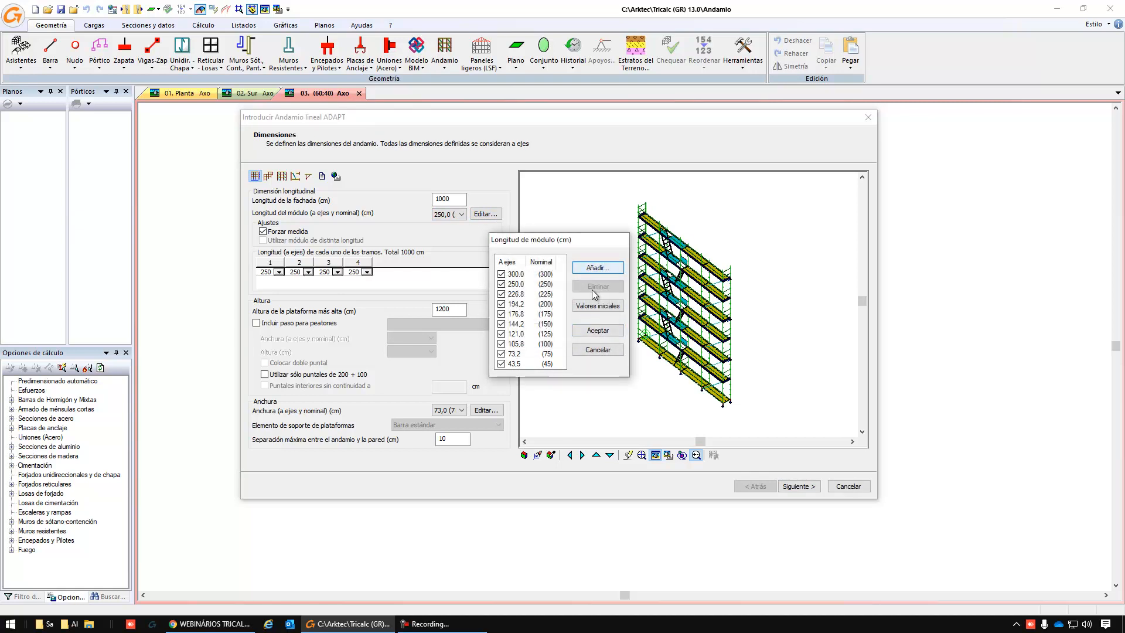
pyautogui.click(598, 349)
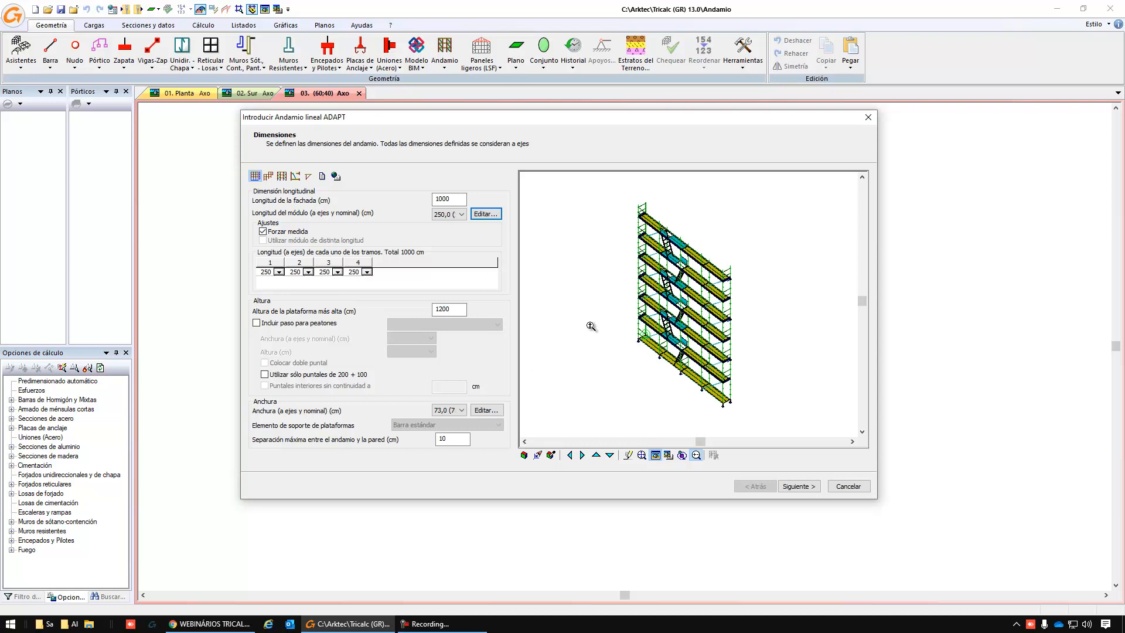
# Set the highest platform's height to 600 cm and include a pedestrian passage of the reinforced-bar type (Con barra reforzada).
pyautogui.click(455, 310)
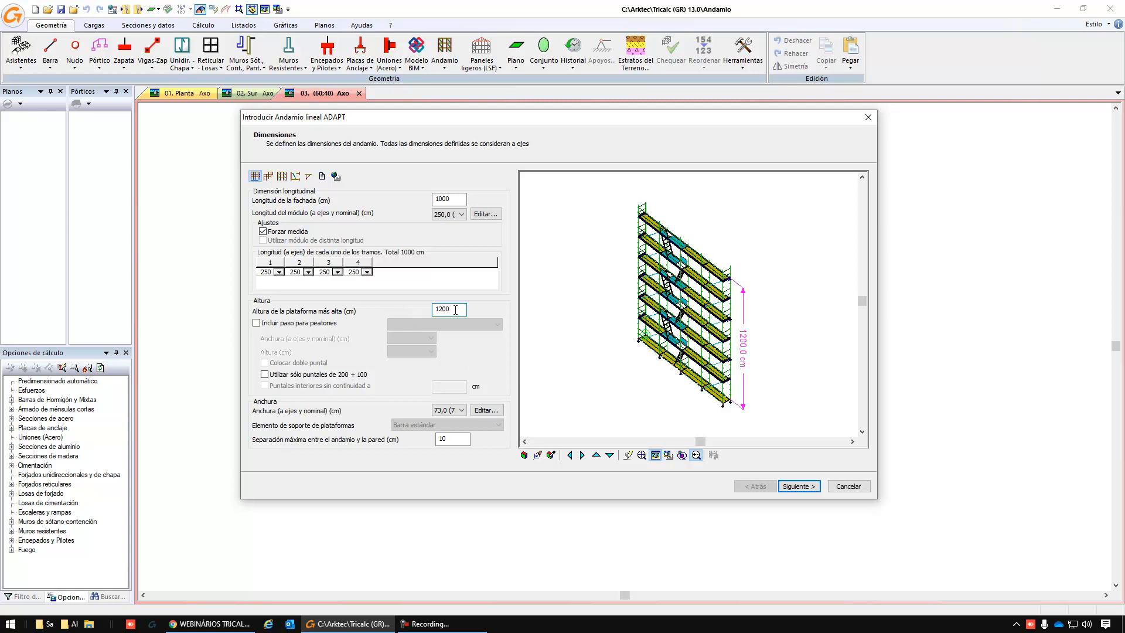
pyautogui.write('600')
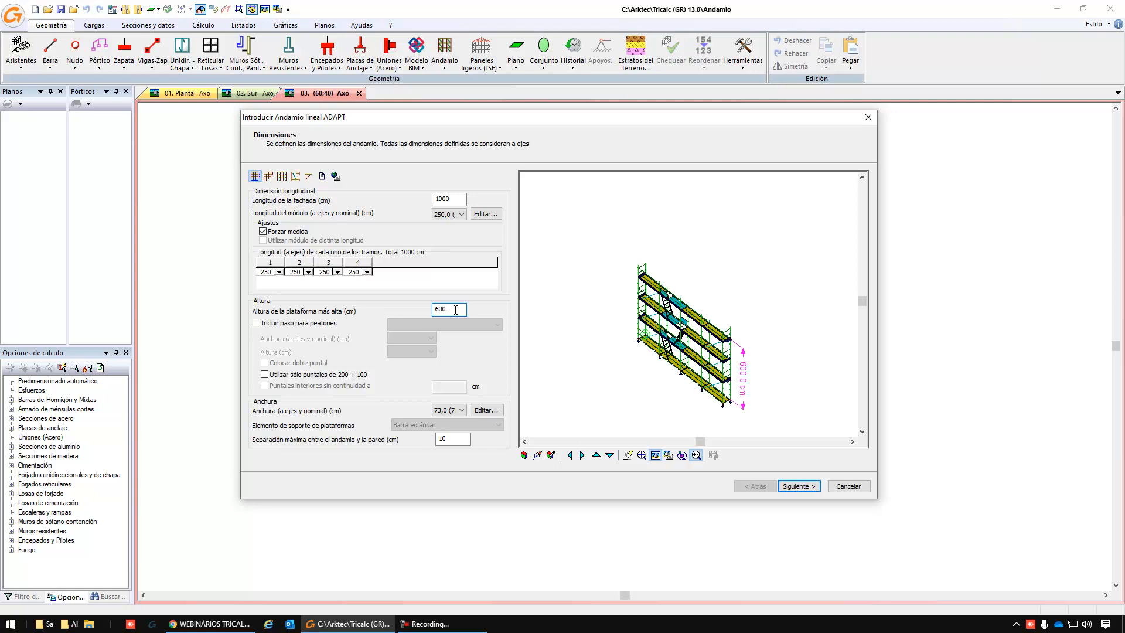
pyautogui.click(283, 323)
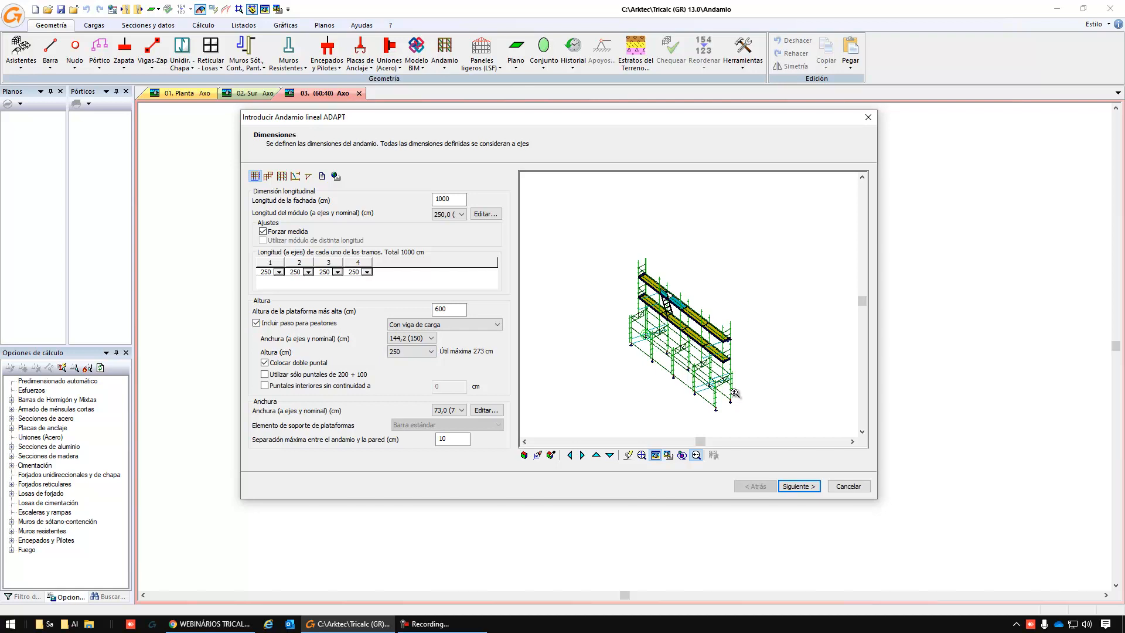
pyautogui.click(462, 326)
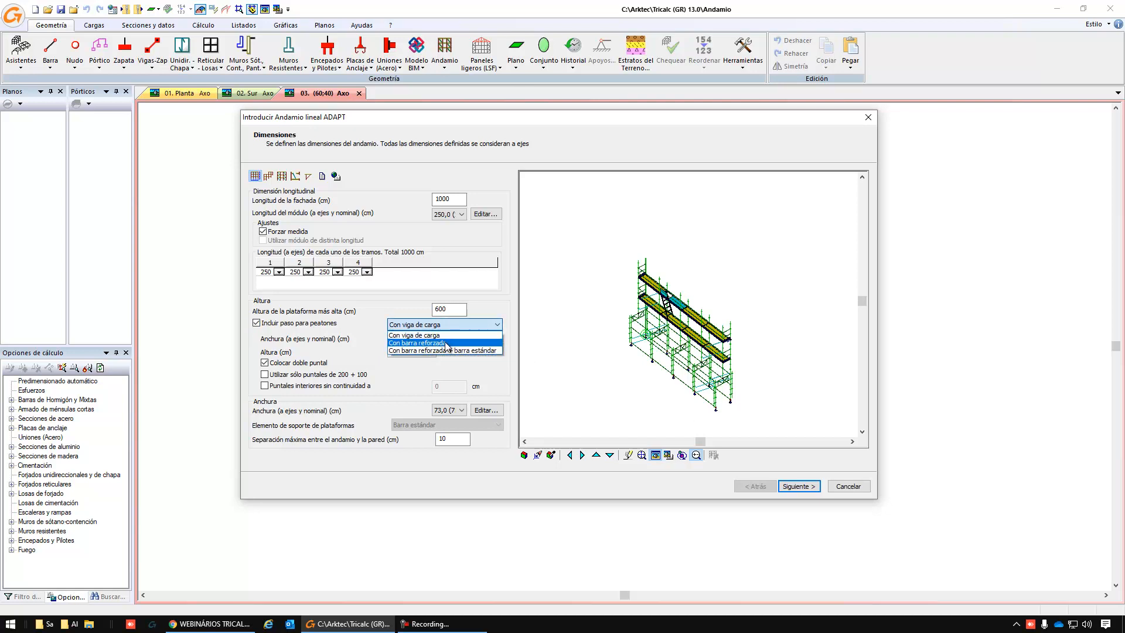
pyautogui.click(445, 343)
pyautogui.click(732, 387)
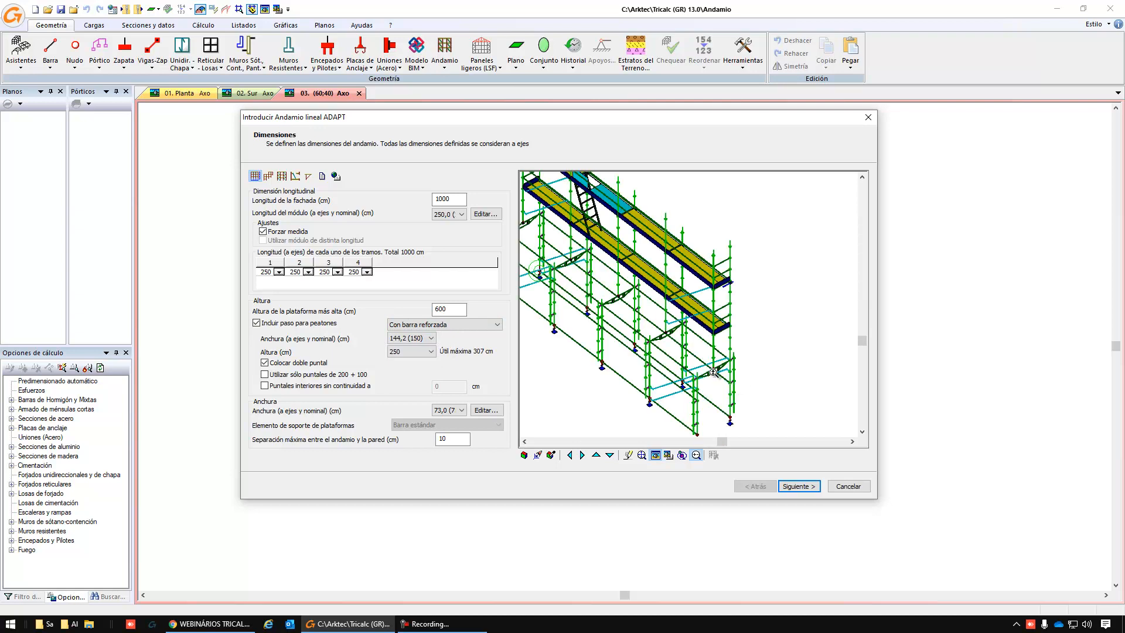
# Try the pedestrian passage type Con barra reforzada + barra estándar and switch the passage to Con viga de carga.
pyautogui.click(466, 327)
pyautogui.click(432, 351)
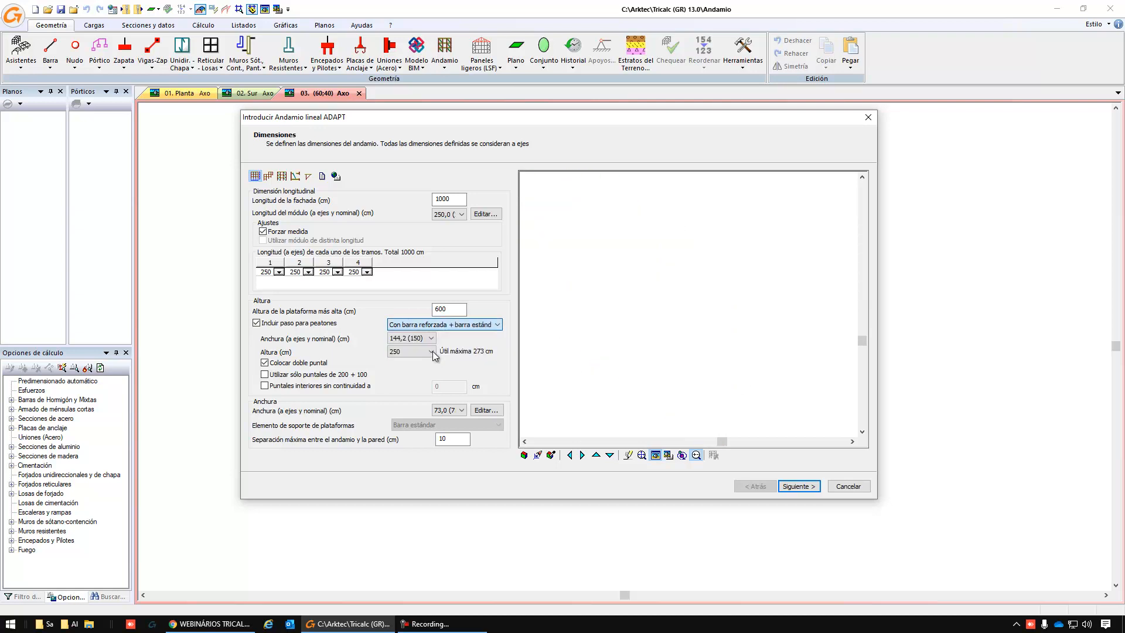
pyautogui.click(474, 326)
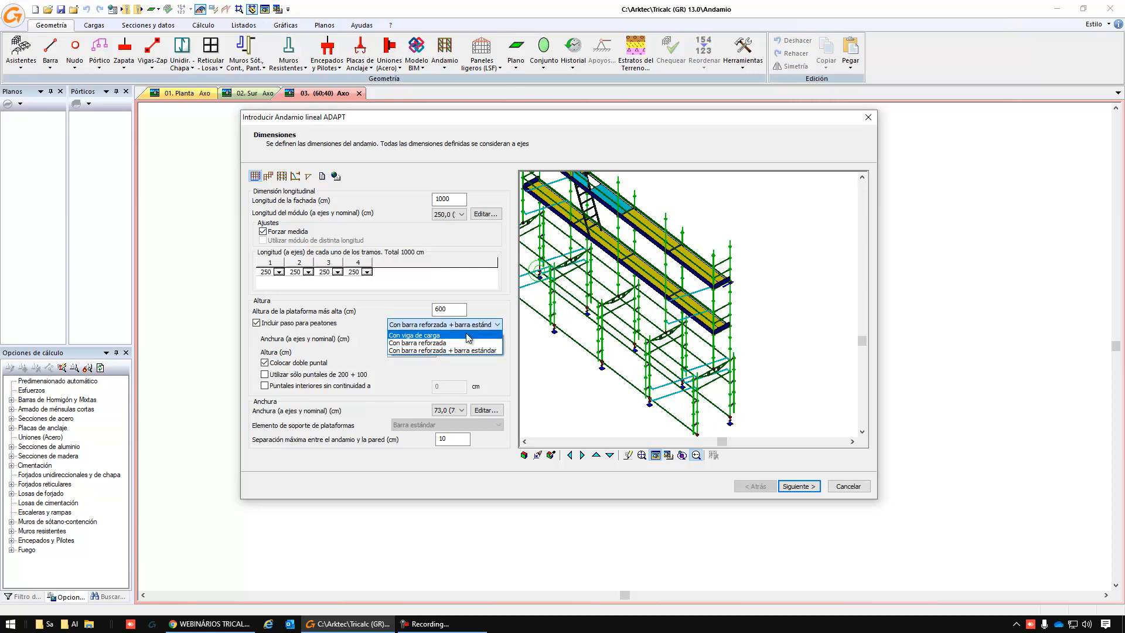
pyautogui.click(466, 336)
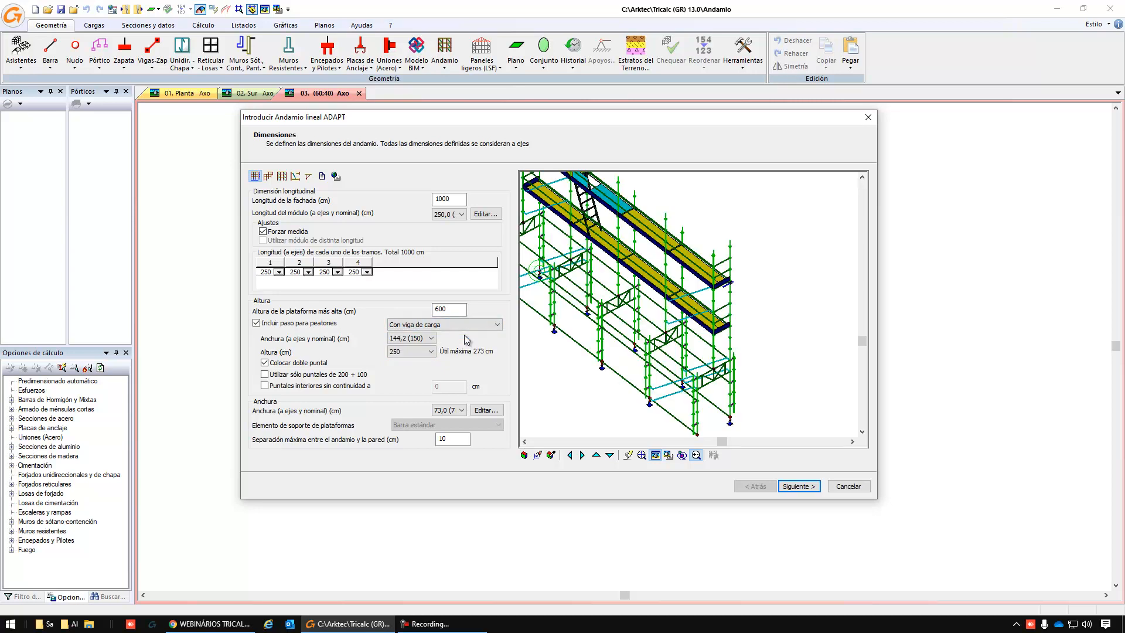
# Try a passage width of 300,0 (300) cm, settle on 226,8 (225) cm, and set the passage height to 300 cm.
pyautogui.click(408, 339)
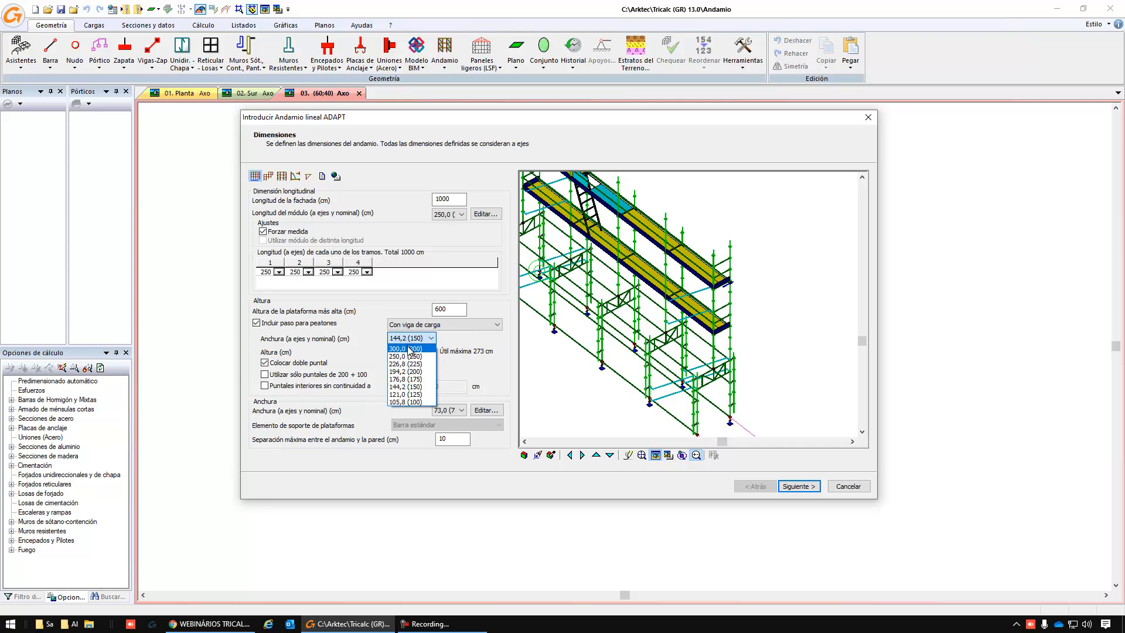
pyautogui.click(409, 350)
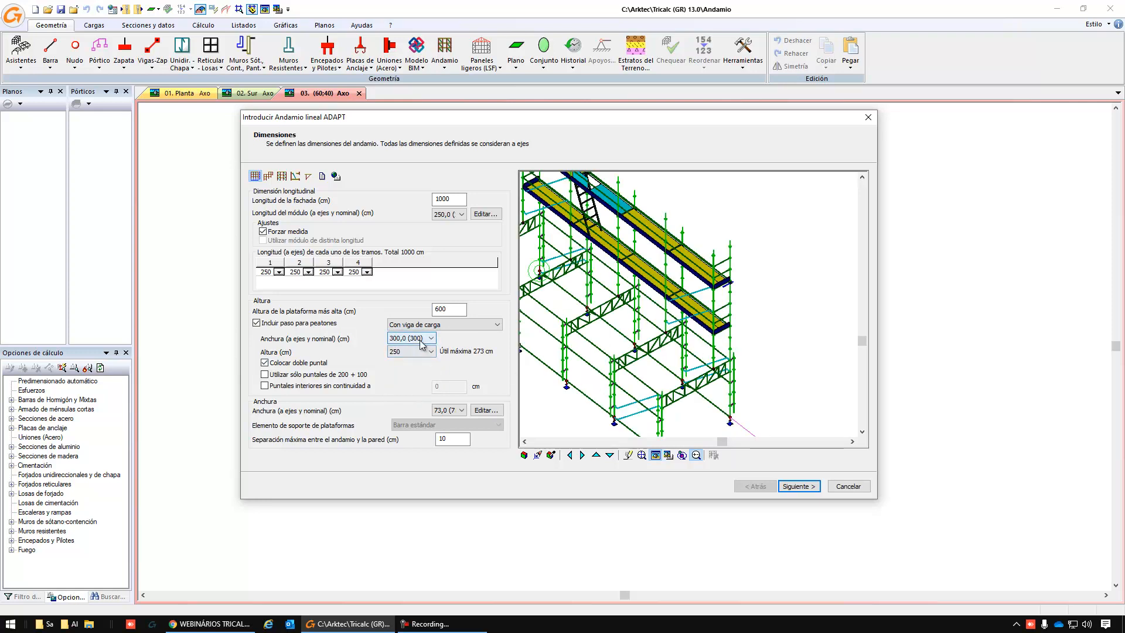
pyautogui.click(421, 340)
pyautogui.click(414, 367)
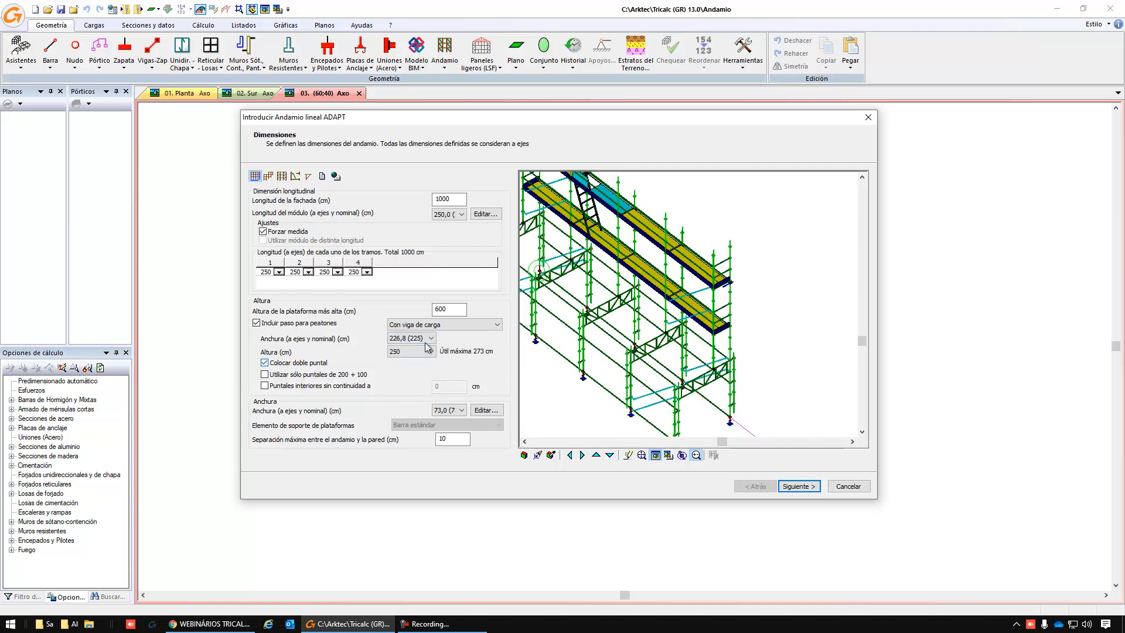
pyautogui.click(429, 352)
pyautogui.click(413, 370)
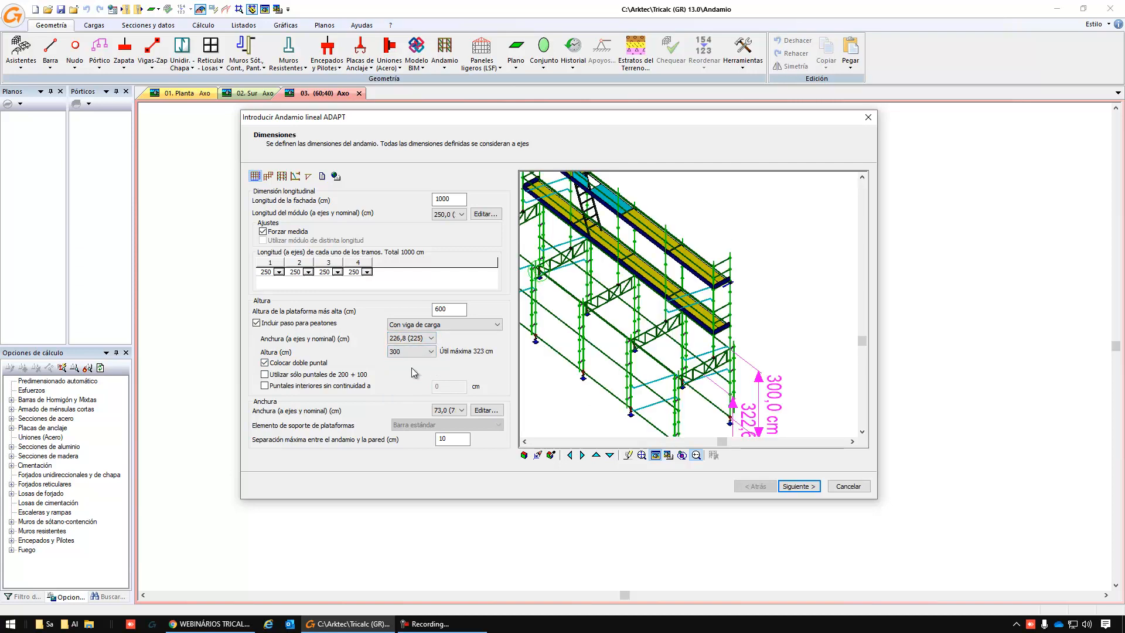
# Try the passage without double struts and with only 200 + 100 struts, restoring both options.
pyautogui.click(279, 364)
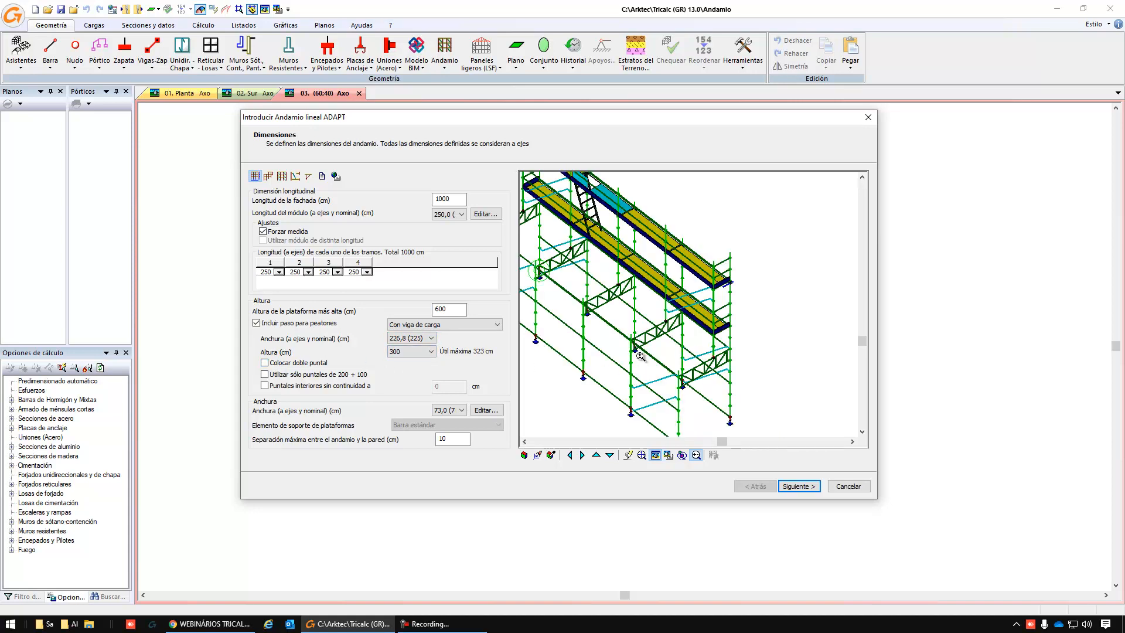
pyautogui.click(299, 360)
pyautogui.click(299, 364)
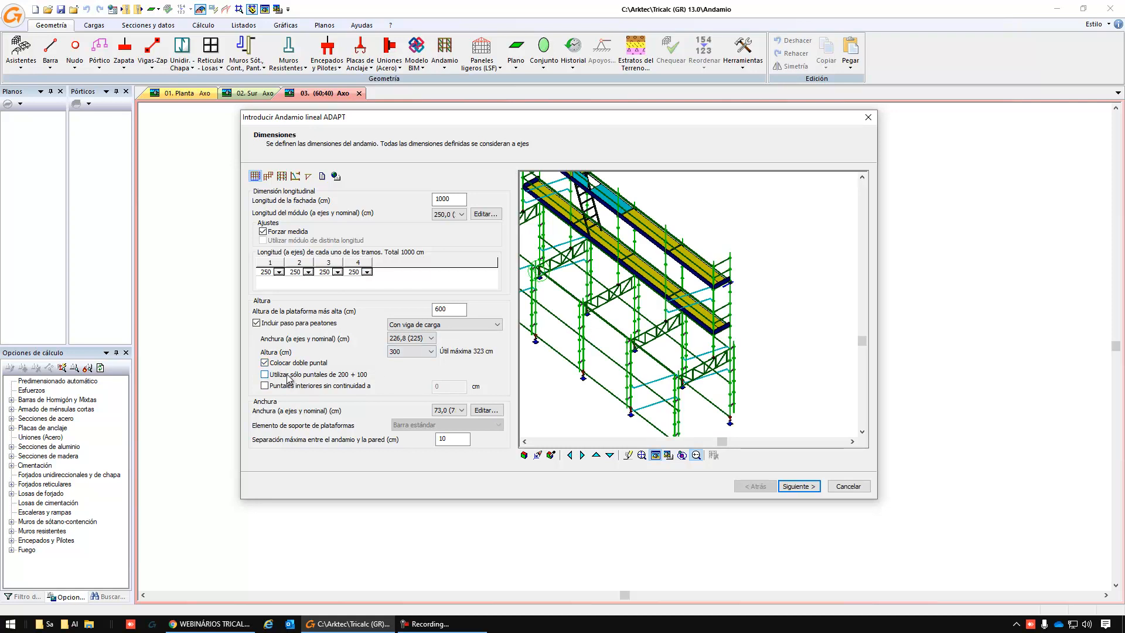
pyautogui.click(288, 375)
pyautogui.click(291, 379)
# Try interior struts without continuity for the passage, and remove the pedestrian passage from the scaffold.
pyautogui.click(279, 385)
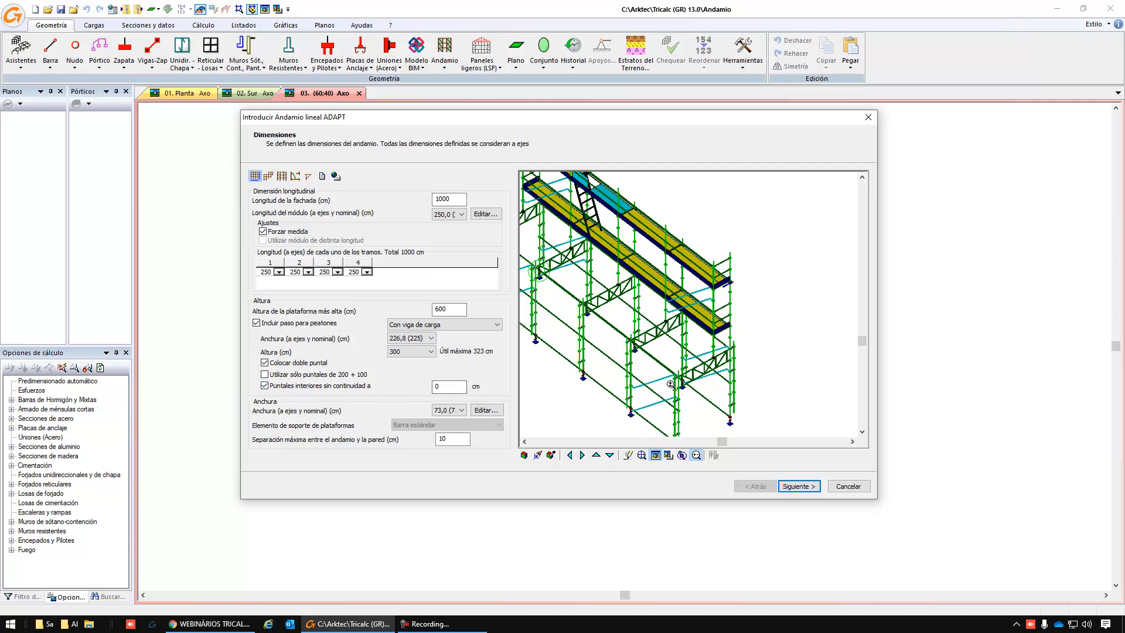
pyautogui.click(343, 386)
pyautogui.click(343, 387)
pyautogui.click(266, 326)
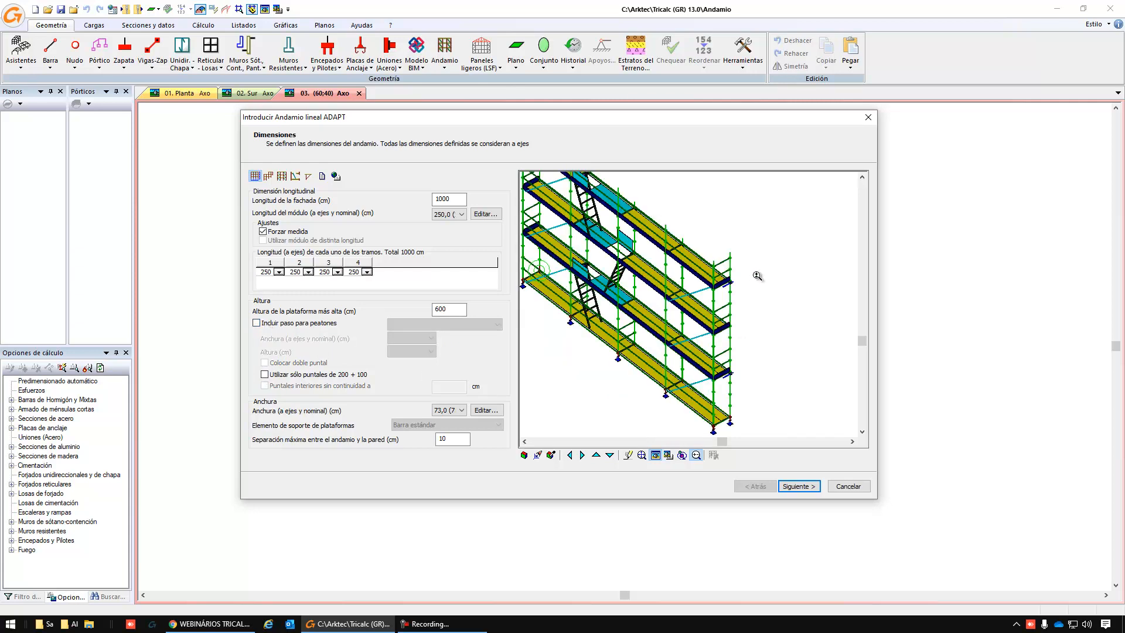
# Set the scaffold's width to 106,0 (100) cm.
pyautogui.click(449, 411)
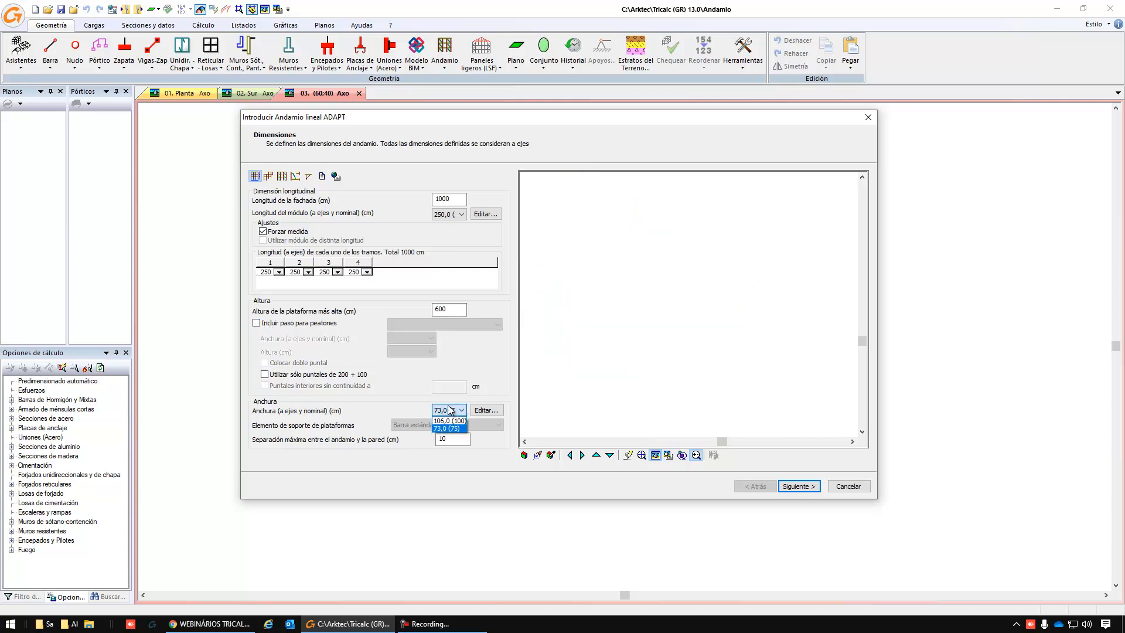
pyautogui.click(448, 421)
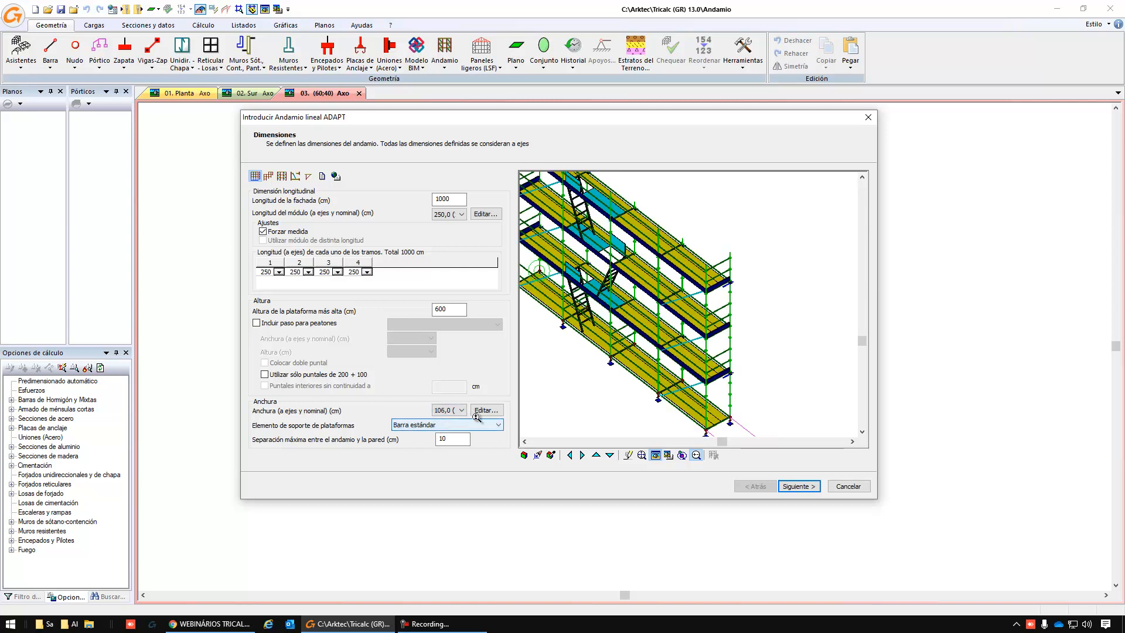
pyautogui.click(446, 412)
pyautogui.click(447, 413)
# Examine the editable list of scaffold widths without changing it, and return the width to 73,0 (75) cm.
pyautogui.click(486, 410)
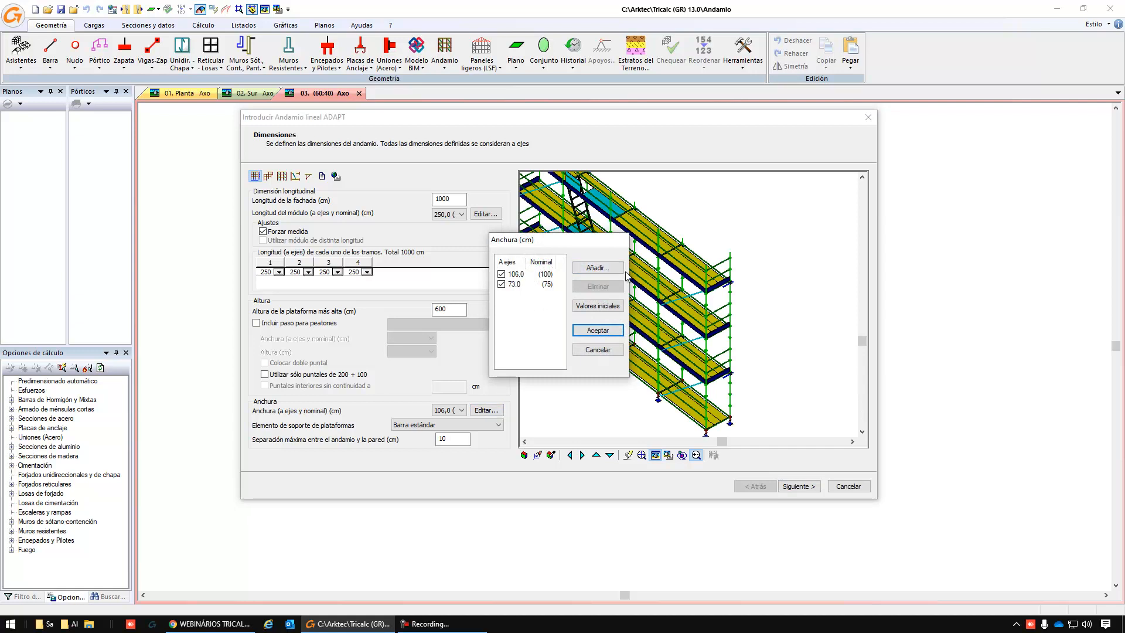
pyautogui.click(598, 350)
pyautogui.click(459, 410)
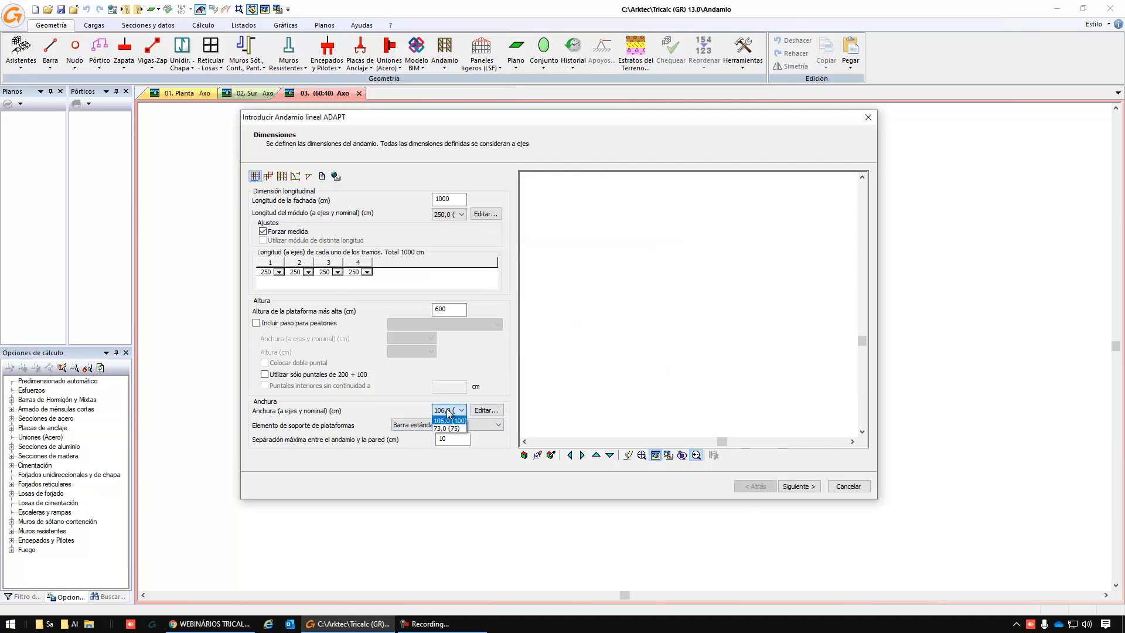
pyautogui.click(449, 429)
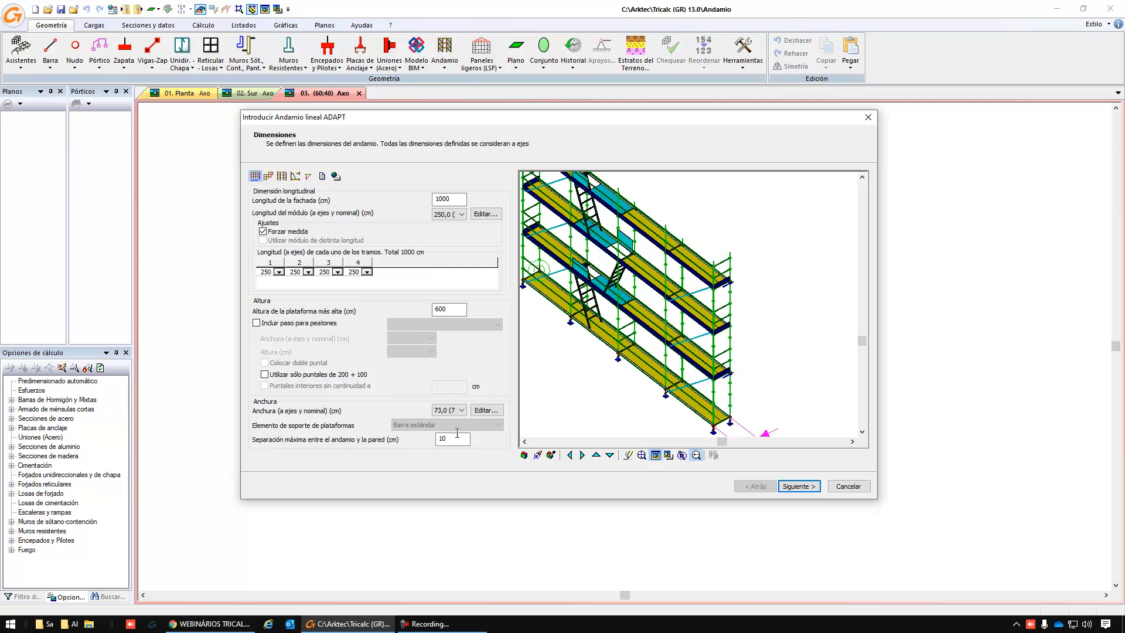
# Try a maximum scaffold-to-wall separation of 30 cm, restore it to 10 cm, and proceed to the starting level and height settings.
pyautogui.doubleClick(467, 439)
pyautogui.click(734, 381)
pyautogui.click(734, 382)
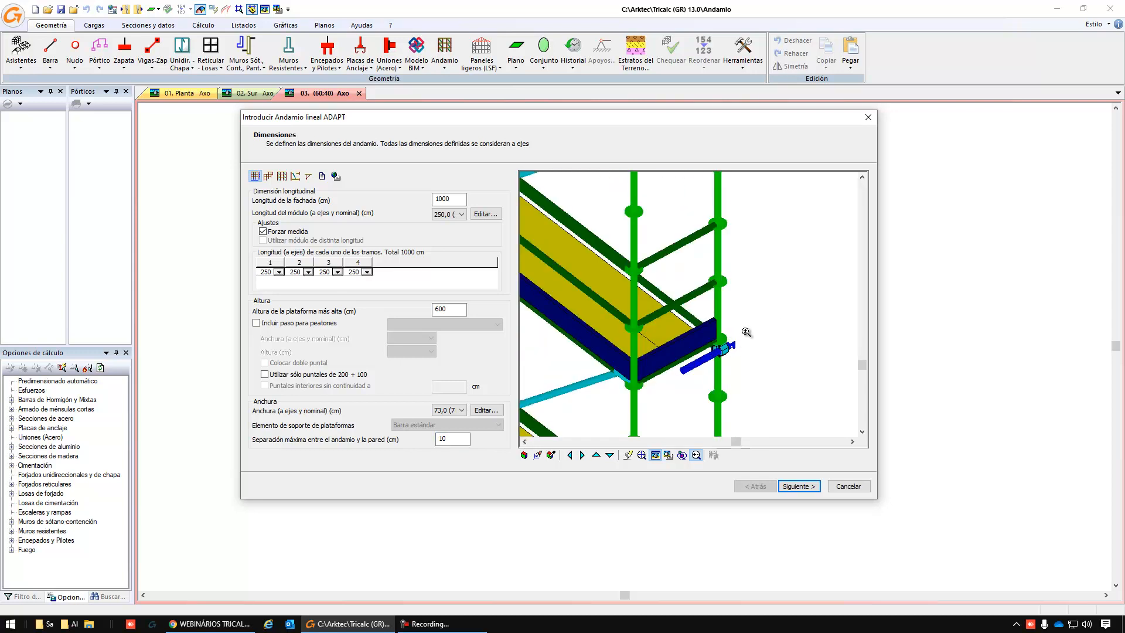
pyautogui.doubleClick(456, 434)
pyautogui.write('30')
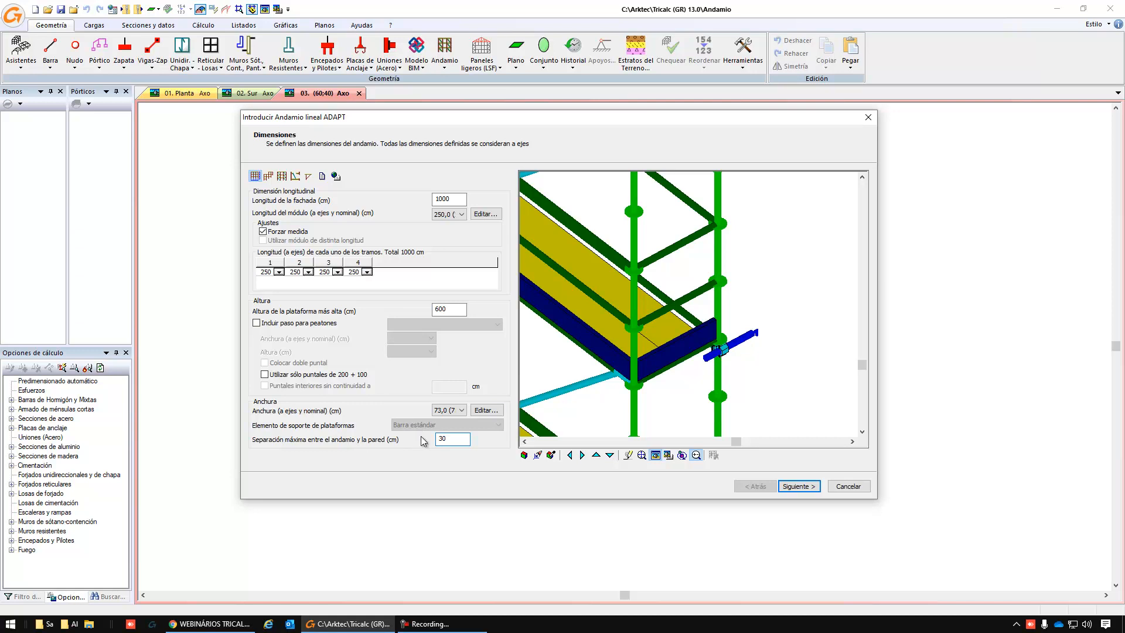
pyautogui.write('10')
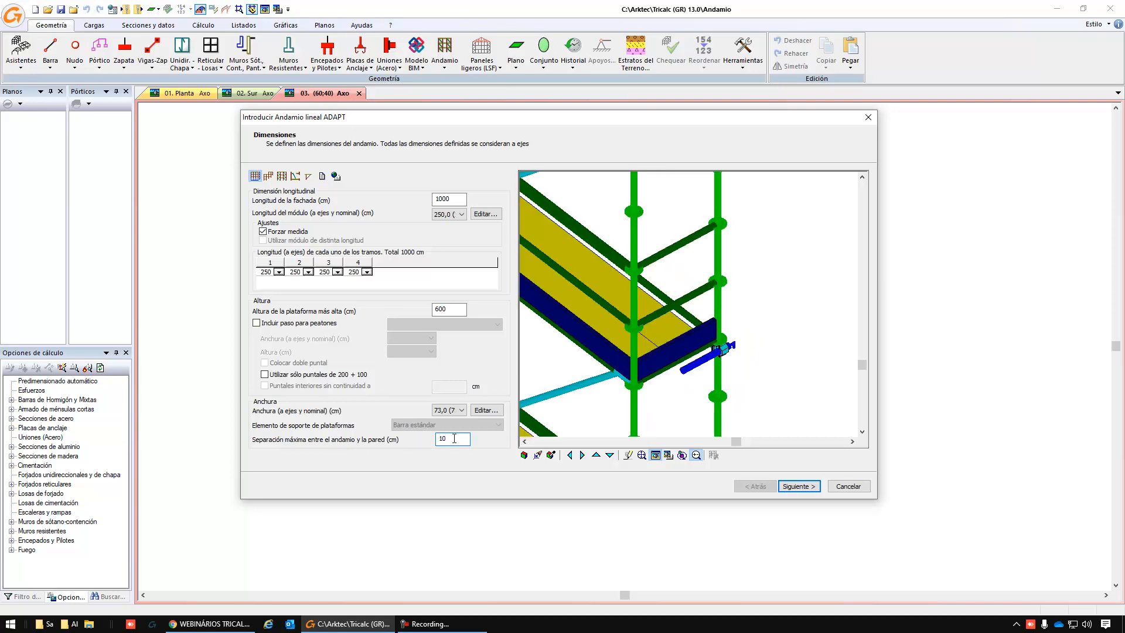
pyautogui.click(800, 487)
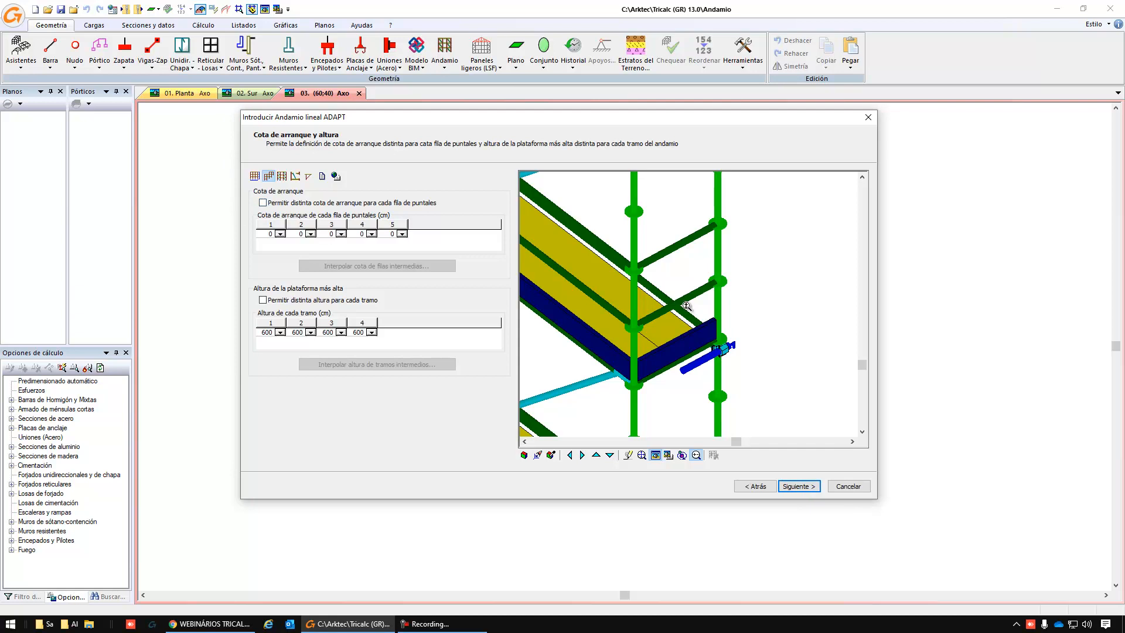
# Allow a different starting level for each strut row and set the first row's level to 100 cm.
pyautogui.scroll(-3, 698, 302)
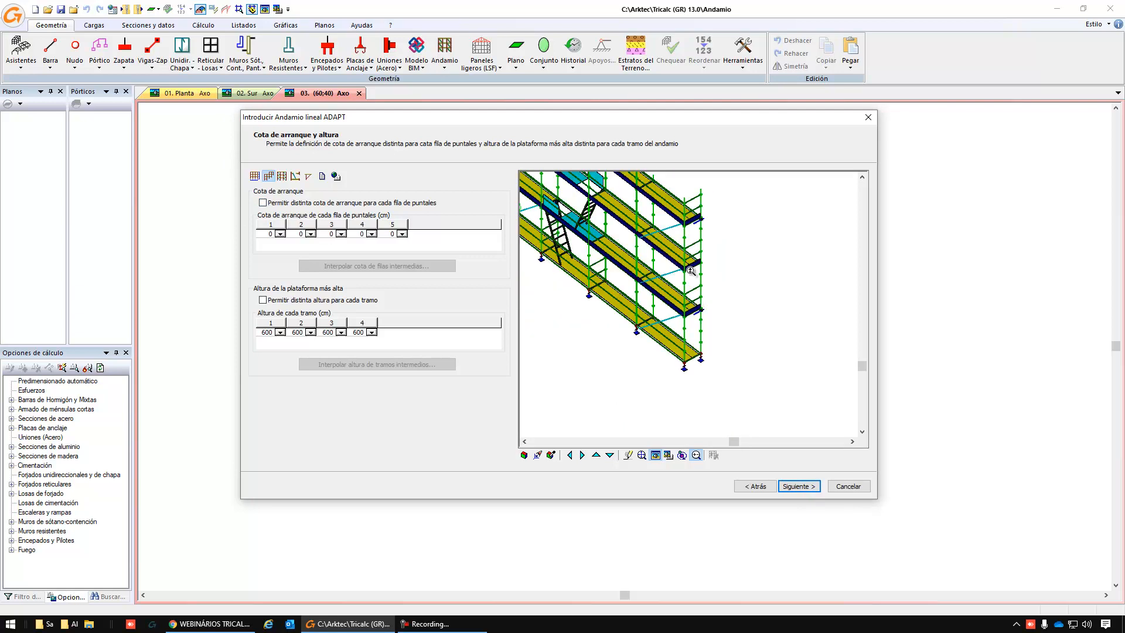
pyautogui.scroll(2, 698, 302)
pyautogui.click(273, 206)
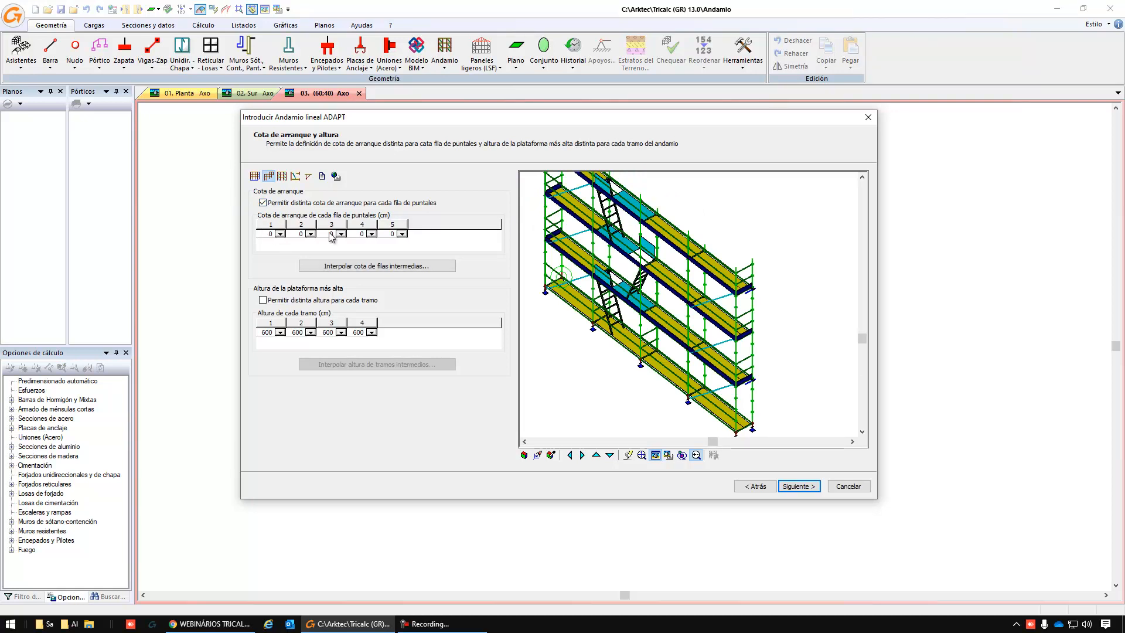
pyautogui.click(281, 234)
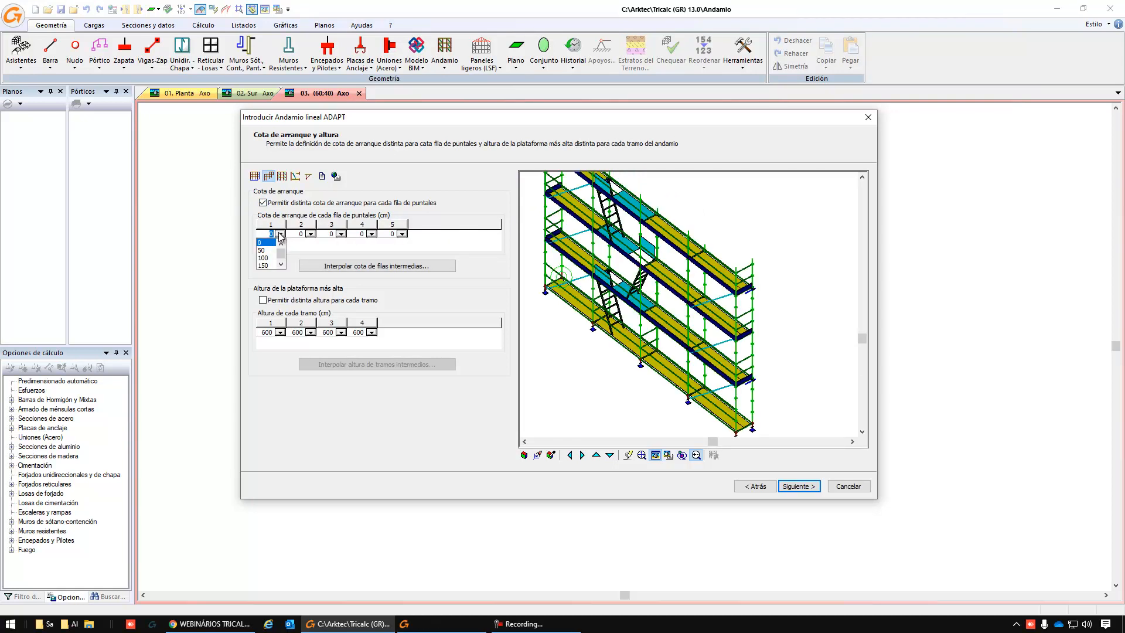
pyautogui.click(265, 258)
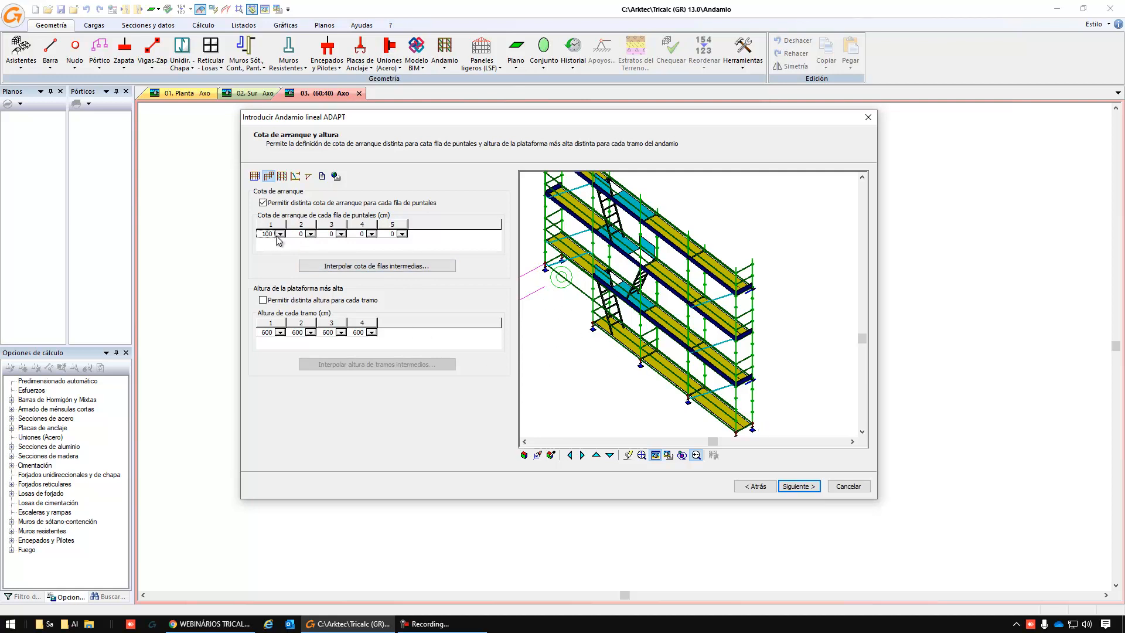
# Try a starting level of 150 cm for the second strut row, and reset the first and second rows to 0 cm.
pyautogui.click(310, 233)
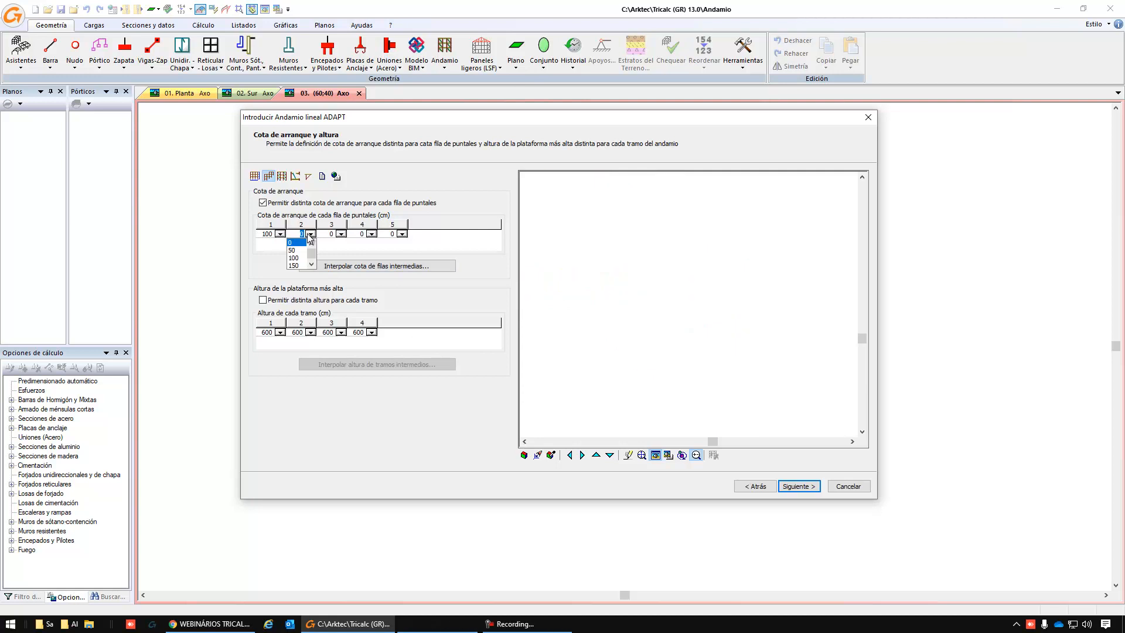
pyautogui.click(297, 266)
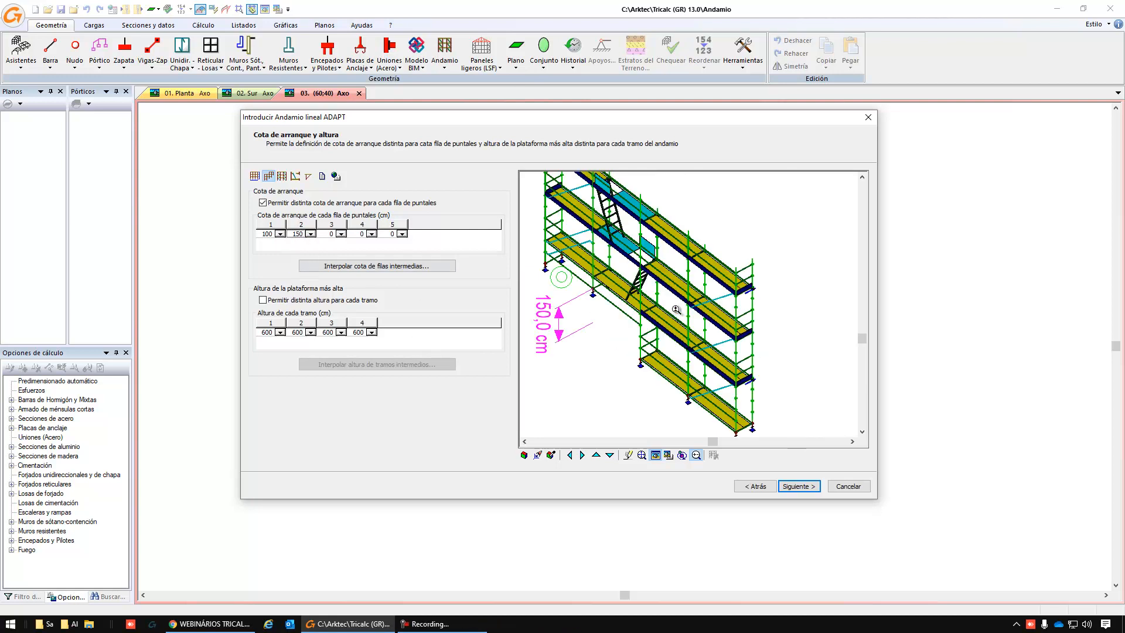
pyautogui.click(310, 234)
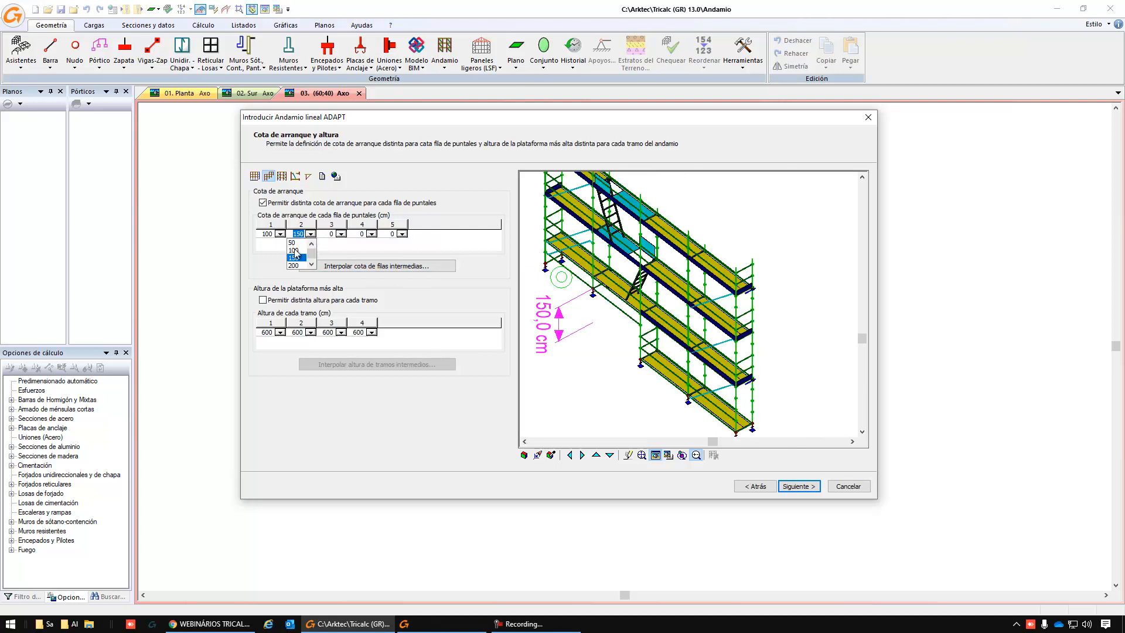
pyautogui.scroll(1, 300, 250)
pyautogui.click(298, 242)
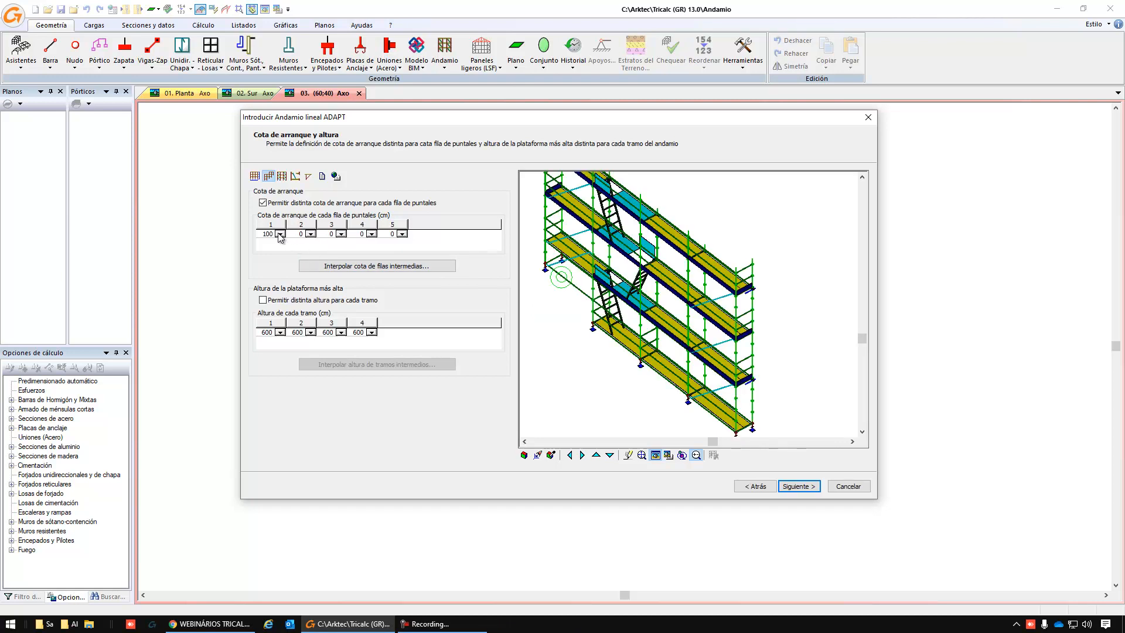
pyautogui.click(279, 234)
pyautogui.click(264, 243)
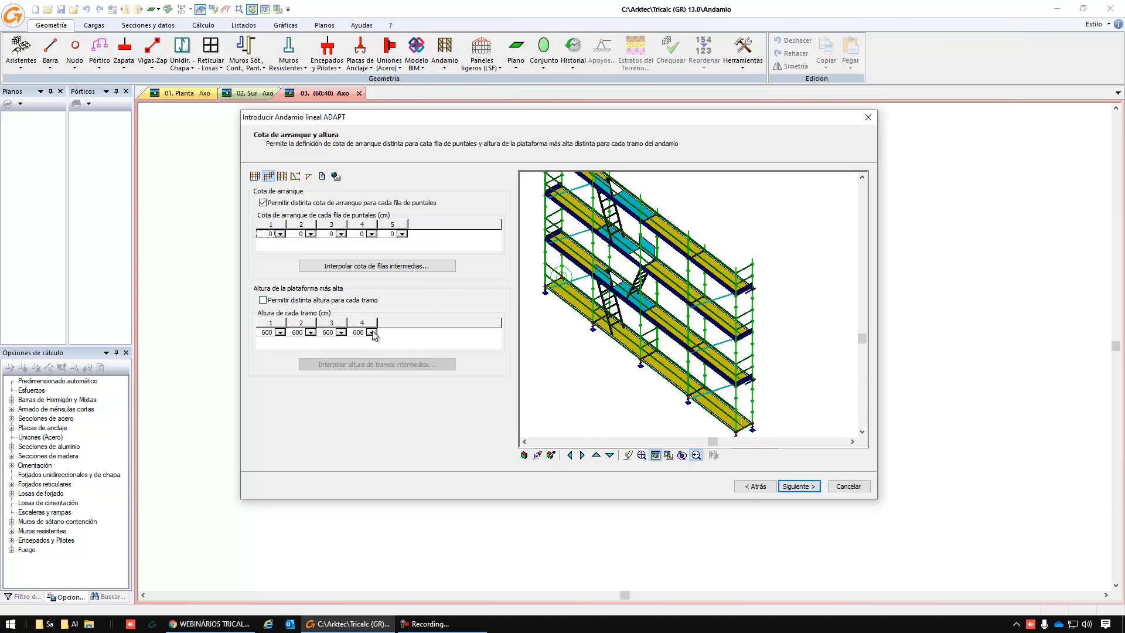
# Allow a different platform height for each span, try 400 cm for the fourth span, and restore it to 600 cm.
pyautogui.click(360, 302)
pyautogui.click(360, 305)
pyautogui.click(342, 302)
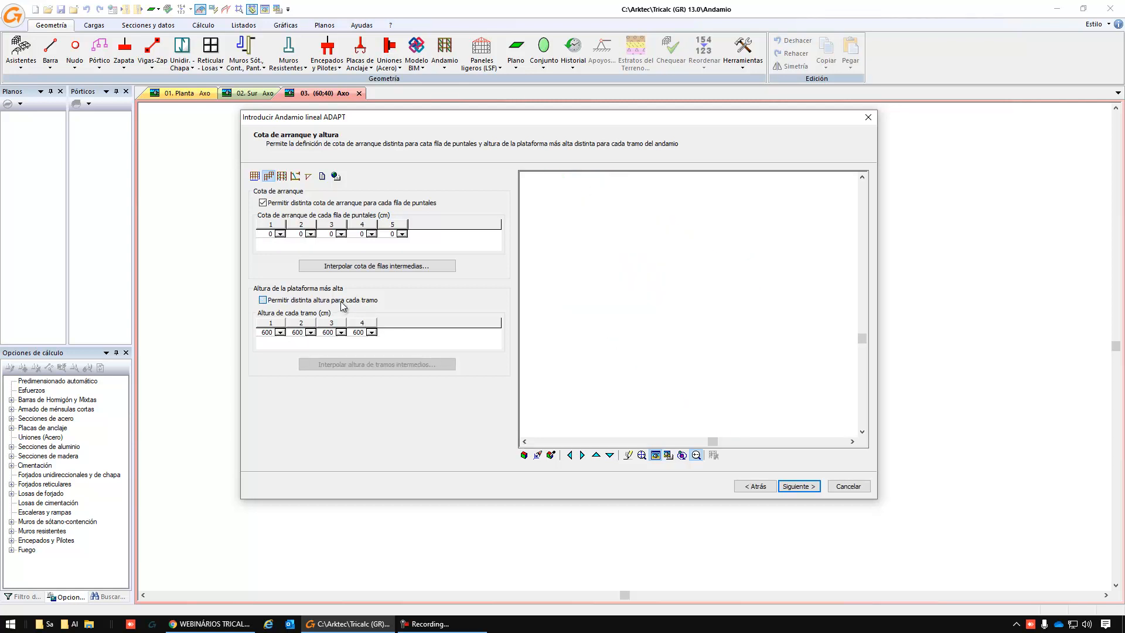
pyautogui.click(371, 333)
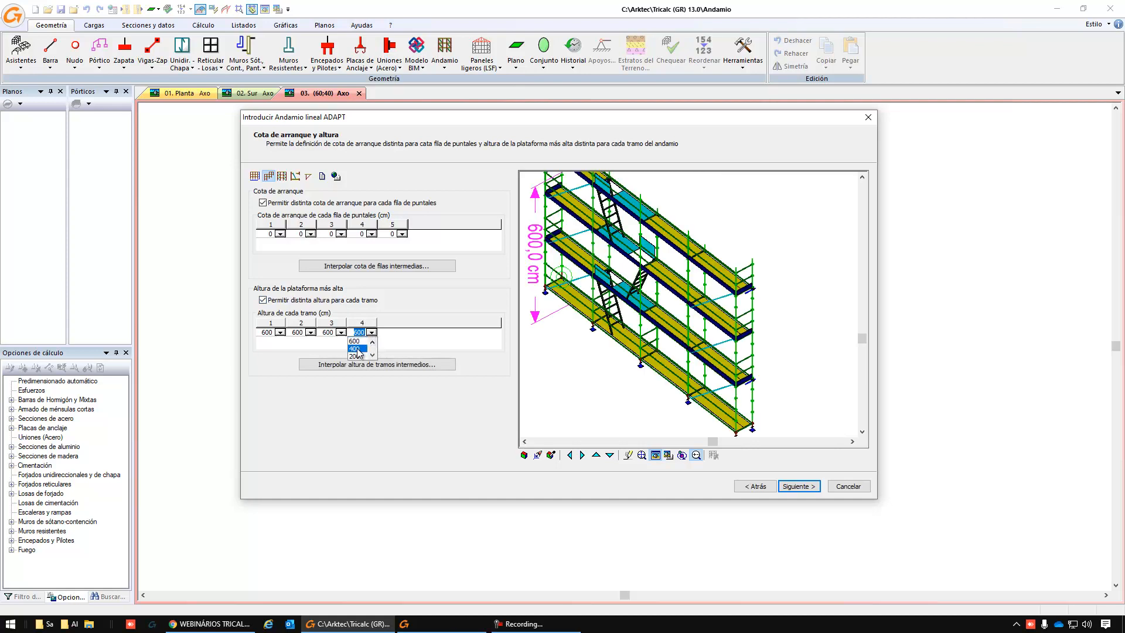
pyautogui.click(356, 349)
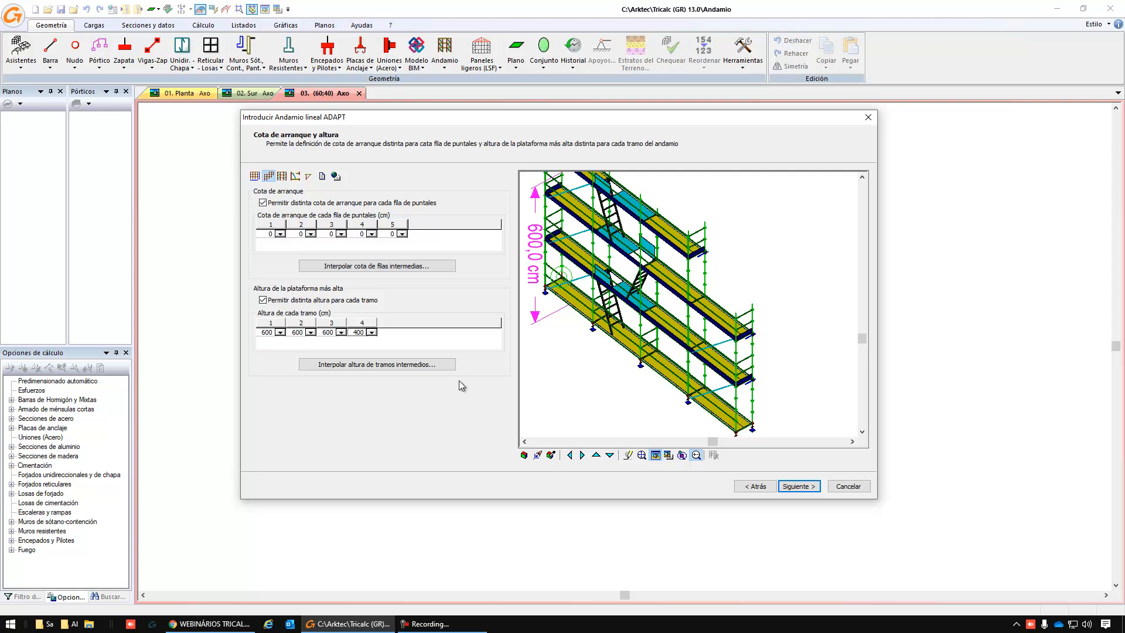
pyautogui.click(371, 333)
pyautogui.click(359, 341)
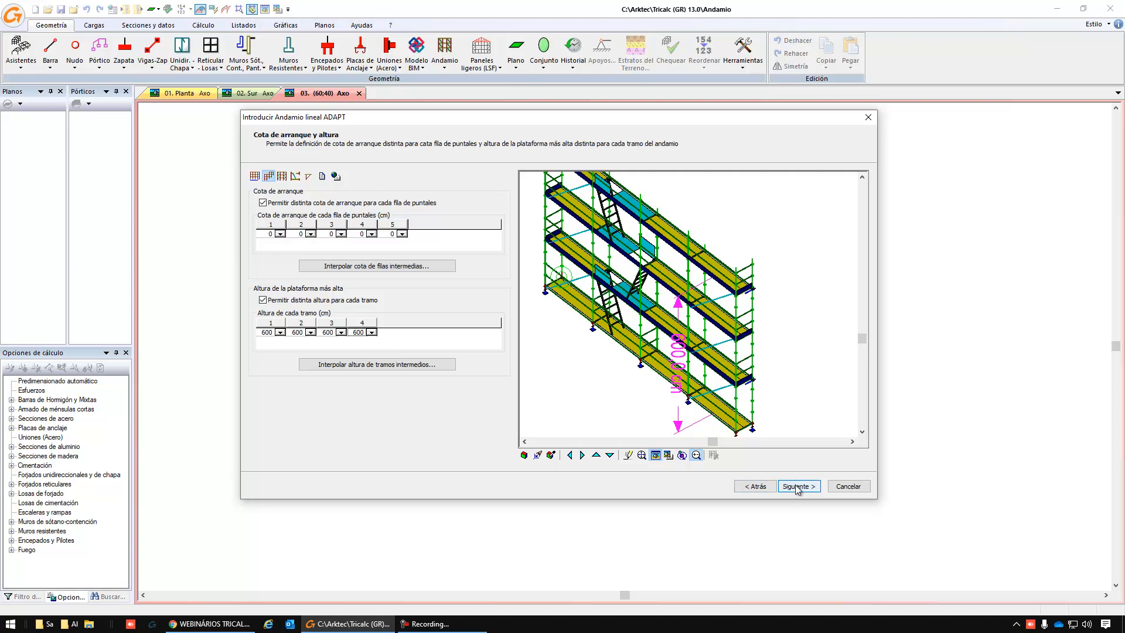
# Disable the separate starting levels and span heights, and proceed to the diagonals and fixings settings.
pyautogui.click(276, 202)
pyautogui.click(315, 301)
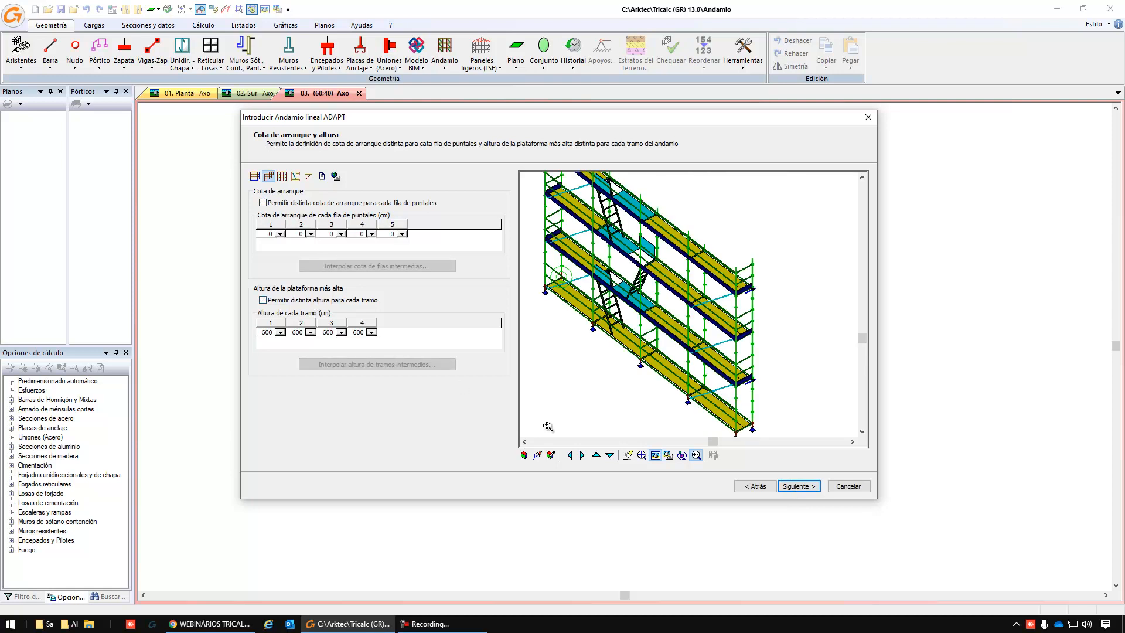
pyautogui.click(798, 487)
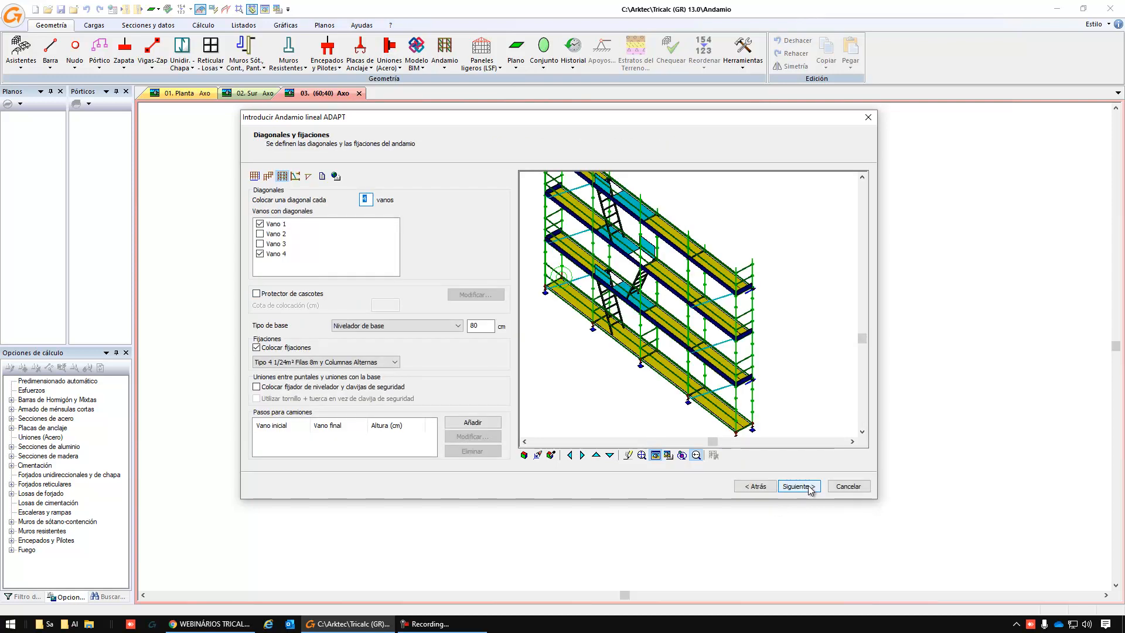
# Try diagonals in Vano 3 and remove them again.
pyautogui.scroll(-2, 728, 336)
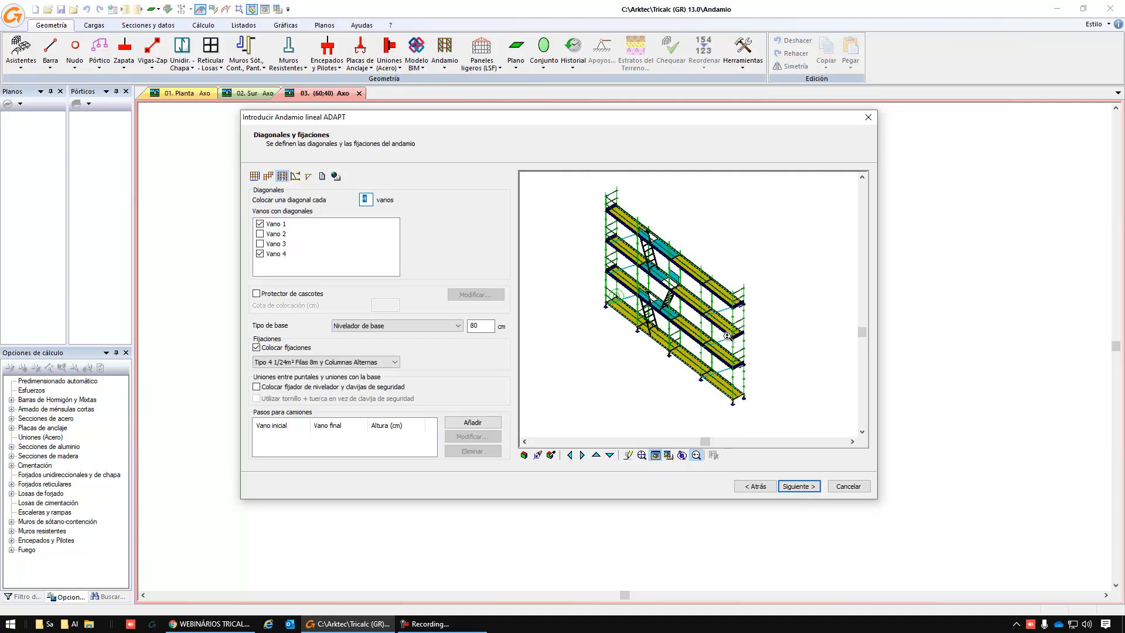
pyautogui.scroll(-1, 727, 336)
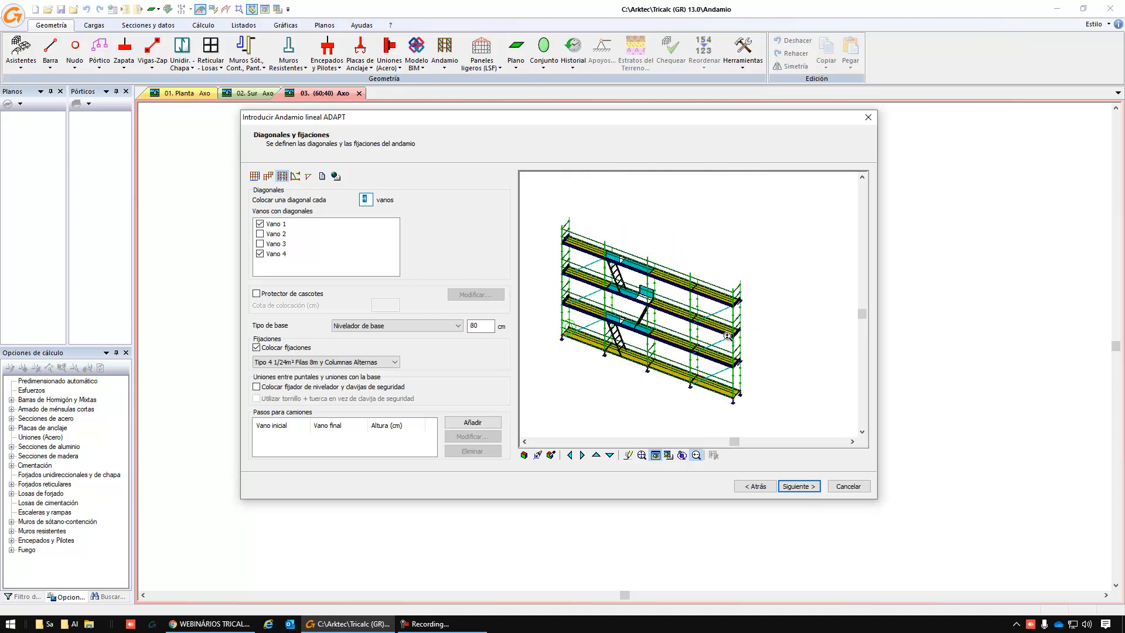
pyautogui.click(260, 244)
pyautogui.click(260, 245)
# Try a debris protector on the scaffold at a placement level of 200 cm, and remove it.
pyautogui.click(286, 296)
pyautogui.moveTo(768, 355); pyautogui.dragTo(716, 342, button='middle')
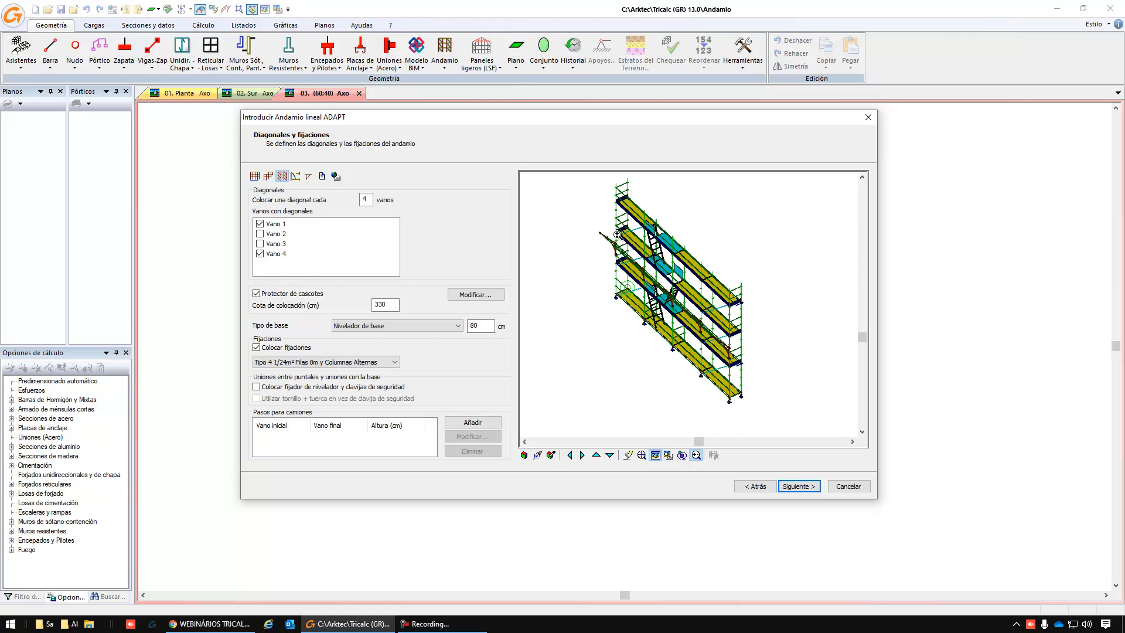
pyautogui.moveTo(617, 235); pyautogui.dragTo(678, 333)
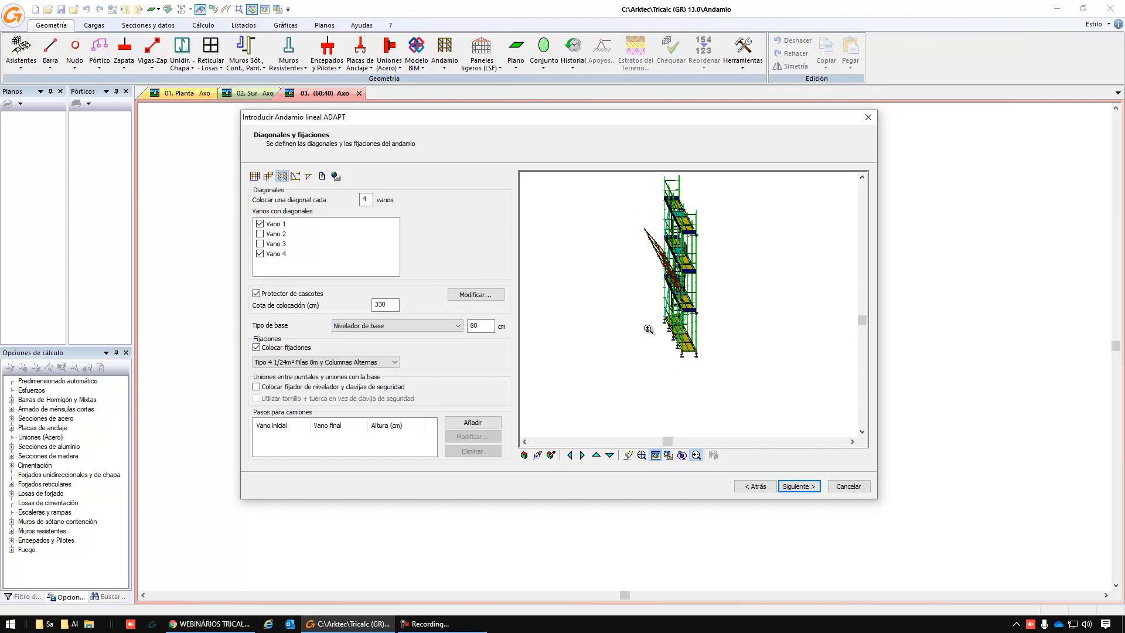
pyautogui.doubleClick(395, 303)
pyautogui.write('200')
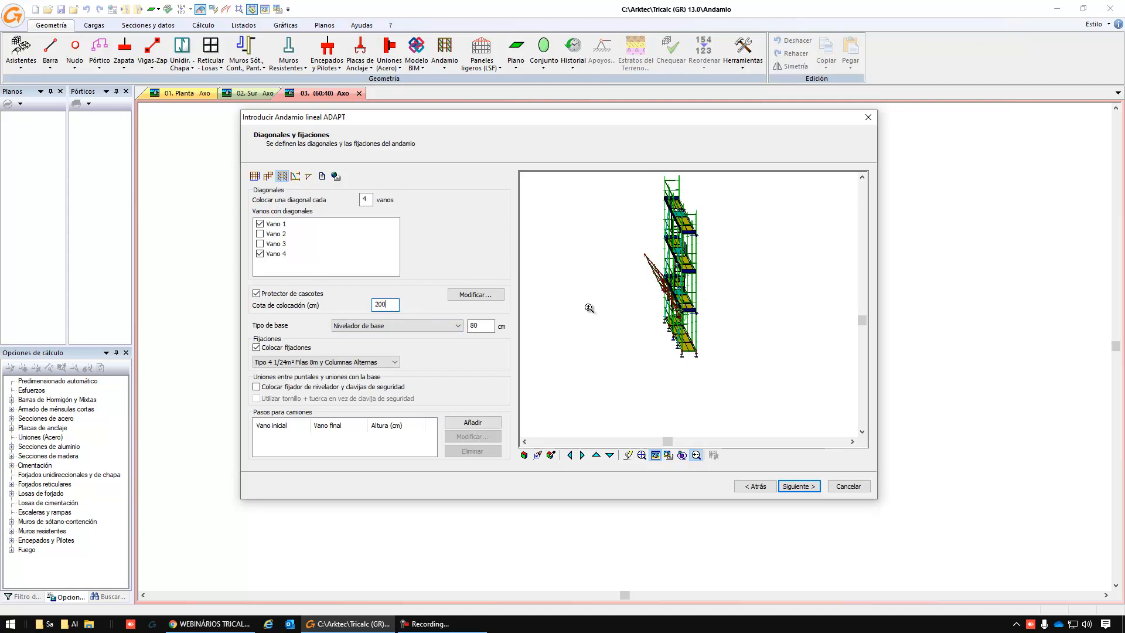
pyautogui.click(305, 295)
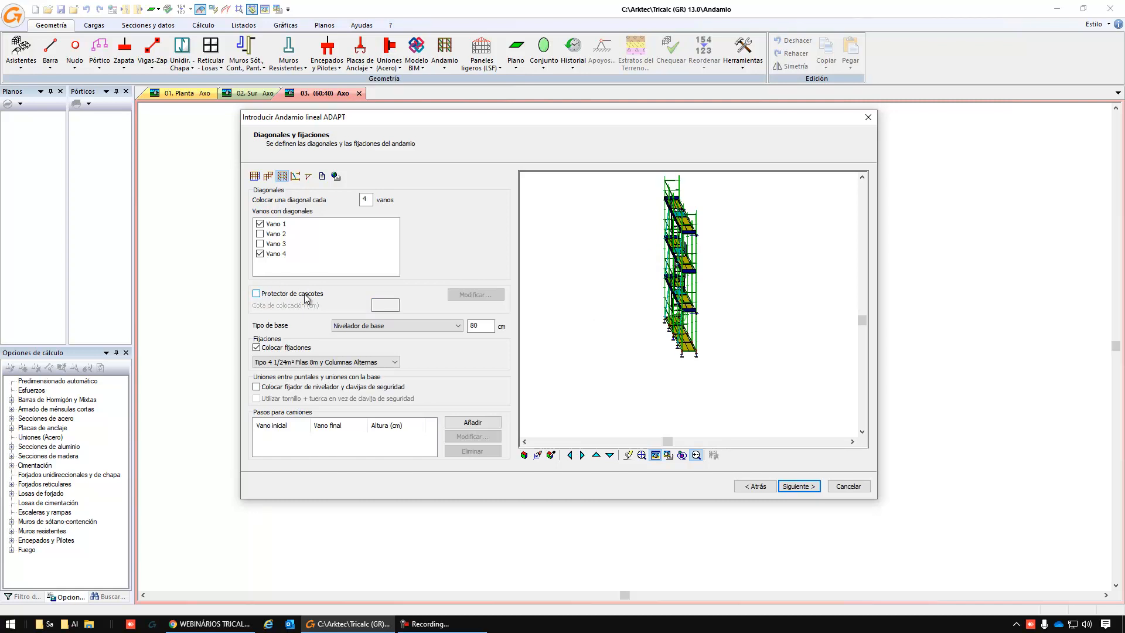
# Try the base type "Nivelador de base con placa giratoria" and restore "Nivelador de base".
pyautogui.scroll(2, 700, 364)
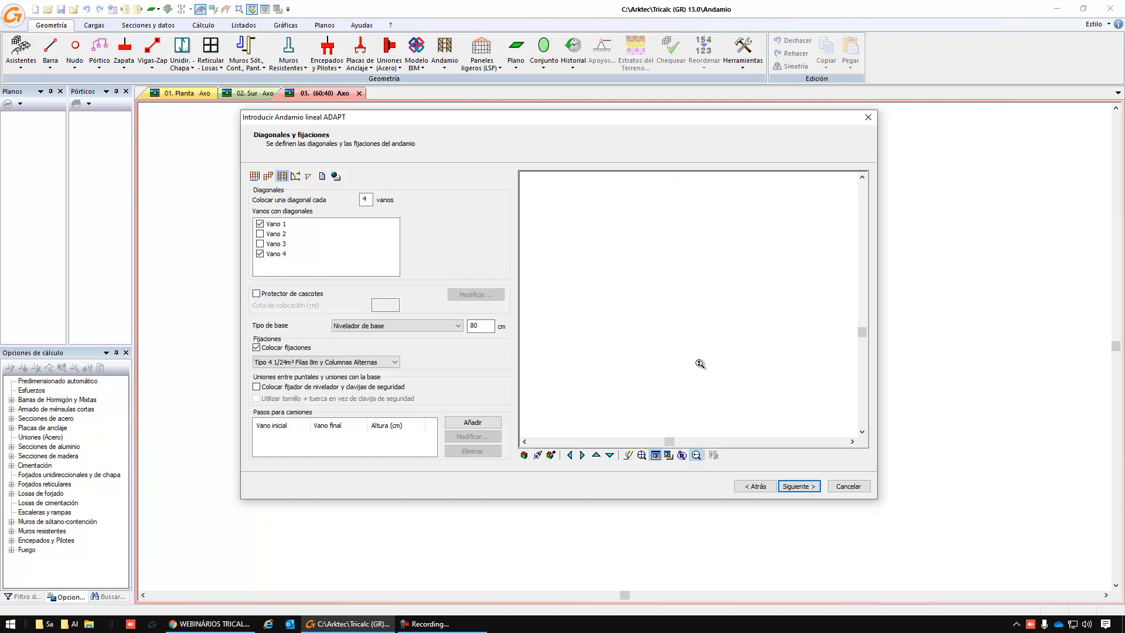
pyautogui.scroll(-1, 699, 363)
pyautogui.click(376, 326)
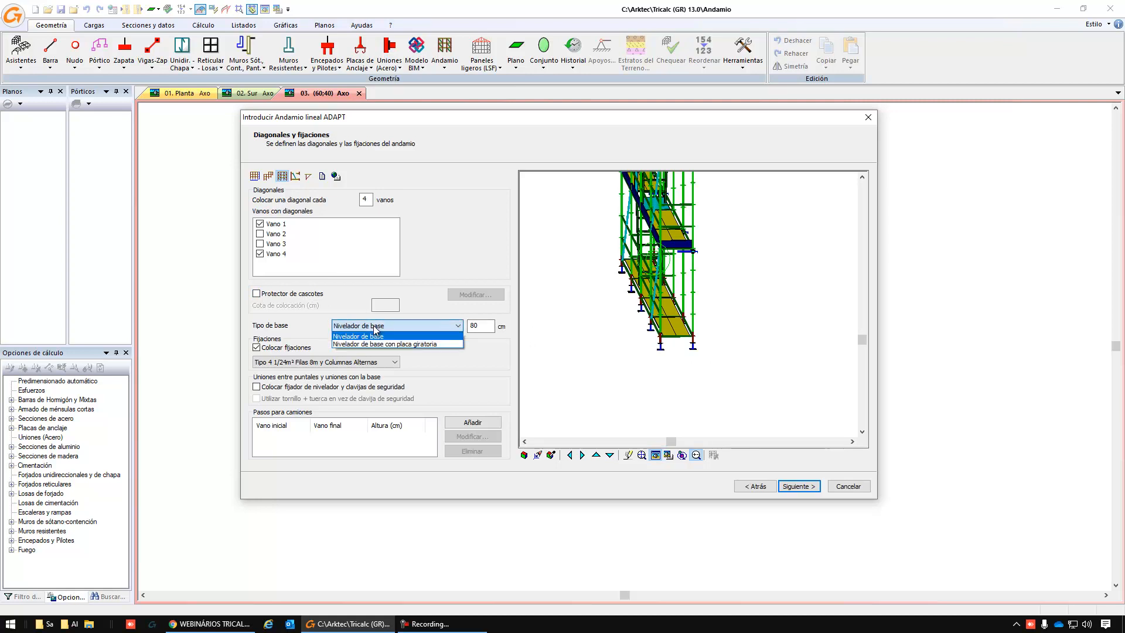
pyautogui.click(408, 344)
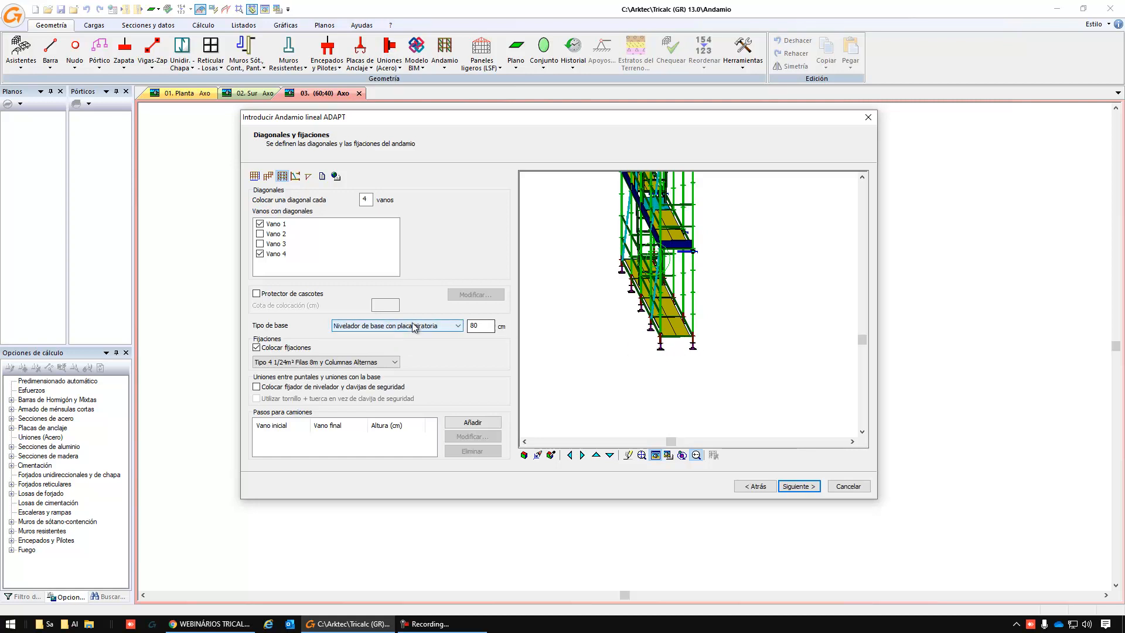
pyautogui.click(414, 327)
pyautogui.click(398, 335)
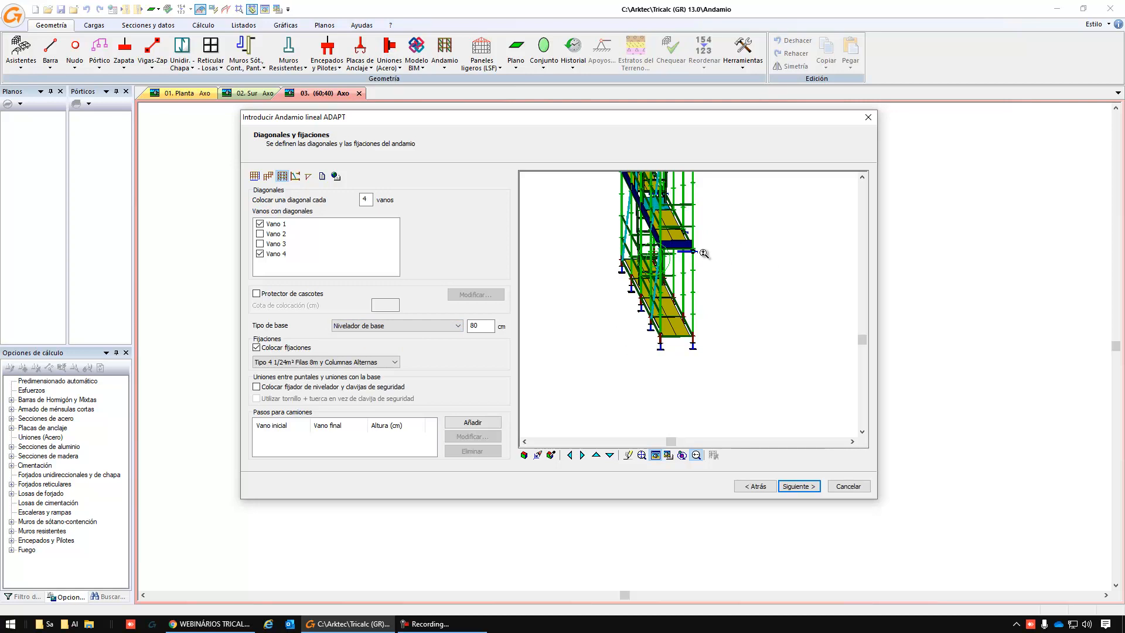
# Try the scaffold without fixings, checking the struts in the preview, and place the fixings again.
pyautogui.click(280, 347)
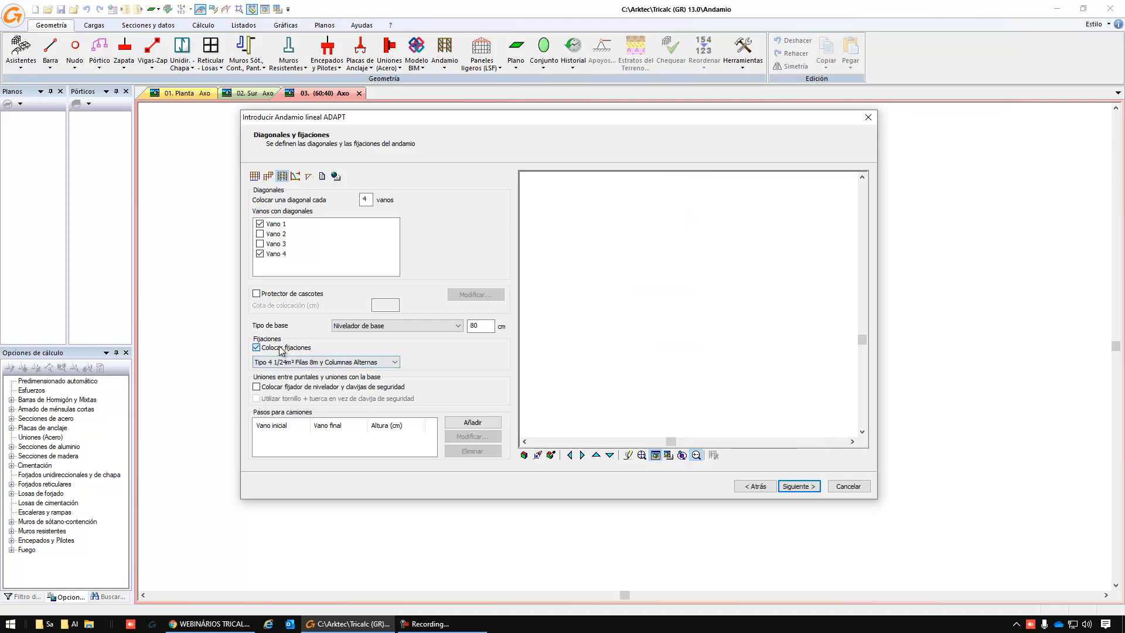
pyautogui.scroll(3, 700, 249)
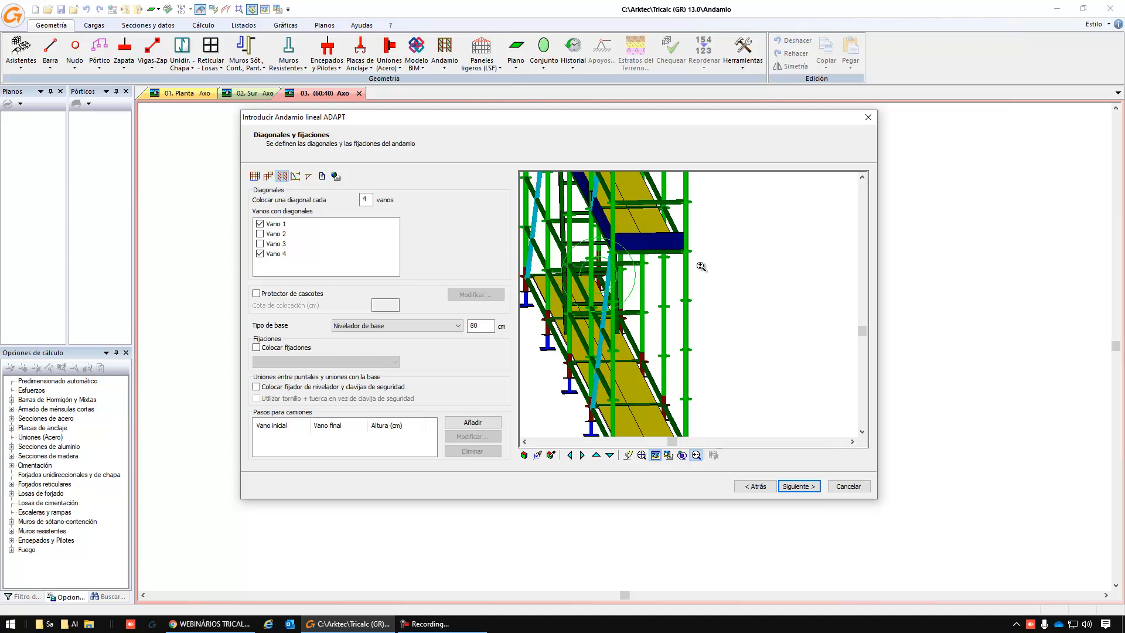
pyautogui.click(279, 351)
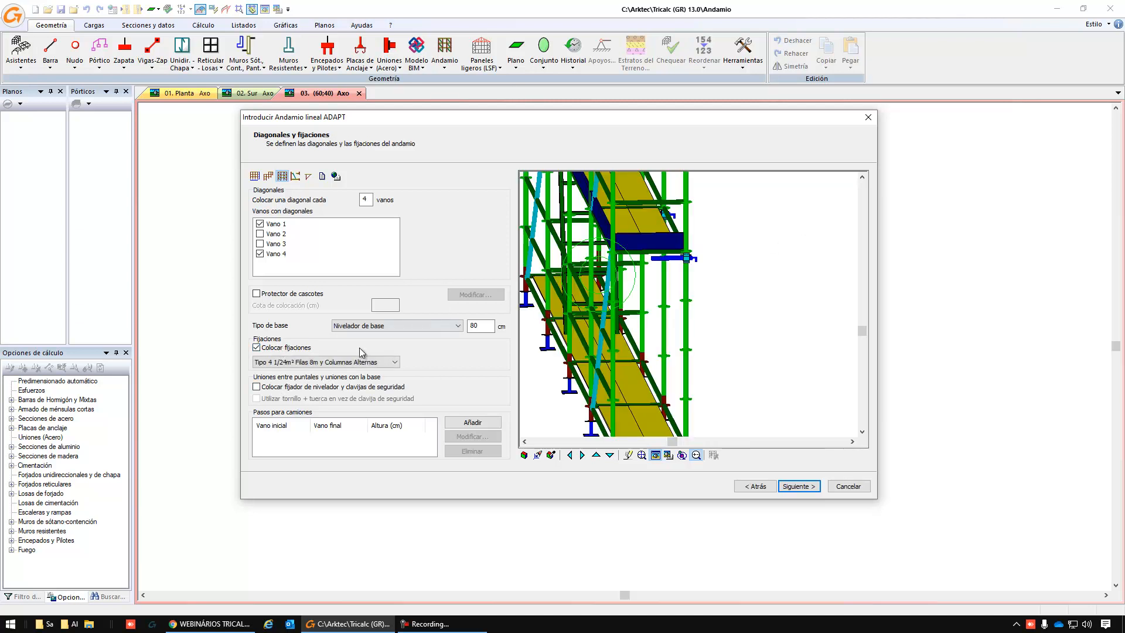
# Set the fixings pattern to "Tipo 1 1/6m² Todos" and check the scaffold preview.
pyautogui.click(327, 363)
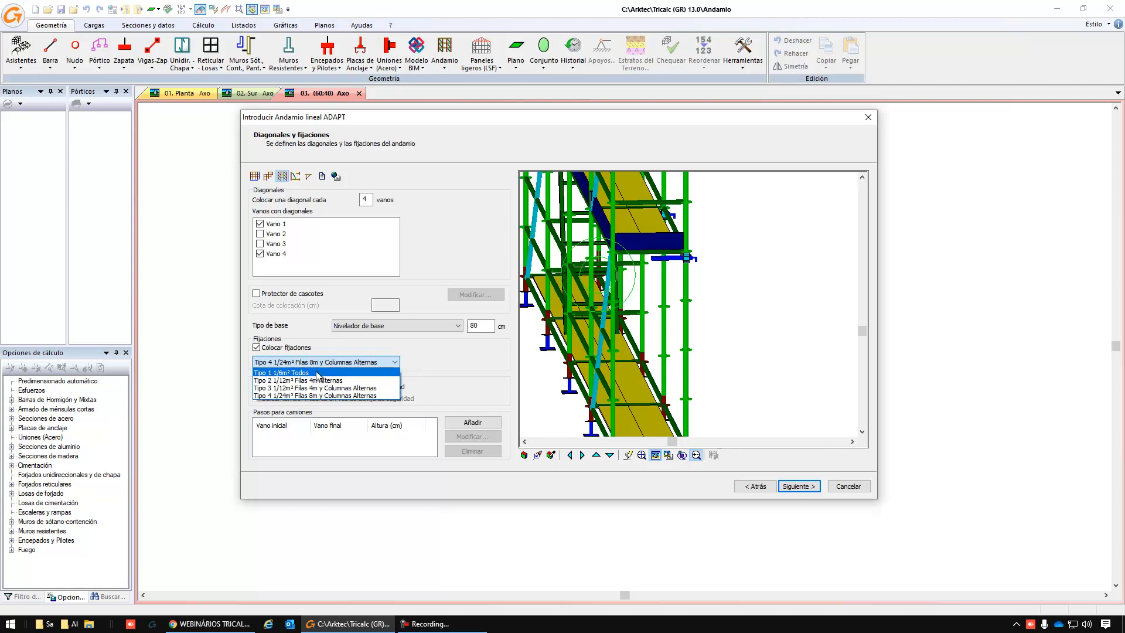
pyautogui.click(314, 372)
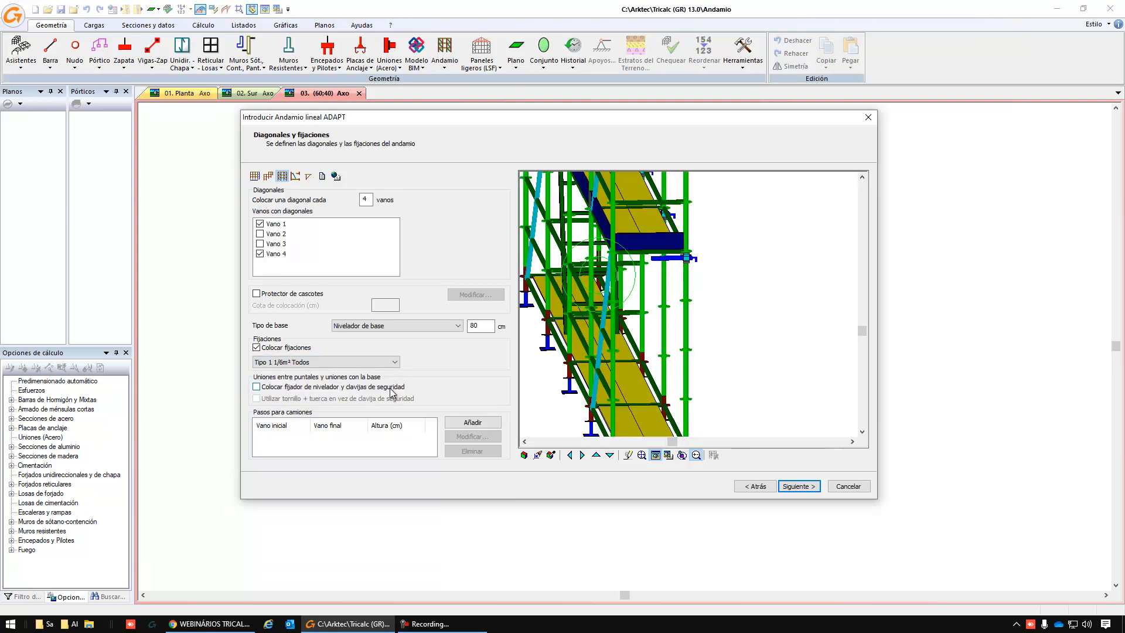
pyautogui.scroll(-3, 721, 350)
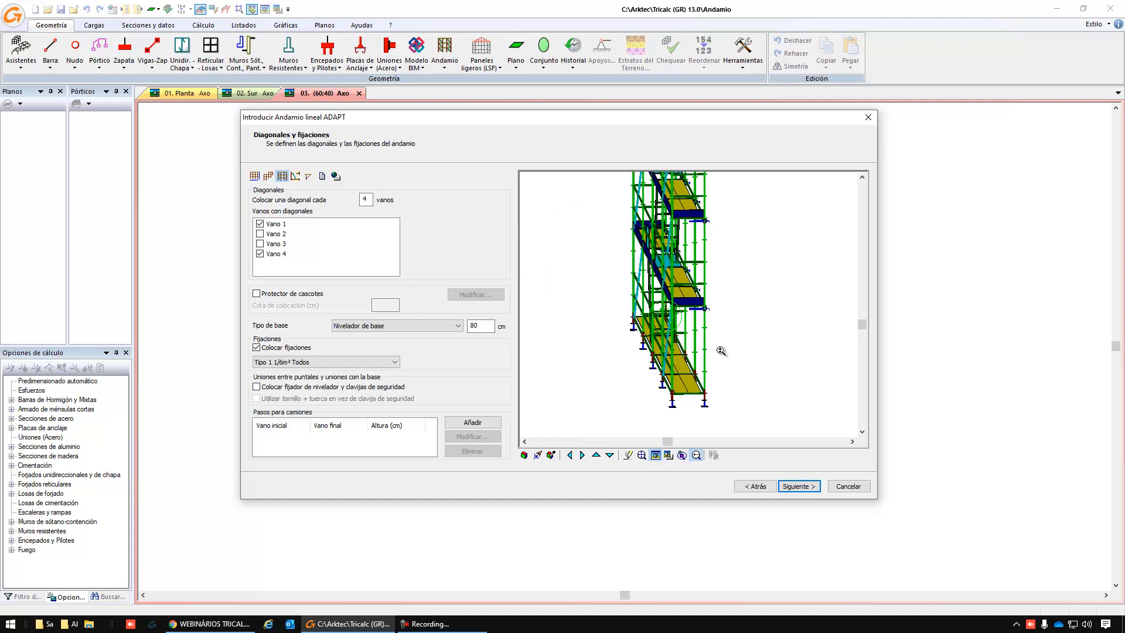
pyautogui.scroll(5, 721, 351)
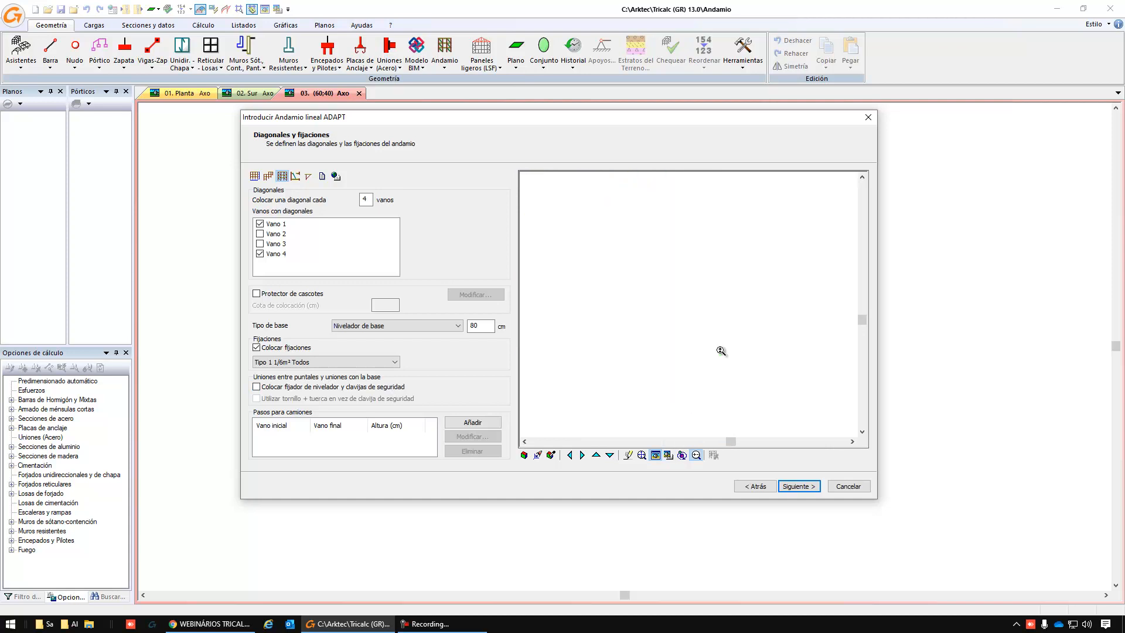
pyautogui.scroll(-5, 721, 350)
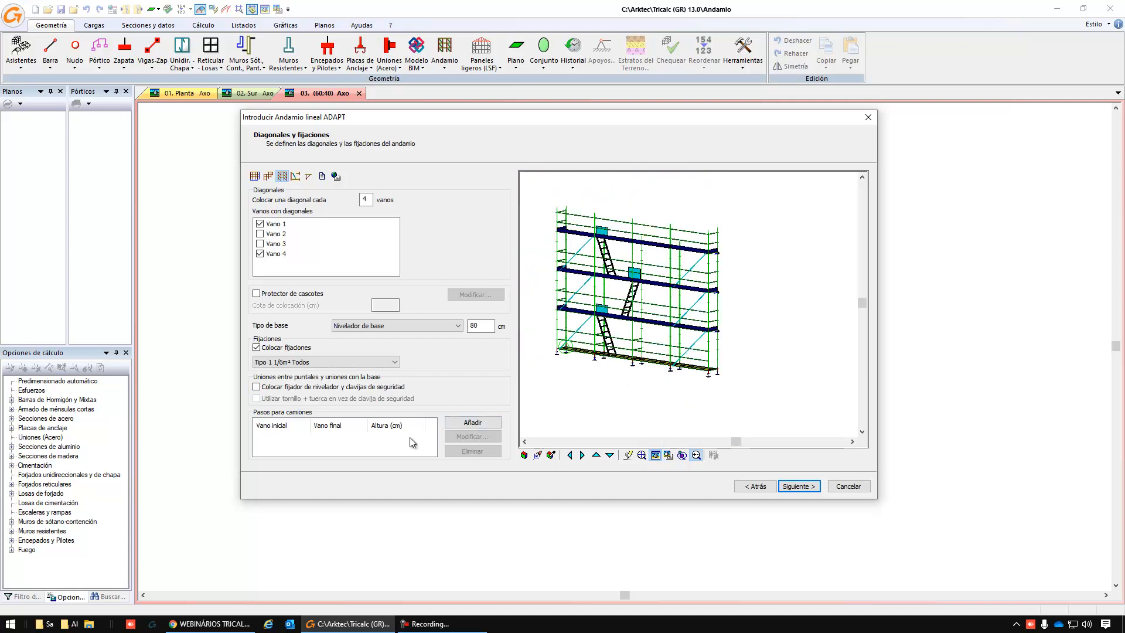
# Try a truck passage from Vano 2 to Vano 3 with a height of 300 cm, and delete it.
pyautogui.click(499, 423)
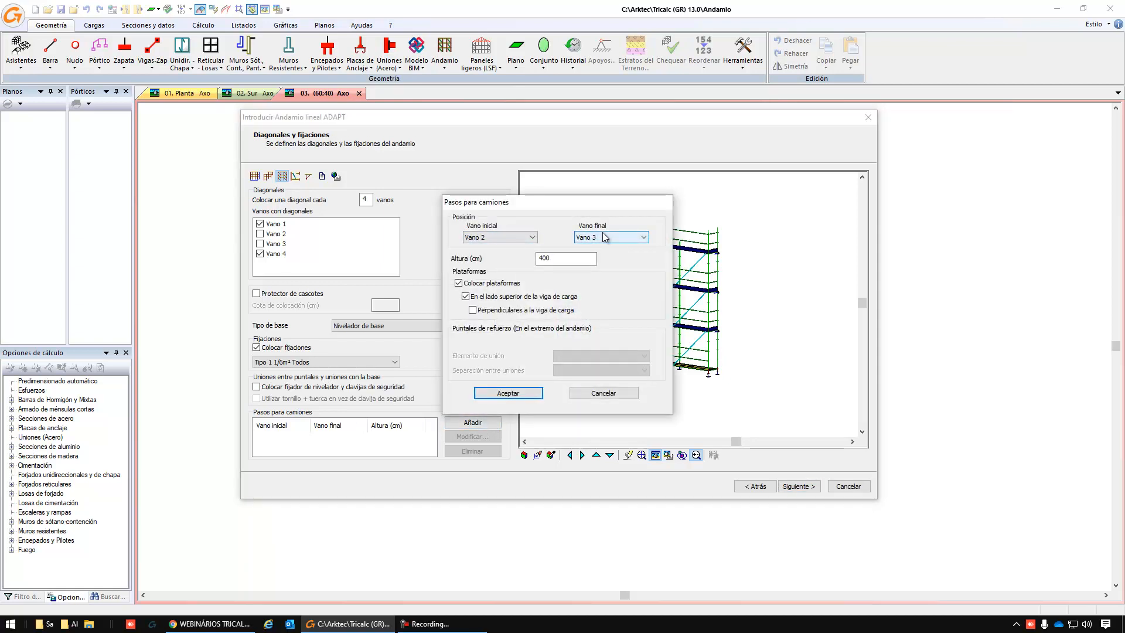
pyautogui.doubleClick(589, 258)
pyautogui.write('3')
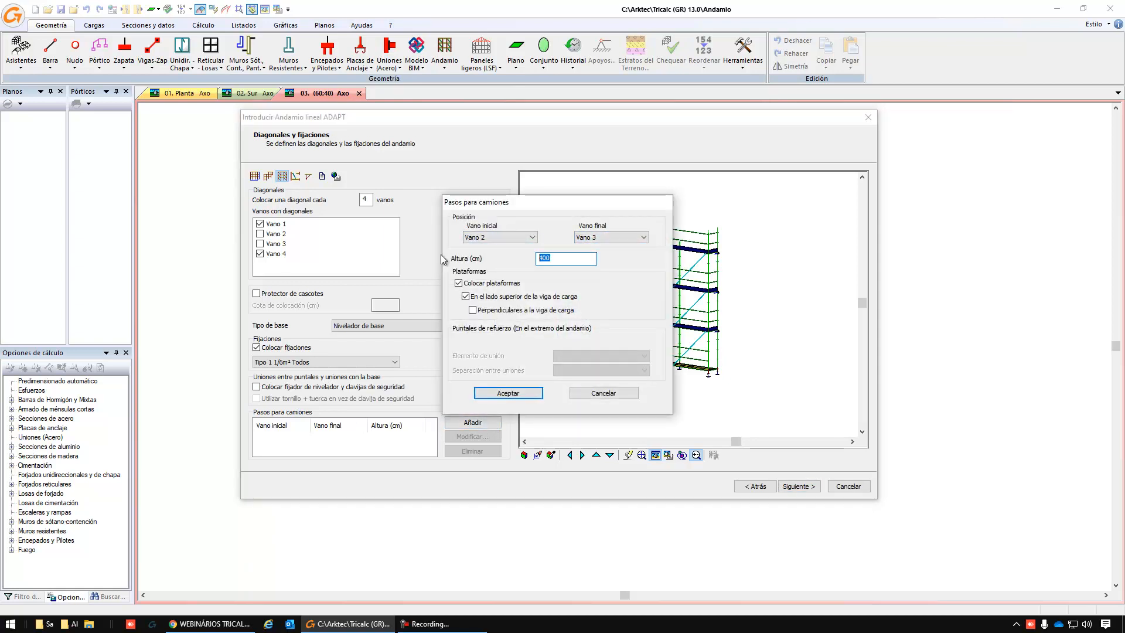
pyautogui.write('00')
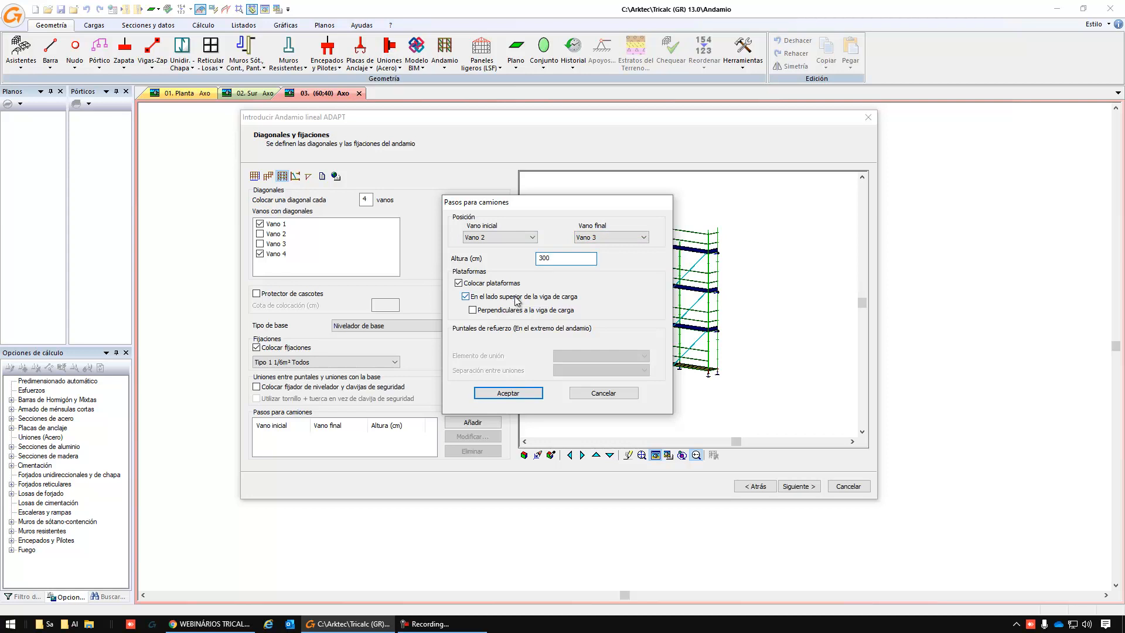
pyautogui.click(532, 397)
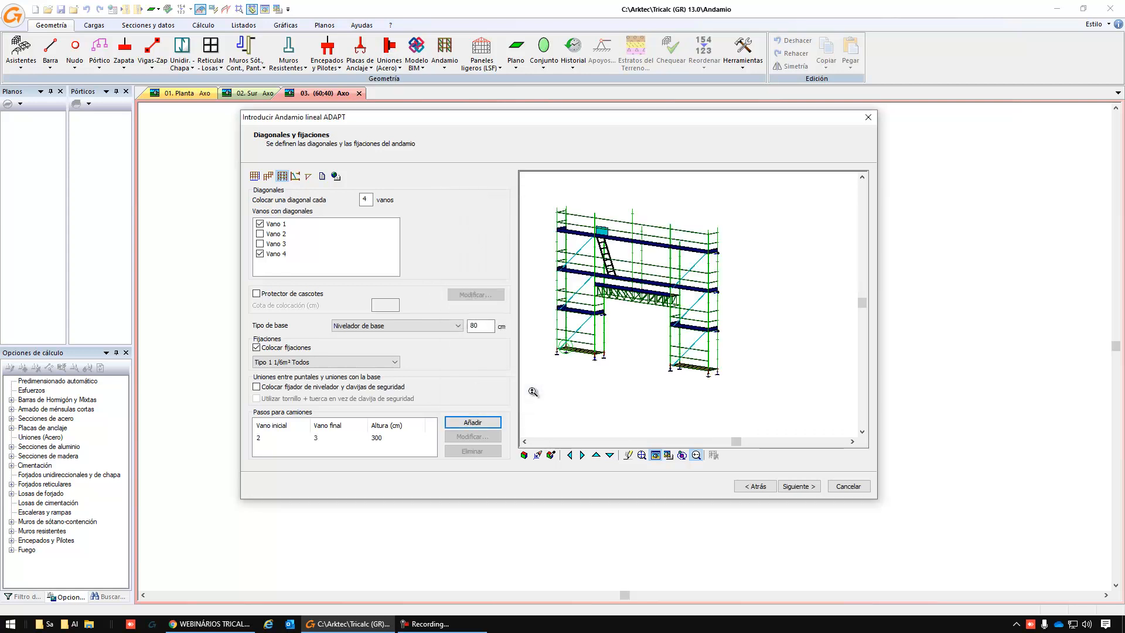
pyautogui.click(338, 438)
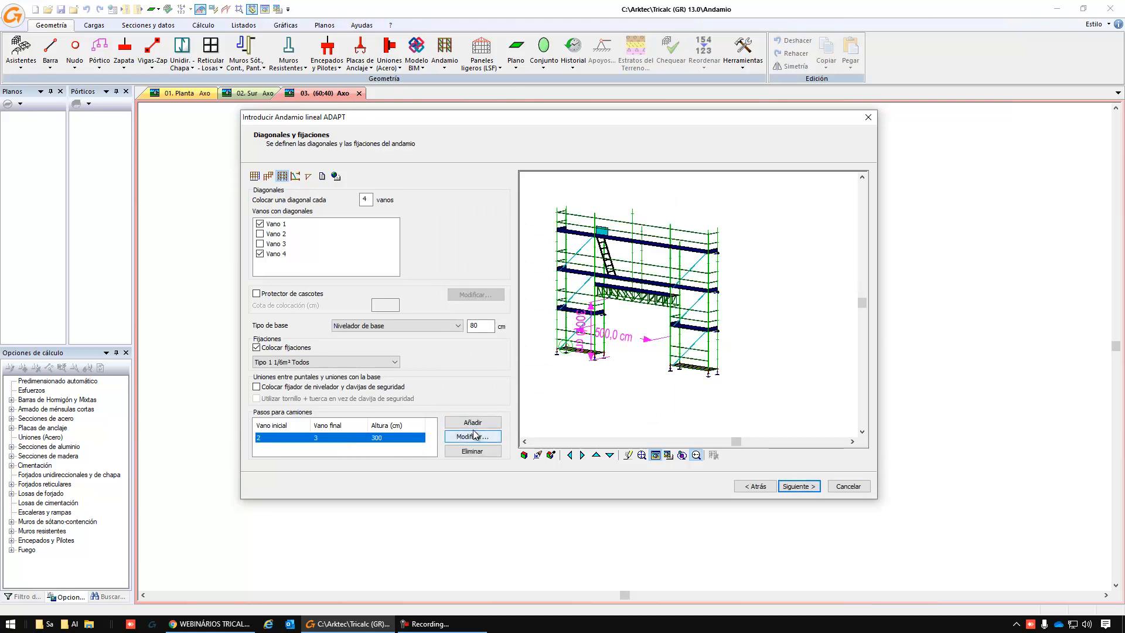
pyautogui.click(472, 451)
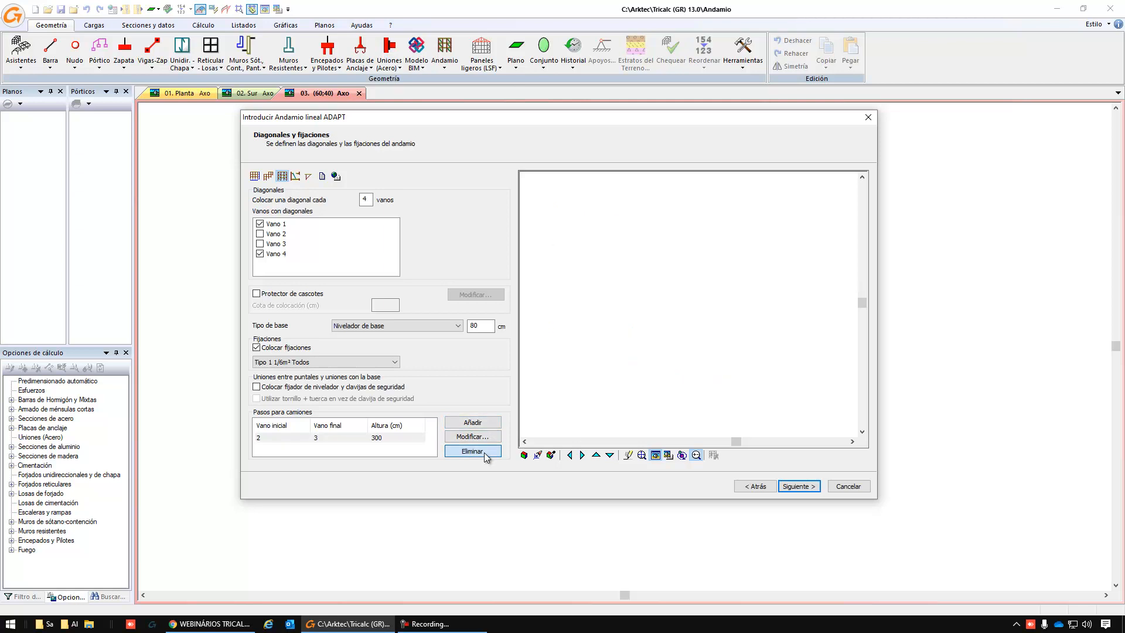
# Proceed to the access settings and leave Vano 3 as the only span with interior access.
pyautogui.click(798, 487)
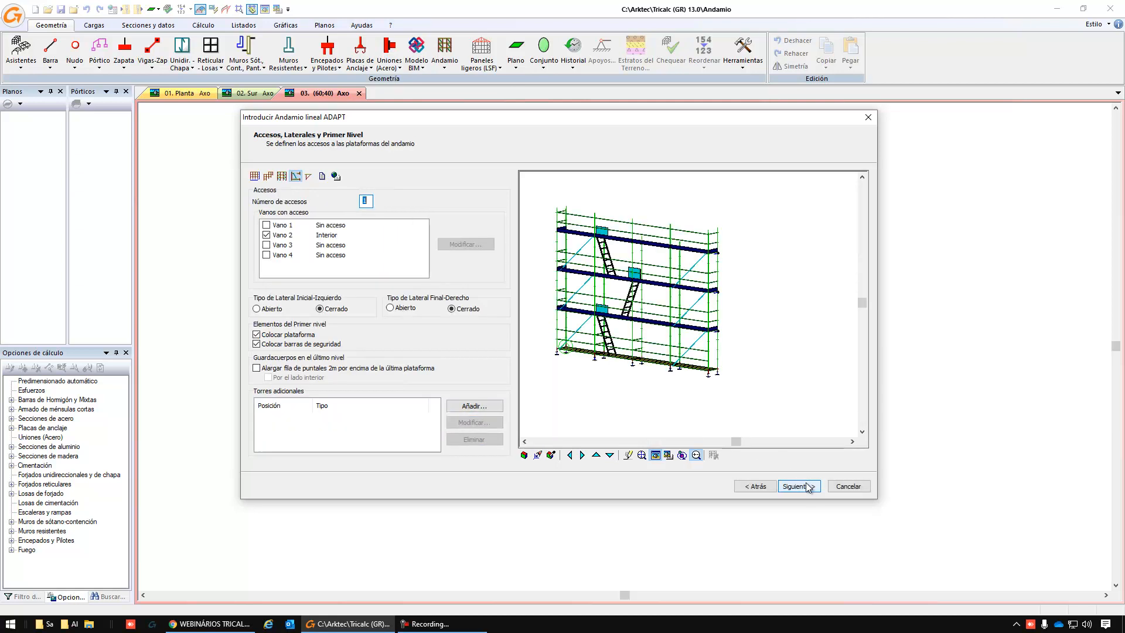
pyautogui.click(267, 246)
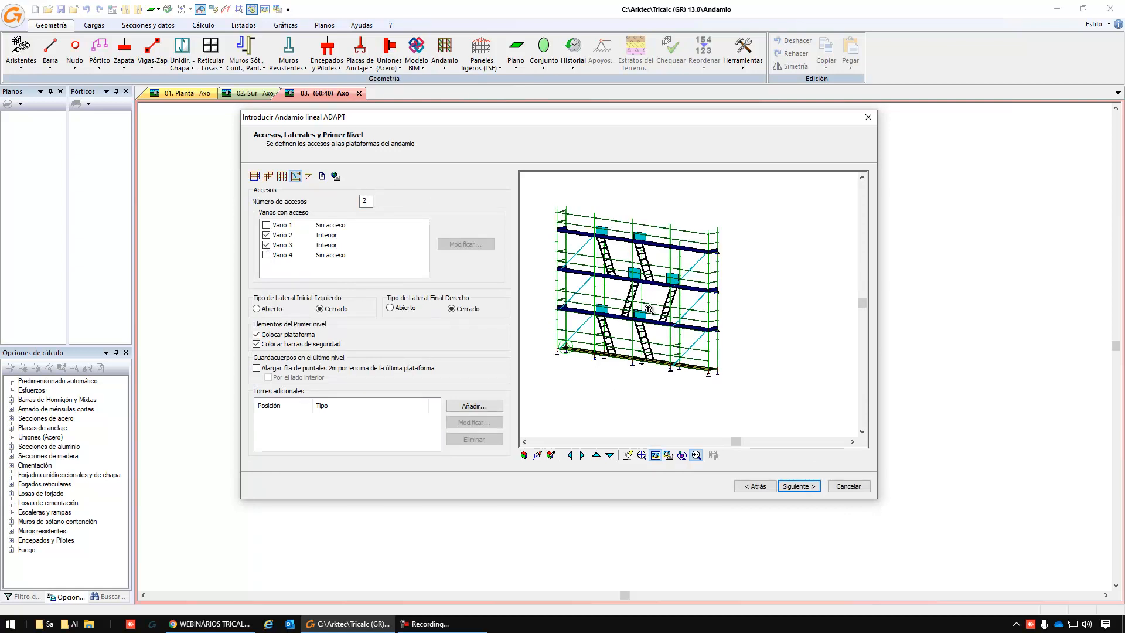
pyautogui.click(267, 256)
pyautogui.click(267, 256)
pyautogui.click(267, 235)
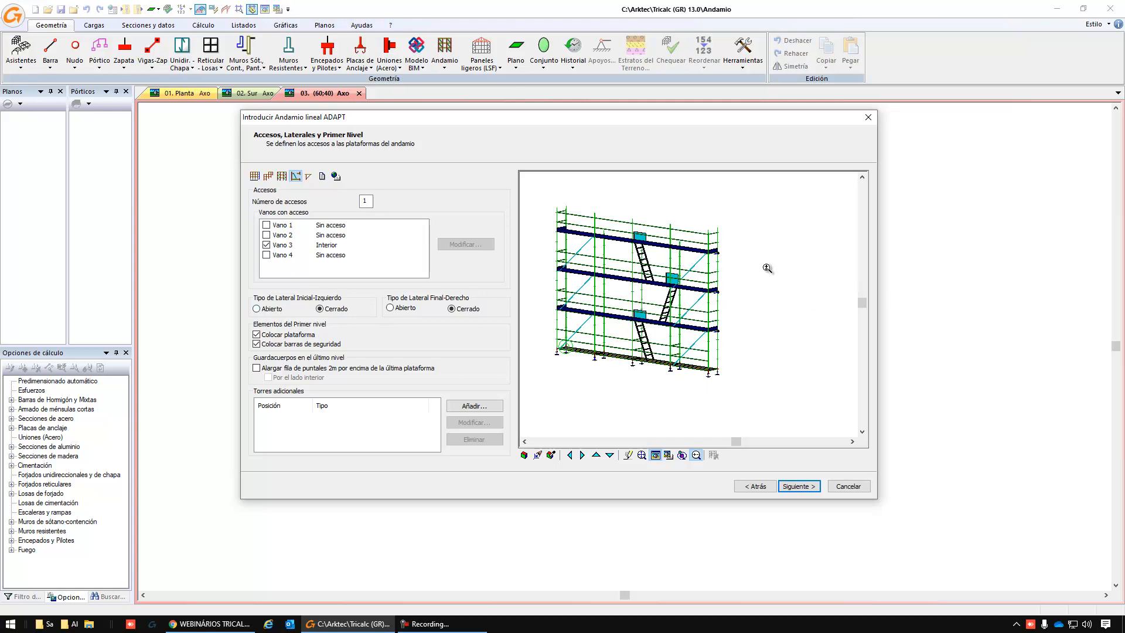
# Try an open final-right side on the scaffold and restore it to closed.
pyautogui.click(716, 243)
pyautogui.click(404, 309)
pyautogui.click(726, 307)
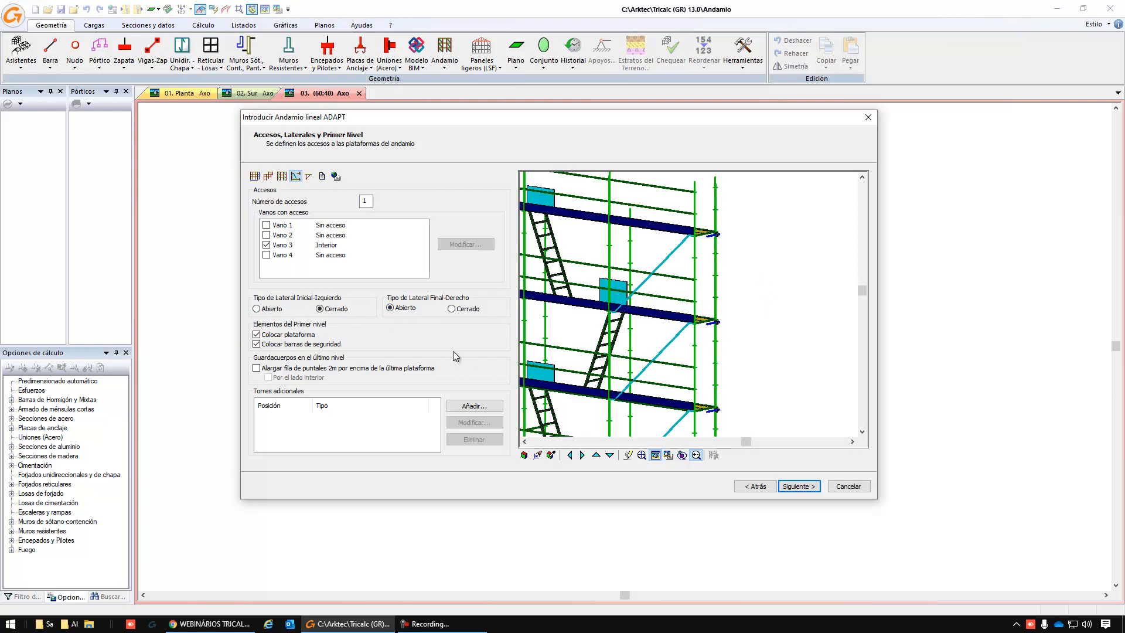
pyautogui.click(463, 310)
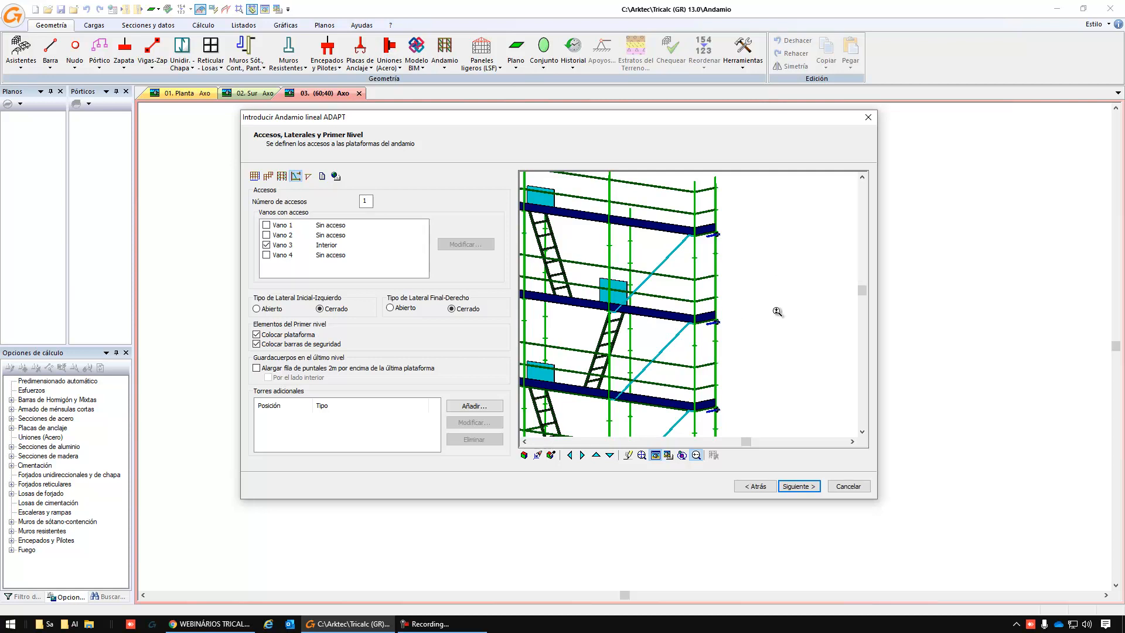
# Try extending the strut row 2 m above the last platform, and disable the extension.
pyautogui.click(816, 405)
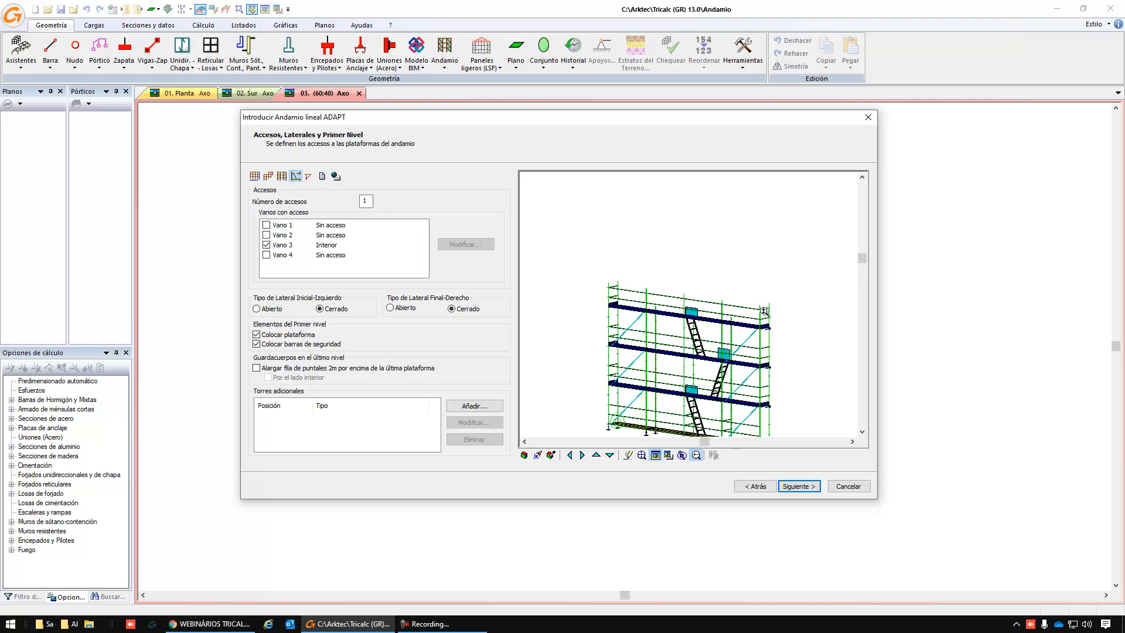
pyautogui.click(337, 369)
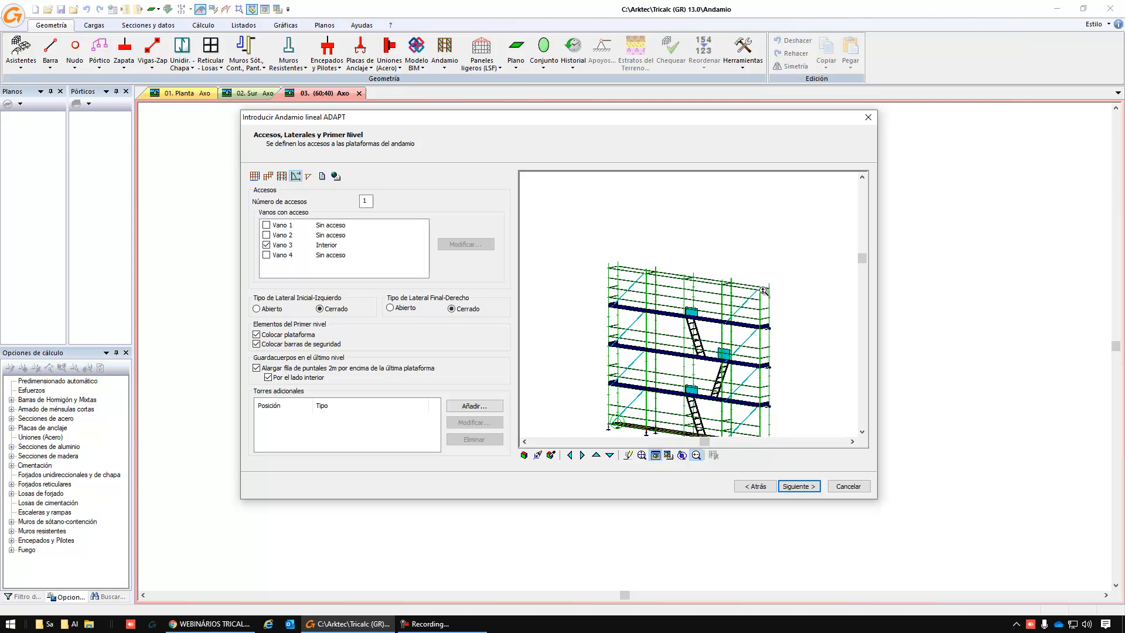
pyautogui.click(311, 369)
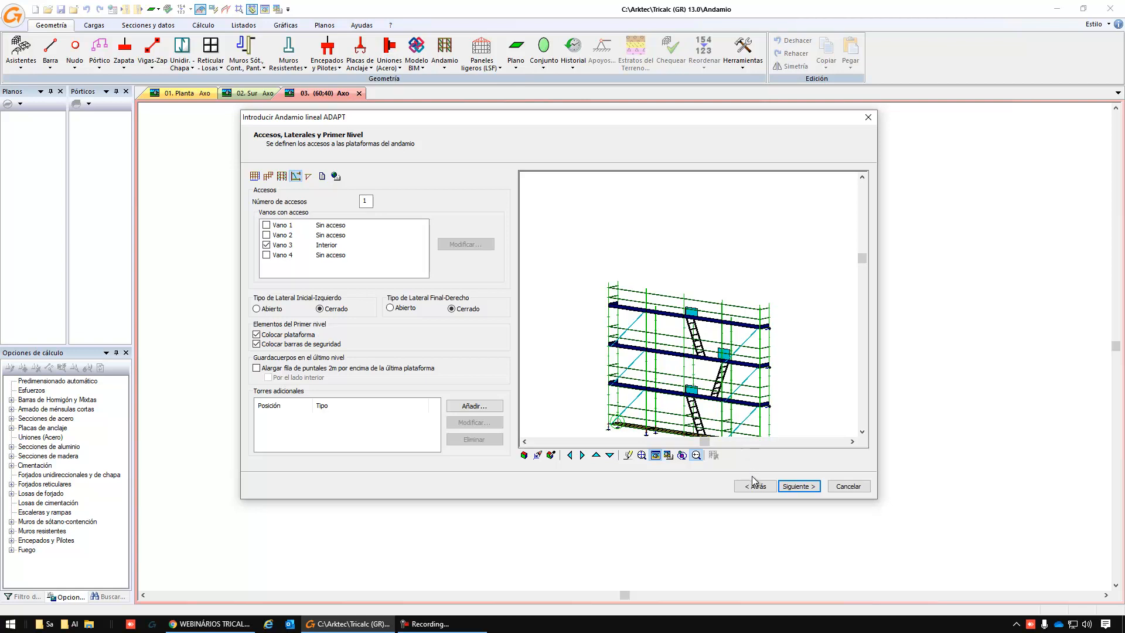
# Proceed to the platform and mounting bracket settings.
pyautogui.click(796, 486)
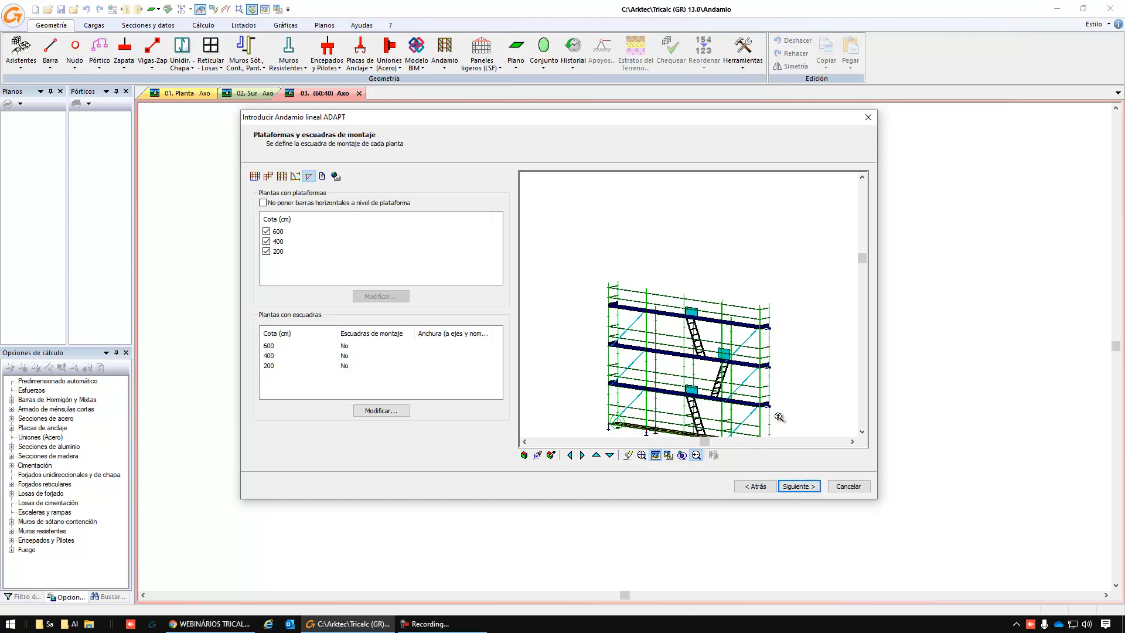
# Try mounting brackets 106 (100) cm wide on all spans of the 400 cm level and inspect them in the preview.
pyautogui.click(267, 356)
pyautogui.click(384, 410)
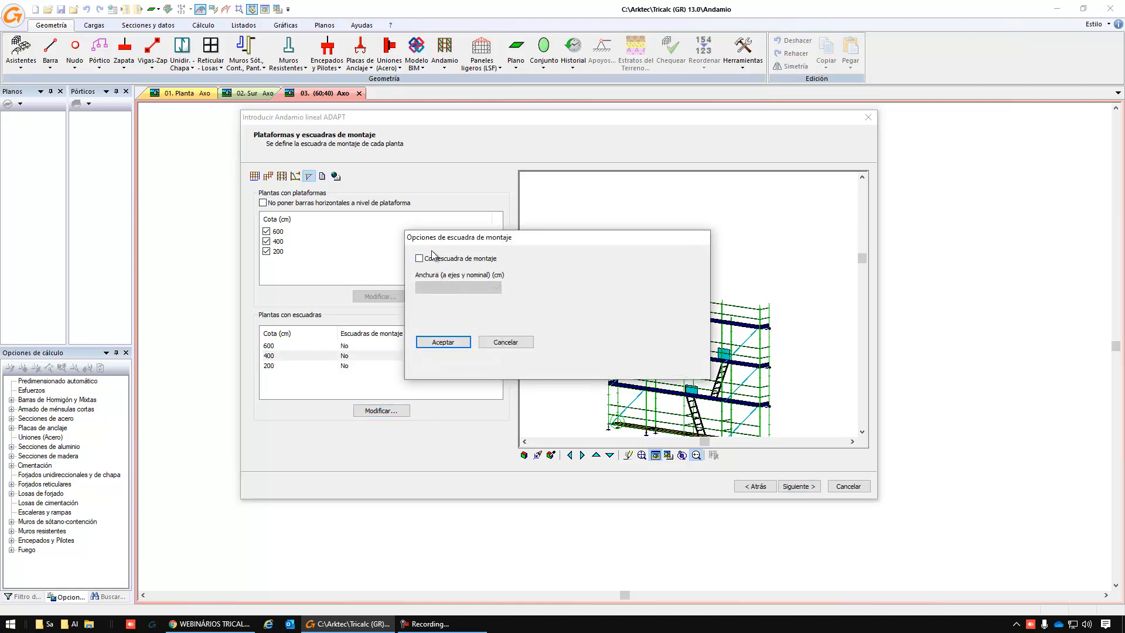
pyautogui.click(432, 260)
pyautogui.click(452, 286)
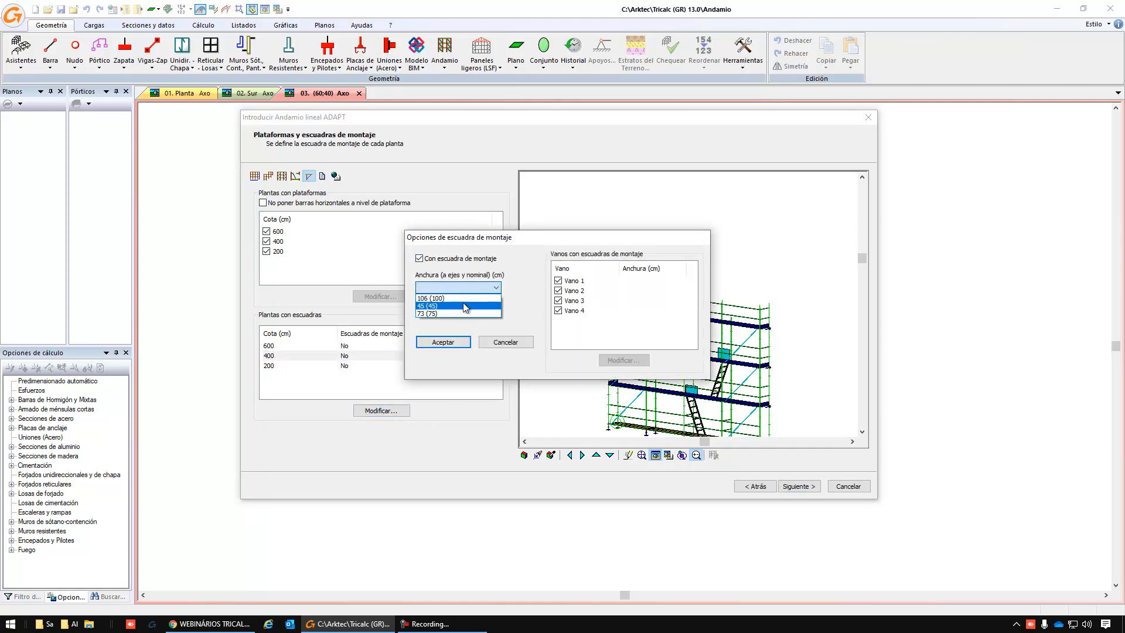
pyautogui.click(463, 299)
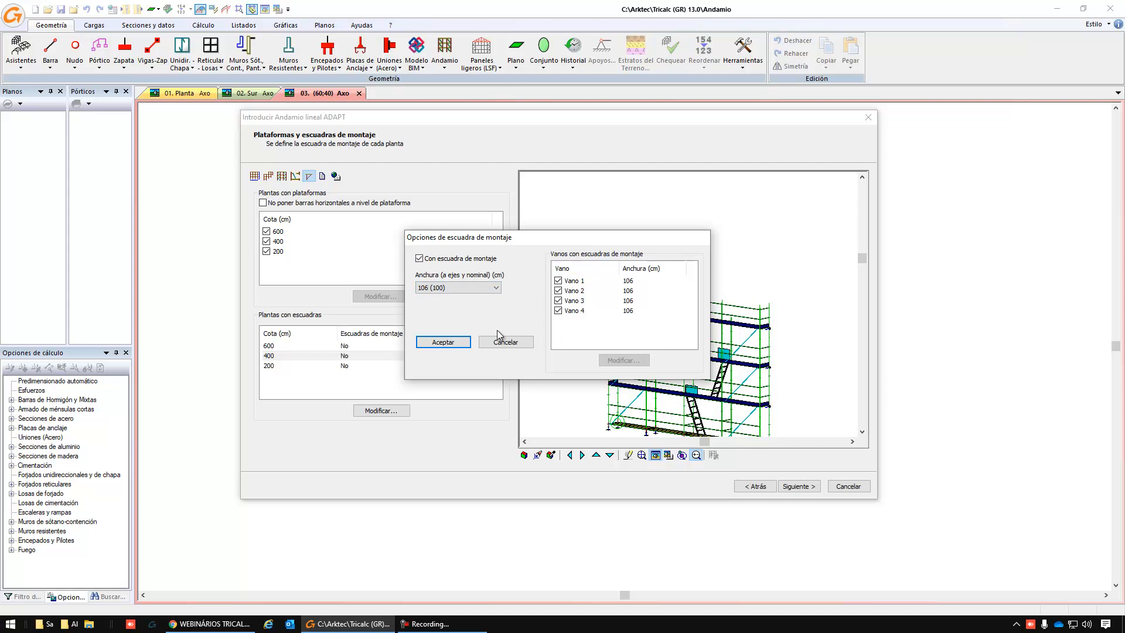
pyautogui.click(443, 341)
pyautogui.click(785, 380)
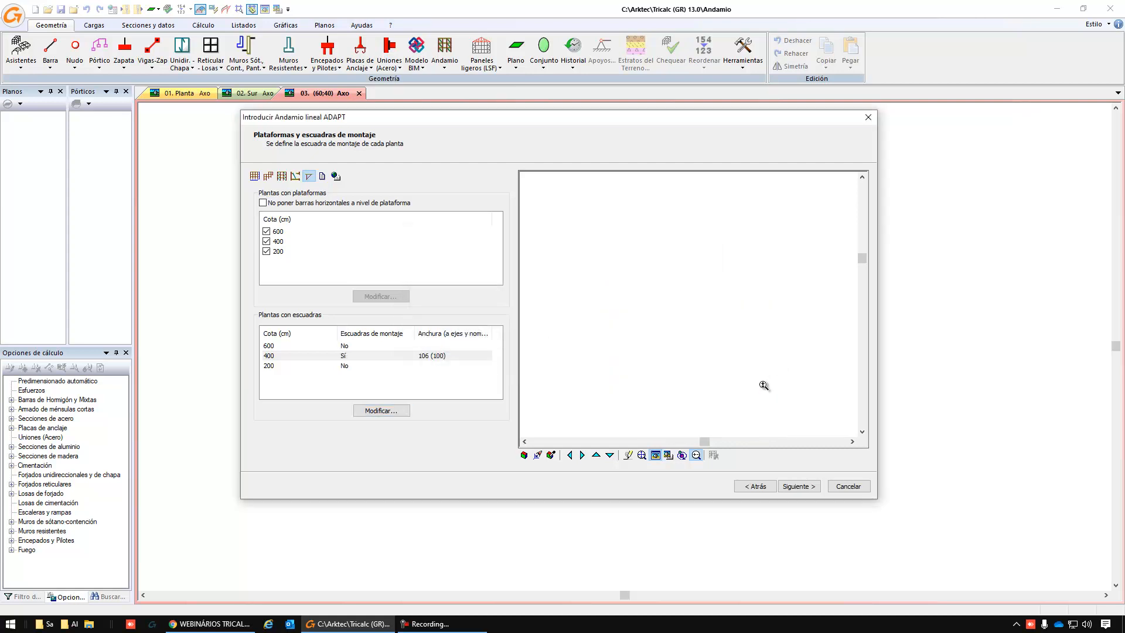
pyautogui.click(790, 382)
pyautogui.click(790, 382)
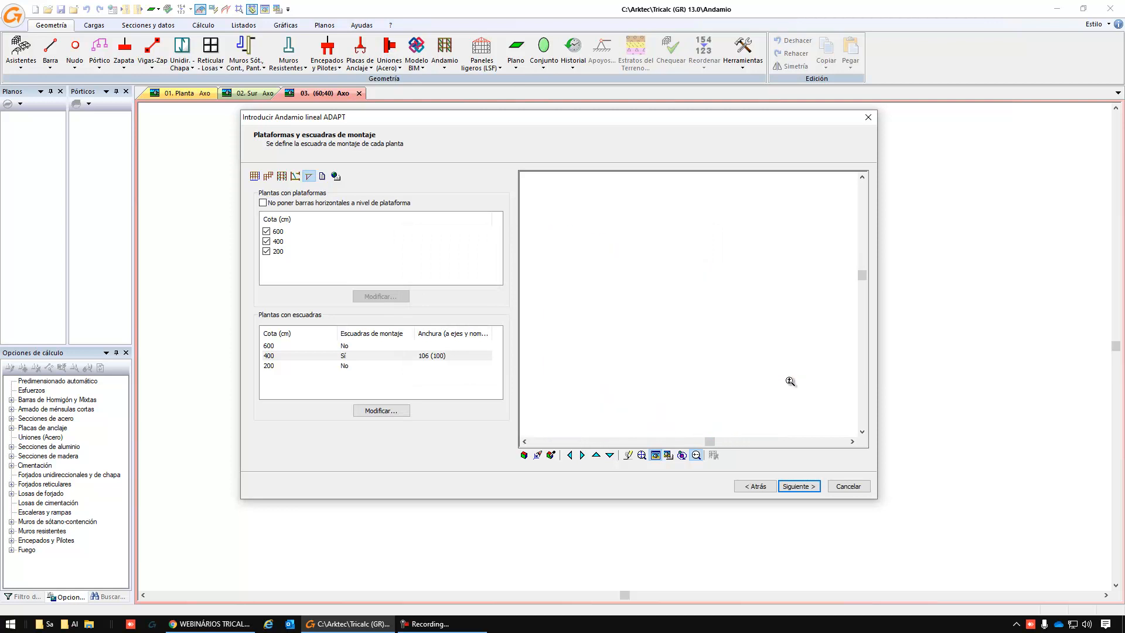
pyautogui.click(760, 361)
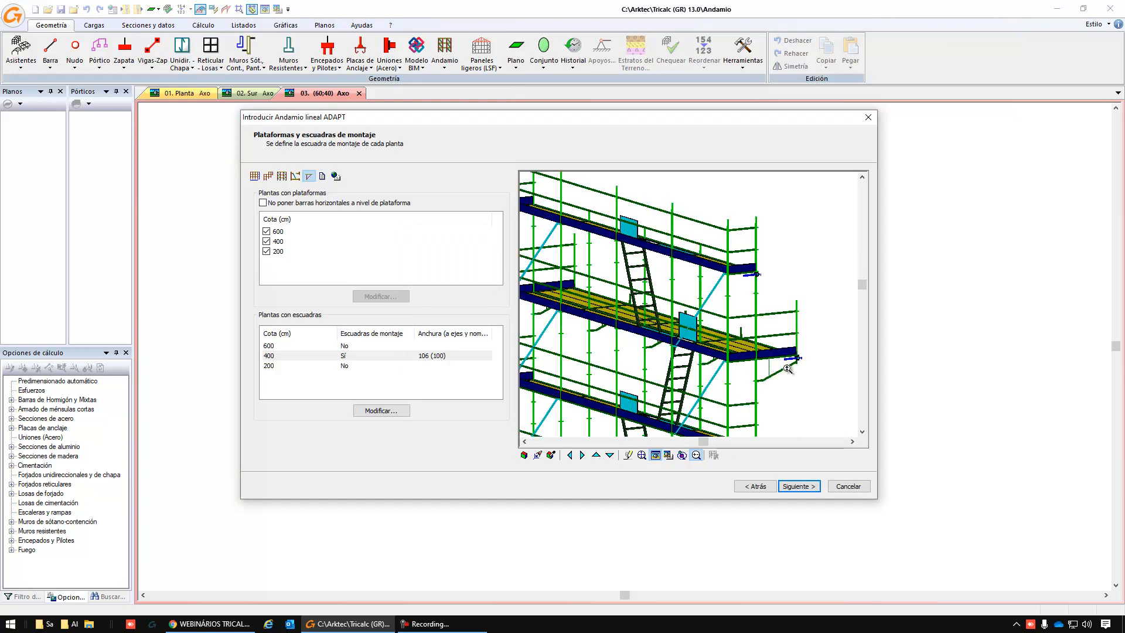
# Remove the mounting brackets from the 400 cm level.
pyautogui.click(353, 349)
pyautogui.click(354, 354)
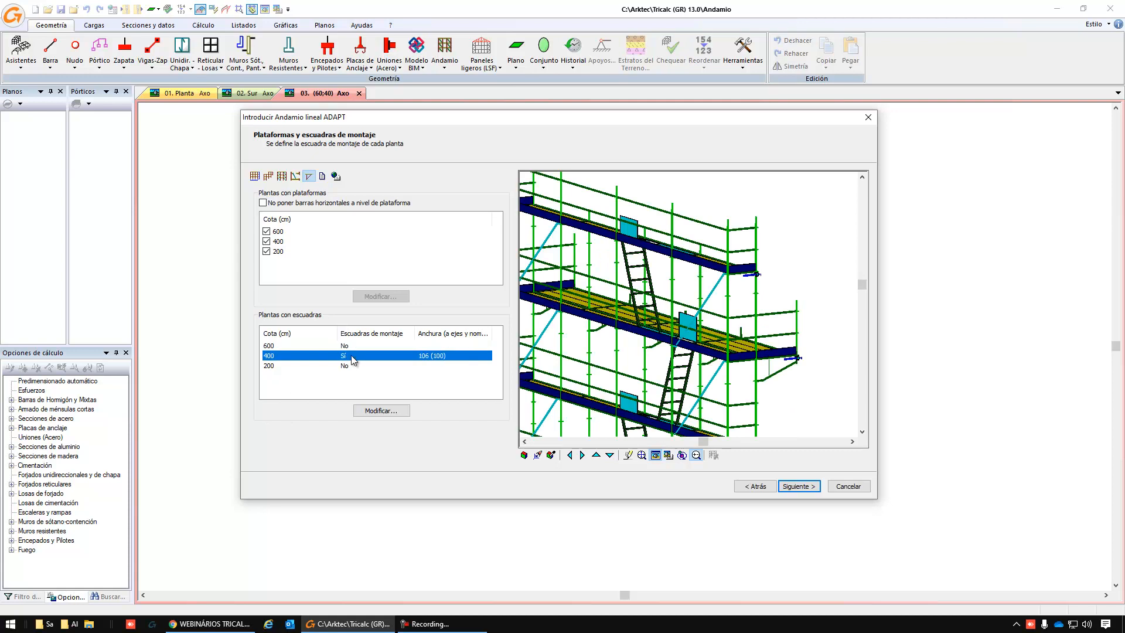
pyautogui.click(349, 366)
pyautogui.click(358, 357)
pyautogui.click(379, 411)
pyautogui.click(441, 260)
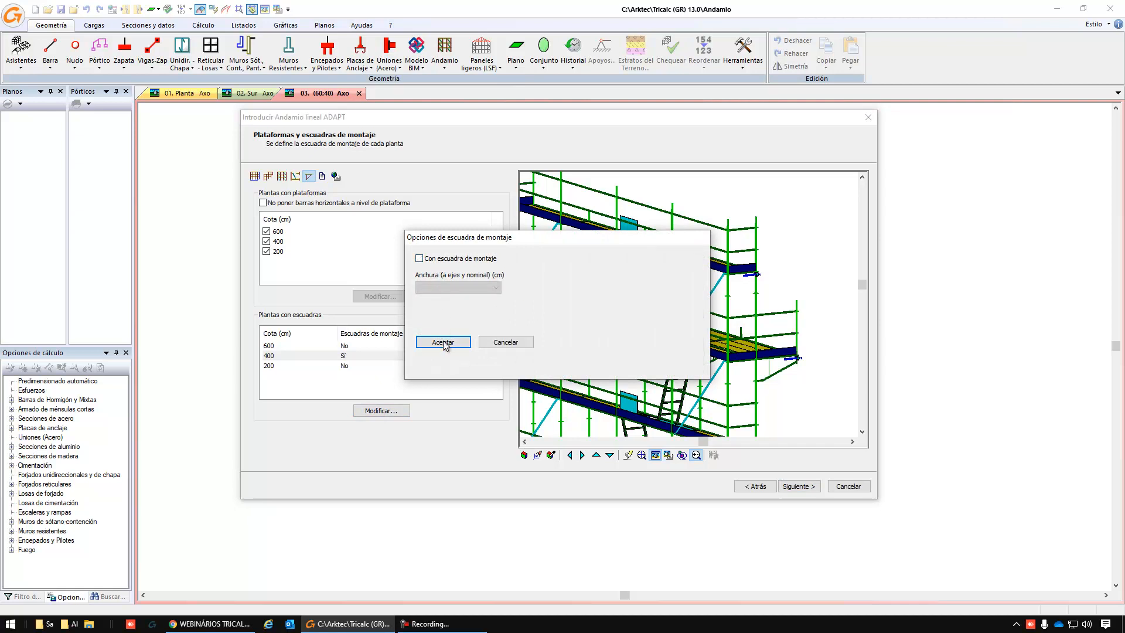
pyautogui.click(443, 342)
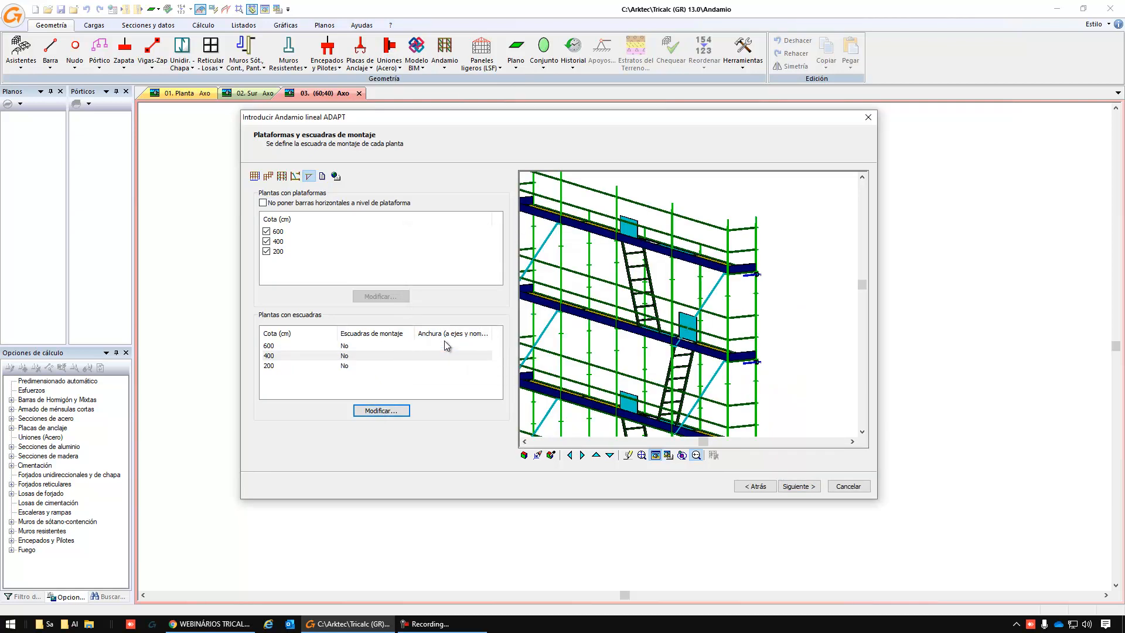
# Proceed to the scaffold's element breakdown and highlight the Nivelador de base 0,8 m elements in the model preview.
pyautogui.click(803, 487)
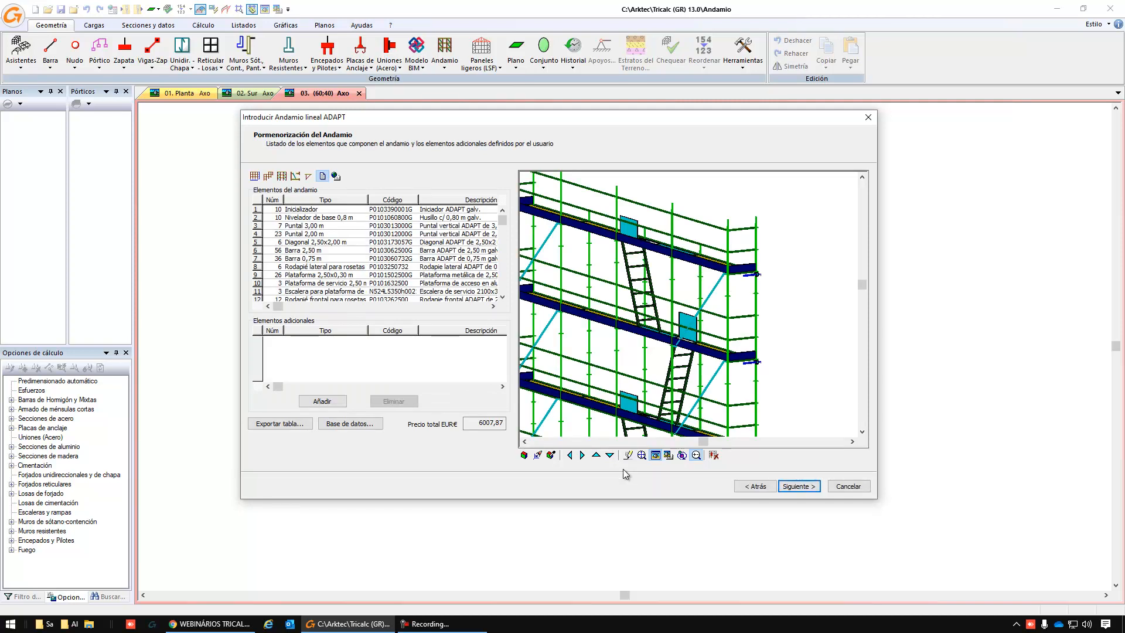
pyautogui.click(641, 456)
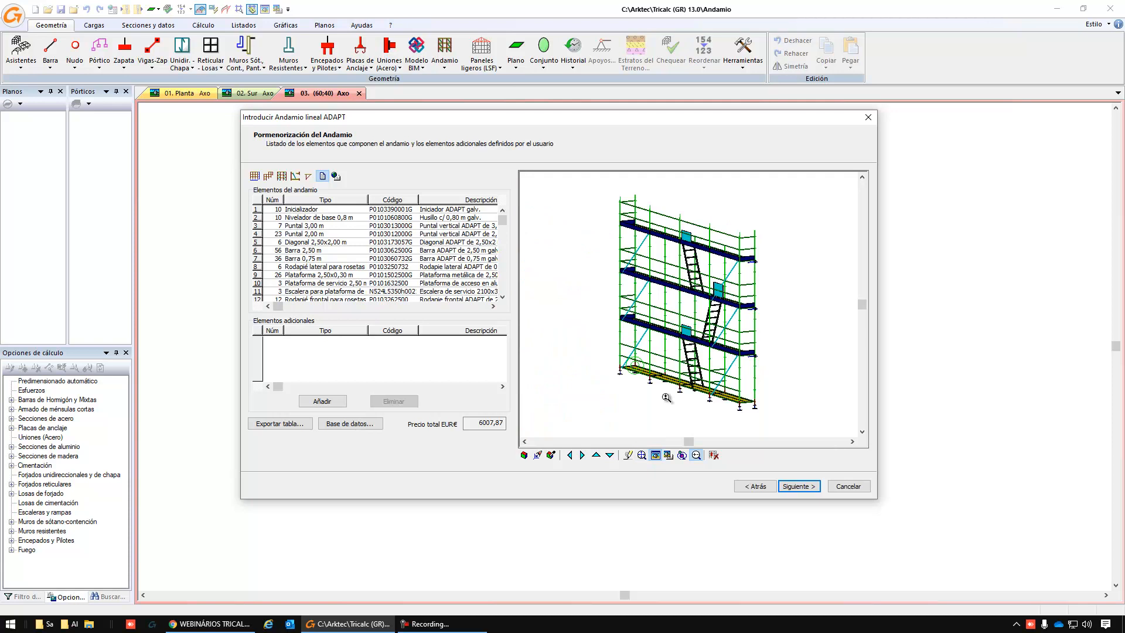
pyautogui.click(256, 218)
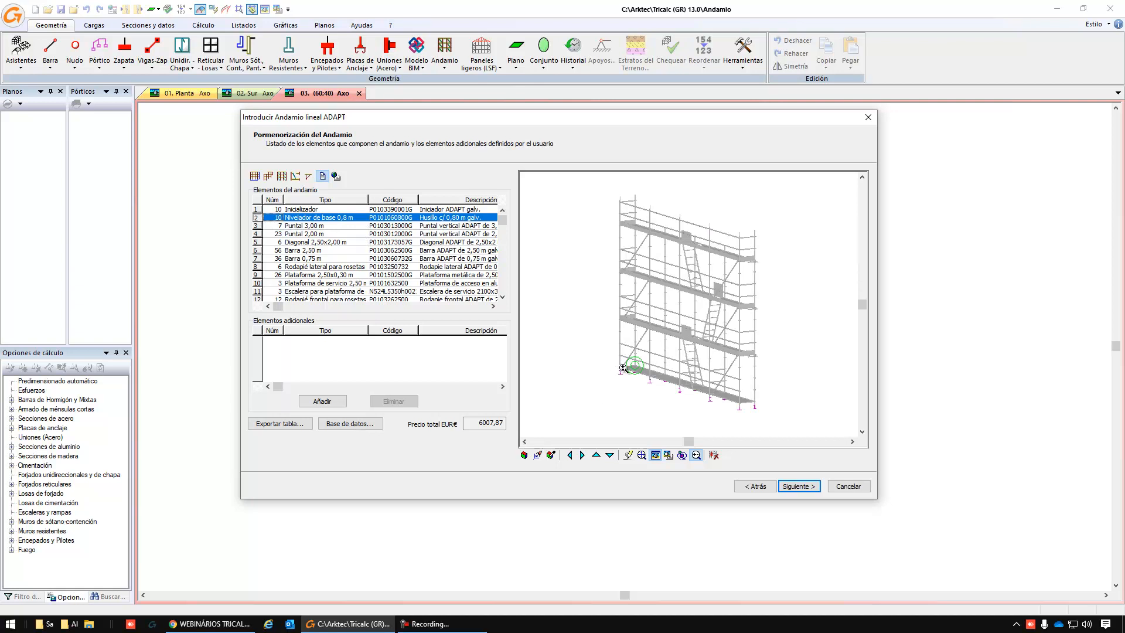
pyautogui.click(744, 420)
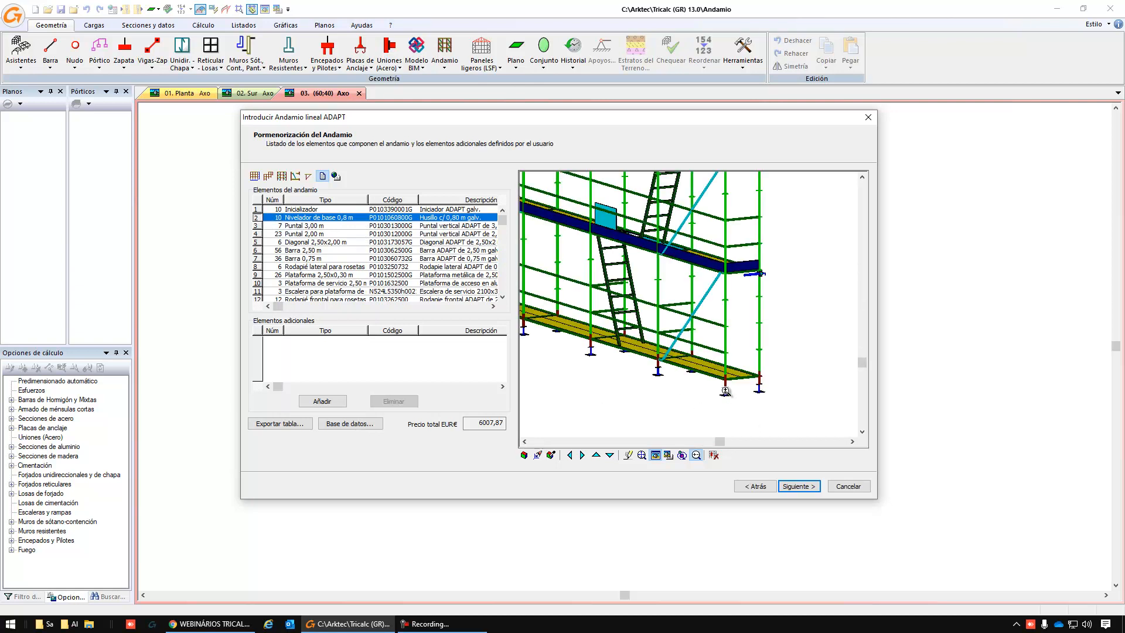
pyautogui.click(264, 218)
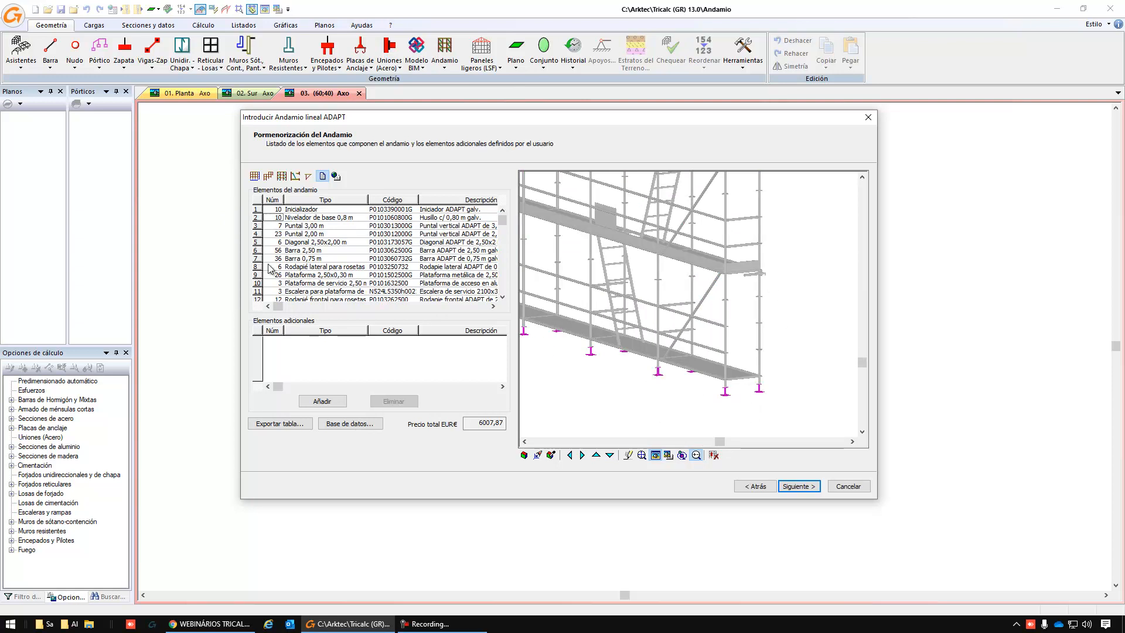
# Highlight in turn the 3,00 m and 2,00 m struts, the 2,50x2,00 m diagonals and the 2,50 m bars.
pyautogui.click(257, 225)
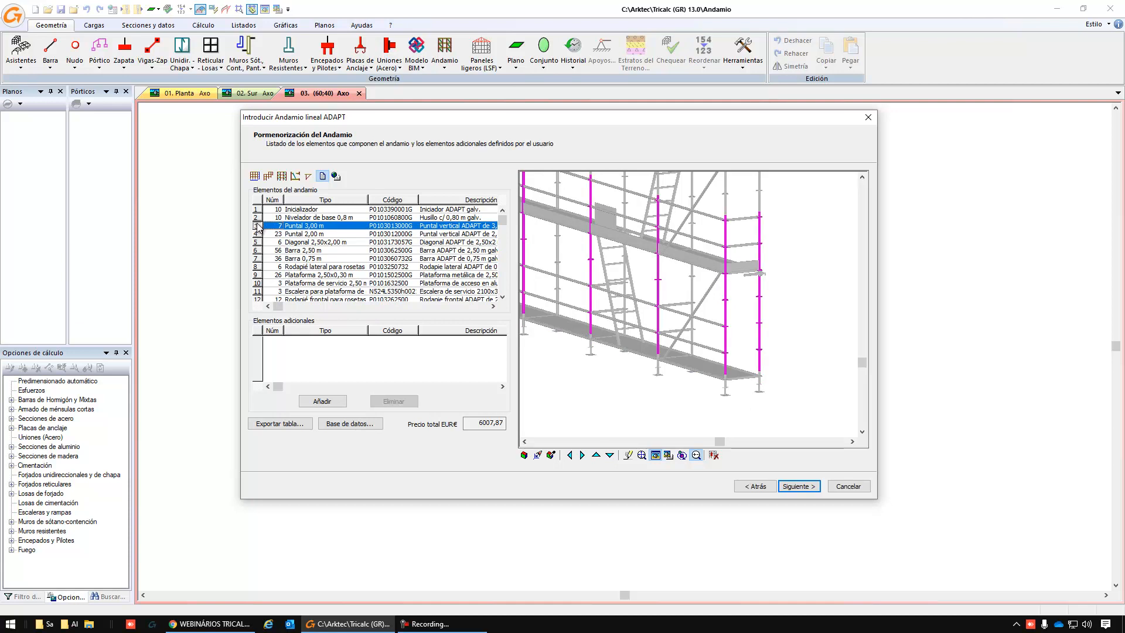
pyautogui.click(258, 234)
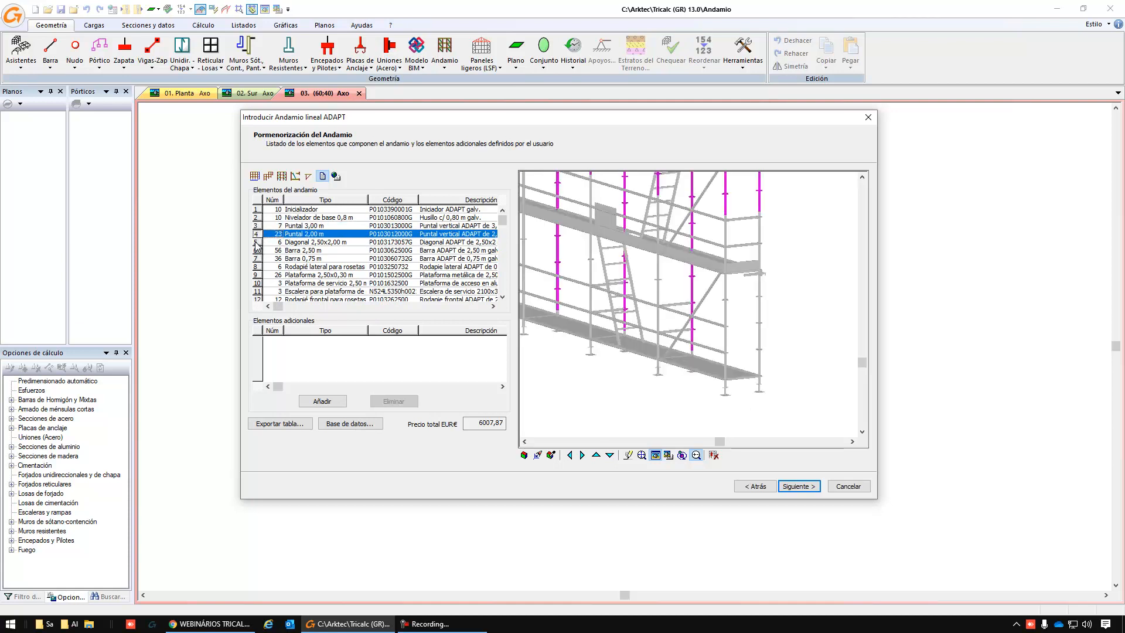
pyautogui.click(257, 243)
pyautogui.click(257, 251)
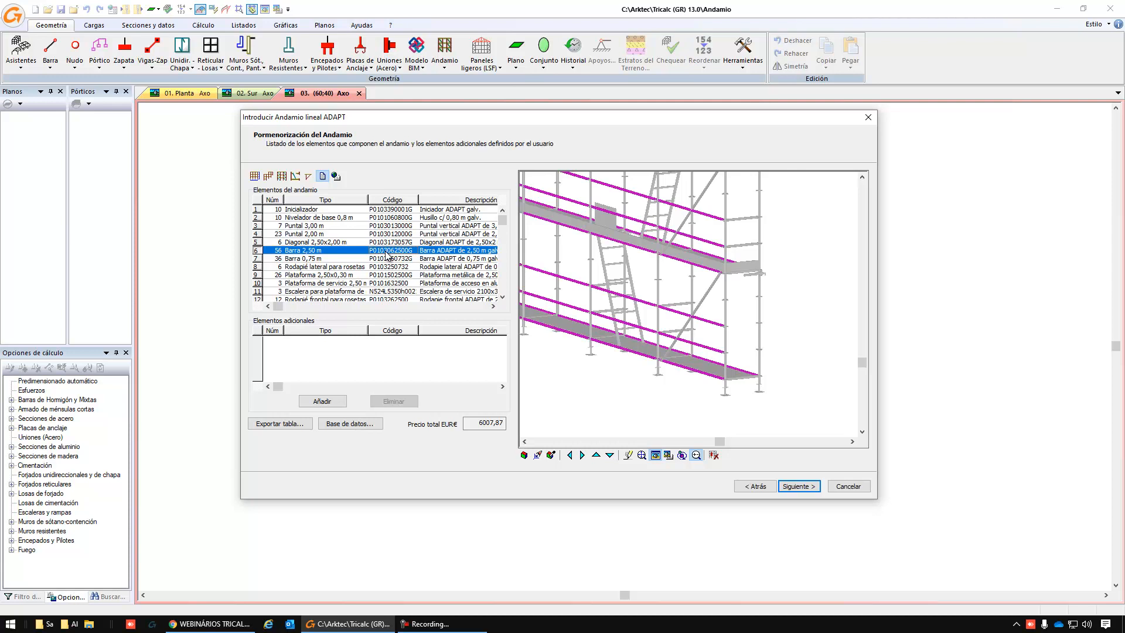
# Examine the descriptions, weights, unit prices and total costs throughout the scaffold element list.
pyautogui.hscroll(5, 455, 254)
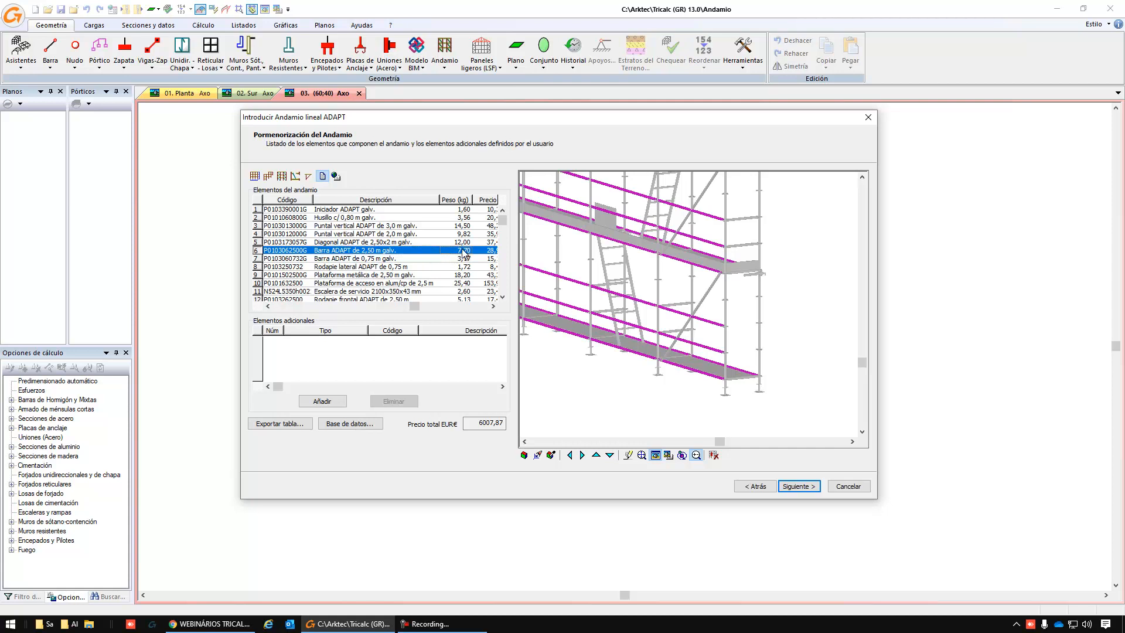
pyautogui.hscroll(3, 457, 253)
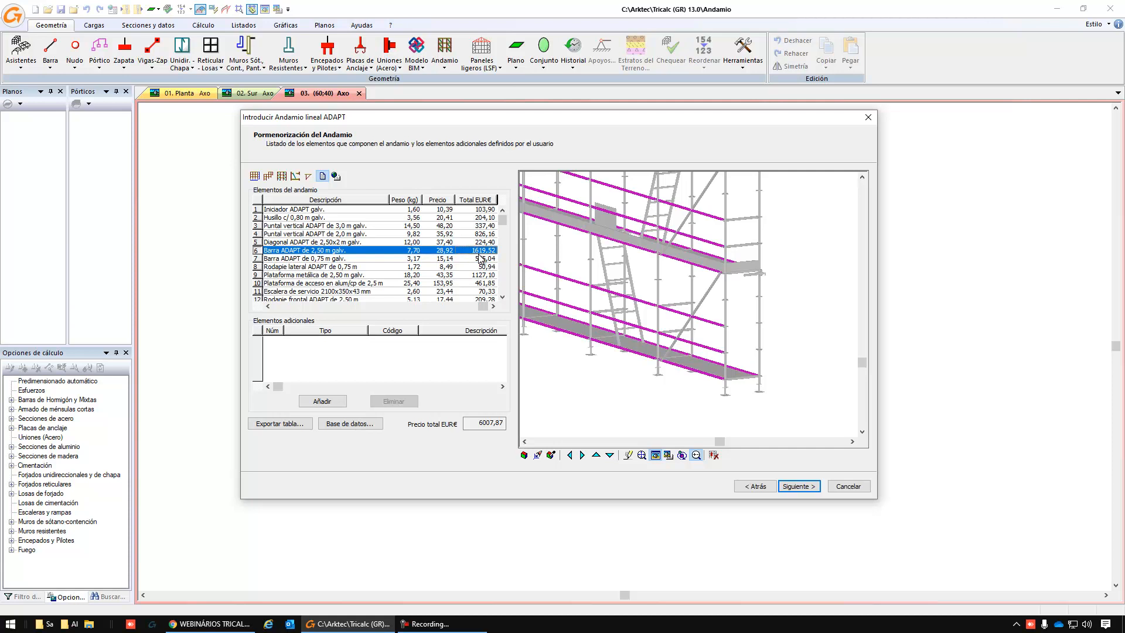
pyautogui.click(502, 293)
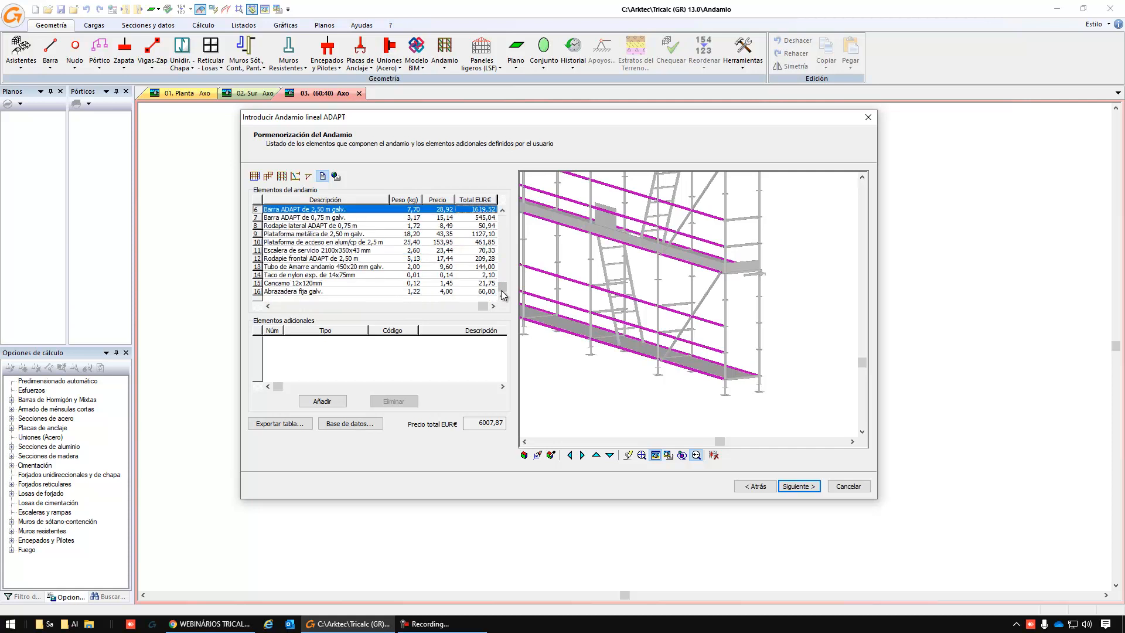
pyautogui.click(501, 239)
pyautogui.click(295, 306)
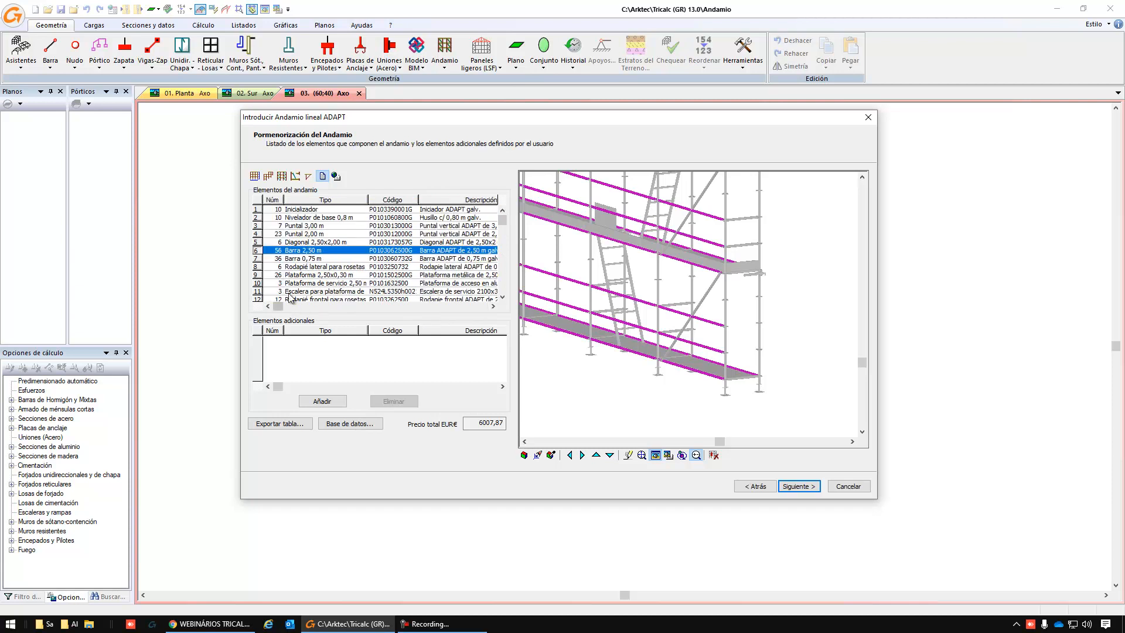
pyautogui.scroll(-2, 299, 257)
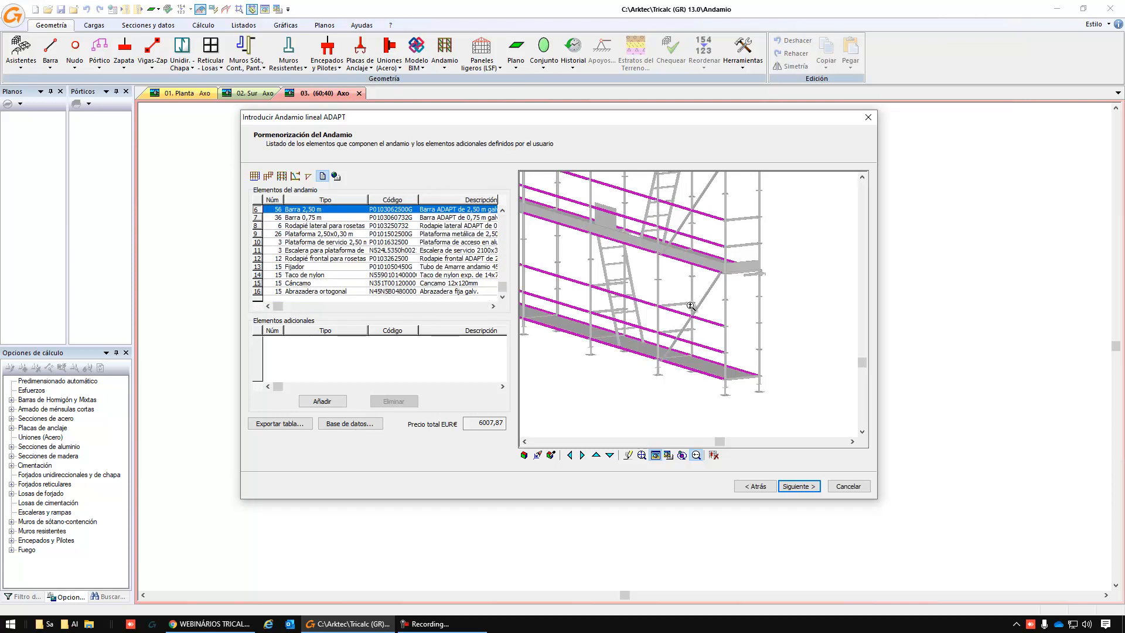
# Highlight the Cáncamo anchors, the 2,50 m front toe boards and the 0,75 m side toe boards in the full scaffold preview.
pyautogui.click(262, 283)
pyautogui.click(741, 257)
pyautogui.scroll(-2, 740, 257)
pyautogui.moveTo(734, 244); pyautogui.dragTo(737, 308, button='middle')
pyautogui.click(259, 258)
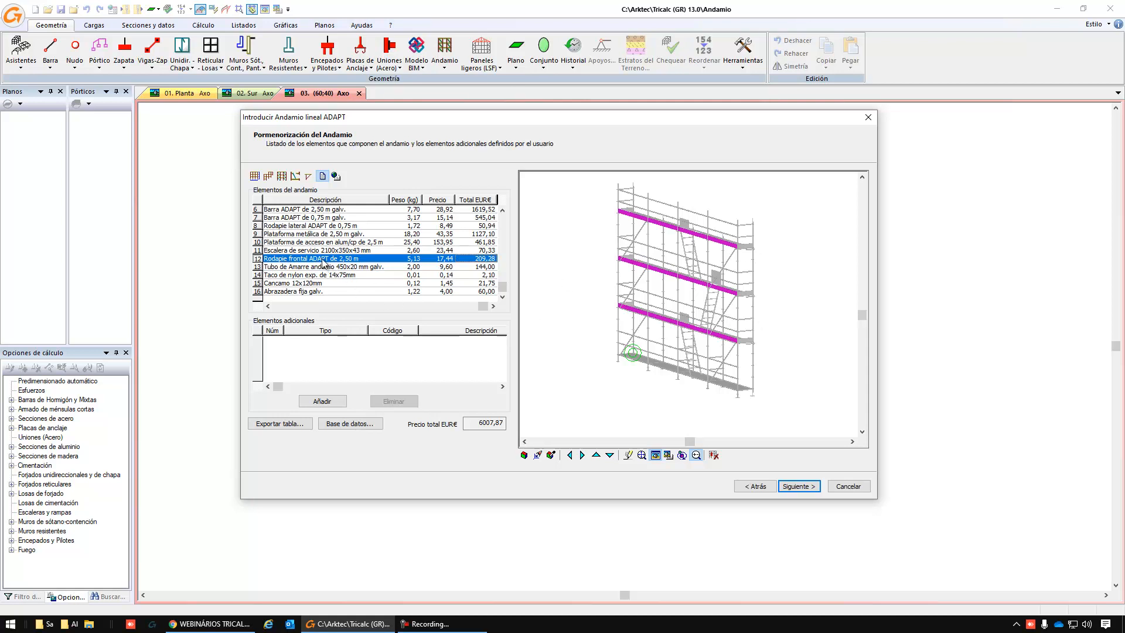
pyautogui.click(256, 227)
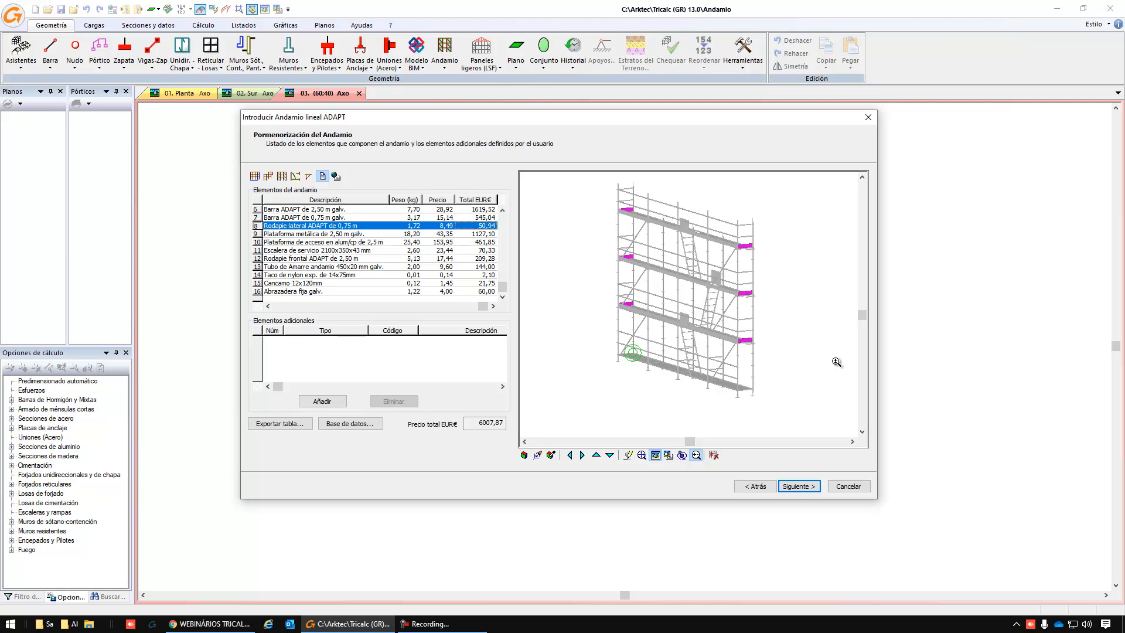
# Proceed to the additional options, try the Zg+ direction for the scaffold and restore Xg+.
pyautogui.click(798, 487)
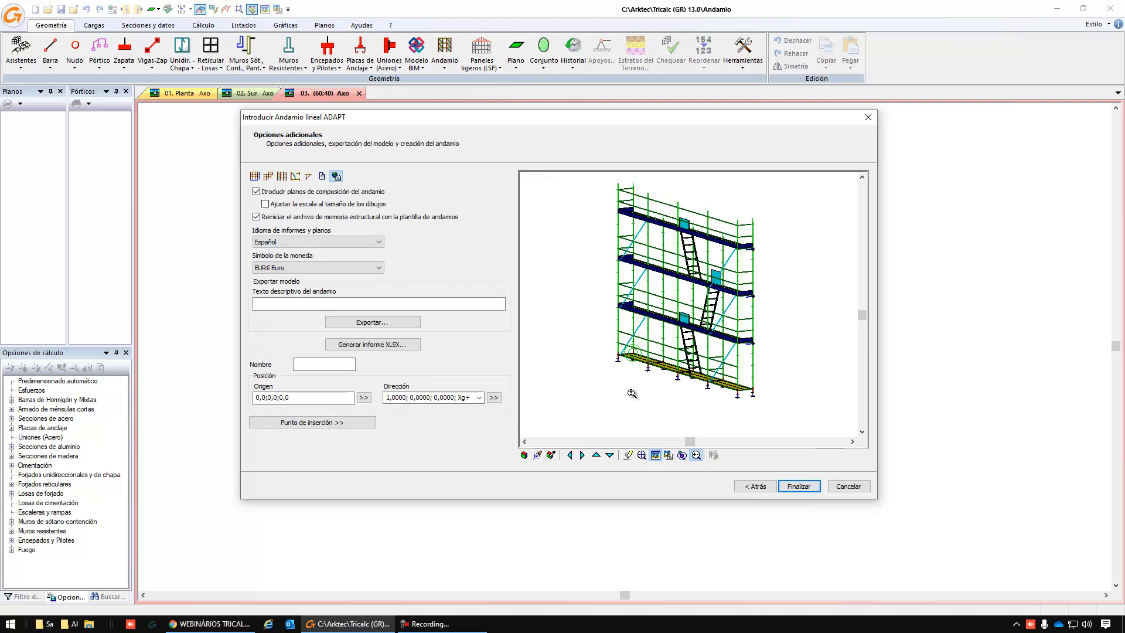
pyautogui.click(306, 402)
pyautogui.click(437, 398)
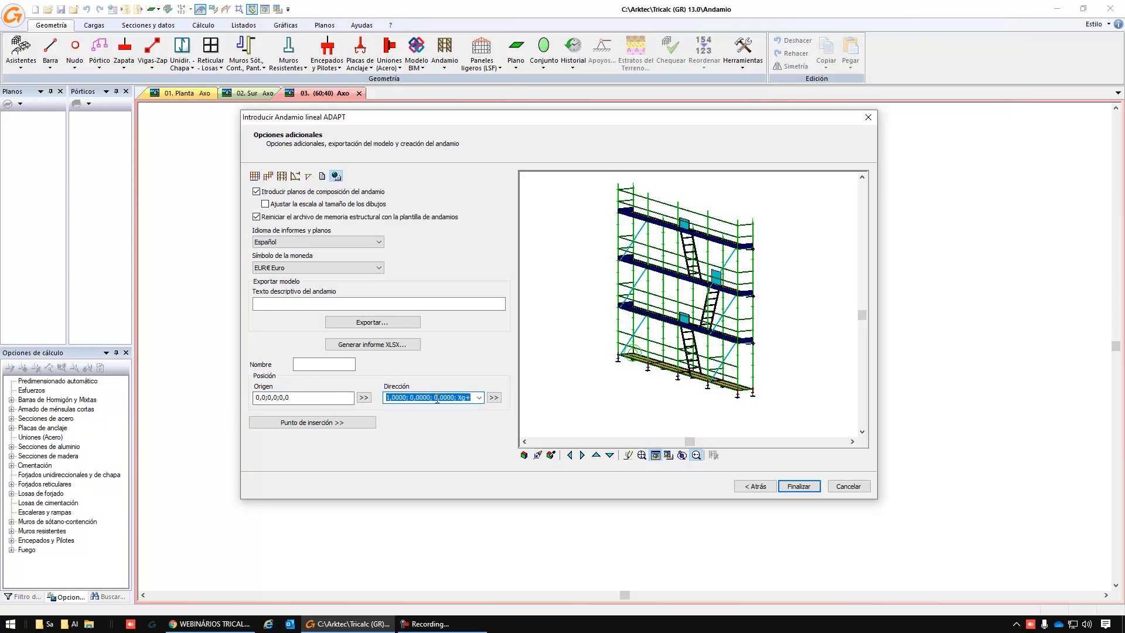
pyautogui.click(479, 397)
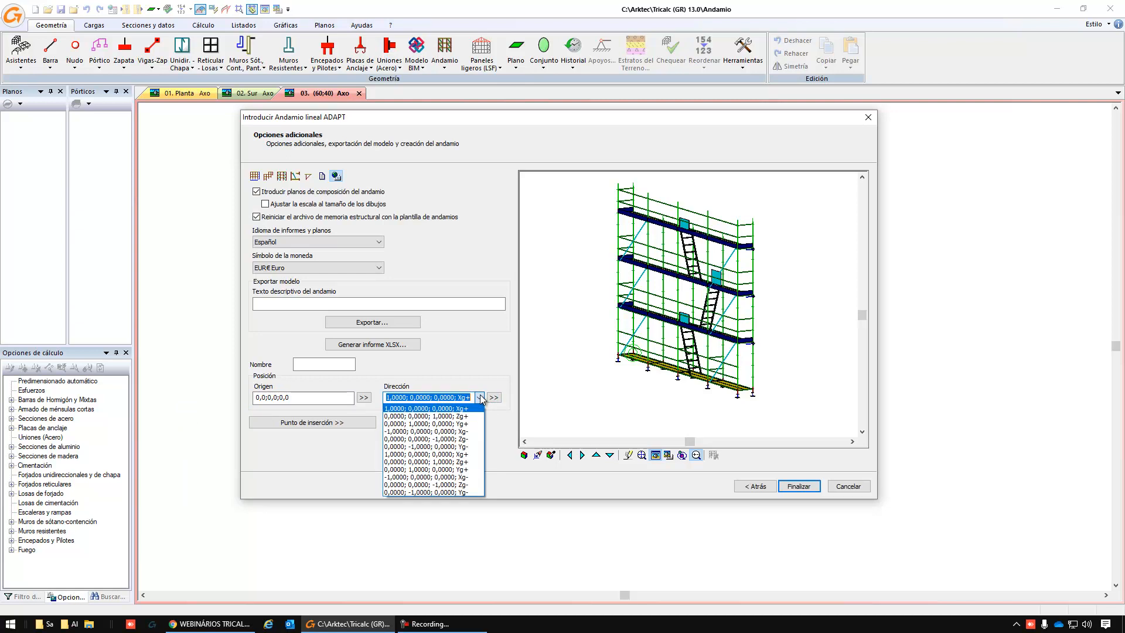
pyautogui.click(469, 416)
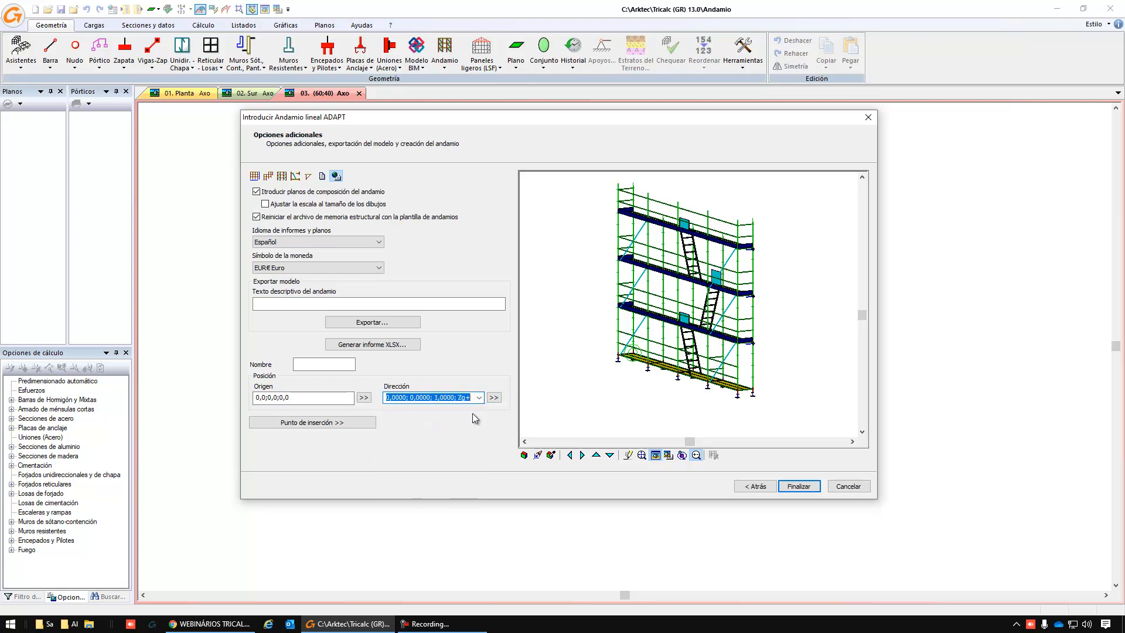
pyautogui.click(312, 396)
pyautogui.click(405, 397)
pyautogui.click(479, 398)
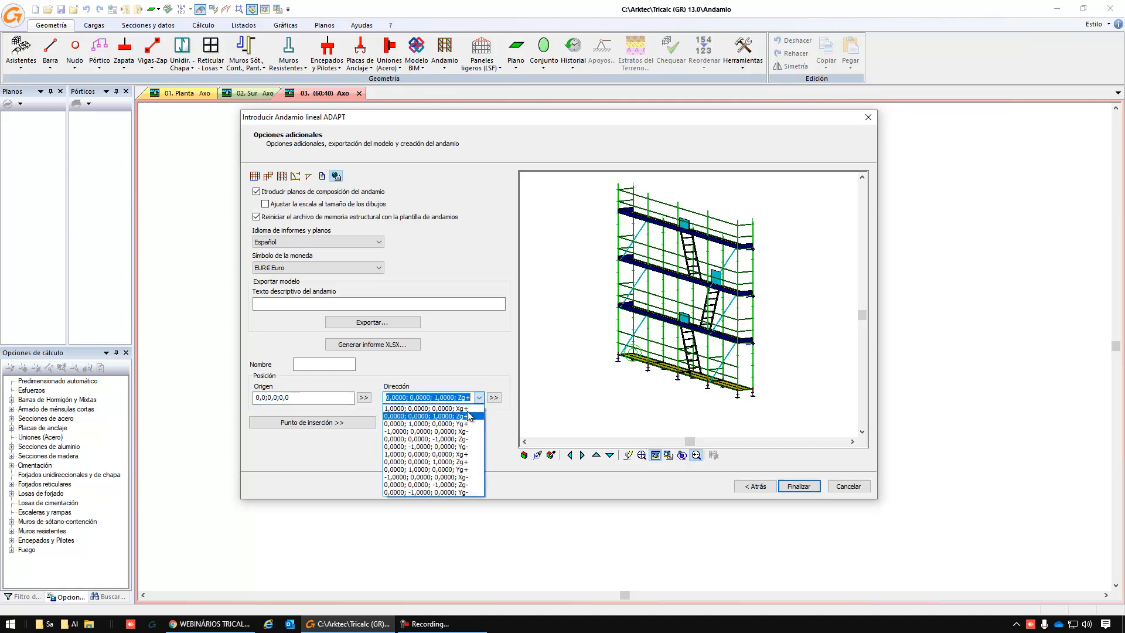
pyautogui.click(468, 410)
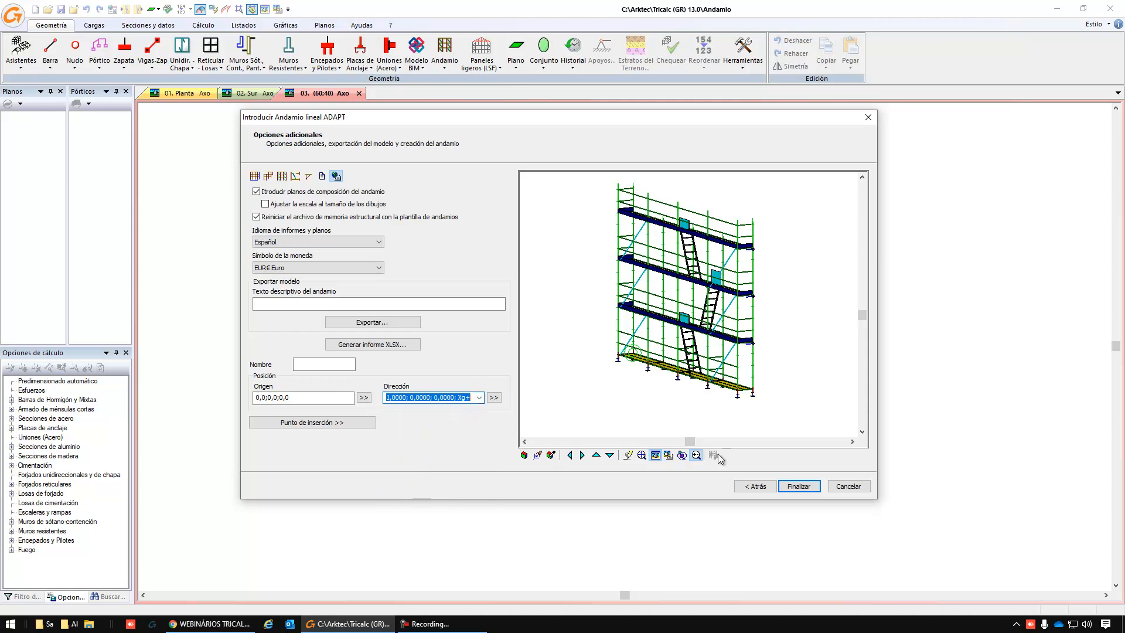
# Enable adjusting the scale to the drawing size and try to finish the scaffold without a name.
pyautogui.click(366, 206)
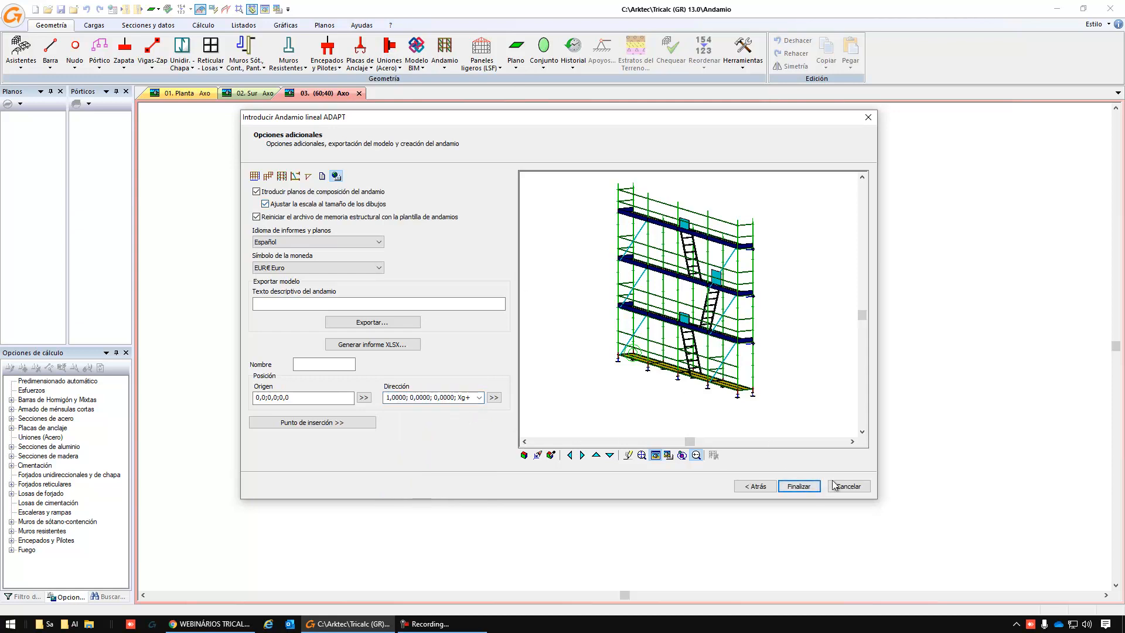
pyautogui.click(804, 487)
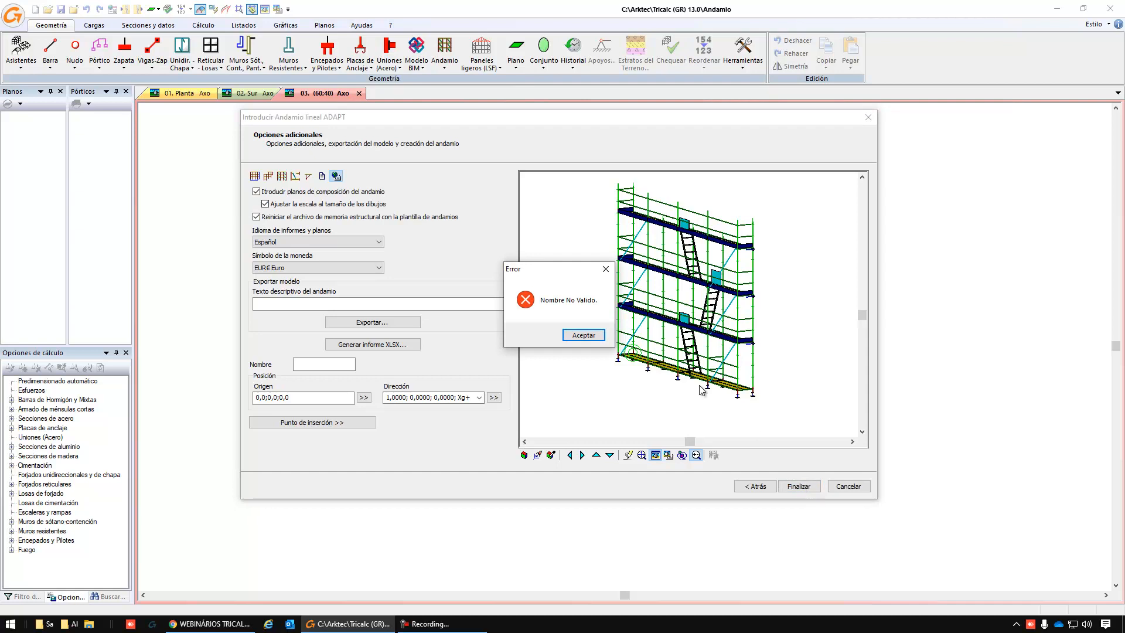
pyautogui.click(590, 335)
# Name the scaffold 1 and insert it at origin 0,0; 0,0; 0,0 in the Xg+ direction.
pyautogui.click(318, 363)
pyautogui.write('1')
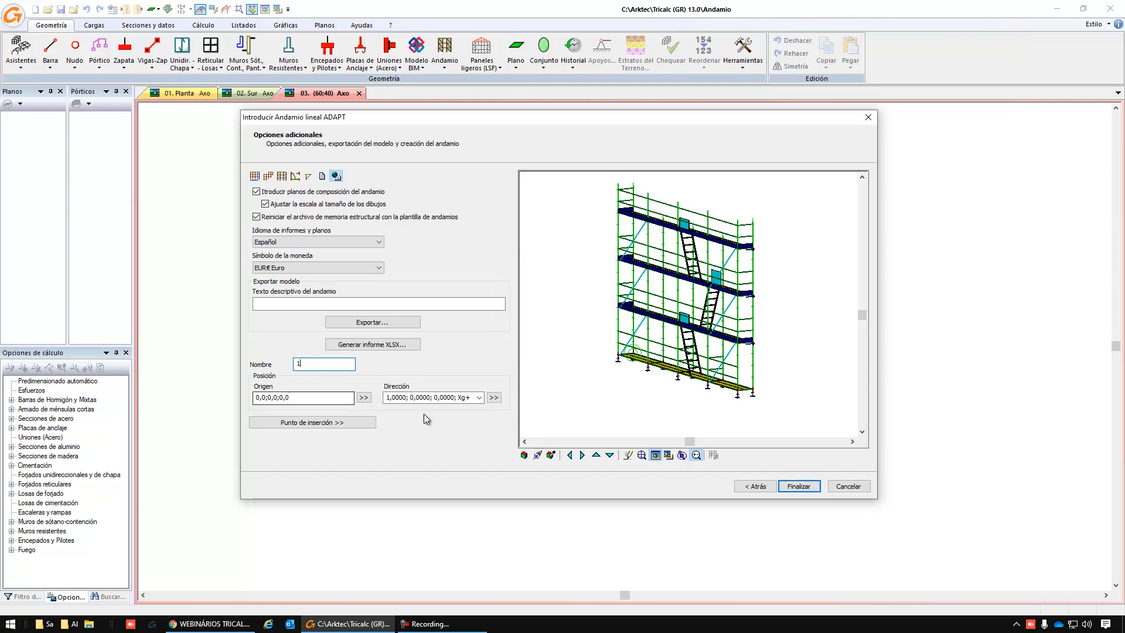
pyautogui.click(799, 486)
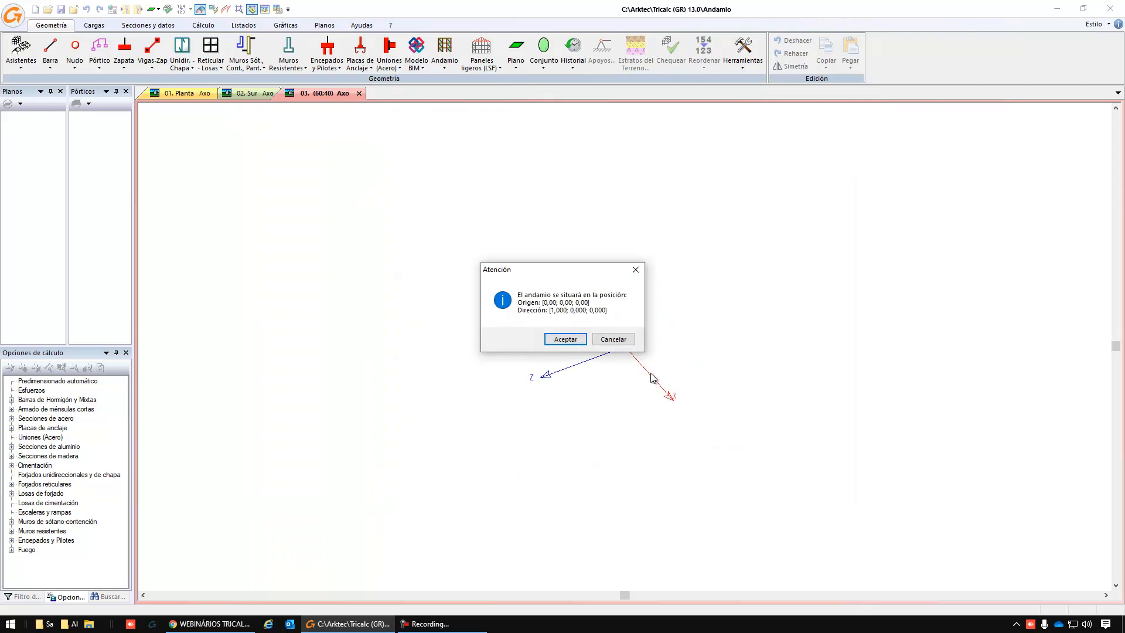
pyautogui.click(578, 338)
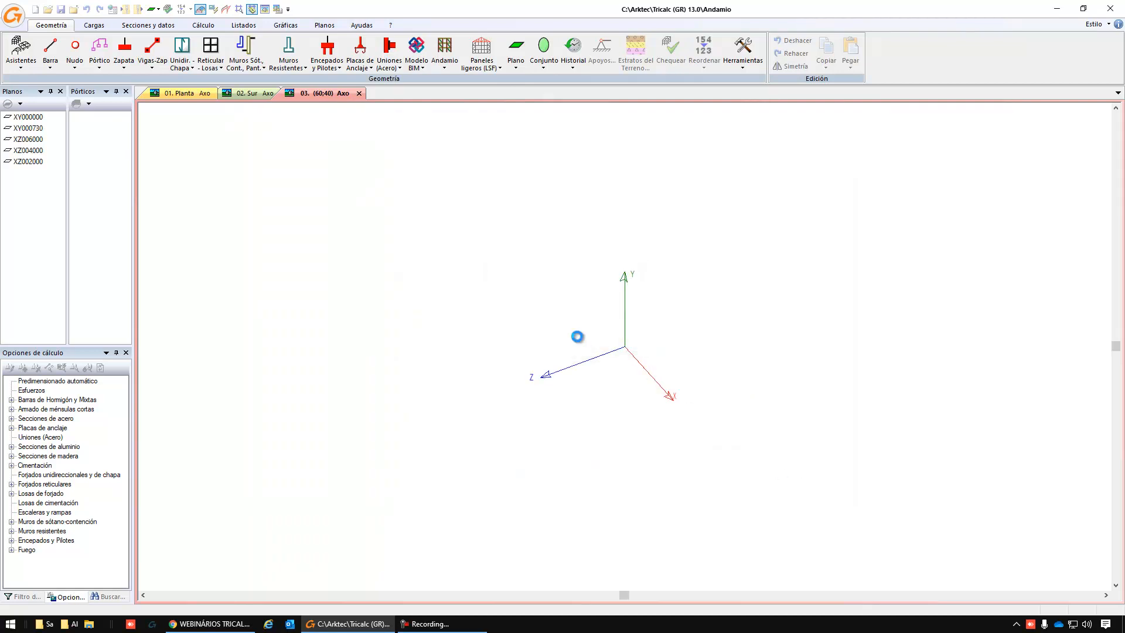
pyautogui.scroll(-3, 636, 373)
pyautogui.moveTo(704, 479)
pyautogui.mouseDown(button='middle')
pyautogui.moveTo(712, 461)
pyautogui.moveTo(695, 464)
pyautogui.moveTo(713, 462)
pyautogui.mouseUp(button='middle')
pyautogui.scroll(2, 730, 452)
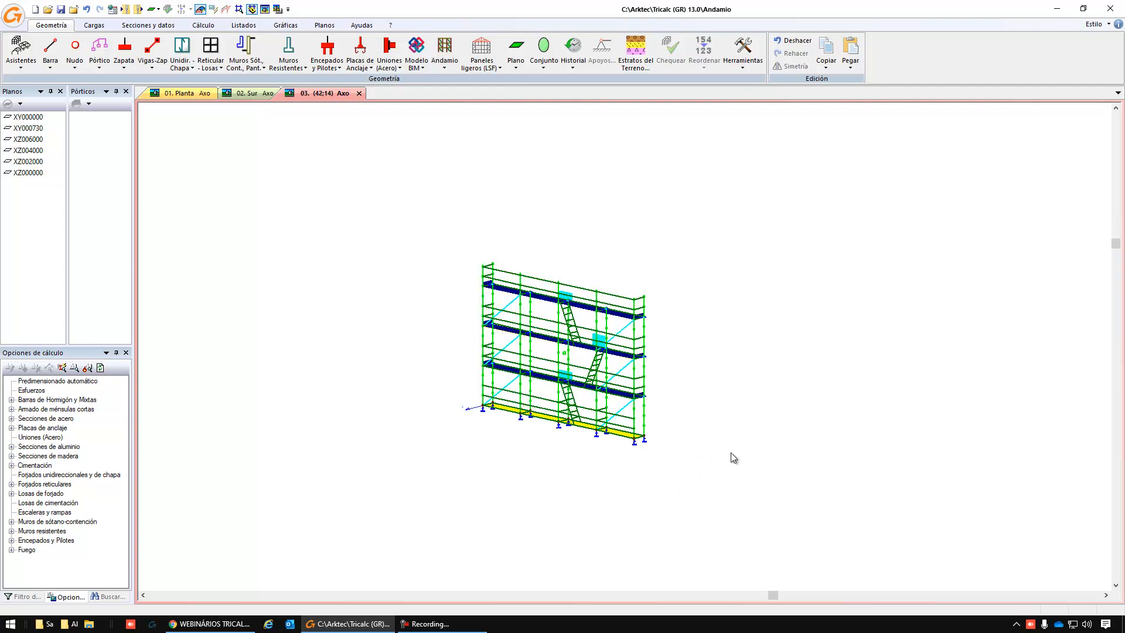
pyautogui.scroll(1, 731, 452)
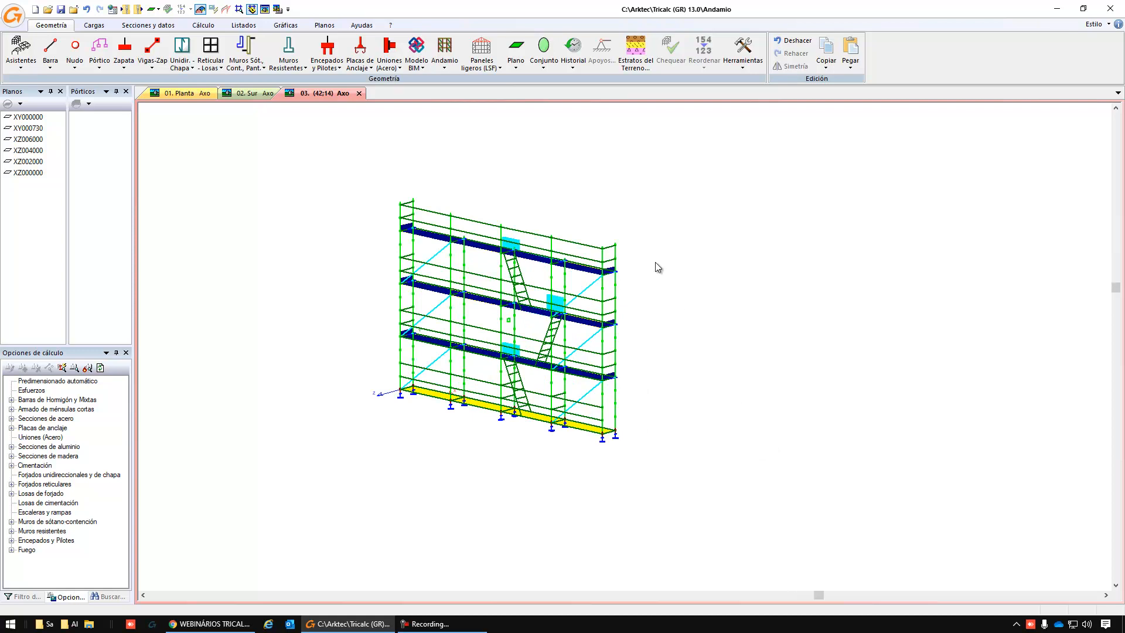
# Define another linear ADAPT scaffold of the standard type with safety bars and a facade length of 750 cm.
pyautogui.click(443, 64)
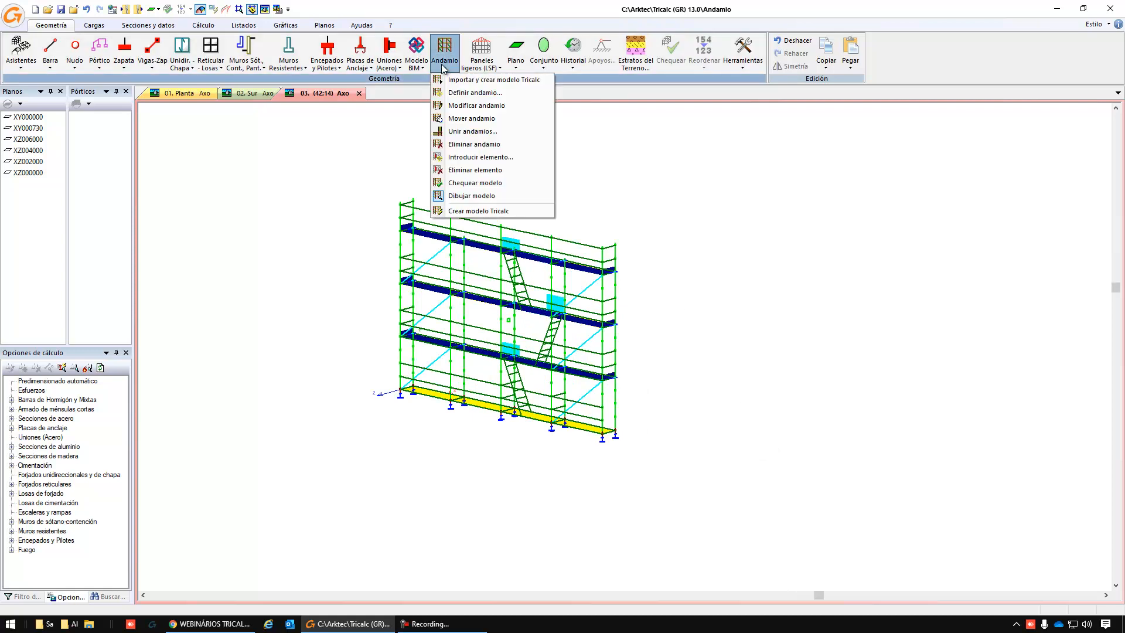
pyautogui.click(466, 93)
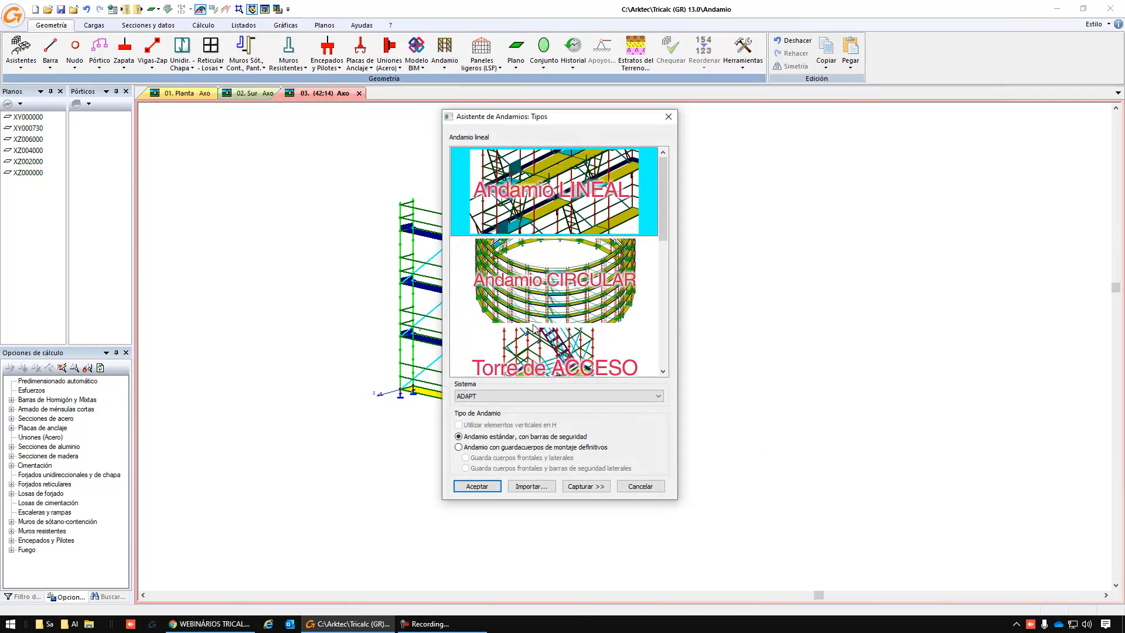
pyautogui.click(488, 487)
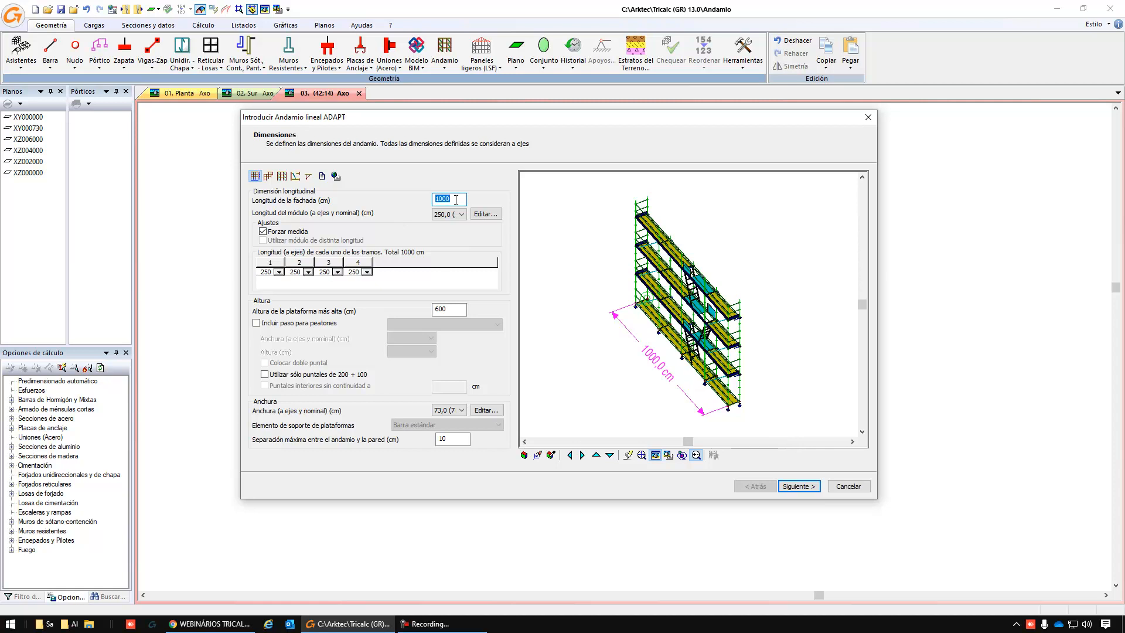
pyautogui.write('750')
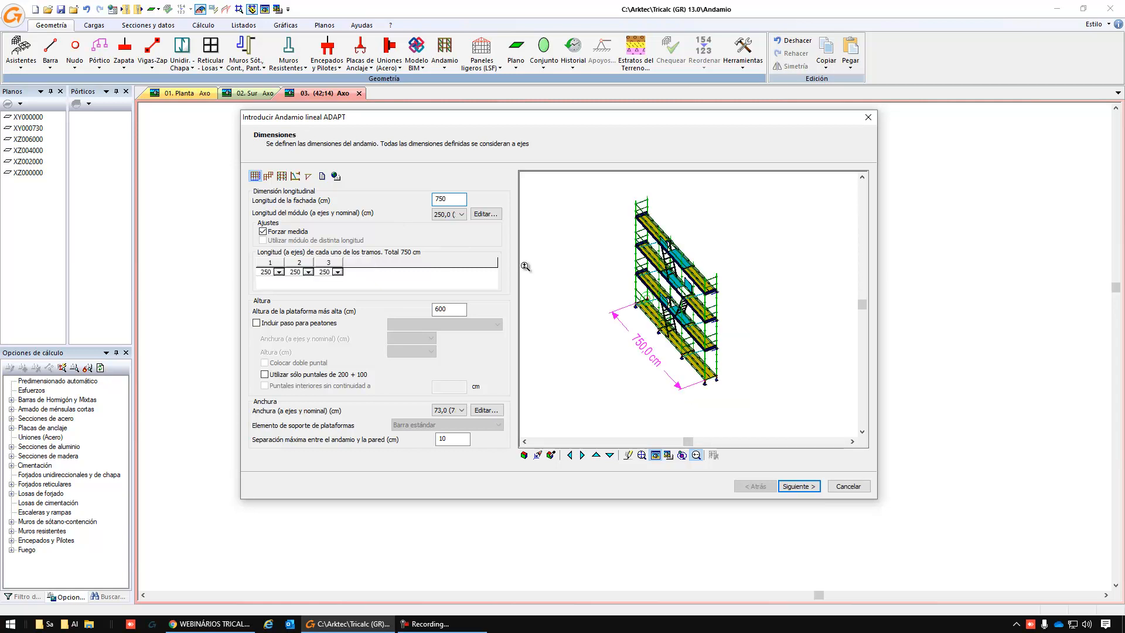
pyautogui.click(811, 487)
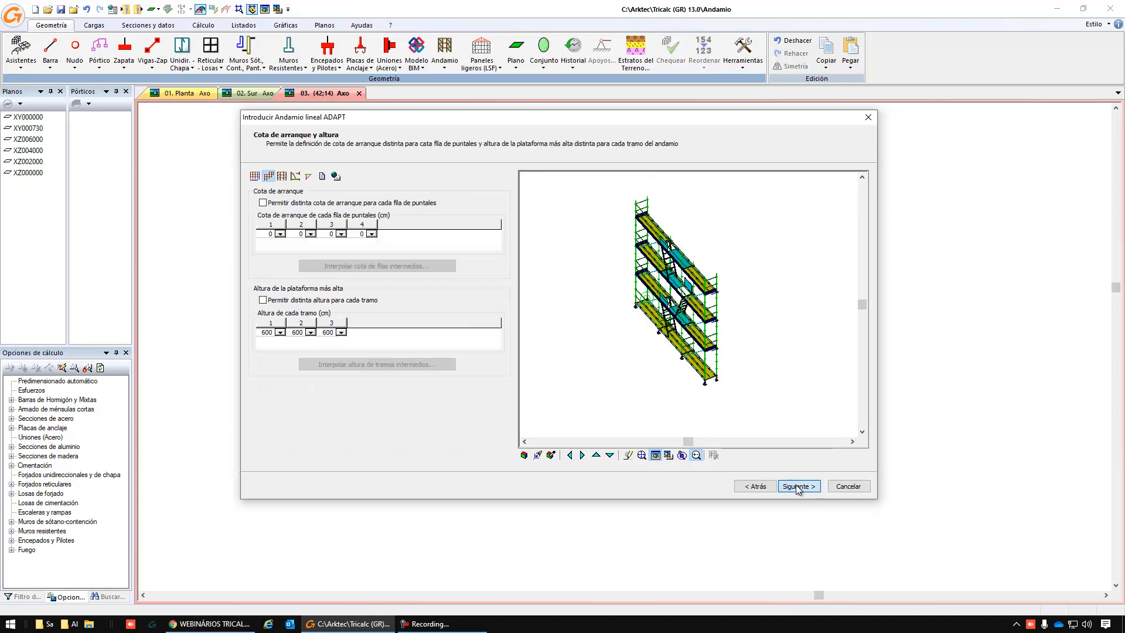
# Proceed to the additional options with the intermediate scaffold settings unchanged and name the second scaffold 2.
pyautogui.click(800, 488)
pyautogui.click(798, 486)
pyautogui.click(798, 487)
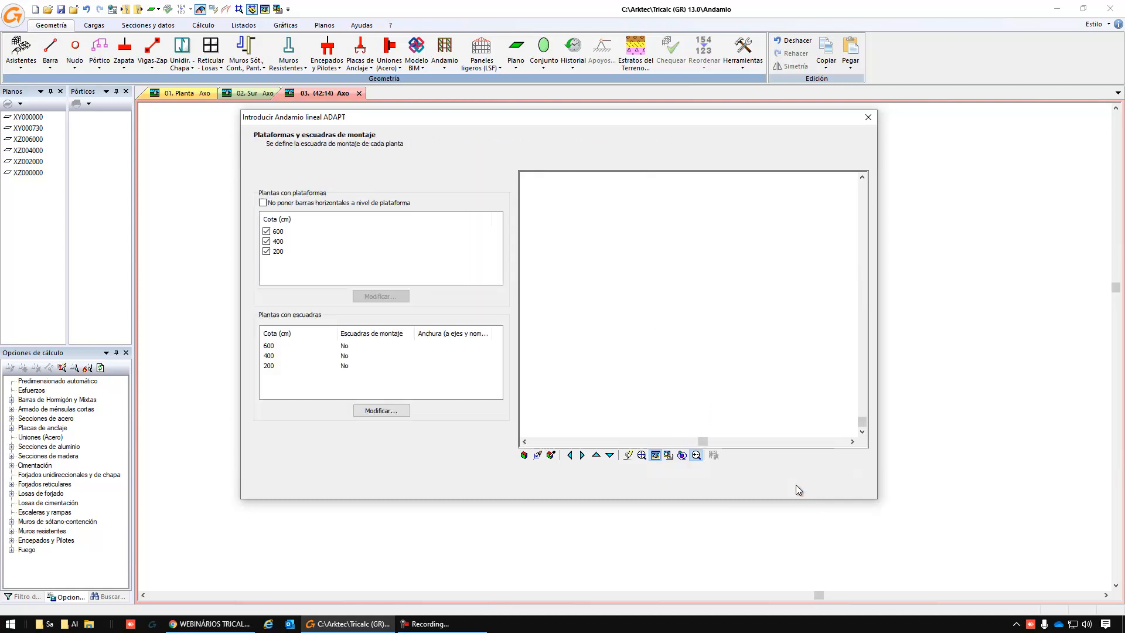
pyautogui.click(798, 486)
pyautogui.click(798, 486)
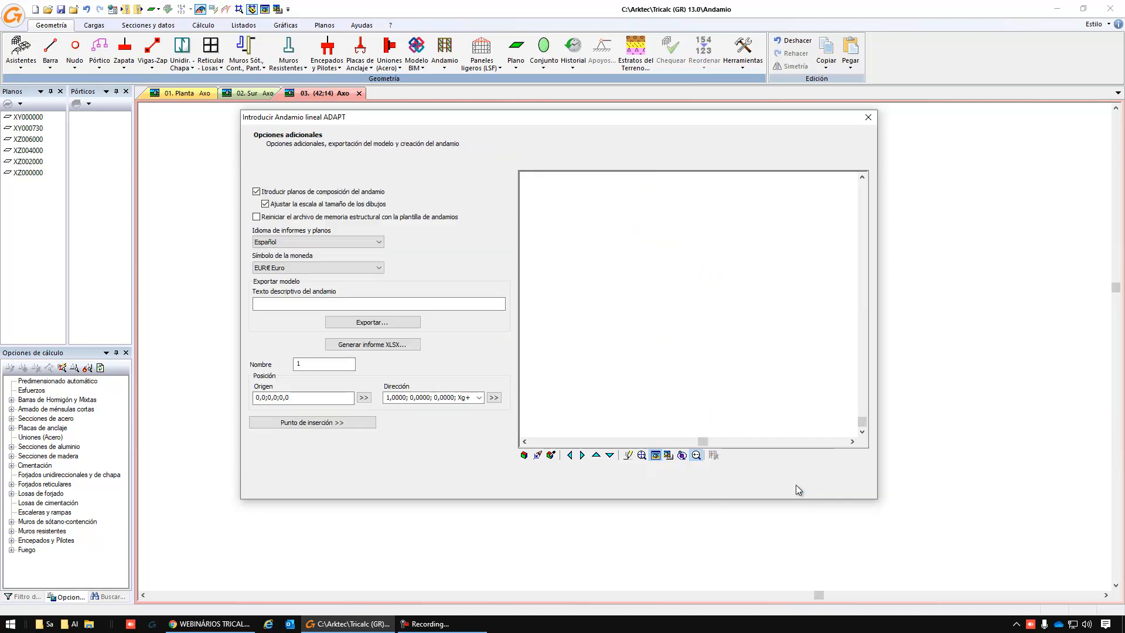
pyautogui.doubleClick(310, 365)
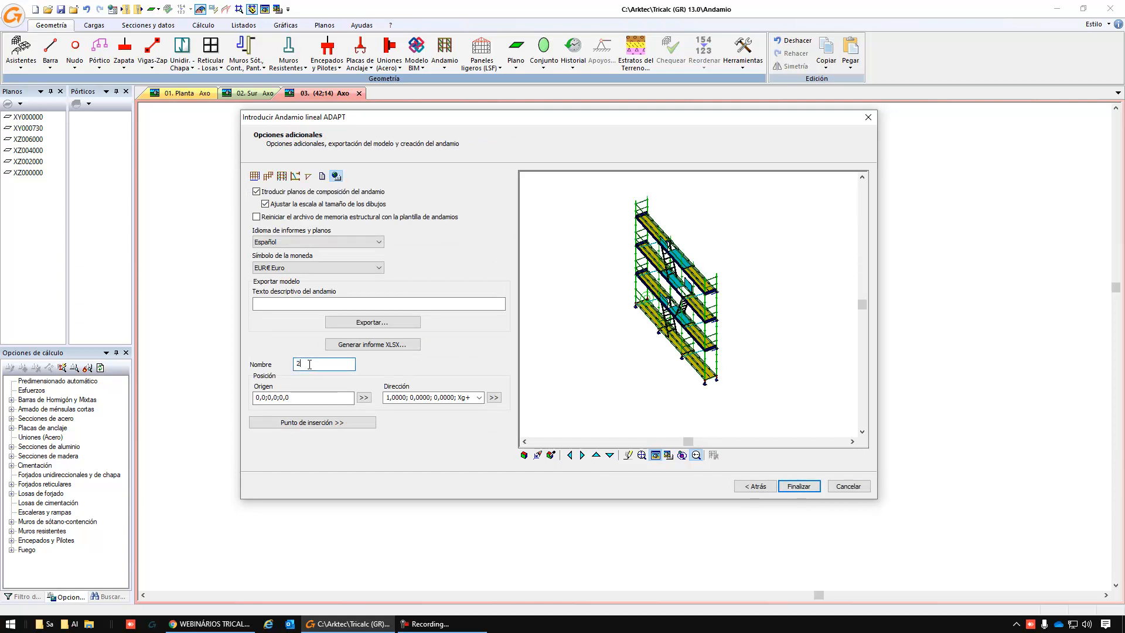
pyautogui.write('2')
# Set the second scaffold's origin to 1000,0; 0,0; 73,0 by picking the outer base node at the first scaffold's end.
pyautogui.scroll(3, 650, 301)
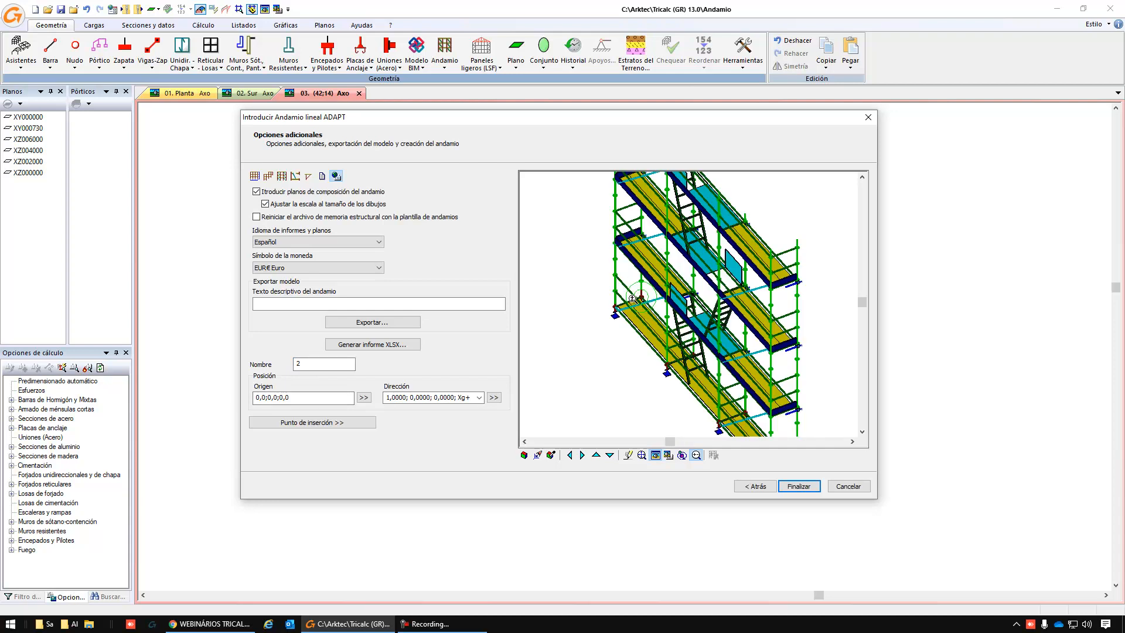
pyautogui.click(363, 398)
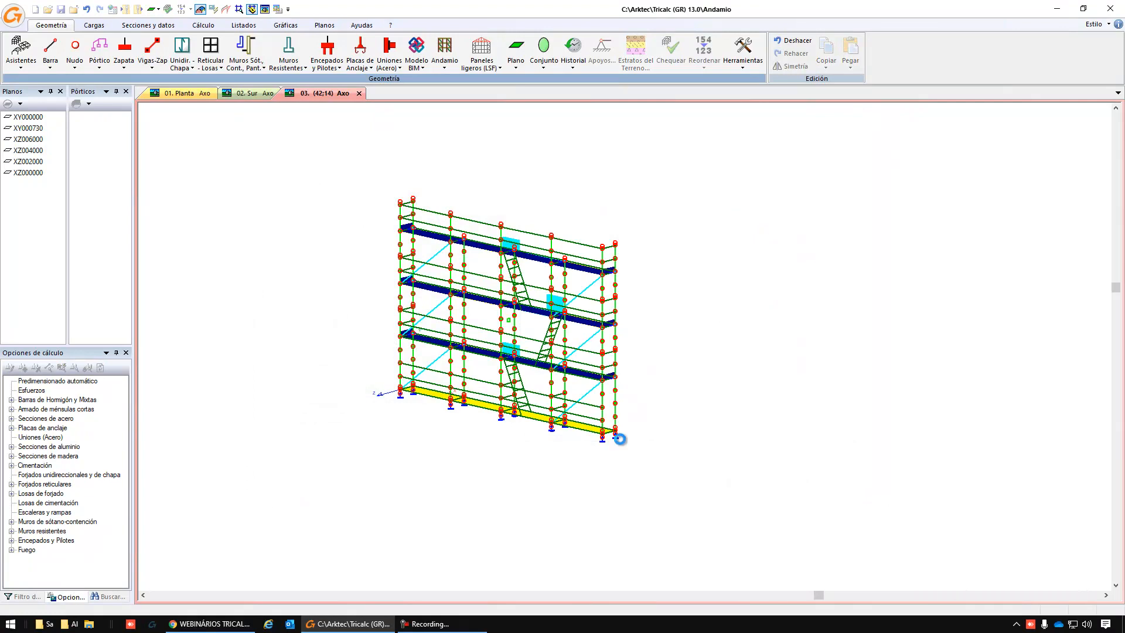
pyautogui.scroll(5, 622, 441)
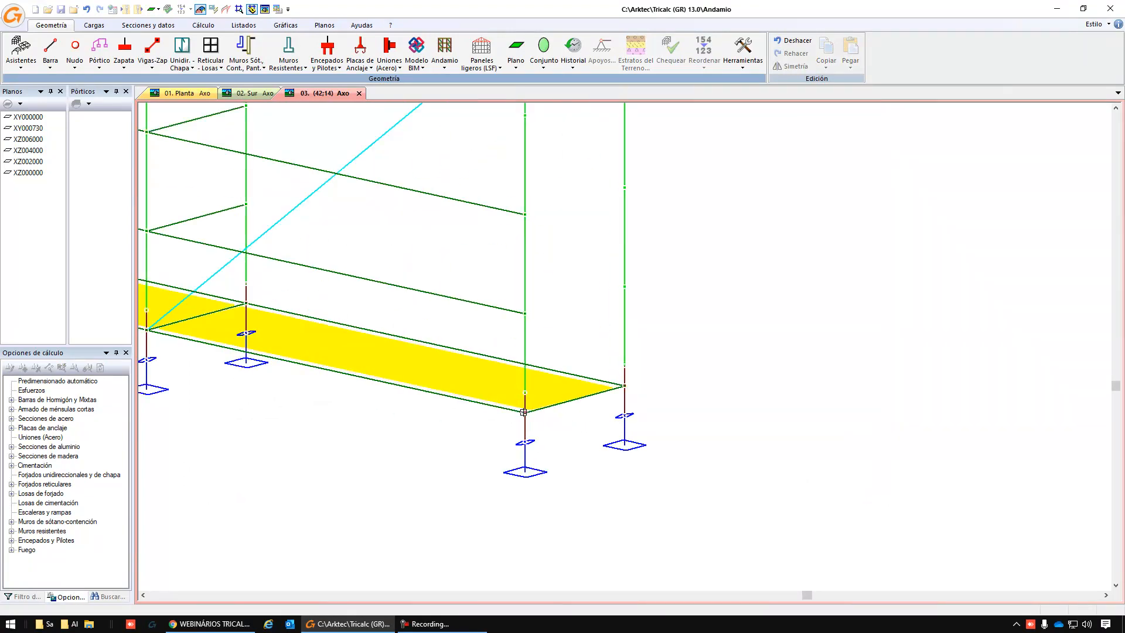
pyautogui.click(524, 412)
pyautogui.click(369, 385)
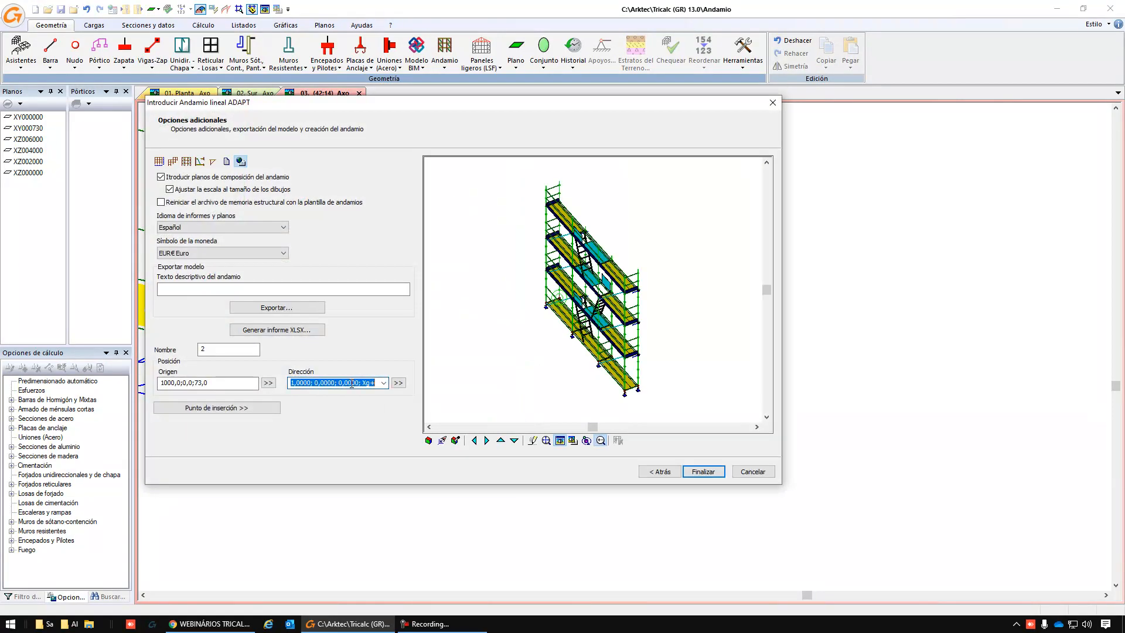
# Define the second scaffold's direction as Zg- from the two base nodes at the first scaffold's end and insert it.
pyautogui.click(383, 383)
pyautogui.click(384, 384)
pyautogui.click(398, 382)
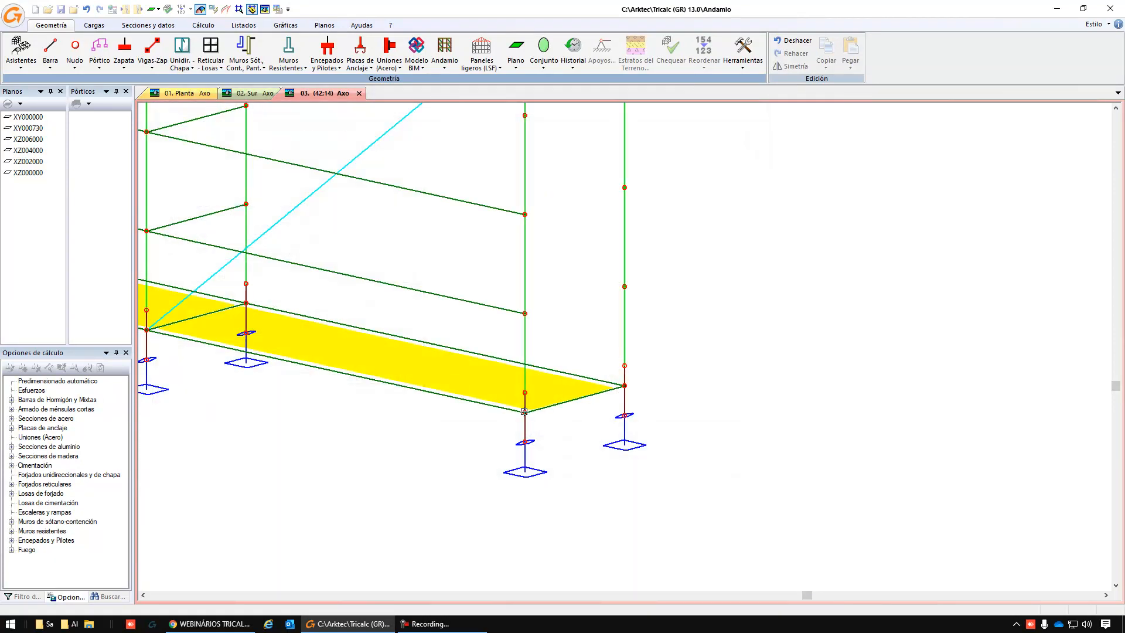
pyautogui.click(622, 386)
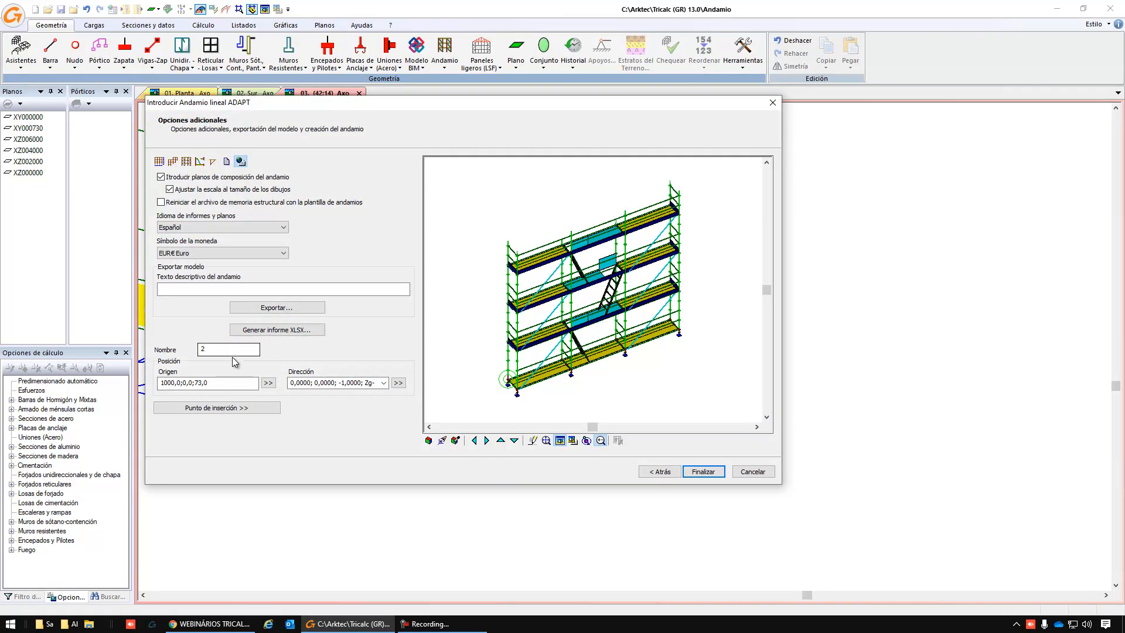
pyautogui.click(703, 472)
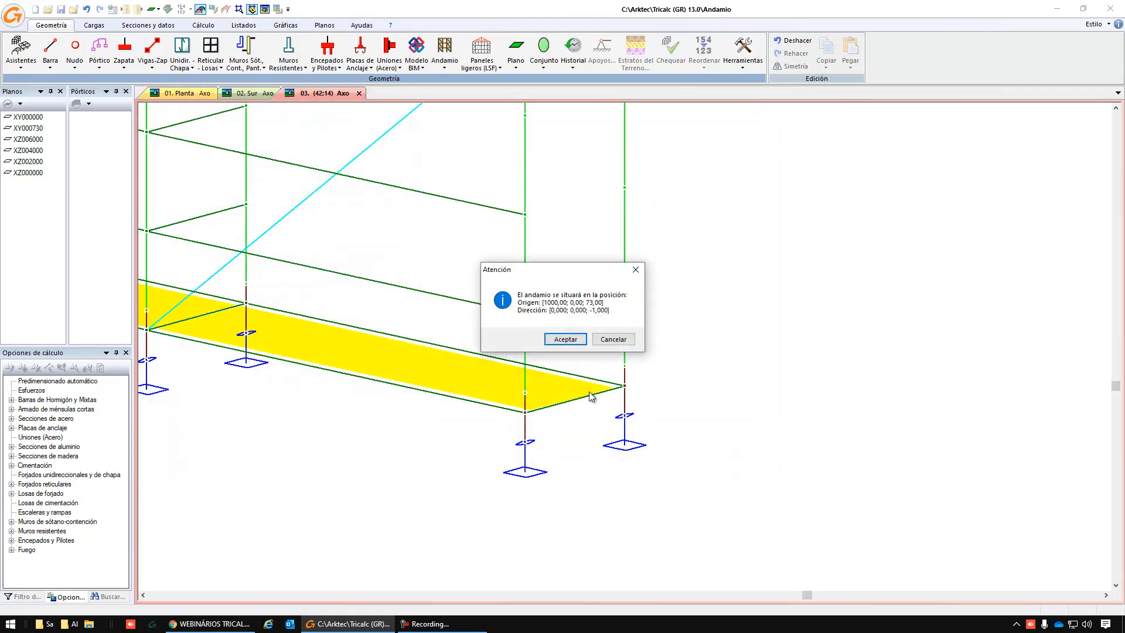
pyautogui.click(564, 339)
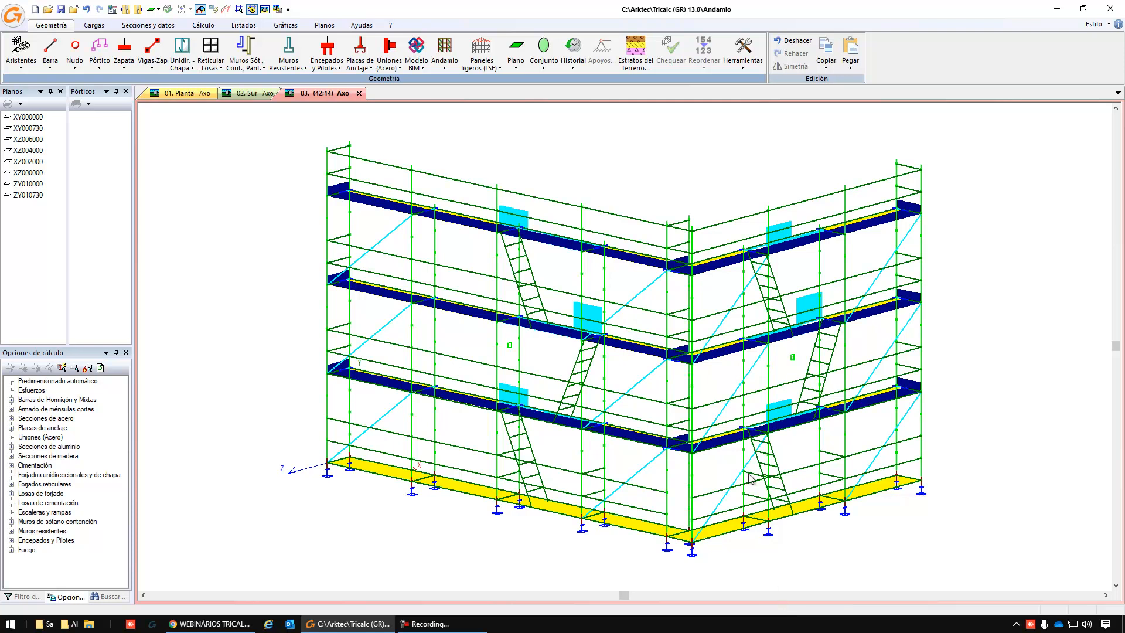
# Join the two perpendicular scaffolds with shared uprights, using the outside-corner layout where scaffold 2 runs across the end of scaffold 1.
pyautogui.scroll(5, 698, 356)
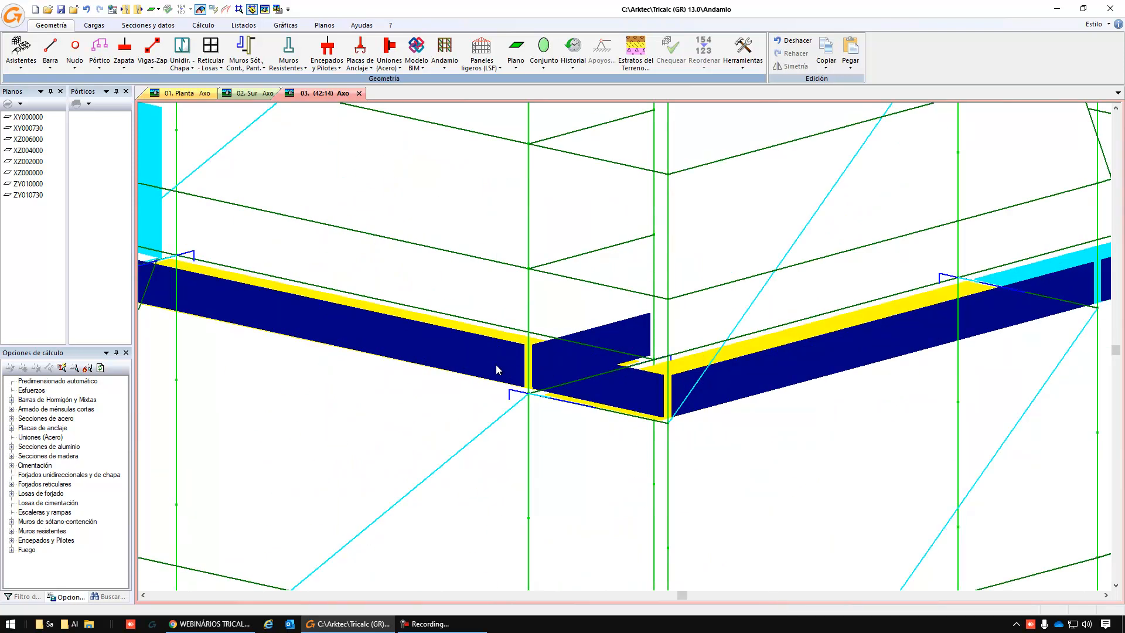
pyautogui.scroll(-3, 516, 372)
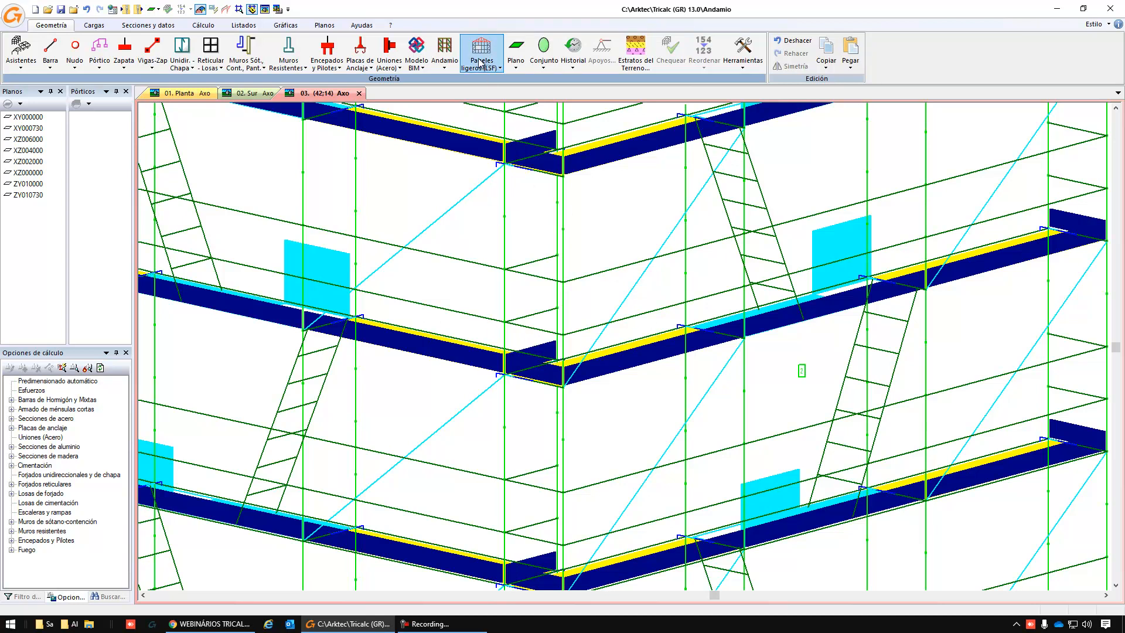
pyautogui.click(440, 53)
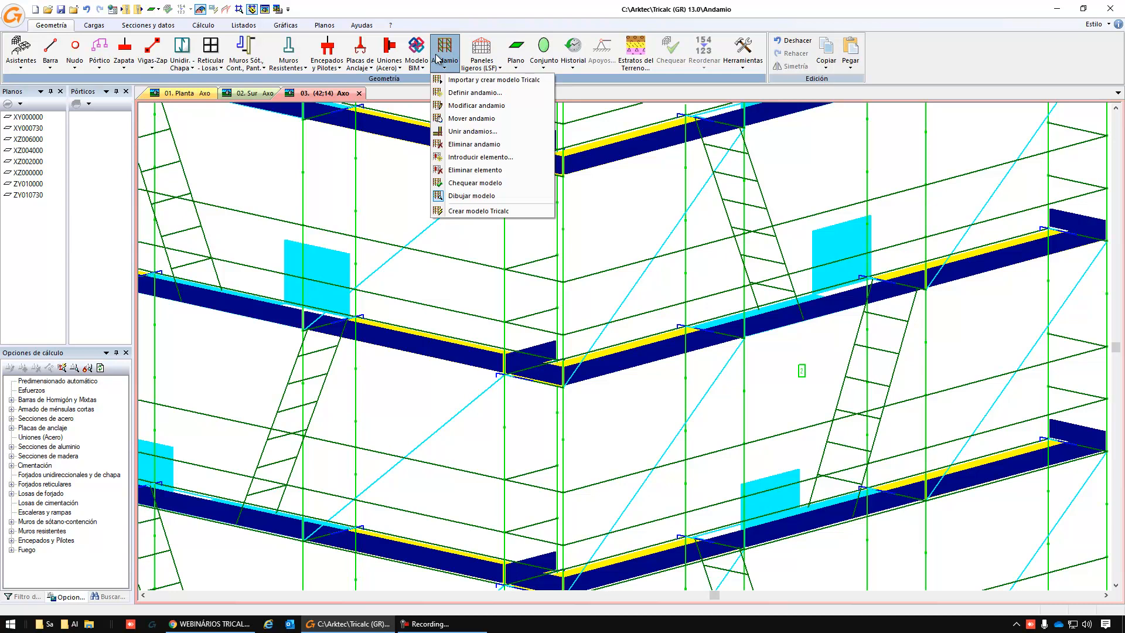
pyautogui.click(485, 120)
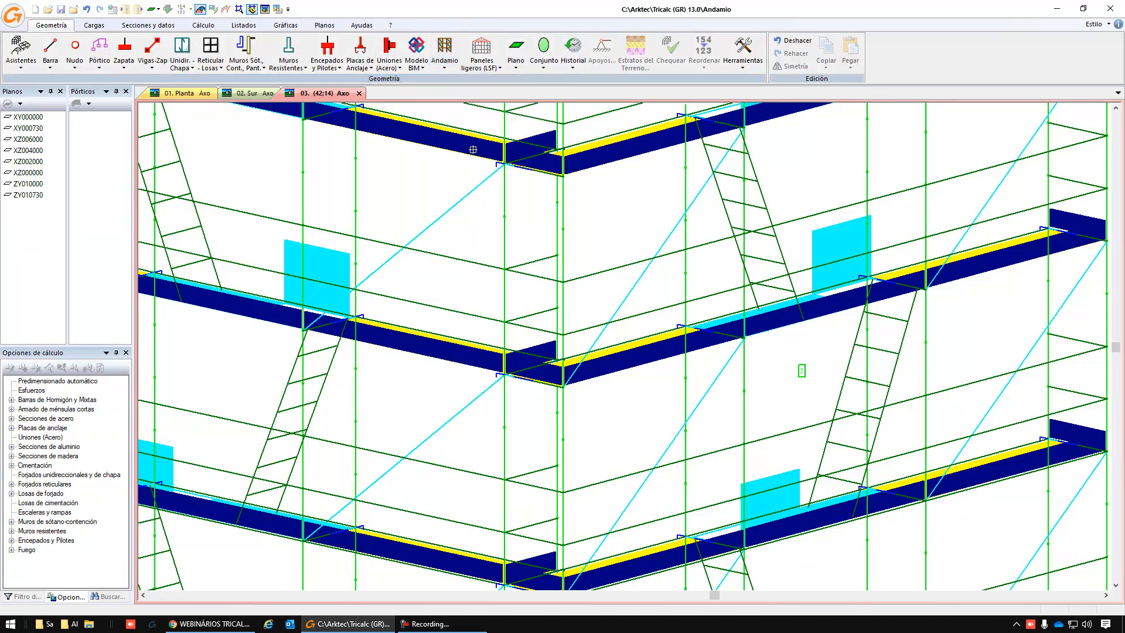
pyautogui.click(428, 251)
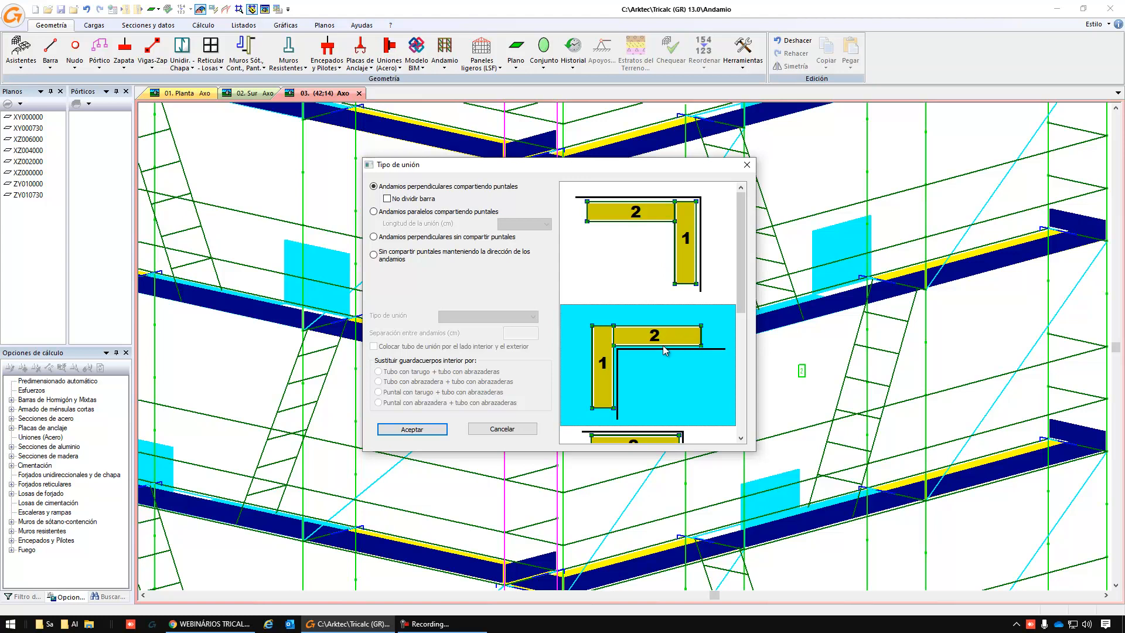
pyautogui.scroll(-3, 665, 350)
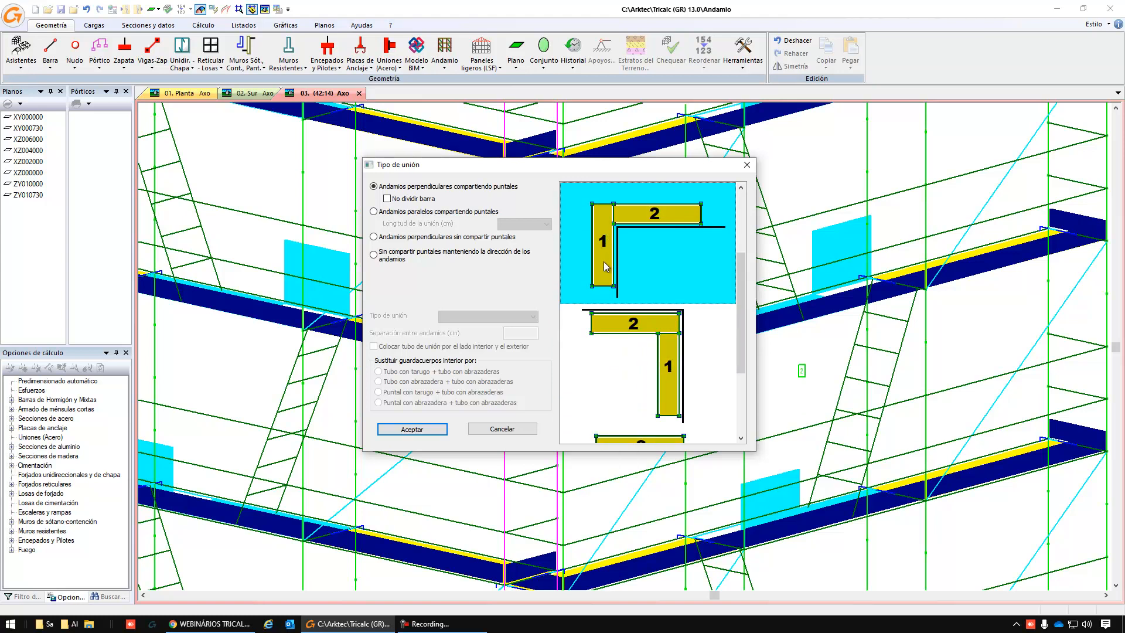
pyautogui.scroll(-3, 613, 250)
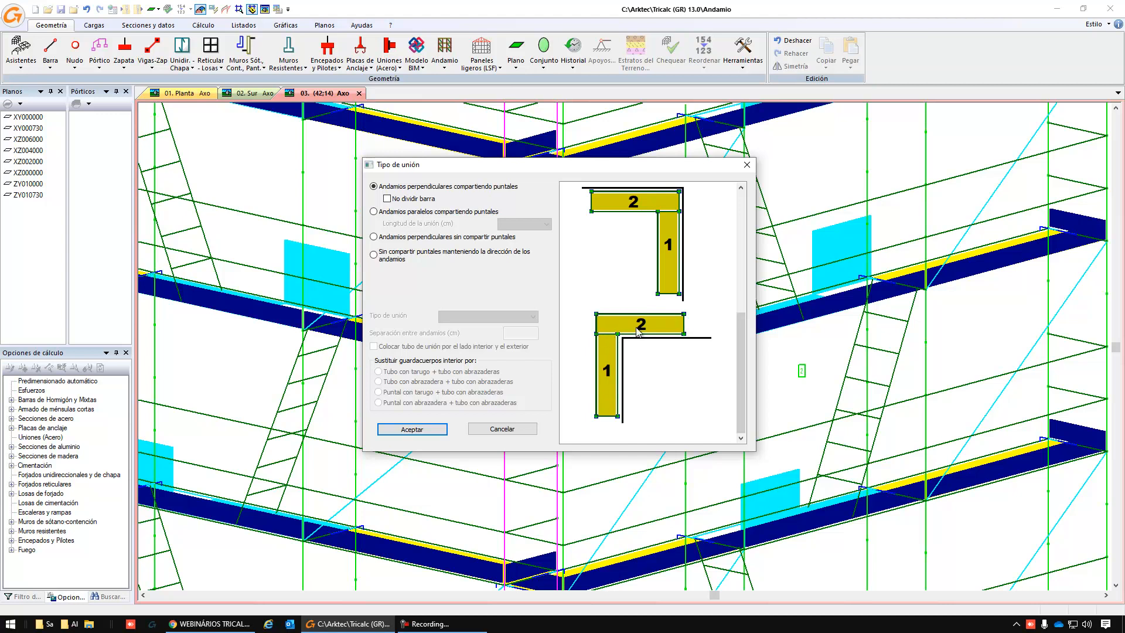
pyautogui.click(617, 341)
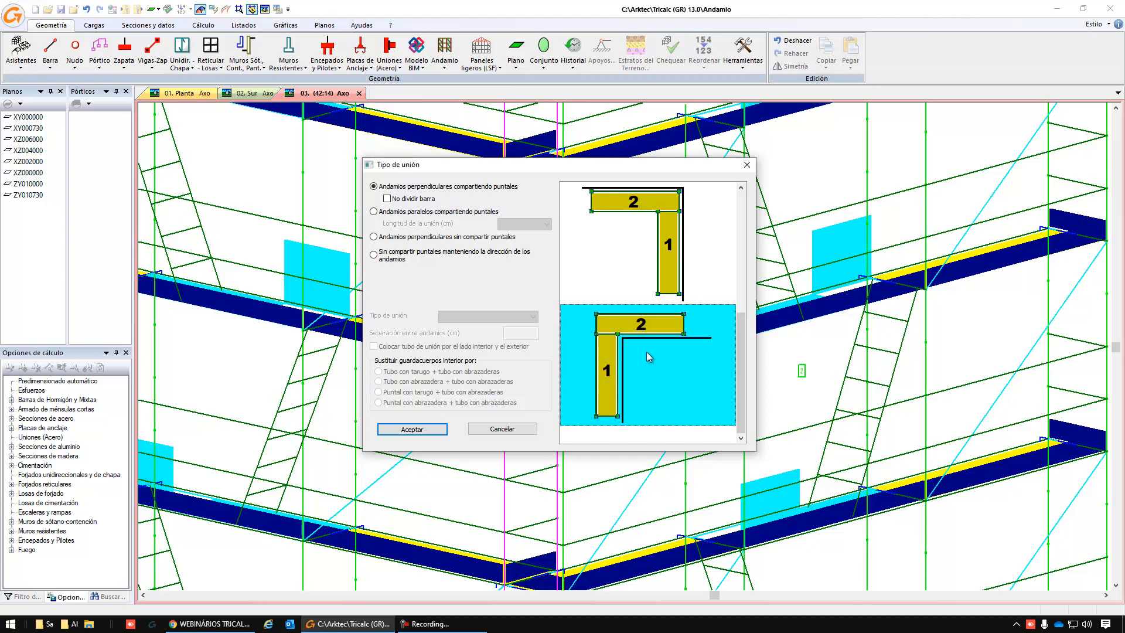
pyautogui.click(434, 431)
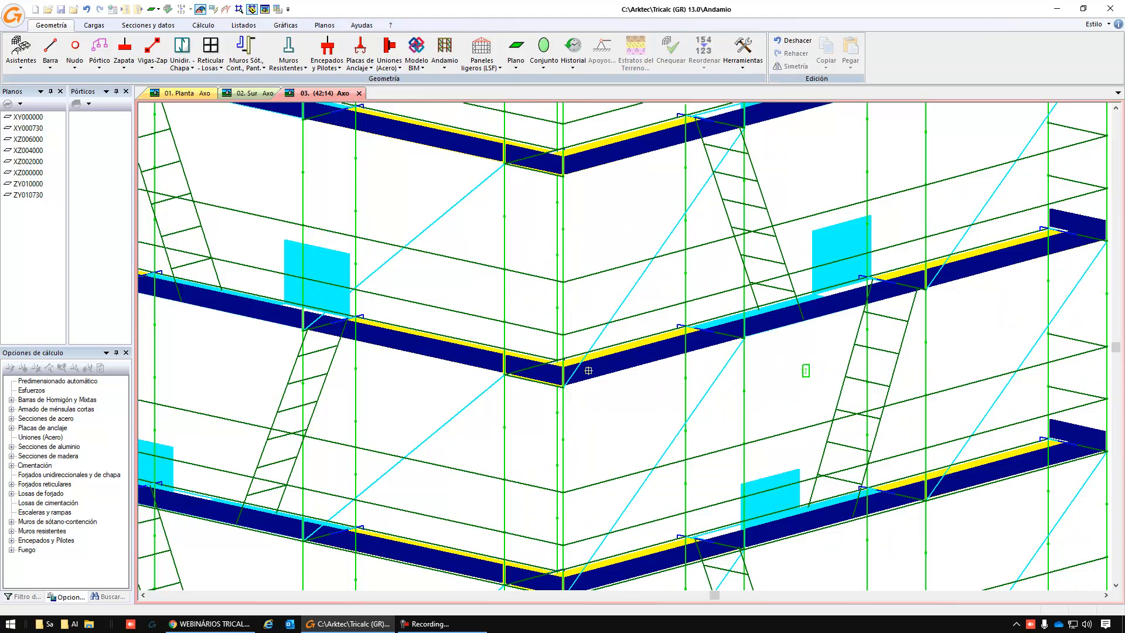
# Examine the joined corner, its platforms and toe boards, and the overall L-shaped scaffold from a rotated view.
pyautogui.scroll(-4, 577, 445)
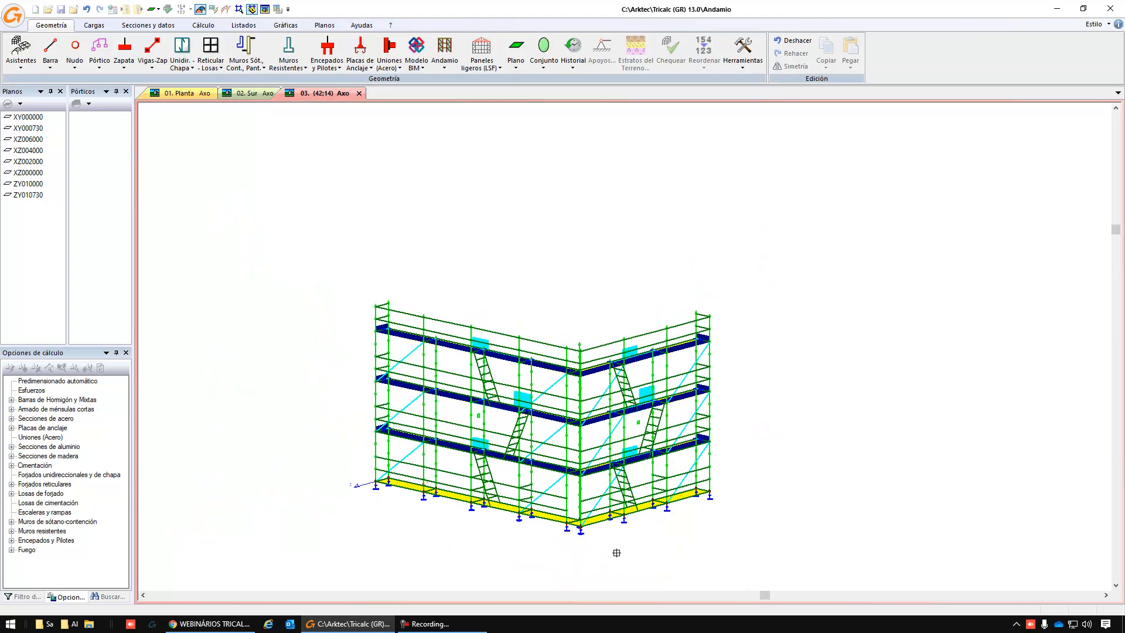
pyautogui.scroll(3, 582, 565)
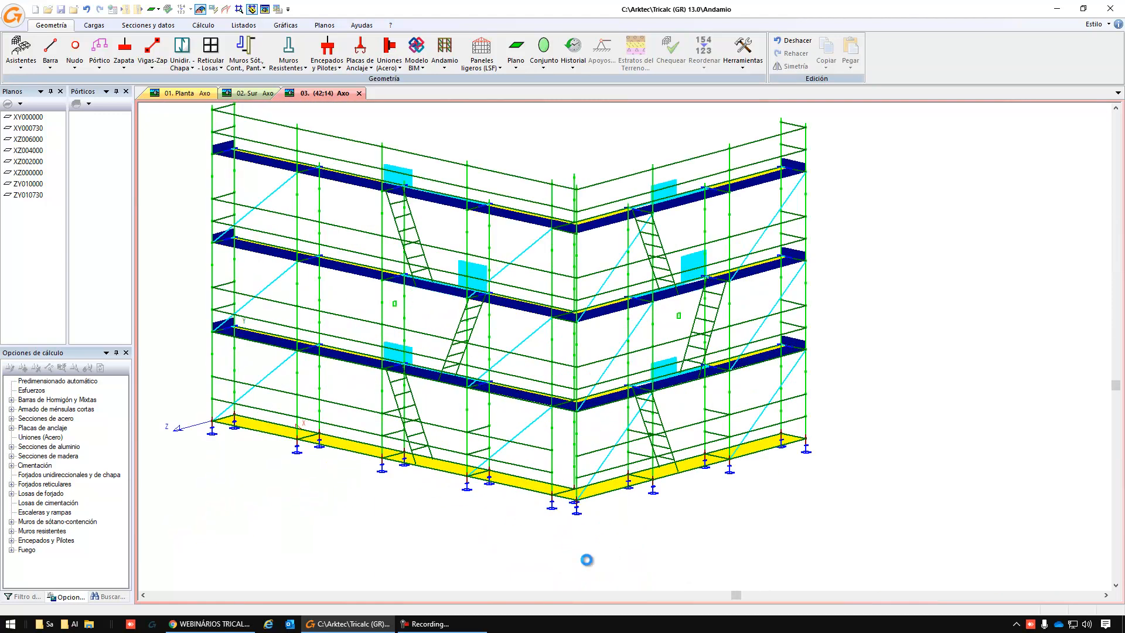
pyautogui.press('Right')
pyautogui.scroll(2, 665, 531)
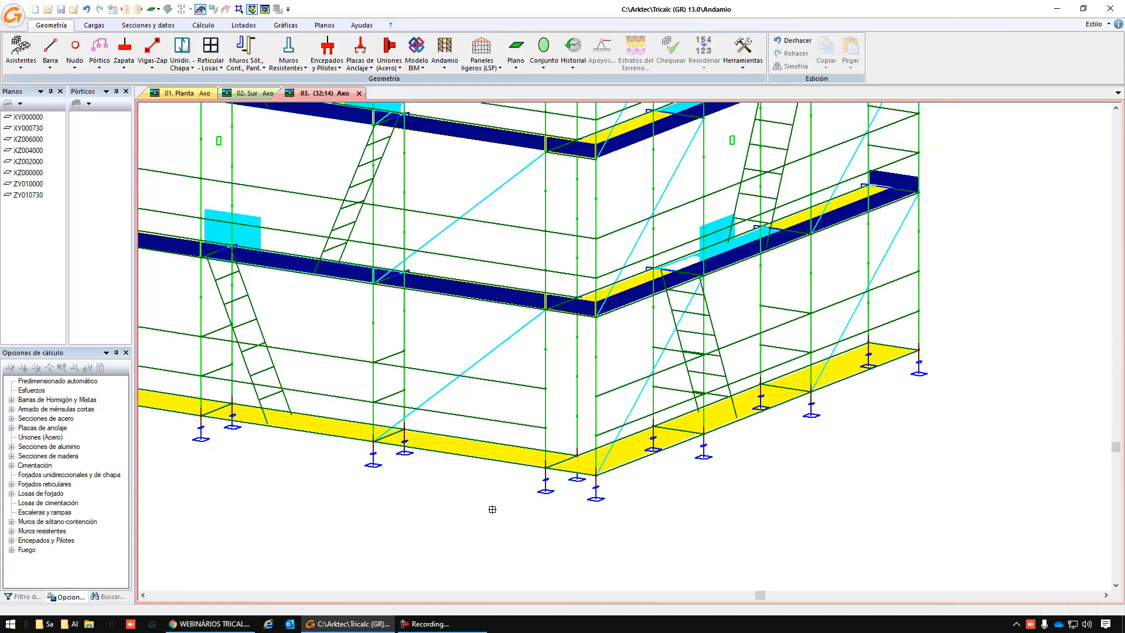
pyautogui.scroll(-3, 459, 523)
pyautogui.scroll(-1, 459, 523)
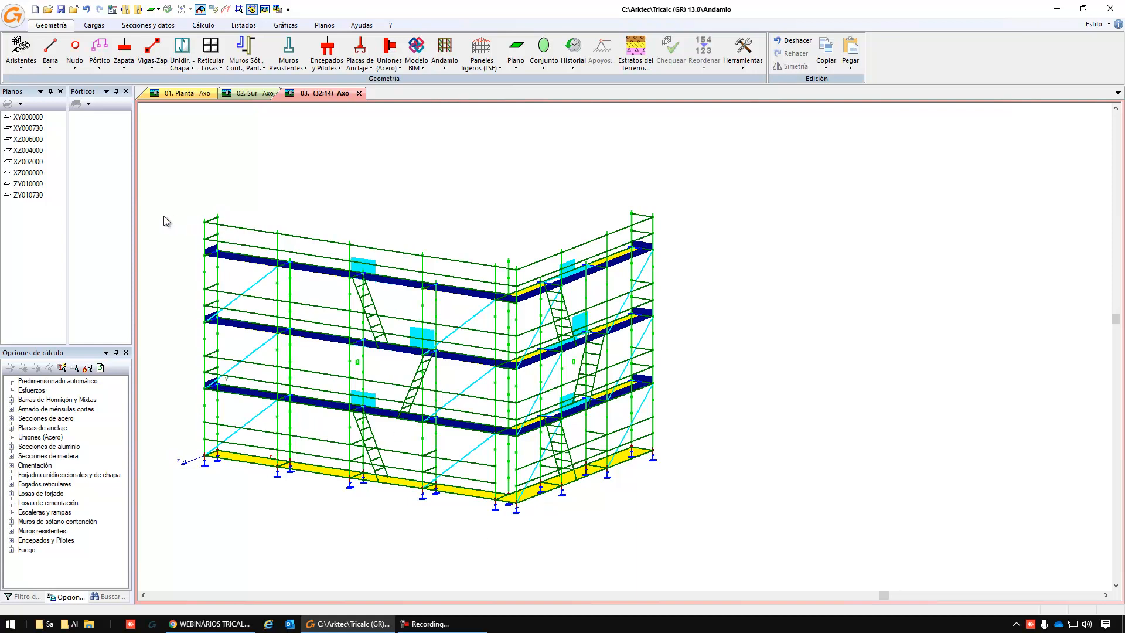
pyautogui.scroll(3, 179, 238)
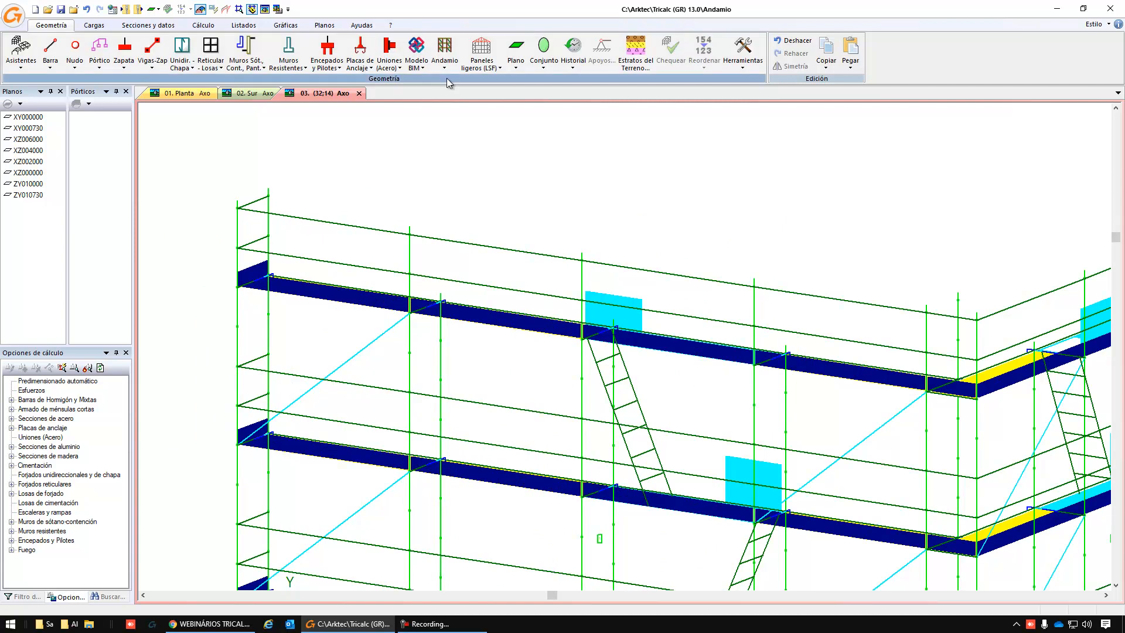
# Delete the two end guardrails on the top level at the first scaffold's free end.
pyautogui.click(446, 58)
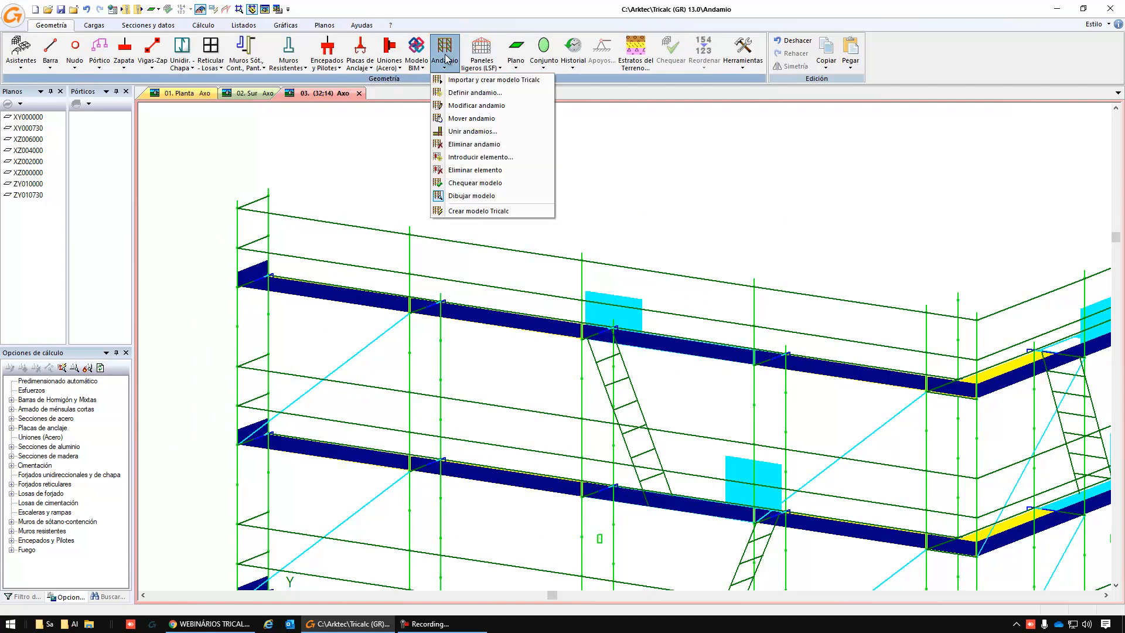
pyautogui.click(480, 170)
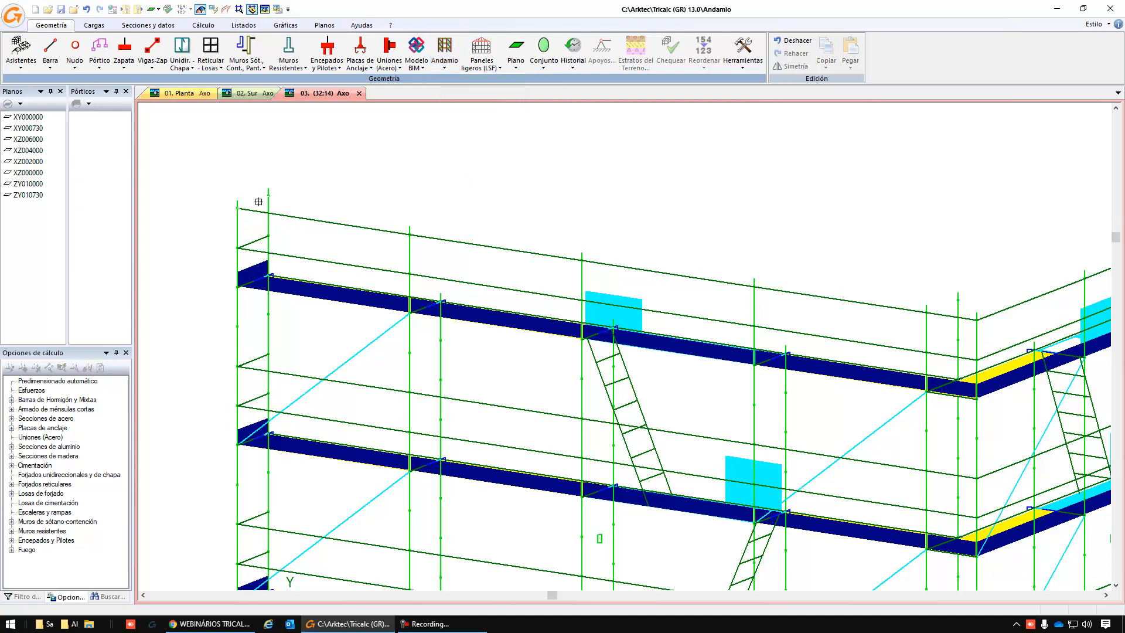
pyautogui.scroll(4, 254, 271)
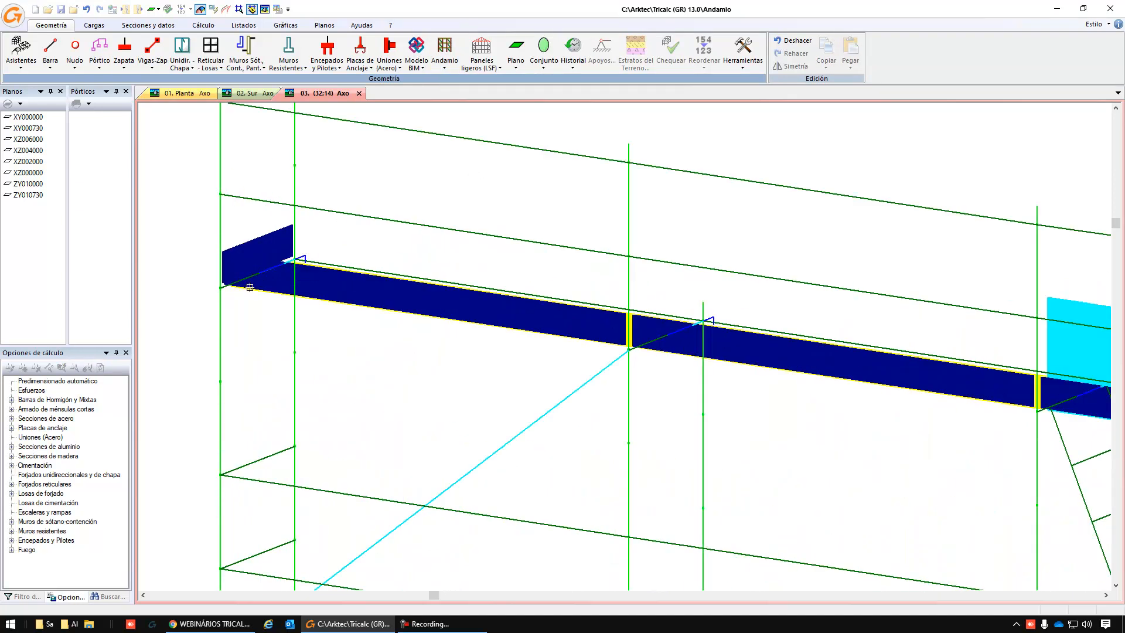
# Try to delete the toe board closing the free end of the top platform, and undo the last deletion.
pyautogui.click(261, 265)
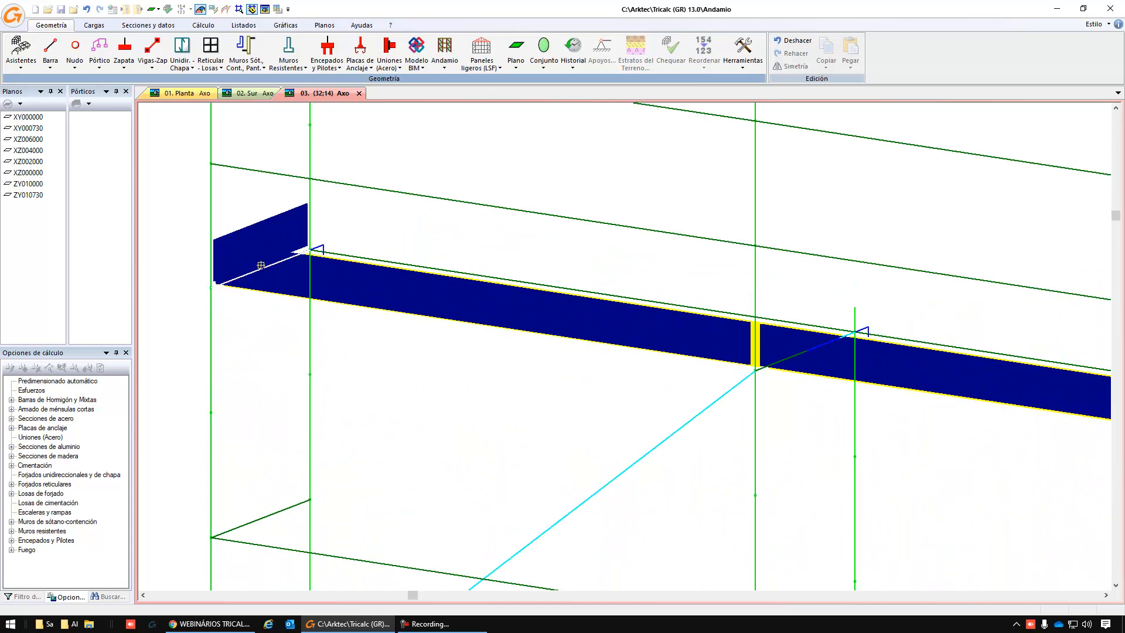
pyautogui.click(283, 259)
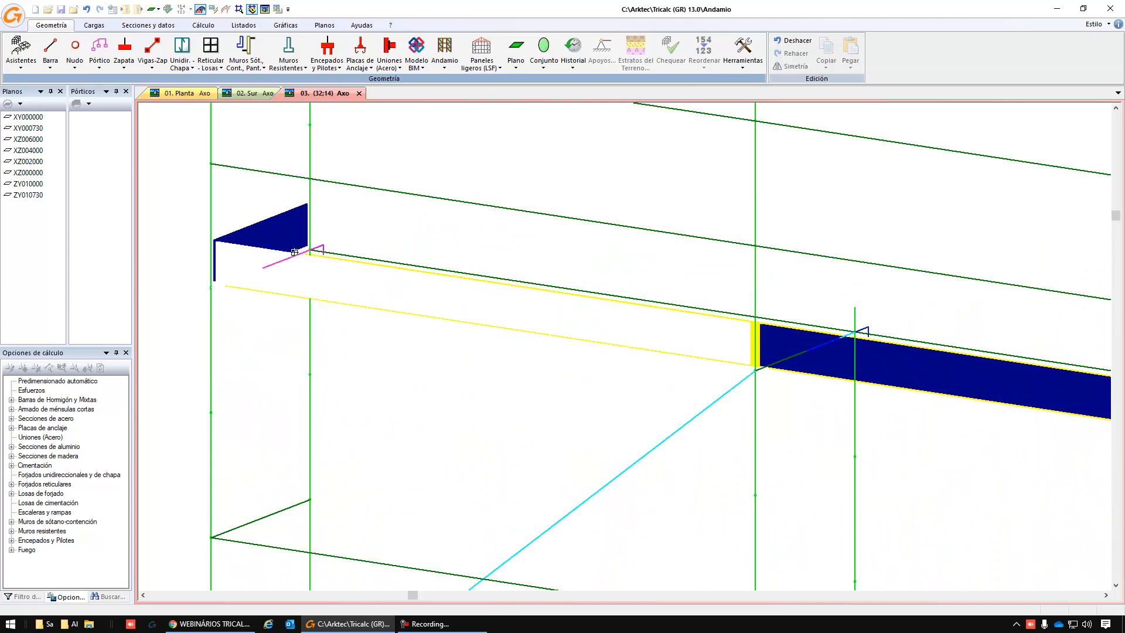
pyautogui.click(264, 260)
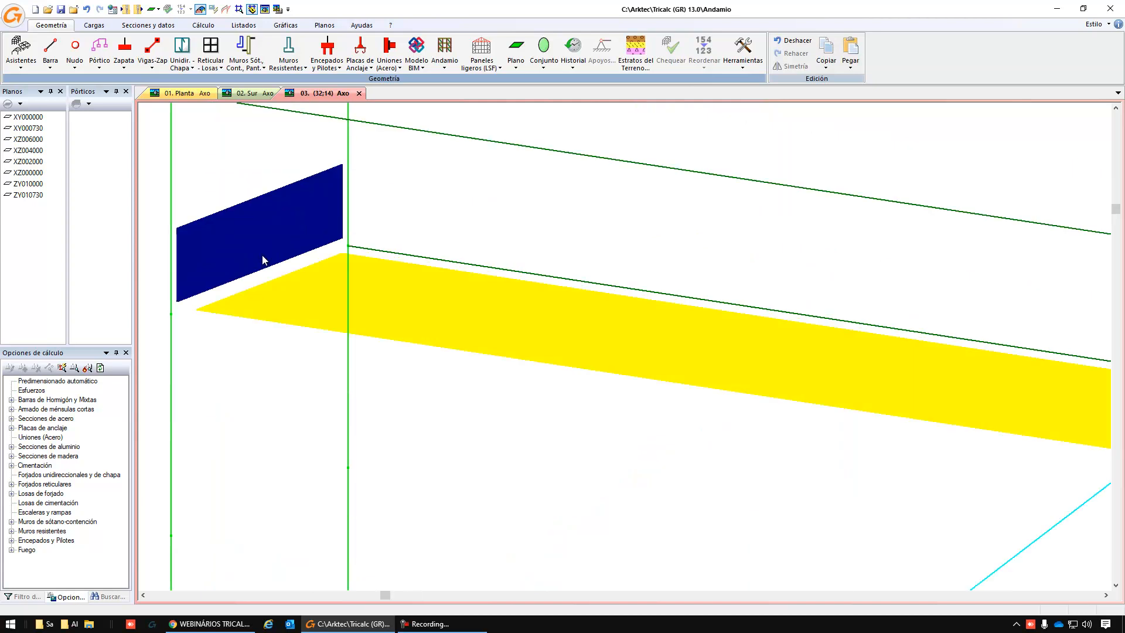
pyautogui.moveTo(321, 301); pyautogui.dragTo(465, 309, button='middle')
pyautogui.scroll(-5, 562, 332)
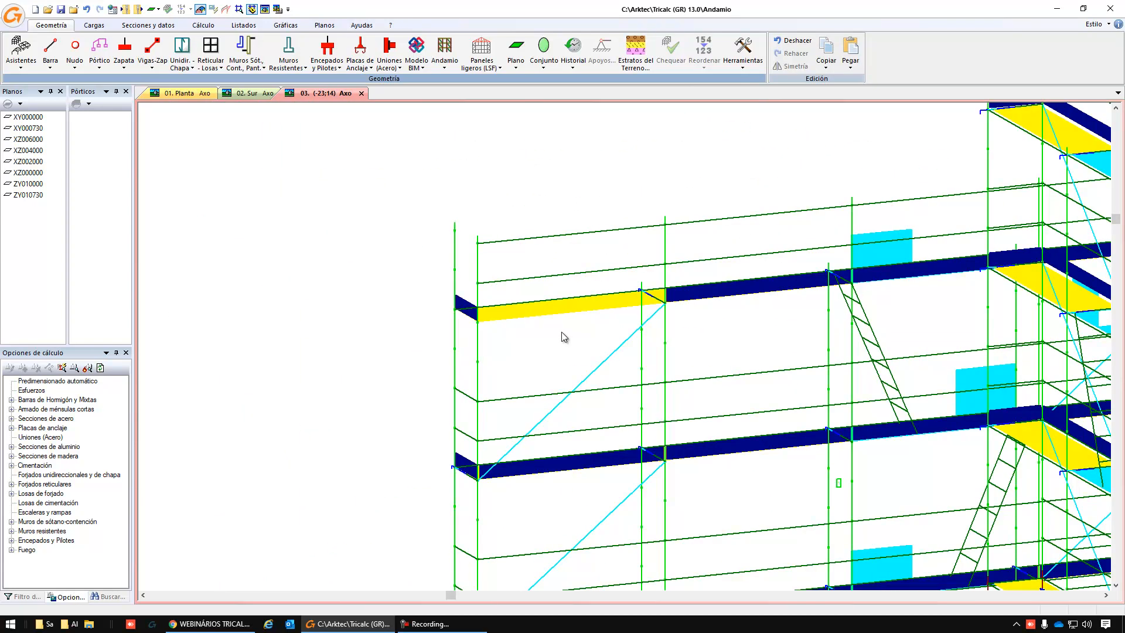
pyautogui.click(86, 9)
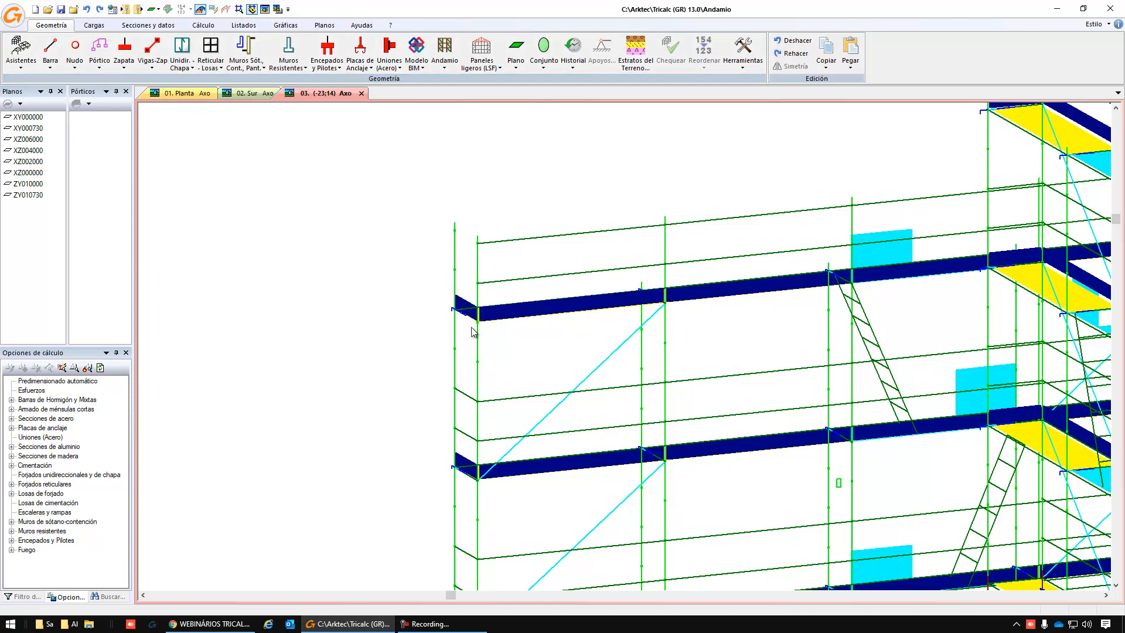
# Delete the toe board across the free end of the first scaffold's top platform, undoing any wrong pick.
pyautogui.click(440, 57)
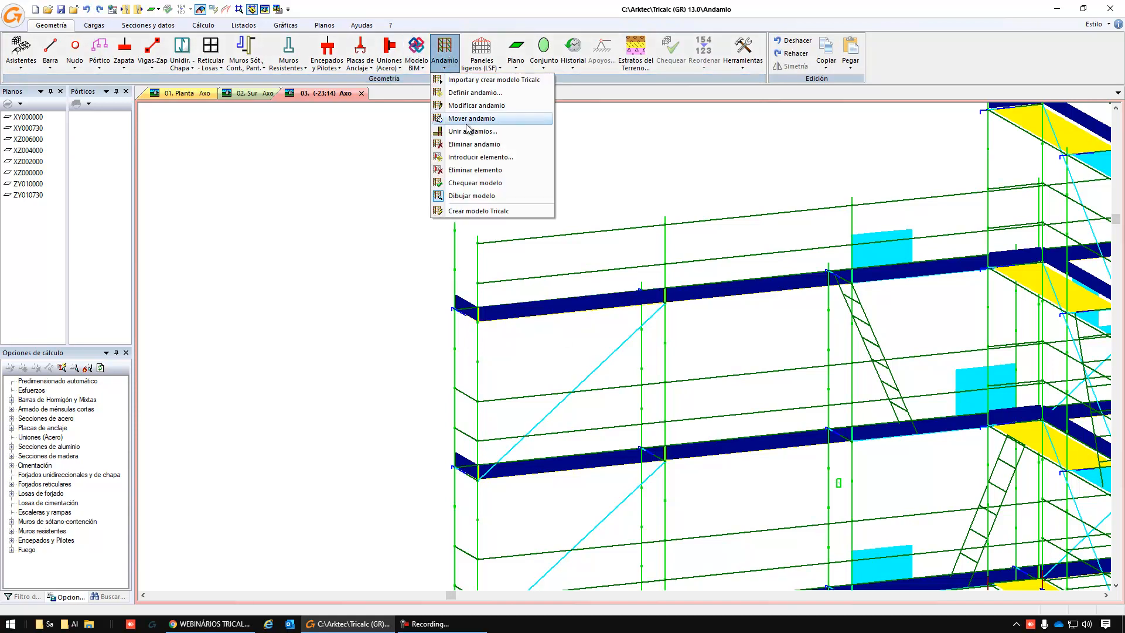
pyautogui.click(482, 170)
pyautogui.scroll(5, 460, 367)
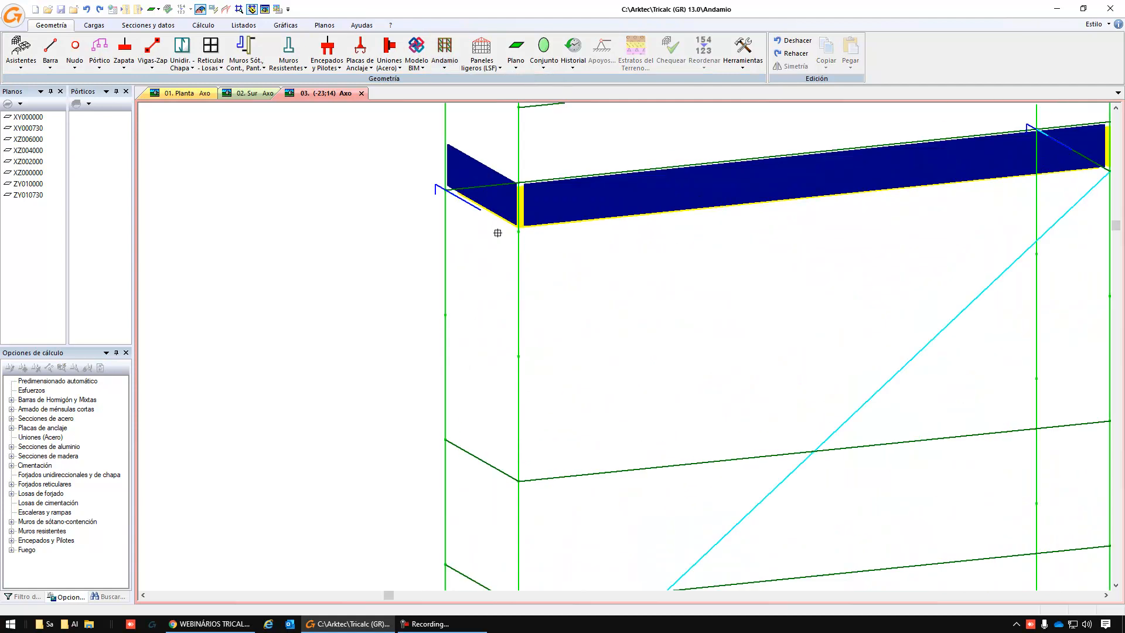
pyautogui.click(500, 217)
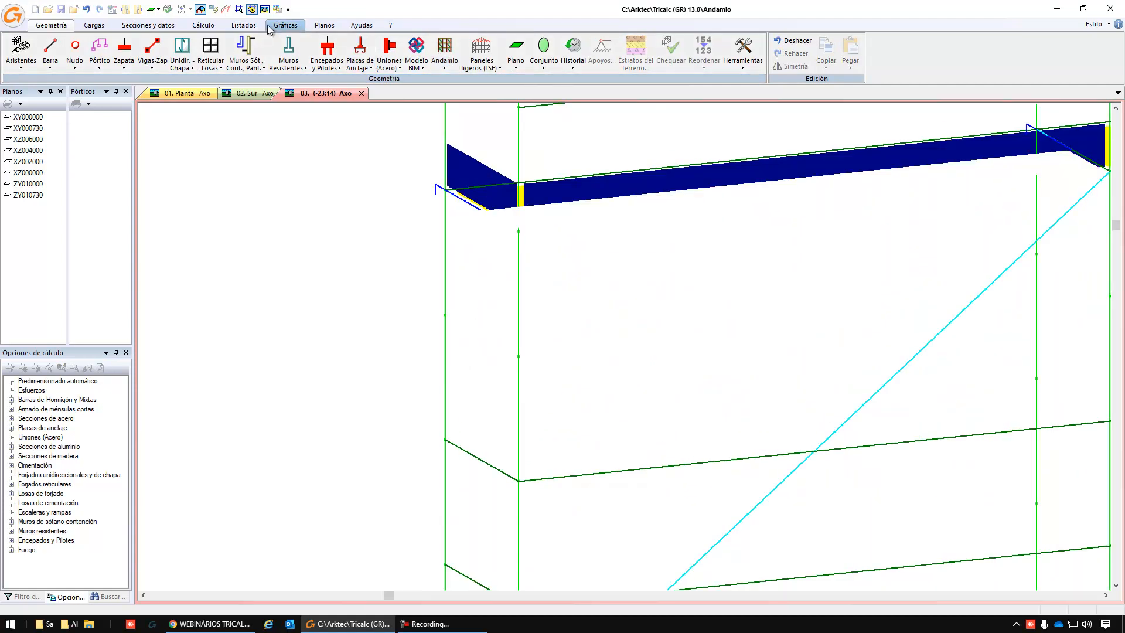
pyautogui.click(86, 9)
pyautogui.scroll(5, 466, 211)
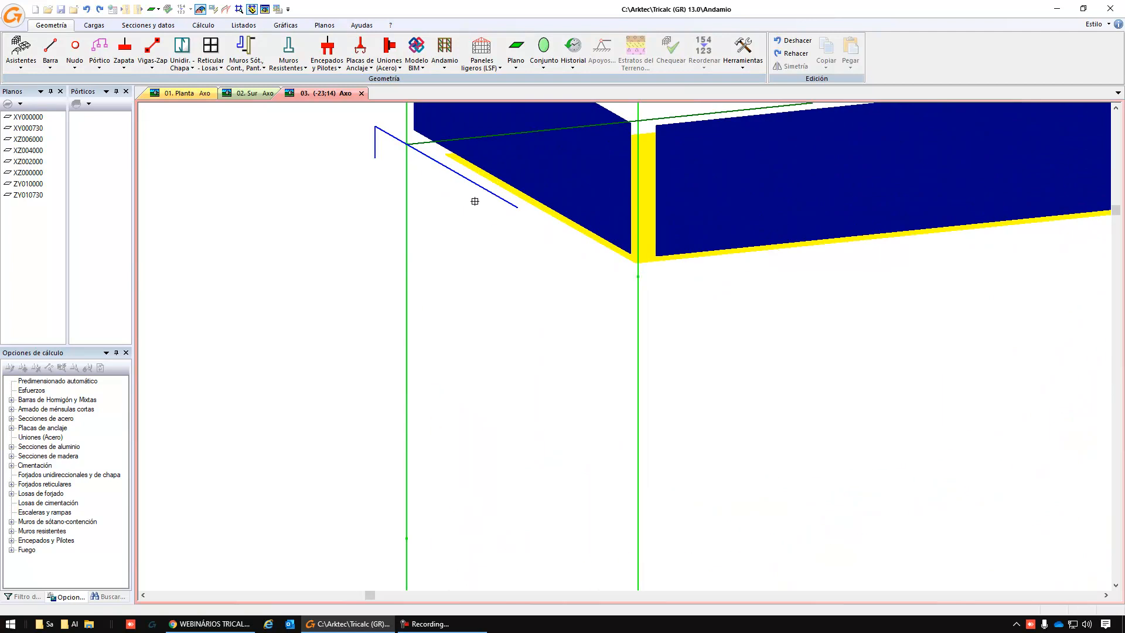
pyautogui.moveTo(473, 239); pyautogui.dragTo(484, 442, button='middle')
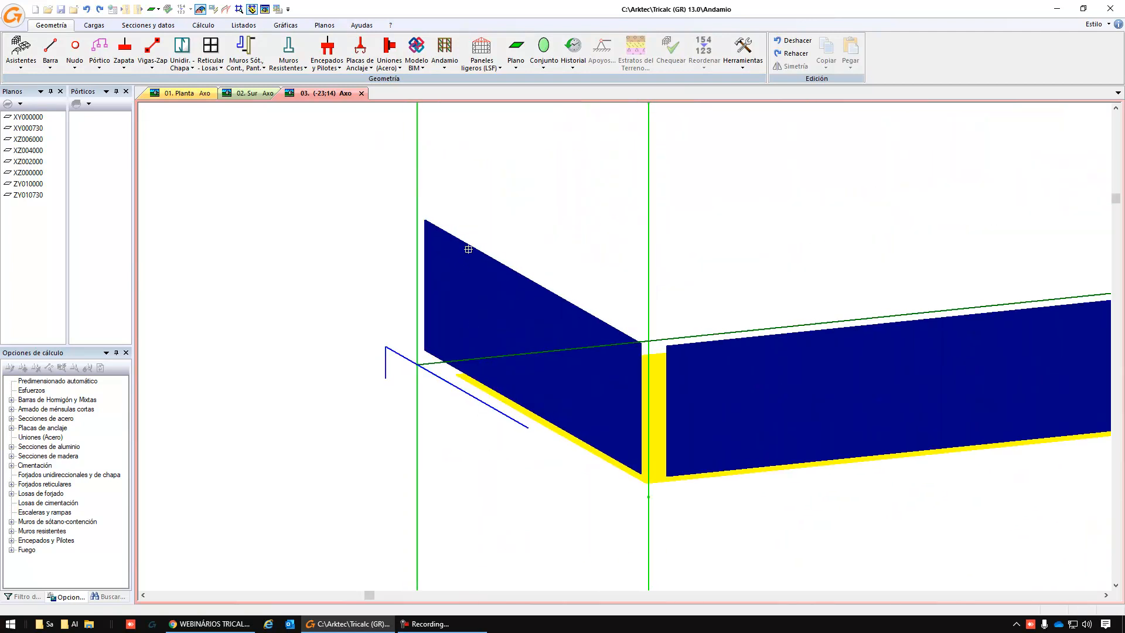
pyautogui.moveTo(473, 246); pyautogui.dragTo(495, 401, button='middle')
pyautogui.scroll(-5, 503, 396)
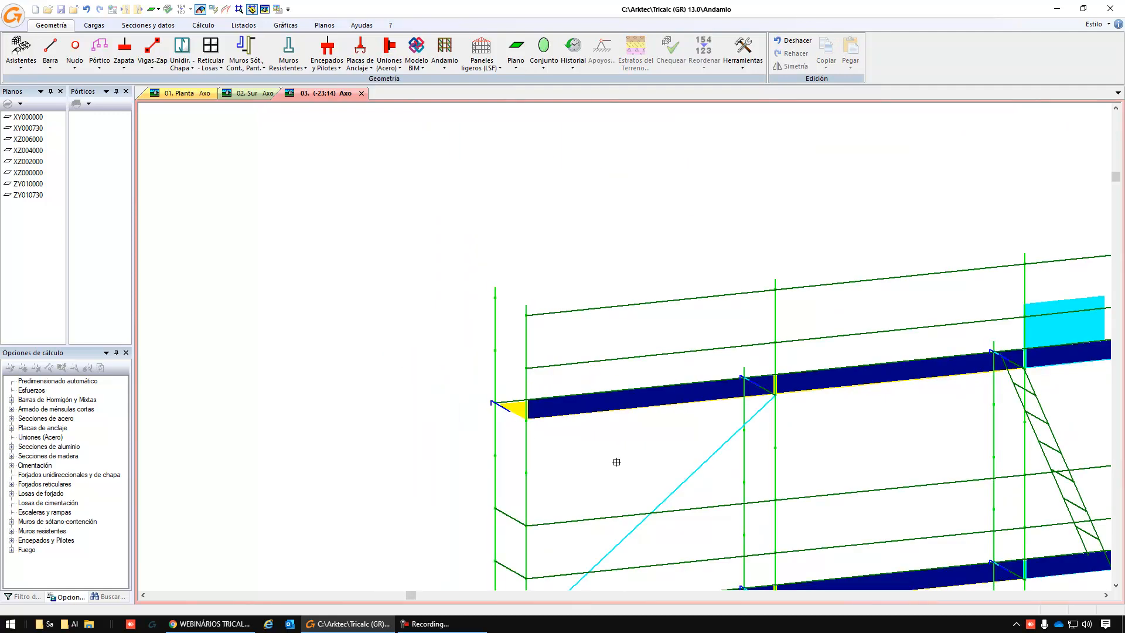
# Open the selection of scaffold elements to insert and look through the ADAPT types from Puntal to Barra en z.
pyautogui.keyDown('ctrl'); pyautogui.scroll(12, 617, 462); pyautogui.keyUp('ctrl')
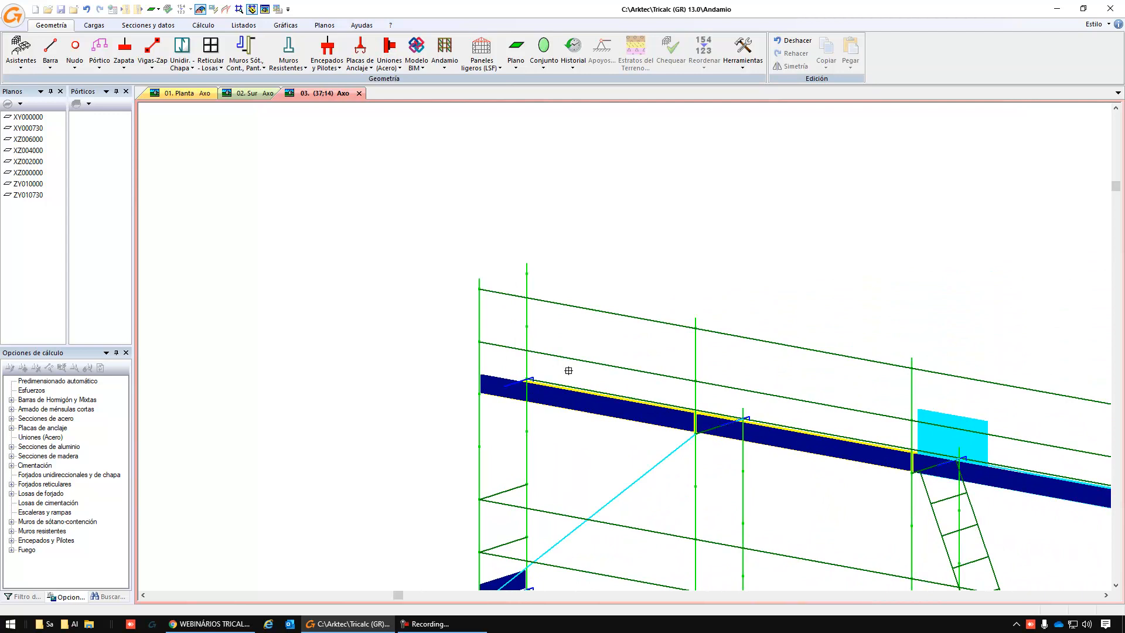
pyautogui.scroll(-4, 583, 425)
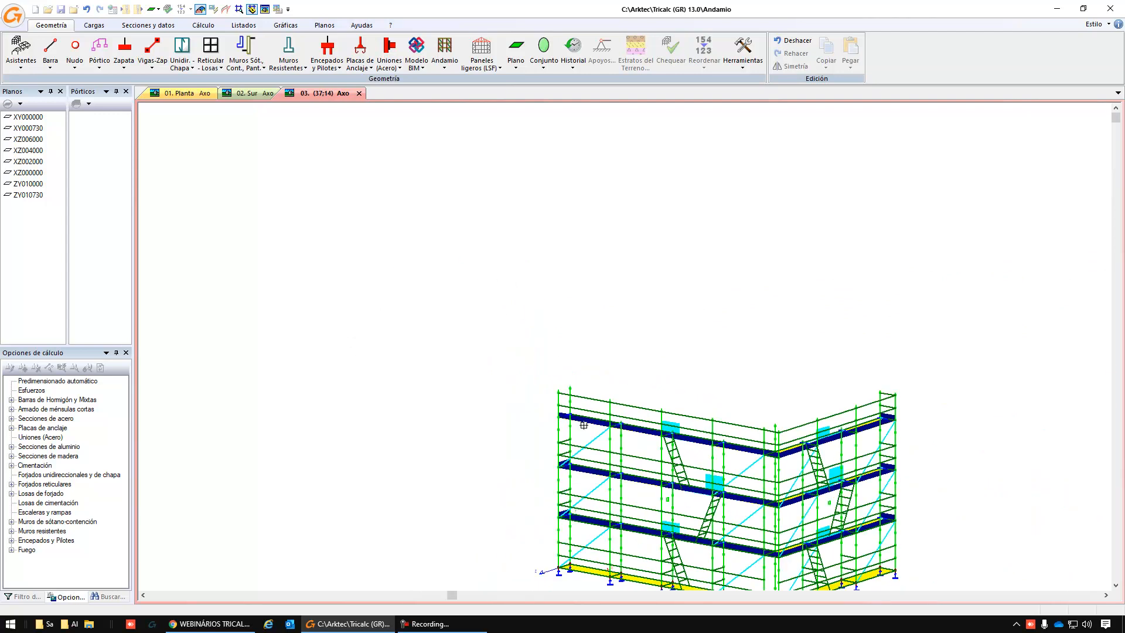
pyautogui.scroll(4, 579, 445)
pyautogui.moveTo(588, 430); pyautogui.dragTo(323, 259, button='middle')
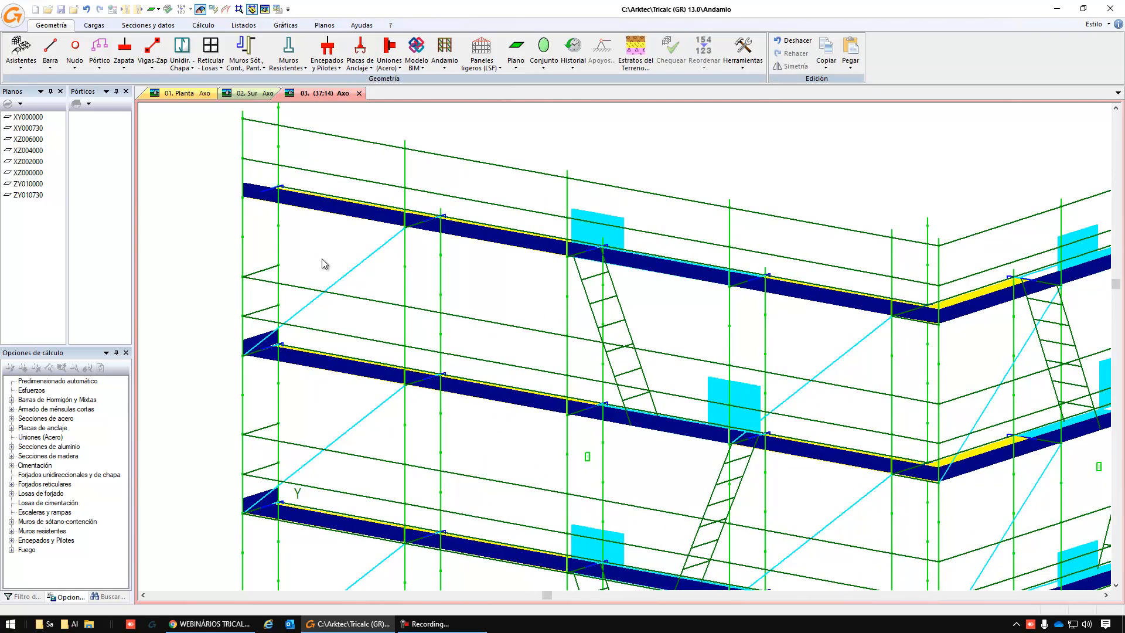
pyautogui.click(445, 57)
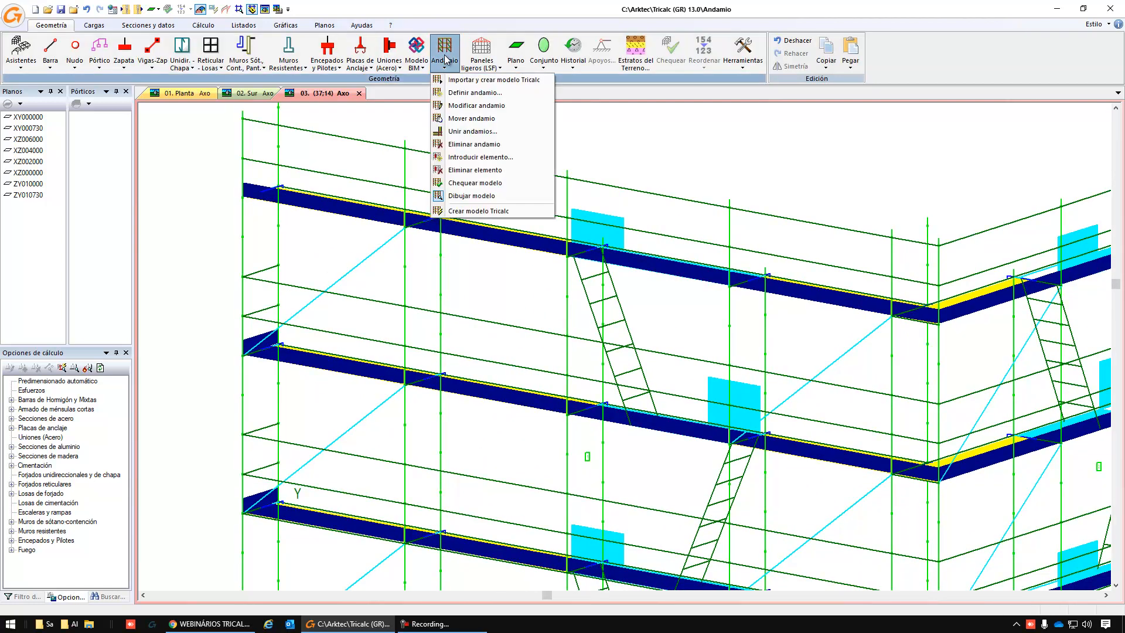
pyautogui.click(502, 159)
pyautogui.click(301, 231)
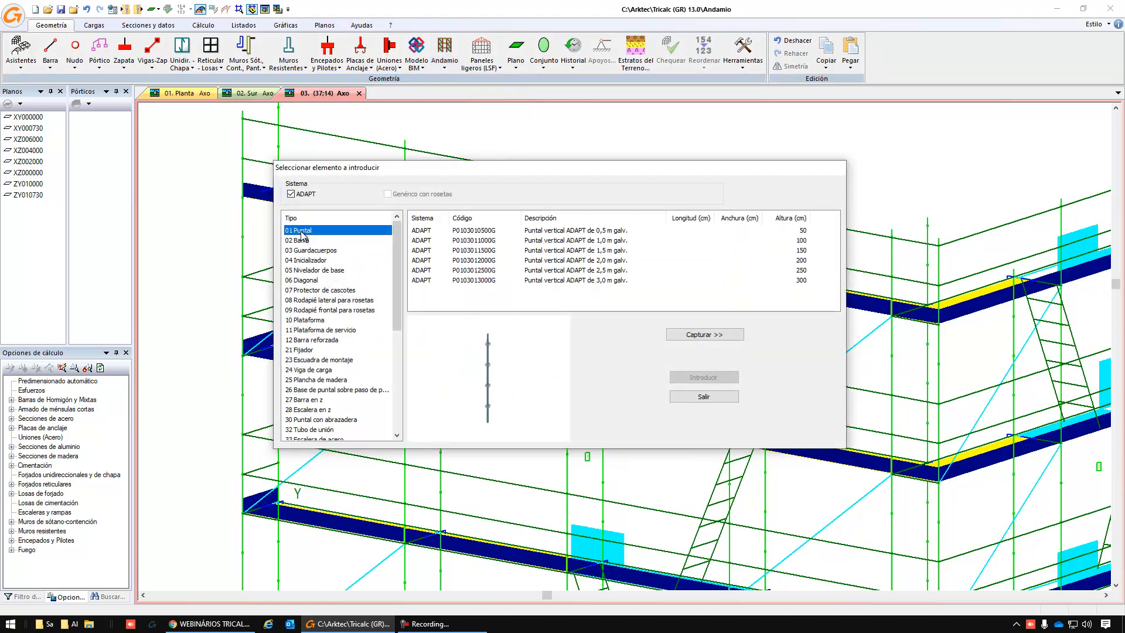
pyautogui.click(306, 251)
pyautogui.click(309, 270)
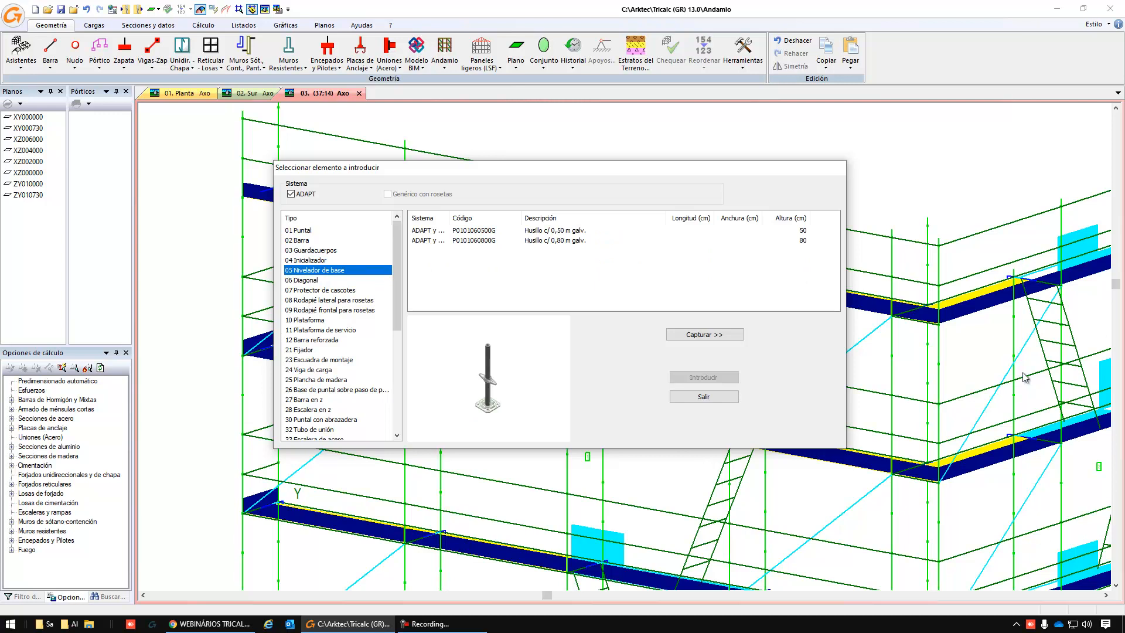
pyautogui.click(308, 233)
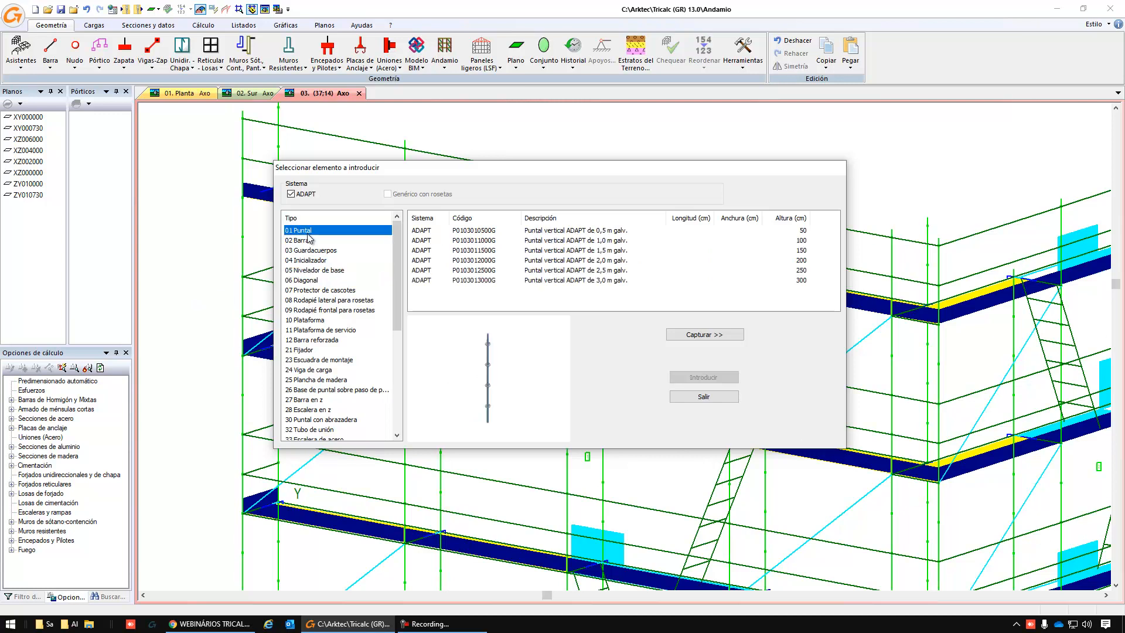
pyautogui.press('Down')
pyautogui.press('Down')
pyautogui.press('Down')
pyautogui.press('Down')
pyautogui.press('Down')
pyautogui.press('Down')
pyautogui.press('Down')
pyautogui.press('Down')
pyautogui.press('Down')
pyautogui.press('Down')
pyautogui.press('Down')
pyautogui.press('Down')
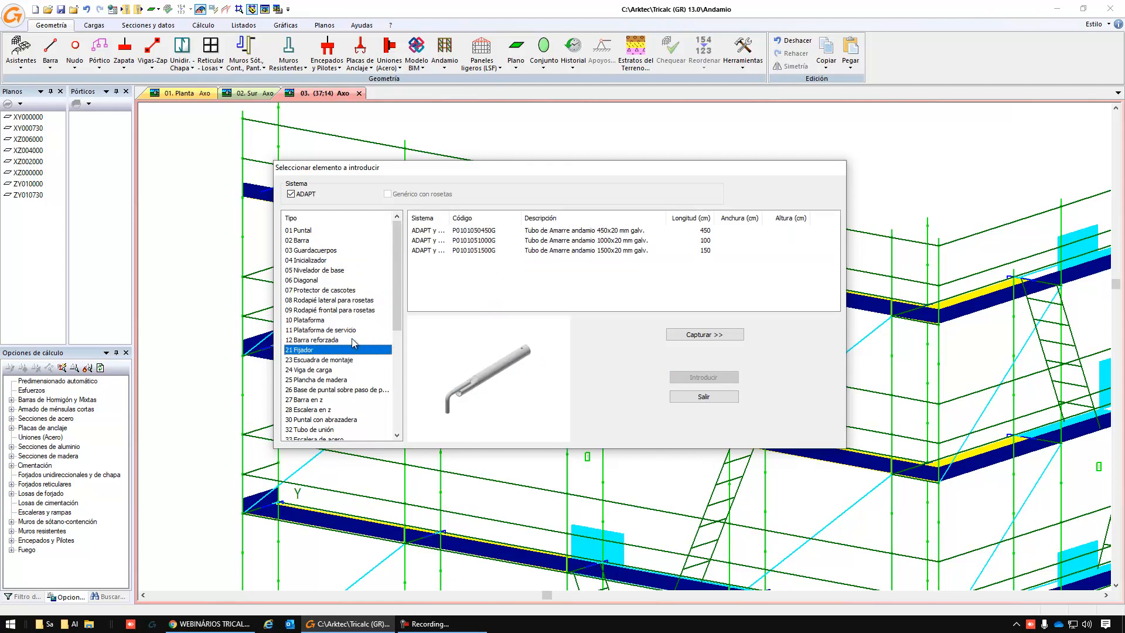
pyautogui.press('Down')
pyautogui.press('Down')
pyautogui.press('Down')
pyautogui.press('Down')
pyautogui.press('Down')
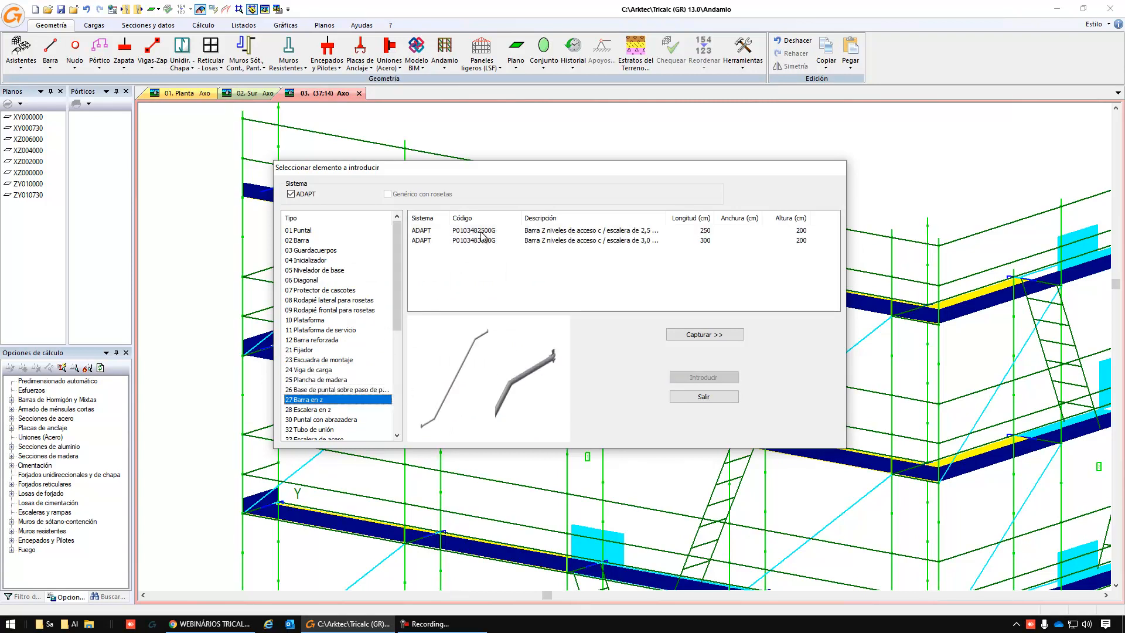
# Examine the available Barra en z, Escalera en z and Tubo de unión models, including the 1,50 m steel tube.
pyautogui.click(481, 231)
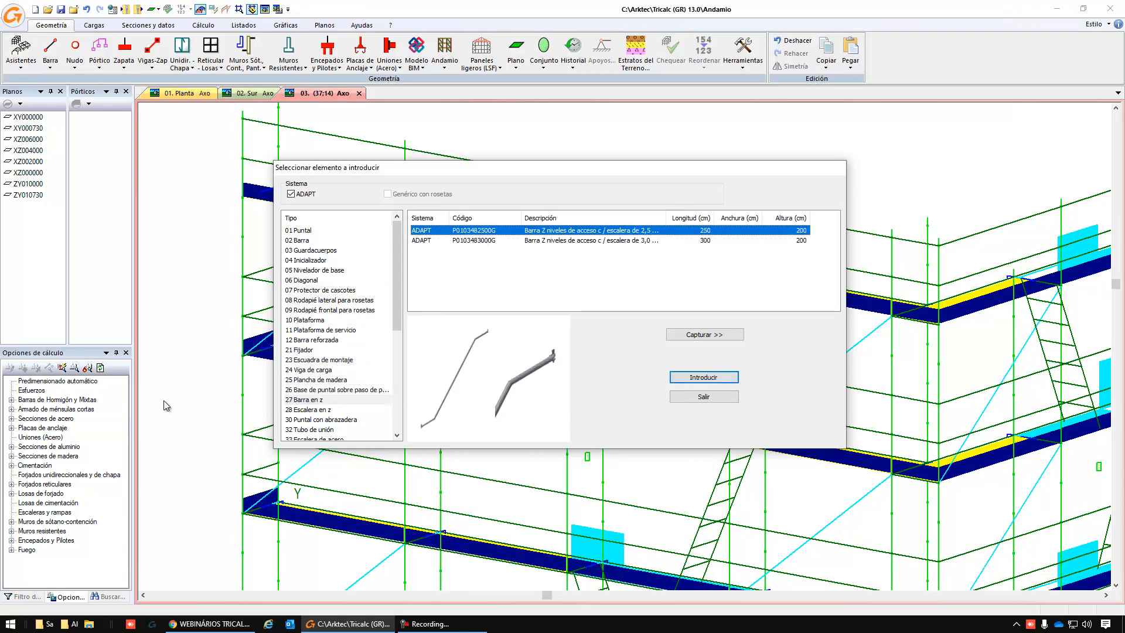
pyautogui.click(328, 410)
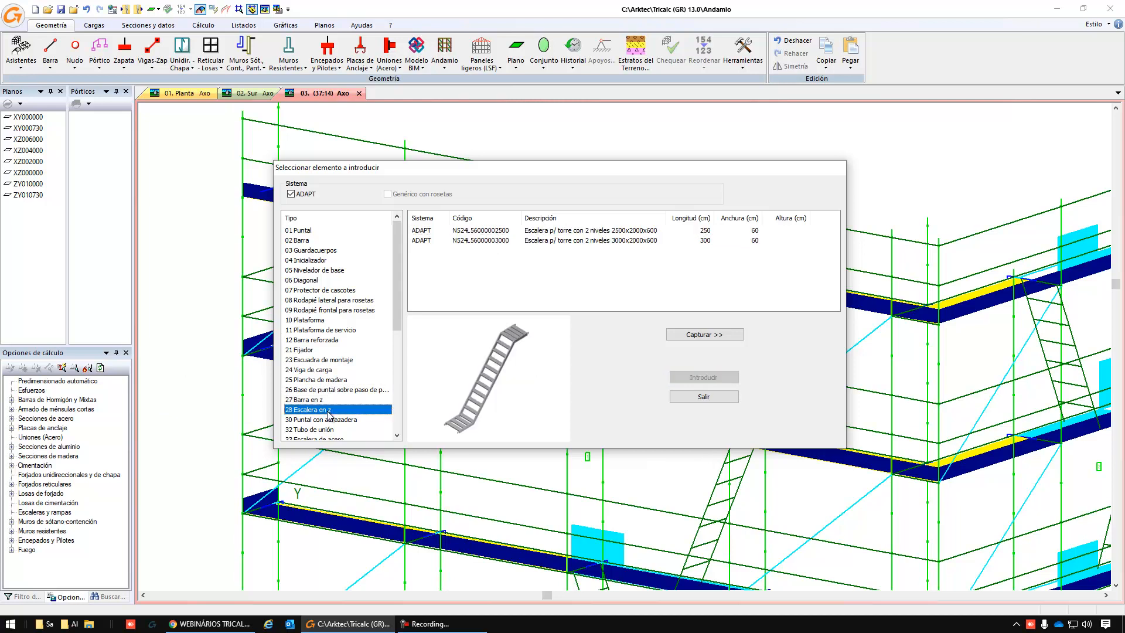
pyautogui.press('Down')
pyautogui.press('Down')
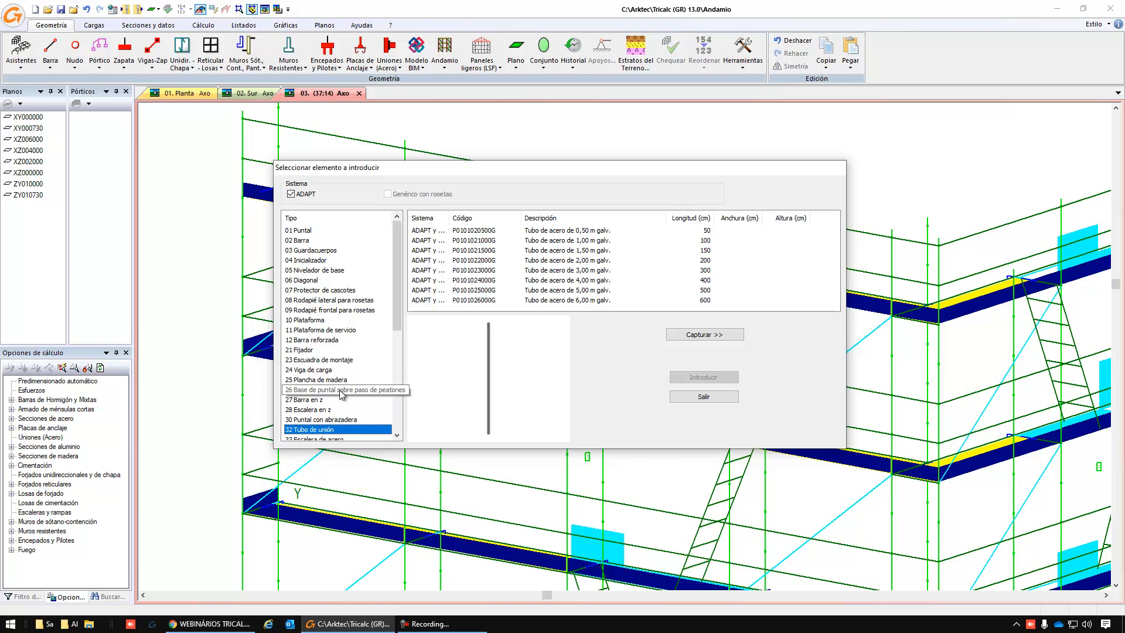
pyautogui.click(552, 254)
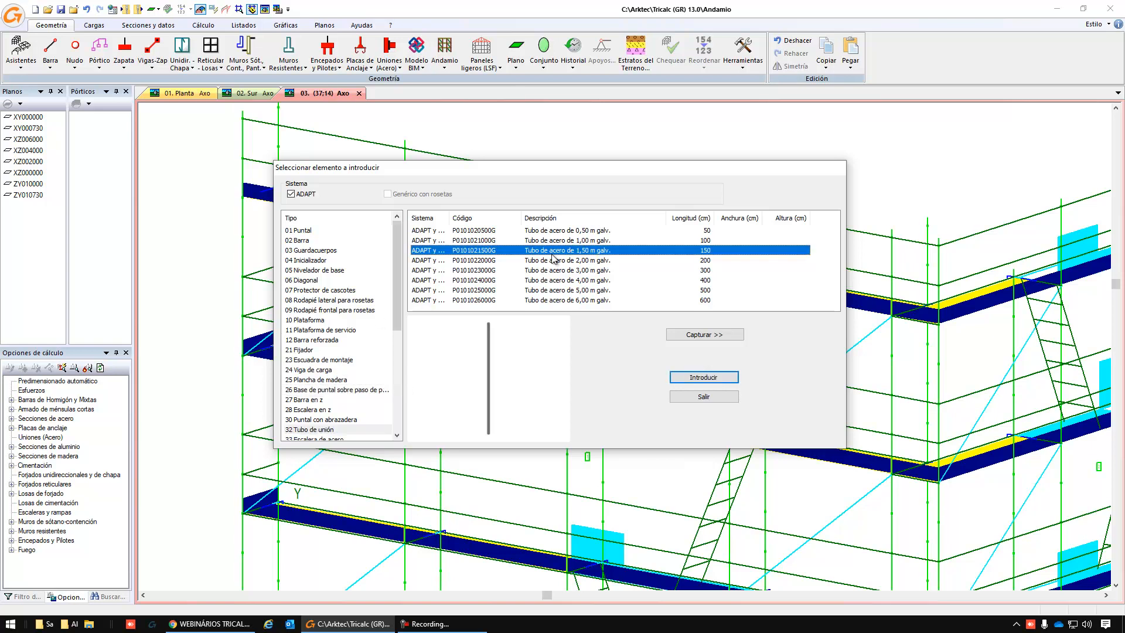
# Capture the element to insert from an existing brace in the model, choosing Diagonal ADAPT de 2,50x2 m galv.
pyautogui.click(729, 335)
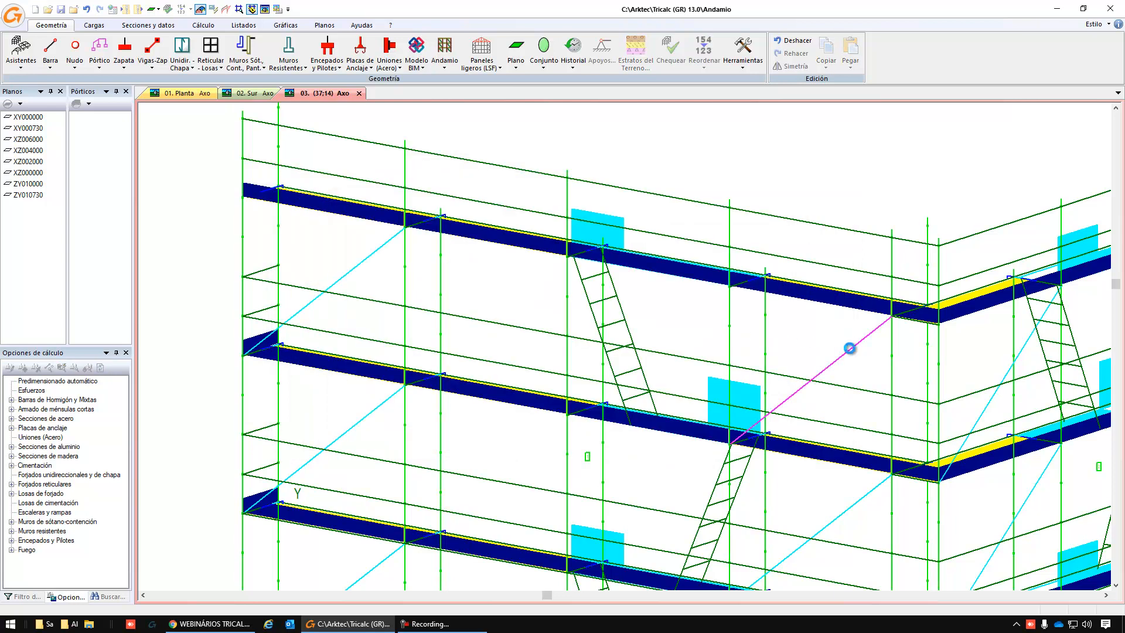
pyautogui.click(849, 348)
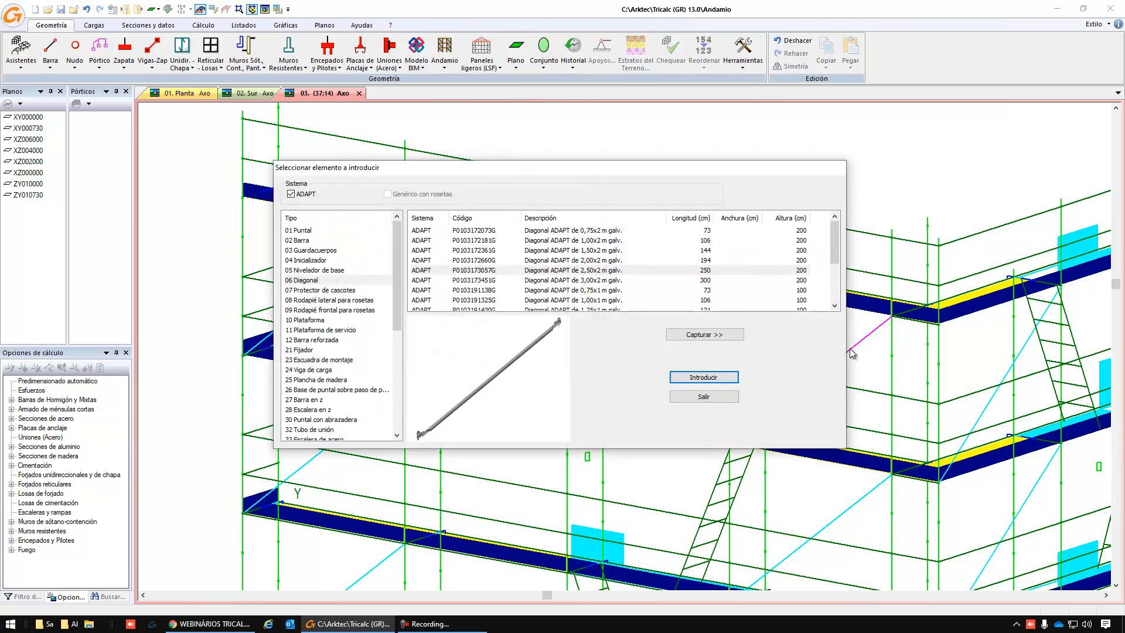
pyautogui.click(300, 280)
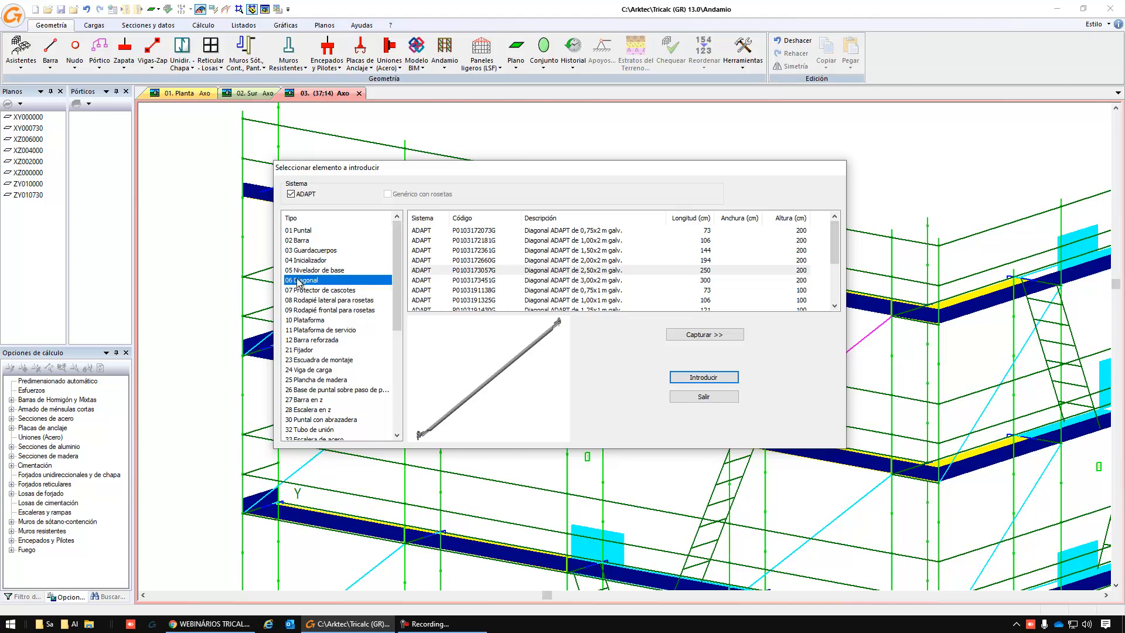
pyautogui.click(597, 270)
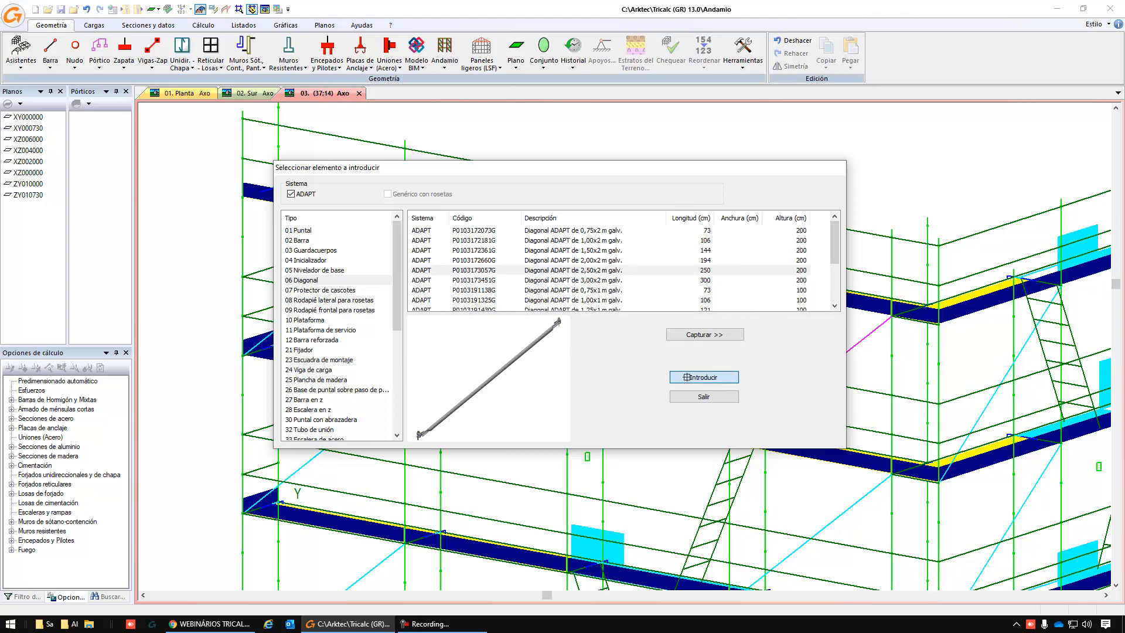
# Insert the diagonal in the first scaffold's second bay, from the third upright's top guardrail node to the second upright's guardrail node one level below.
pyautogui.click(697, 378)
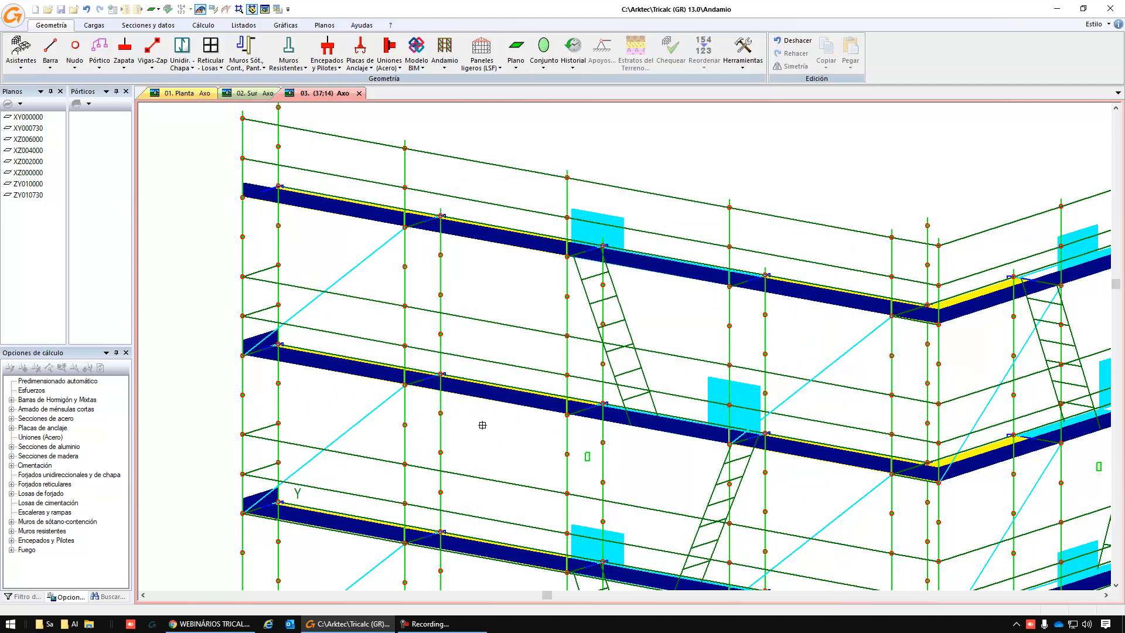
pyautogui.click(567, 176)
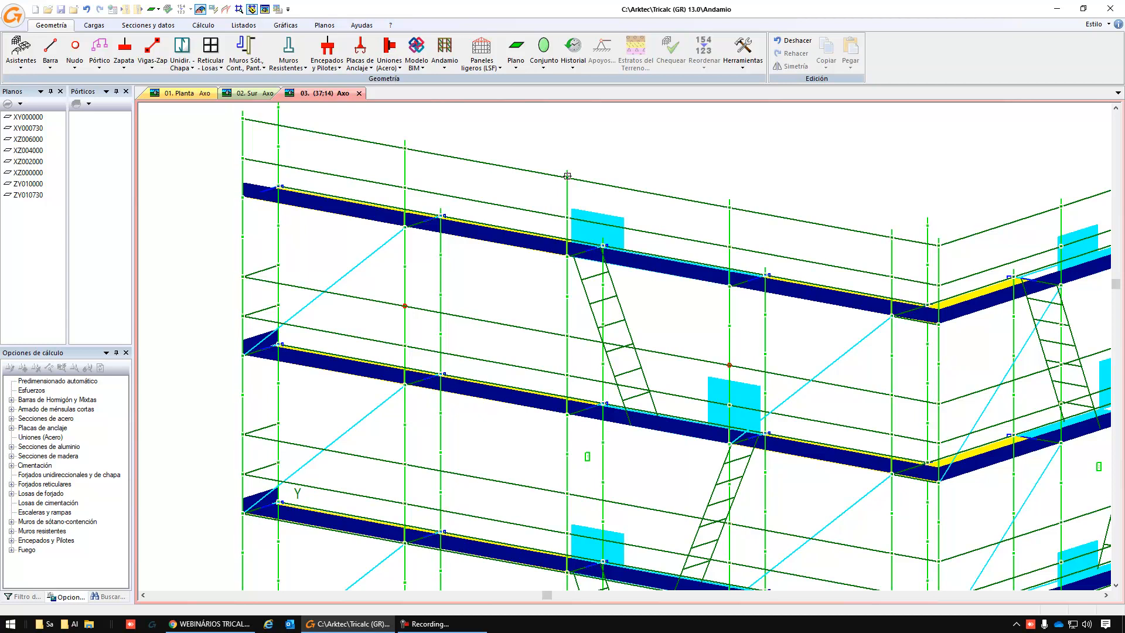
pyautogui.click(405, 305)
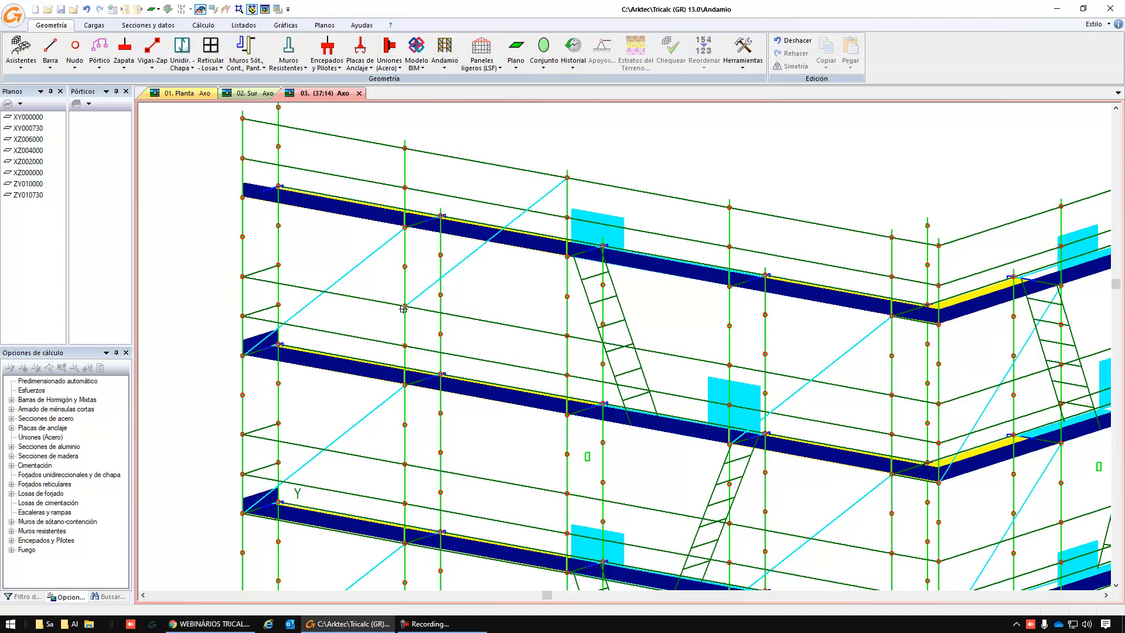
pyautogui.scroll(-2, 507, 297)
pyautogui.scroll(-3, 529, 293)
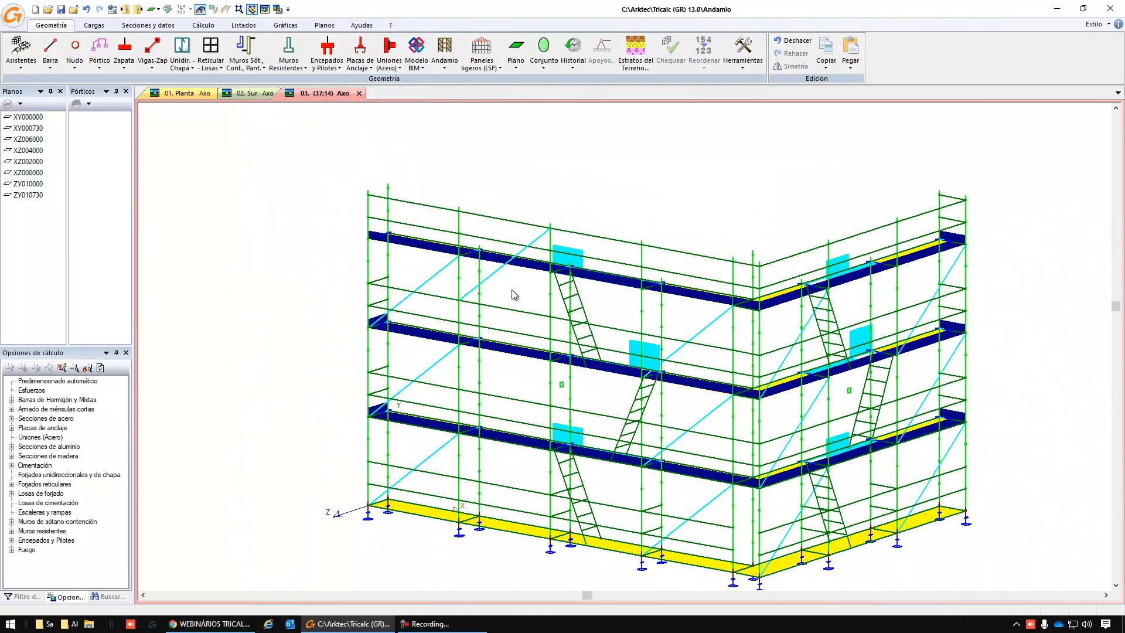
# Copy the top section of the first scaffold's second inner upright, using the node at its lower end as insertion point.
pyautogui.scroll(1, 499, 295)
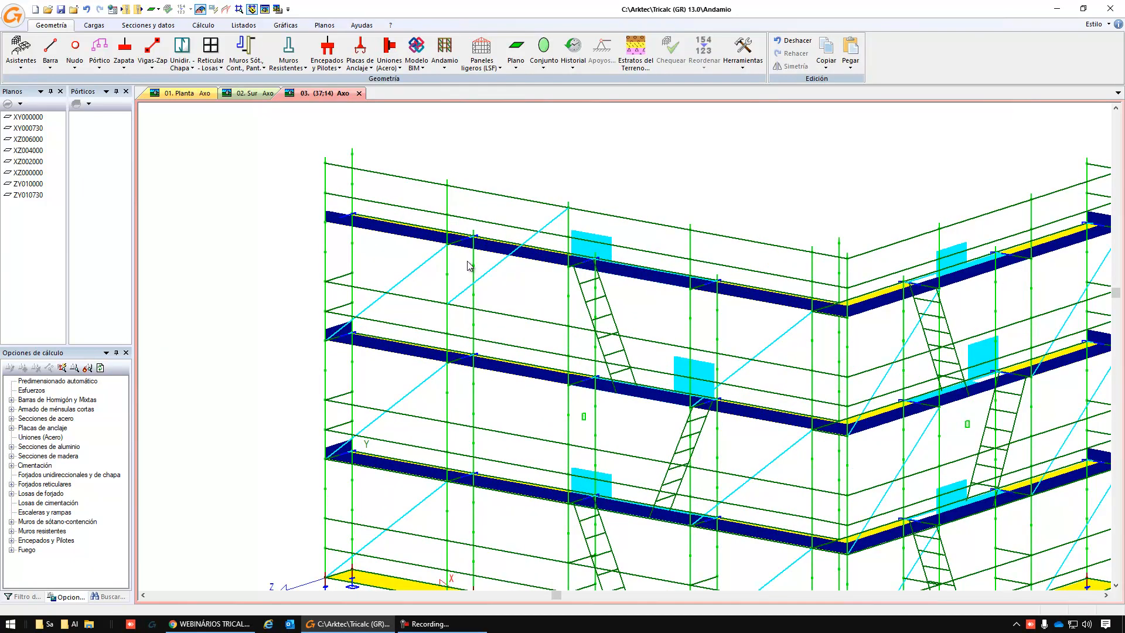
pyautogui.click(824, 54)
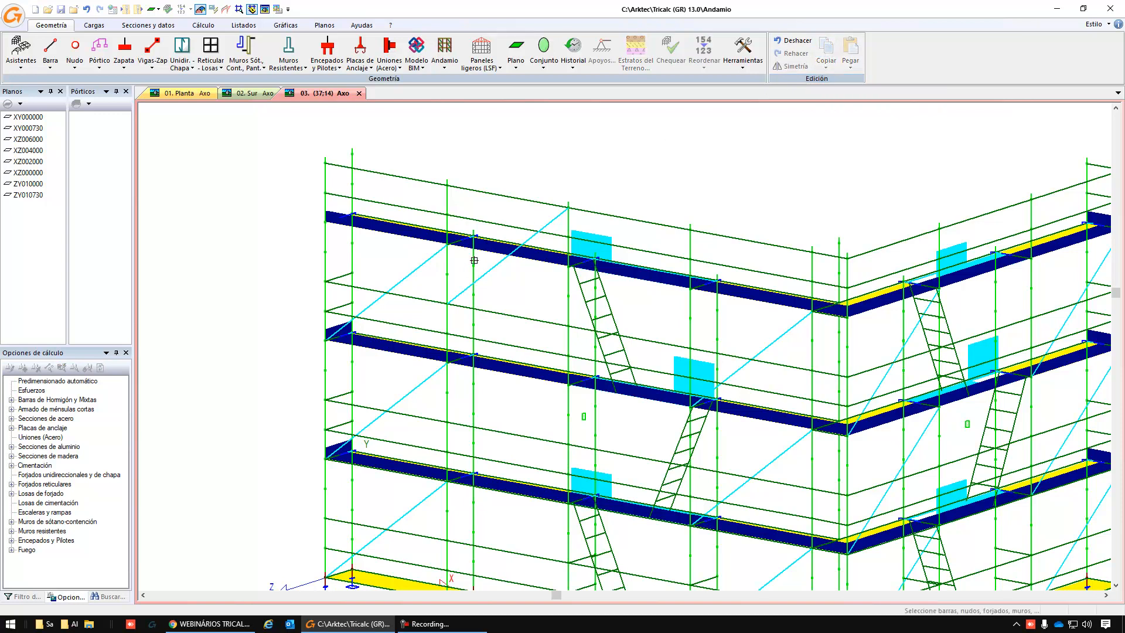
pyautogui.rightClick(478, 342)
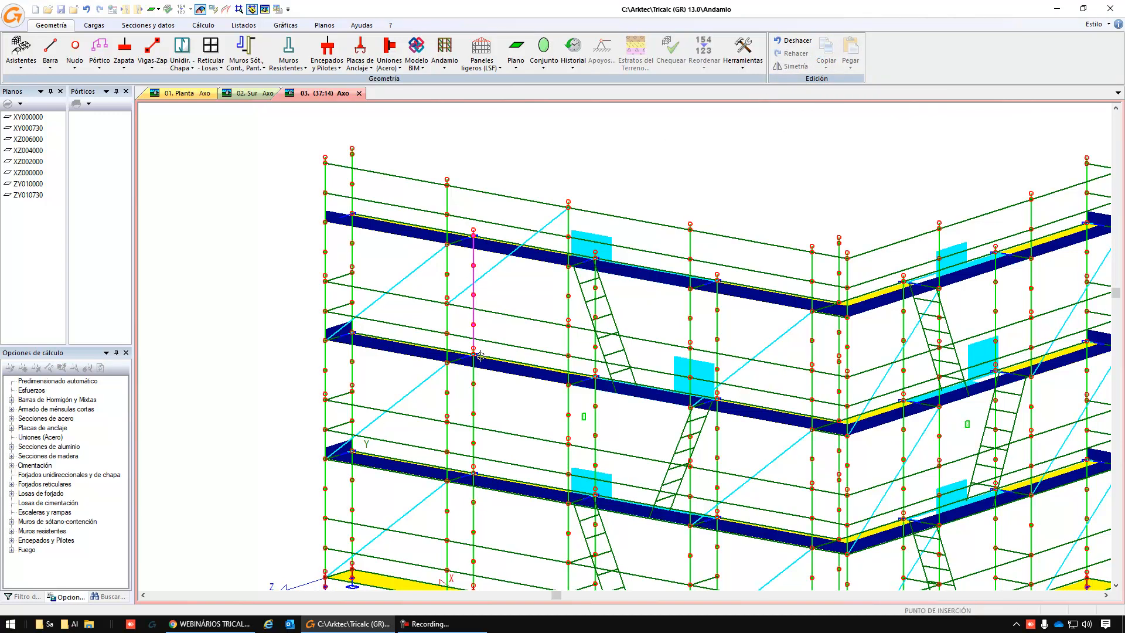
pyautogui.scroll(3, 472, 354)
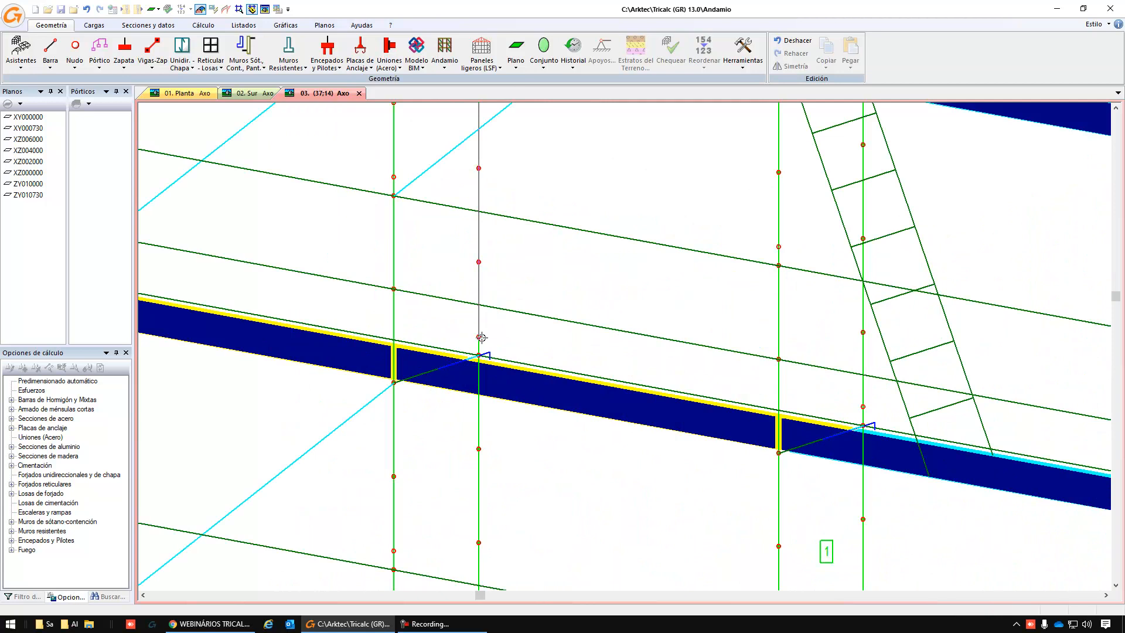
pyautogui.click(479, 337)
pyautogui.click(521, 337)
pyautogui.scroll(-3, 527, 336)
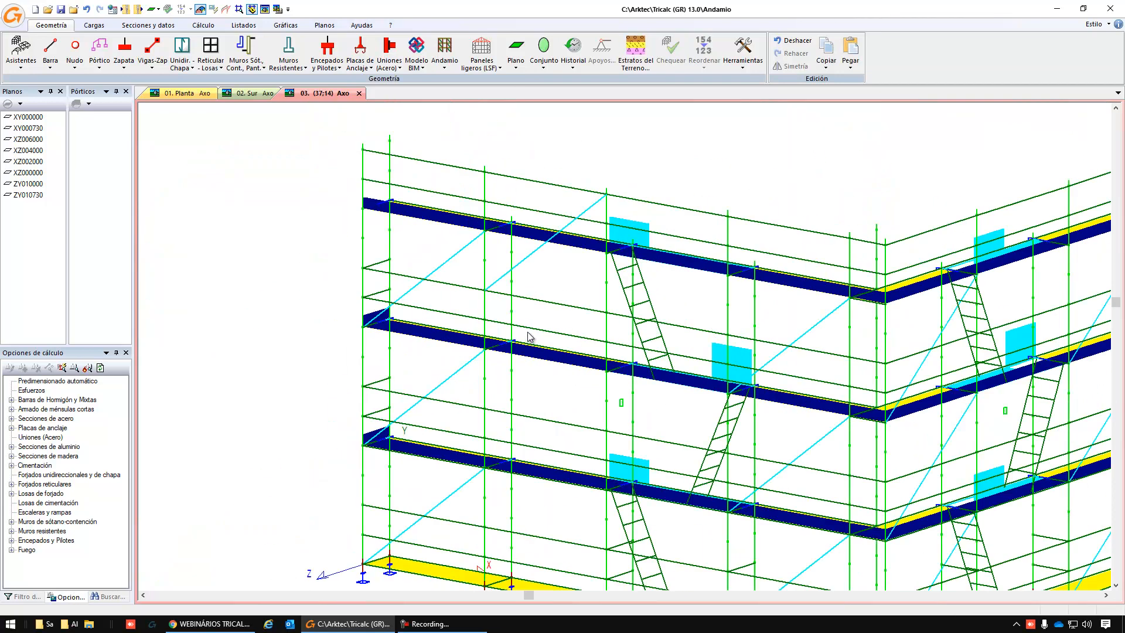
# Paste the copied section onto the top node of the same upright, adding it to existing scaffold 1.
pyautogui.click(850, 52)
pyautogui.scroll(3, 507, 206)
pyautogui.click(529, 252)
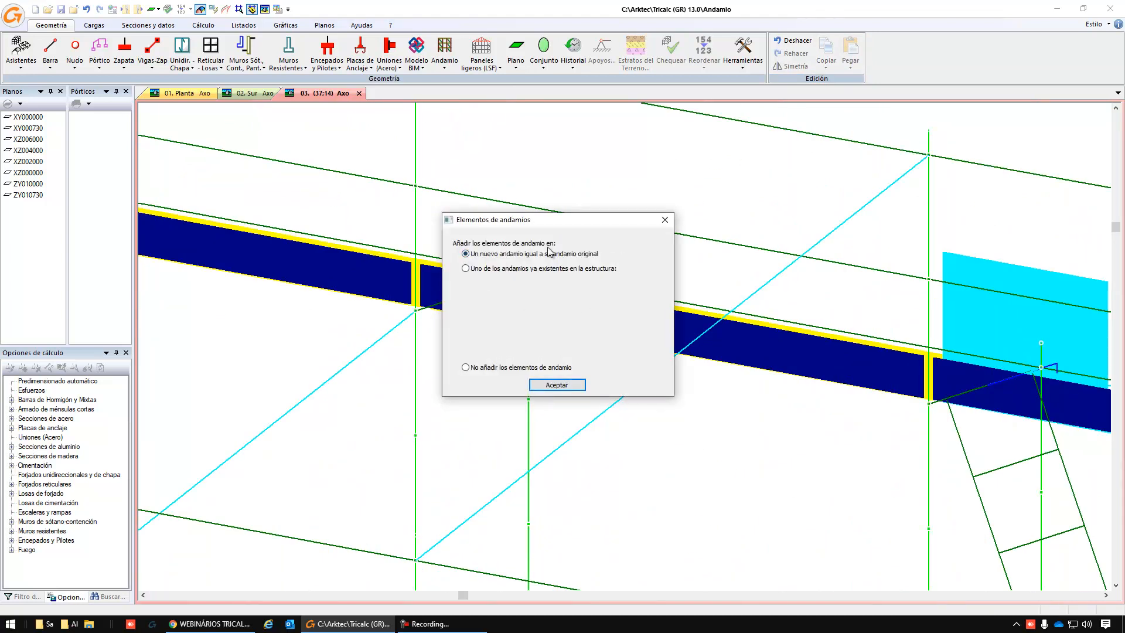
pyautogui.click(534, 271)
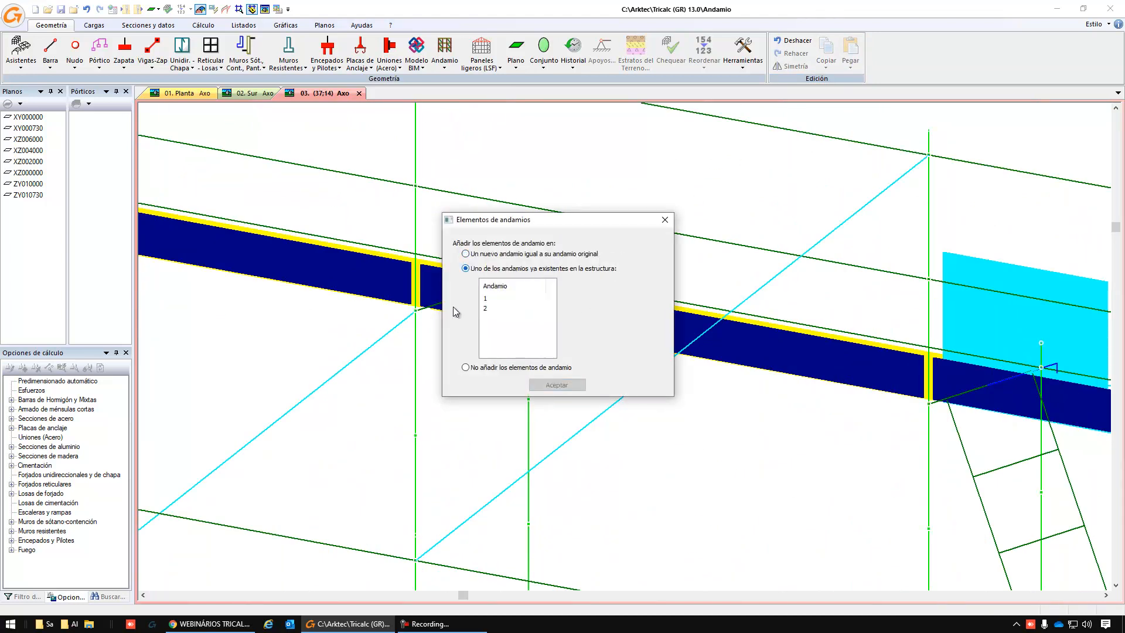
pyautogui.click(490, 300)
pyautogui.click(491, 309)
pyautogui.click(493, 298)
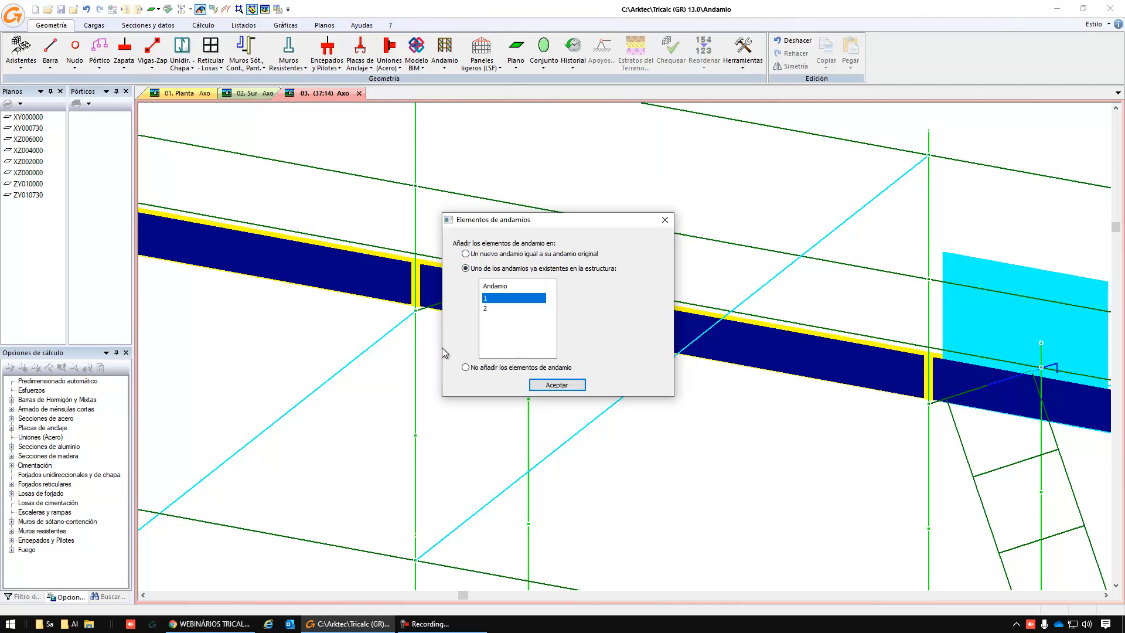
pyautogui.click(542, 386)
# Delete the ladder beneath the top platform of the first scaffold with the scaffold element removal command.
pyautogui.scroll(-5, 551, 381)
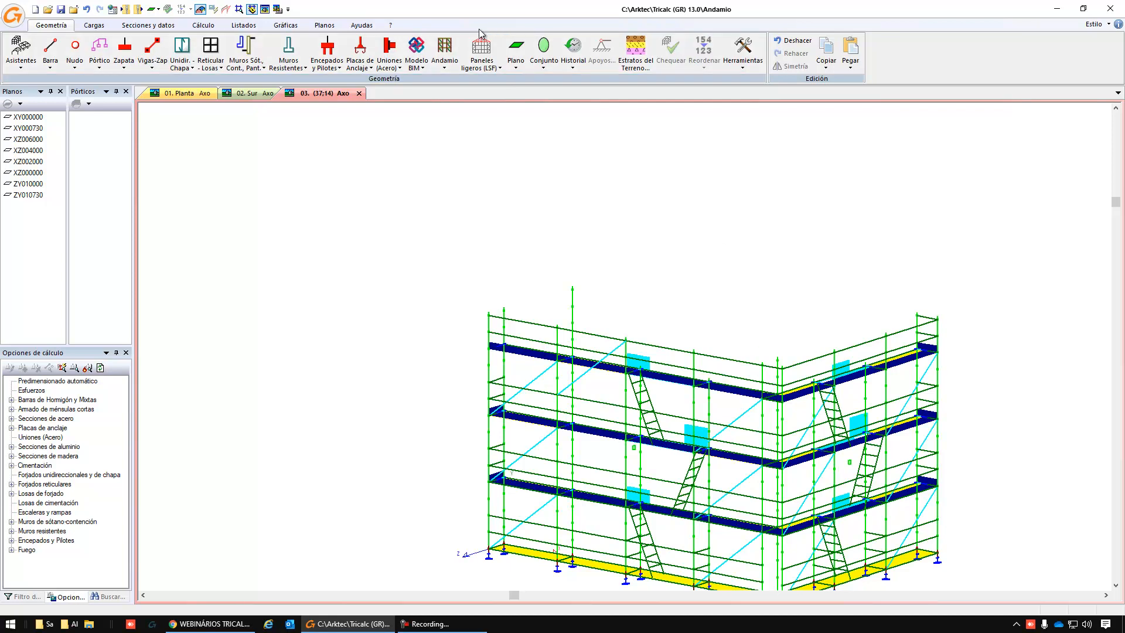
pyautogui.click(445, 55)
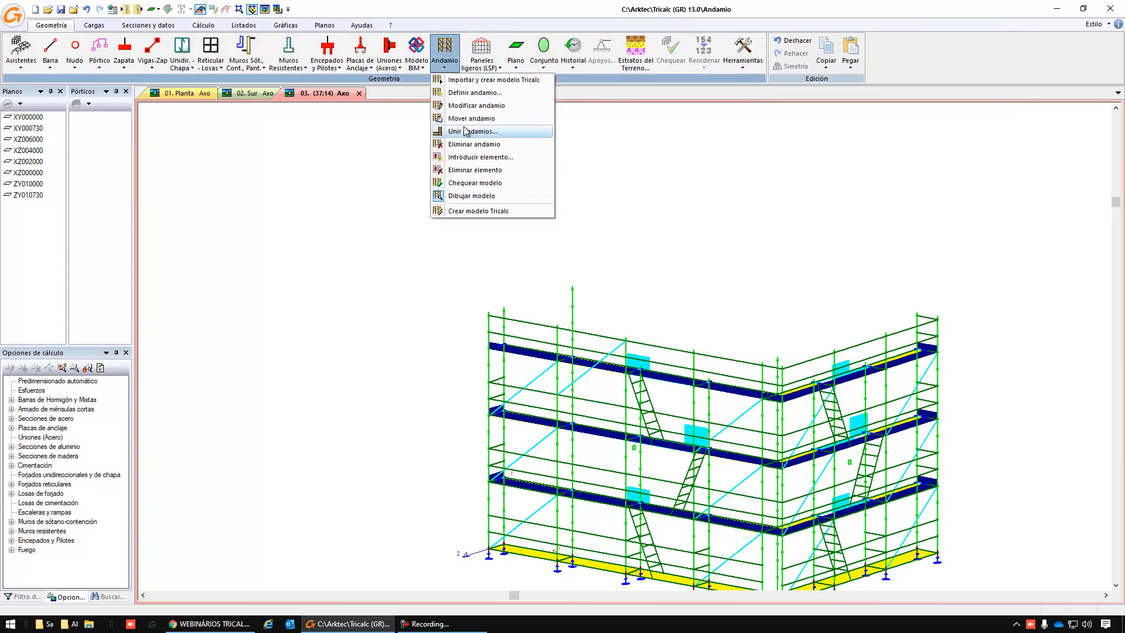
pyautogui.click(476, 170)
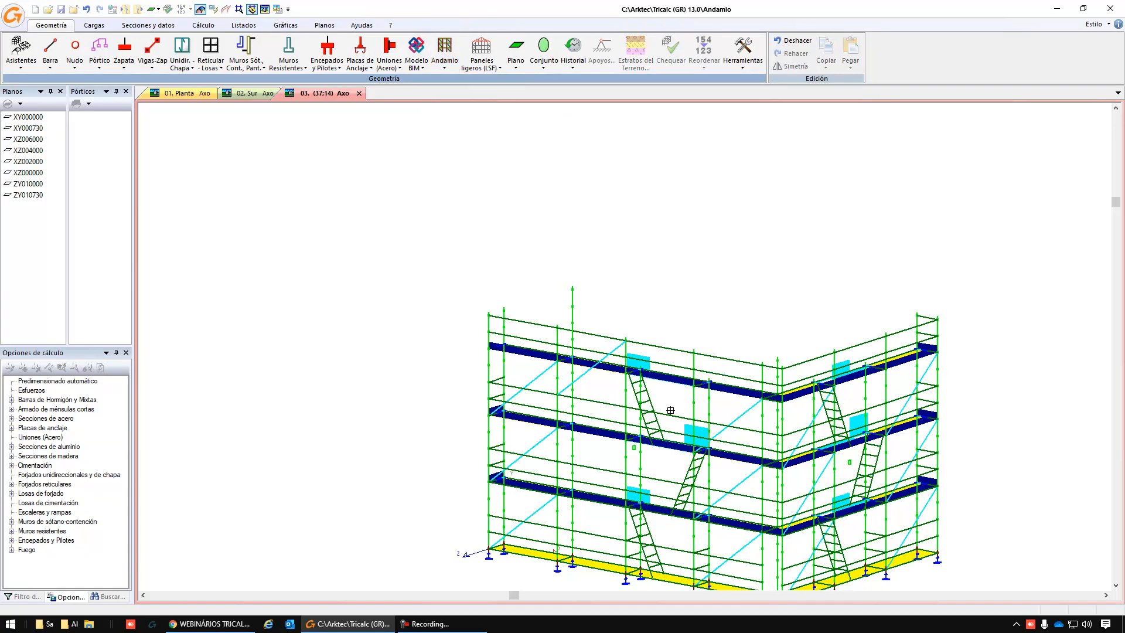
pyautogui.scroll(3, 651, 399)
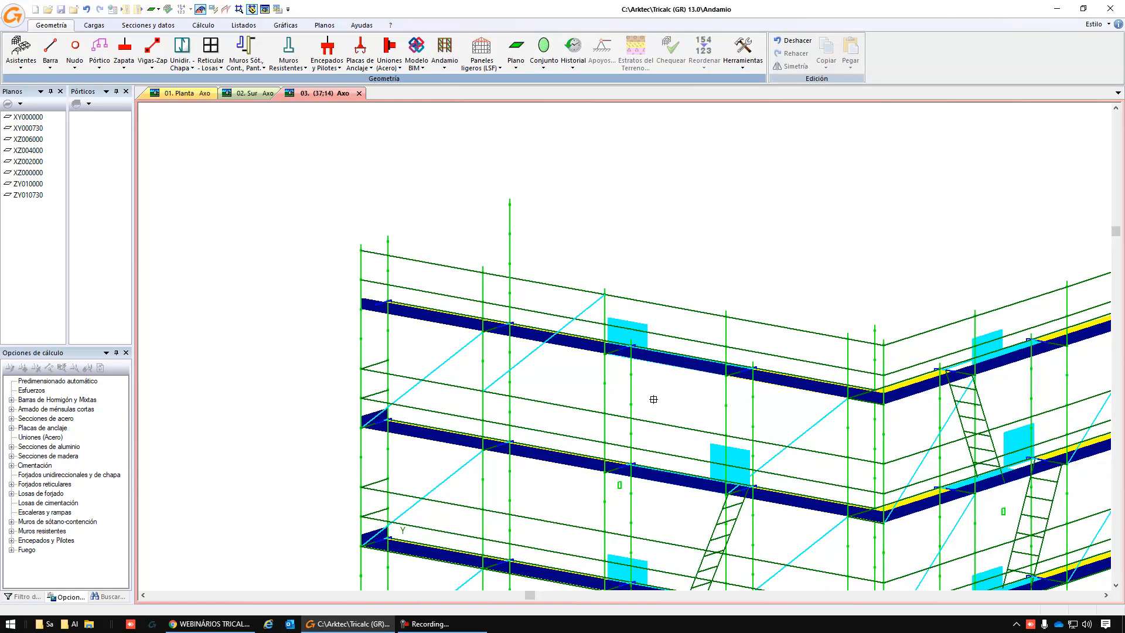
pyautogui.scroll(-5, 653, 399)
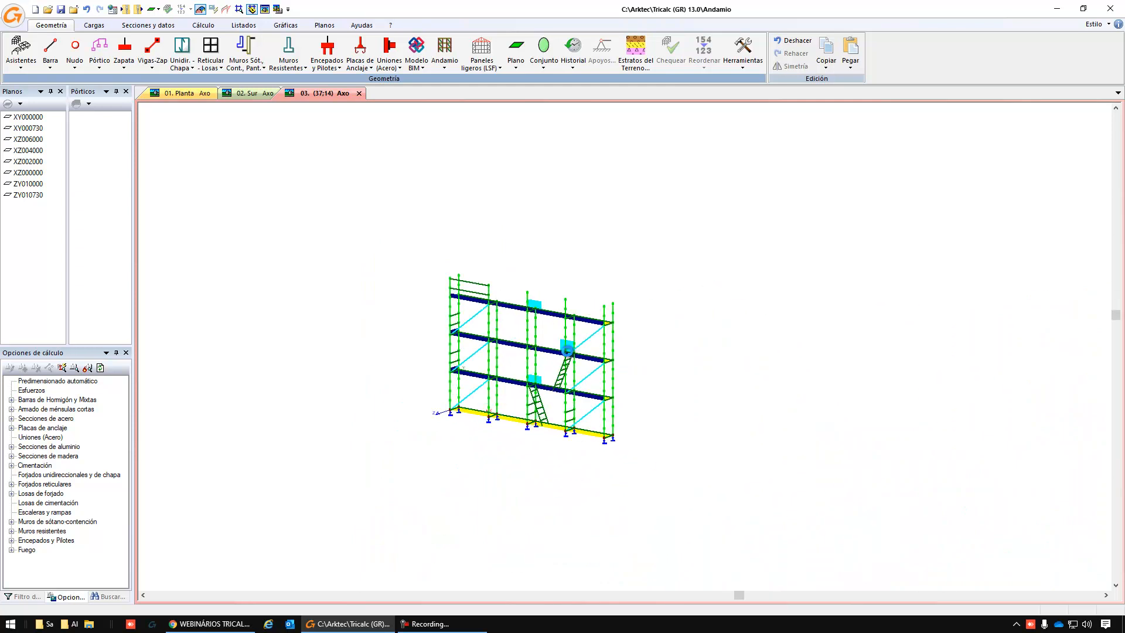
pyautogui.click(444, 62)
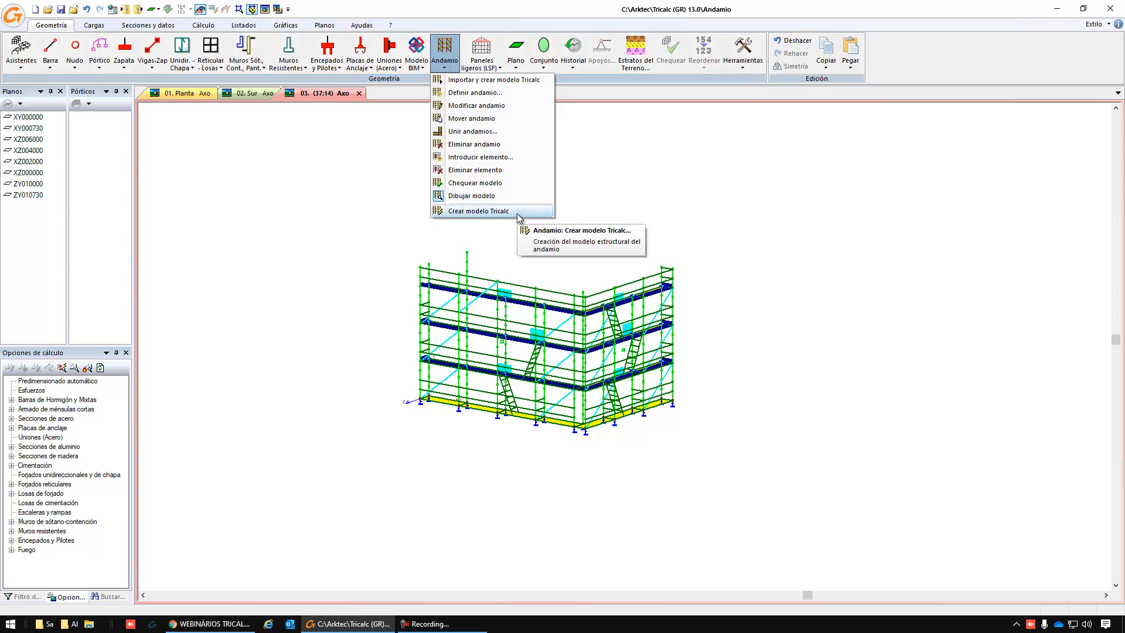
pyautogui.click(644, 216)
pyautogui.scroll(2, 504, 420)
pyautogui.moveTo(542, 480); pyautogui.dragTo(516, 515, button='middle')
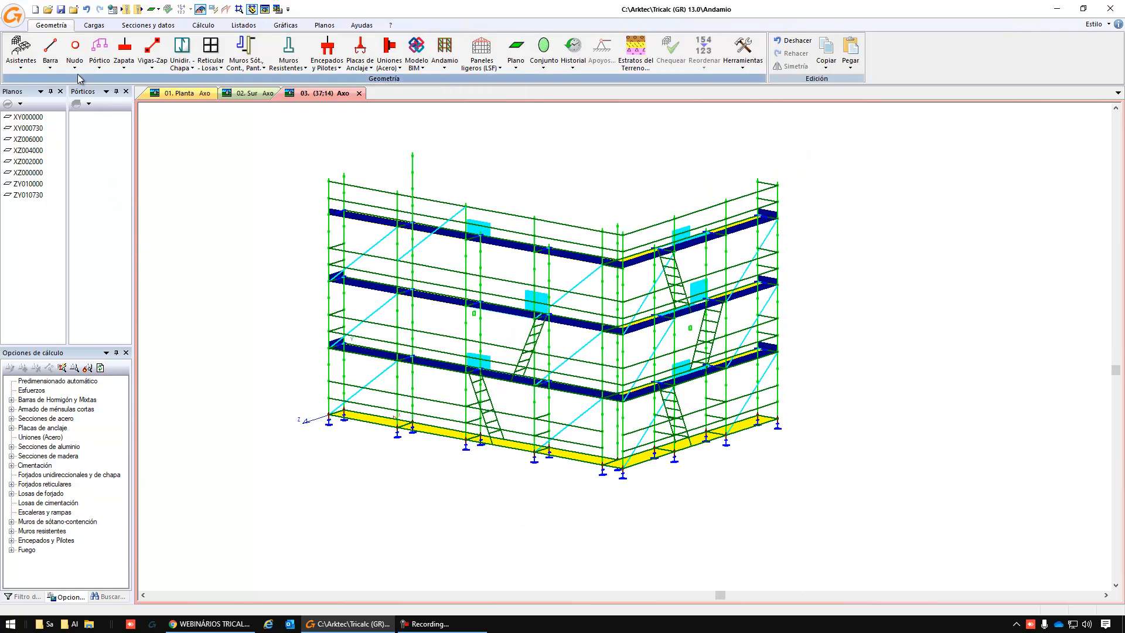
# Set the design code in the preferences to Eurocódigos Estructurales, Genéricos.
pyautogui.click(13, 15)
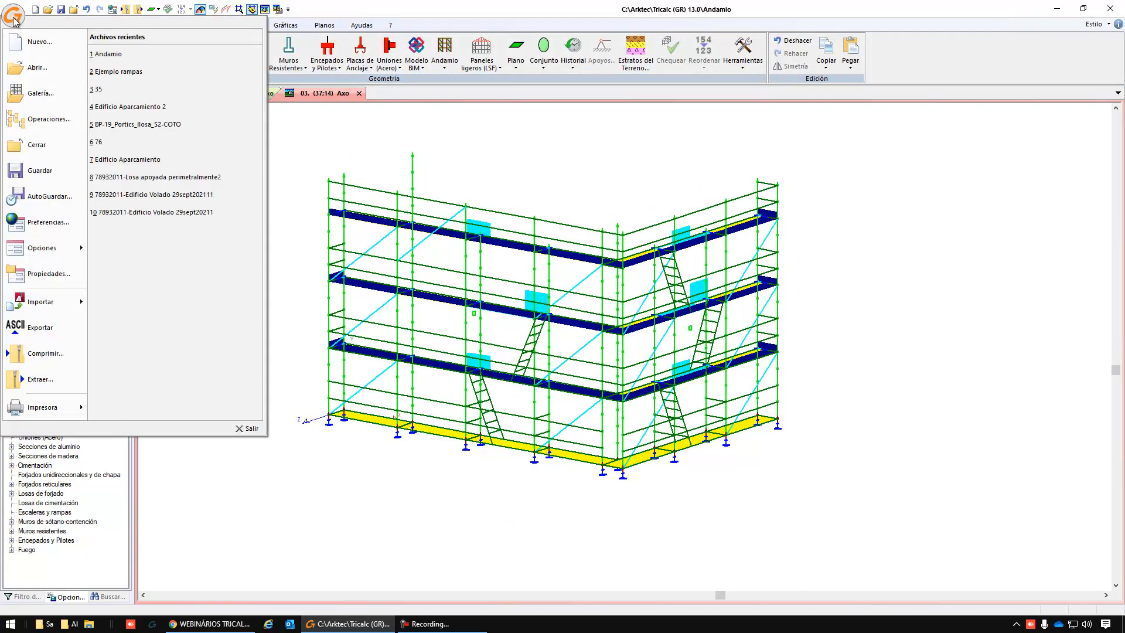
pyautogui.click(58, 222)
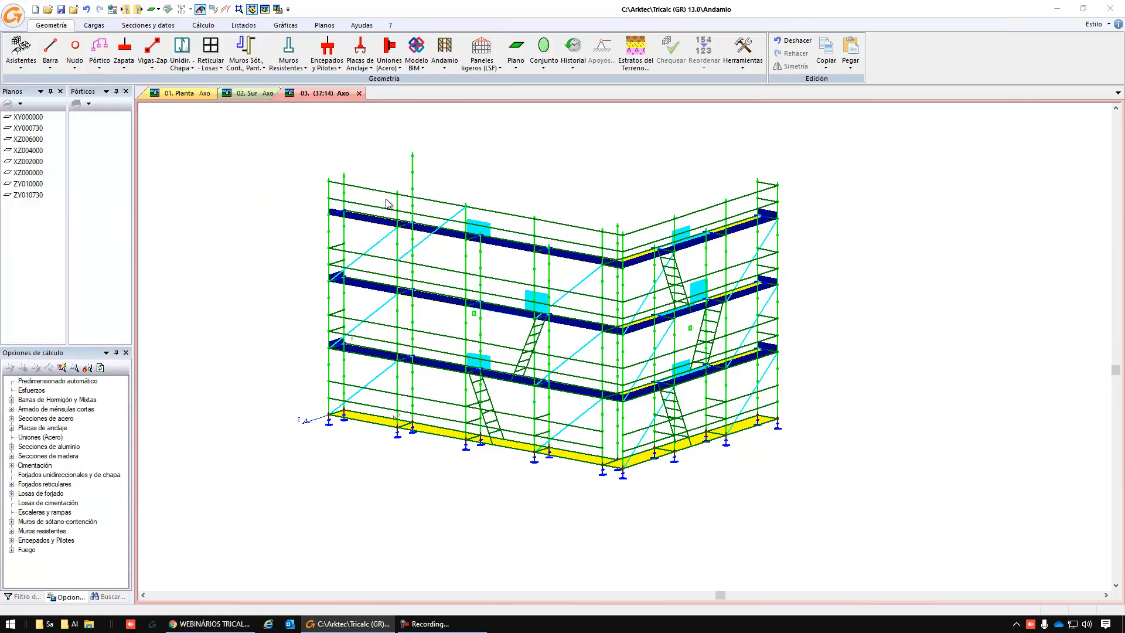
pyautogui.click(480, 139)
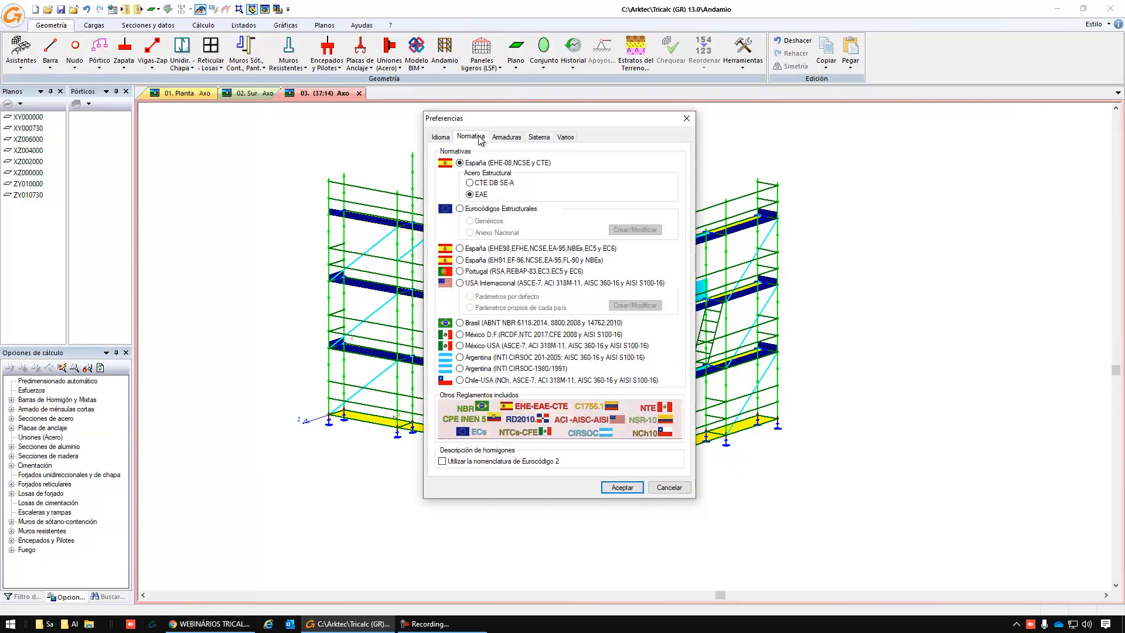
pyautogui.click(489, 210)
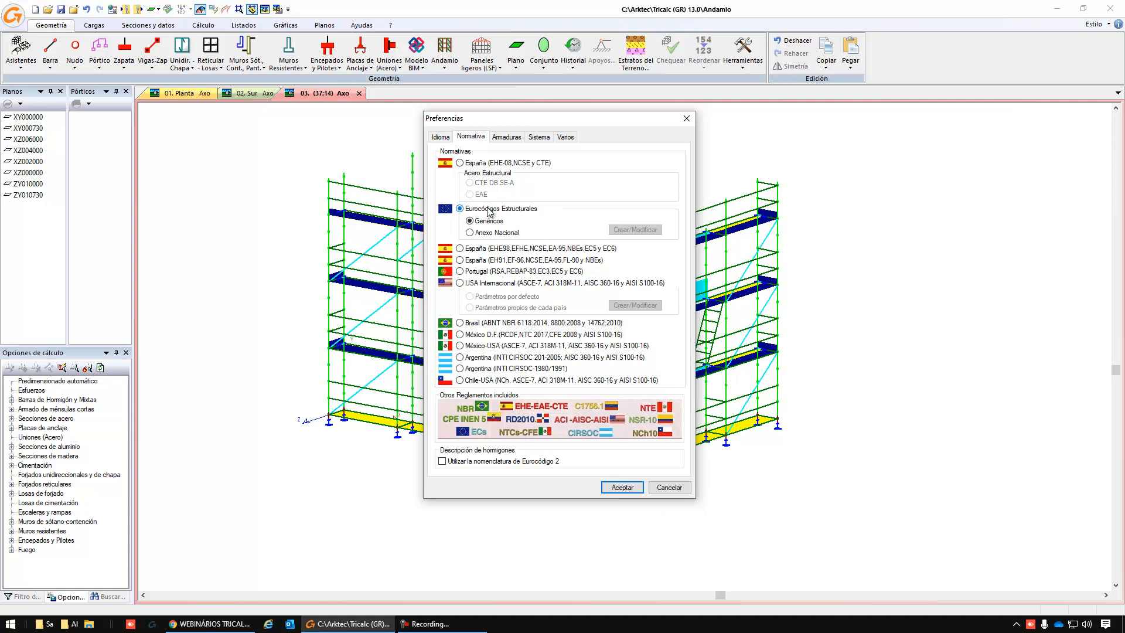
pyautogui.click(633, 487)
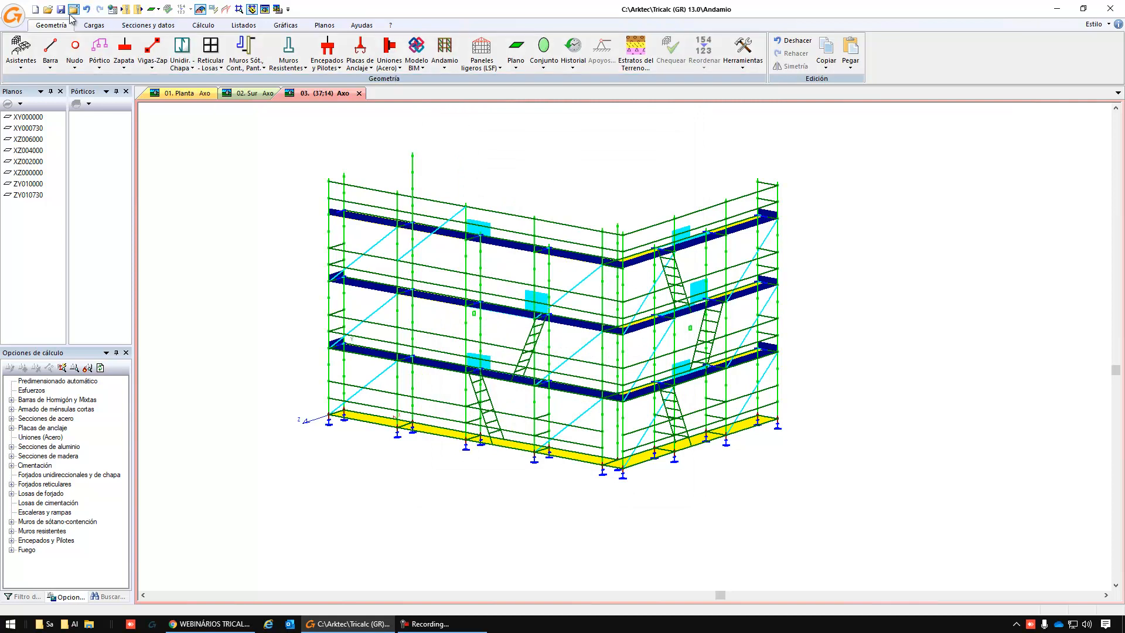
# Set the load combinations to Explícitas and select the UNE EN 12811-1 Andamios group from the combinations library.
pyautogui.click(91, 26)
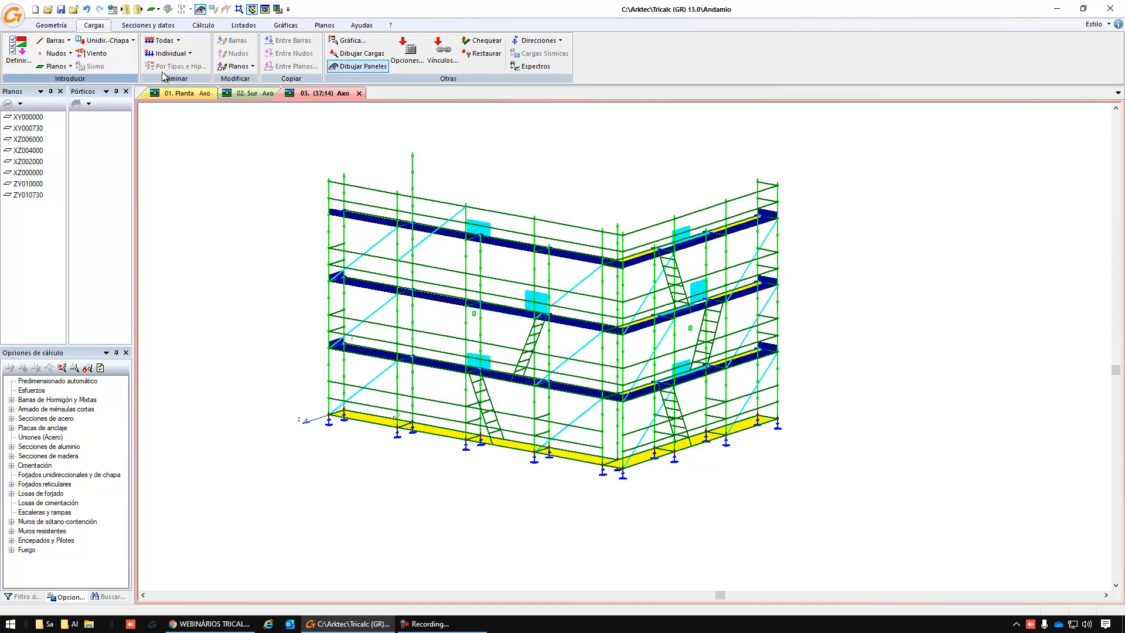
pyautogui.click(415, 55)
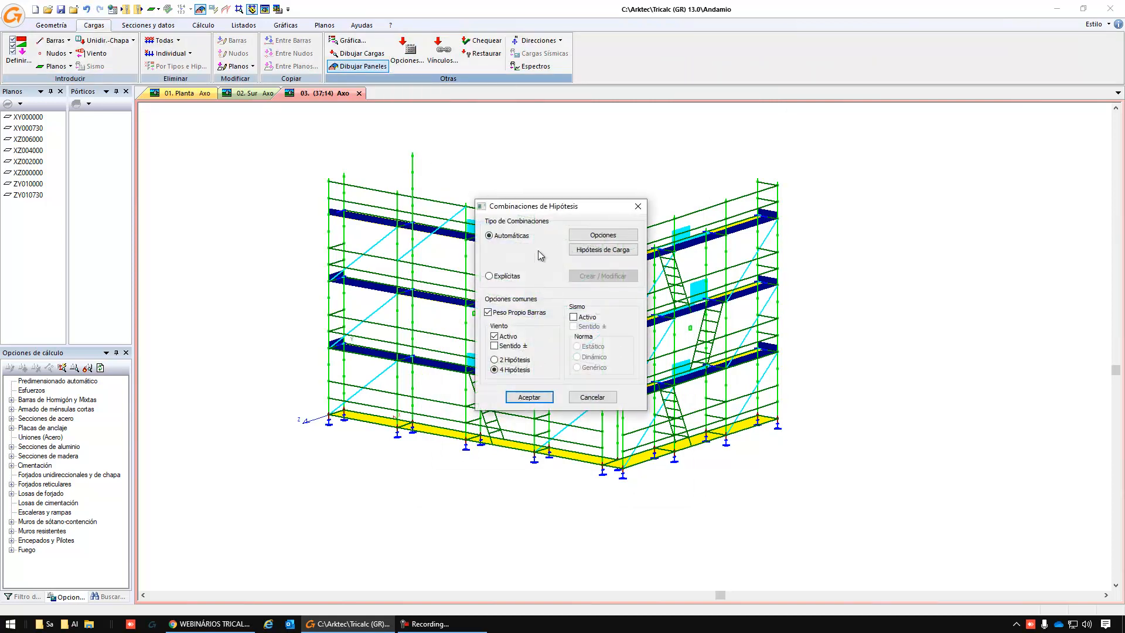
pyautogui.click(507, 277)
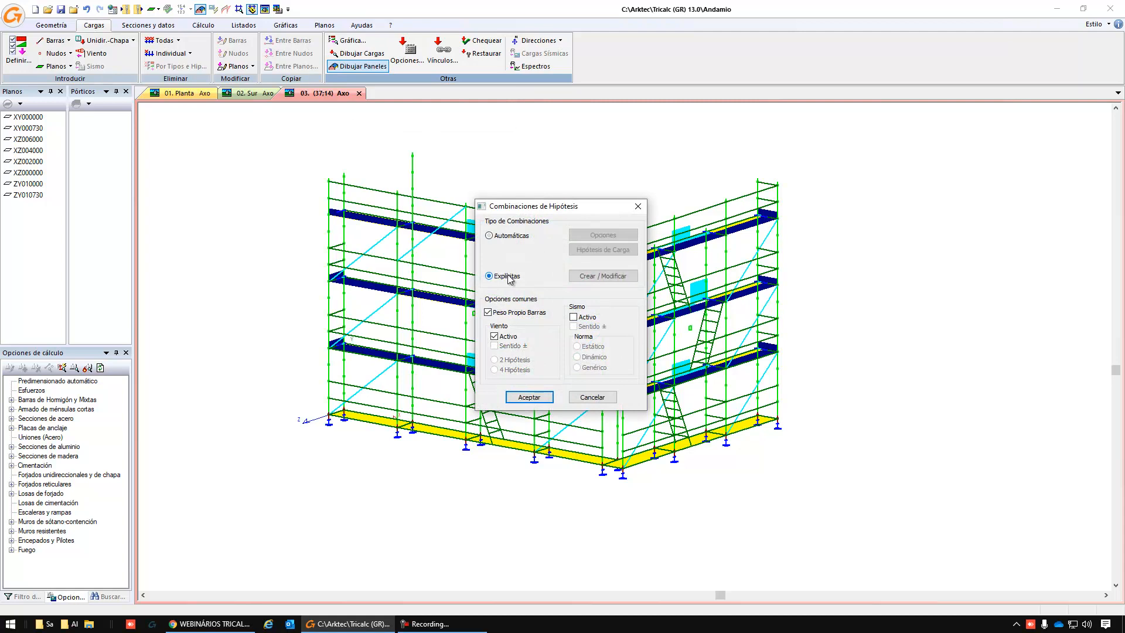
pyautogui.click(611, 273)
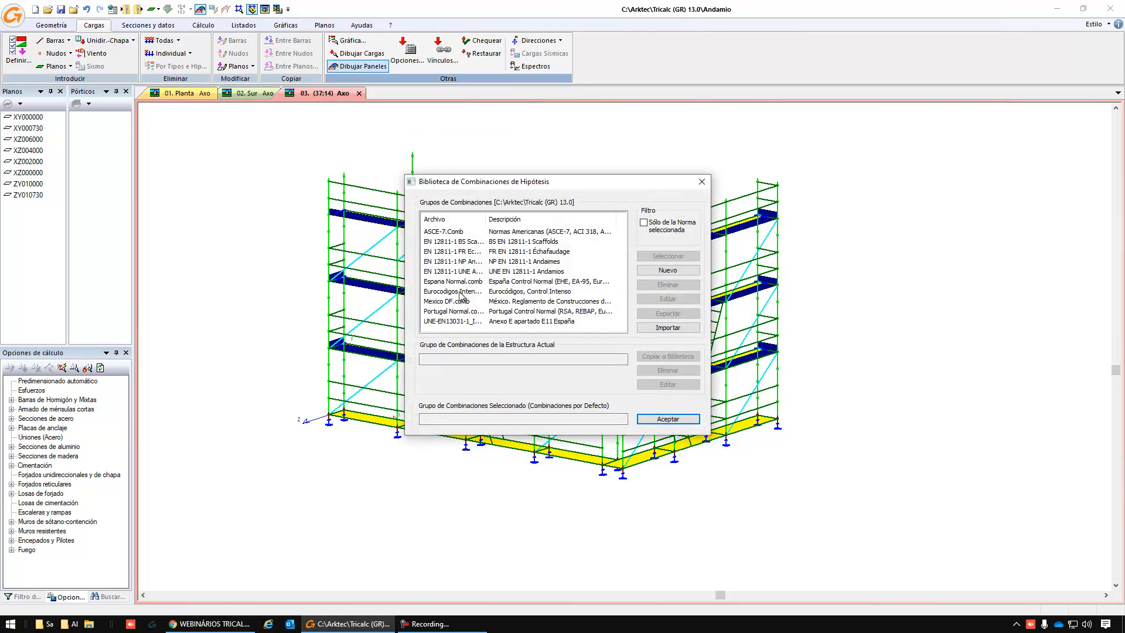
pyautogui.click(443, 274)
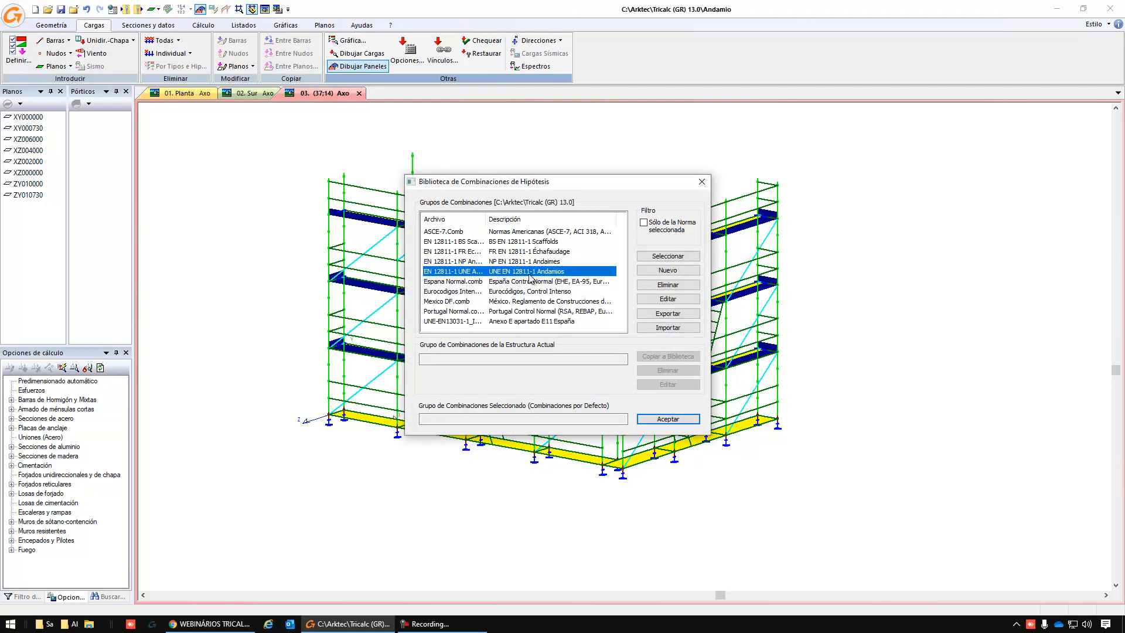
pyautogui.click(660, 259)
pyautogui.click(662, 420)
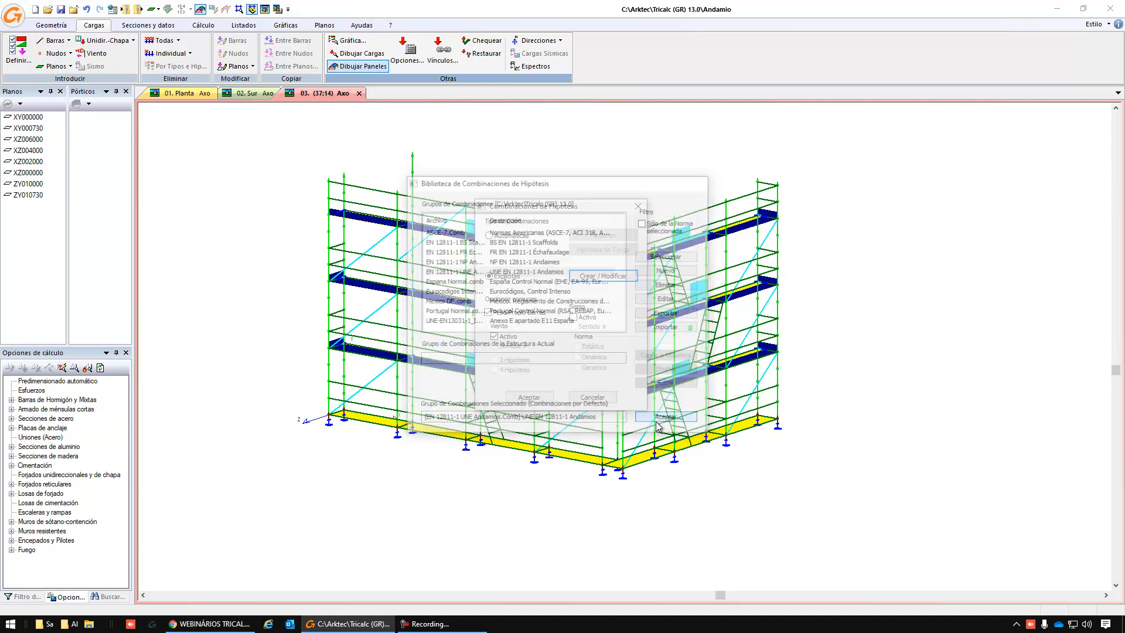
pyautogui.click(530, 397)
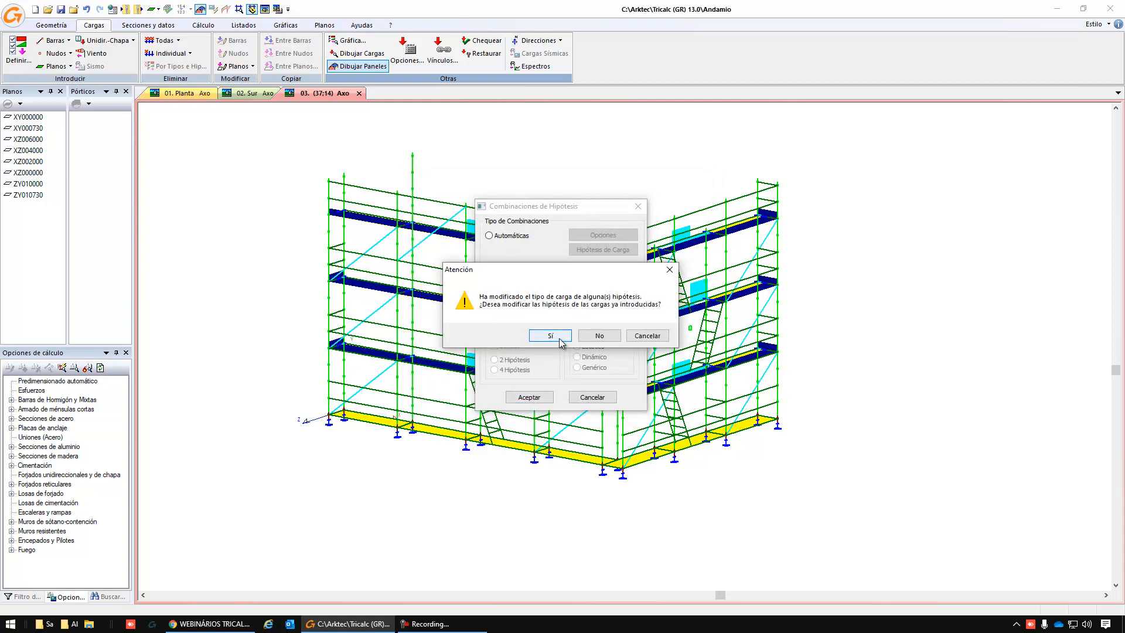
# Agree to modify the hypotheses of the loads already entered, review the proposed correspondence list and accept it.
pyautogui.click(559, 341)
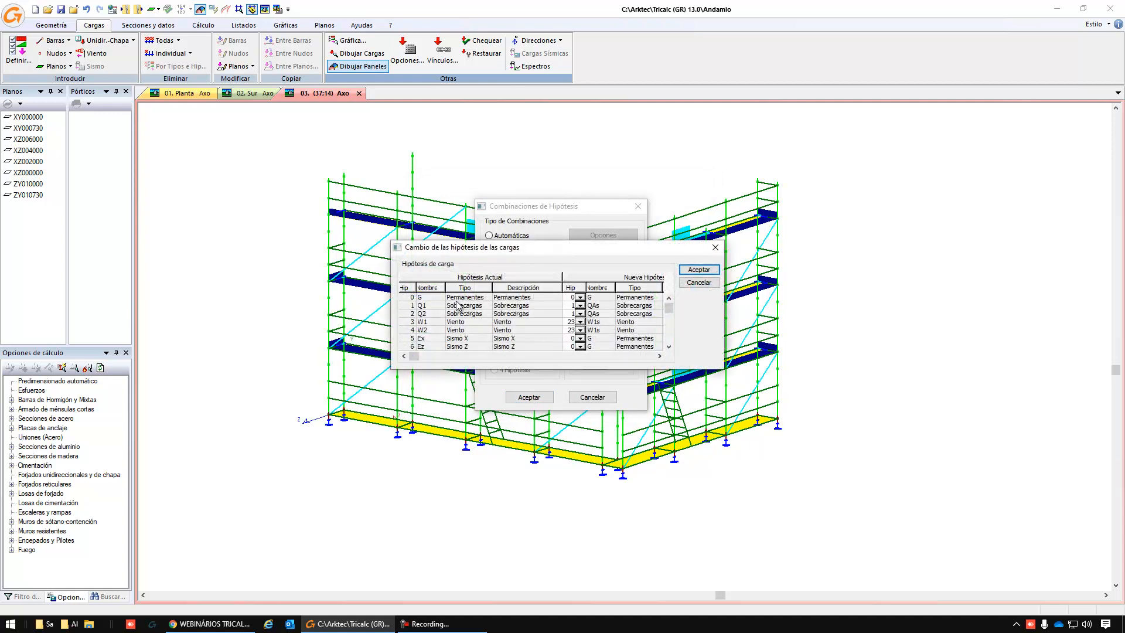
pyautogui.click(668, 346)
pyautogui.click(669, 347)
pyautogui.click(669, 346)
pyautogui.click(699, 270)
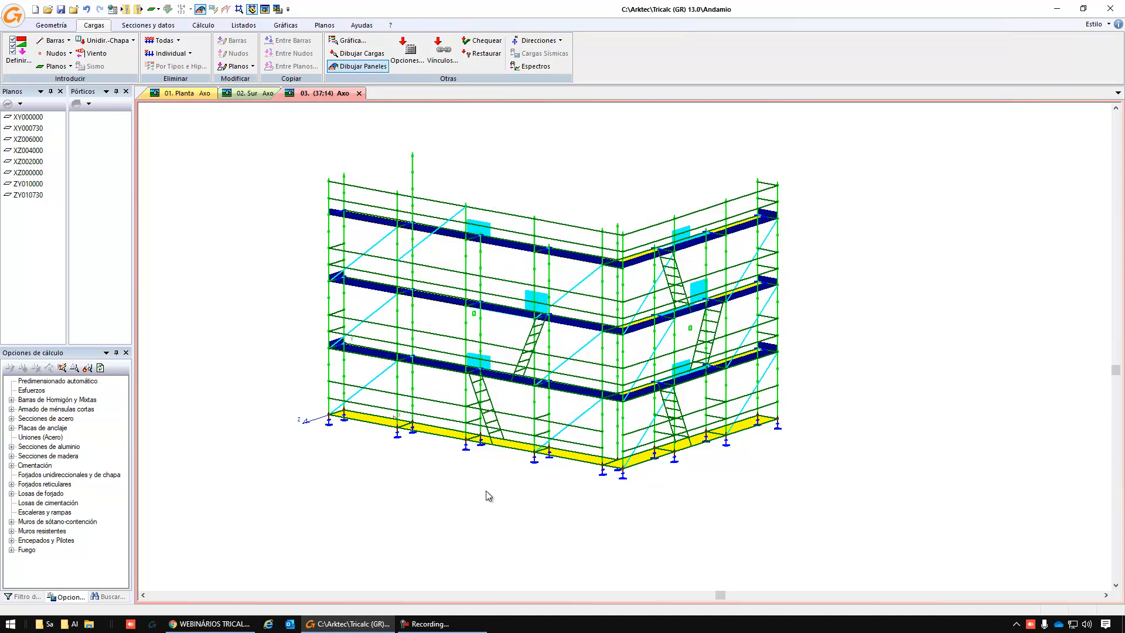
# Start creating the Tricalc model from the scaffolds and open the work platform load values for scaffold 1.
pyautogui.click(51, 25)
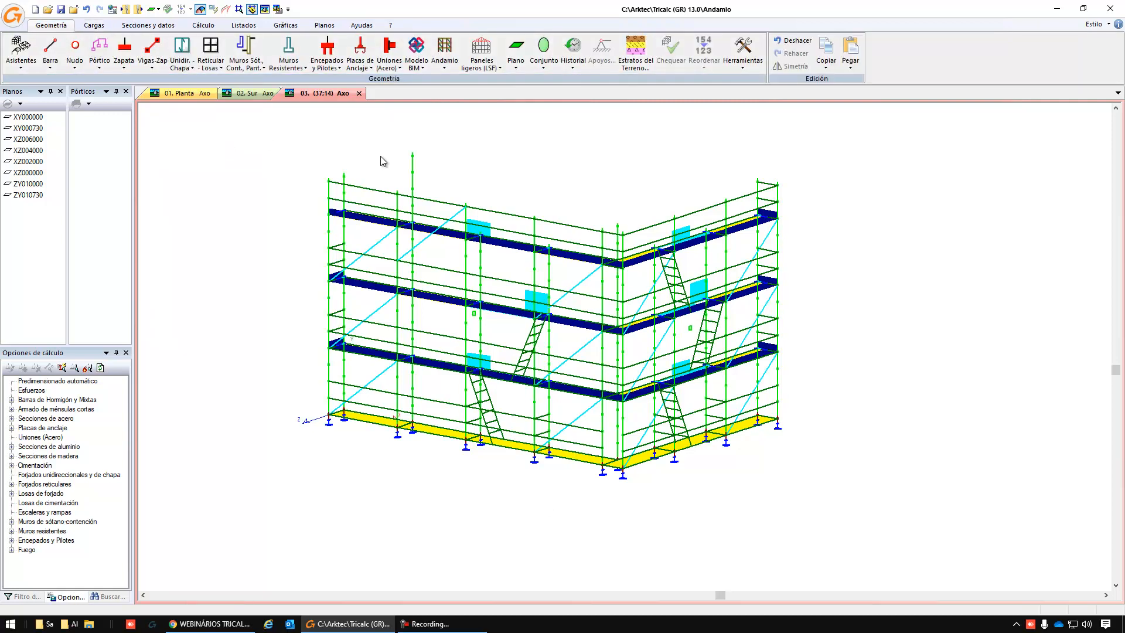
pyautogui.click(447, 55)
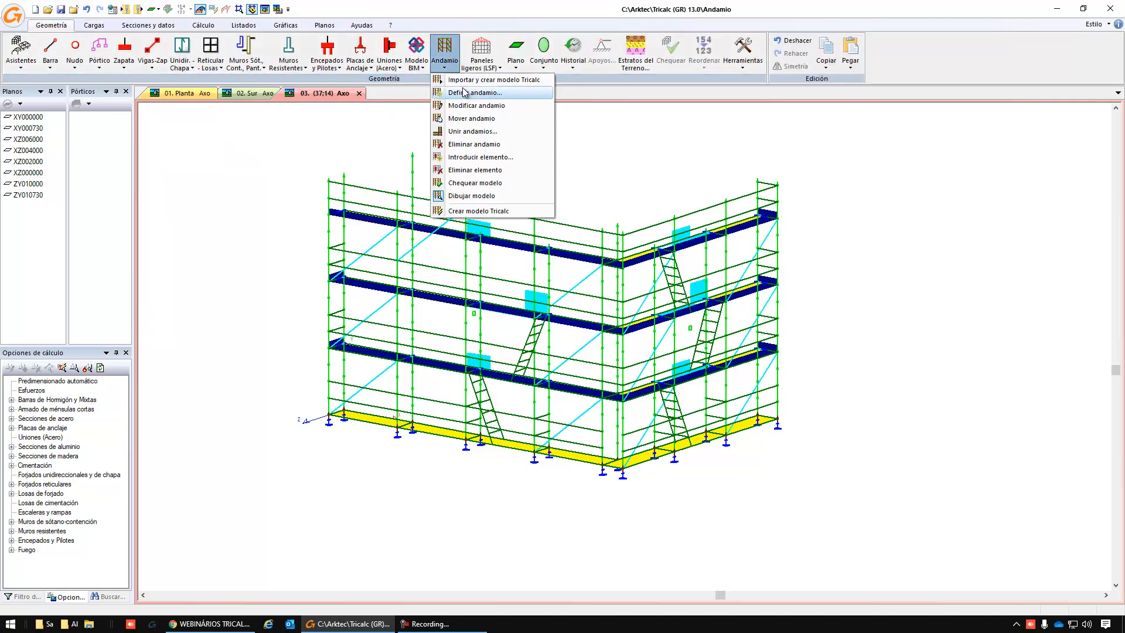
pyautogui.click(481, 213)
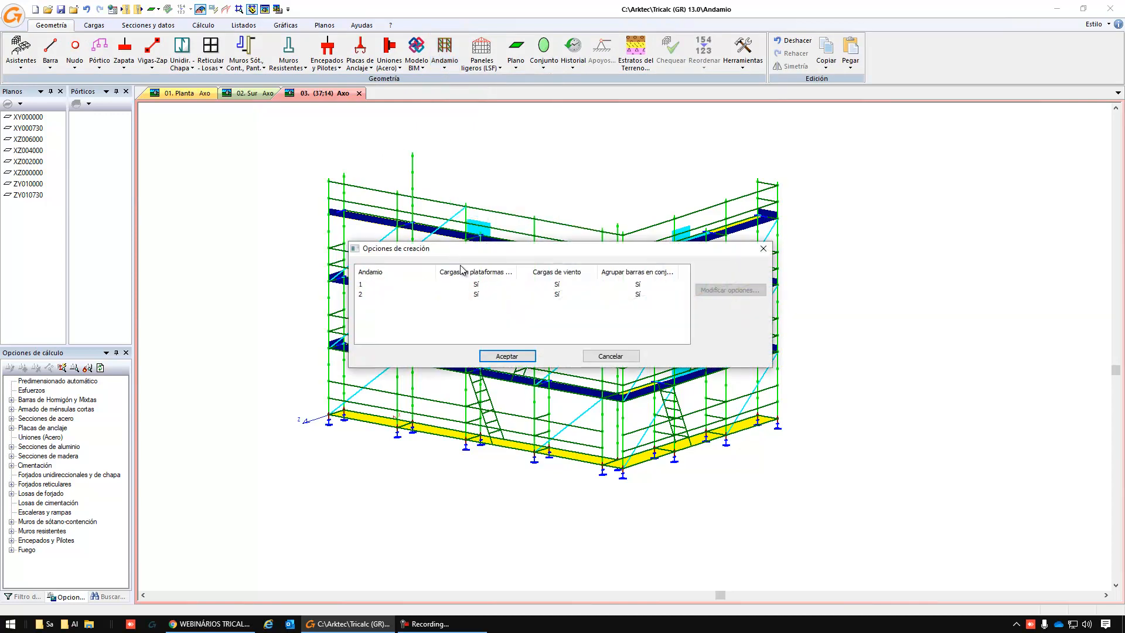
pyautogui.click(376, 286)
pyautogui.click(365, 295)
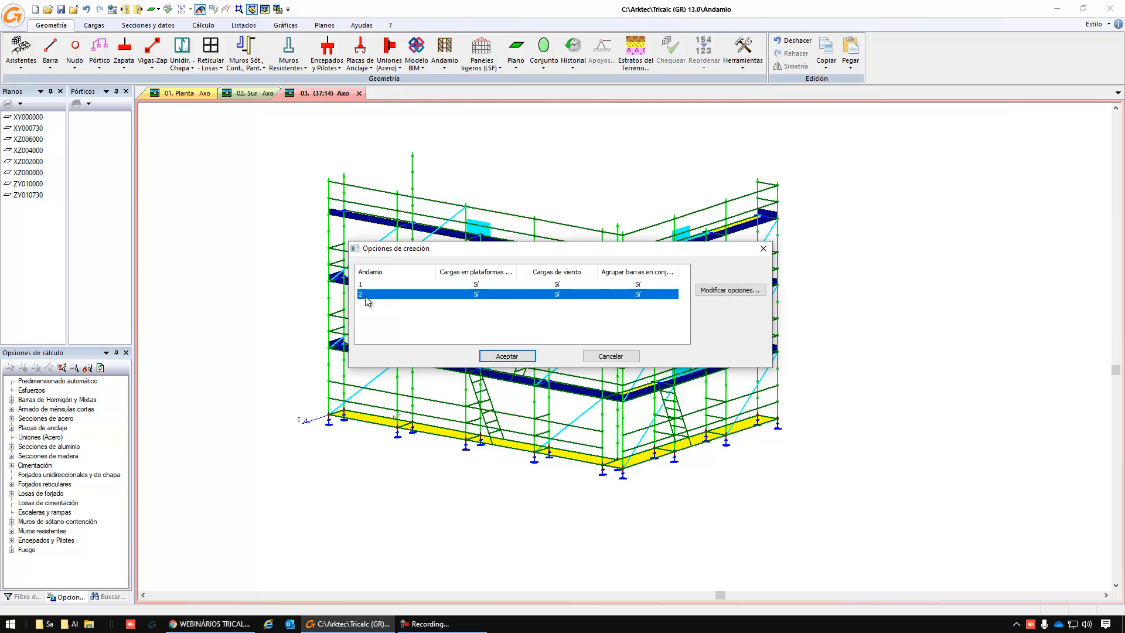
pyautogui.click(485, 285)
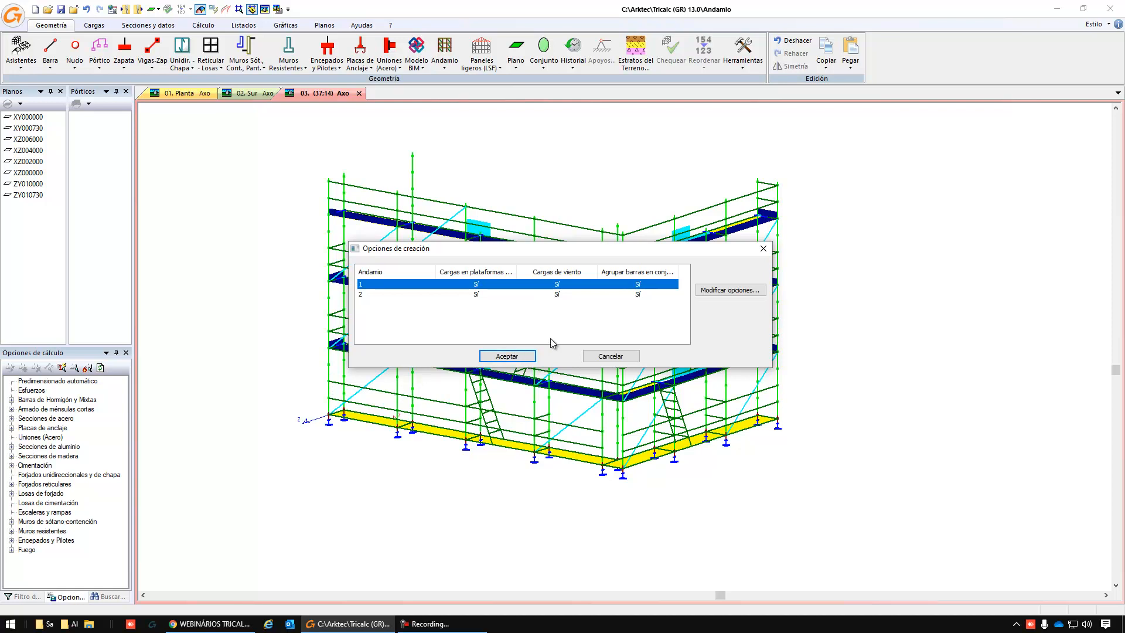
pyautogui.click(717, 291)
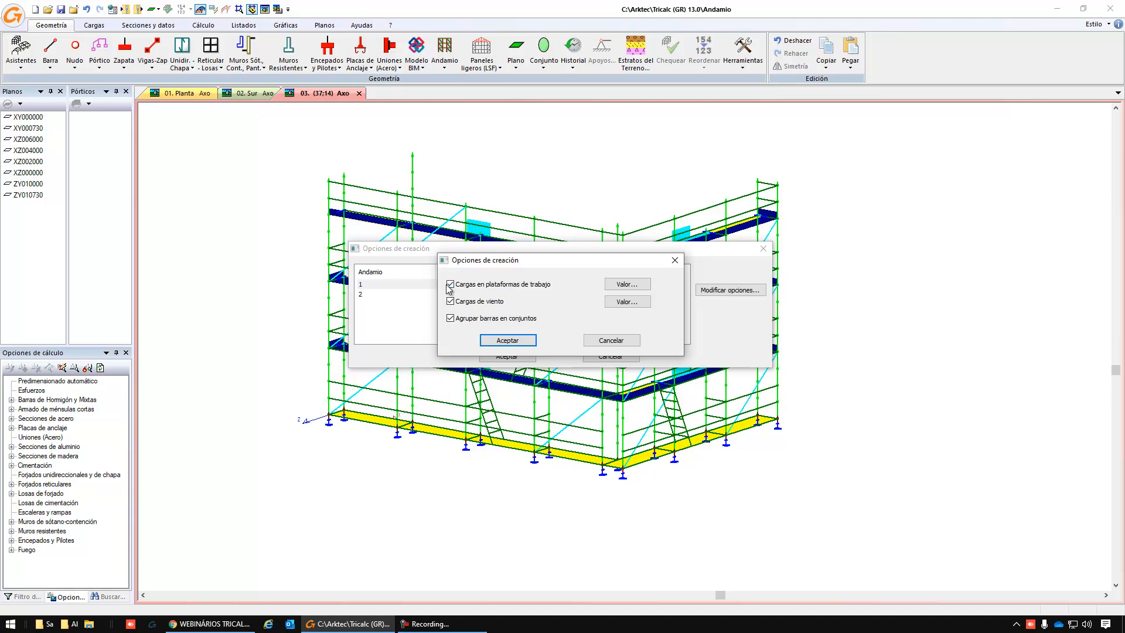
pyautogui.click(637, 285)
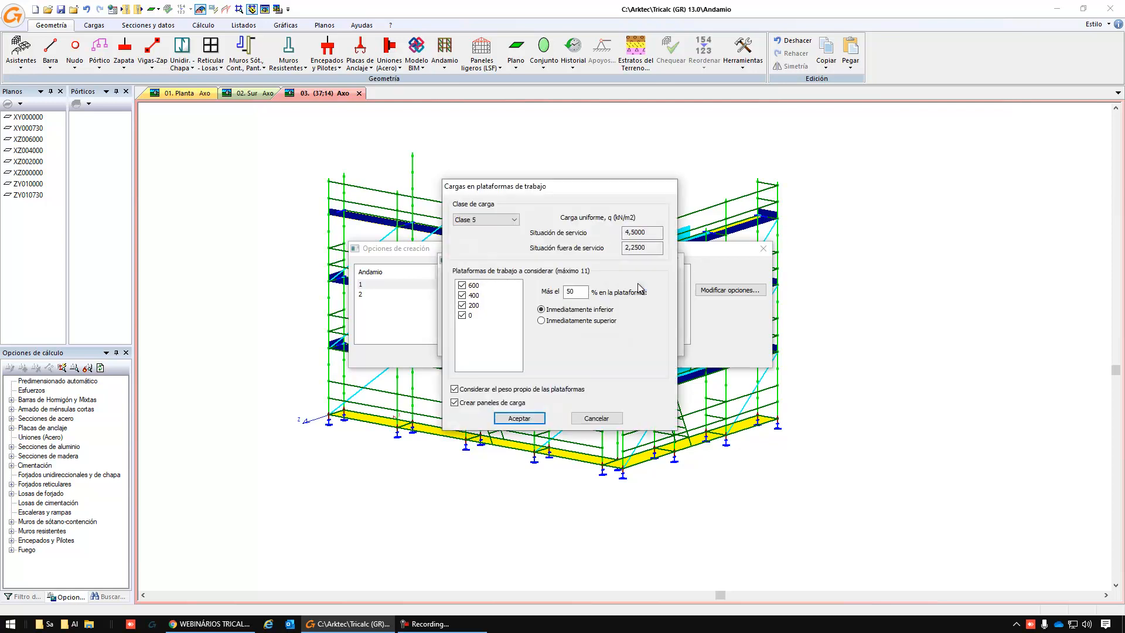
# Try load classes Clase 2 and Clase 1 for scaffold 1's platforms and check the uniform loads in and out of service.
pyautogui.click(491, 220)
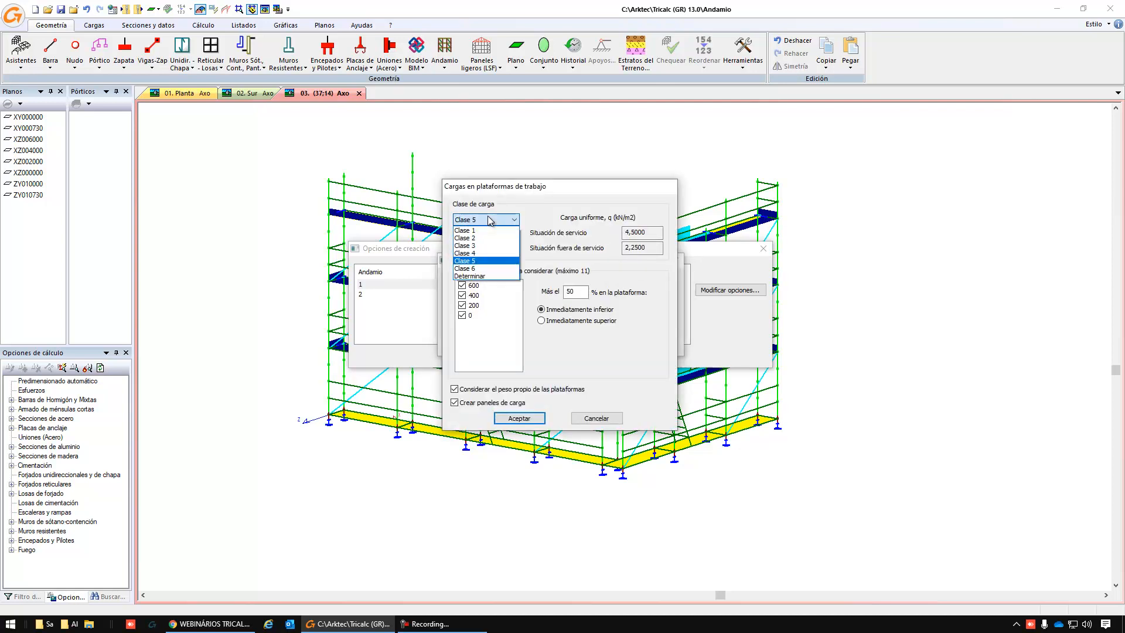
pyautogui.click(478, 238)
pyautogui.click(479, 221)
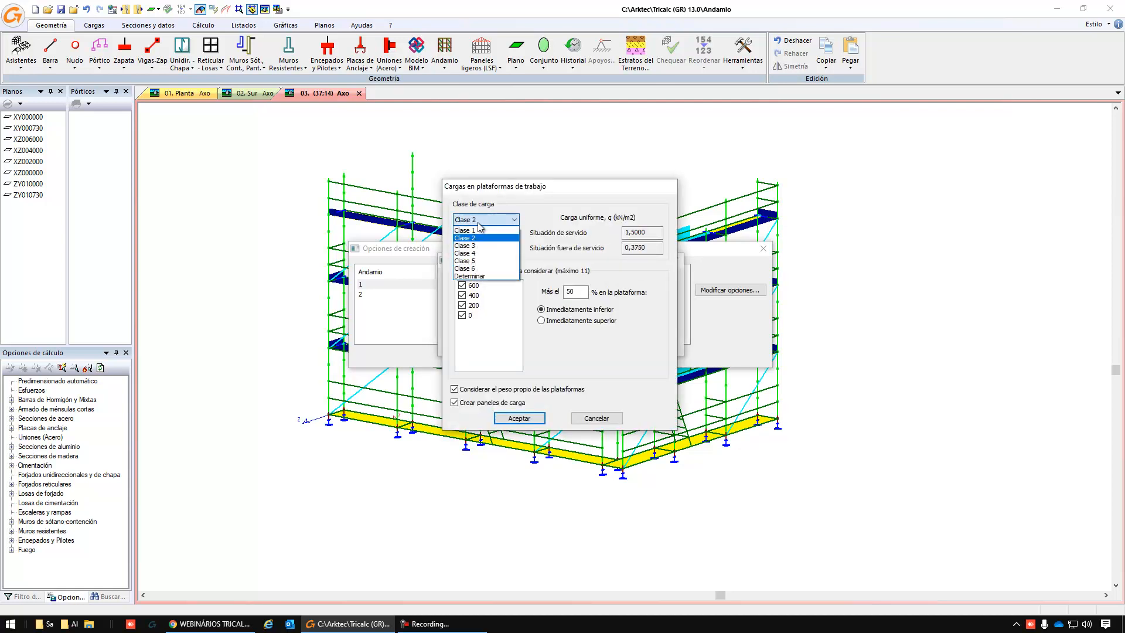
pyautogui.click(473, 230)
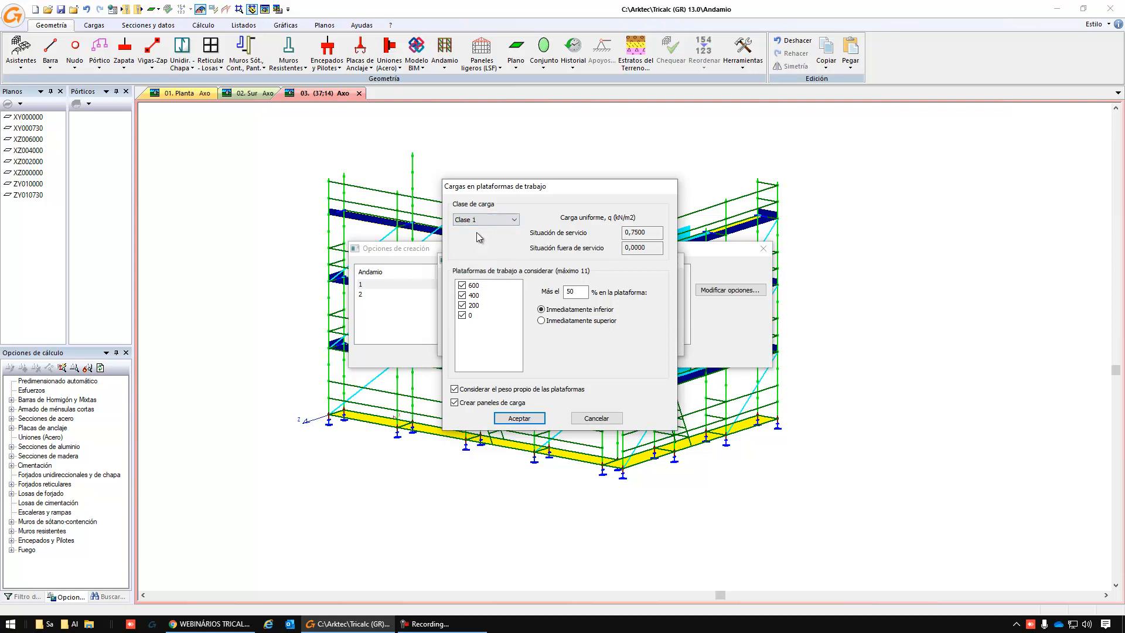
pyautogui.click(652, 233)
pyautogui.doubleClick(652, 233)
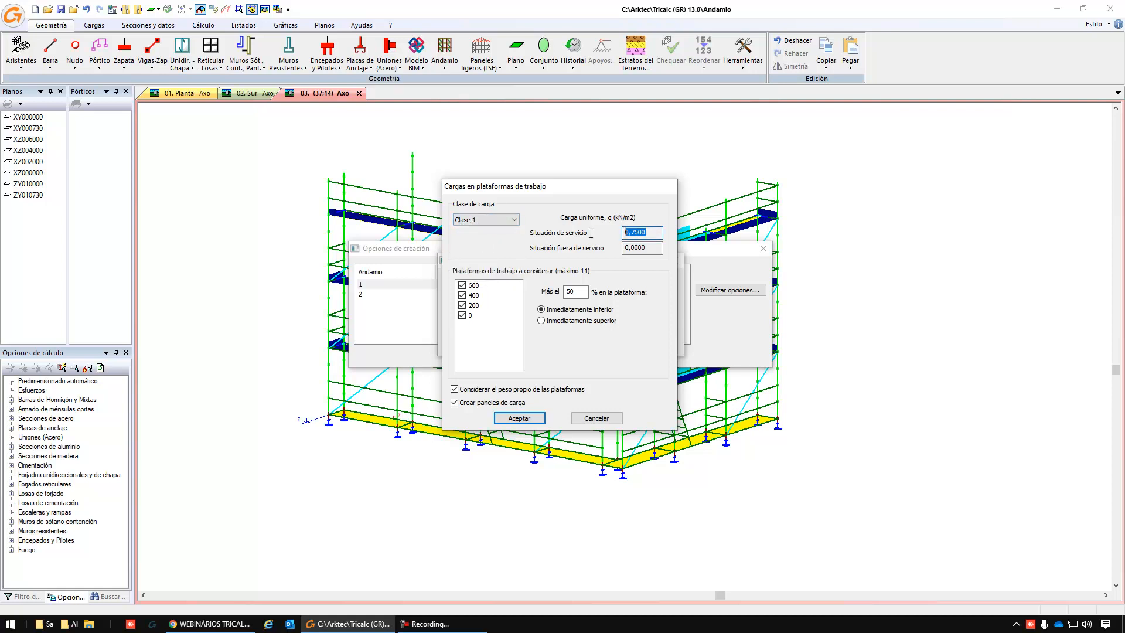
pyautogui.click(652, 248)
# Try load classes Clase 3 and Clase 5 for scaffold 1's platforms and compare their uniform loads.
pyautogui.click(480, 222)
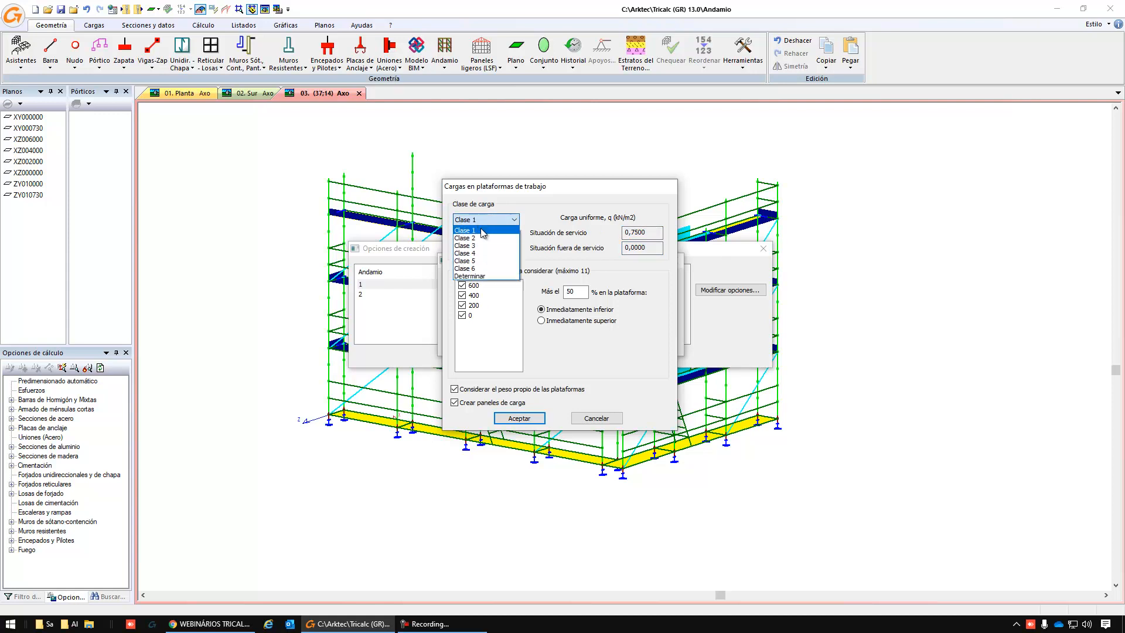
pyautogui.click(481, 246)
pyautogui.click(649, 232)
pyautogui.click(650, 248)
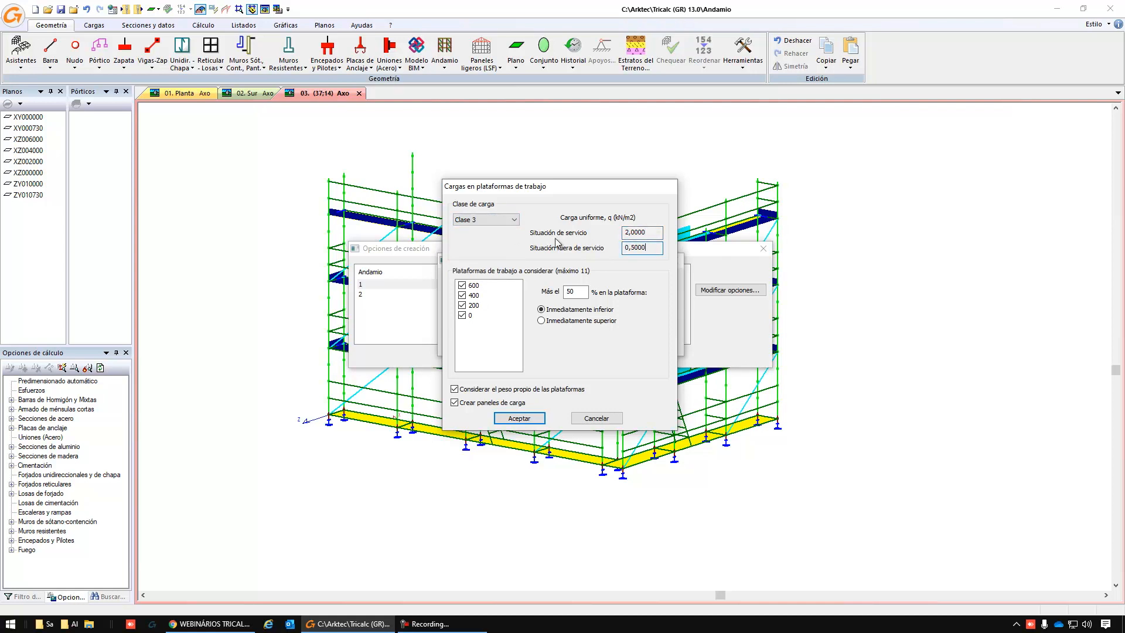
pyautogui.click(490, 220)
pyautogui.click(487, 261)
pyautogui.press('Down')
pyautogui.press('Up')
# Try switching the 600, 400 and 200 work platforms of scaffold 1 off and on, and select the additional platform load percentage.
pyautogui.click(463, 306)
pyautogui.click(465, 296)
pyautogui.click(465, 288)
pyautogui.click(463, 285)
pyautogui.click(462, 296)
pyautogui.doubleClick(578, 293)
# Set the load class of scaffold 1's work platforms to Clase 2 and accept the platform loads.
pyautogui.click(514, 220)
pyautogui.click(483, 238)
pyautogui.click(520, 419)
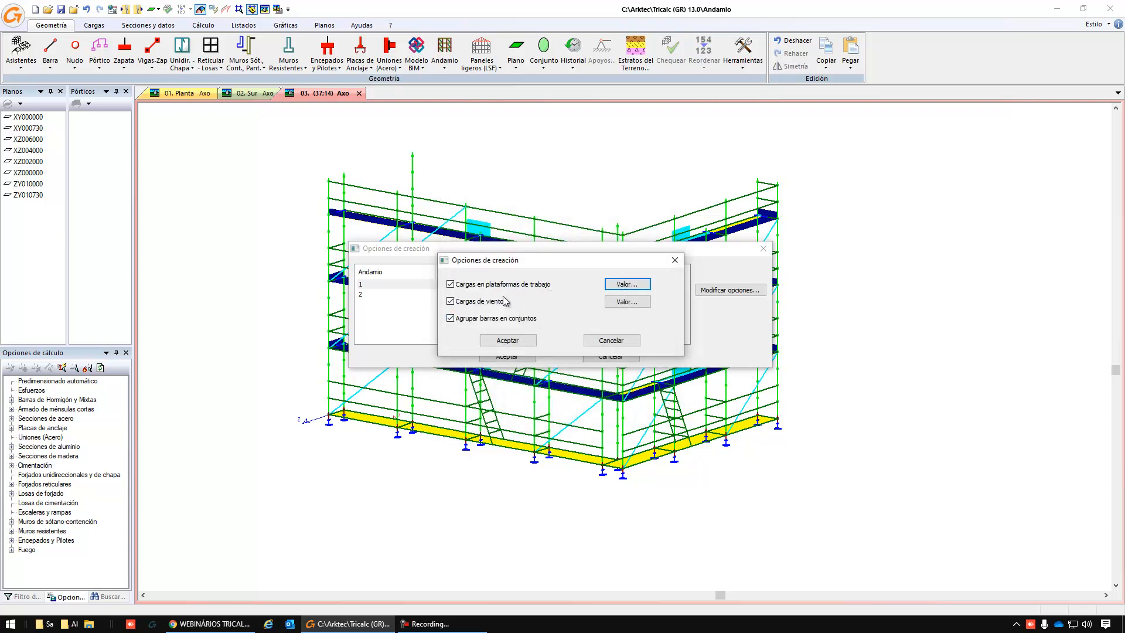
# Define scaffold 1's in-service wind parallel to the facade according to EN 12811-1, keeping its coefficients.
pyautogui.click(627, 301)
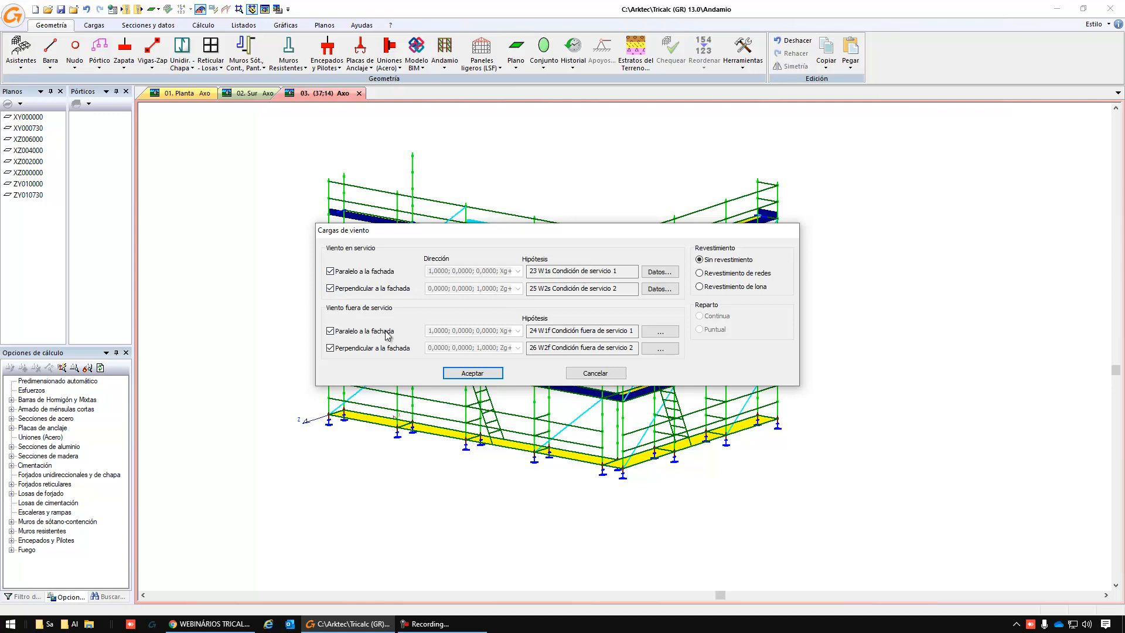
pyautogui.click(659, 272)
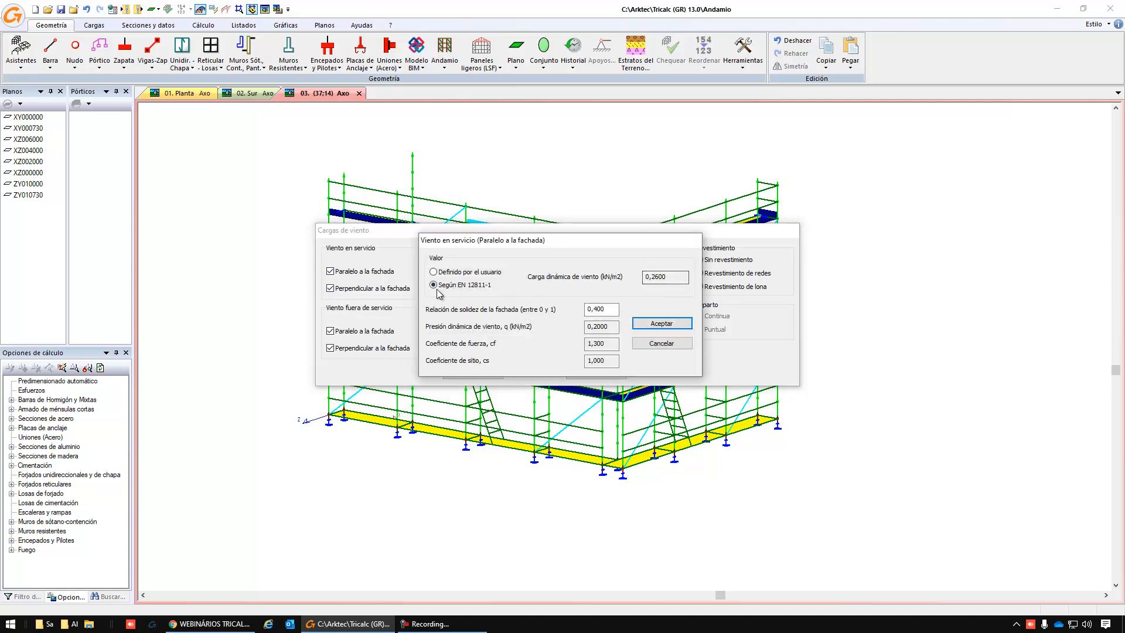
pyautogui.click(470, 273)
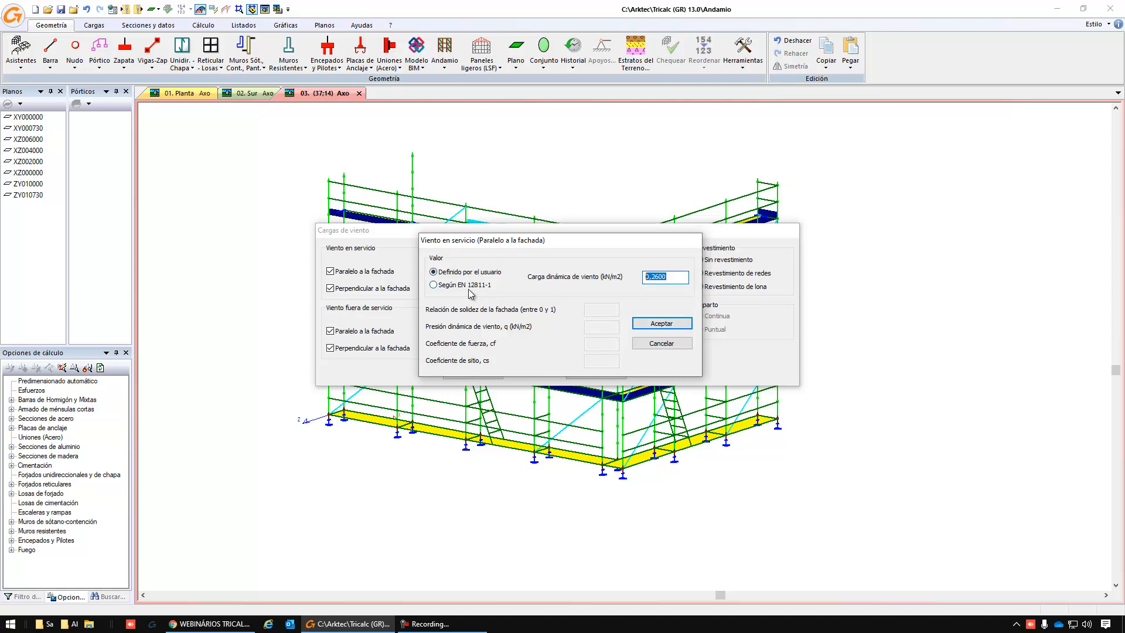
pyautogui.click(468, 286)
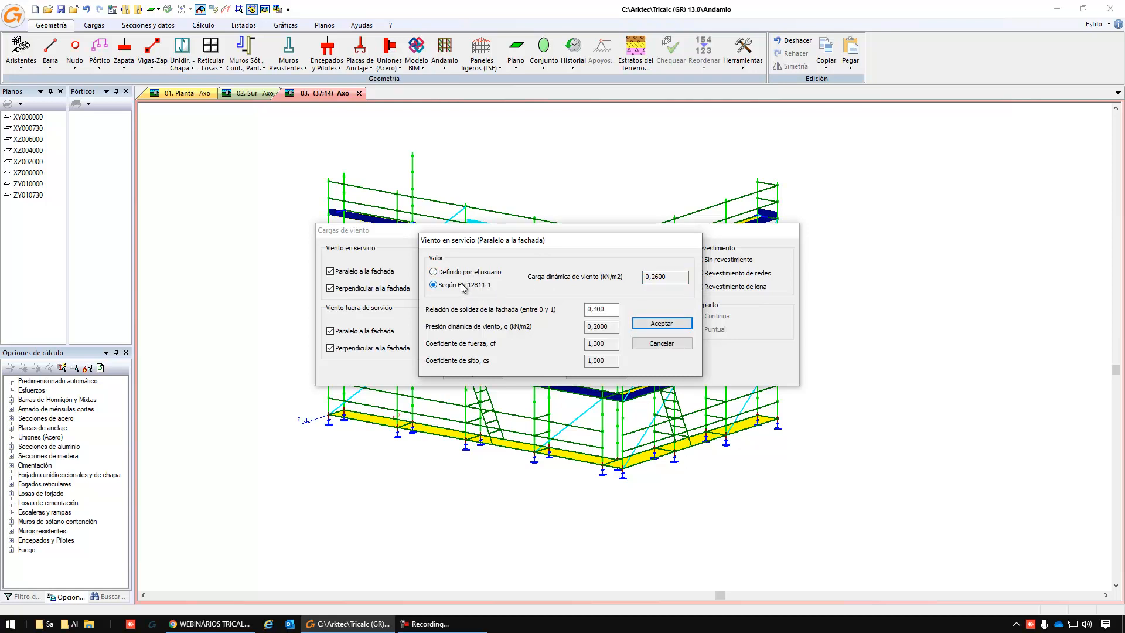
pyautogui.click(655, 322)
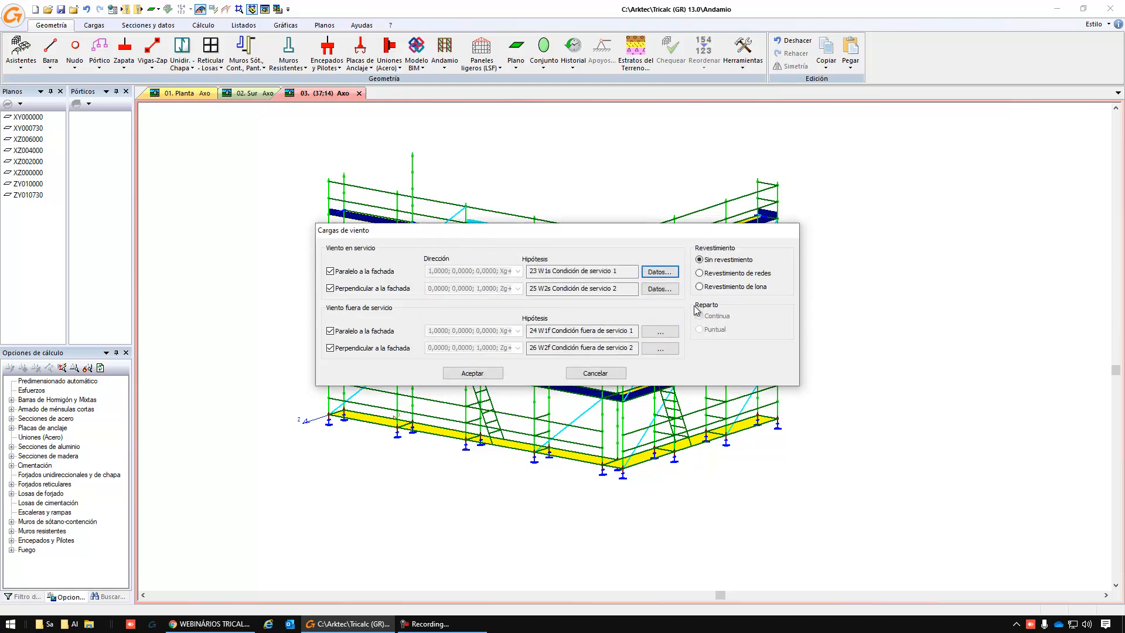
# Set the cladding for scaffold 1's wind loads to Revestimiento de redes and accept the scaffold's creation options.
pyautogui.click(724, 275)
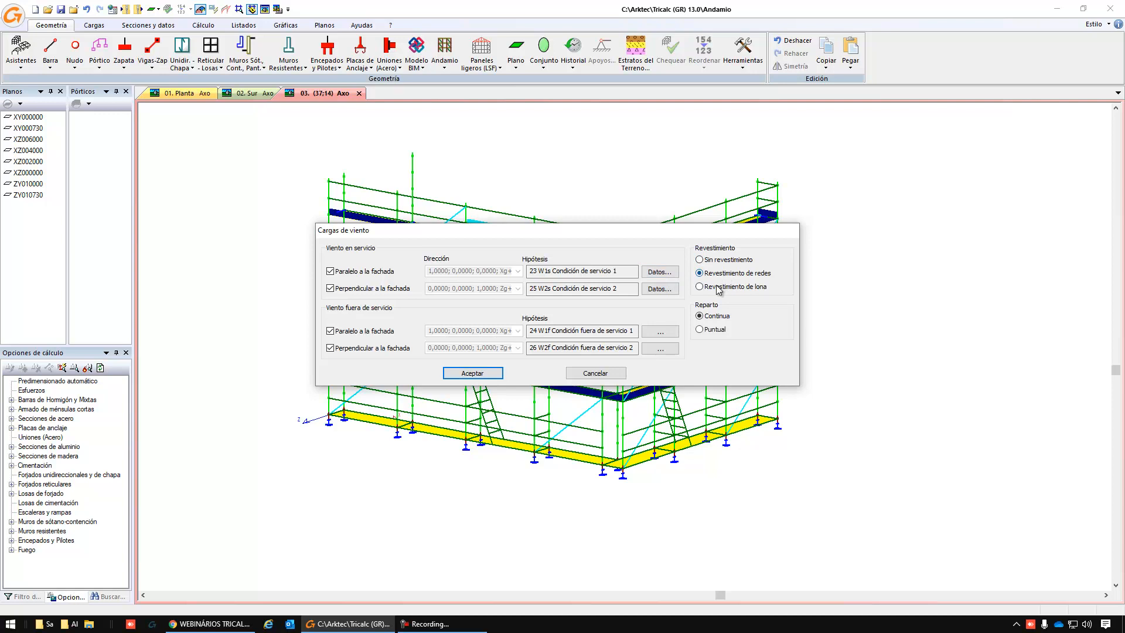
pyautogui.click(719, 262)
pyautogui.click(711, 276)
pyautogui.click(494, 372)
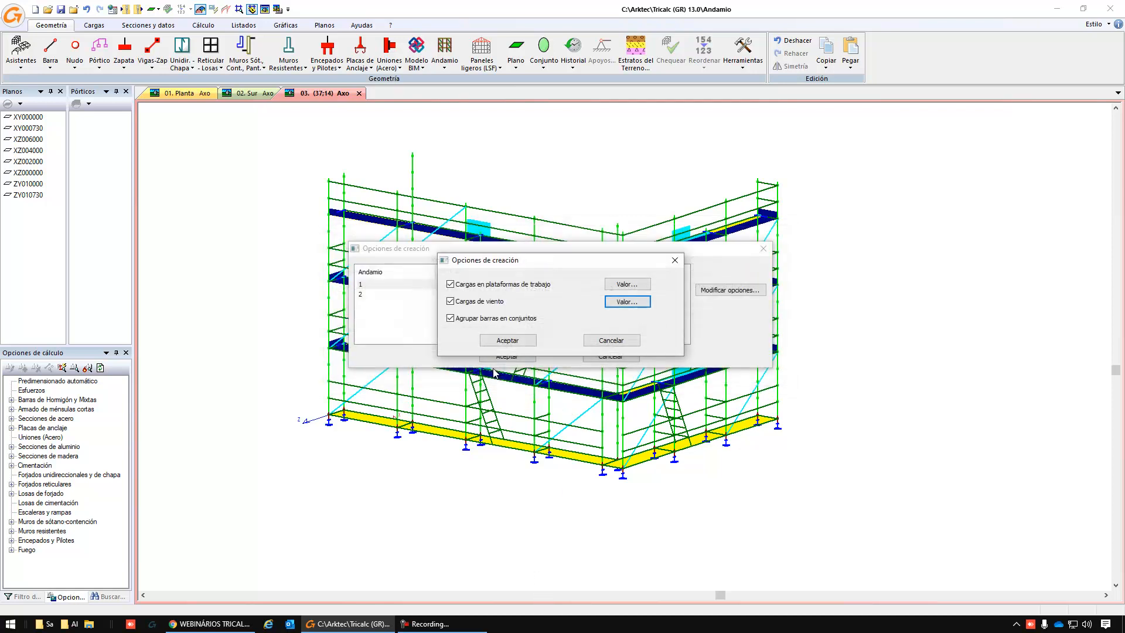
pyautogui.click(507, 341)
# For scaffold 2, disable the wind loads and set the work platform load class to Clase 2.
pyautogui.click(479, 294)
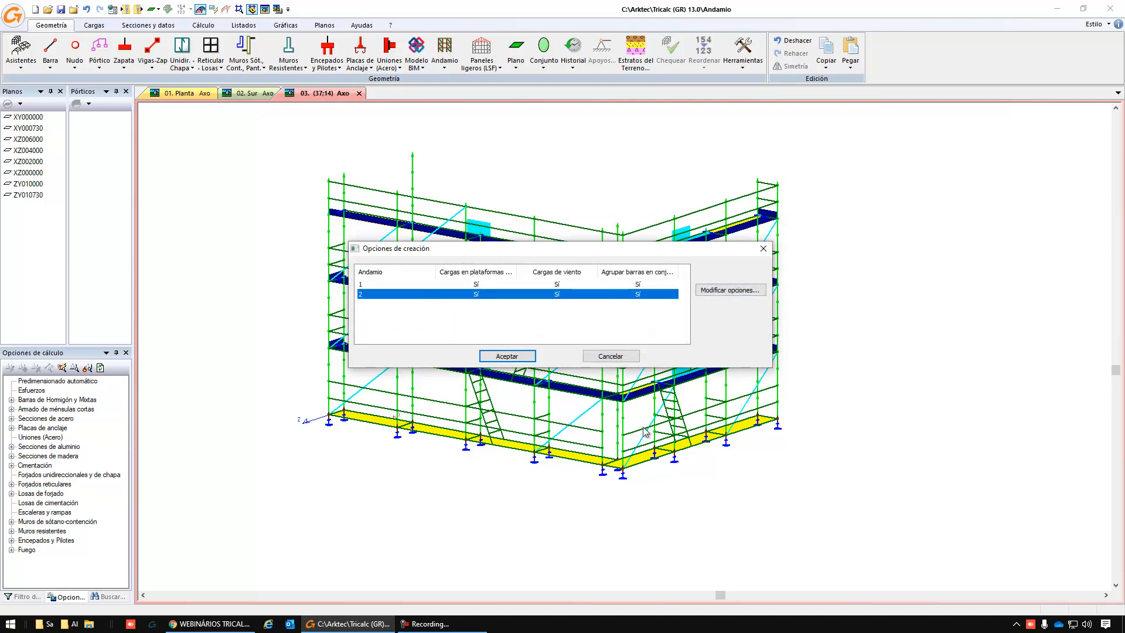
pyautogui.click(718, 290)
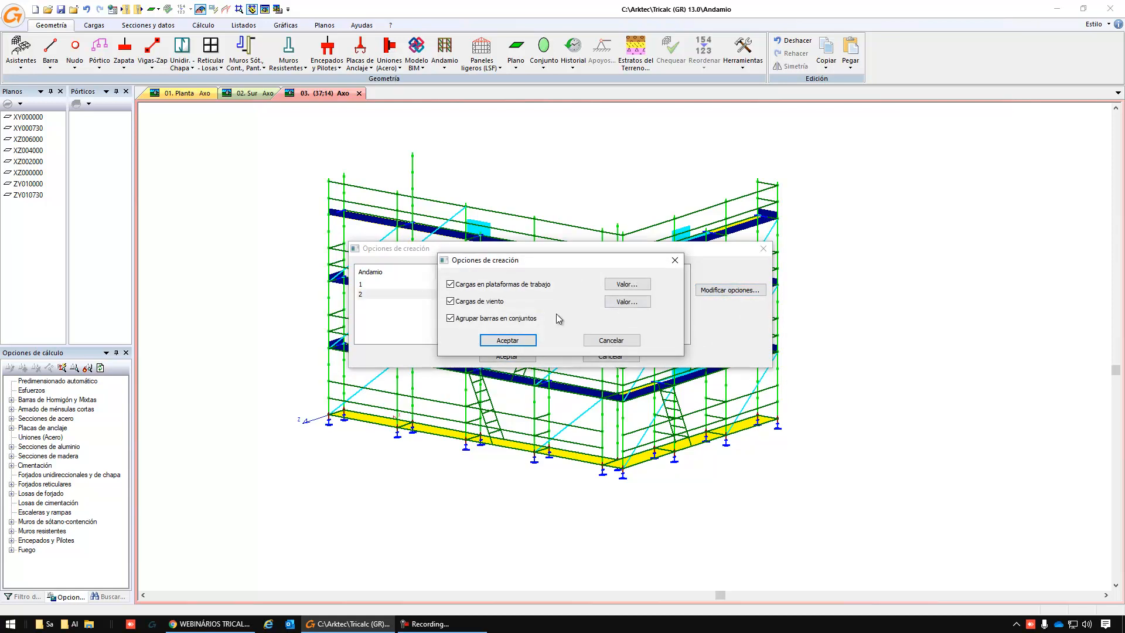
pyautogui.click(486, 308)
pyautogui.click(615, 285)
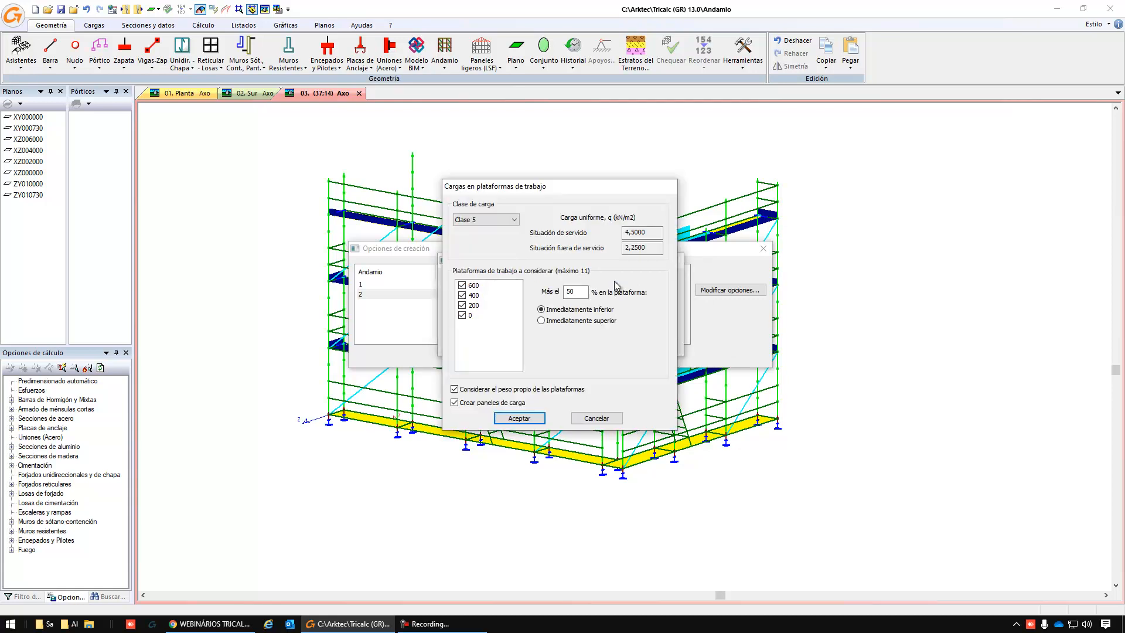
pyautogui.click(486, 221)
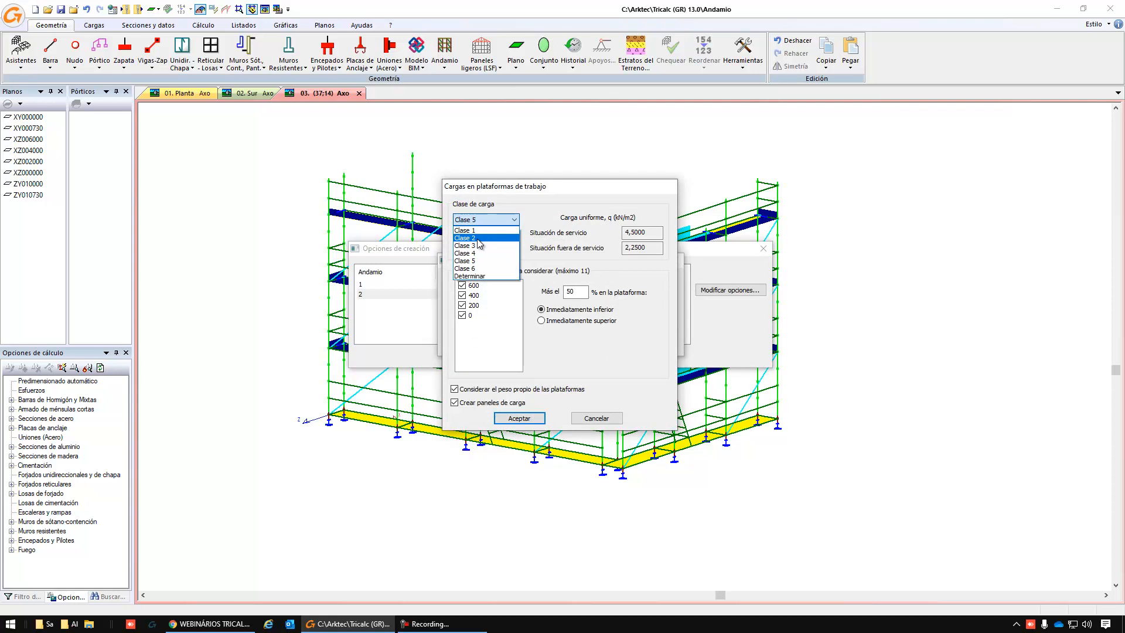
pyautogui.click(479, 238)
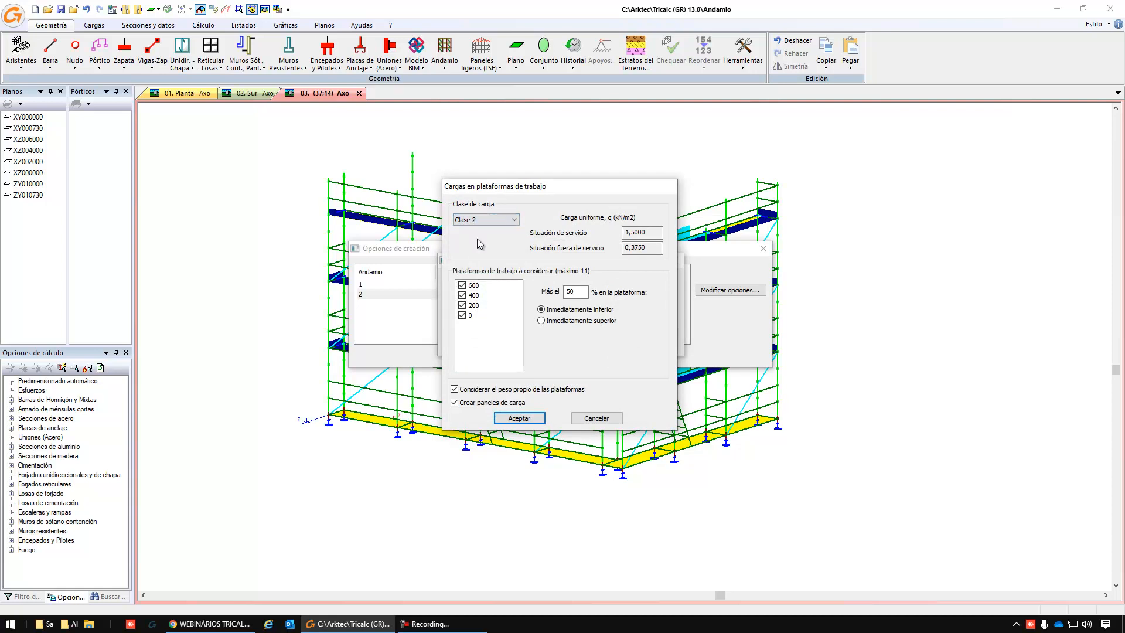
pyautogui.click(520, 419)
pyautogui.click(532, 339)
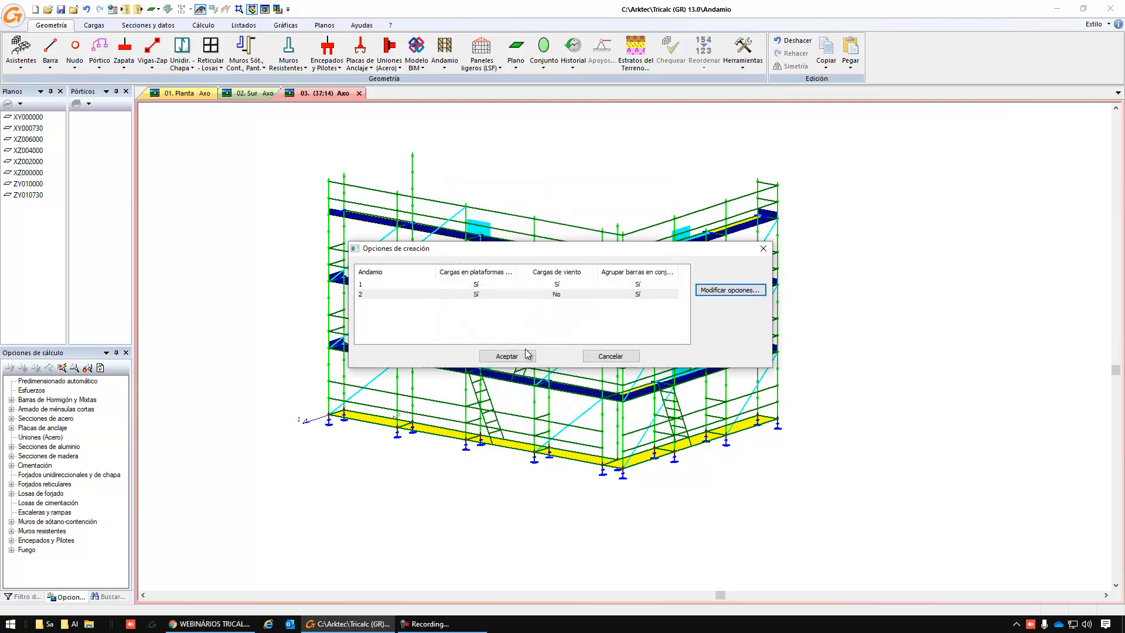
# Generate the Tricalc model with the chosen creation options, dismissing every message raised during creation.
pyautogui.click(527, 358)
pyautogui.click(596, 341)
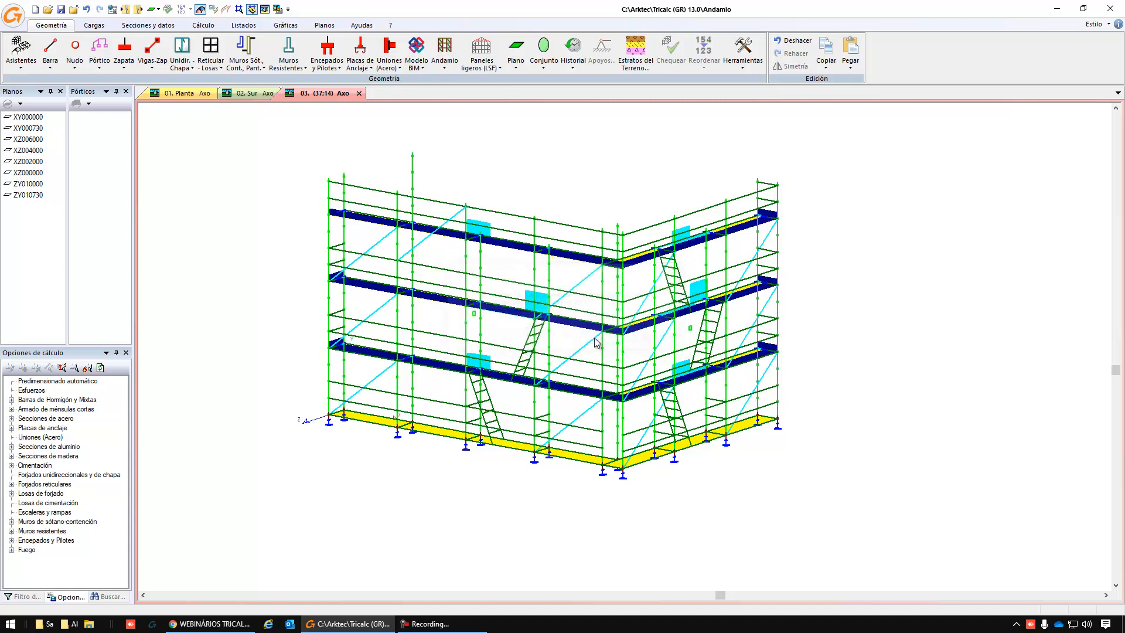
pyautogui.click(633, 338)
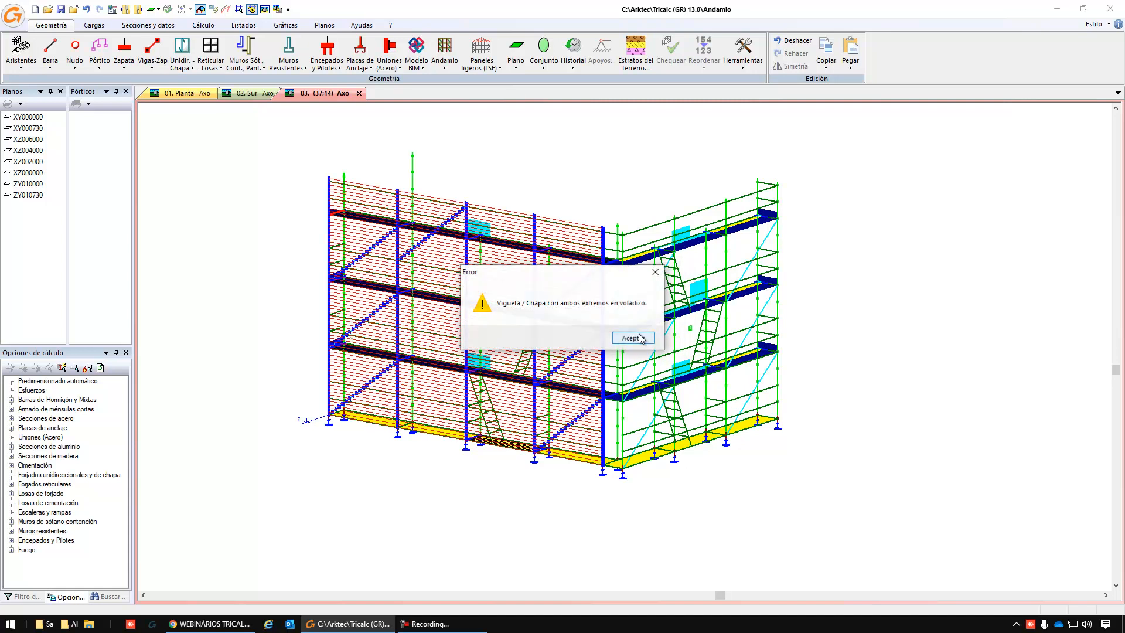
pyautogui.click(638, 340)
pyautogui.click(634, 338)
pyautogui.click(635, 339)
pyautogui.click(636, 340)
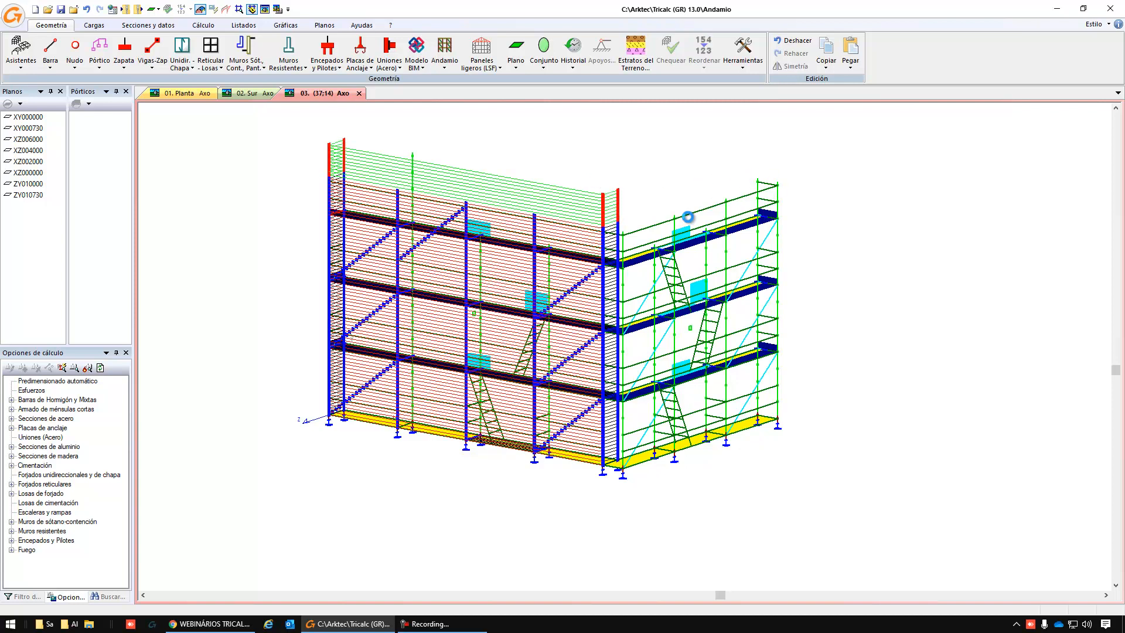
pyautogui.press('Return')
pyautogui.press('Return')
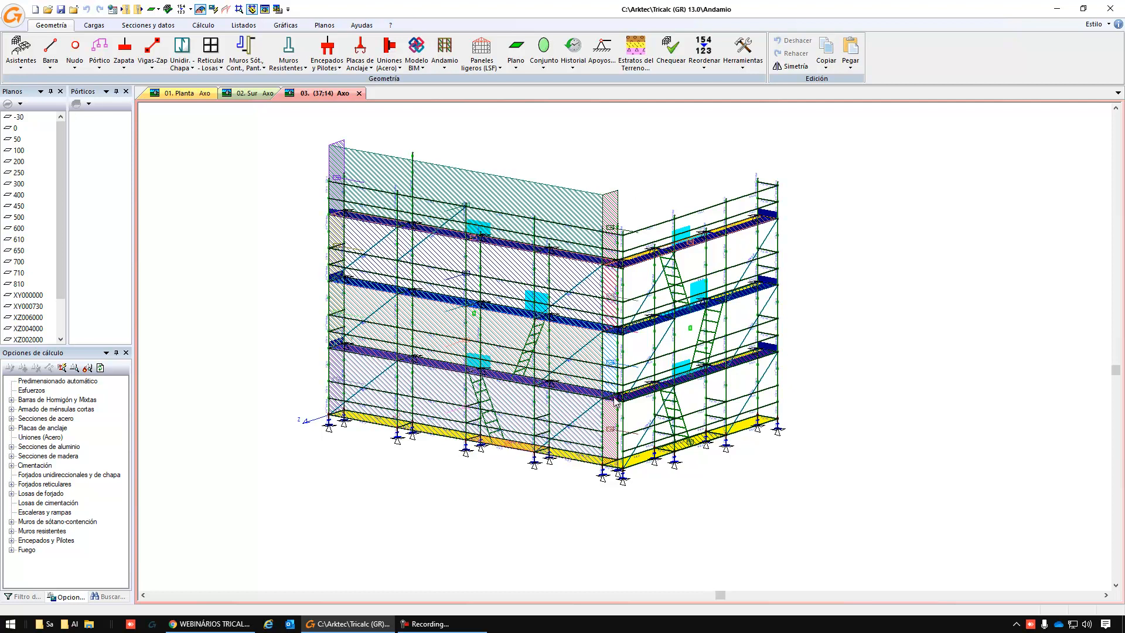
# Turn off the scaffold model drawing and examine the generated bars and load panels near the corner between the two scaffolds.
pyautogui.click(451, 53)
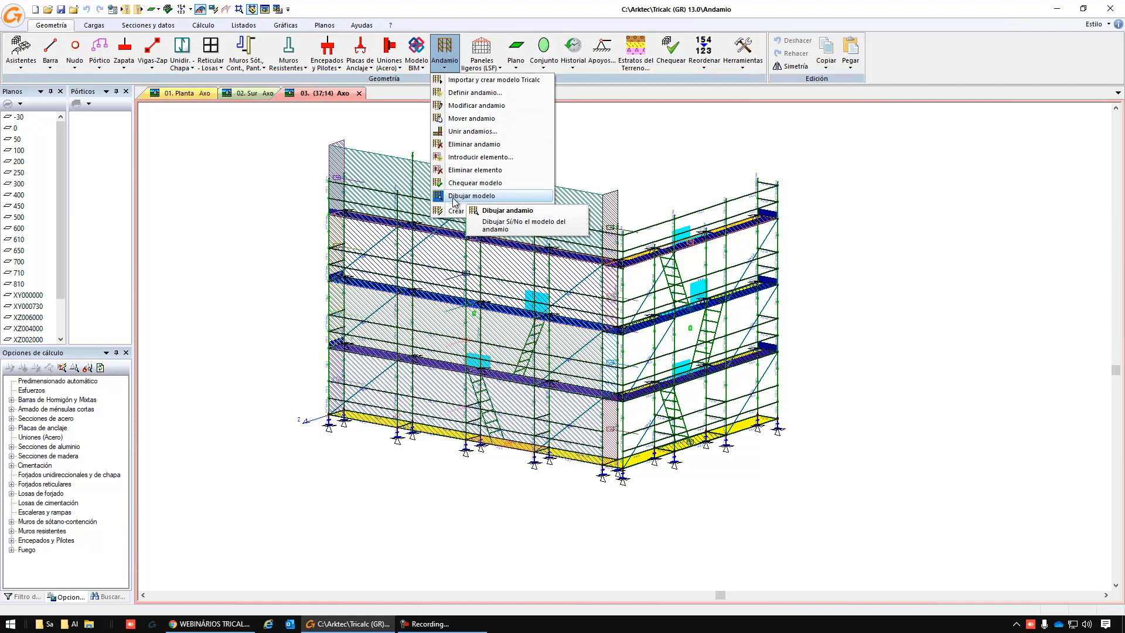
pyautogui.click(472, 196)
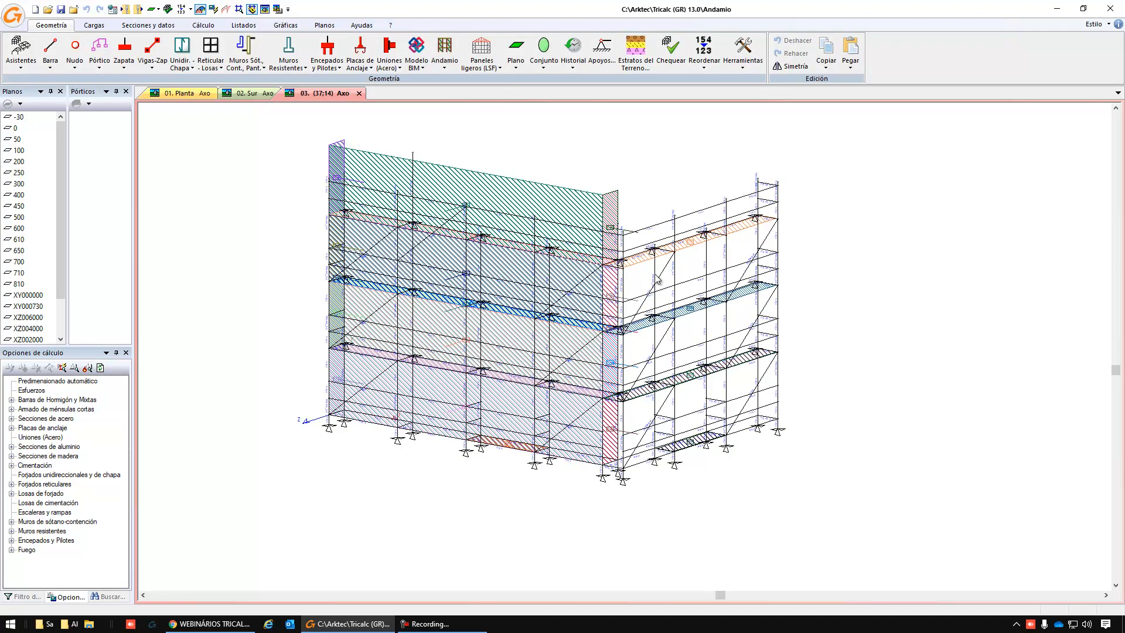
pyautogui.scroll(3, 680, 258)
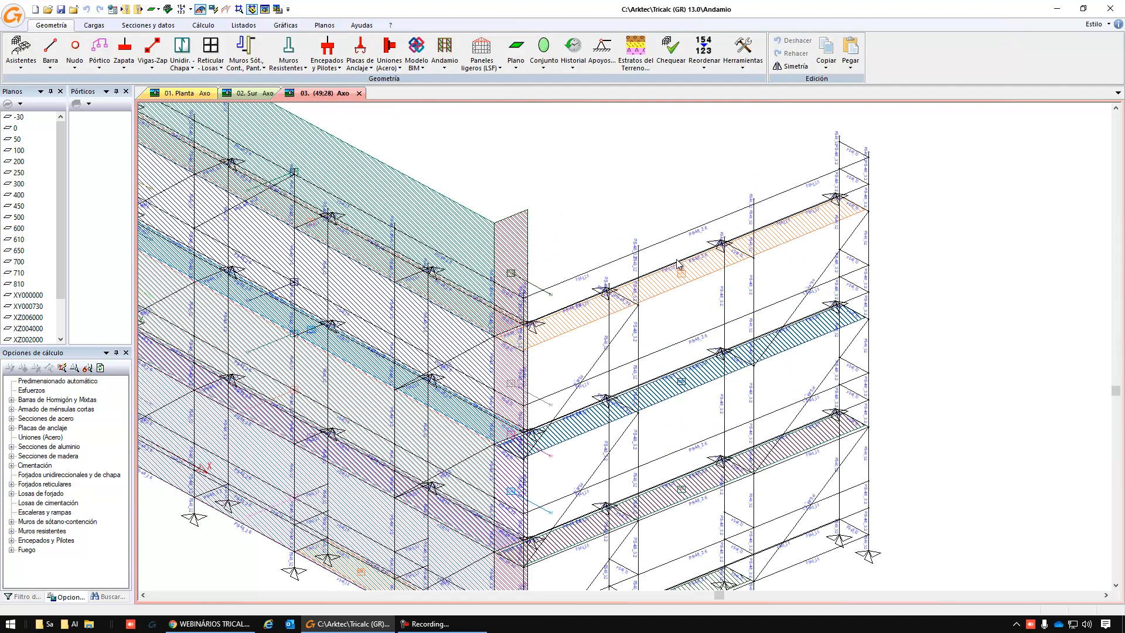
pyautogui.scroll(2, 678, 256)
pyautogui.moveTo(684, 352); pyautogui.dragTo(672, 352, button='middle')
pyautogui.scroll(1, 619, 294)
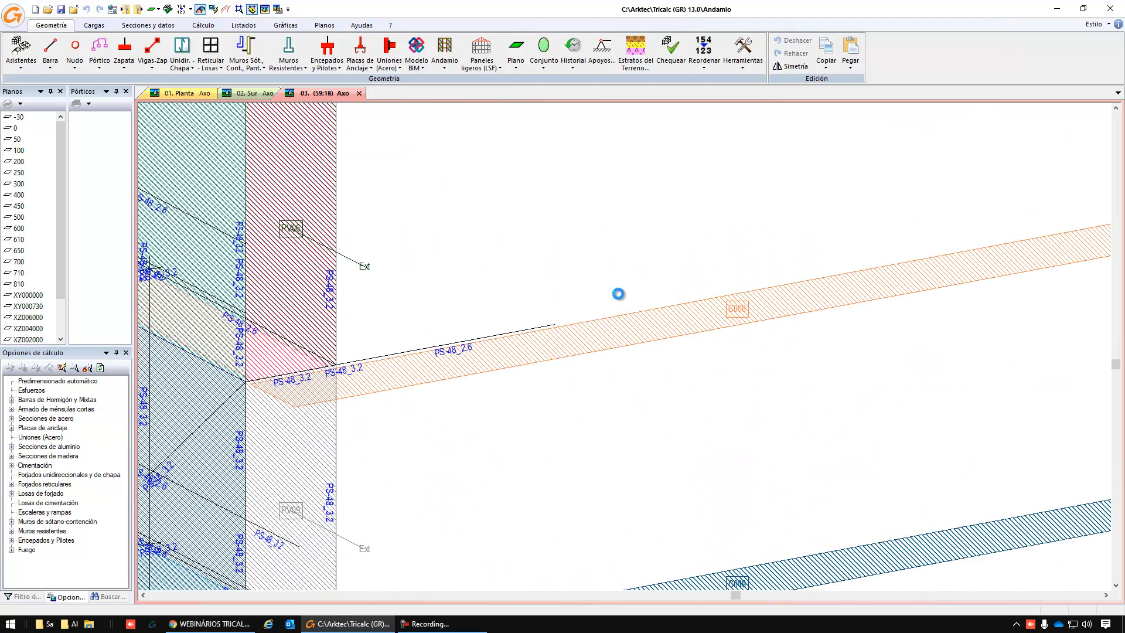
# Display the bar numbers and the node numbers near the scaffold corner, and examine the whole structural model.
pyautogui.scroll(1, 618, 294)
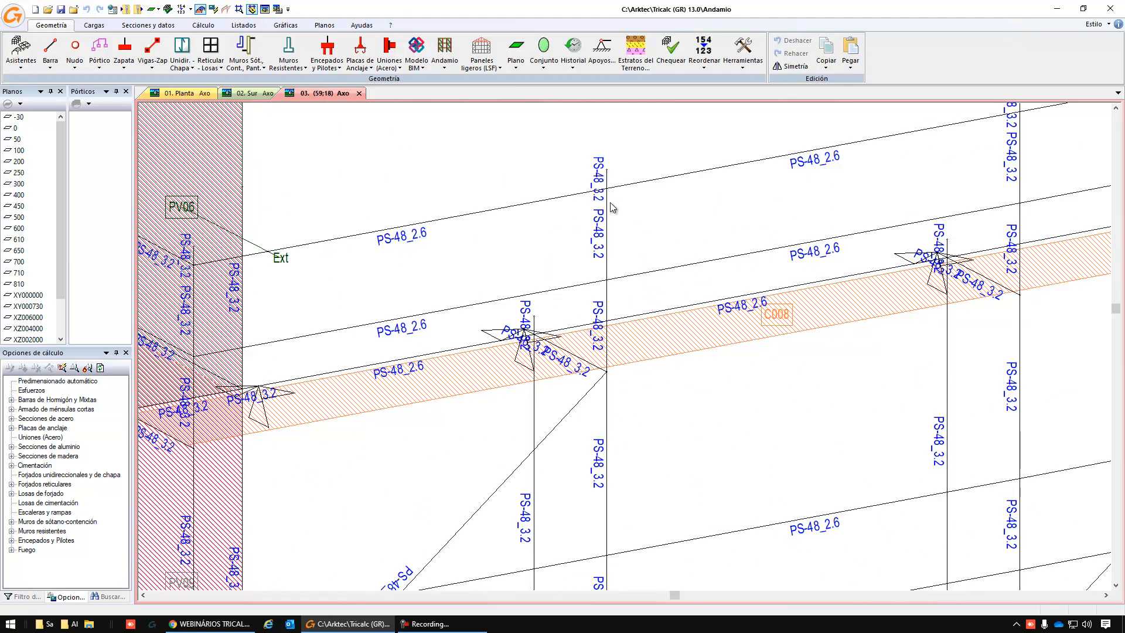
pyautogui.press('b')
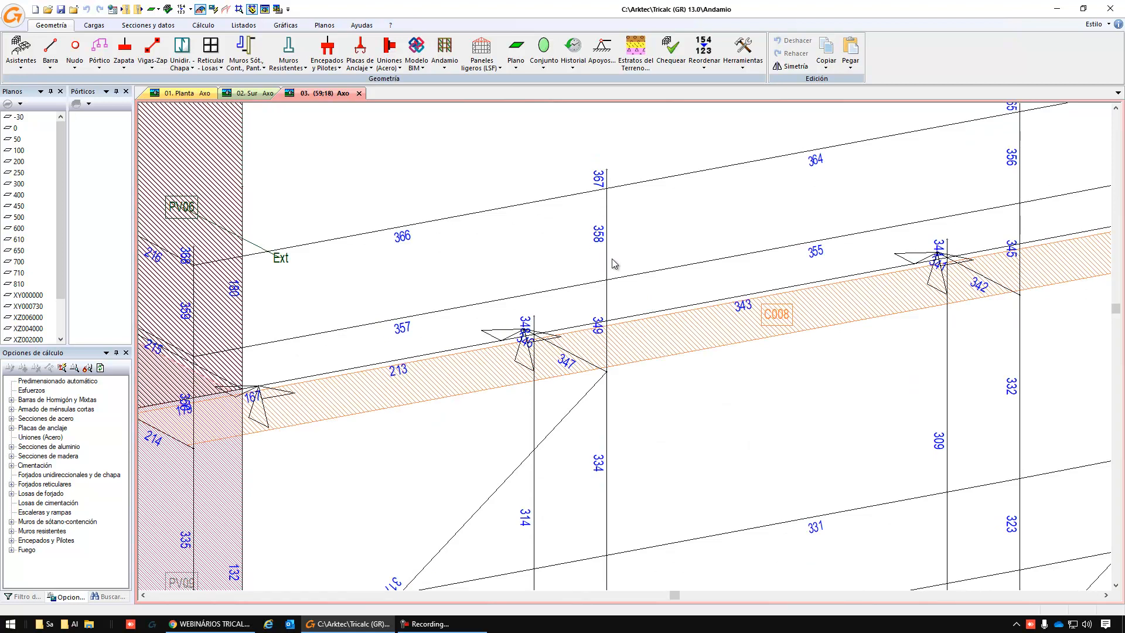
pyautogui.press('b')
pyautogui.press('n')
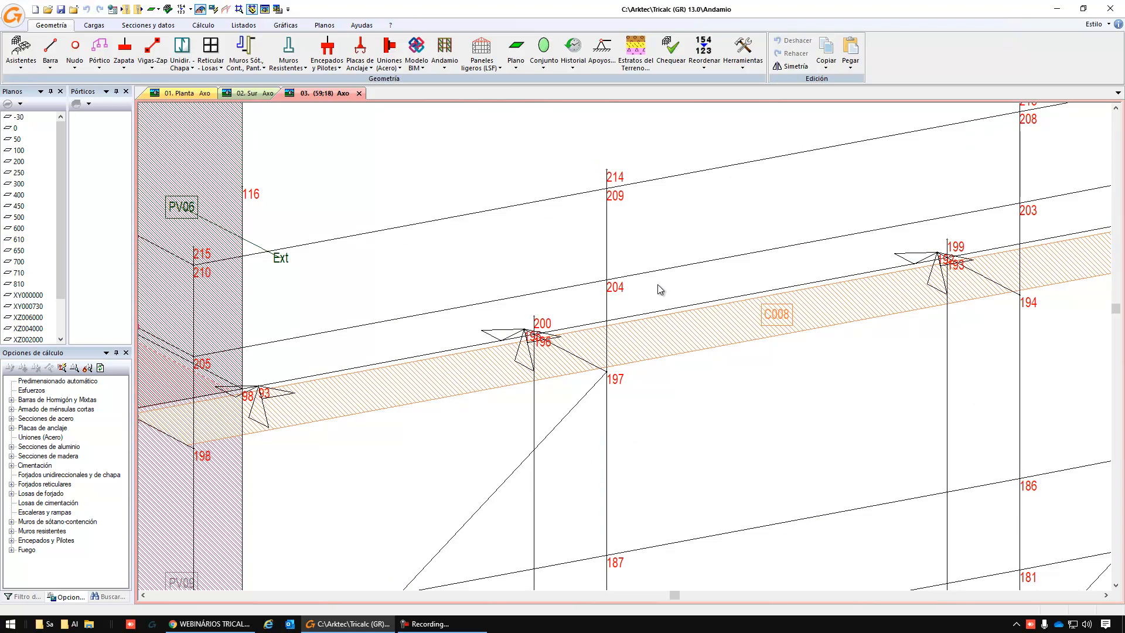
pyautogui.scroll(-2, 670, 319)
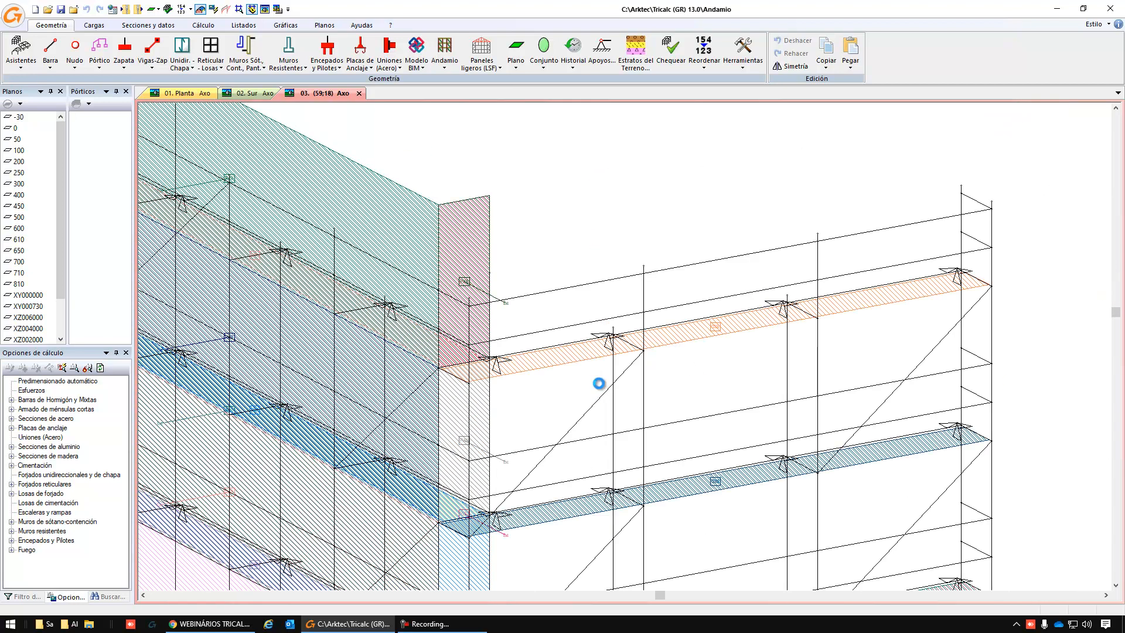
pyautogui.scroll(-2, 600, 388)
pyautogui.moveTo(503, 390); pyautogui.dragTo(671, 401, button='middle')
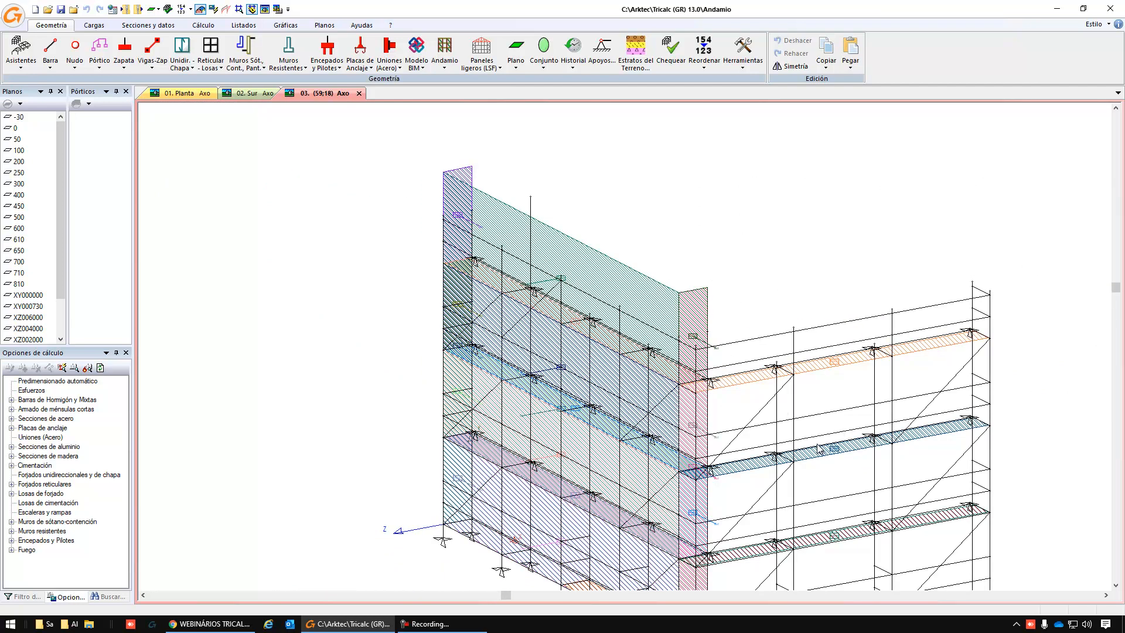
pyautogui.keyDown('shift'); pyautogui.moveTo(647, 443); pyautogui.dragTo(624, 367, button='middle'); pyautogui.keyUp('shift')
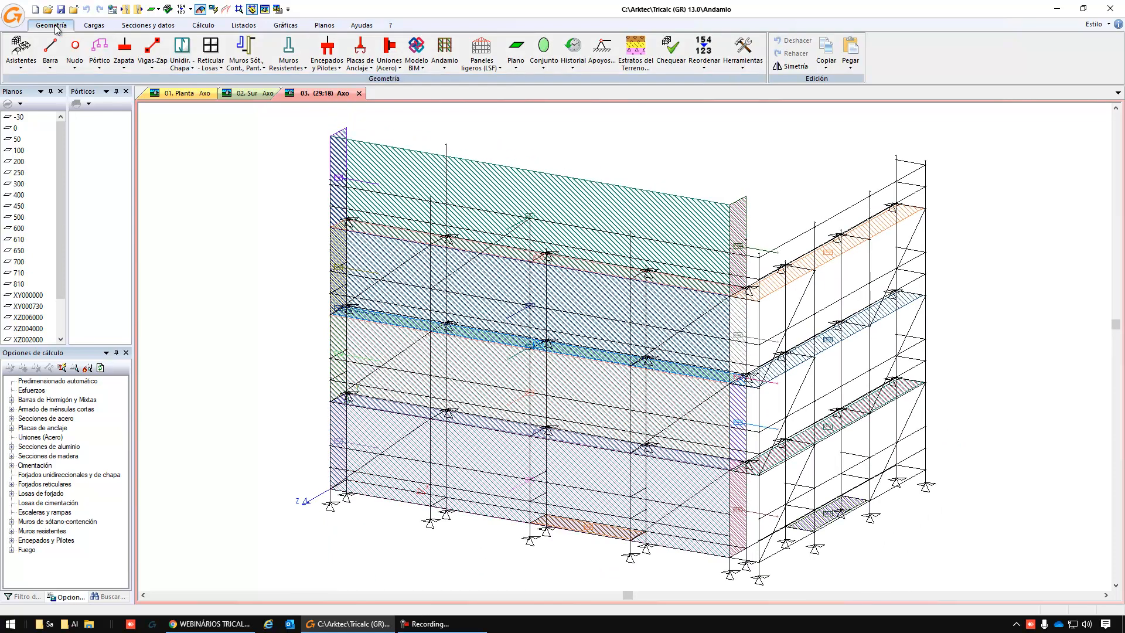
# Open wind panel PV04 for modification and review its wind load data in direction 1 without changing it.
pyautogui.click(97, 26)
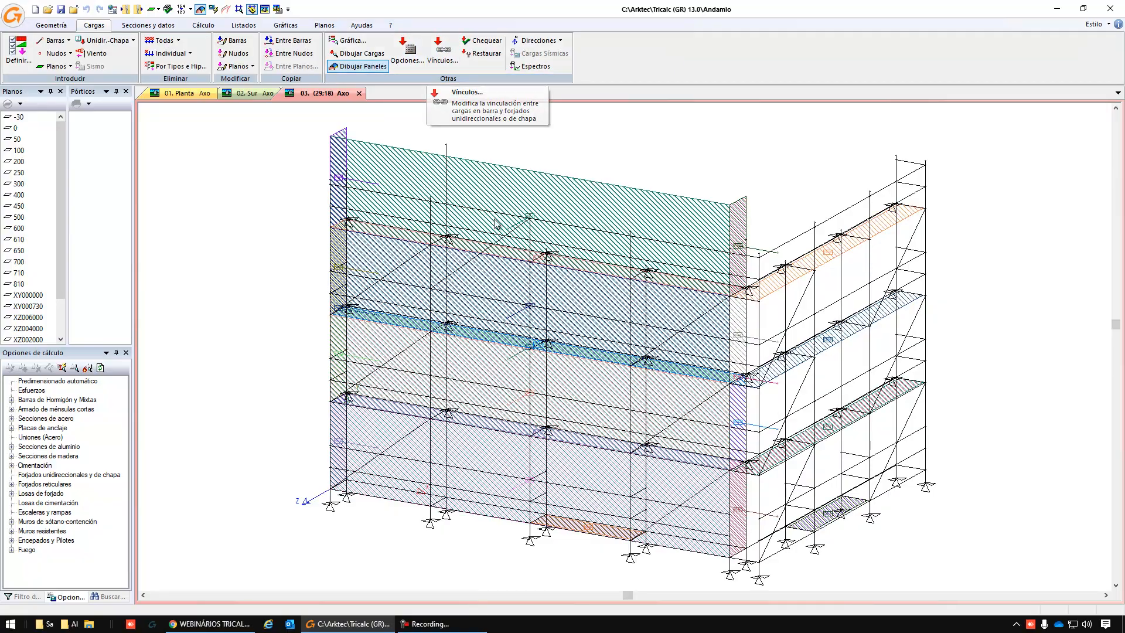
pyautogui.scroll(6, 530, 218)
pyautogui.scroll(-3, 531, 218)
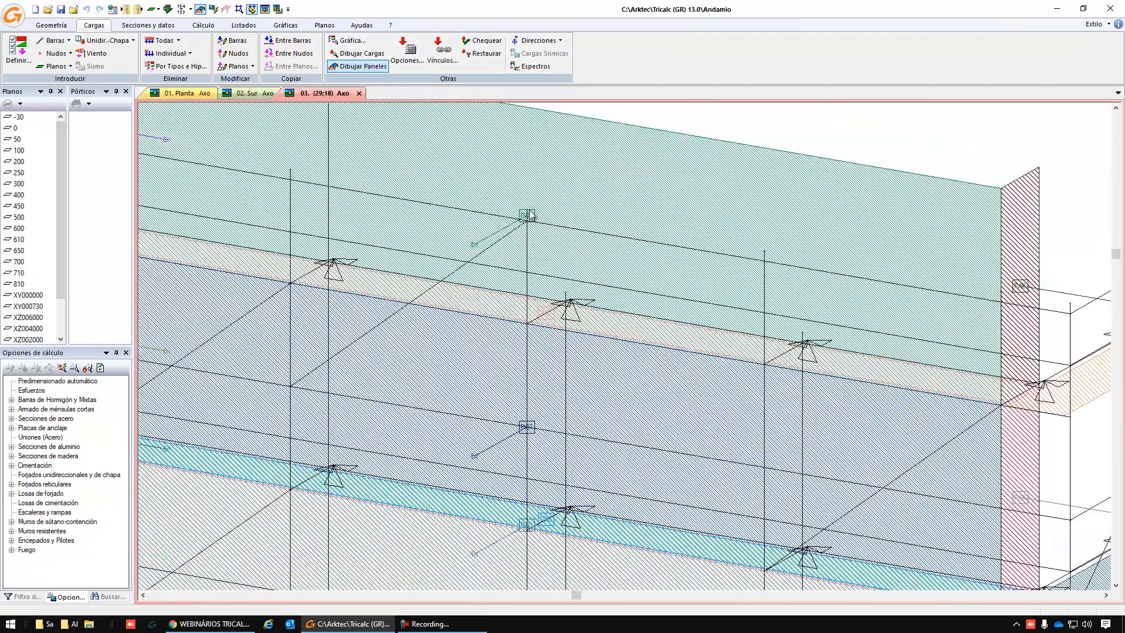
pyautogui.scroll(2, 537, 222)
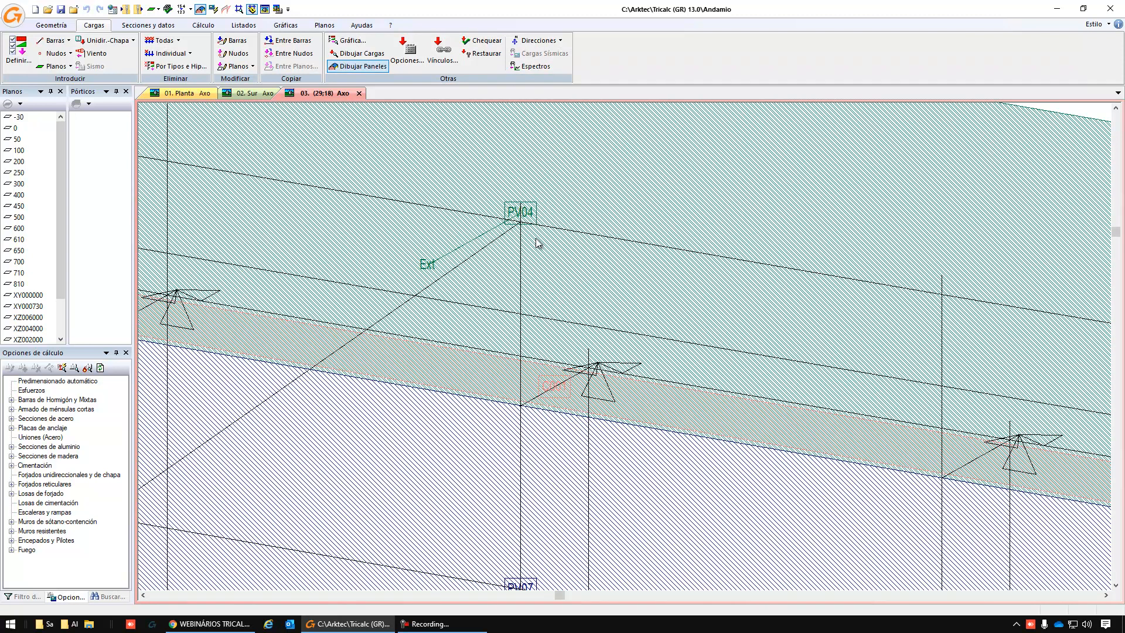
pyautogui.click(451, 64)
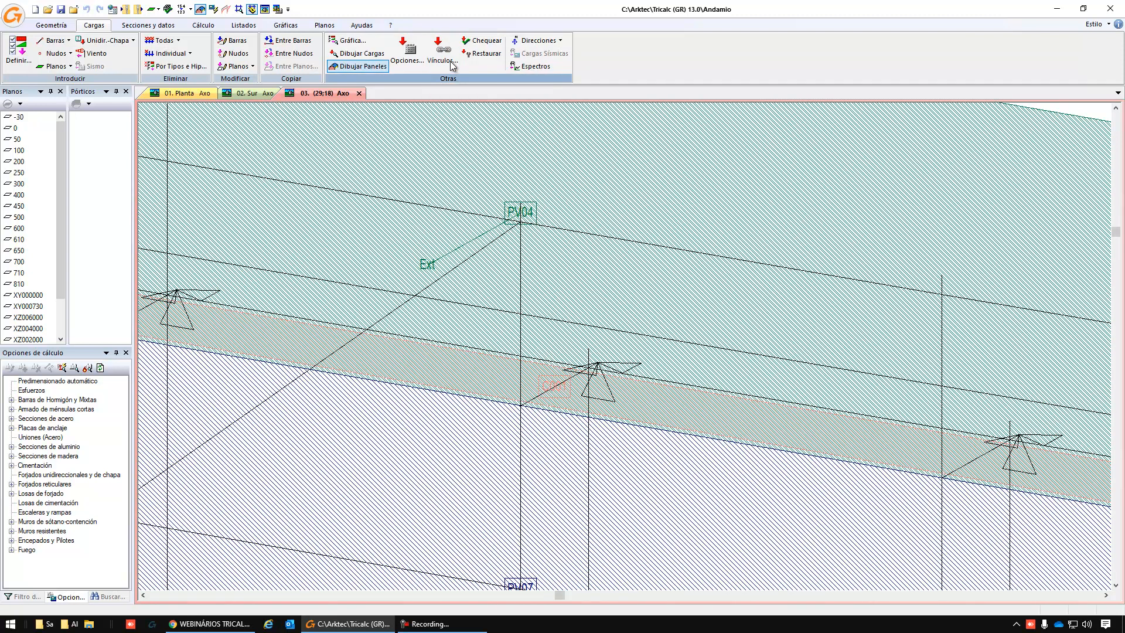
pyautogui.click(528, 237)
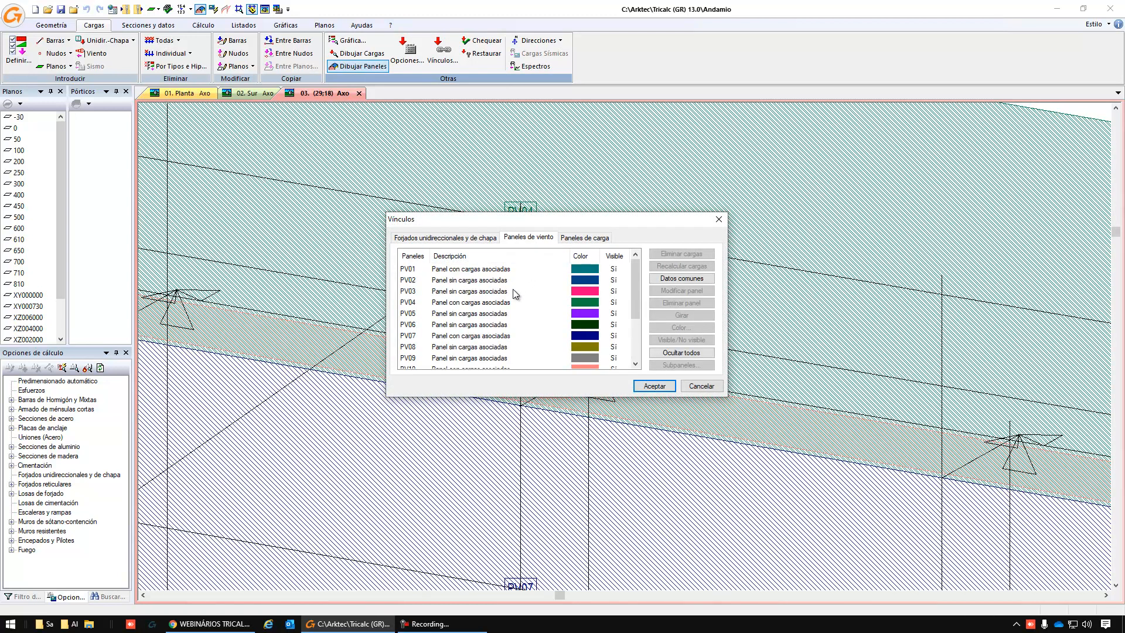
pyautogui.click(457, 304)
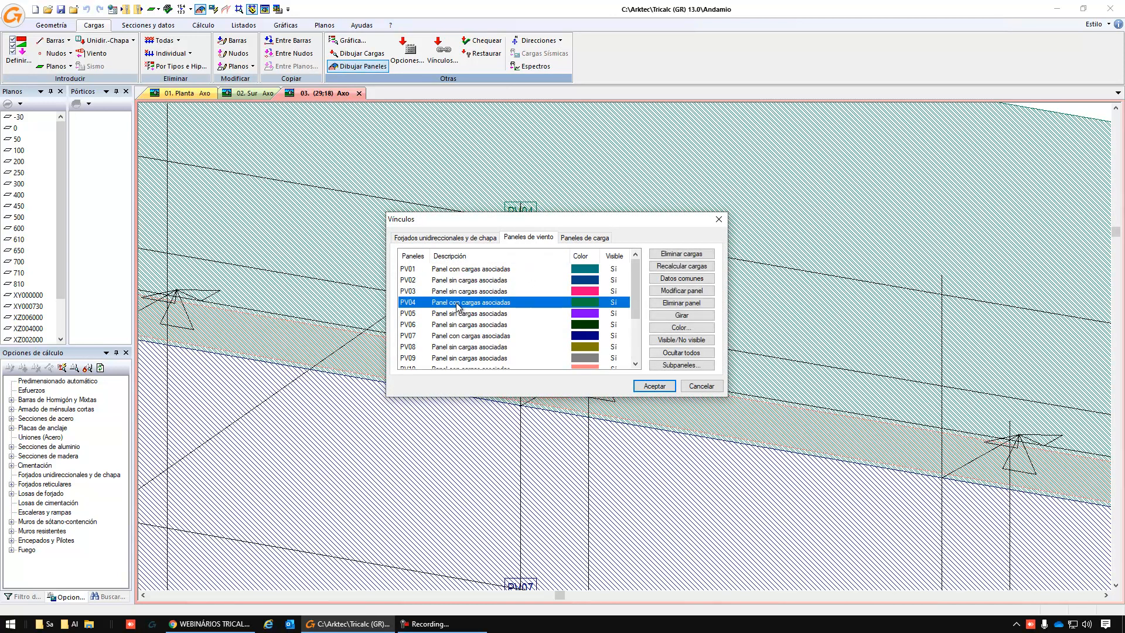
pyautogui.click(672, 291)
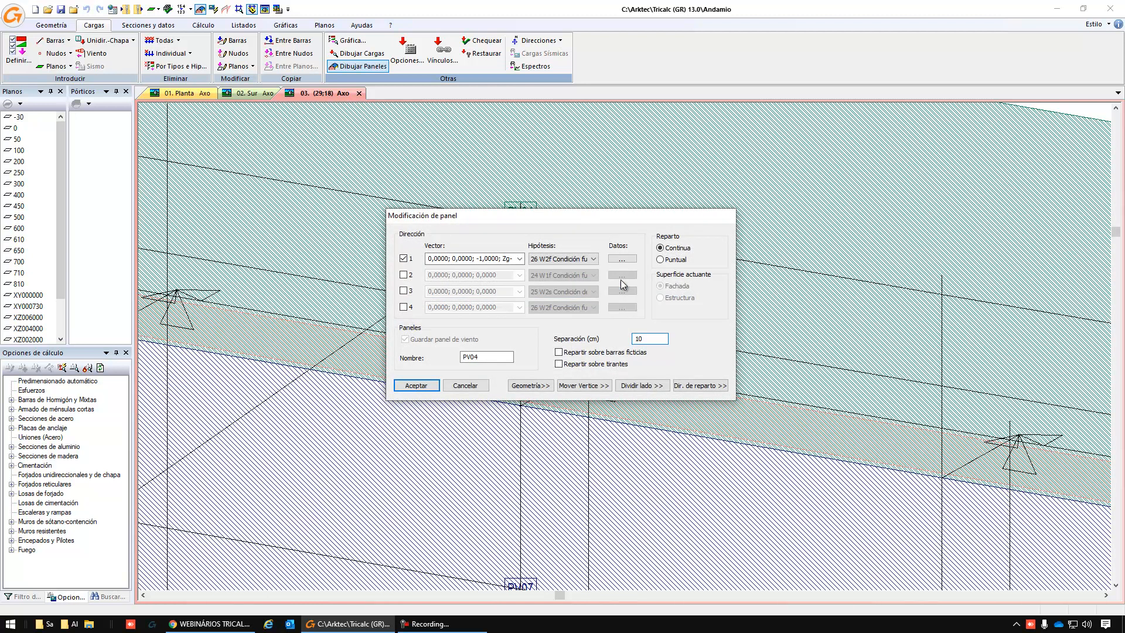
pyautogui.click(622, 258)
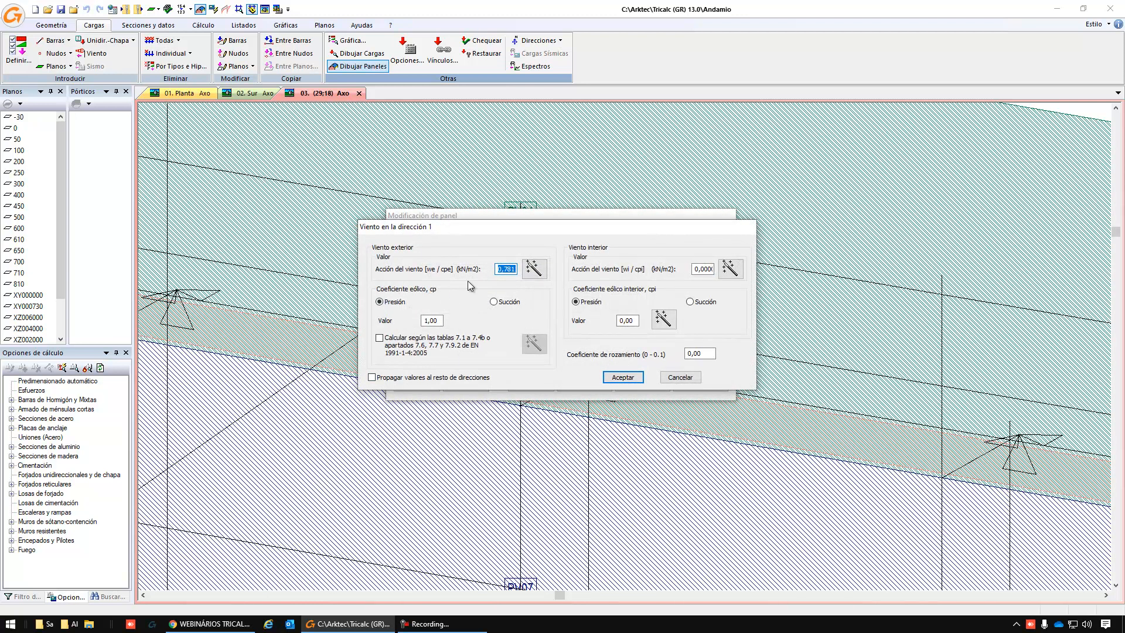
pyautogui.click(661, 376)
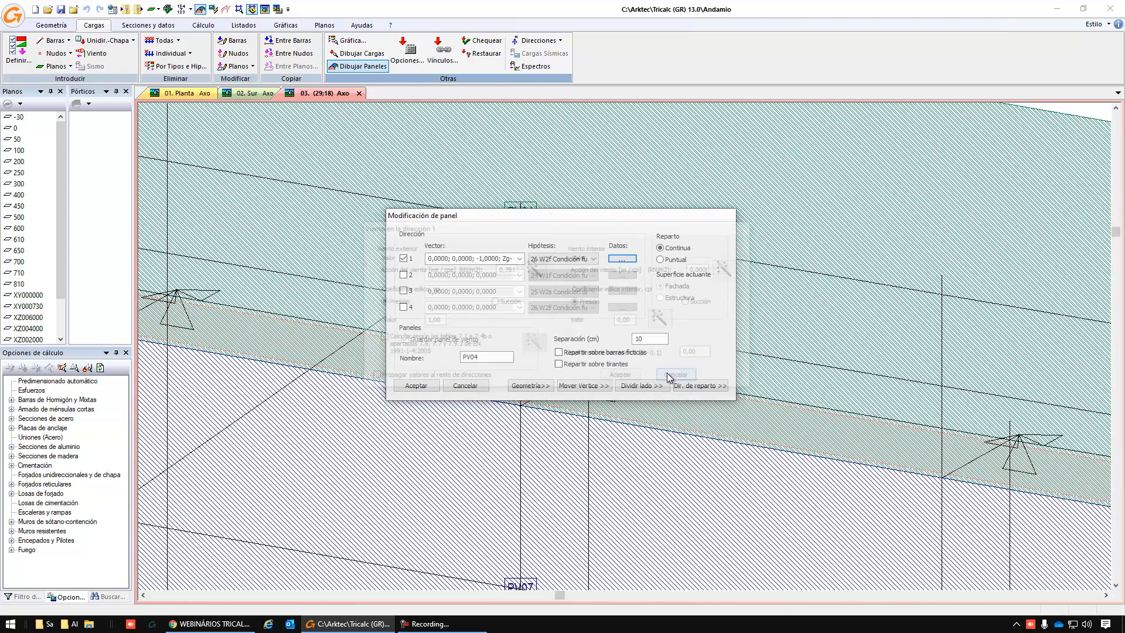
# Move wind panel PV04's two upper vertices down to the ends of the scaffold's top guardrail, and recalculate the panel's associated loads.
pyautogui.click(567, 386)
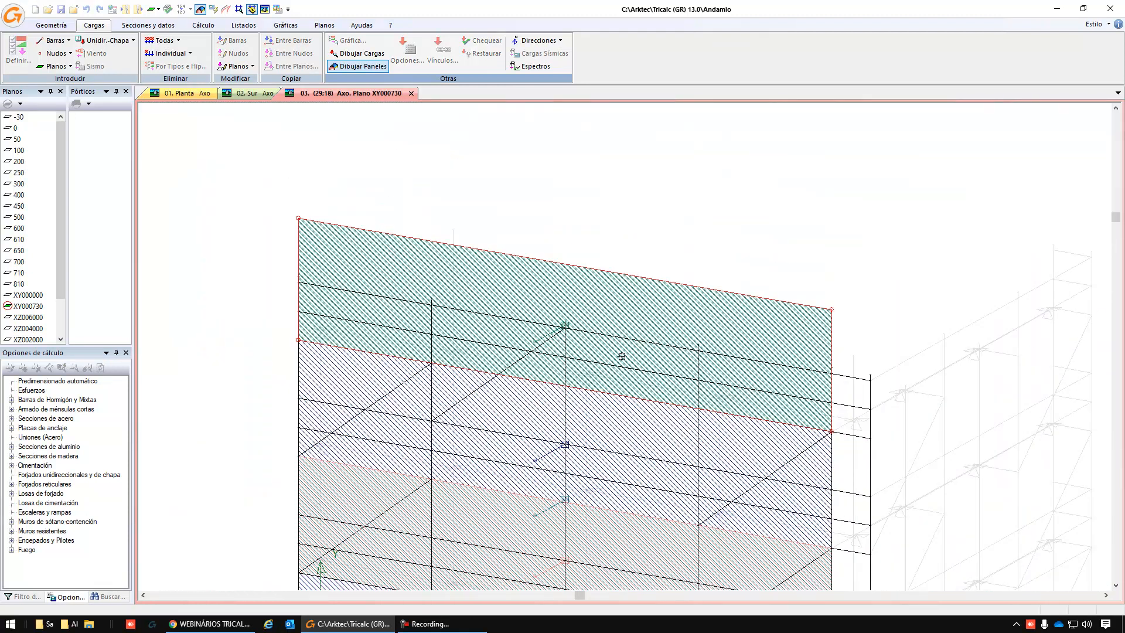
pyautogui.click(832, 310)
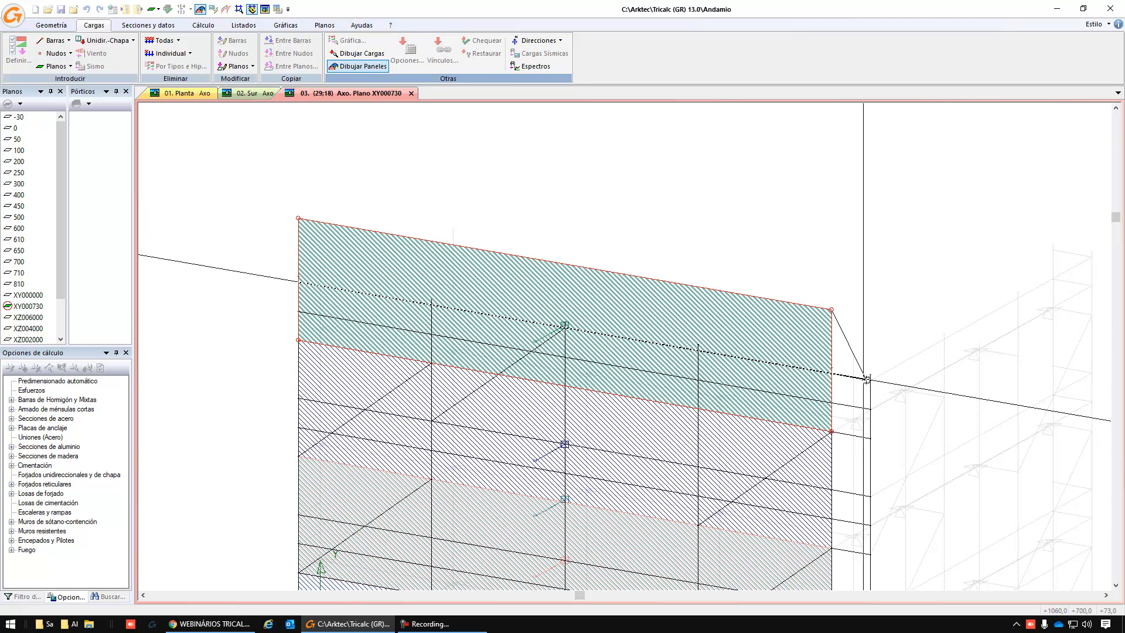
pyautogui.click(872, 381)
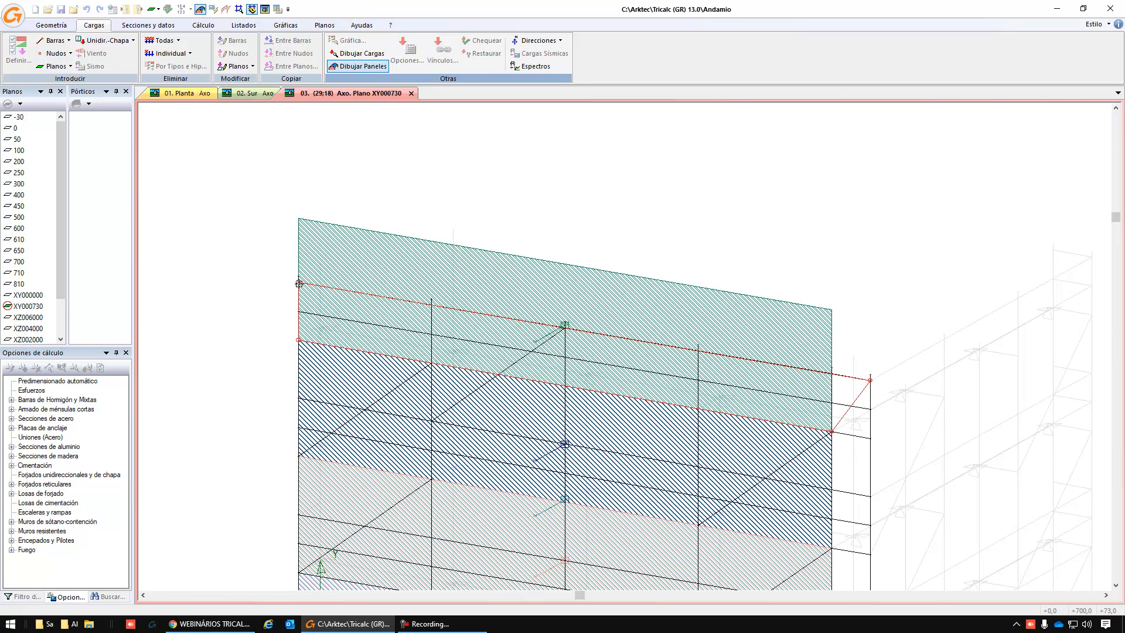
pyautogui.rightClick(426, 201)
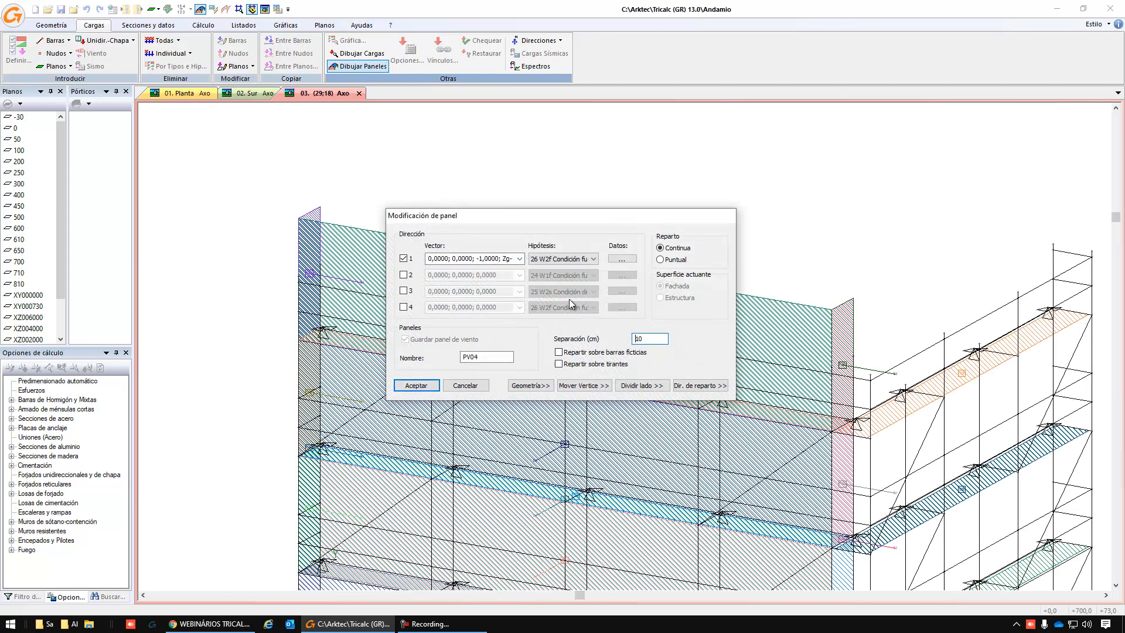
pyautogui.click(419, 388)
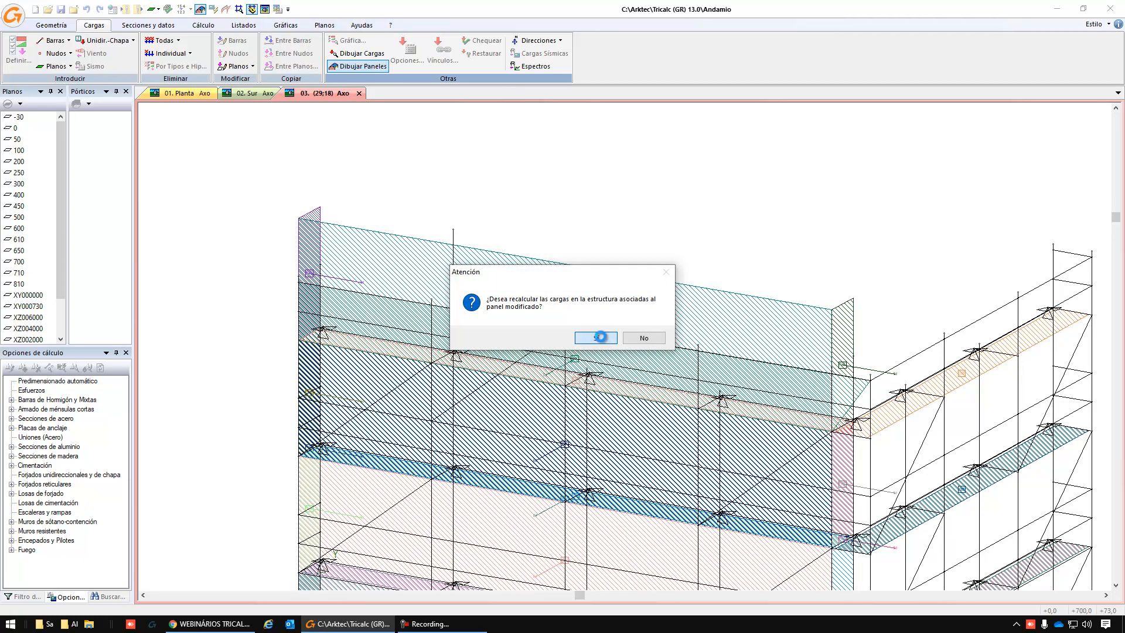
pyautogui.click(596, 339)
pyautogui.press('Return')
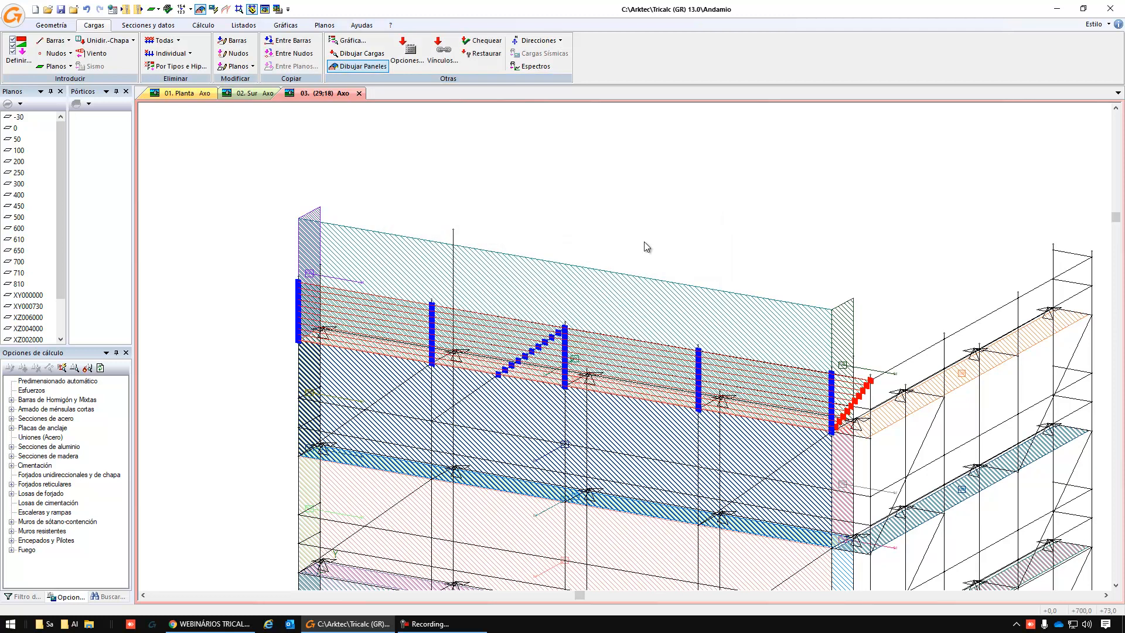
# Examine the reshaped upper wind panel at the scaffold corner and the PV07 and PV01 panels below it.
pyautogui.scroll(5, 707, 264)
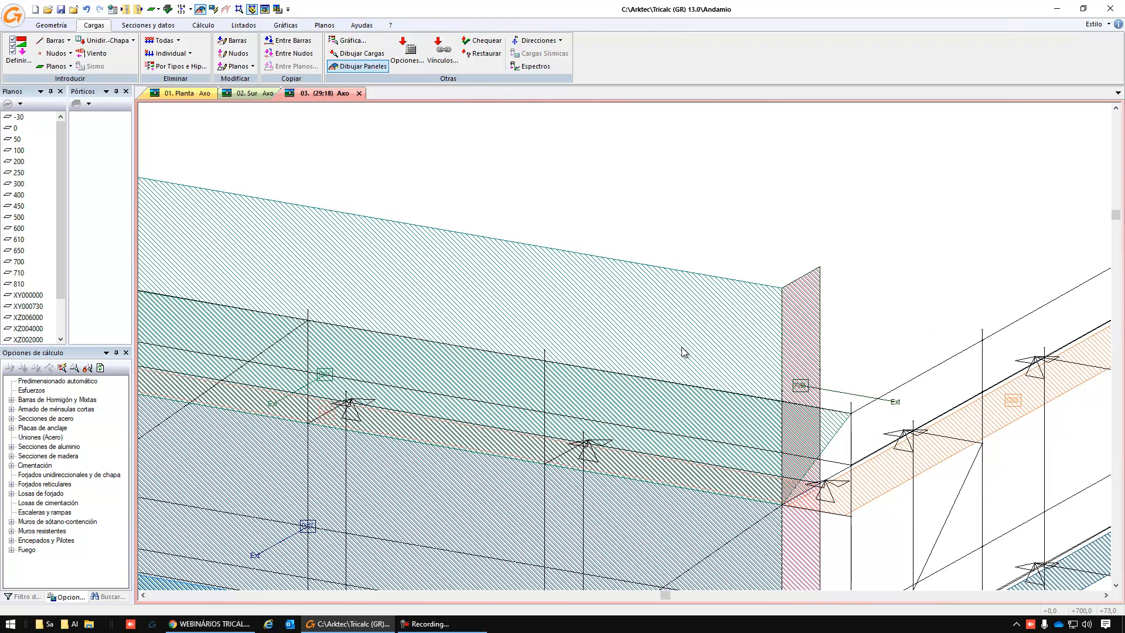
pyautogui.scroll(-1, 607, 313)
pyautogui.scroll(-2, 467, 305)
pyautogui.scroll(3, 399, 330)
pyautogui.scroll(1, 444, 352)
pyautogui.scroll(-4, 463, 329)
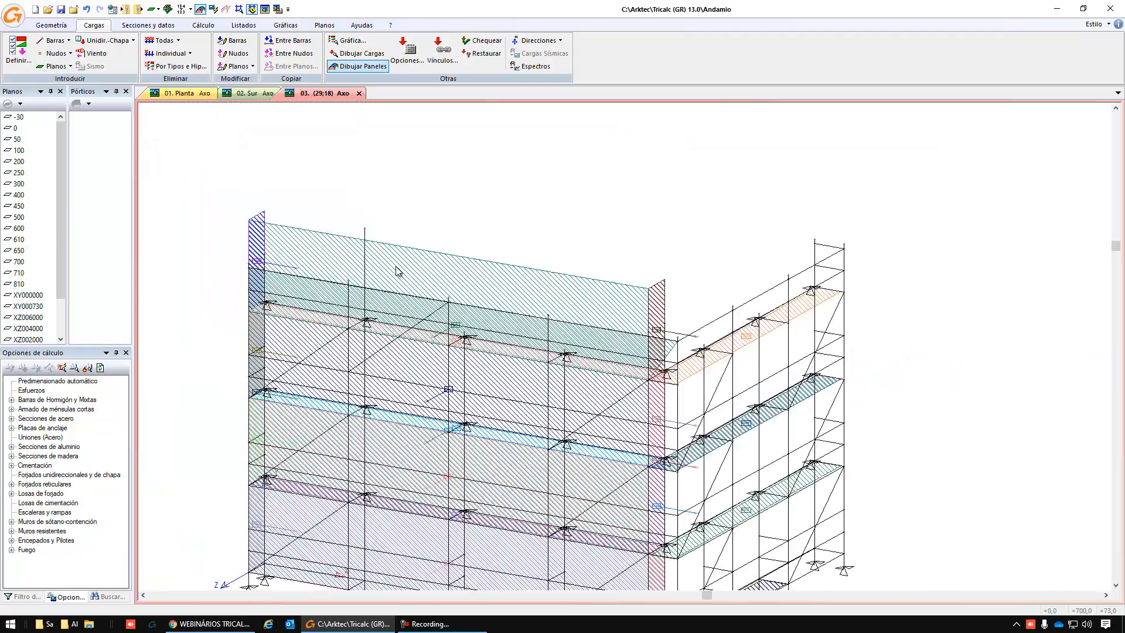
pyautogui.scroll(3, 455, 455)
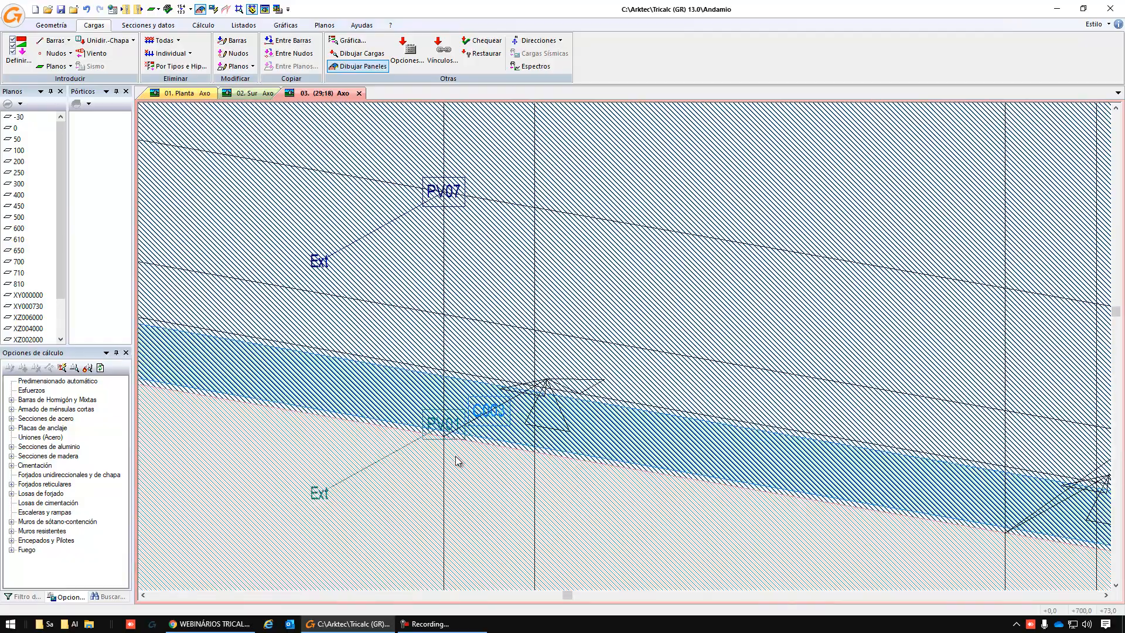
pyautogui.scroll(-1, 457, 447)
pyautogui.scroll(-3, 458, 447)
# Open wind panel PV01 for modification and move its upper vertex near the scaffold corner to the top guardrail's end at the outer post.
pyautogui.click(444, 52)
pyautogui.click(532, 238)
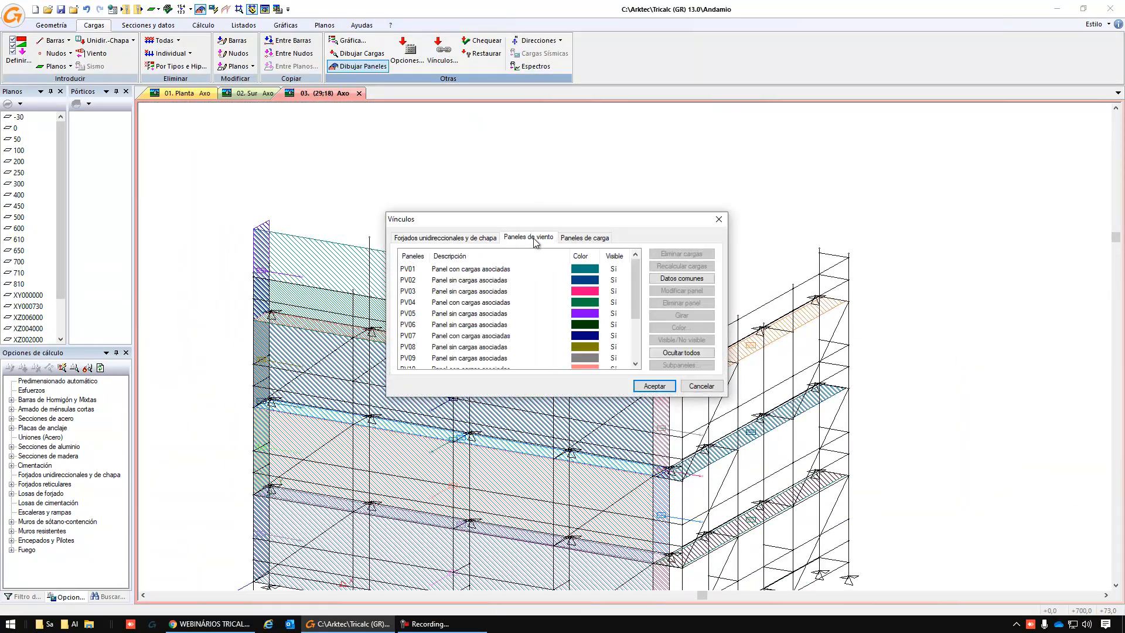
pyautogui.click(482, 271)
pyautogui.click(682, 291)
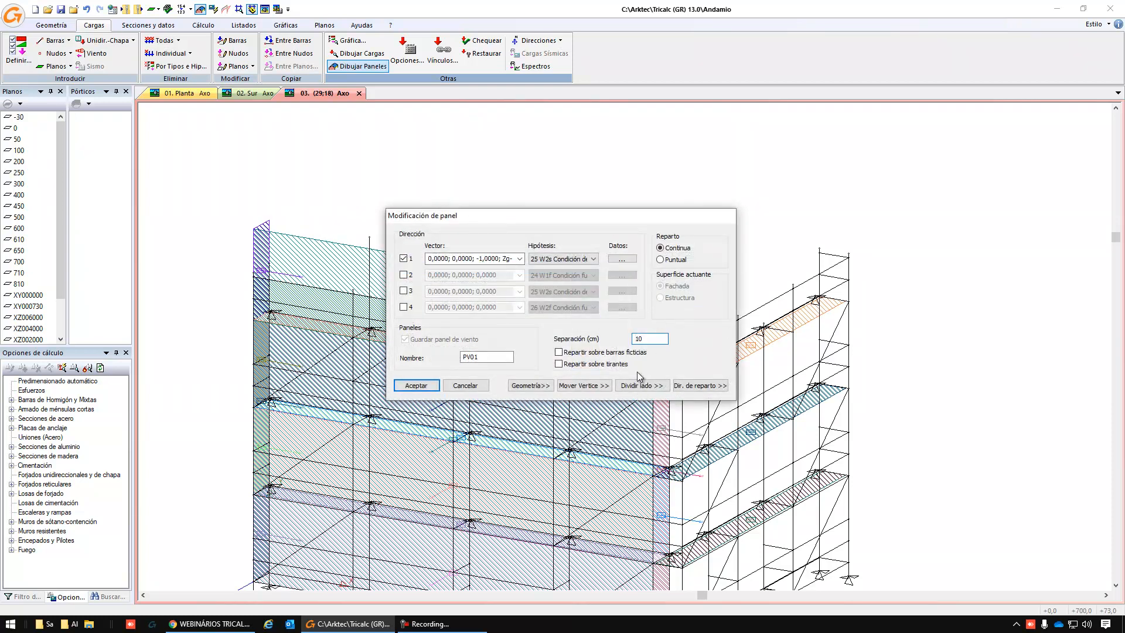
pyautogui.click(584, 385)
pyautogui.click(652, 296)
pyautogui.click(682, 350)
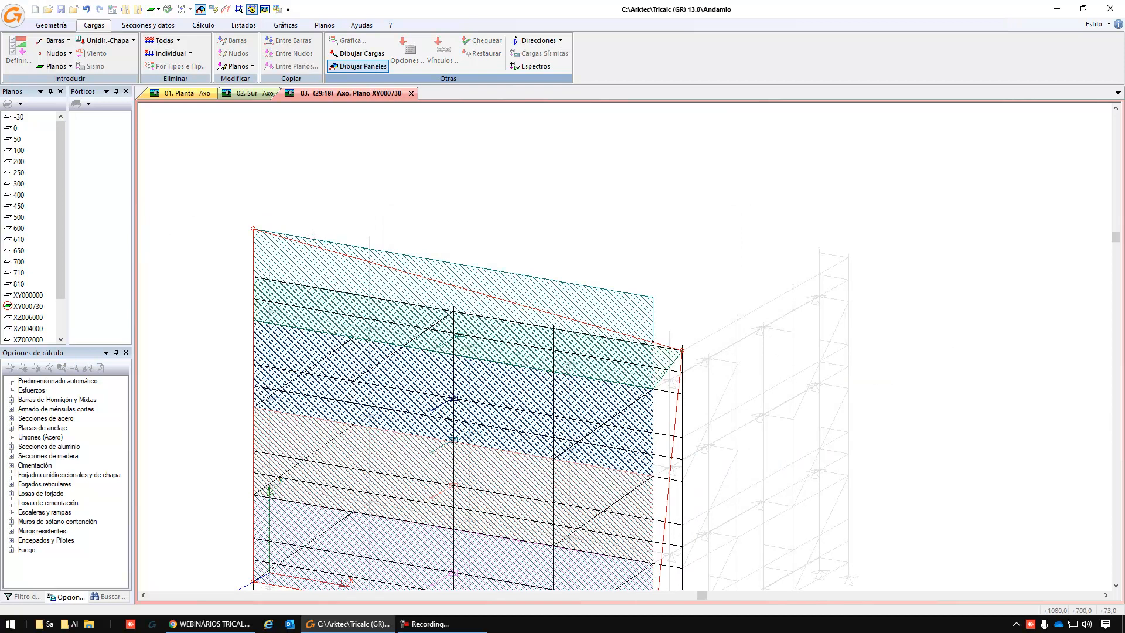
# Move PV01's other upper vertex to the guardrail's far end and its lower corner vertex to the outer post, and recalculate the panel's loads.
pyautogui.scroll(-5, 356, 333)
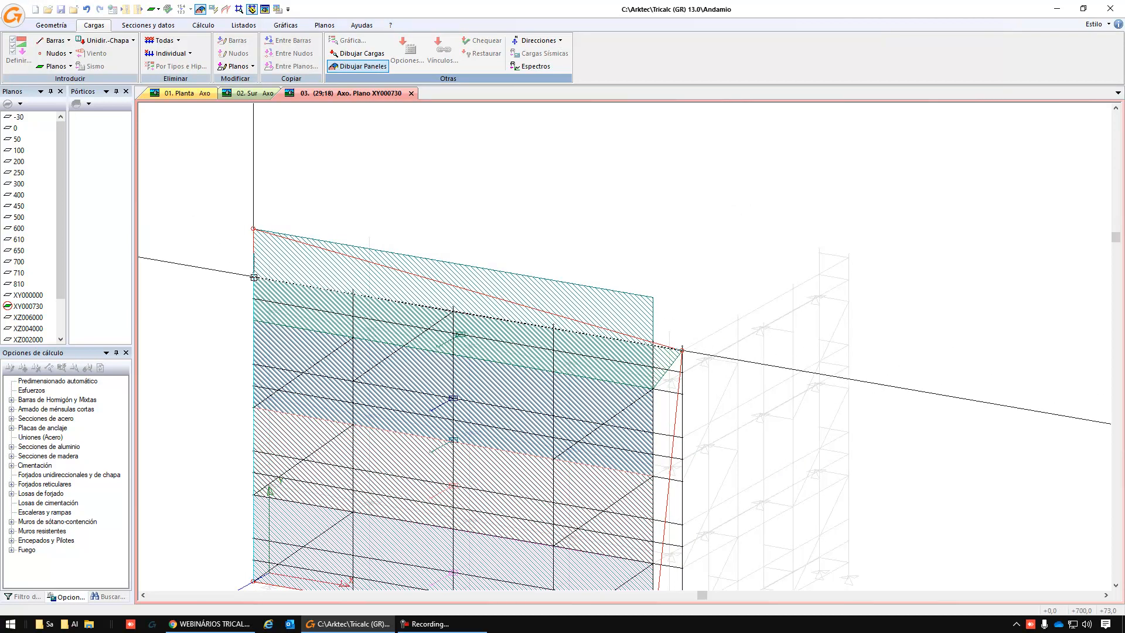
pyautogui.scroll(8, 483, 460)
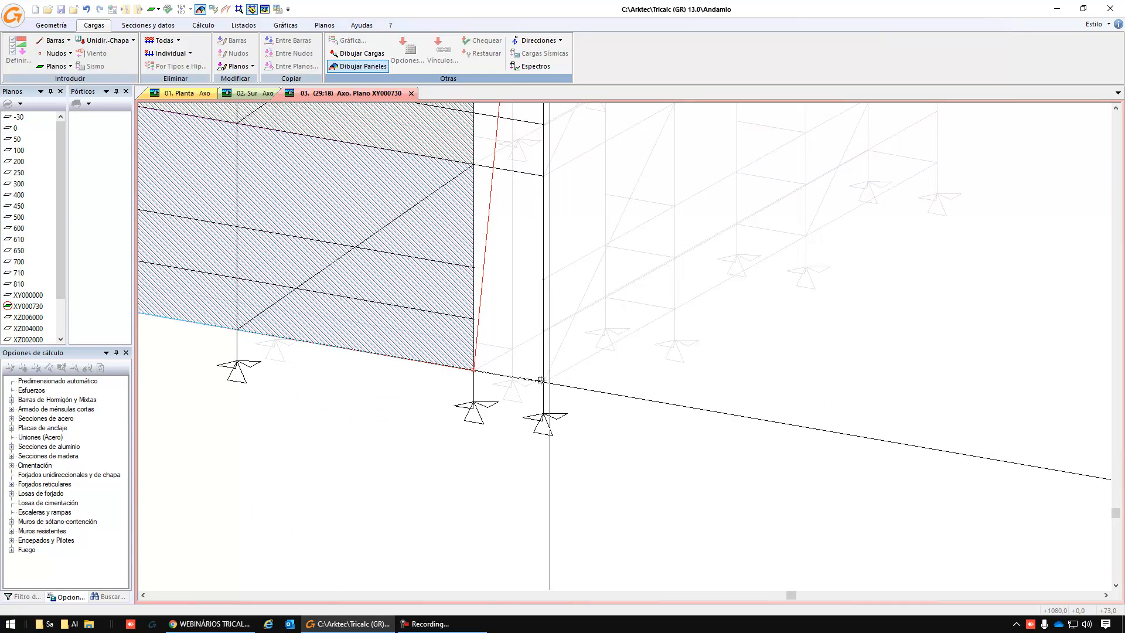
pyautogui.scroll(-2, 543, 382)
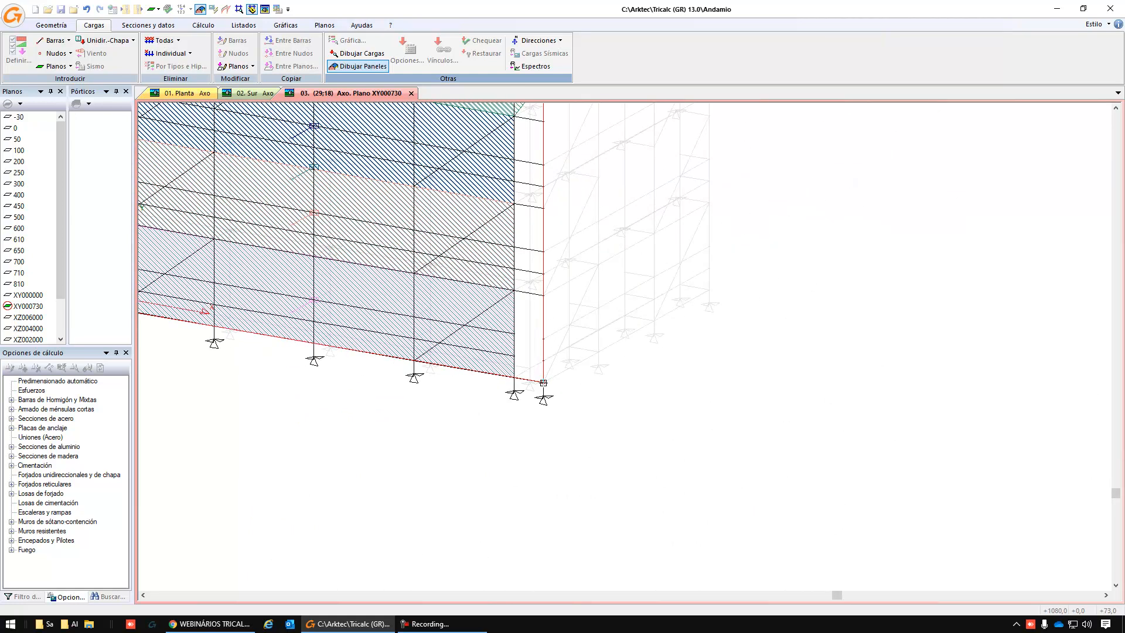
pyautogui.rightClick(581, 459)
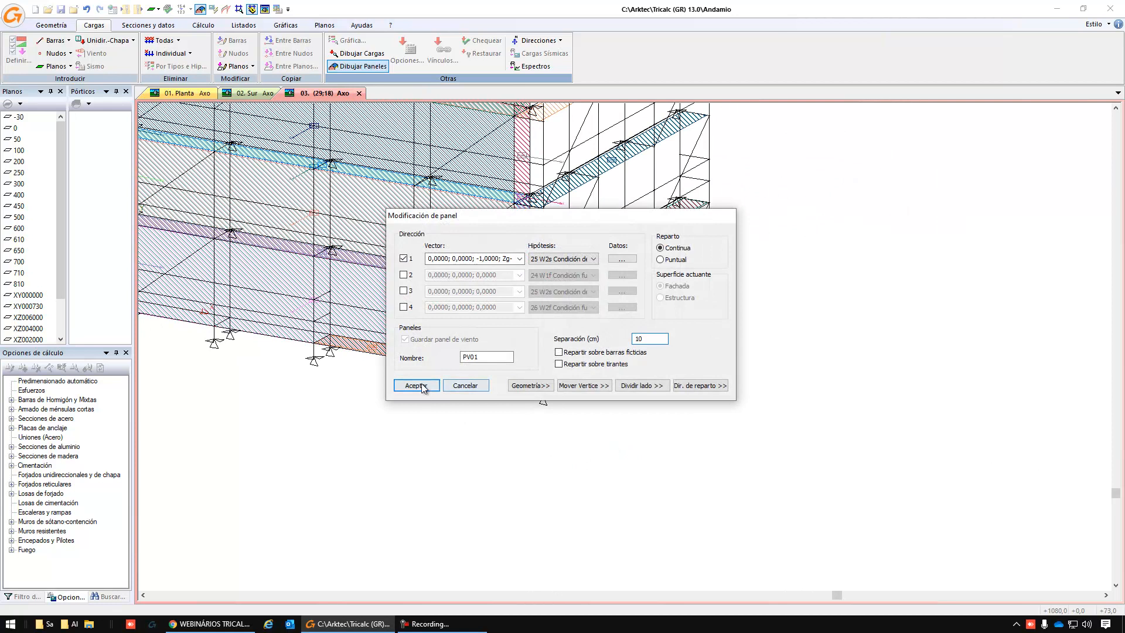
pyautogui.click(428, 387)
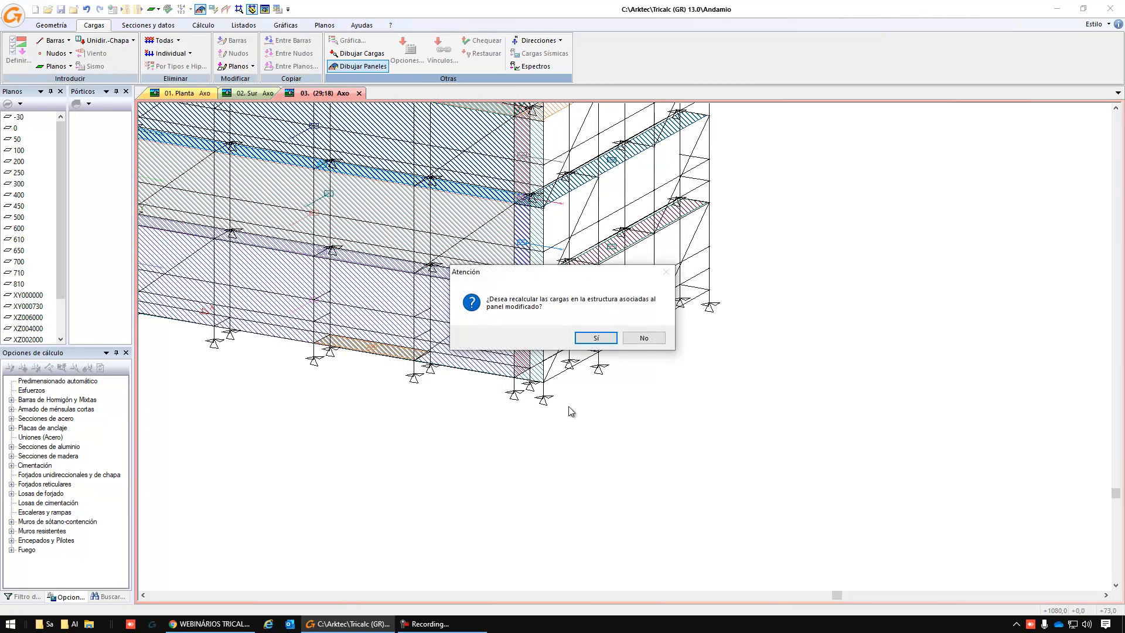
pyautogui.press('Return')
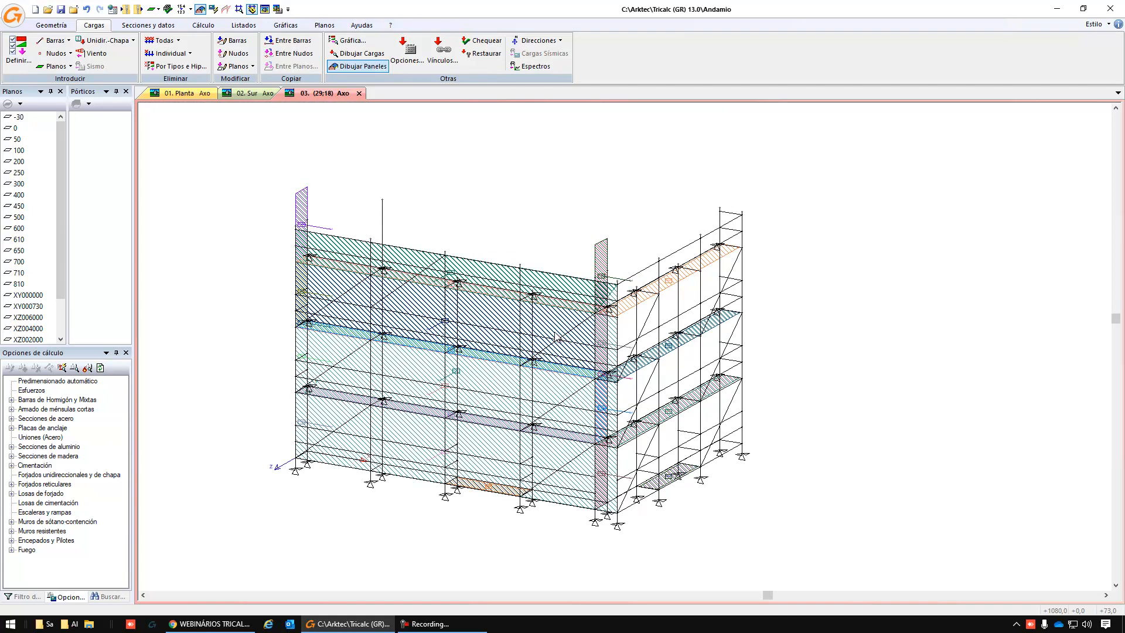
# Start the automatic calculation of the scaffold structure and accept its calculation options.
pyautogui.scroll(2, 700, 267)
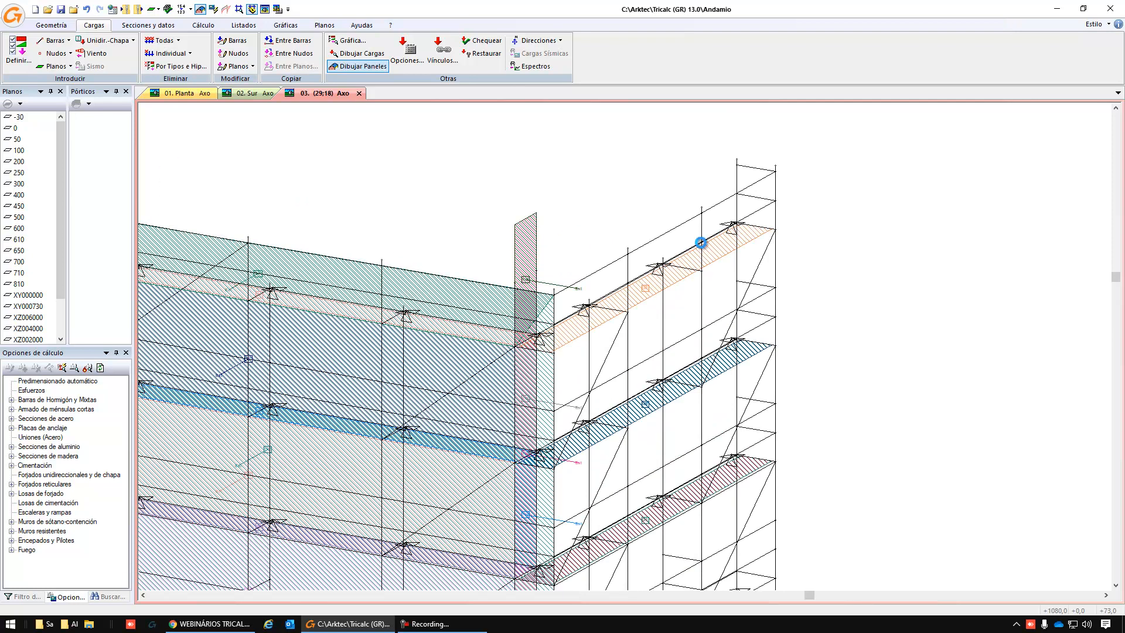
pyautogui.scroll(2, 704, 253)
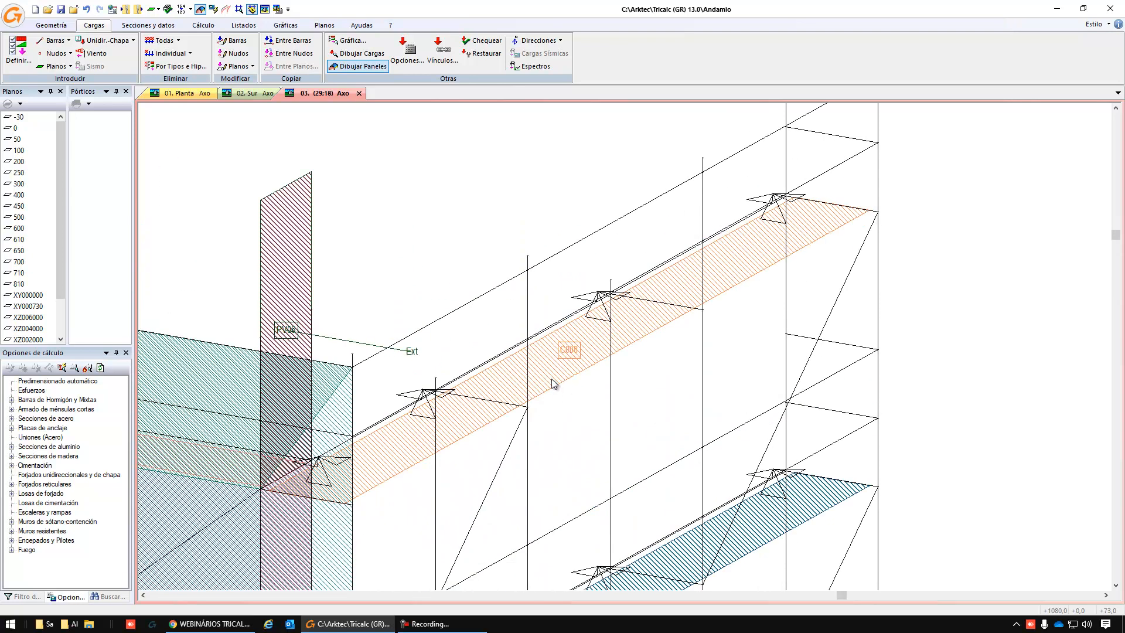
pyautogui.scroll(-5, 553, 384)
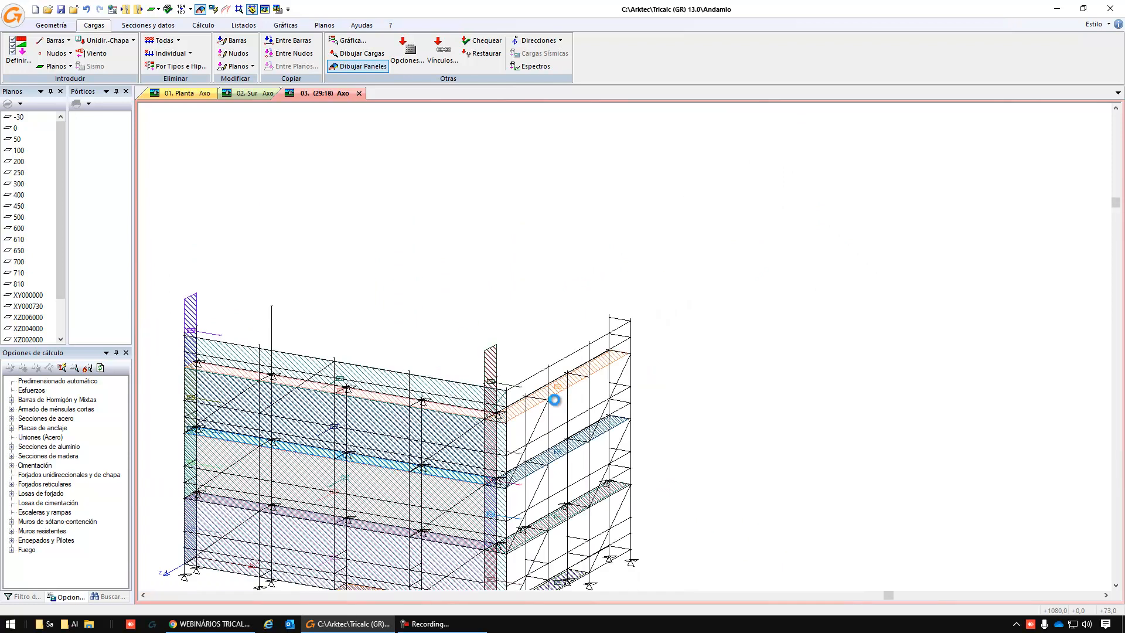
pyautogui.scroll(2, 487, 535)
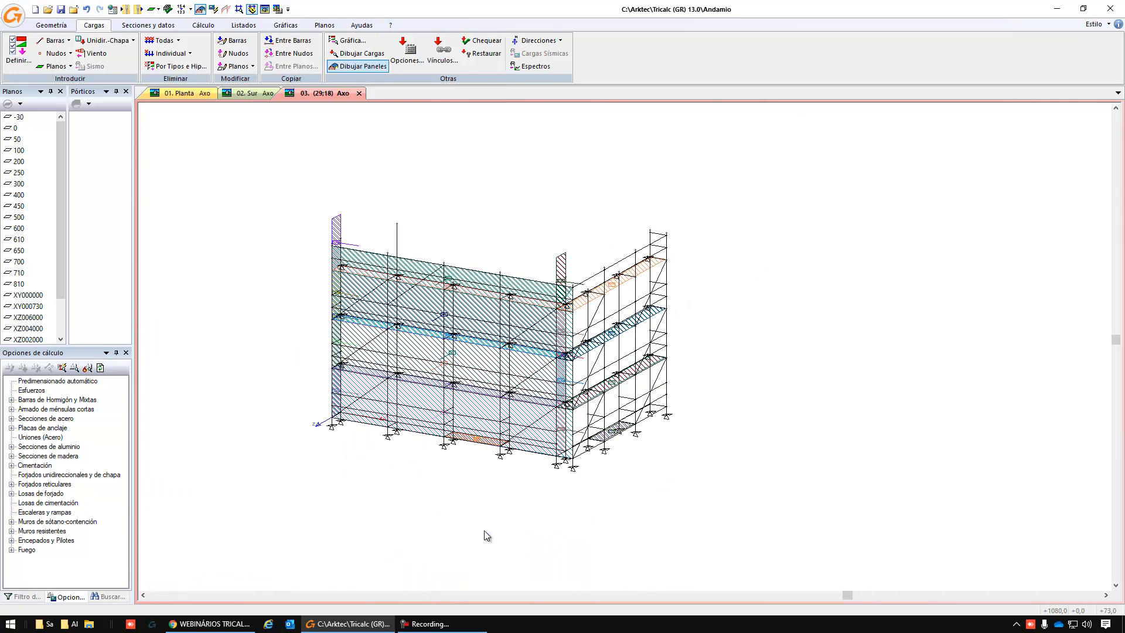
pyautogui.click(202, 26)
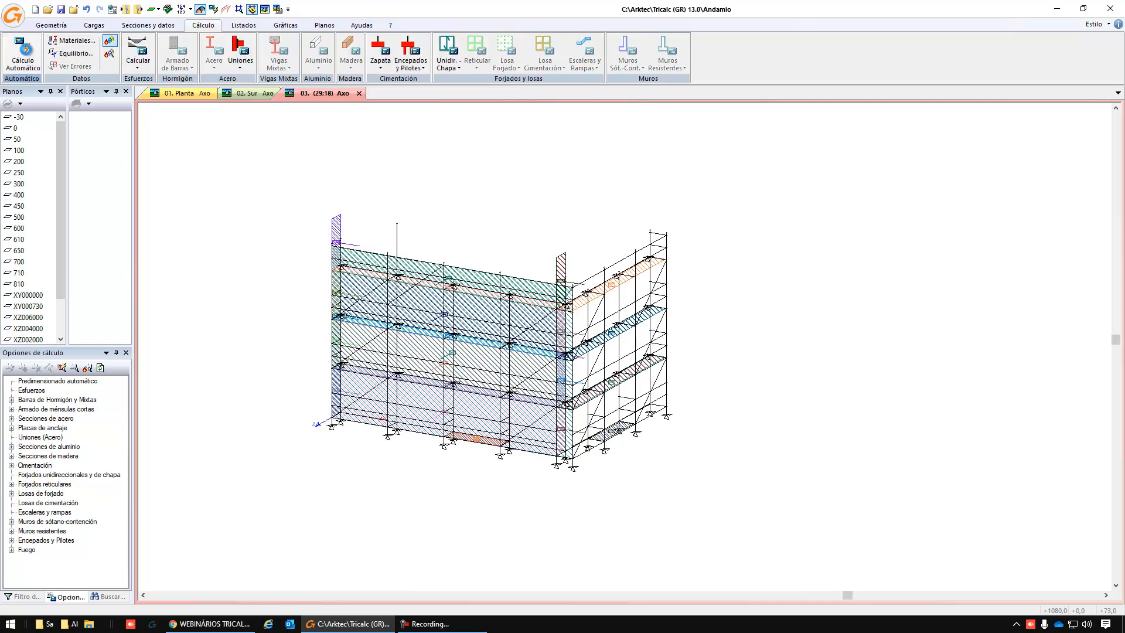
pyautogui.click(23, 56)
pyautogui.click(526, 440)
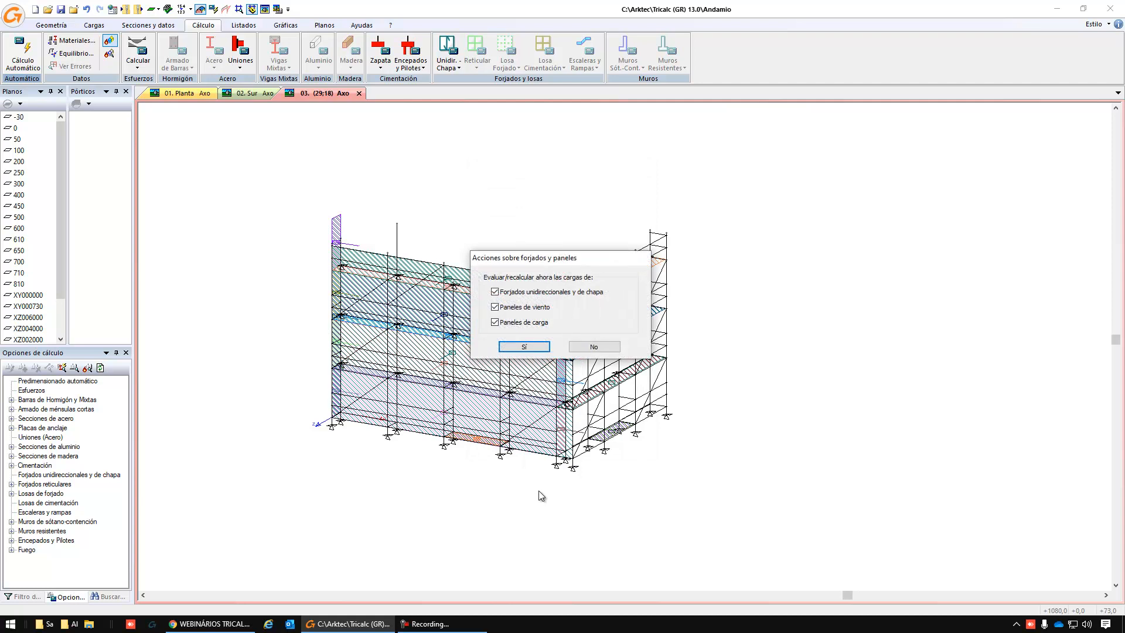
# Complete the automatic calculation without re-evaluating the slab, wind panel and load panel loads, and hide the loads on the model.
pyautogui.click(604, 347)
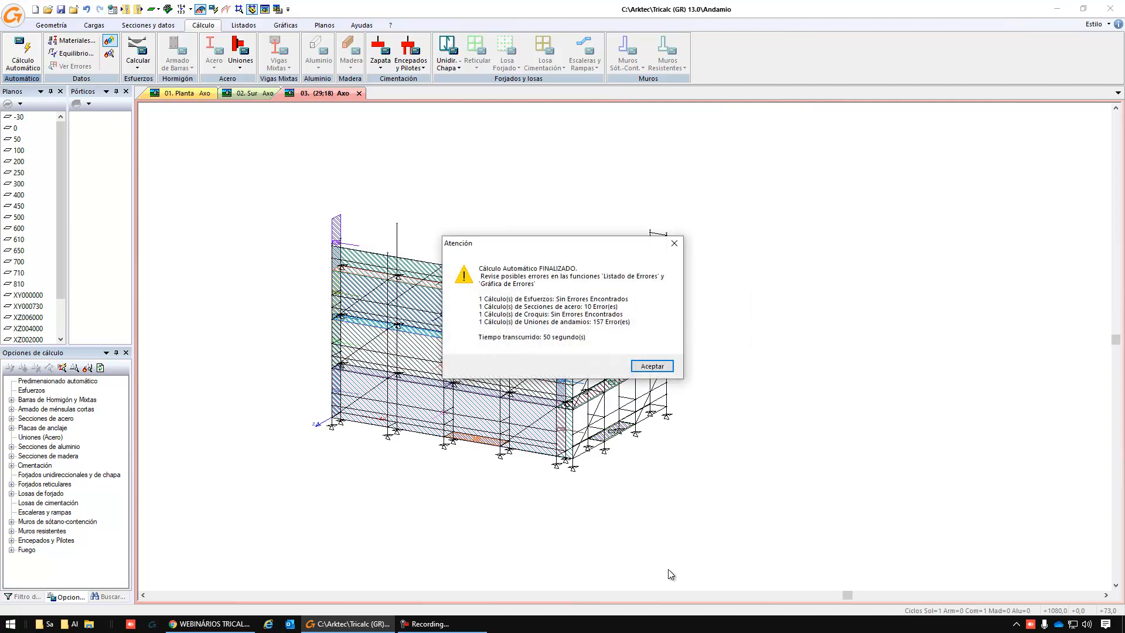
pyautogui.click(652, 366)
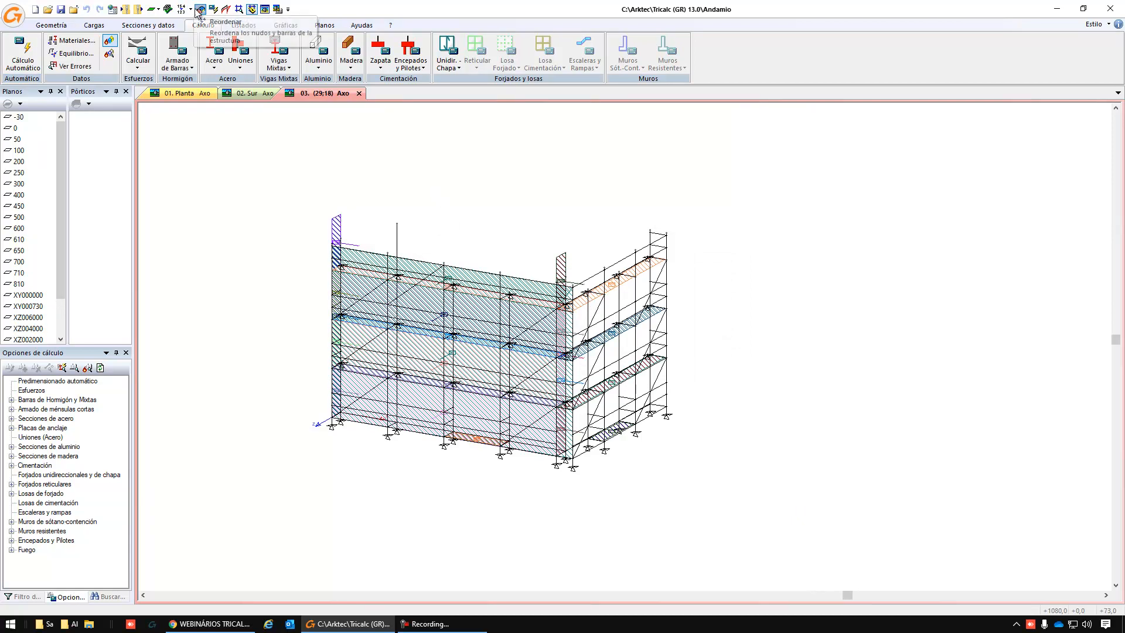
pyautogui.click(253, 9)
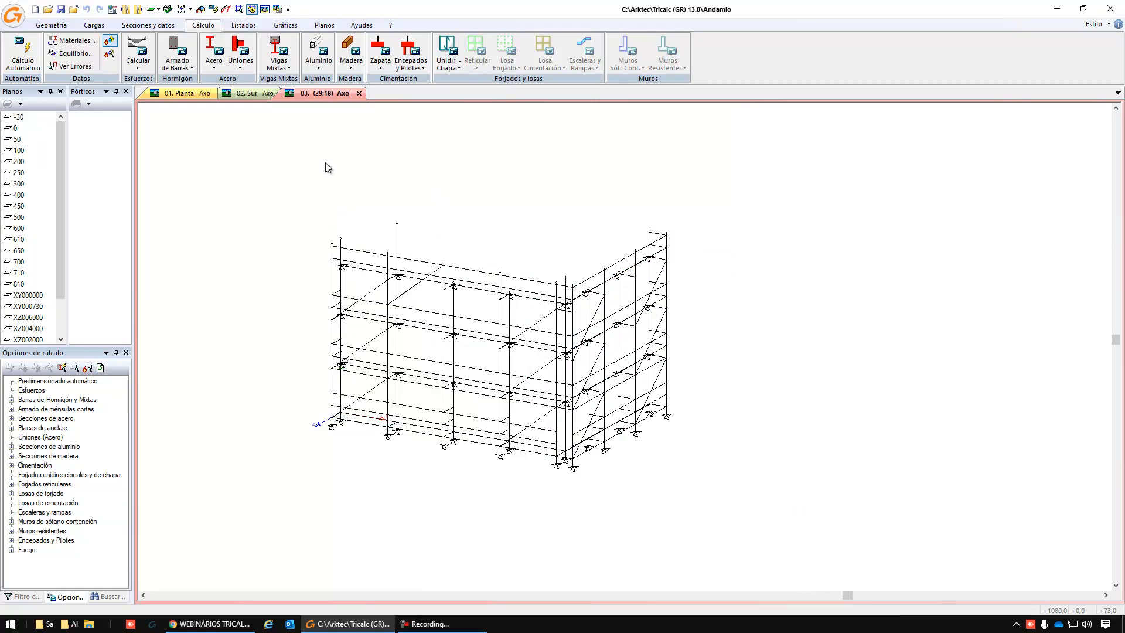
# Plot the steel stress utilisation on the scaffold and inspect the joints along the upper level of the long facade.
pyautogui.click(285, 25)
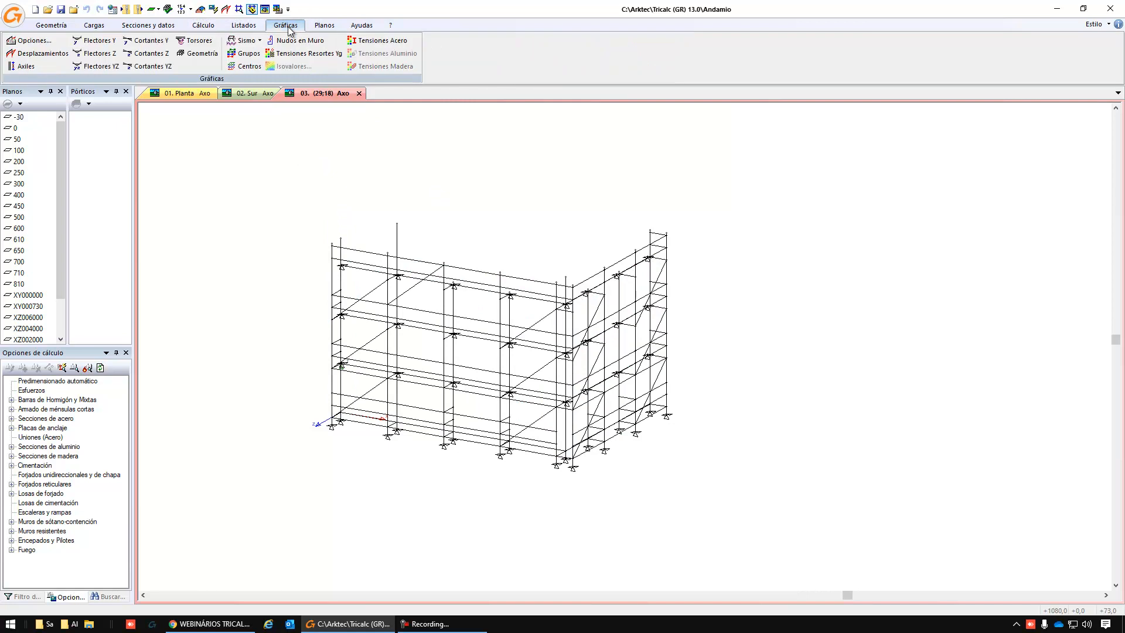
pyautogui.click(375, 41)
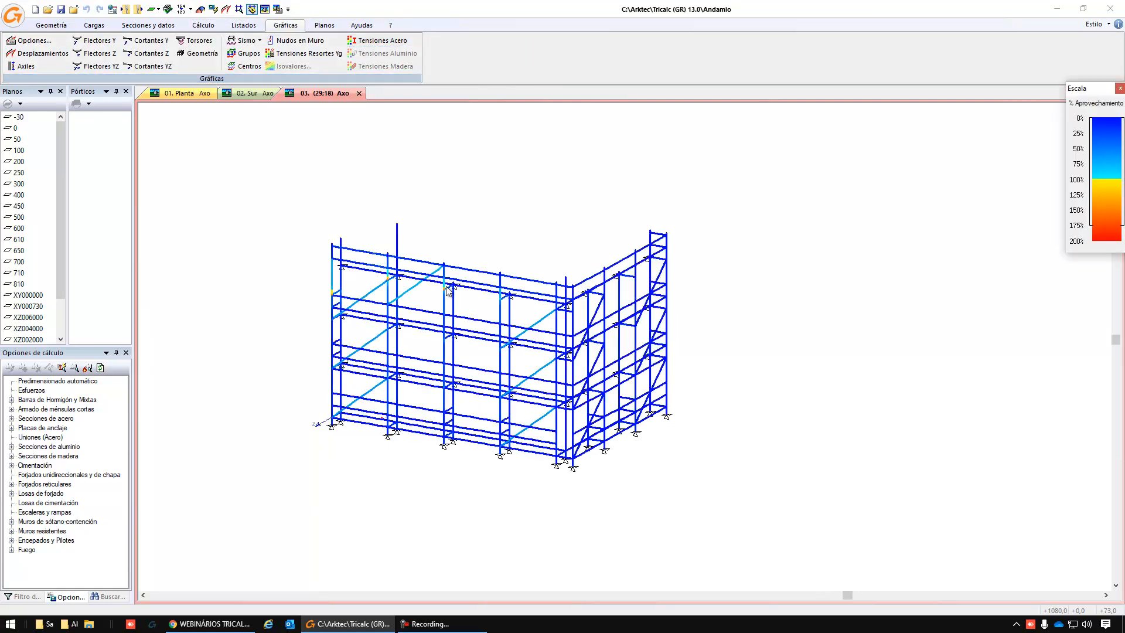
pyautogui.scroll(6, 452, 319)
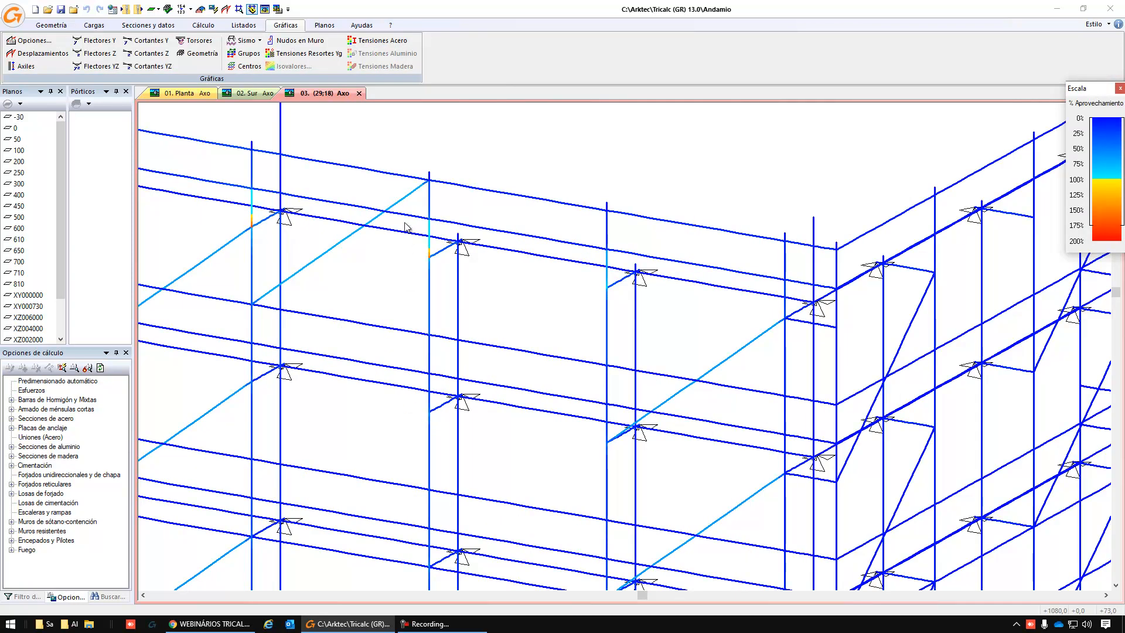
pyautogui.scroll(4, 409, 228)
pyautogui.scroll(3, 448, 280)
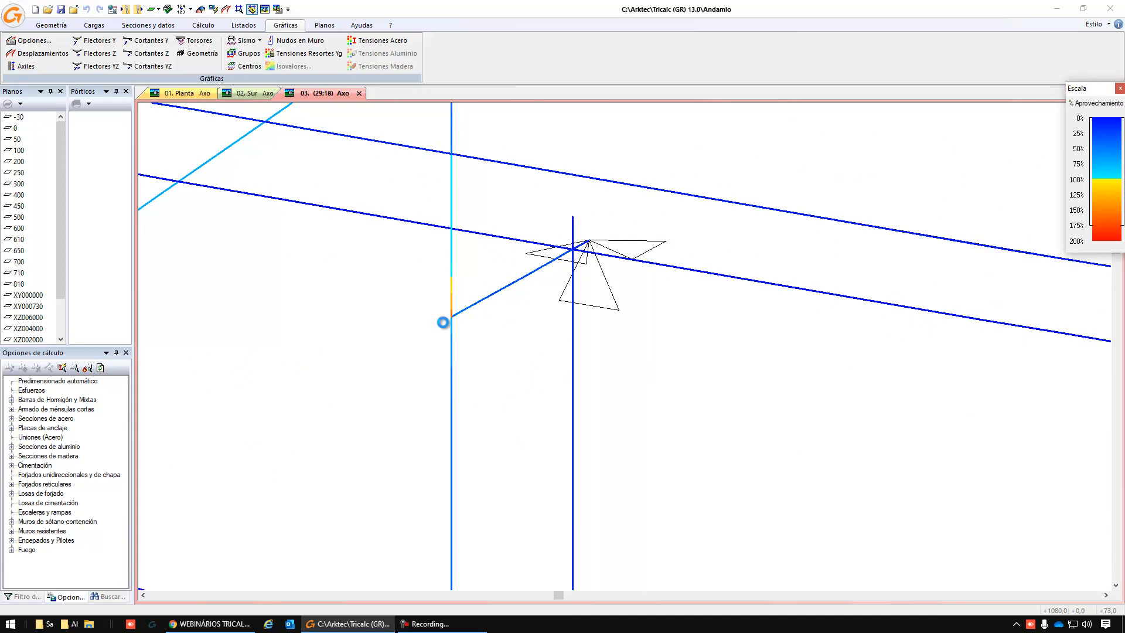
pyautogui.scroll(-6, 448, 324)
pyautogui.moveTo(451, 345); pyautogui.dragTo(443, 283, button='middle')
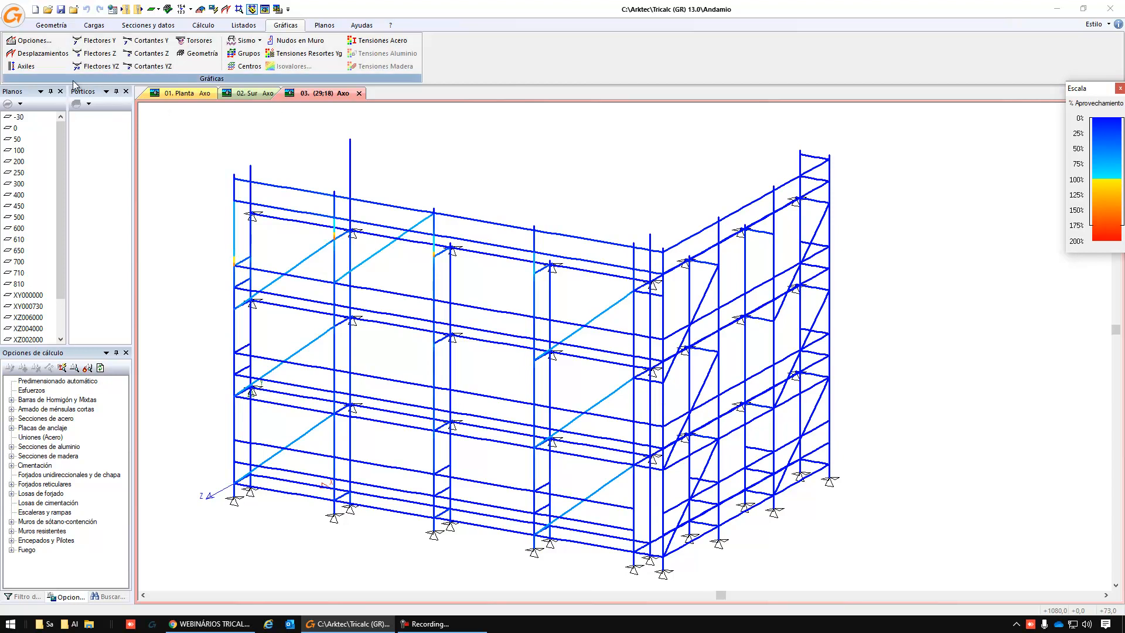
# Set the scope of the force graphics to the whole structure (Todo).
pyautogui.click(99, 54)
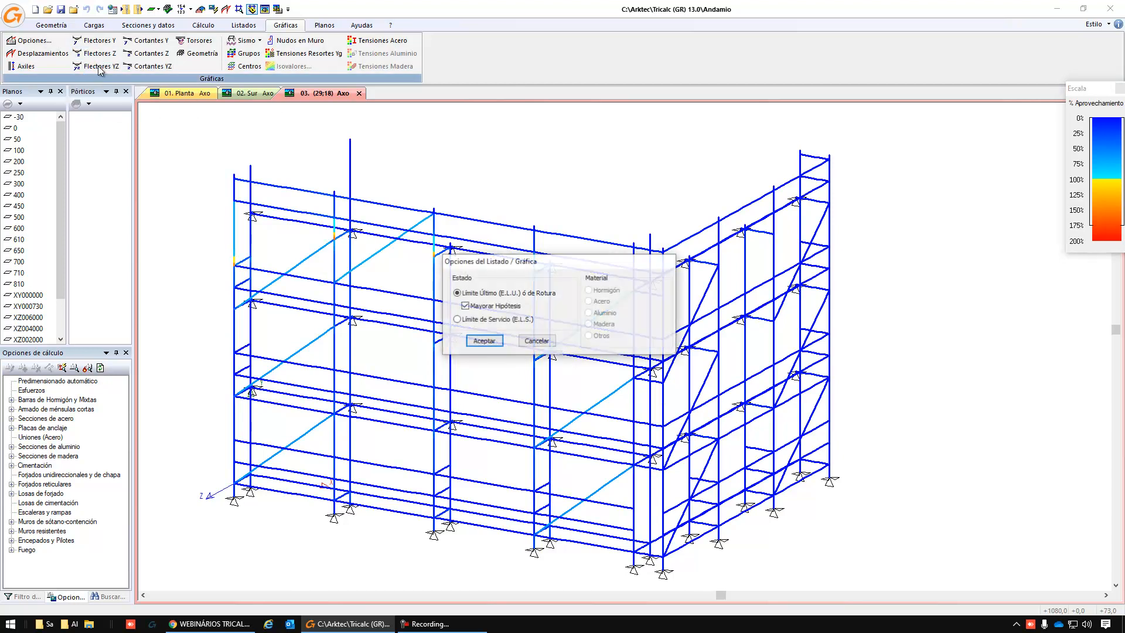
pyautogui.click(483, 343)
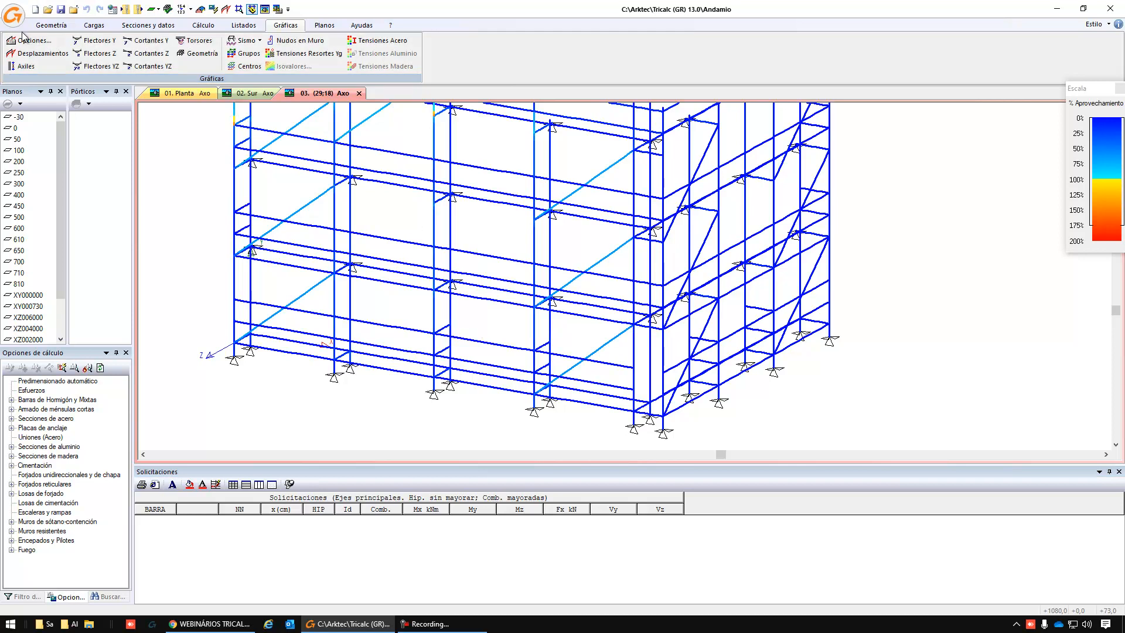
pyautogui.click(30, 40)
pyautogui.click(496, 216)
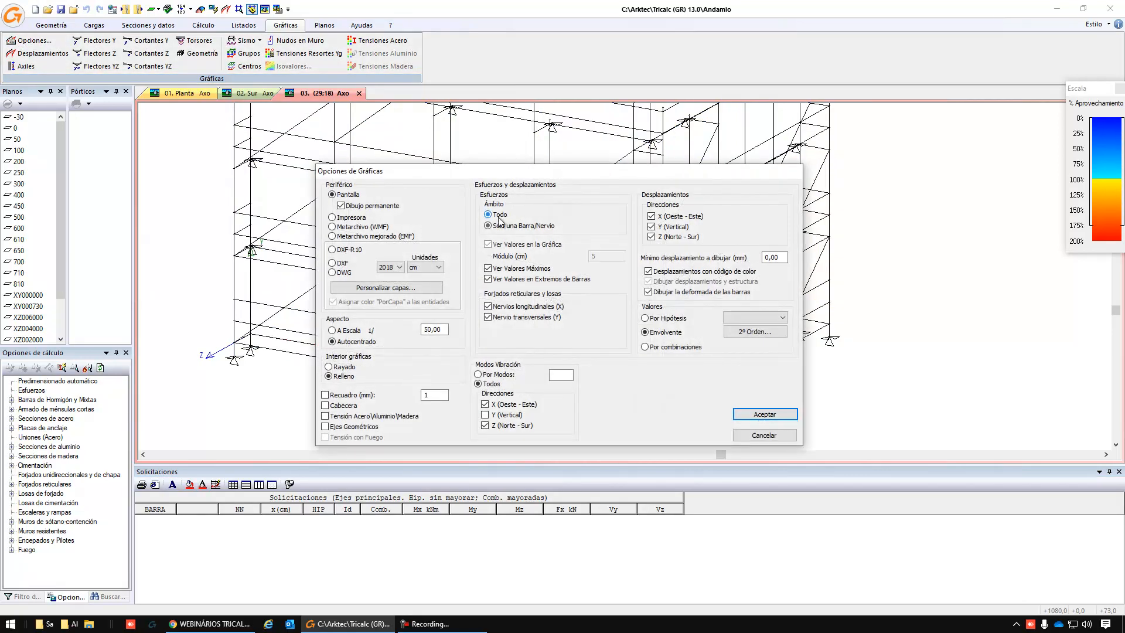
pyautogui.press('Return')
# Plot the YZ bending moments for the ultimate limit state with factored hypotheses and inspect the values at the scaffold joints.
pyautogui.click(109, 67)
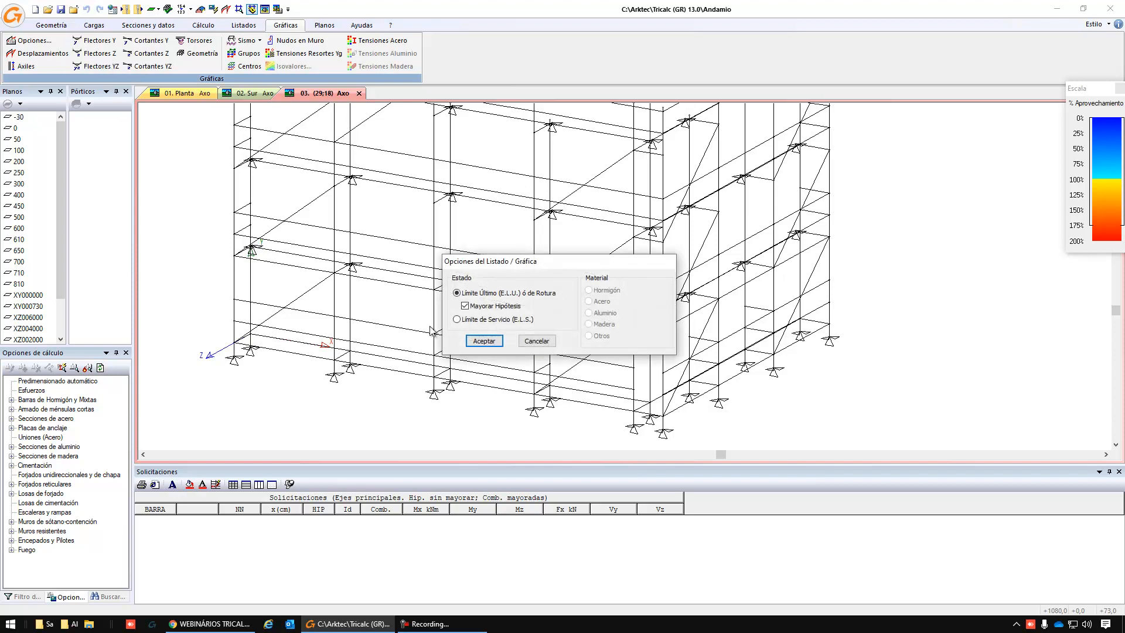
pyautogui.press('Return')
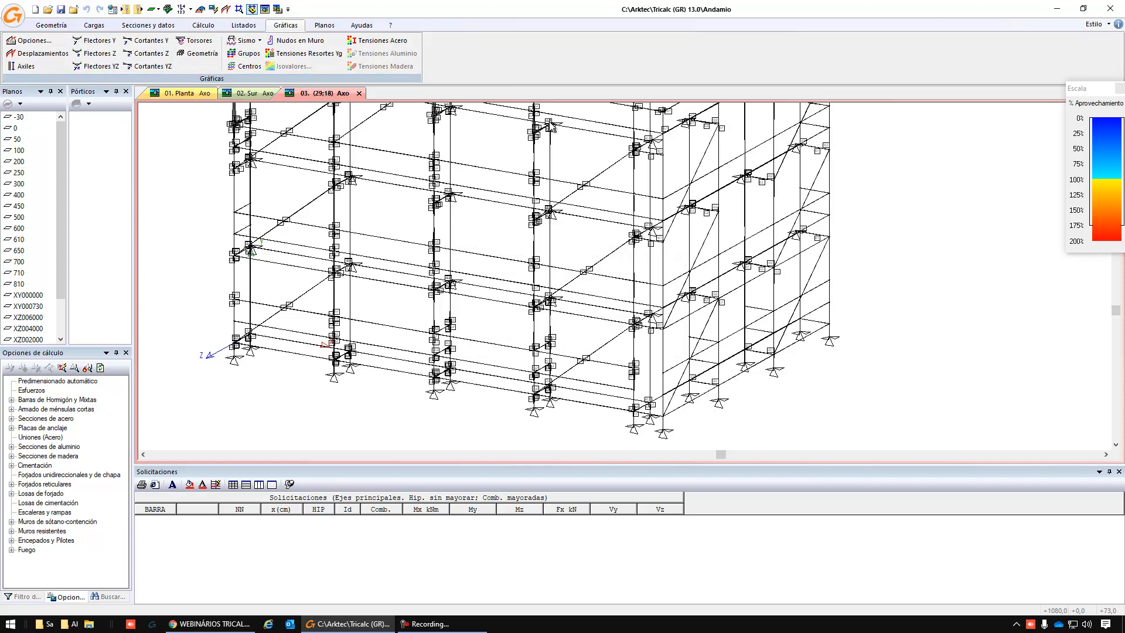
pyautogui.scroll(8, 559, 195)
pyautogui.scroll(-5, 575, 251)
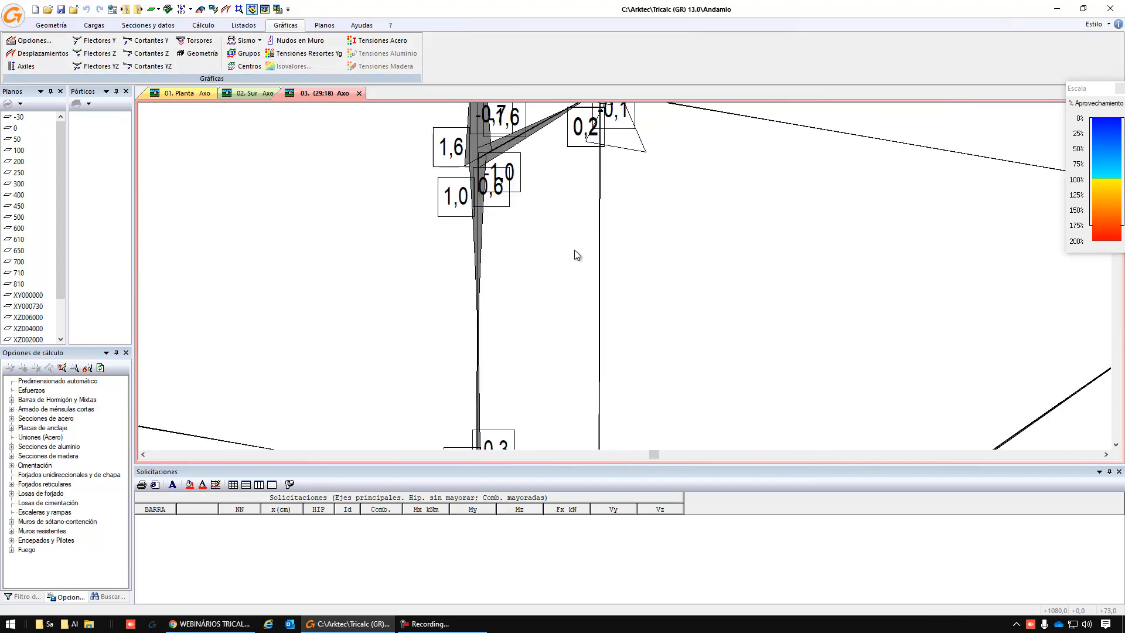
pyautogui.scroll(-5, 566, 261)
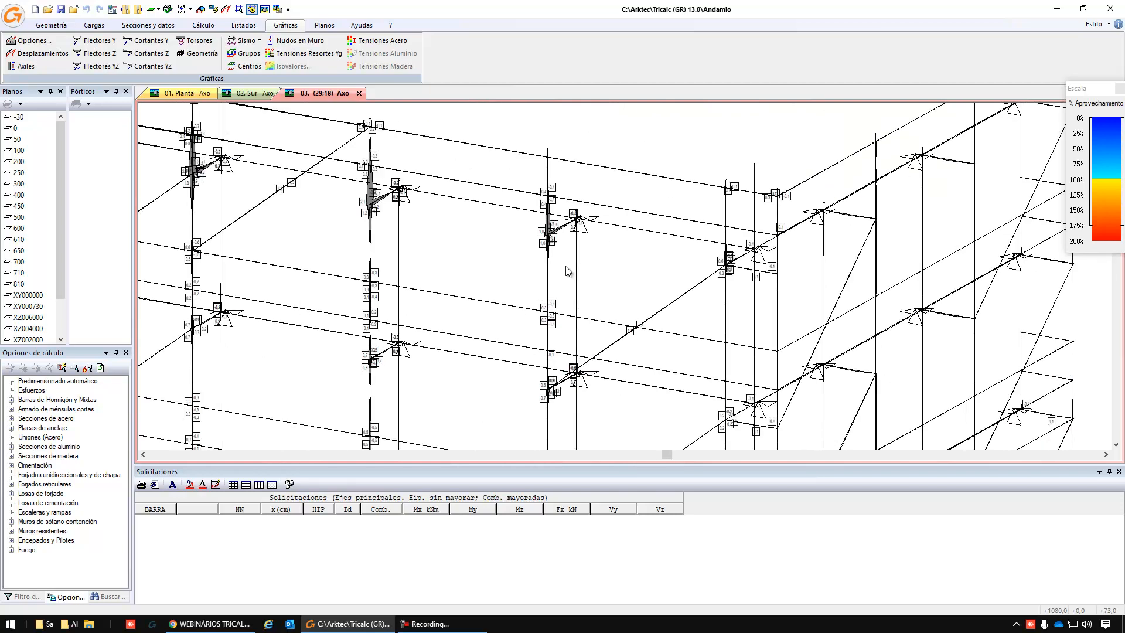
pyautogui.scroll(5, 337, 189)
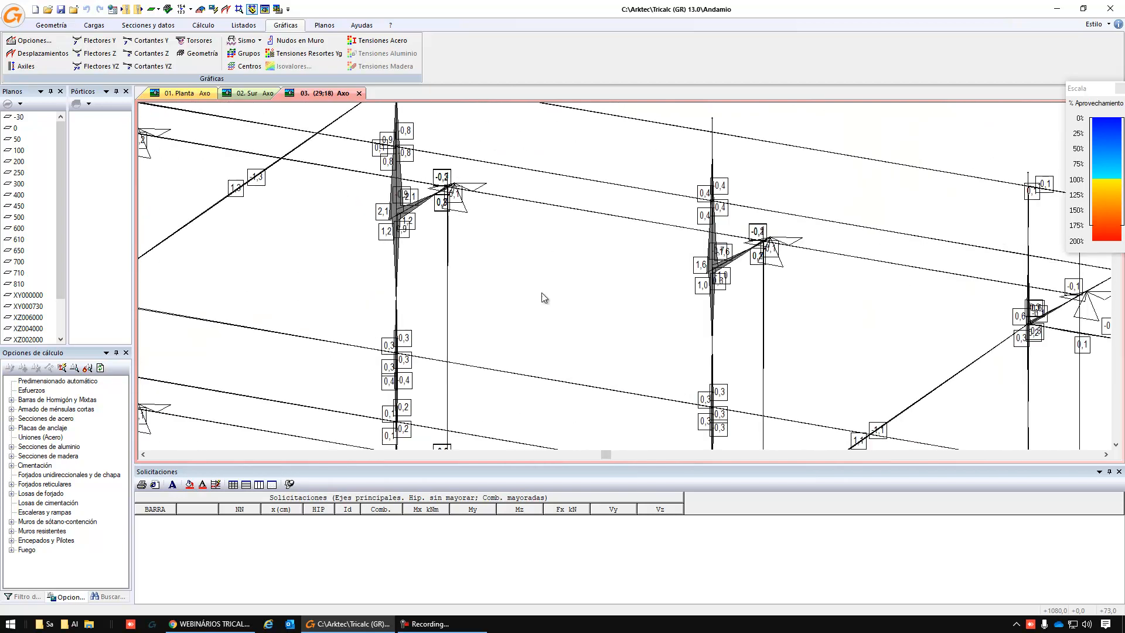
pyautogui.scroll(-3, 554, 293)
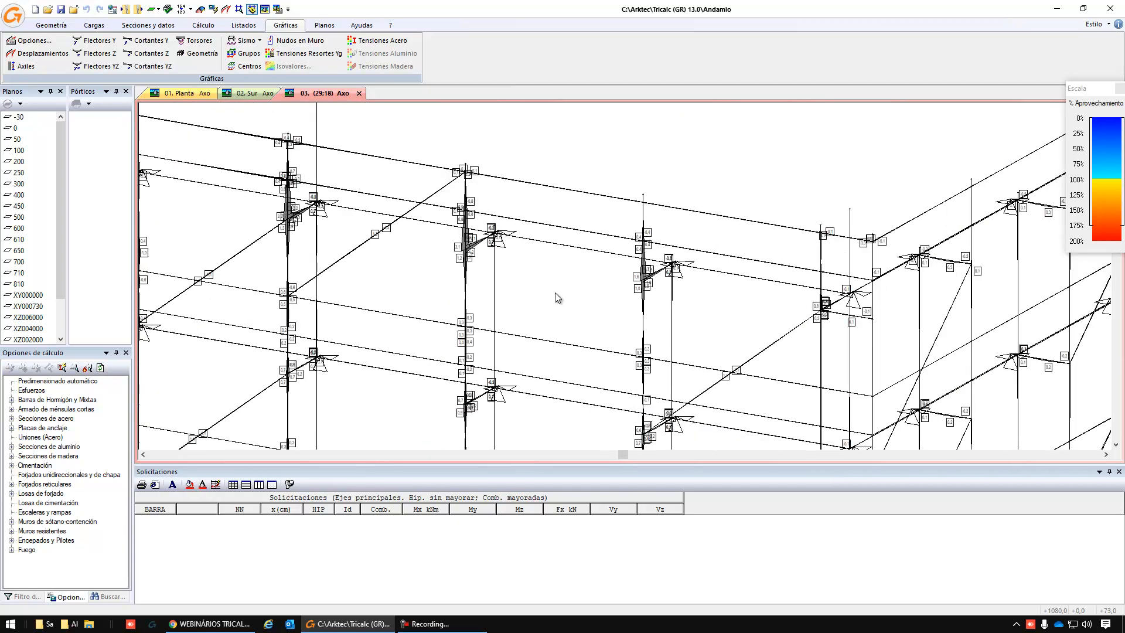
# Isolate the vertical ZY plane through the top of a standard on the long facade and examine its moments in east elevation and 3D.
pyautogui.click(156, 10)
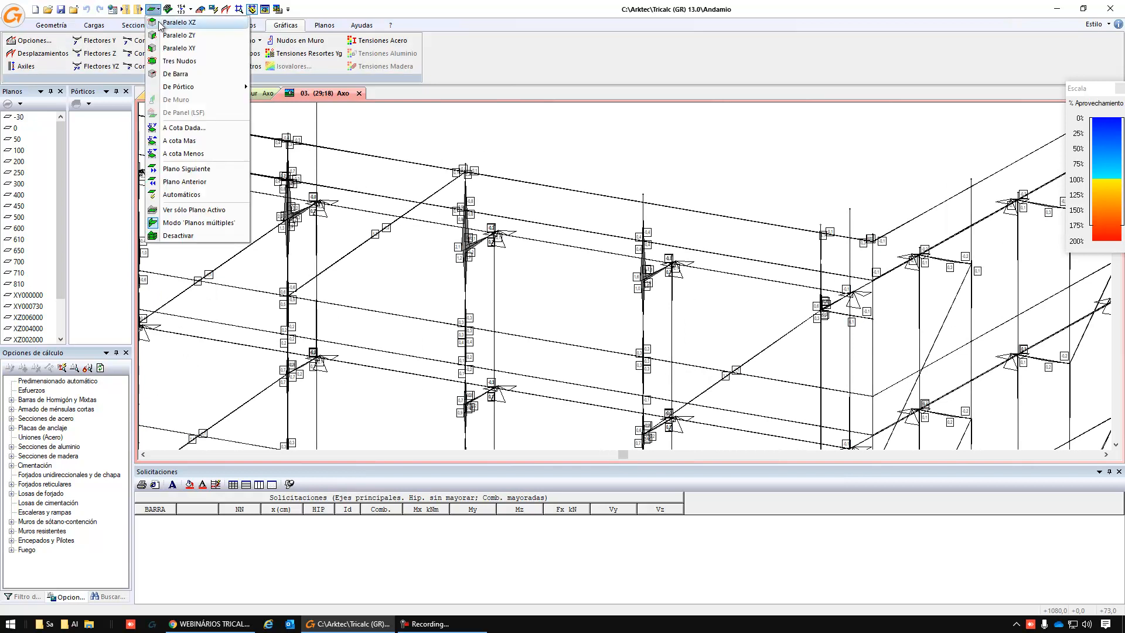
pyautogui.click(179, 48)
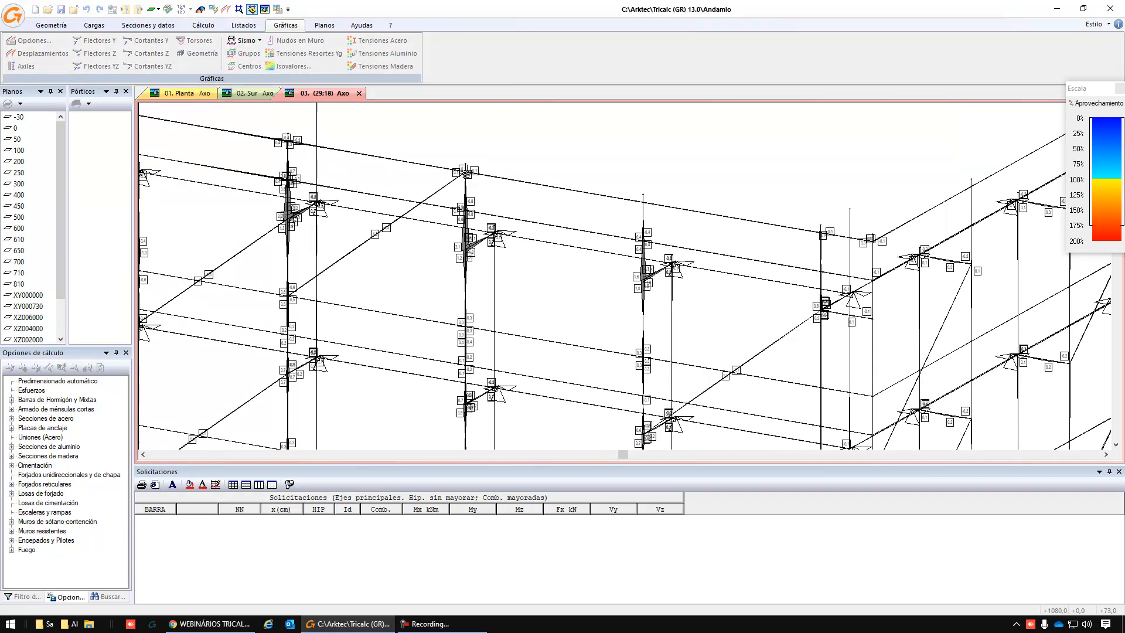
pyautogui.click(466, 171)
pyautogui.moveTo(521, 278)
pyautogui.mouseDown(button='middle')
pyautogui.moveTo(482, 280)
pyautogui.moveTo(502, 283)
pyautogui.mouseUp(button='middle')
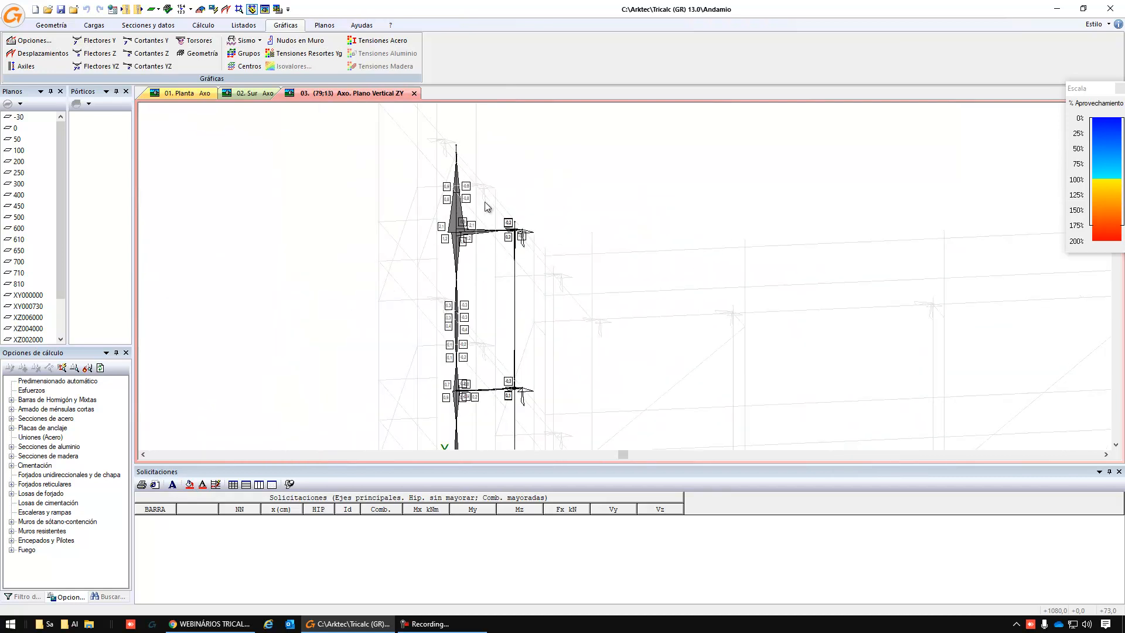
pyautogui.press('F7')
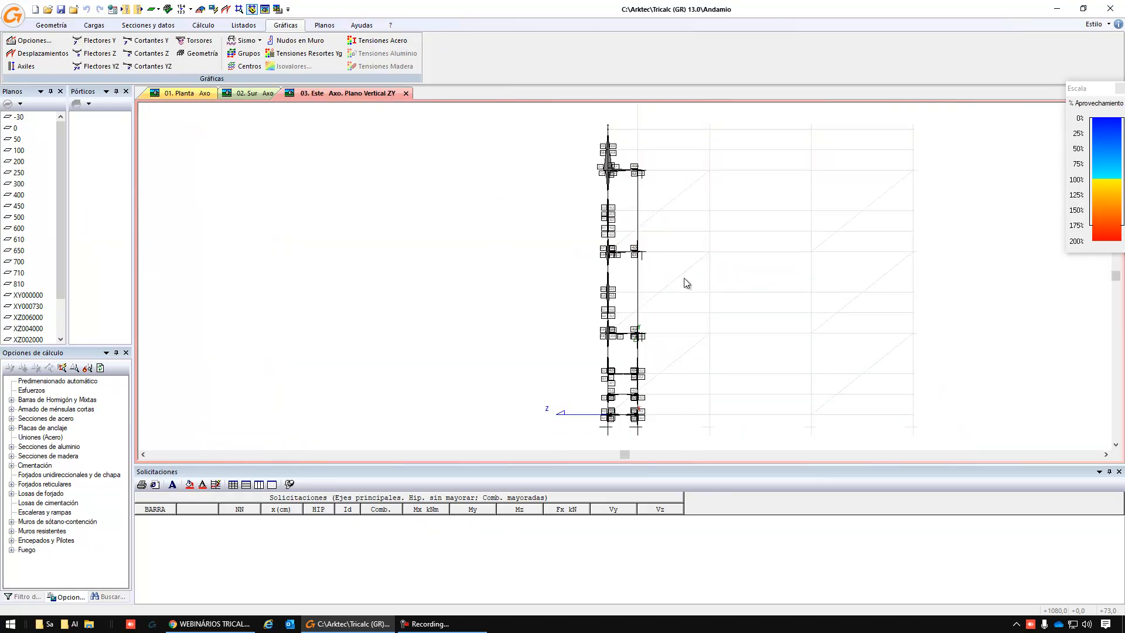
pyautogui.moveTo(651, 255); pyautogui.dragTo(740, 298, button='middle')
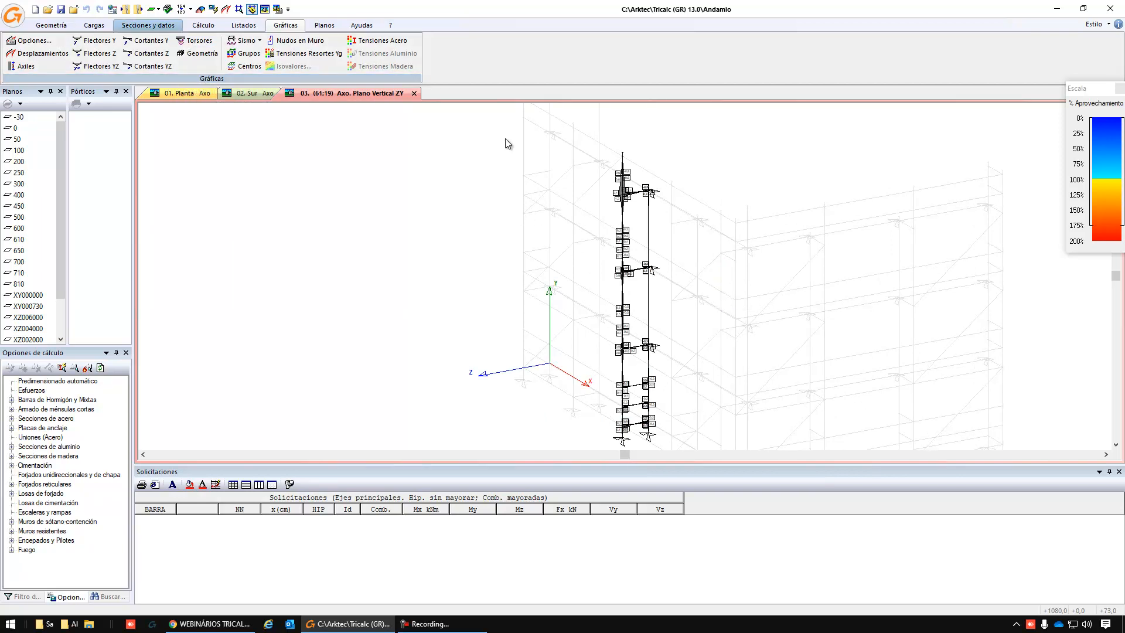
# Review the Barra ADAPT de 1,75 m entry in the scaffold elements database and close it without changes.
pyautogui.click(549, 46)
pyautogui.click(554, 67)
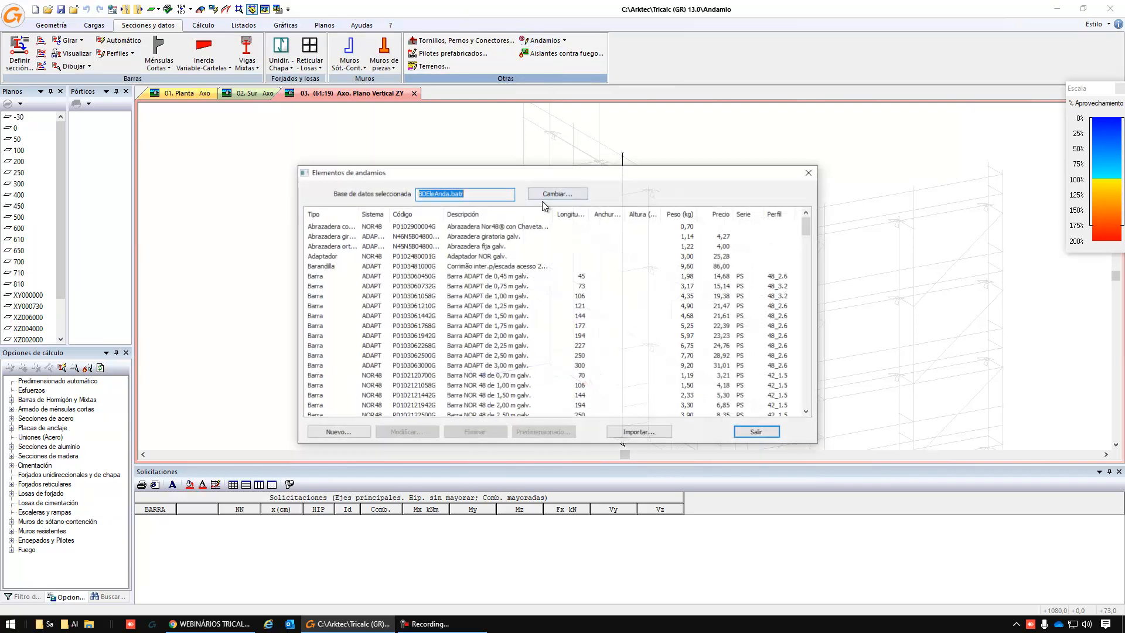
pyautogui.click(455, 326)
pyautogui.doubleClick(455, 326)
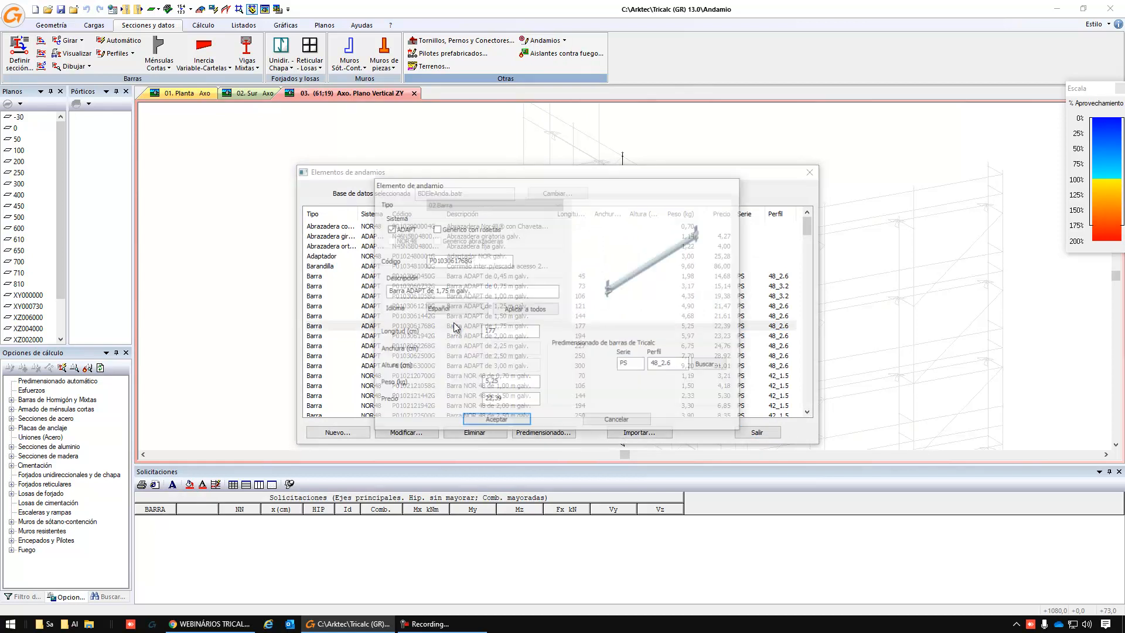
pyautogui.click(507, 330)
pyautogui.press('Tab')
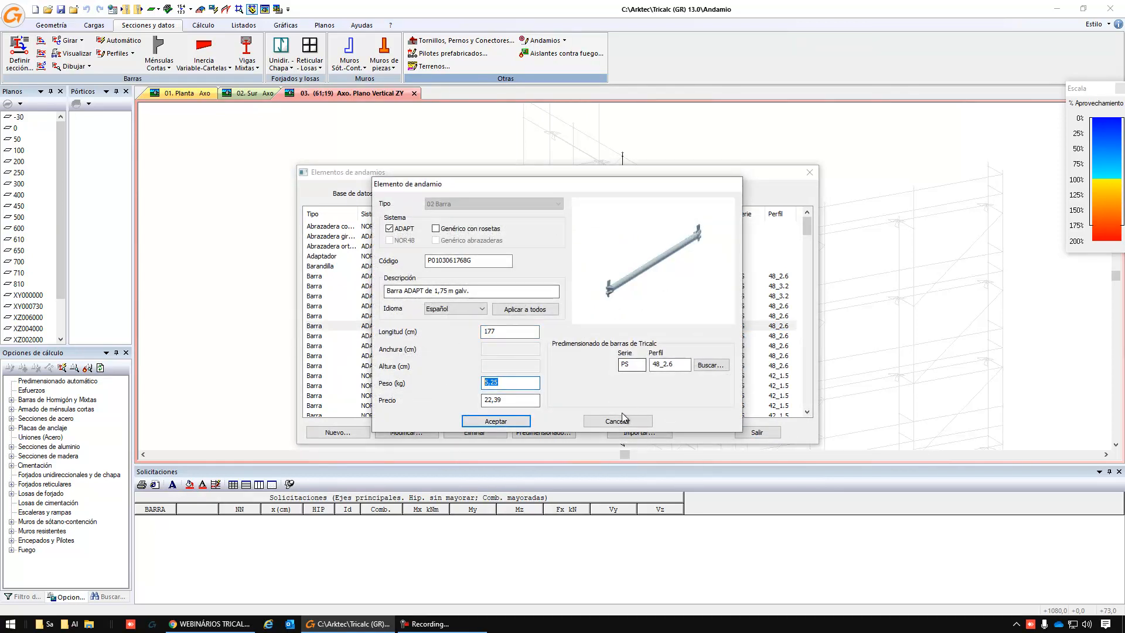
pyautogui.click(617, 421)
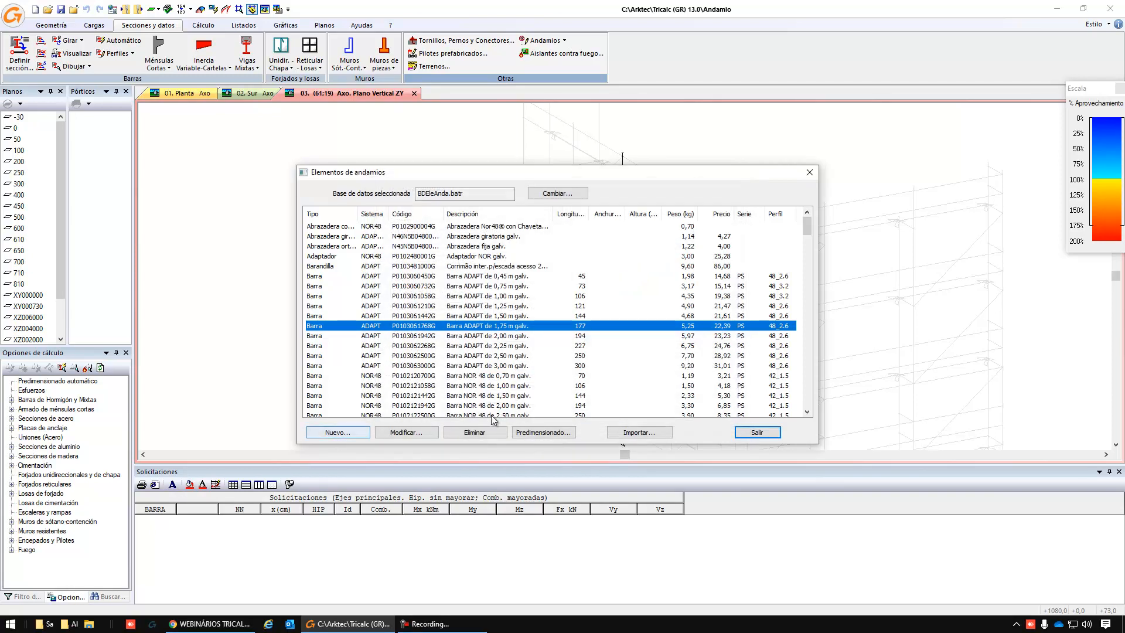
pyautogui.click(742, 431)
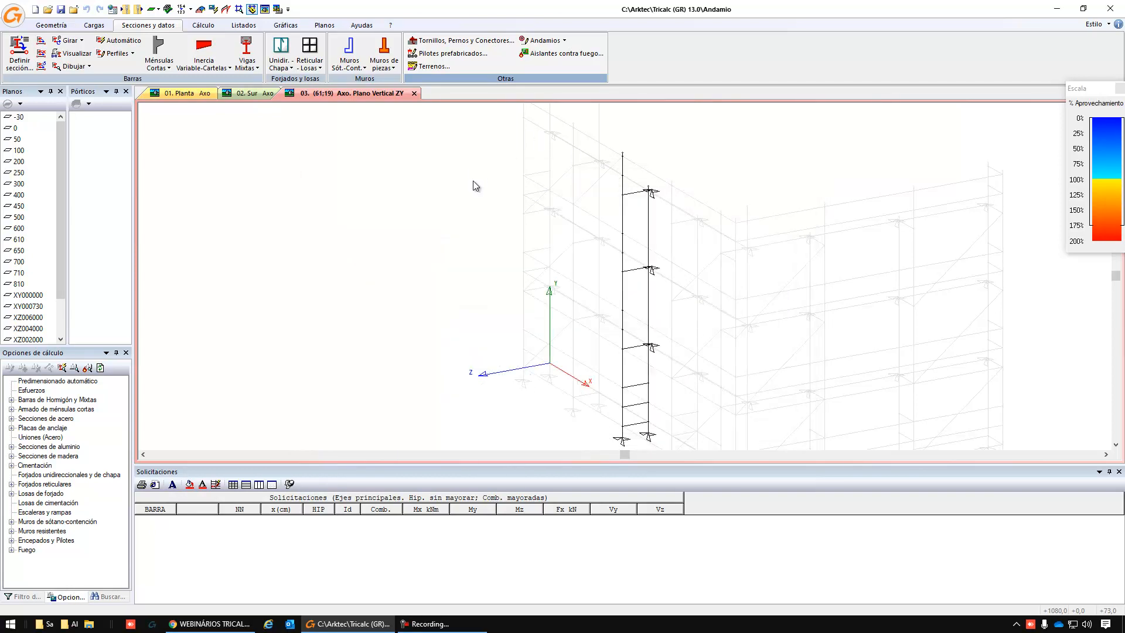
# Display the scaffold's 2D drawing, inspect the component labels on its main elevation, and return to the 3D model.
pyautogui.click(326, 25)
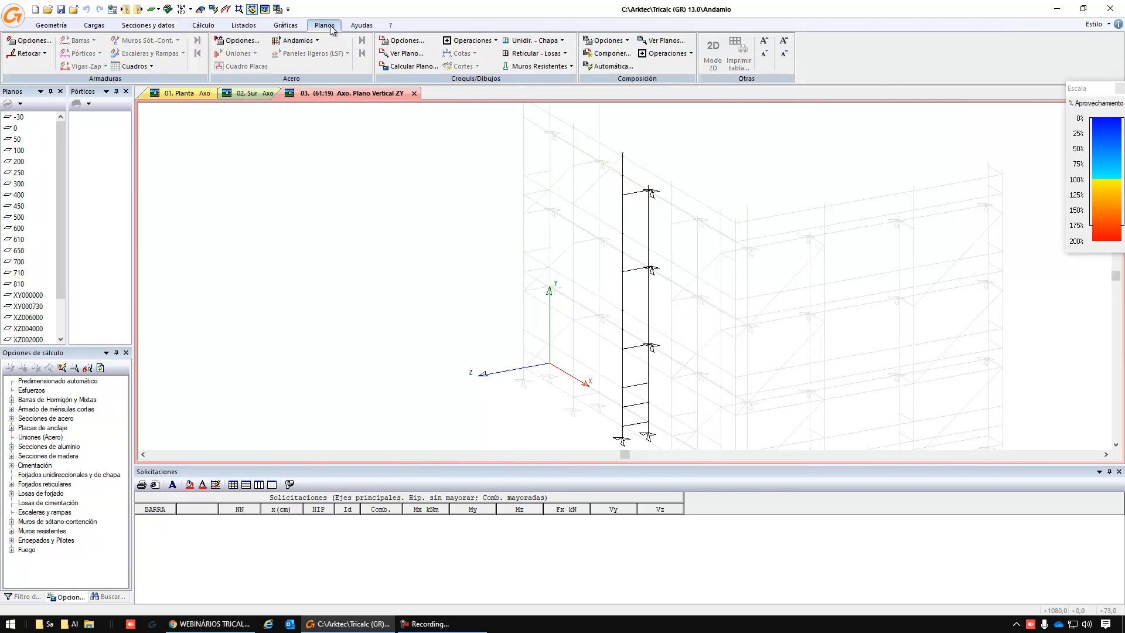
pyautogui.click(291, 40)
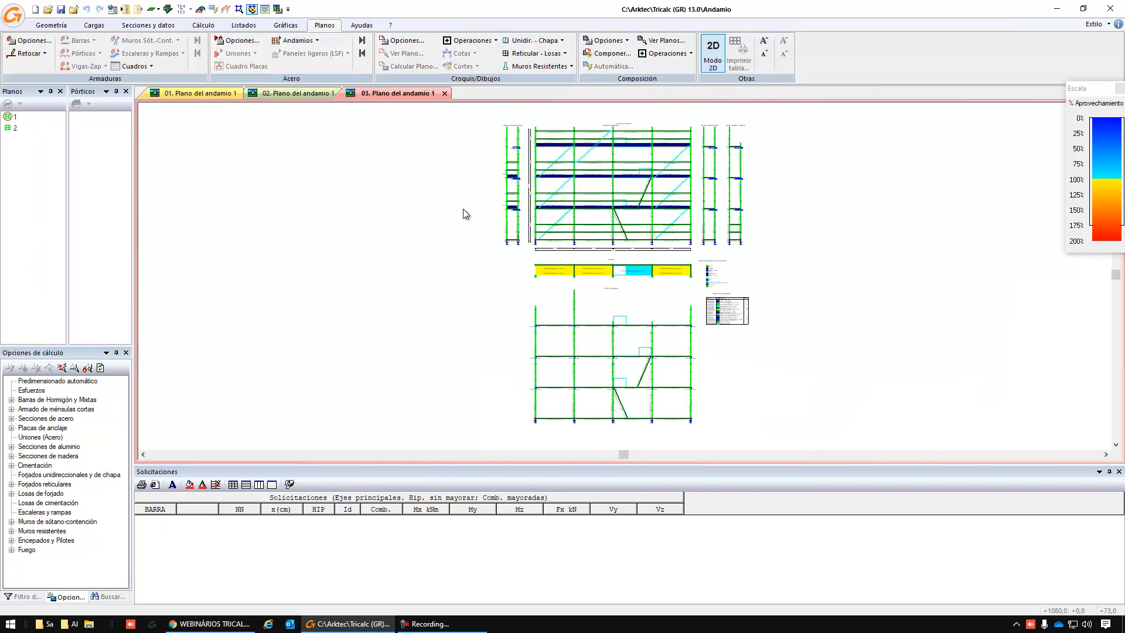
pyautogui.scroll(4, 697, 152)
pyautogui.scroll(1, 620, 343)
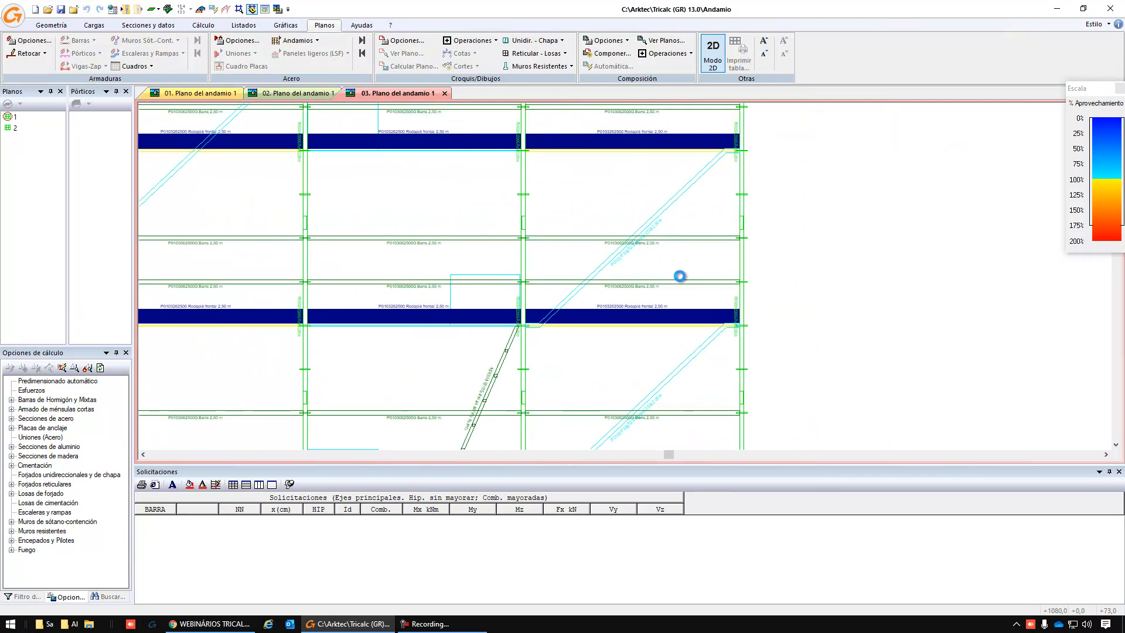
pyautogui.scroll(3, 590, 363)
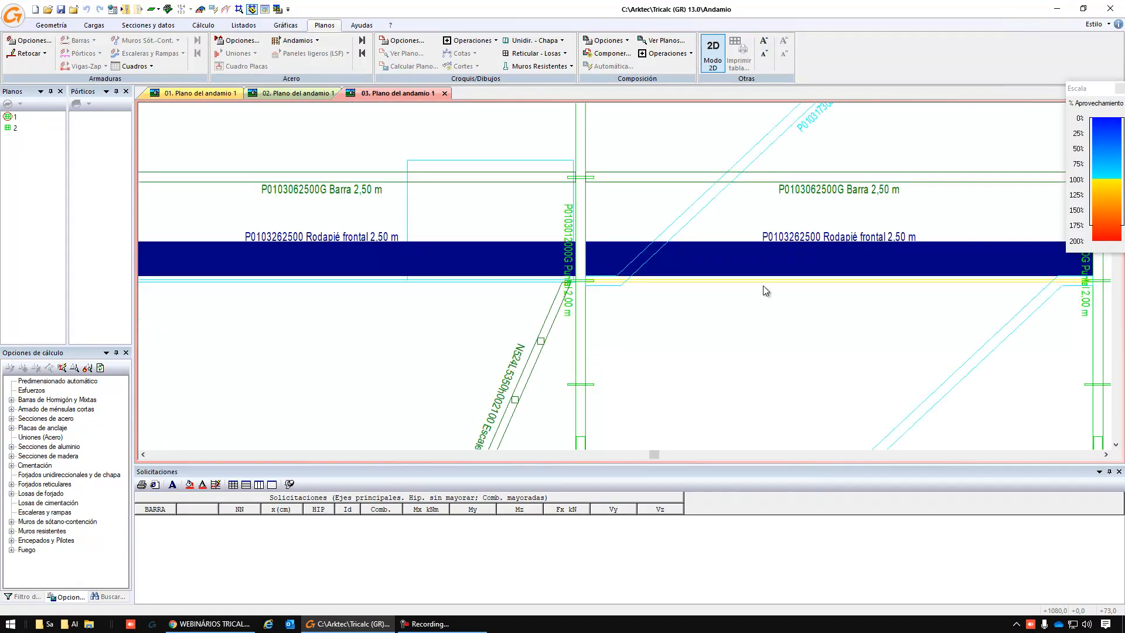
pyautogui.scroll(-3, 766, 291)
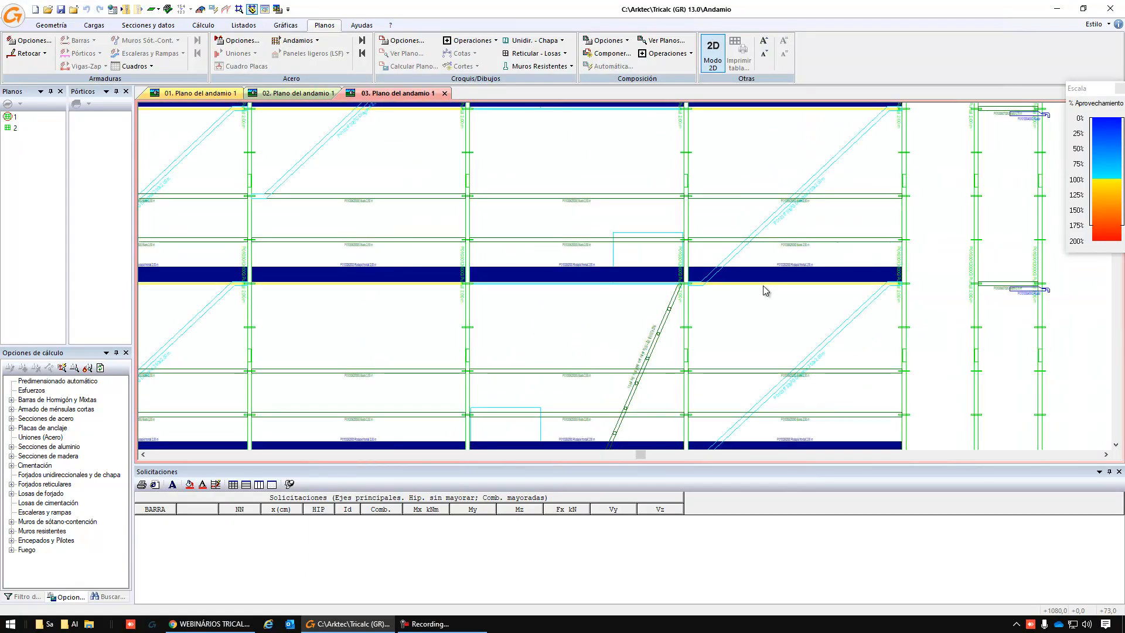
pyautogui.scroll(-3, 878, 287)
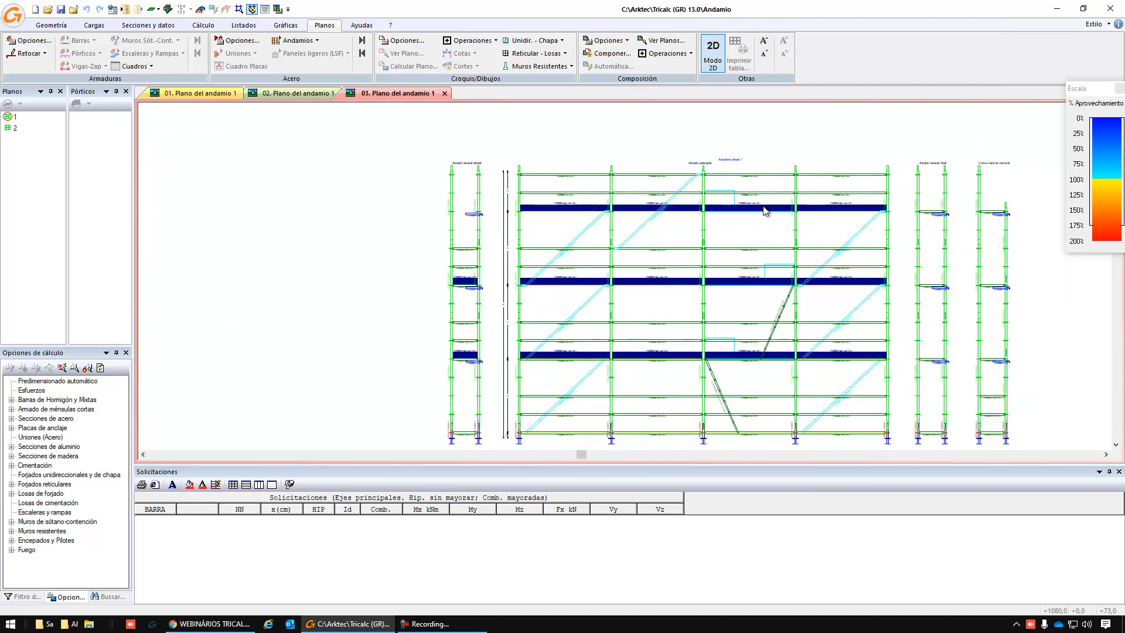
pyautogui.click(713, 53)
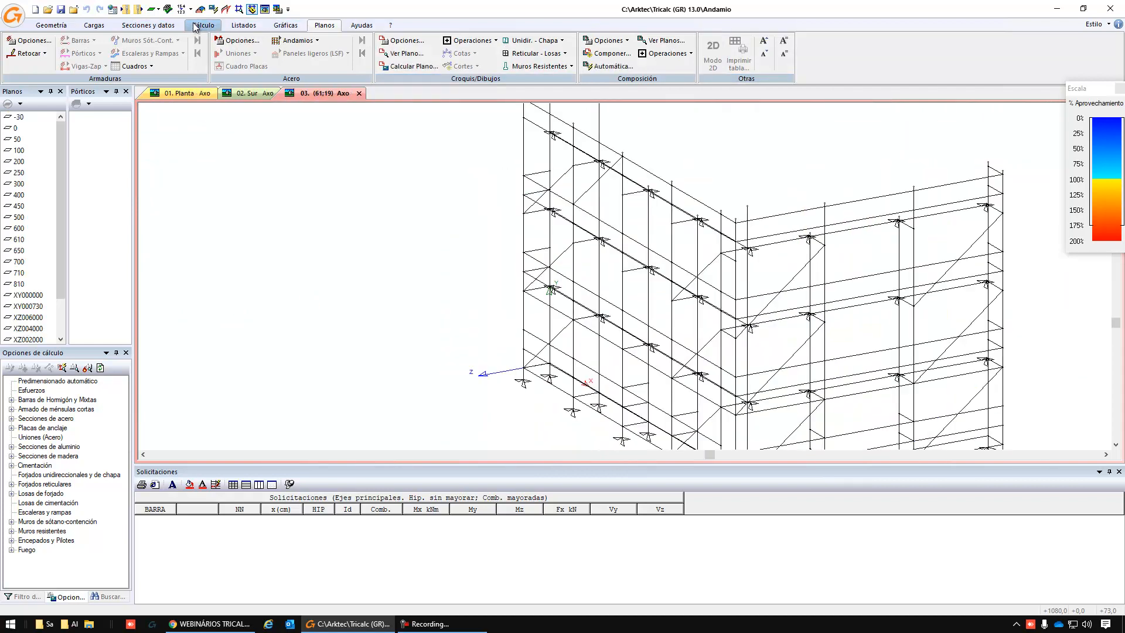
pyautogui.click(148, 25)
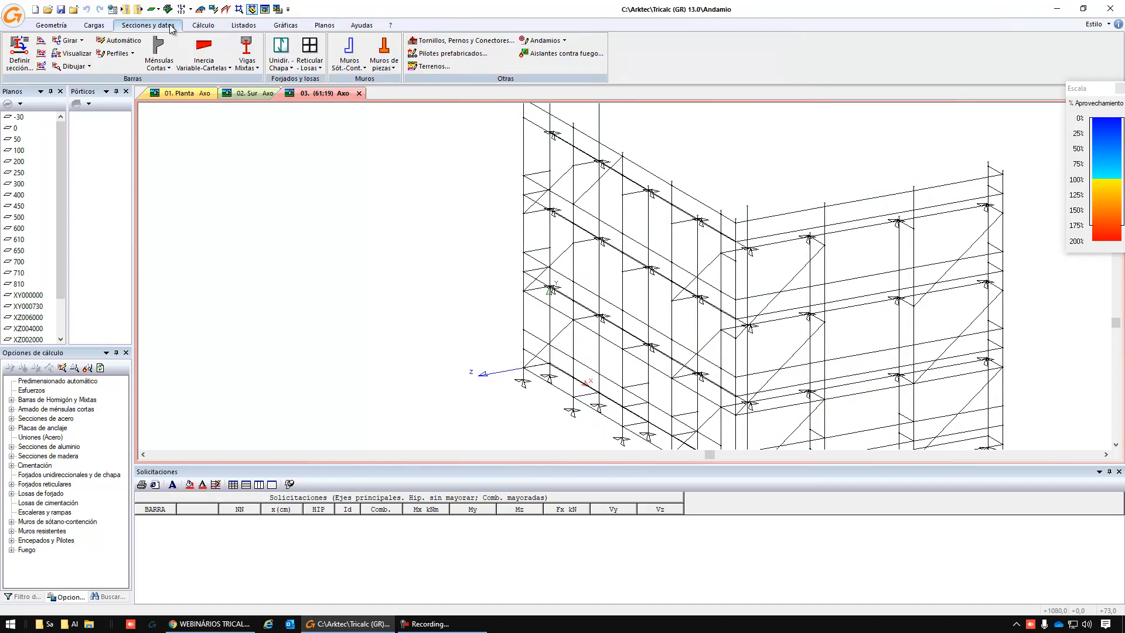
# Review the Acero R02 rosette in the scaffold joint database and close its definition without changes.
pyautogui.click(555, 54)
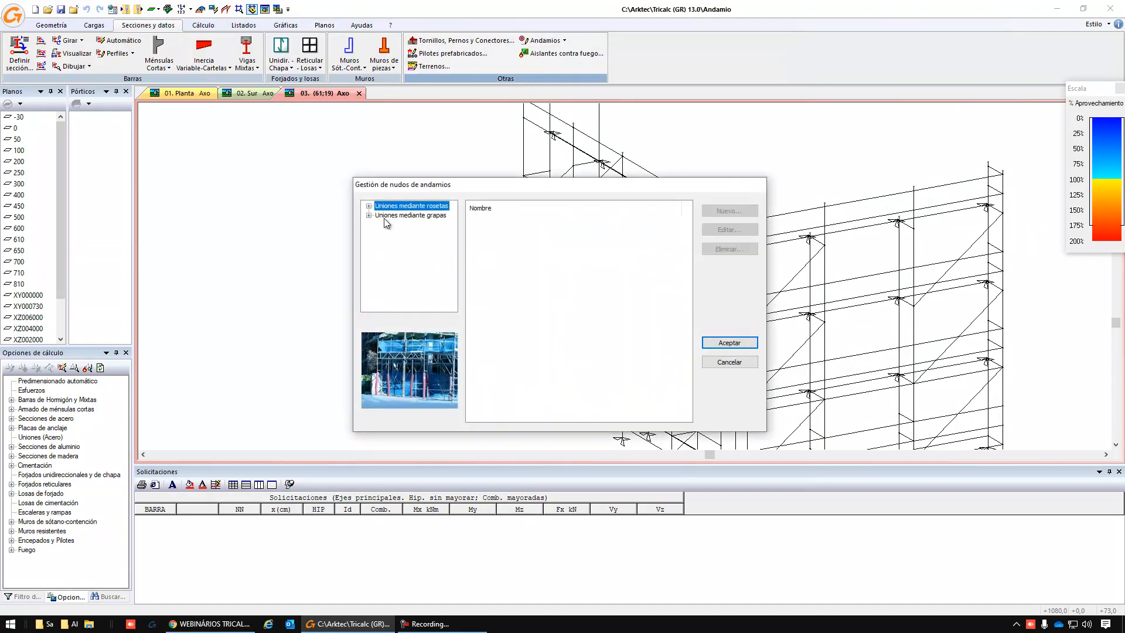
pyautogui.click(369, 205)
pyautogui.click(398, 215)
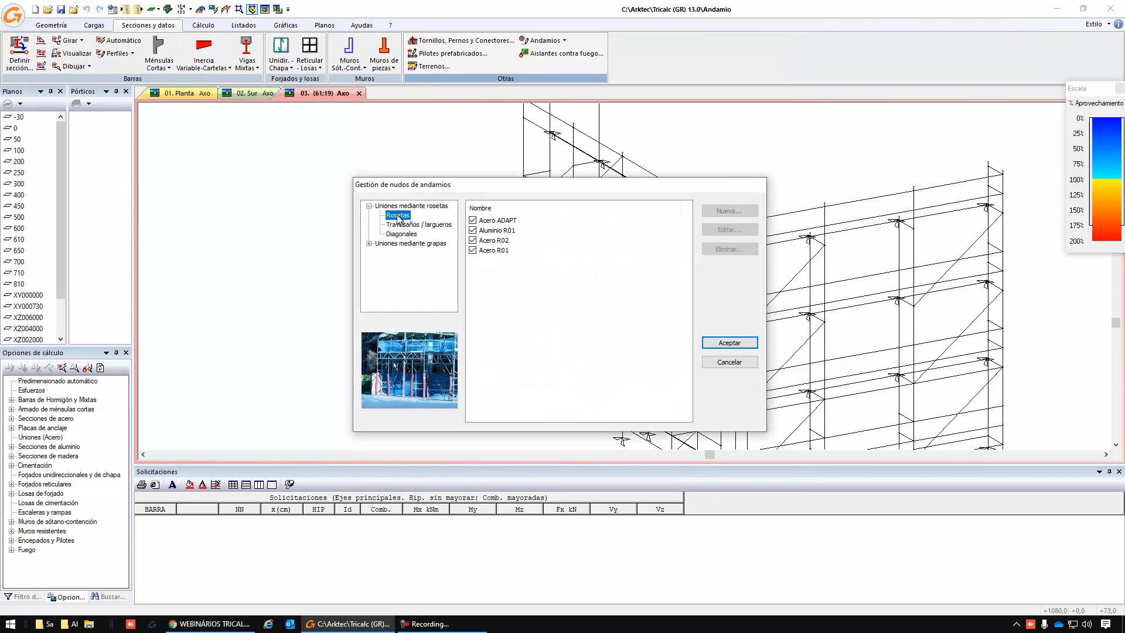
pyautogui.doubleClick(502, 240)
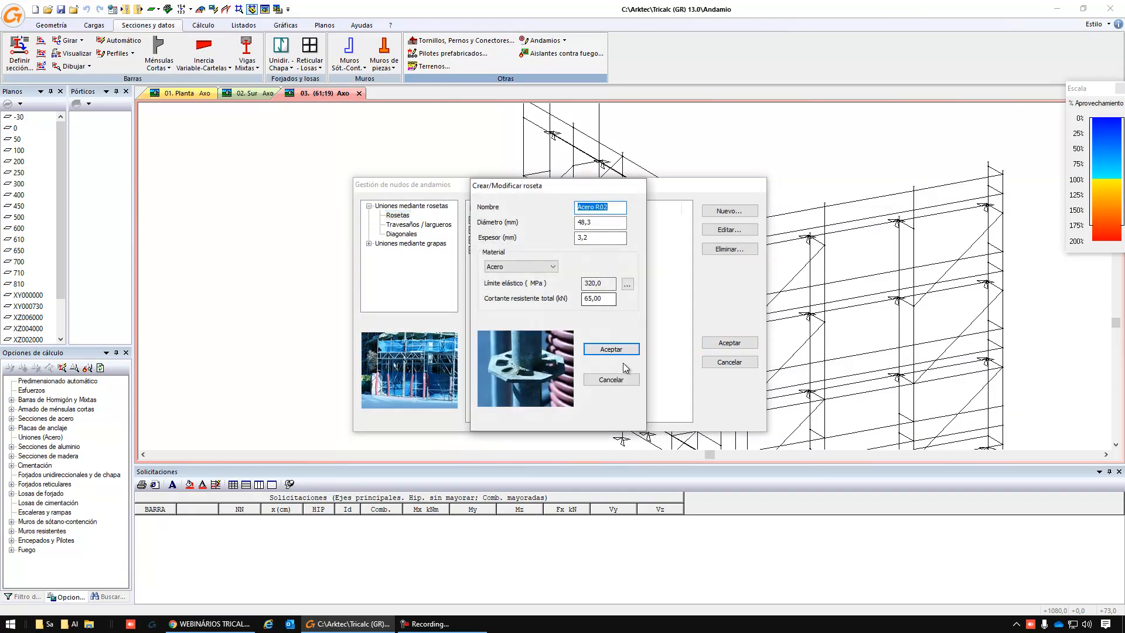
pyautogui.click(611, 380)
# Review the Acero Tub T02 transom/ledger definition and the resistance parameters of its joint with the Acero R02 rosette.
pyautogui.click(418, 225)
pyautogui.click(497, 241)
pyautogui.doubleClick(498, 241)
pyautogui.doubleClick(592, 212)
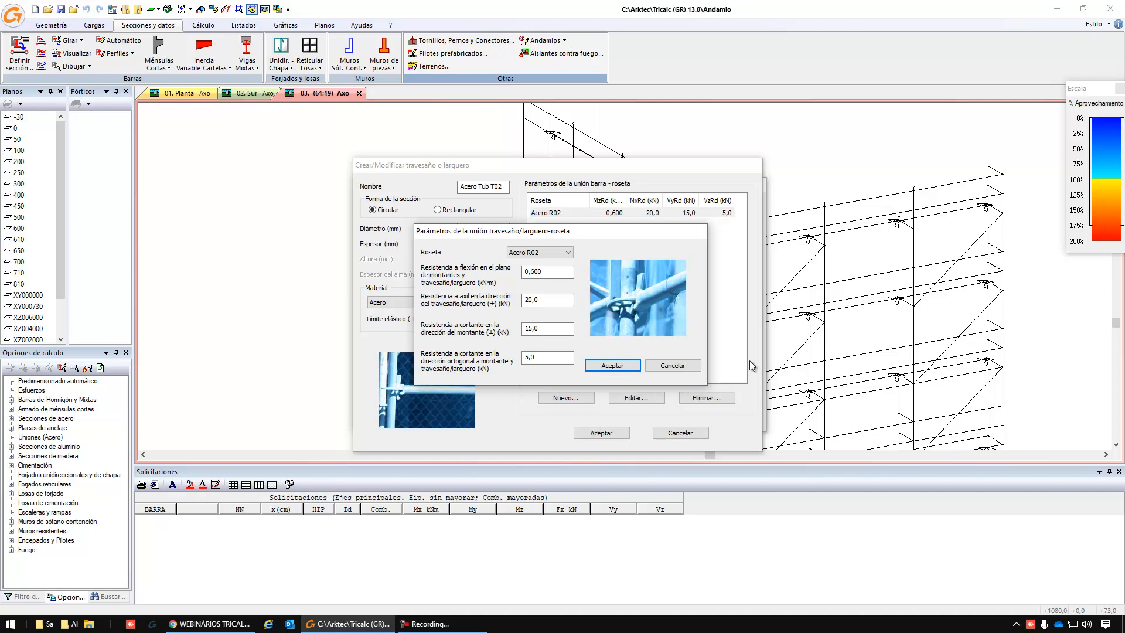
pyautogui.press('Return')
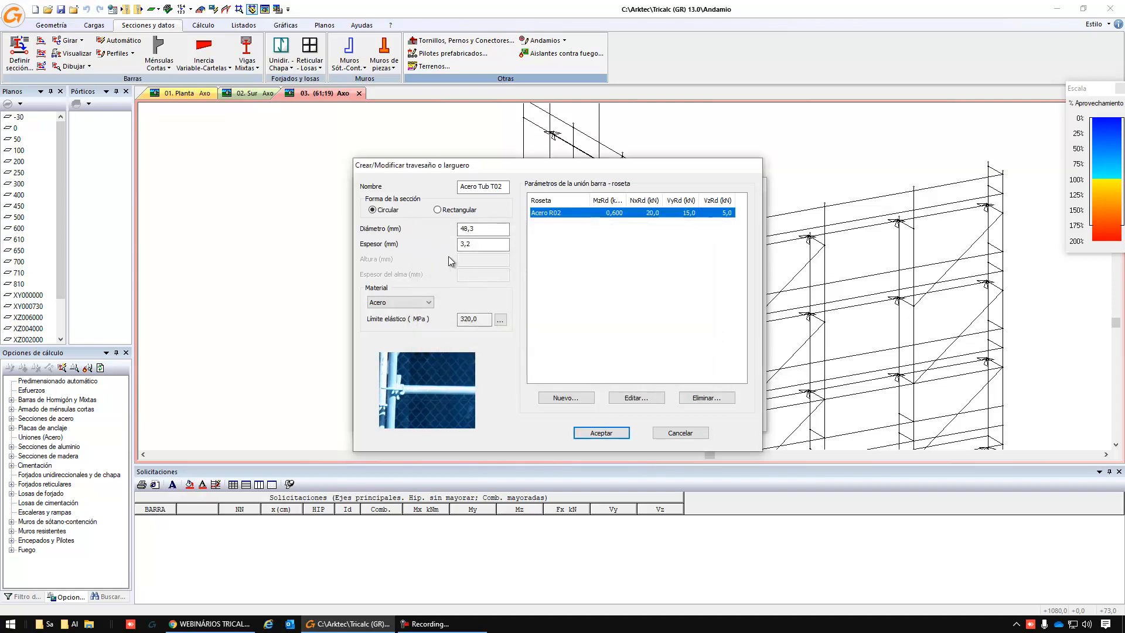
pyautogui.press('Return')
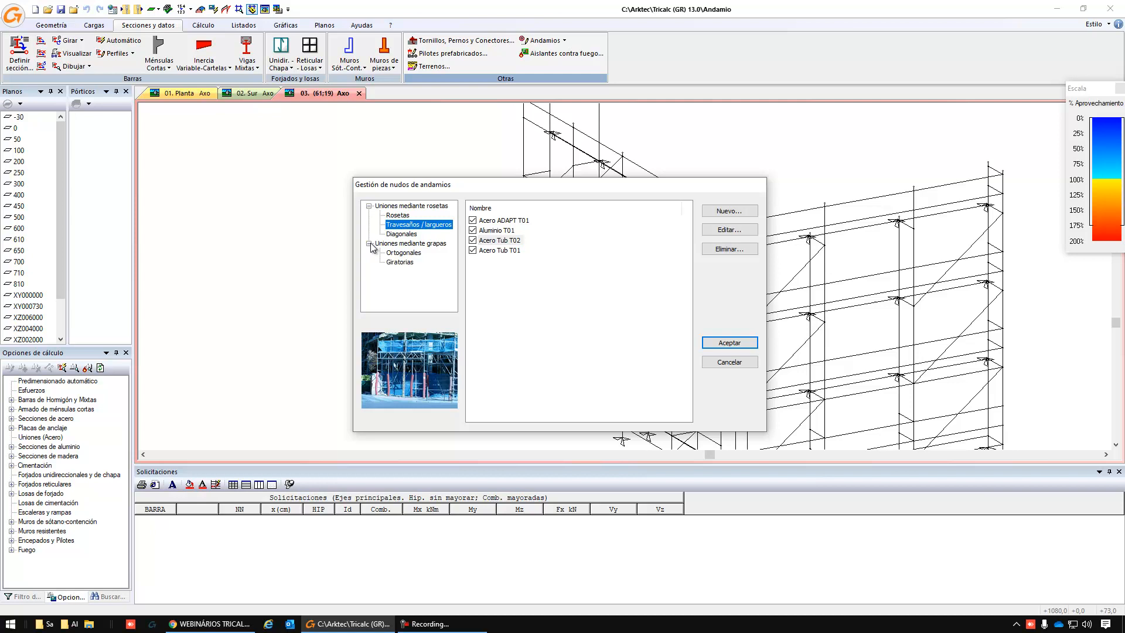
# Review the orthogonal coupler G01 48x48 and leave the scaffold joint database without changes.
pyautogui.click(402, 253)
pyautogui.doubleClick(498, 237)
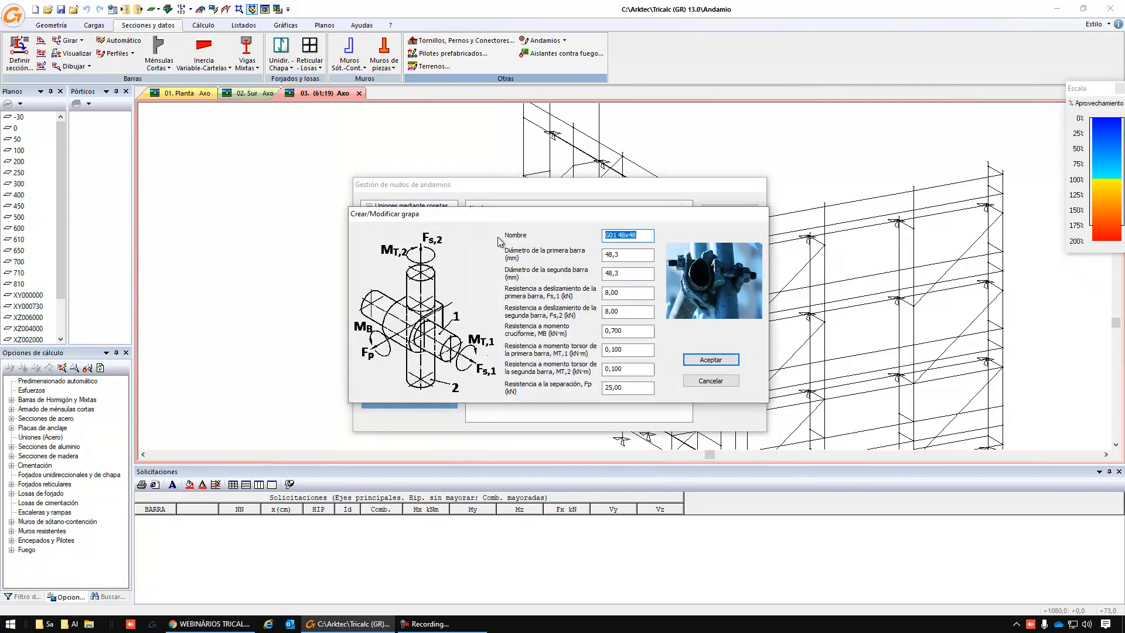
pyautogui.press('Escape')
pyautogui.press('Escape')
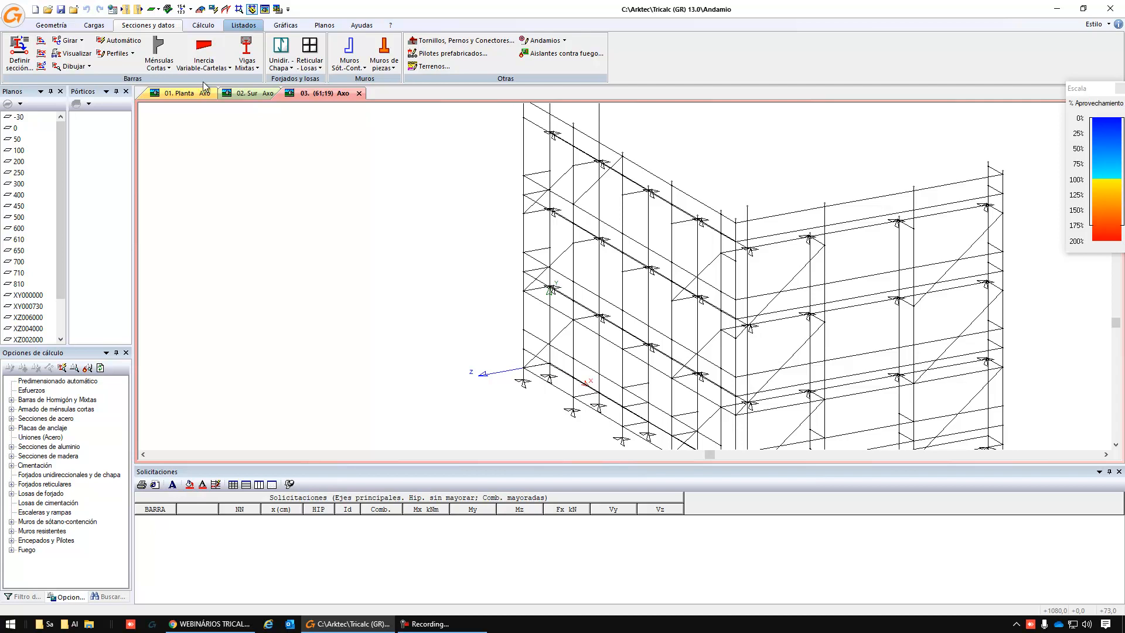
# Generate the steel check report by bars/nodes in complete format by hypothesis for the window-selected bars at the upper corner of the long facade.
pyautogui.click(157, 41)
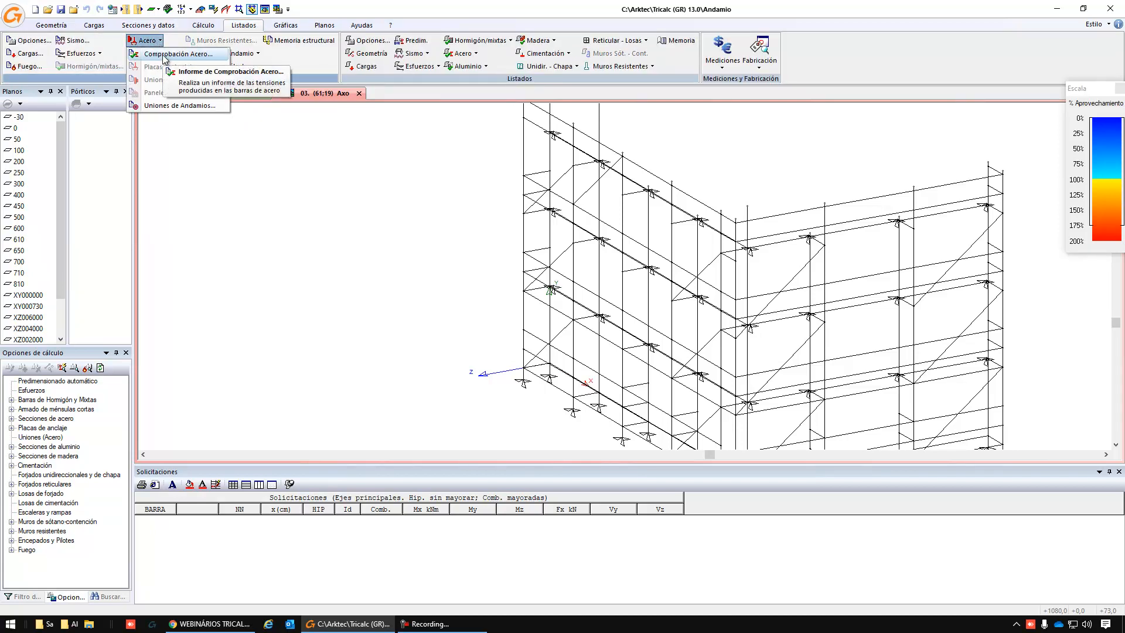
pyautogui.click(164, 56)
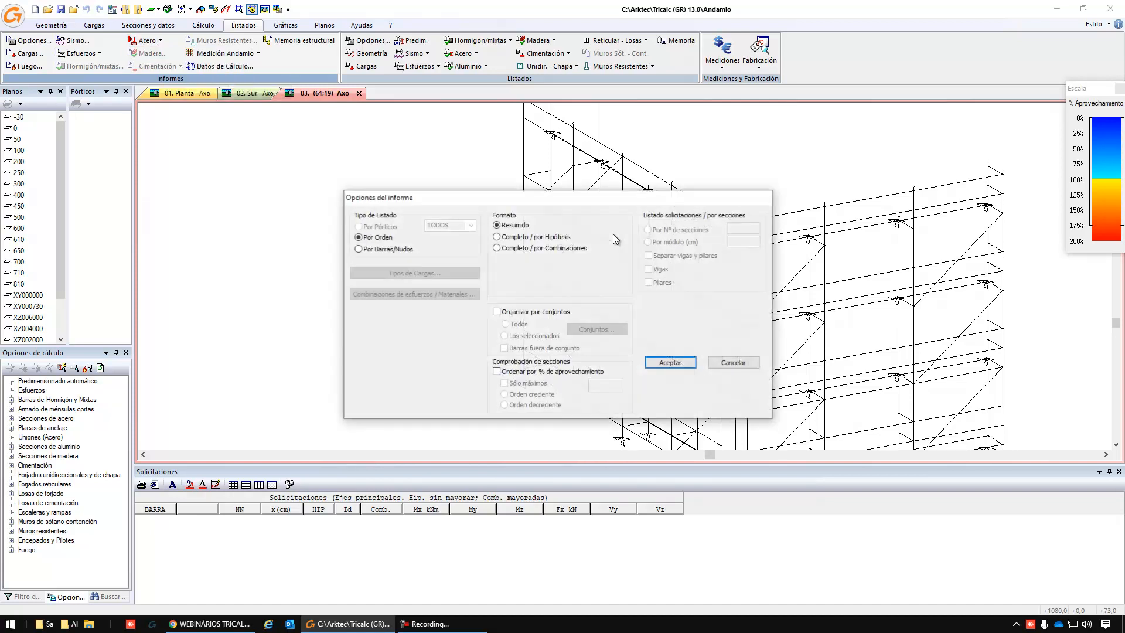
pyautogui.click(382, 250)
pyautogui.click(509, 238)
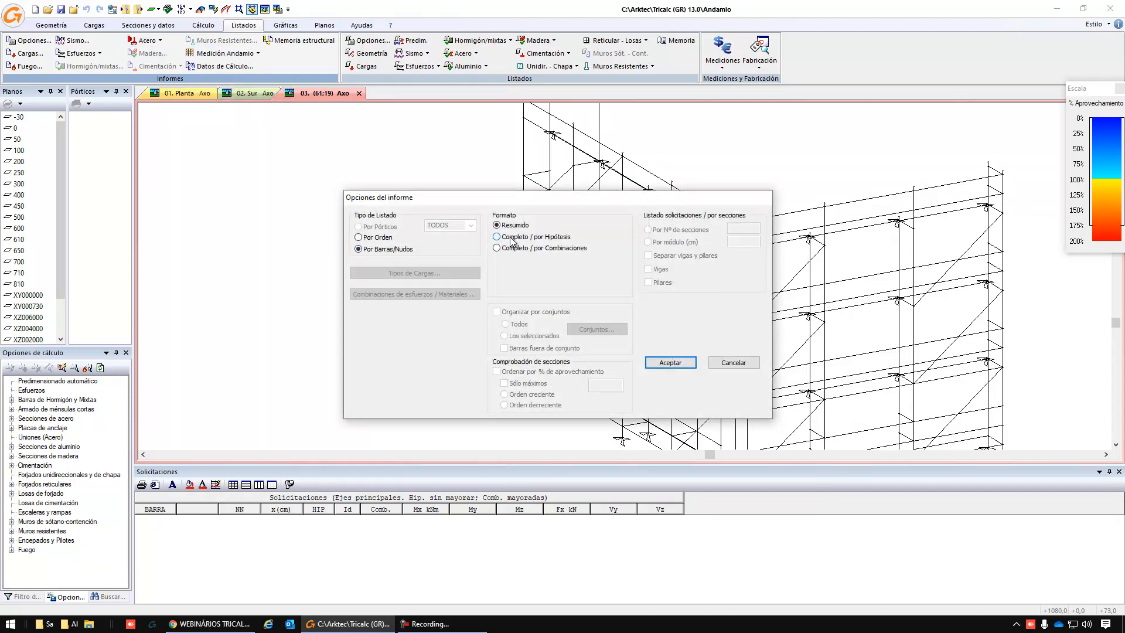
pyautogui.click(668, 362)
pyautogui.moveTo(498, 116); pyautogui.dragTo(708, 240)
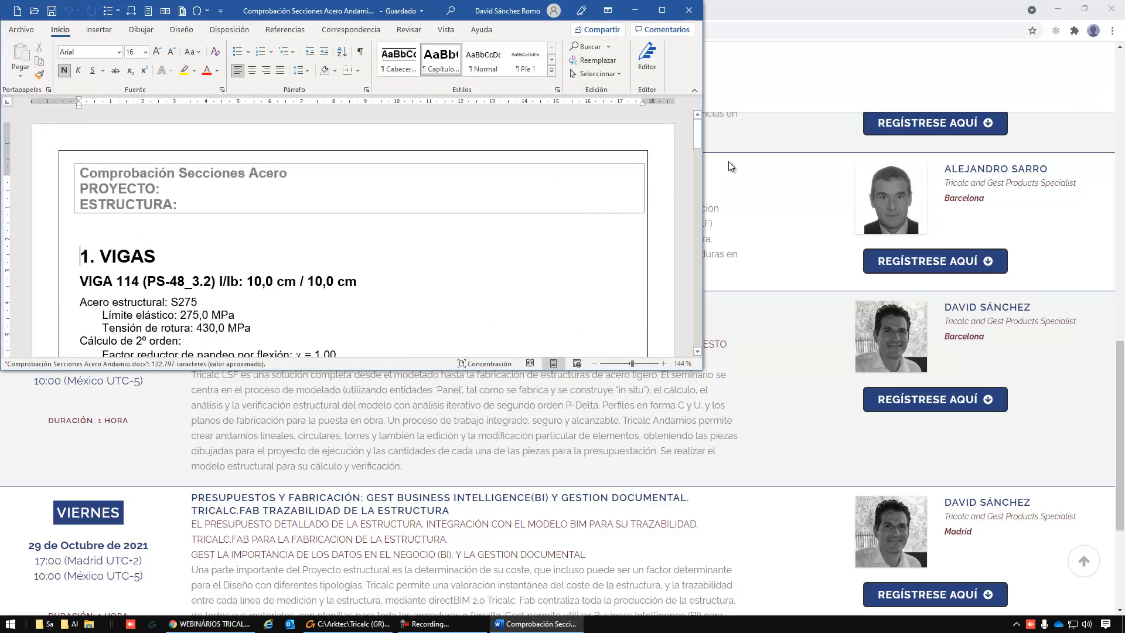
# Maximize the steel check report and examine the deflection, main combination and ultimate force tables of beam 114.
pyautogui.click(662, 10)
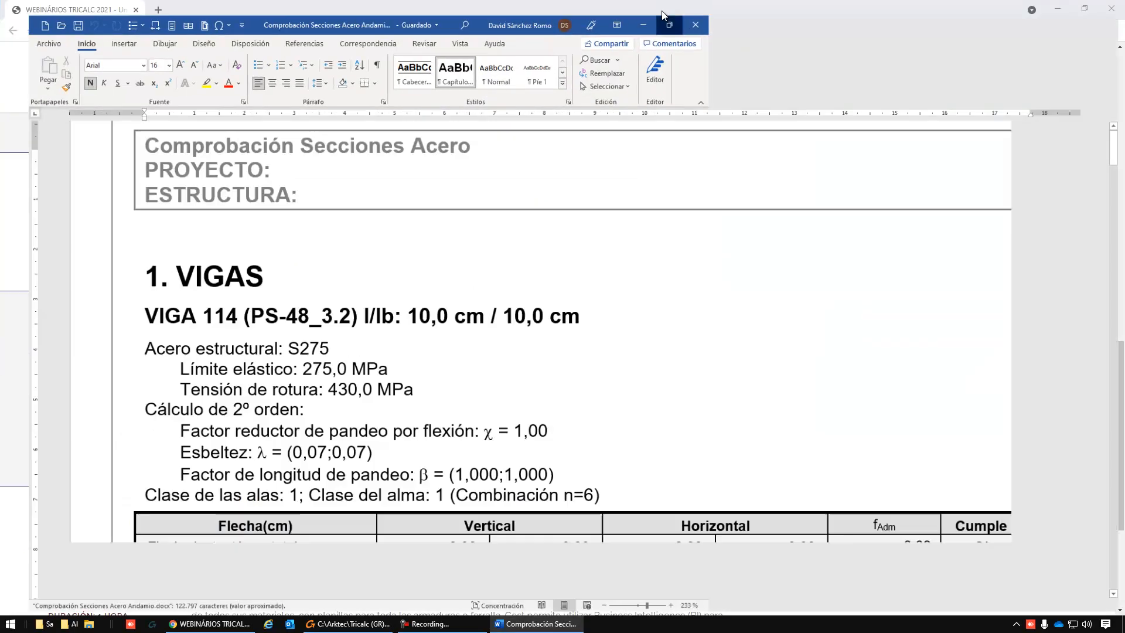
pyautogui.scroll(-5, 933, 506)
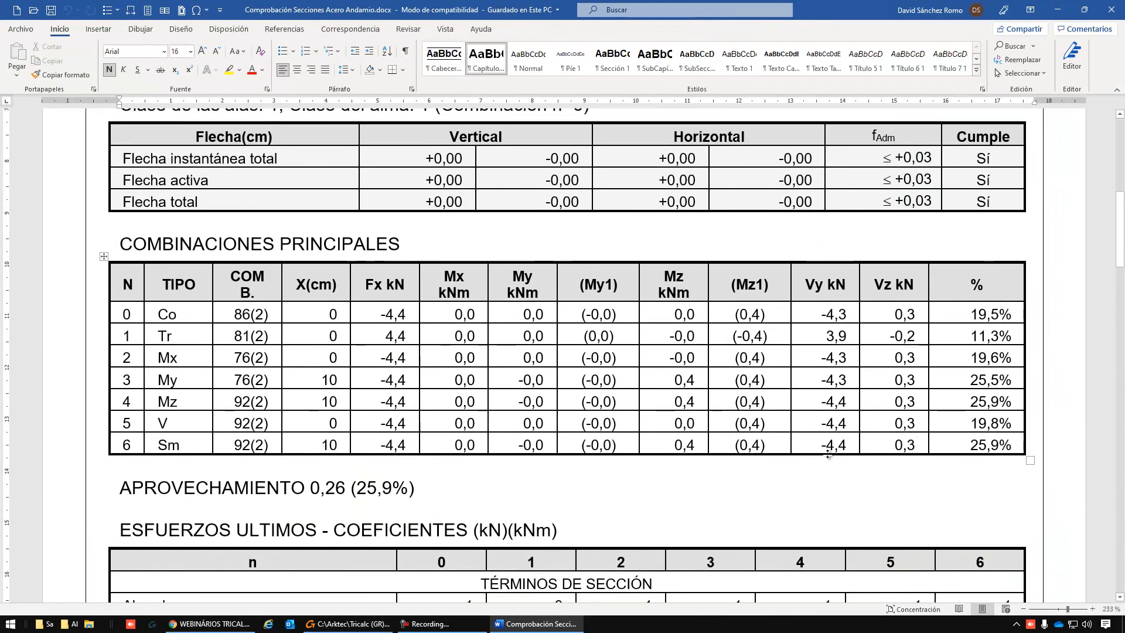
pyautogui.keyDown('ctrl'); pyautogui.scroll(-5, 881, 384); pyautogui.keyUp('ctrl')
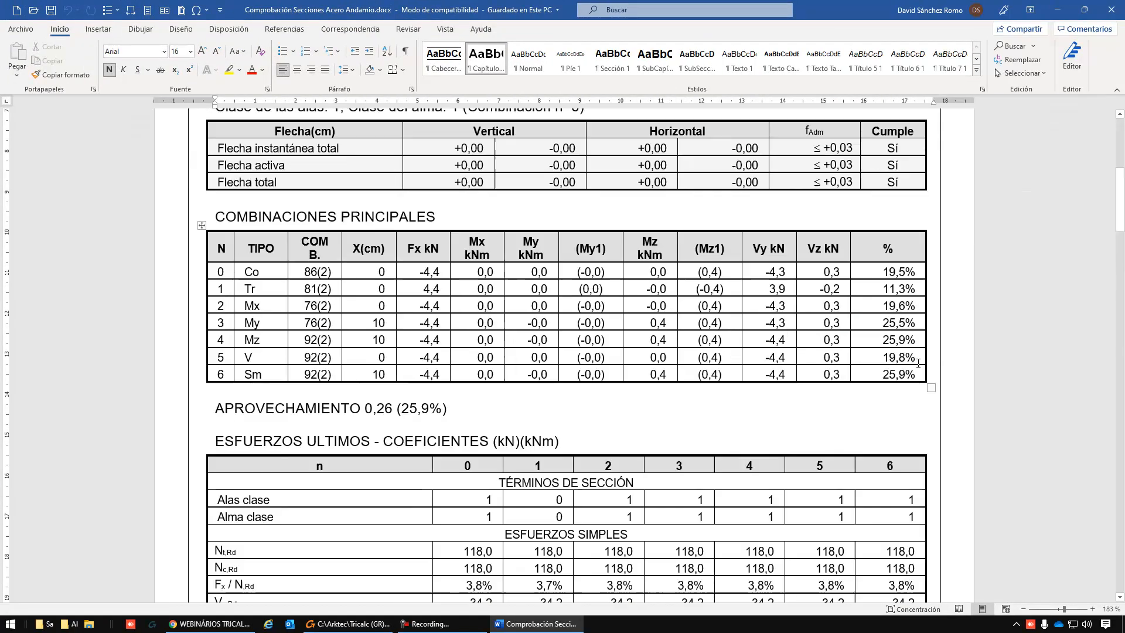
pyautogui.keyDown('ctrl'); pyautogui.scroll(-4, 918, 363); pyautogui.keyUp('ctrl')
pyautogui.scroll(-10, 701, 409)
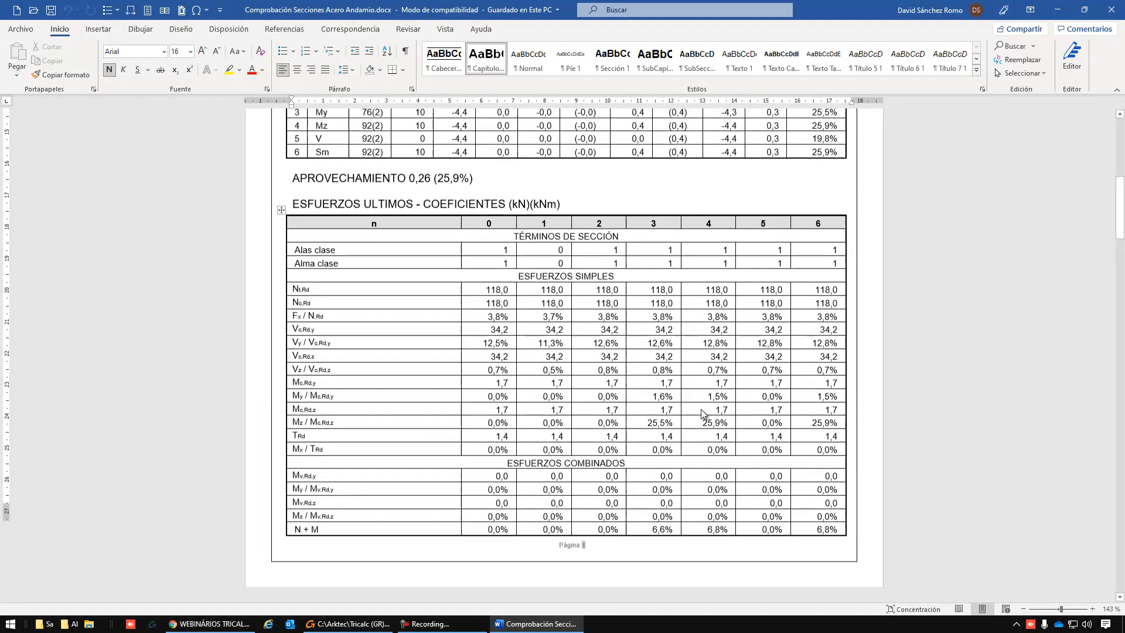
pyautogui.scroll(4, 702, 410)
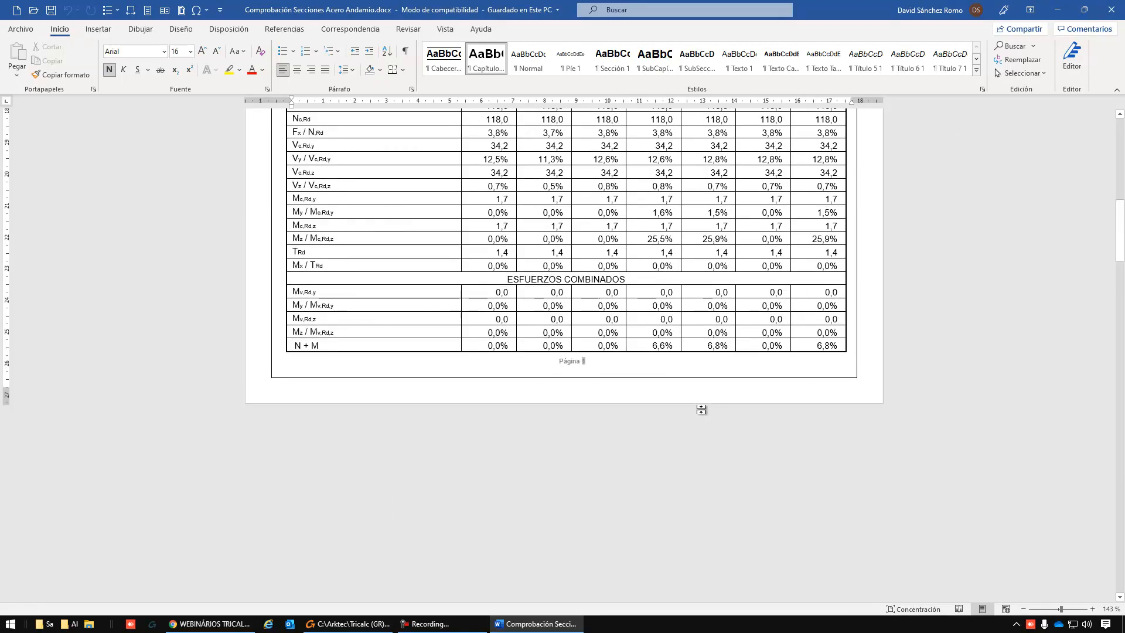
# List the steel report's headings and go to the check of VIGA 151 to examine its results.
pyautogui.hotkey('ctrl', 'f')
pyautogui.click(20, 154)
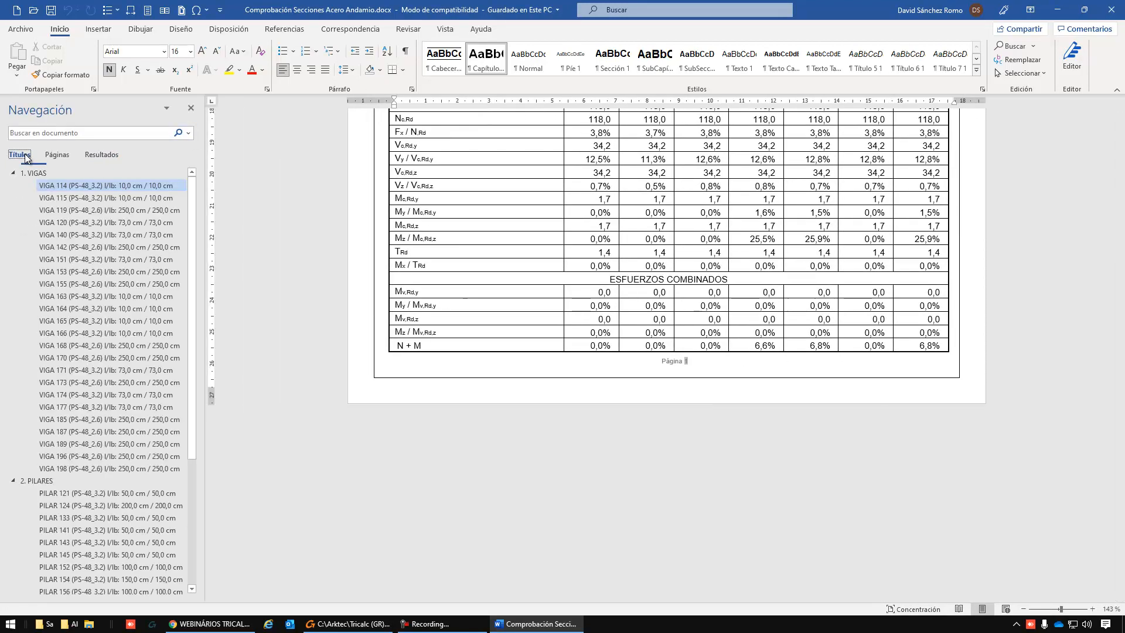
pyautogui.click(88, 259)
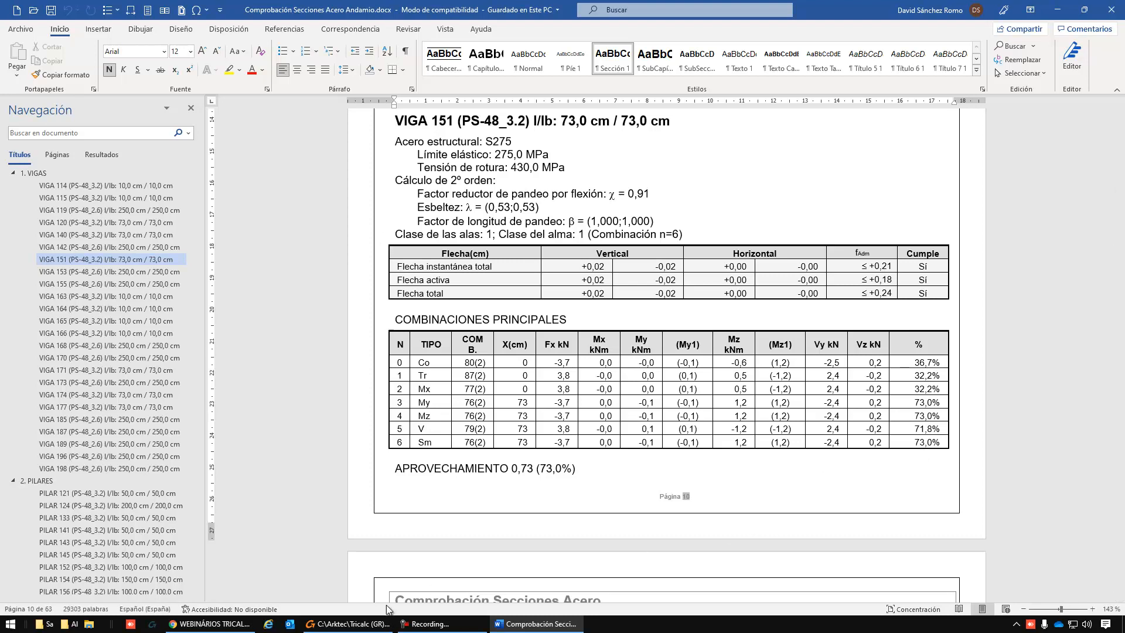
# Return to Tricalc and generate the scaffold joints report for all joints ordered by number, with check errors, summary and reactions.
pyautogui.click(332, 625)
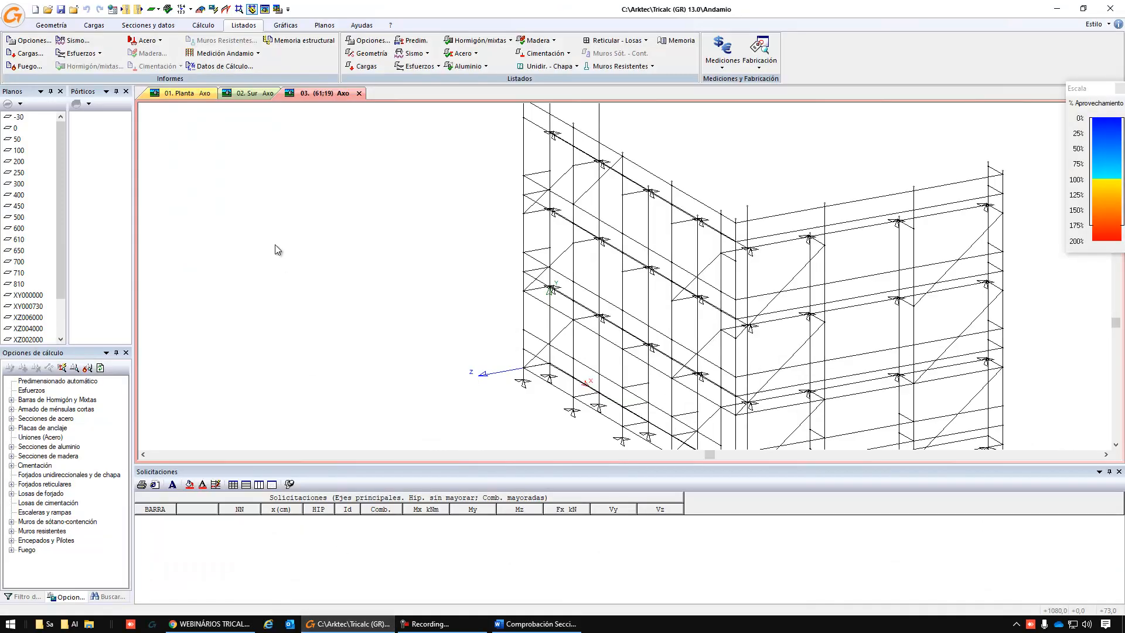
pyautogui.click(154, 41)
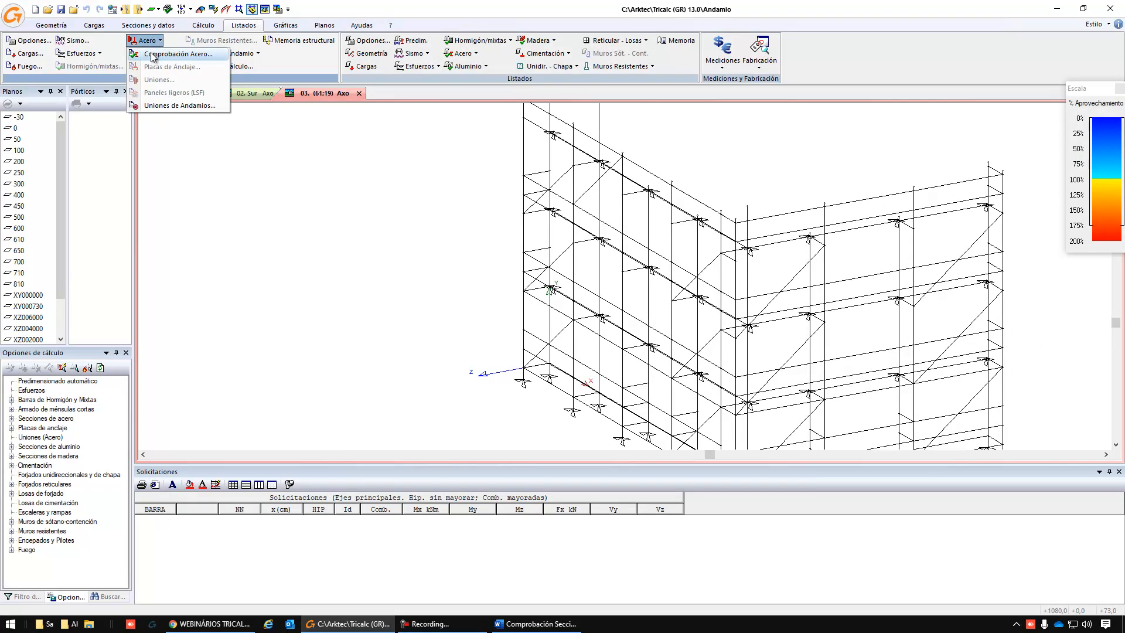
pyautogui.click(188, 105)
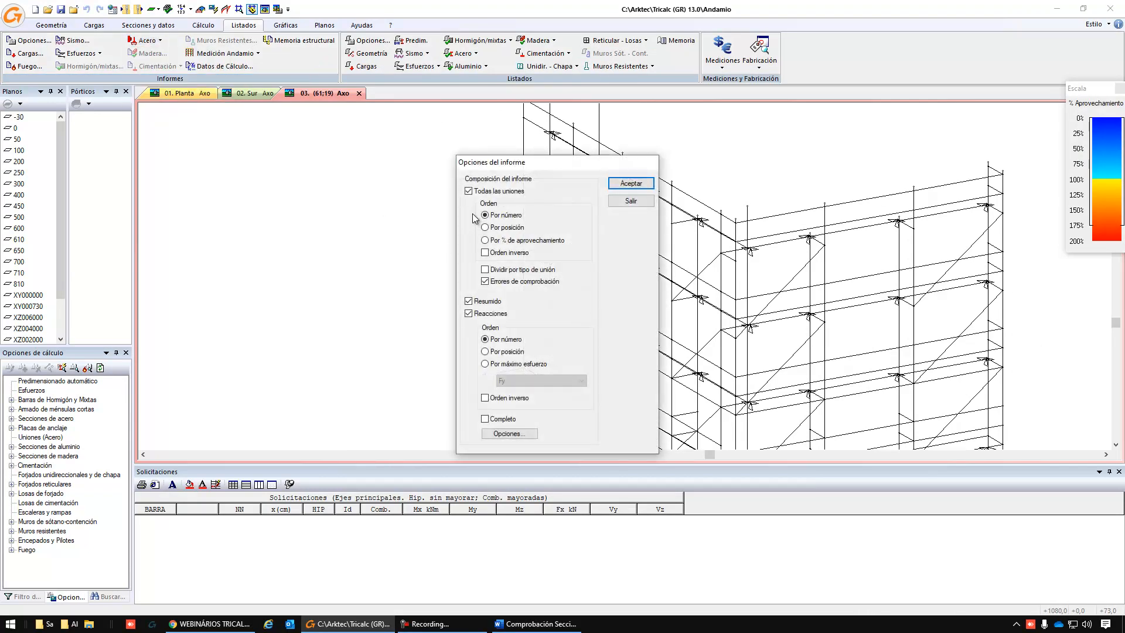
pyautogui.click(631, 184)
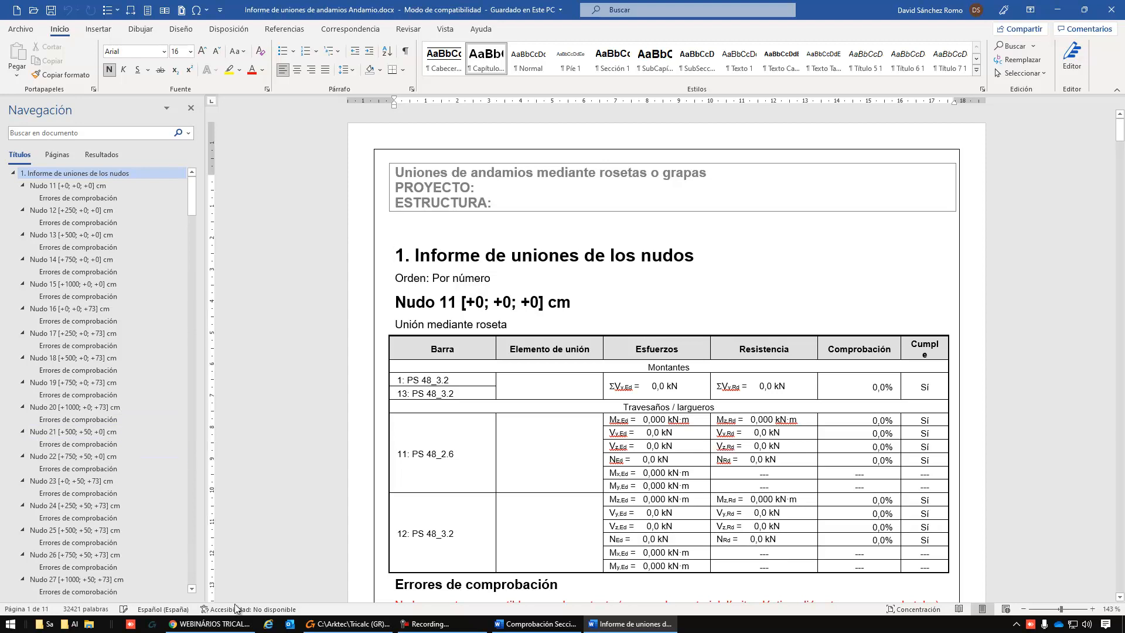
pyautogui.click(332, 624)
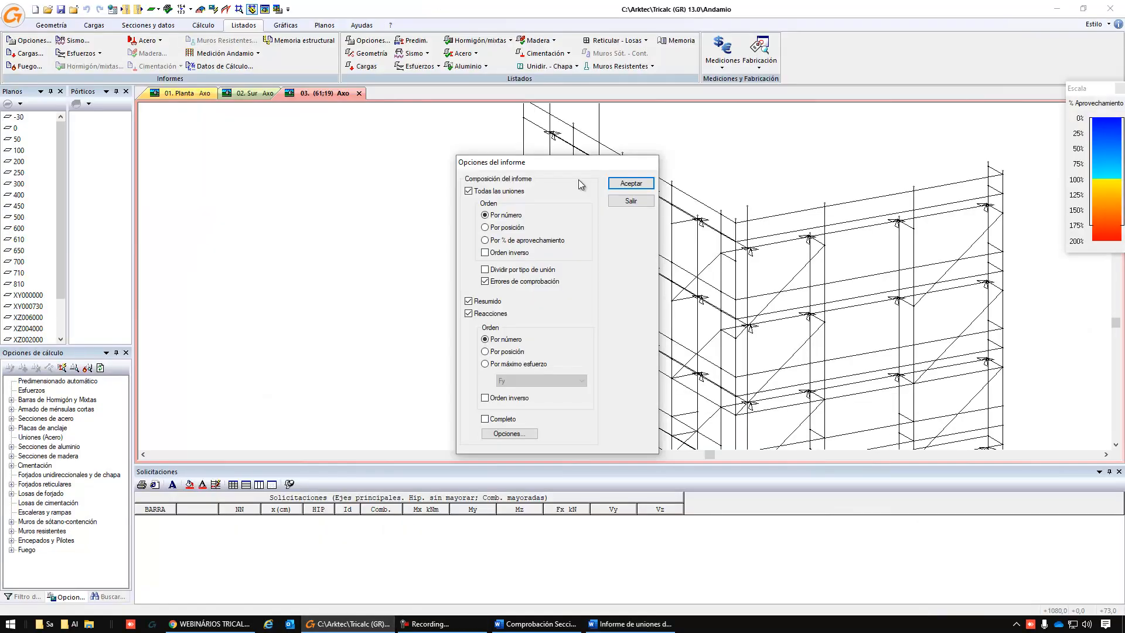
pyautogui.click(631, 200)
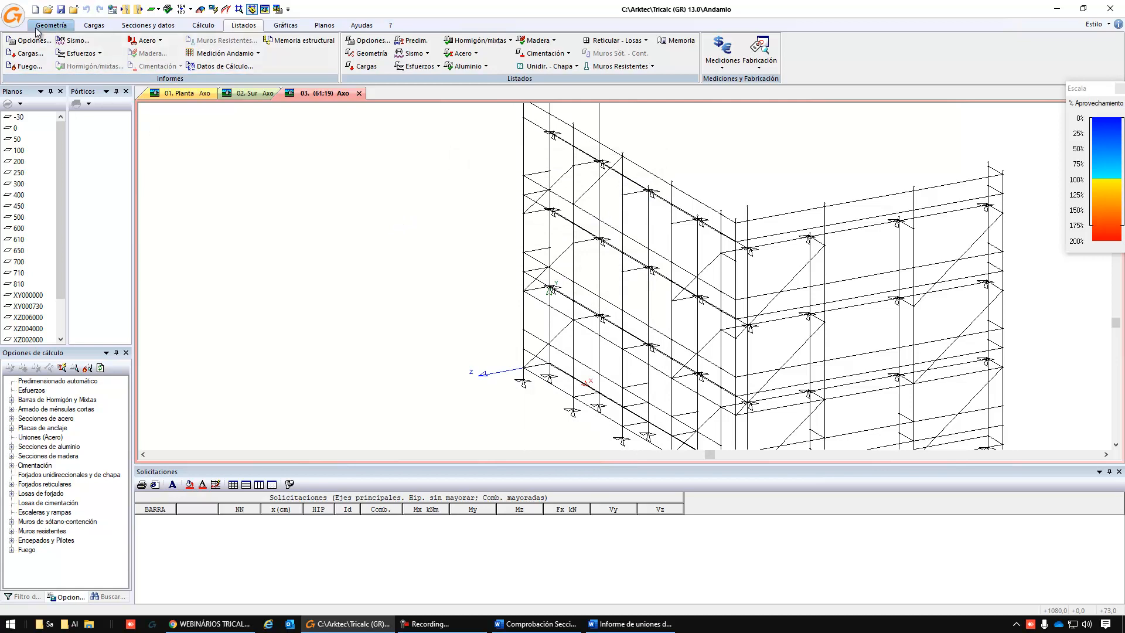
# Create a new structure named LSF with mm precision, agree to update or copy the linked legend files, and hide the Solicitaciones table.
pyautogui.click(14, 16)
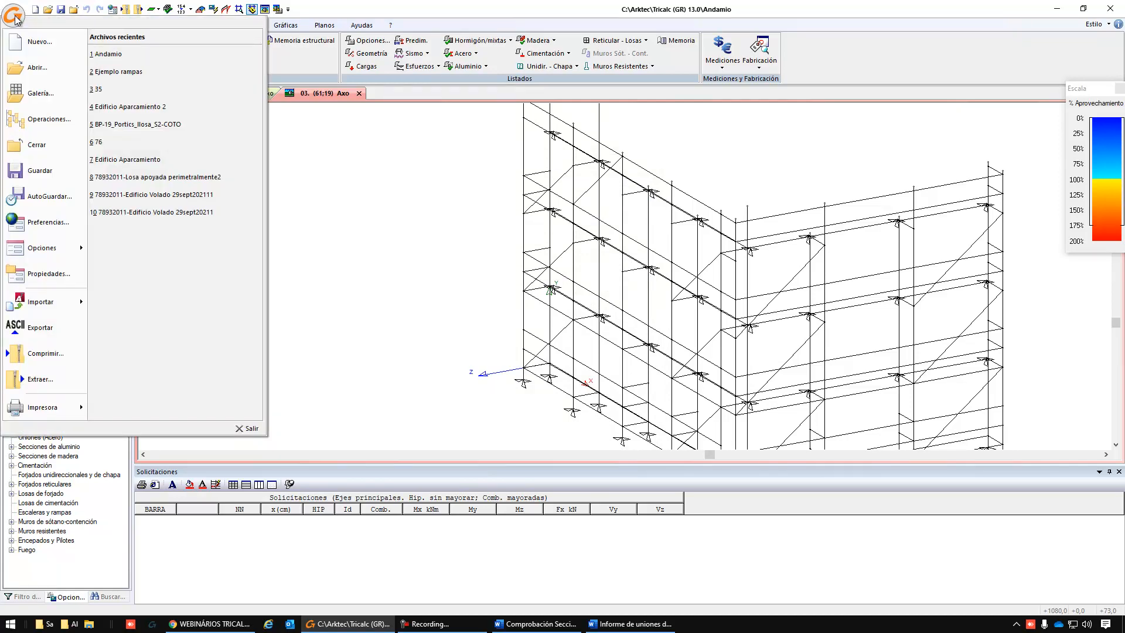
pyautogui.click(33, 43)
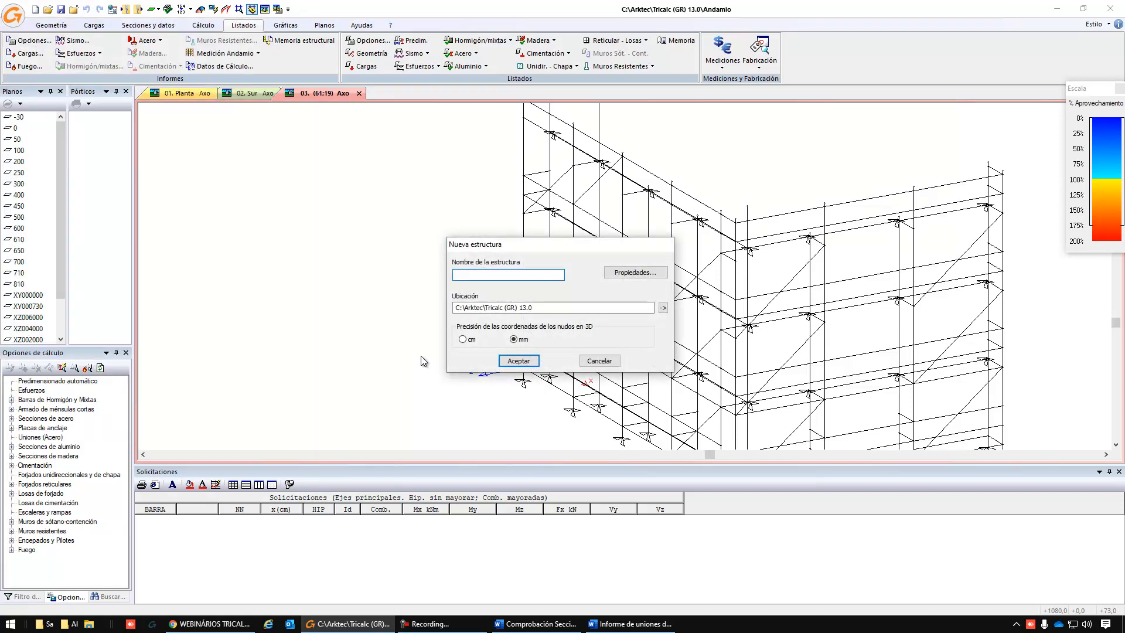
pyautogui.write('LSF')
pyautogui.click(531, 361)
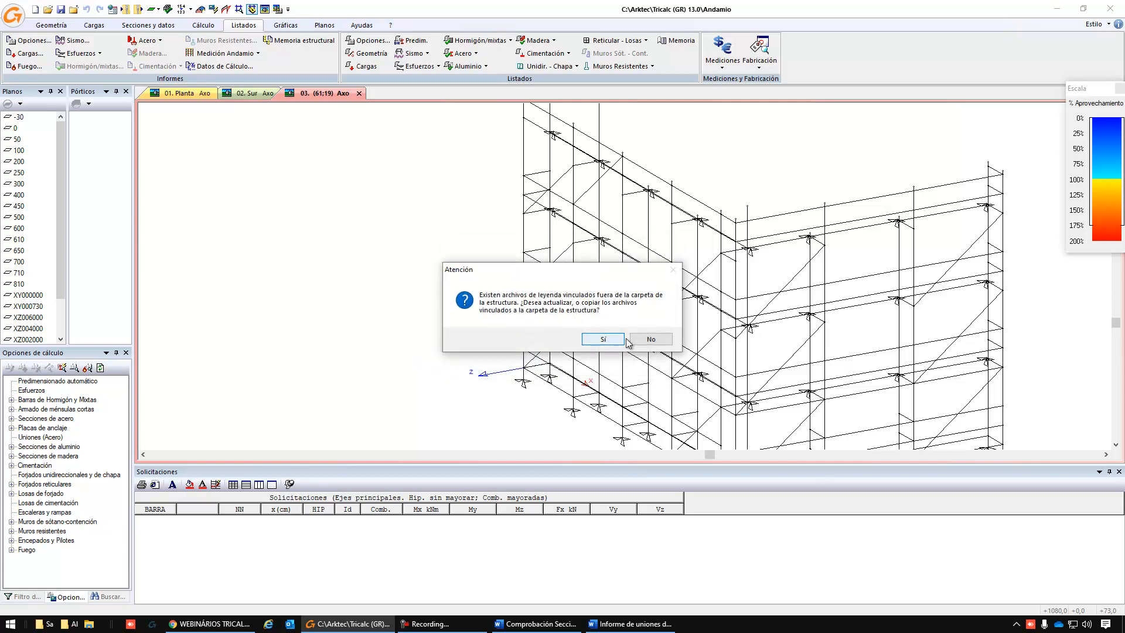
pyautogui.click(619, 340)
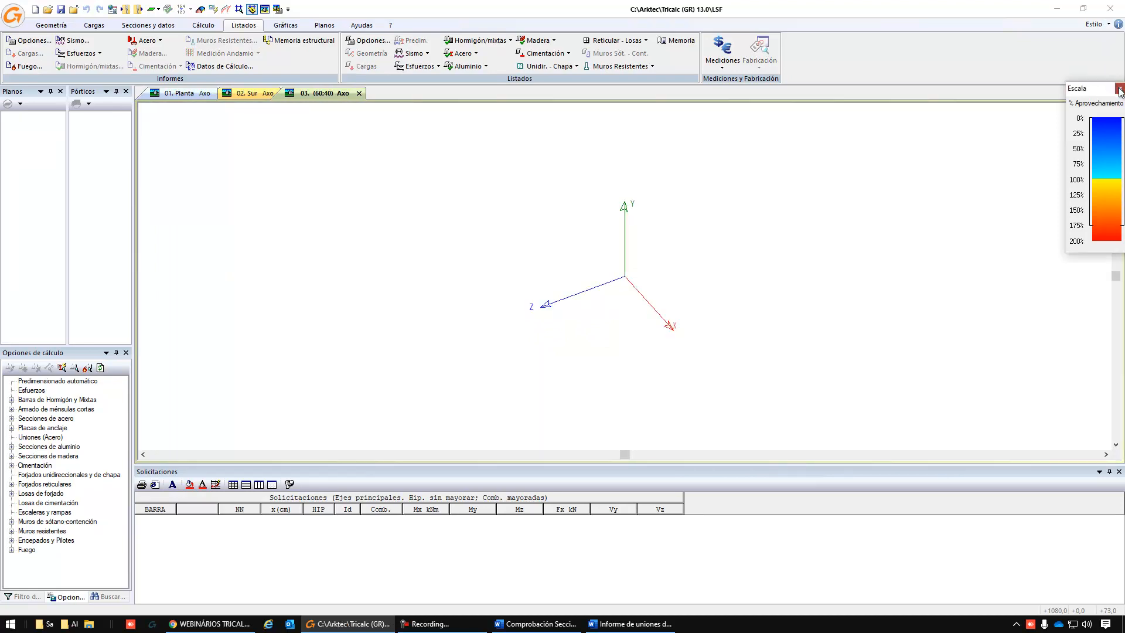
pyautogui.click(1119, 471)
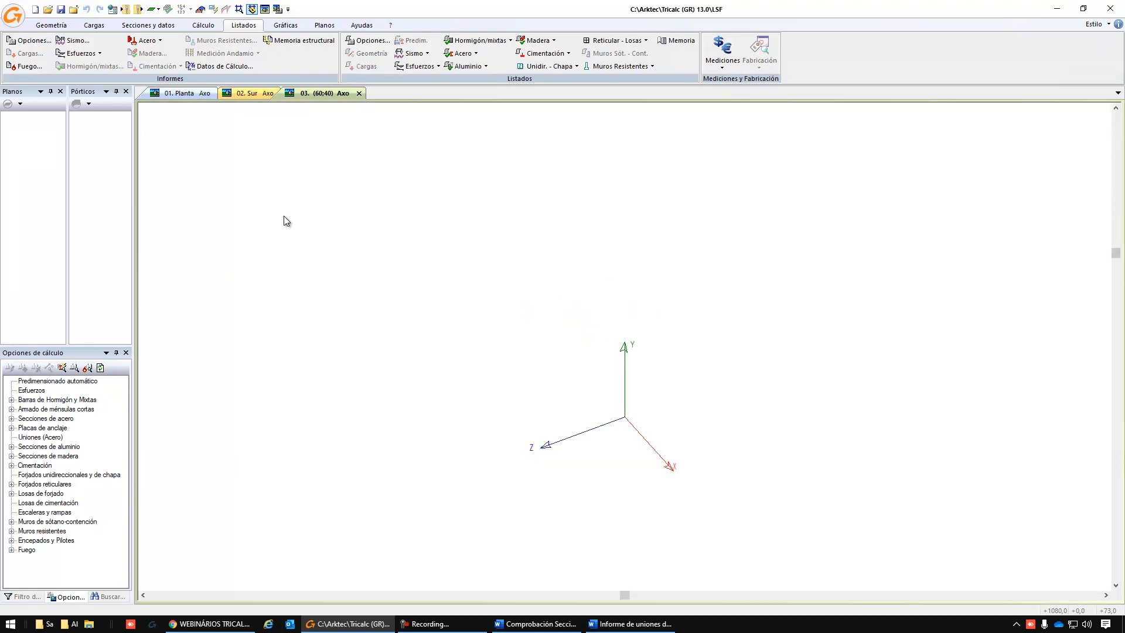
# Look through the panel types offered for defining a light steel panel, then leave without creating one.
pyautogui.click(51, 25)
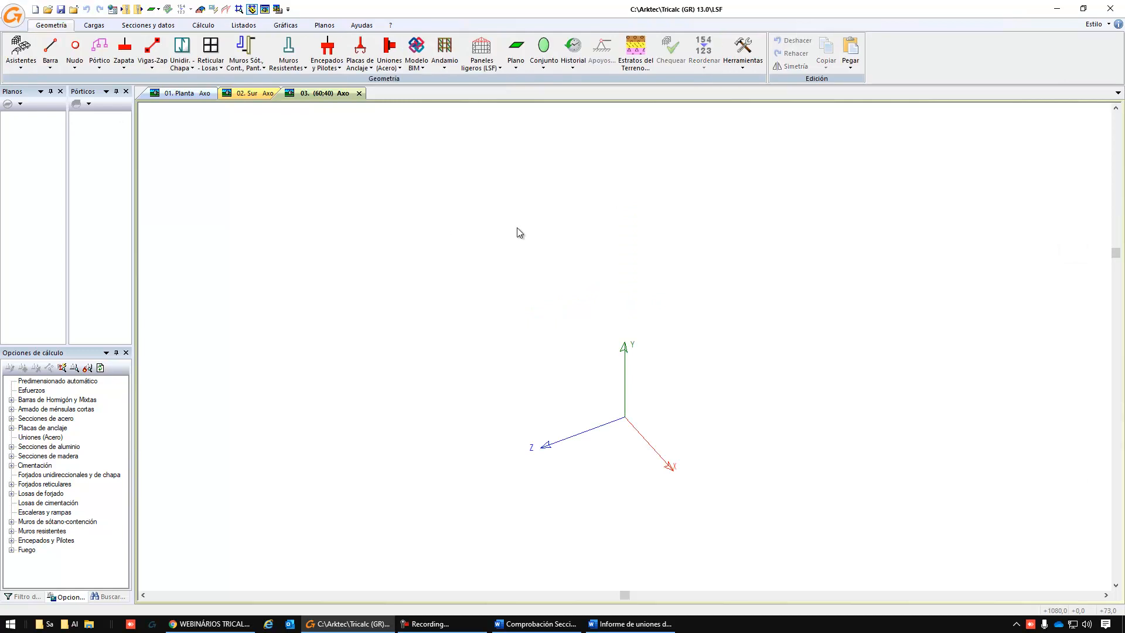
pyautogui.click(491, 66)
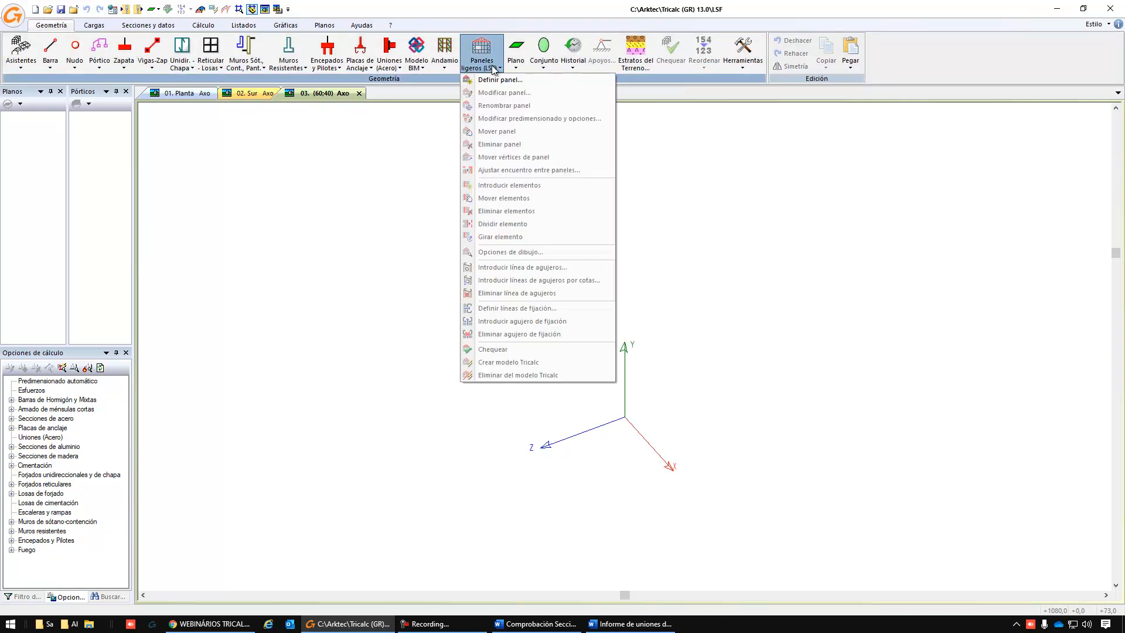
pyautogui.click(499, 80)
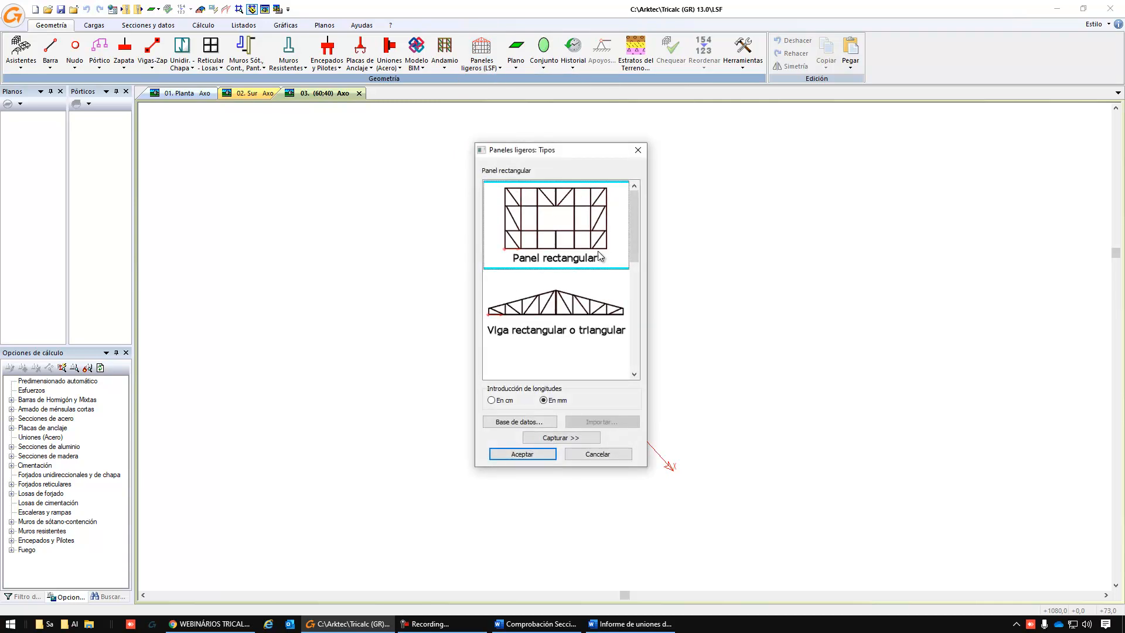
pyautogui.scroll(-2, 573, 284)
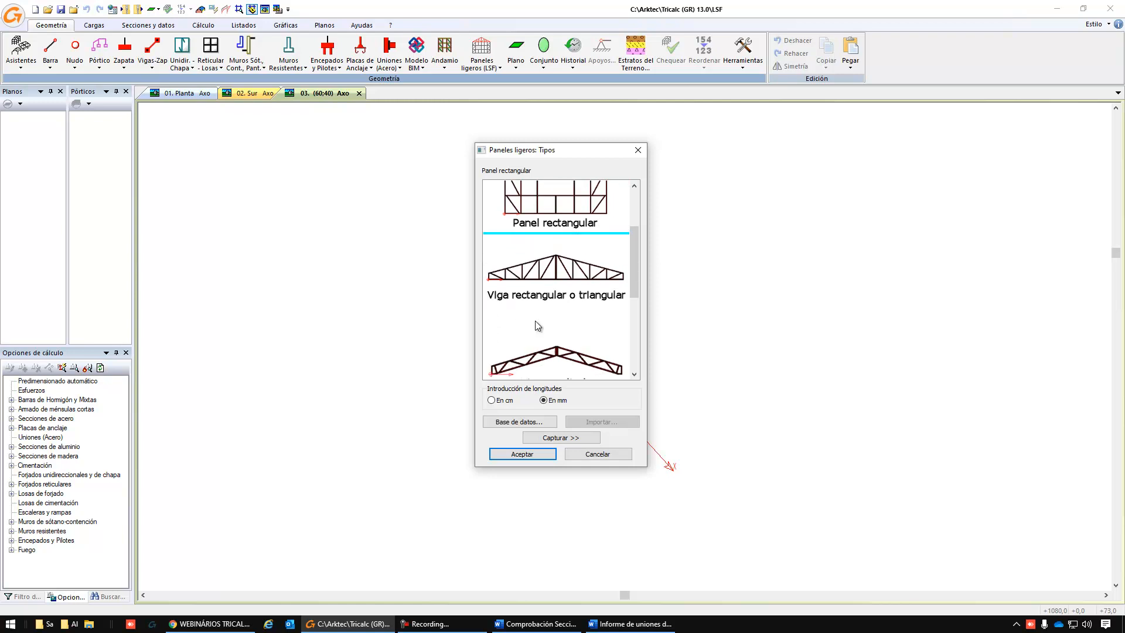
pyautogui.scroll(3, 574, 290)
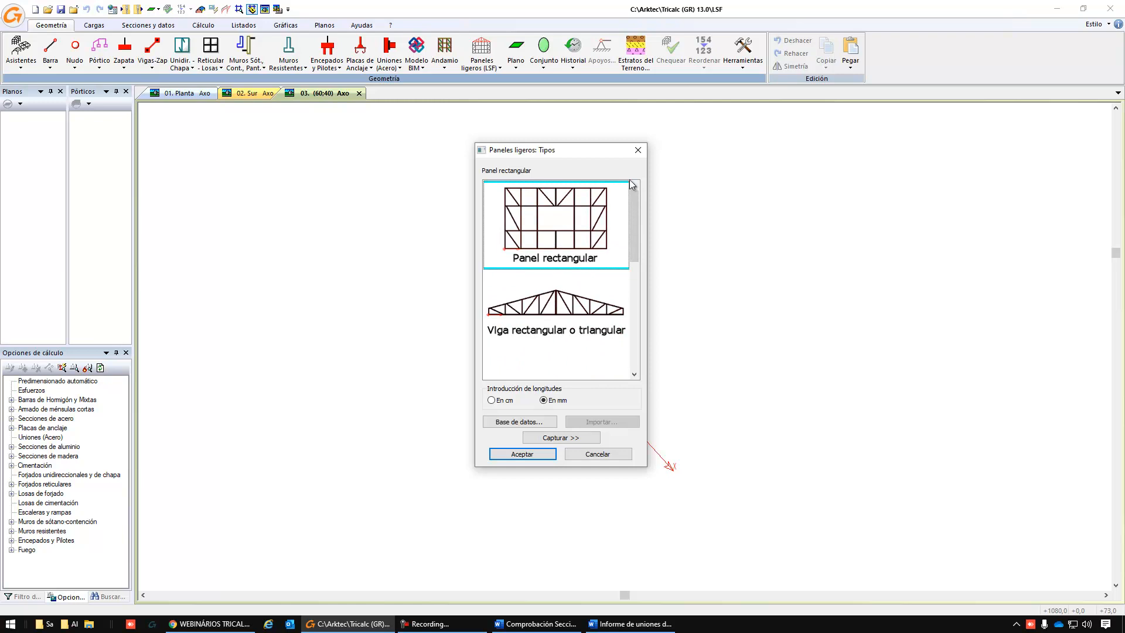
pyautogui.click(638, 150)
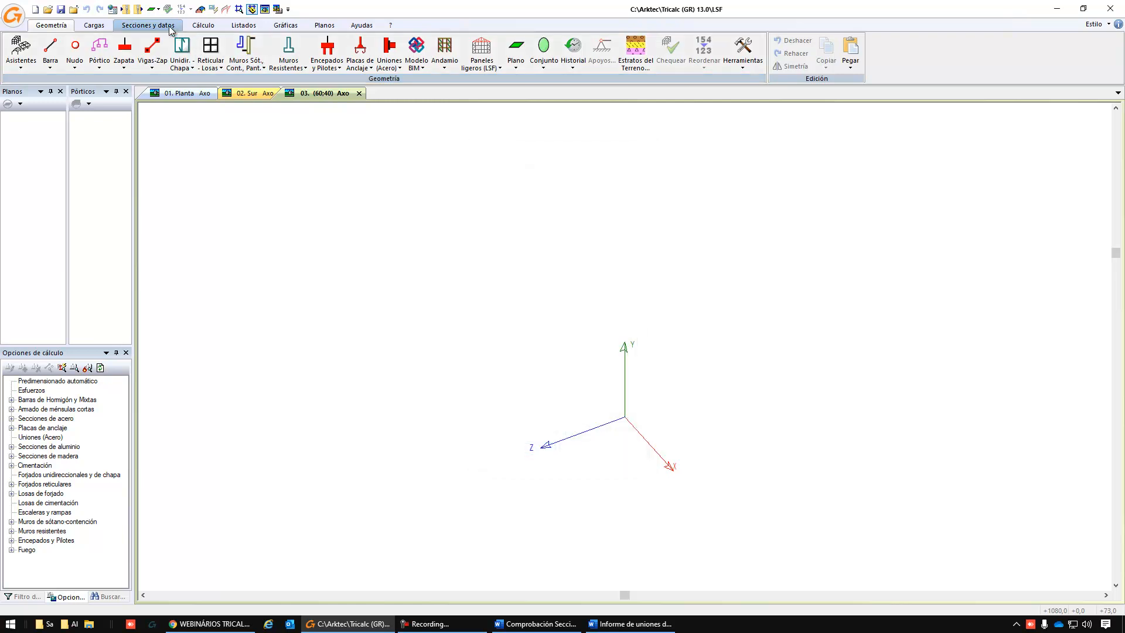
# Open the section database and examine the 100.45 profiles in the CF series of the Falper LSF structural steel folder.
pyautogui.click(148, 25)
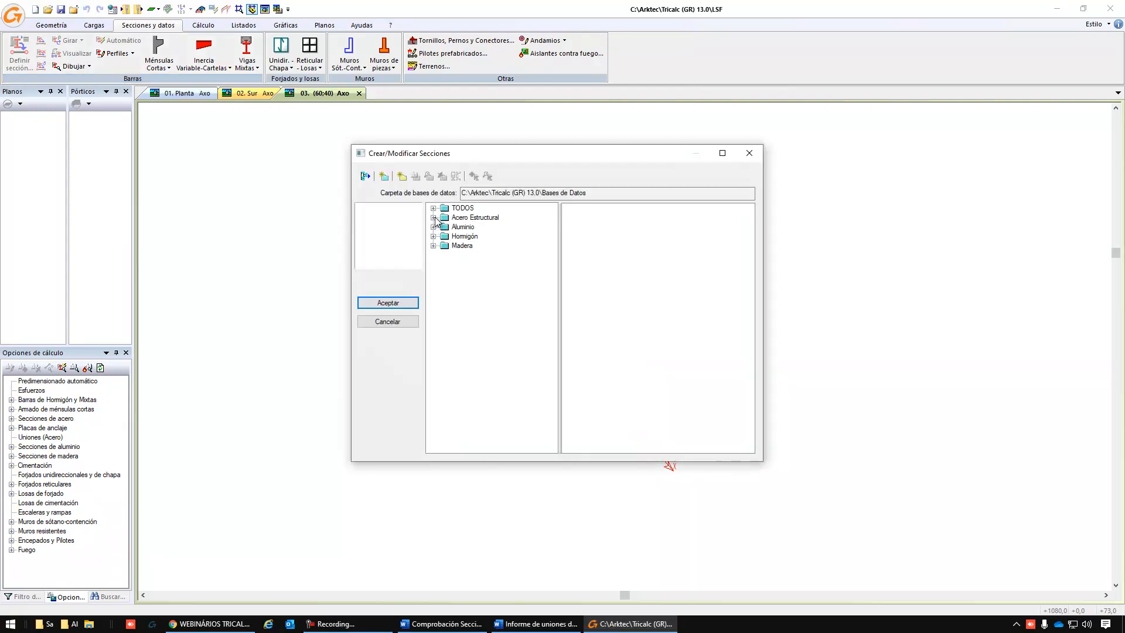
pyautogui.click(434, 218)
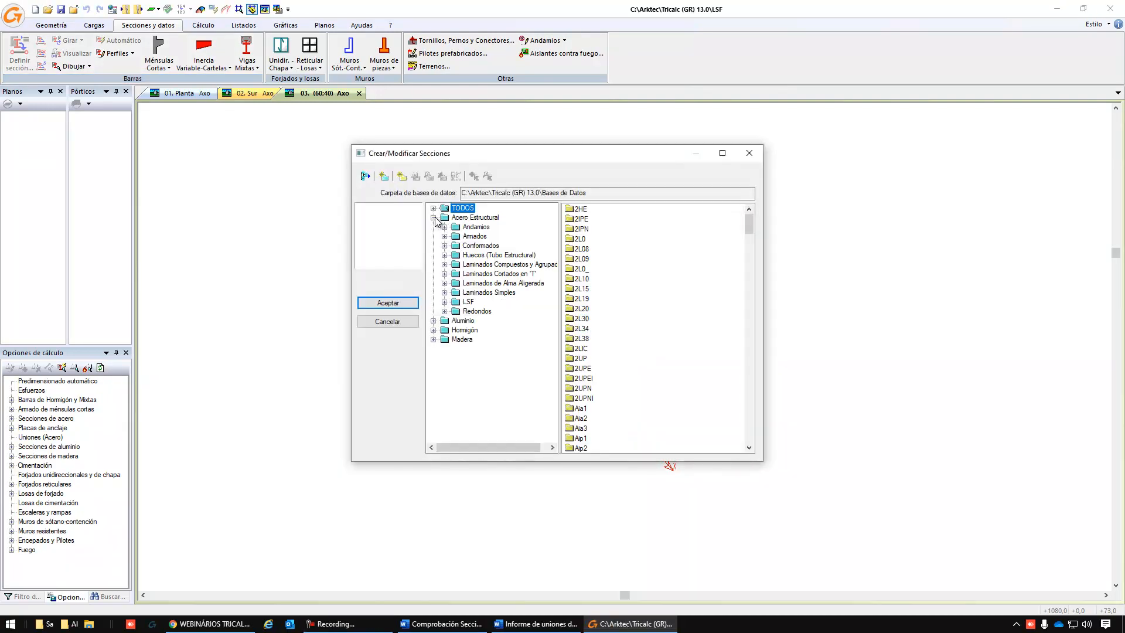
pyautogui.click(444, 302)
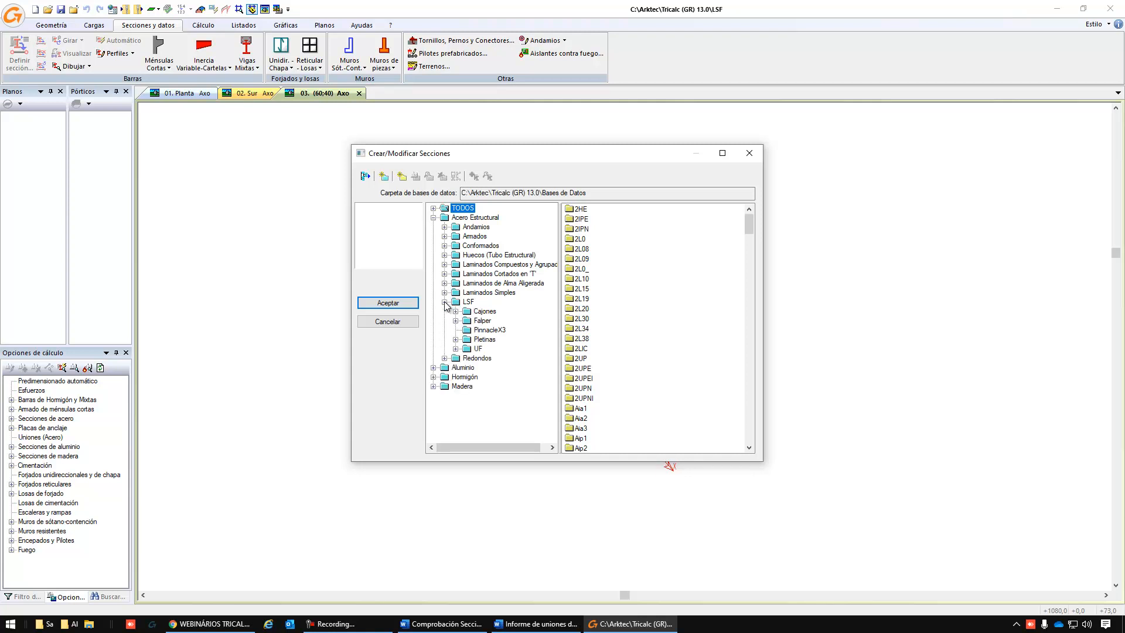
pyautogui.click(455, 330)
pyautogui.click(456, 320)
pyautogui.click(485, 330)
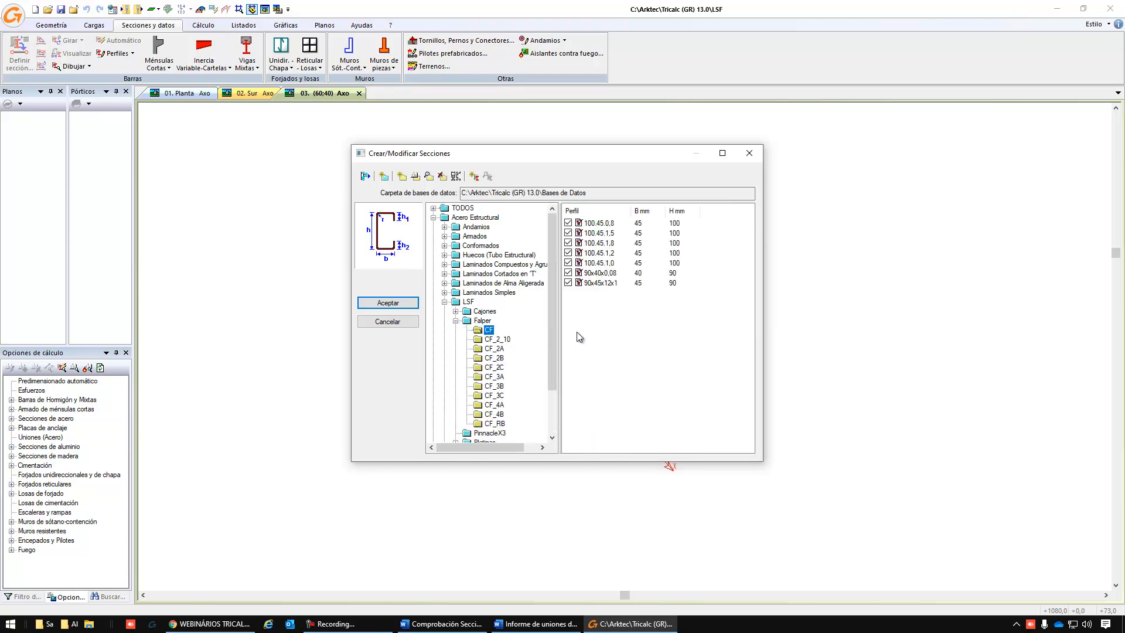
pyautogui.click(601, 234)
pyautogui.click(604, 253)
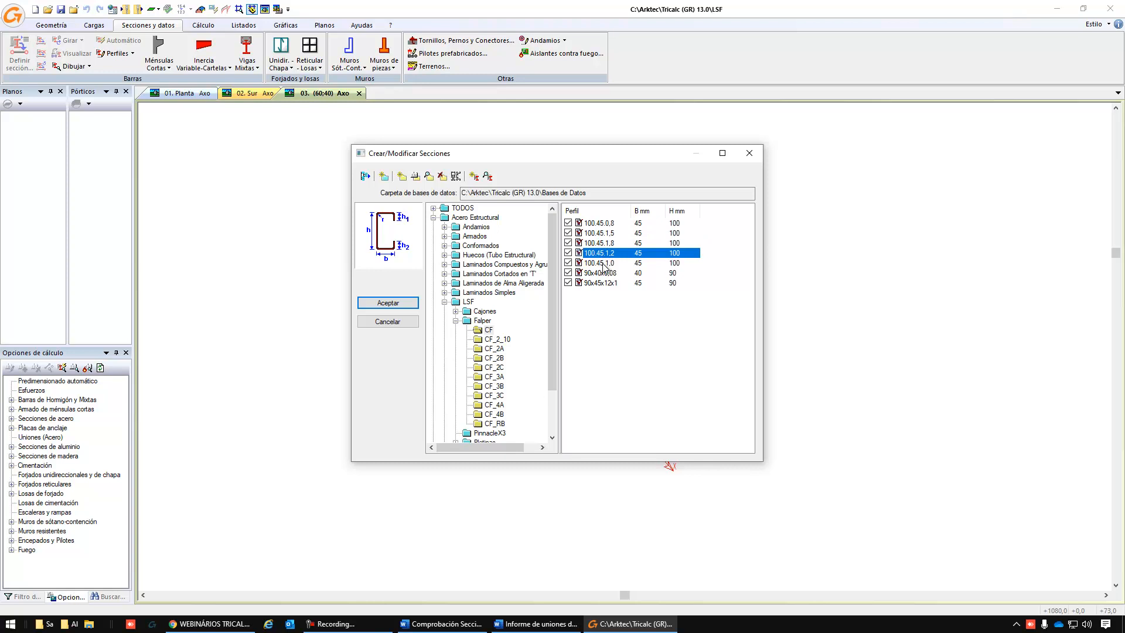
pyautogui.click(605, 263)
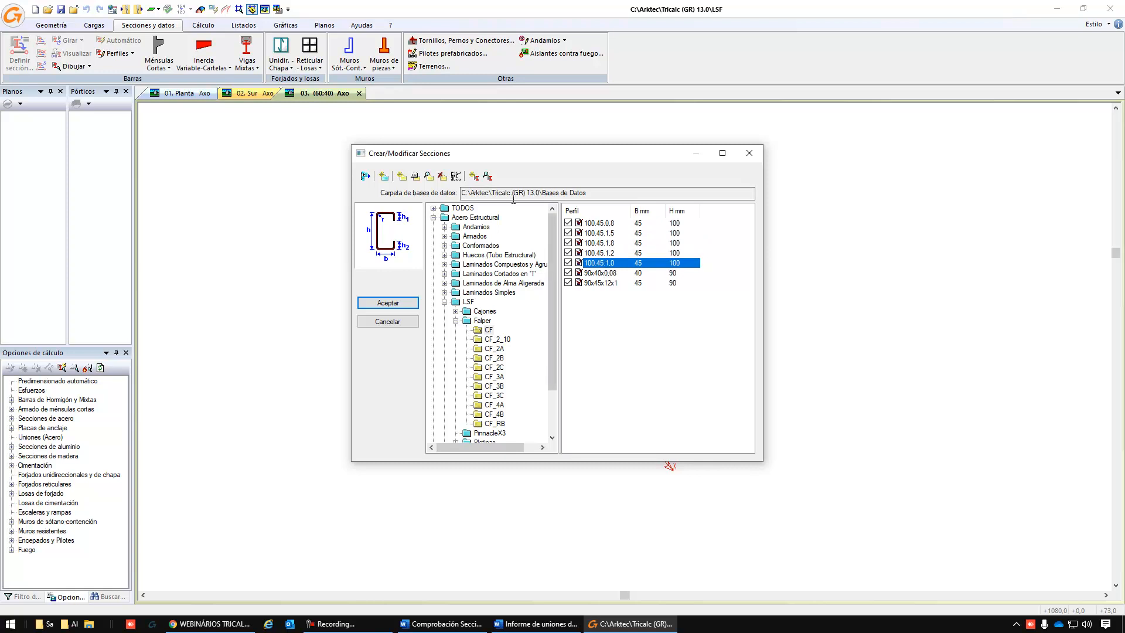
# Create CF profile X with h 120, b 50, h1 and h2 25, e 1 and r 1 mm, calculate its properties and save it.
pyautogui.click(474, 178)
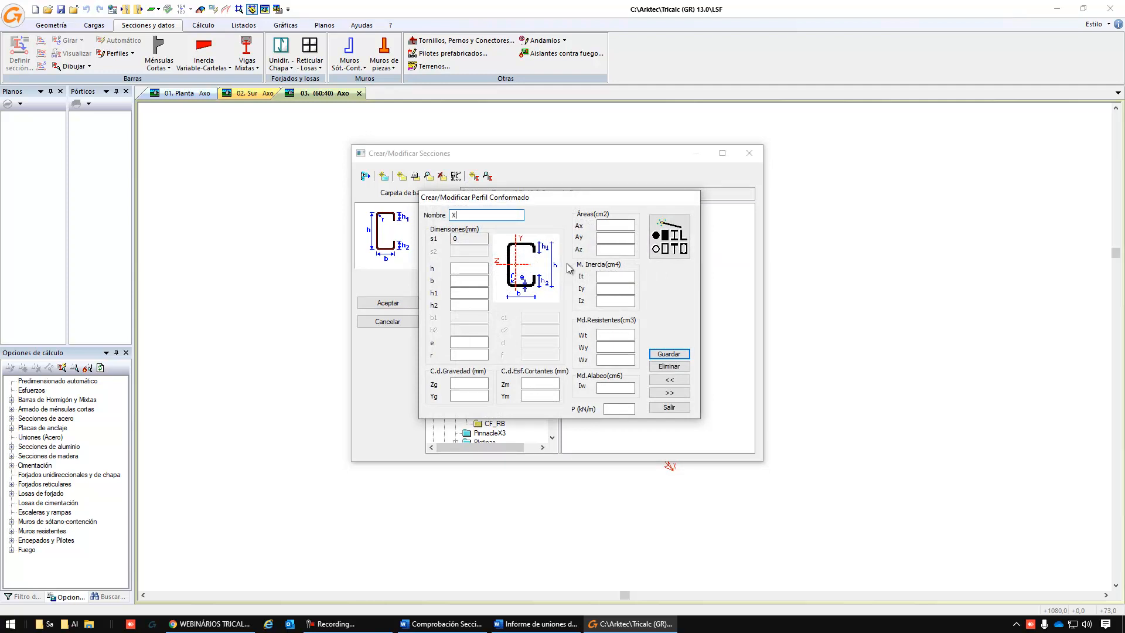
pyautogui.press('Tab')
pyautogui.click(459, 343)
pyautogui.press('Tab')
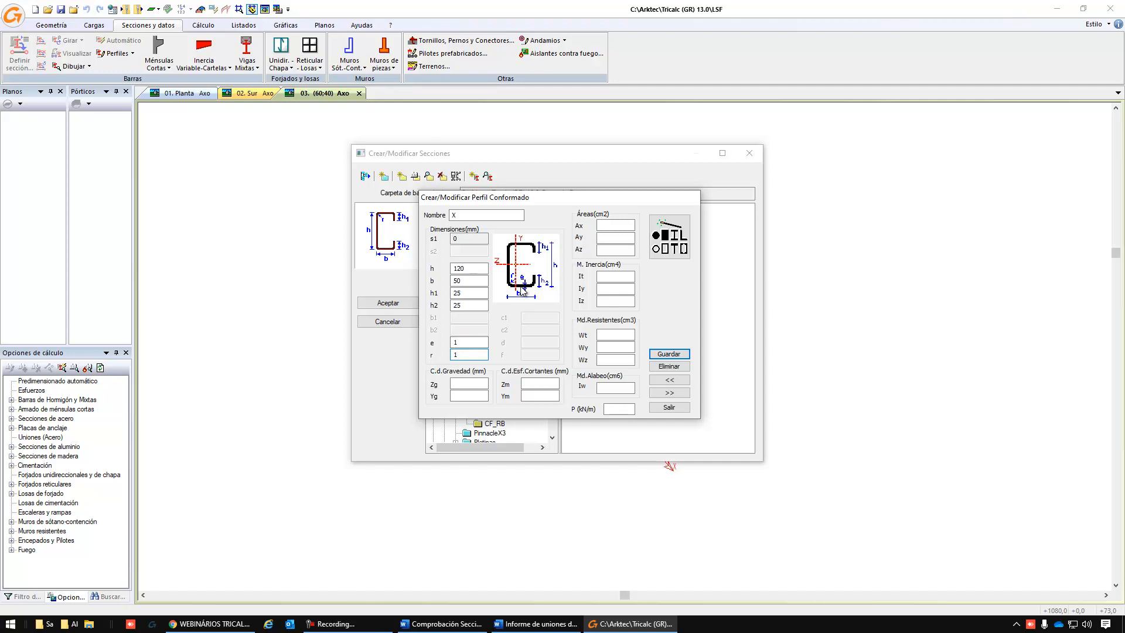
pyautogui.click(667, 251)
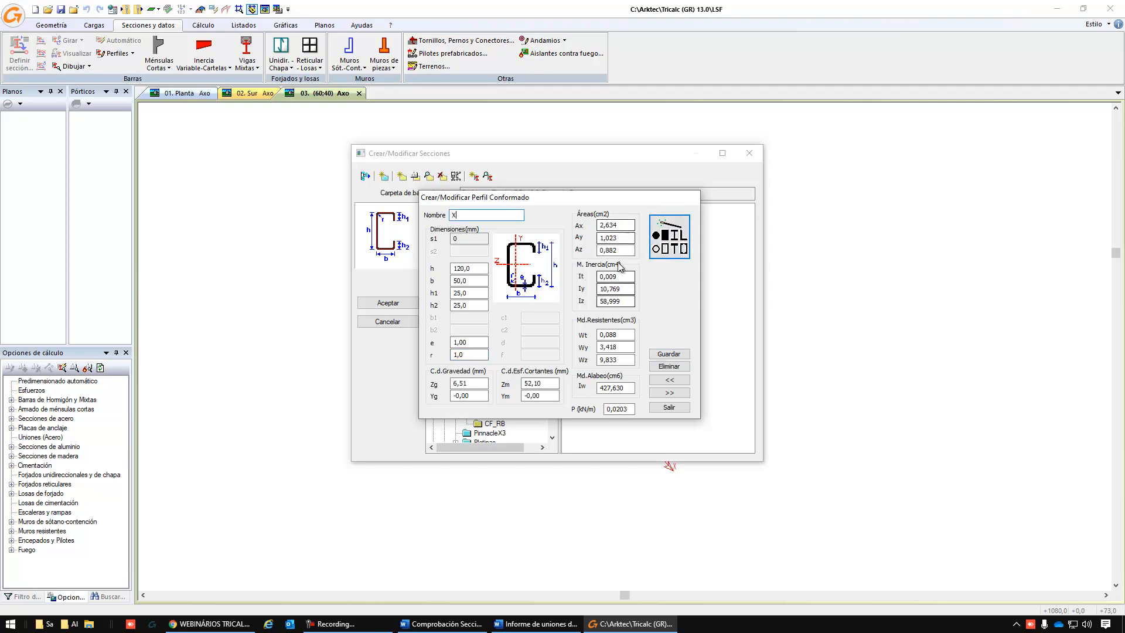
pyautogui.click(668, 354)
pyautogui.click(670, 408)
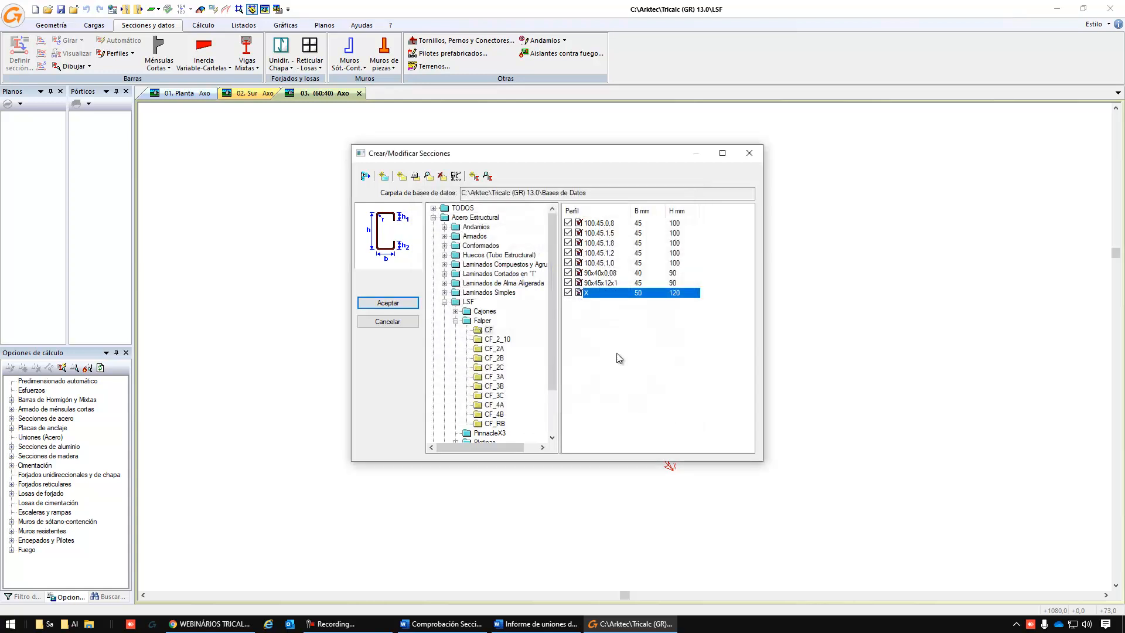
# Compare the new profile X with the 100.45 profiles in the CF series.
pyautogui.click(599, 293)
pyautogui.click(639, 296)
pyautogui.click(597, 233)
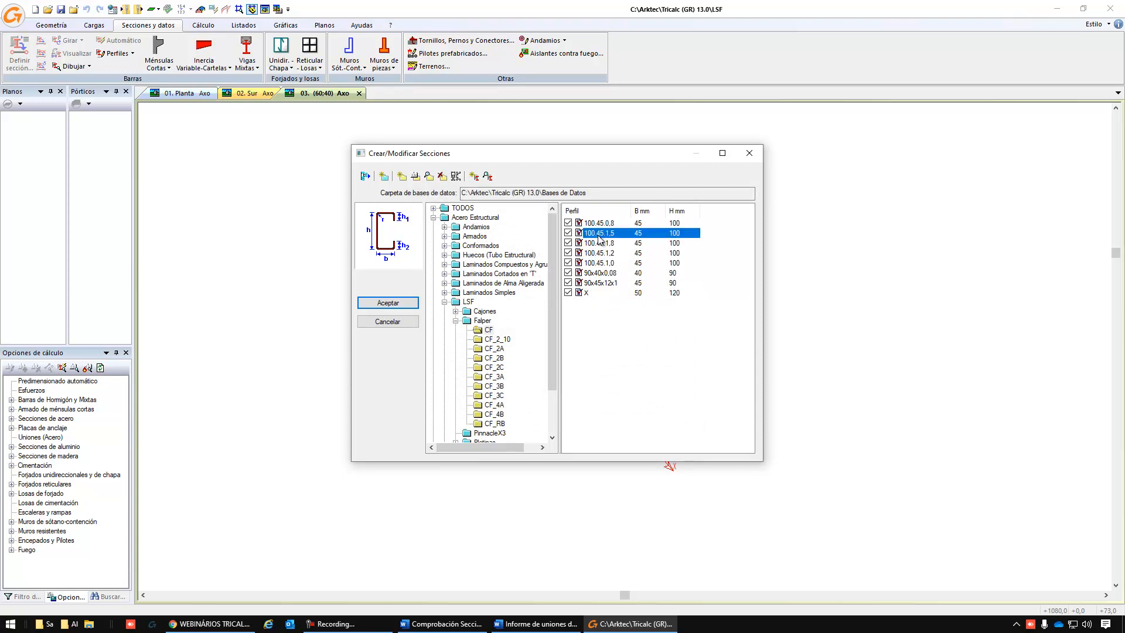
pyautogui.click(607, 253)
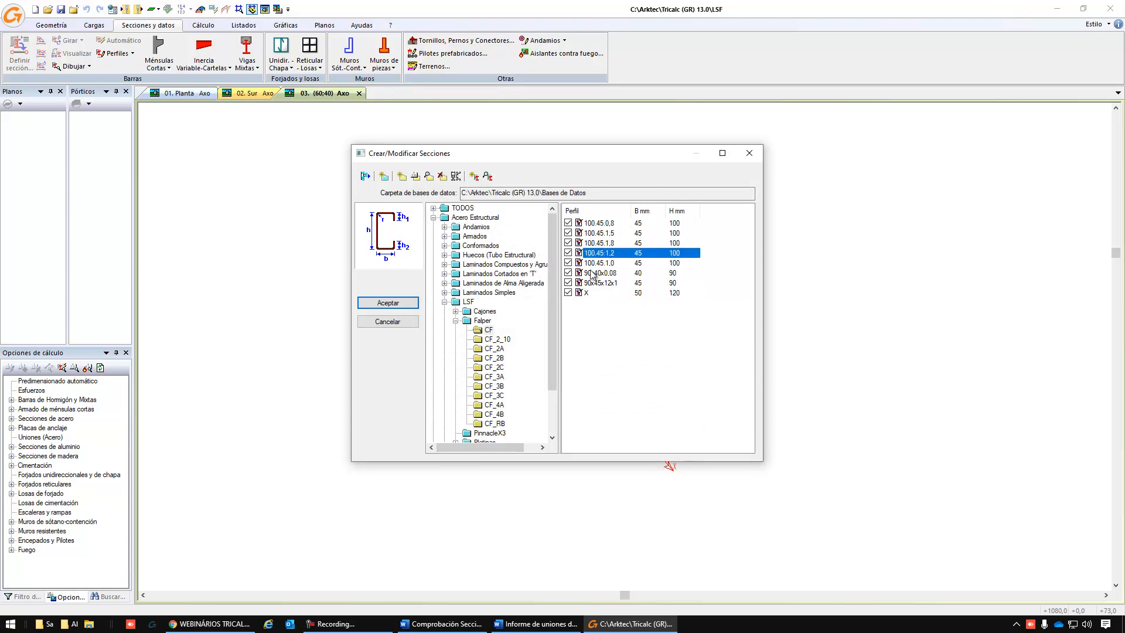
# Review the Falper series CF_2A, CF_2C and CF_3A and the _UF series, then accept the section database.
pyautogui.click(496, 350)
pyautogui.click(499, 367)
pyautogui.click(497, 377)
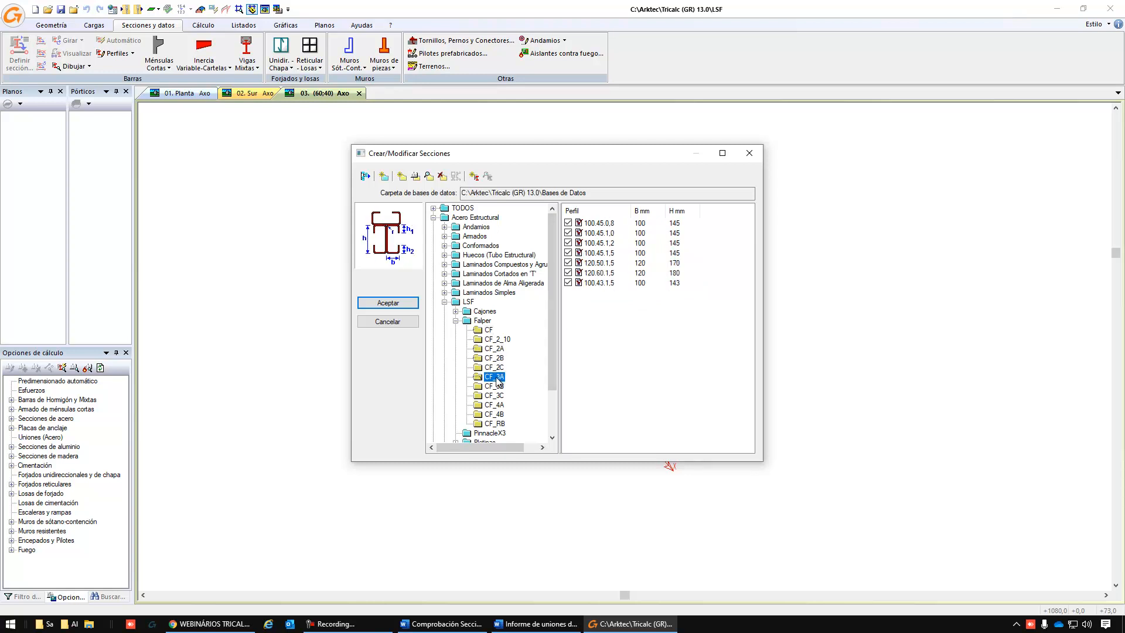
pyautogui.scroll(-2, 497, 381)
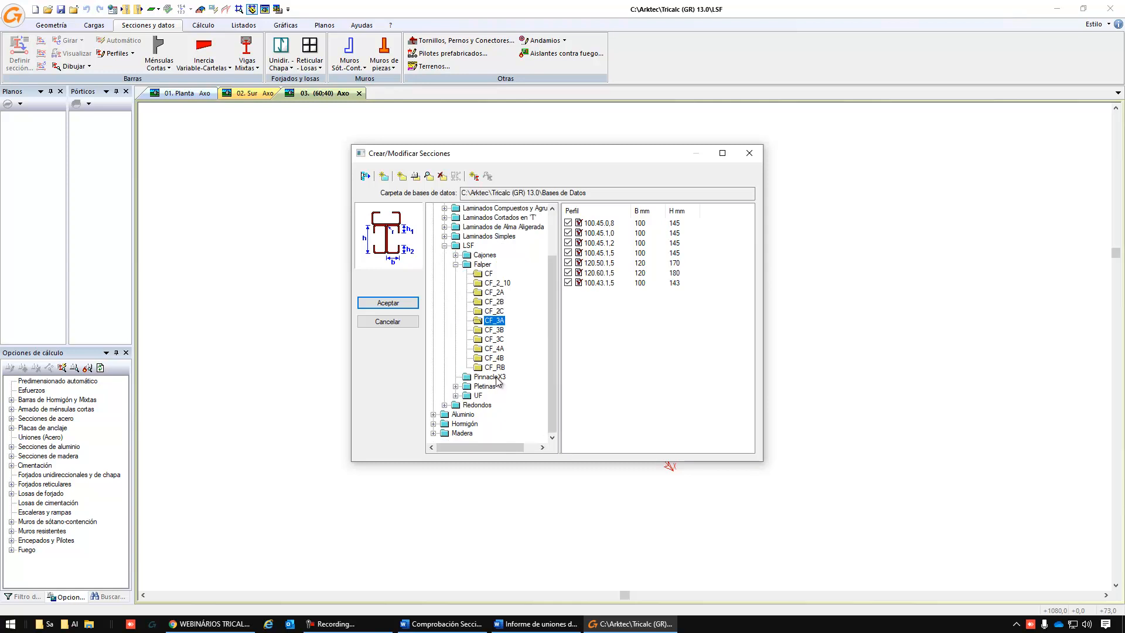
pyautogui.click(455, 395)
pyautogui.click(484, 405)
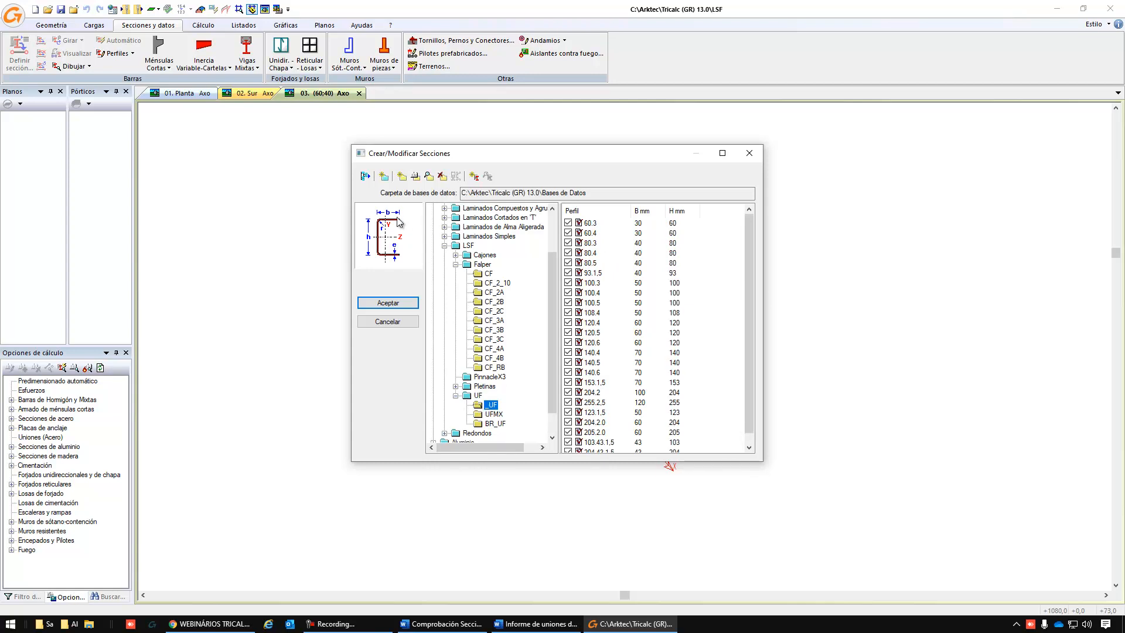
pyautogui.click(402, 301)
# Generate a geometric mesh with two bays along X, 300 cm along Y and 500 cm along Z.
pyautogui.moveTo(414, 322); pyautogui.dragTo(406, 255, button='middle')
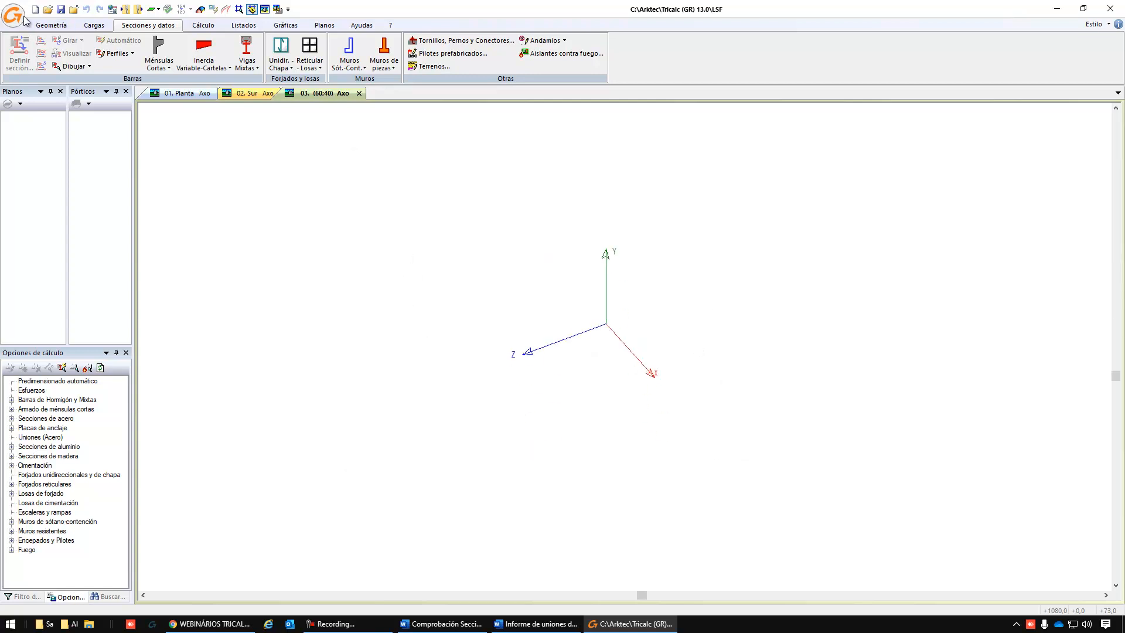
pyautogui.click(51, 25)
pyautogui.click(24, 55)
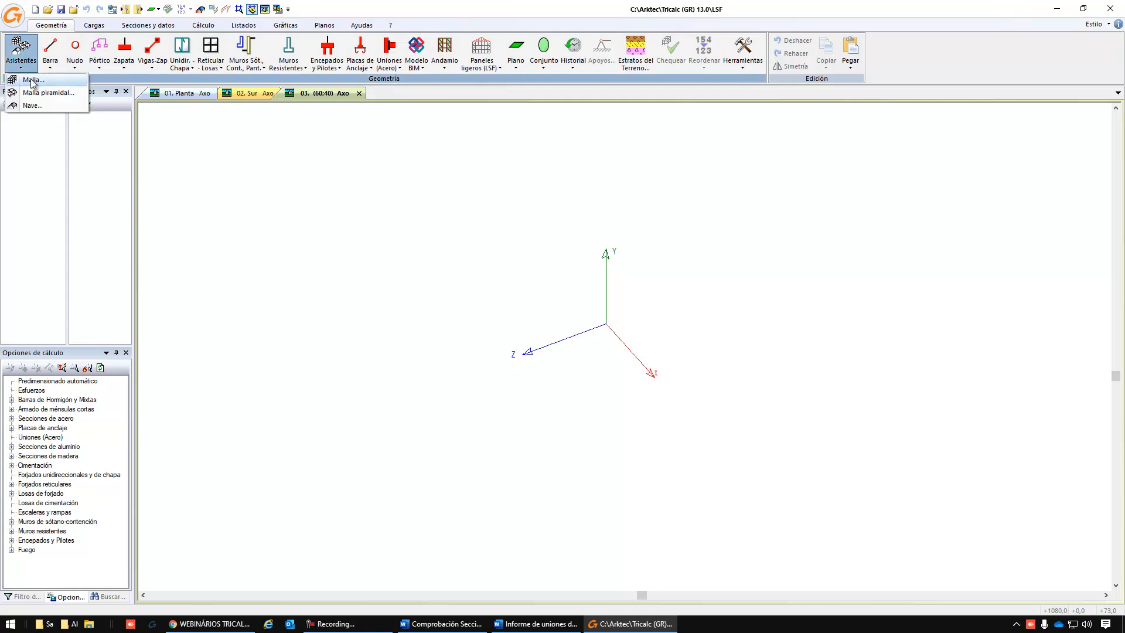
pyautogui.click(30, 82)
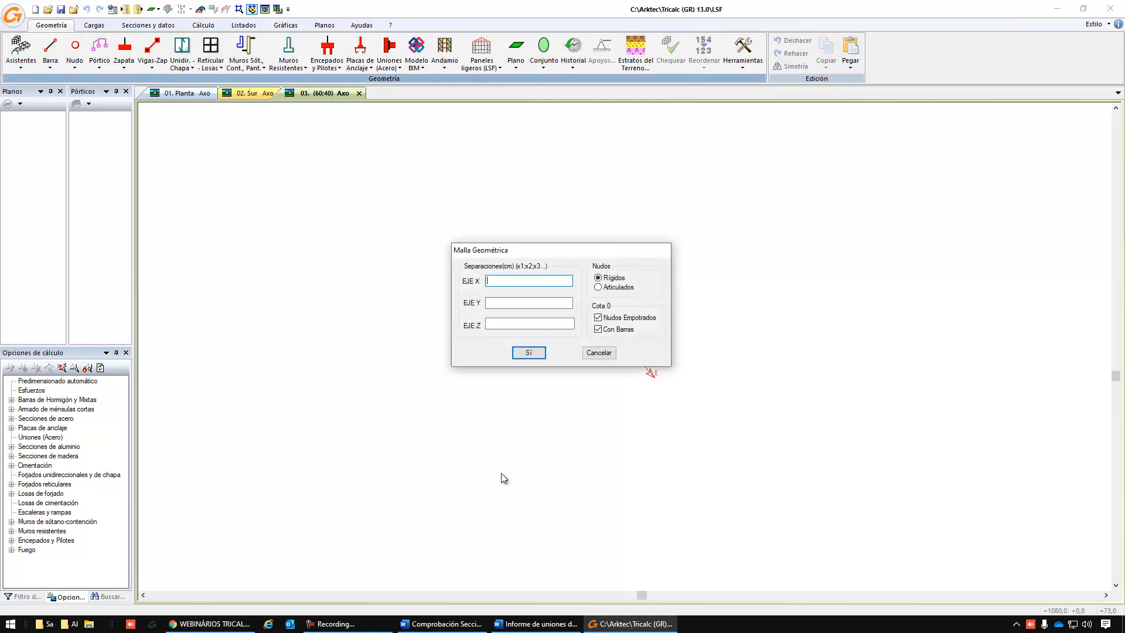
pyautogui.press('Tab')
pyautogui.write('300')
pyautogui.press('Tab')
pyautogui.write('500')
pyautogui.click(529, 281)
pyautogui.click(529, 352)
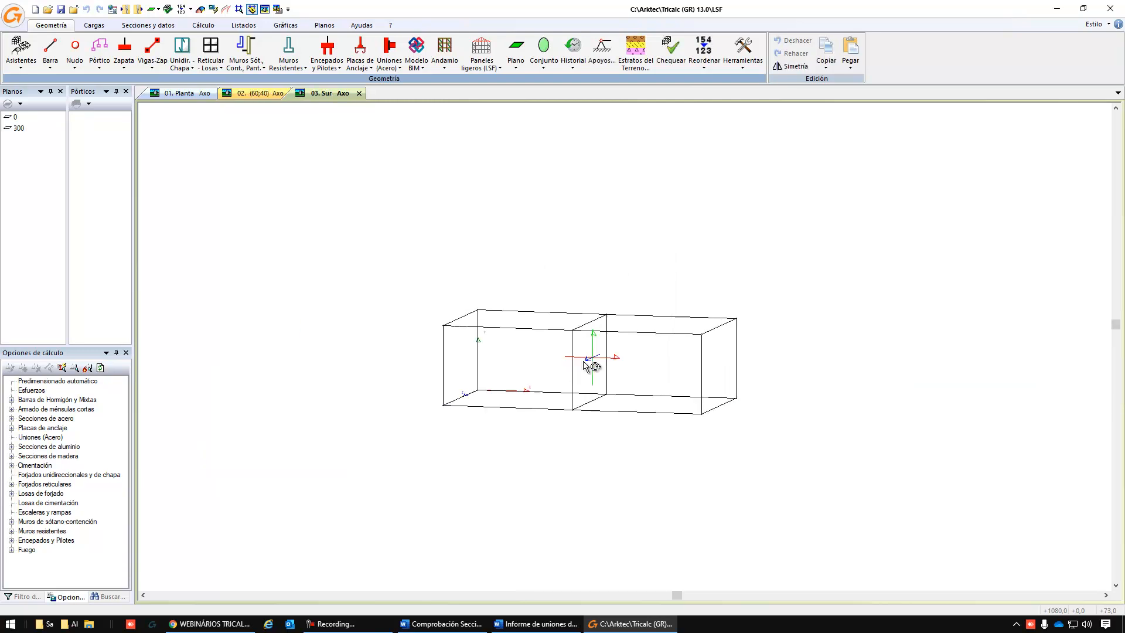
# Start defining a rectangular light steel panel with lengths entered in cm.
pyautogui.scroll(2, 705, 413)
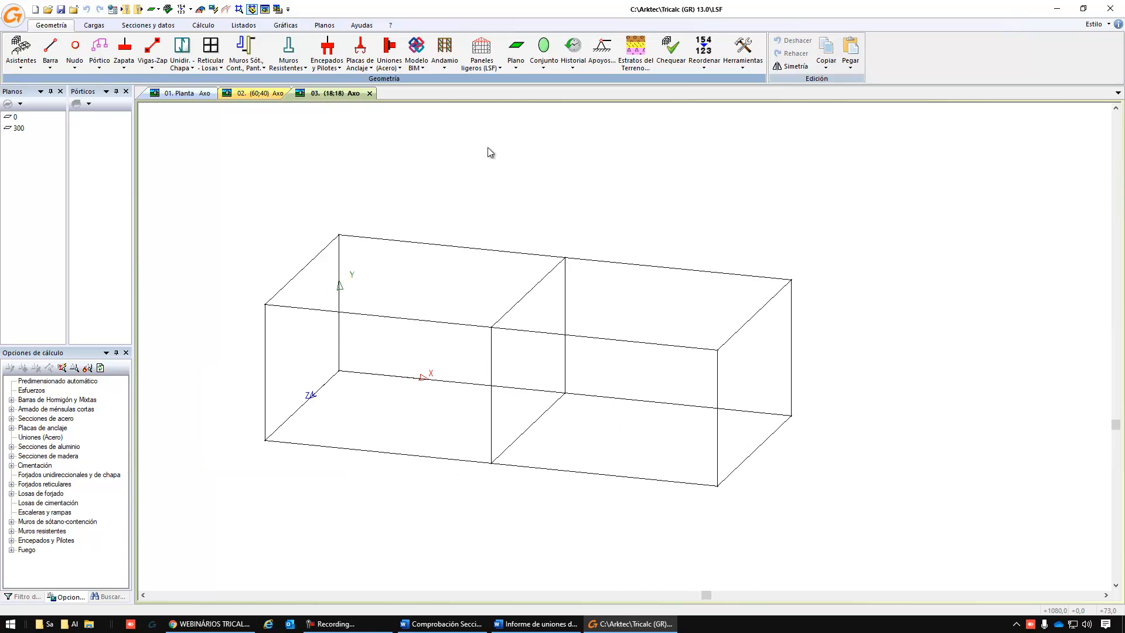
pyautogui.click(491, 65)
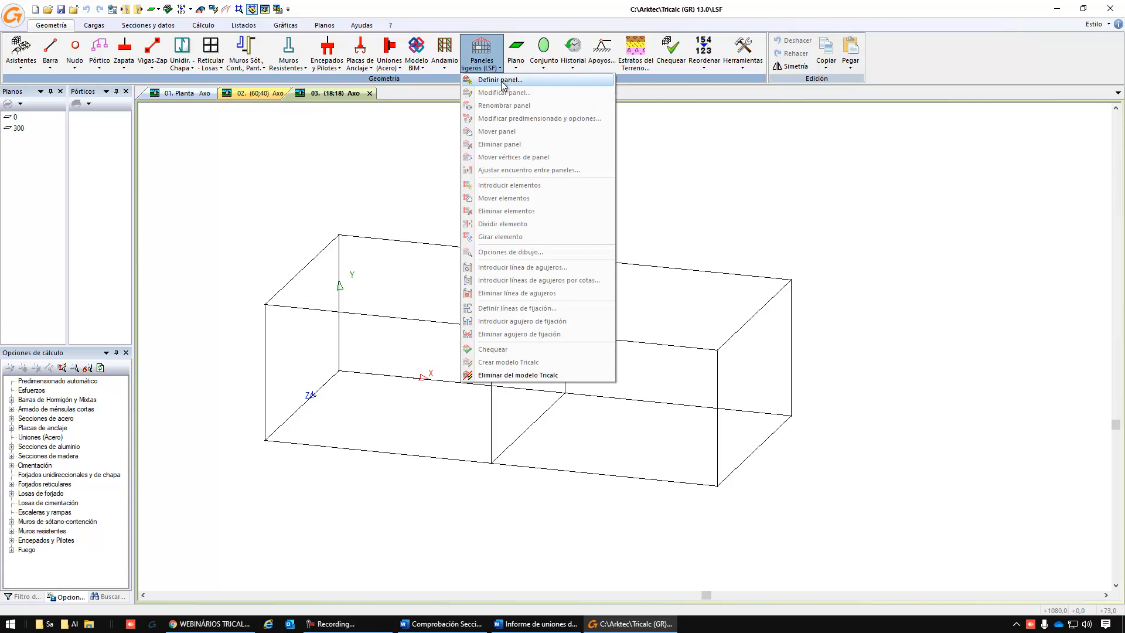
pyautogui.click(501, 81)
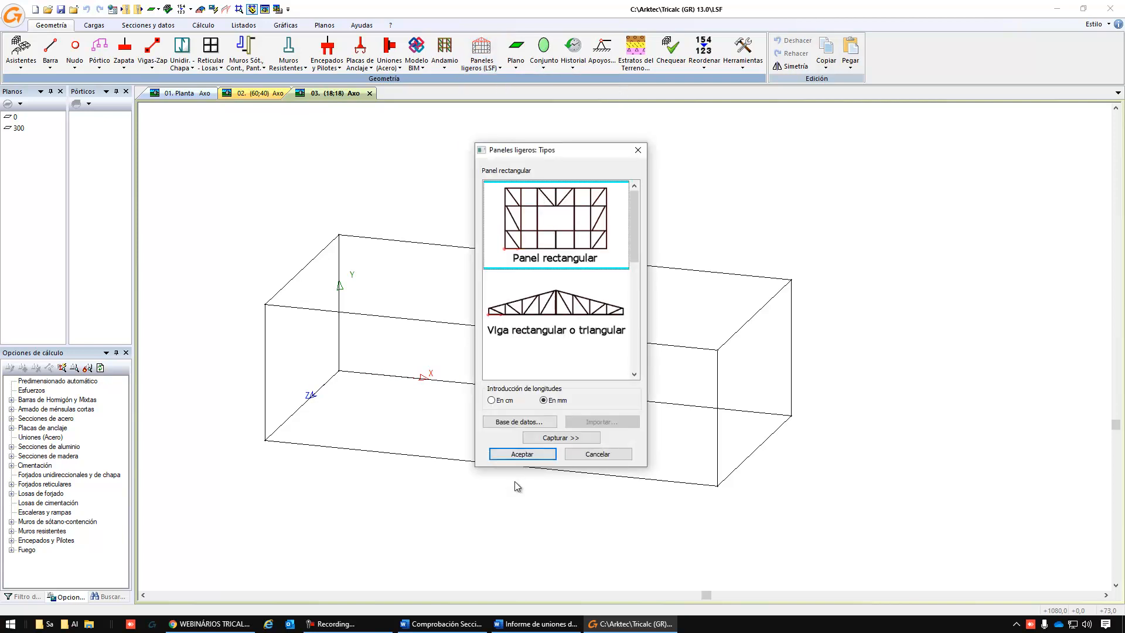
pyautogui.click(491, 400)
pyautogui.click(513, 455)
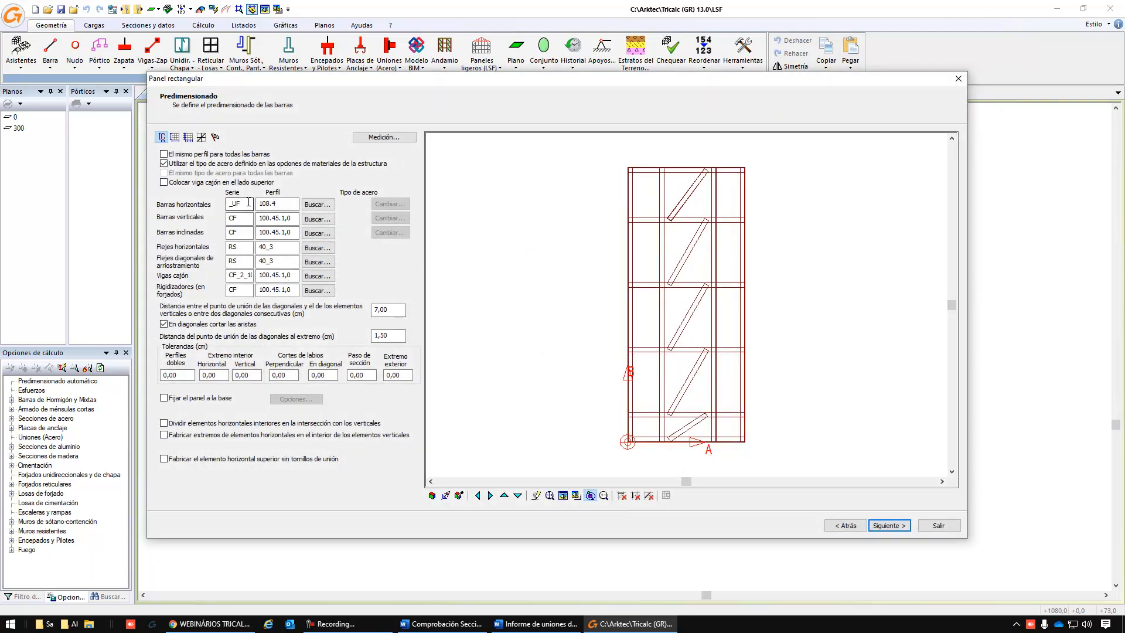
# Set the panel's horizontal bars to profile 100.45.1,5 of the Falper CF series and accept the notice.
pyautogui.click(317, 204)
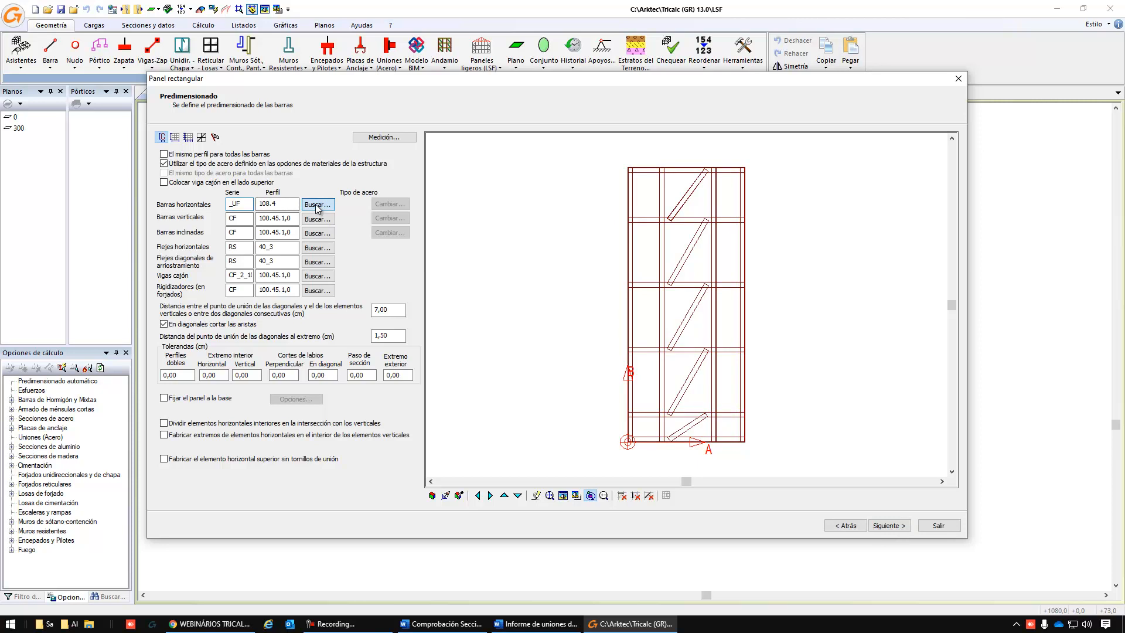
pyautogui.click(317, 206)
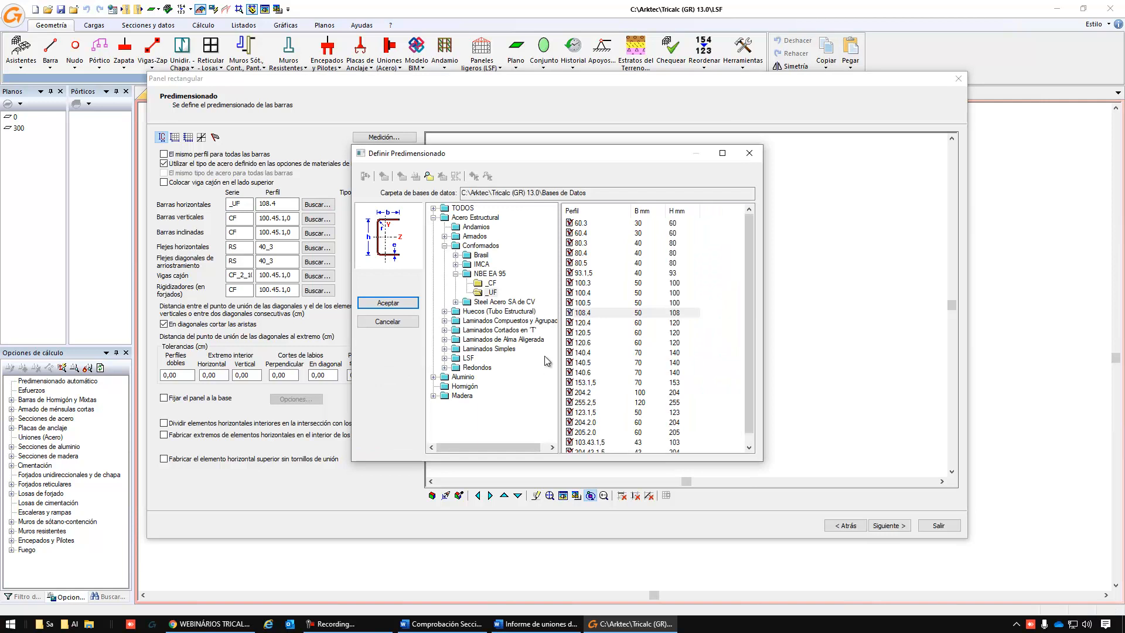
pyautogui.click(445, 359)
pyautogui.click(456, 377)
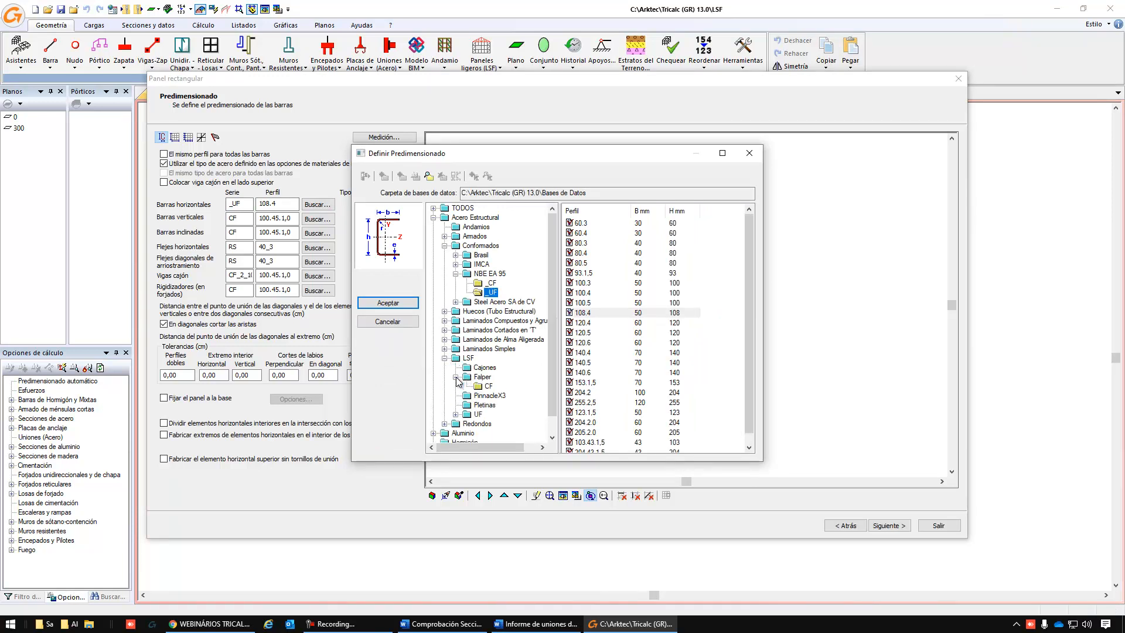
pyautogui.click(488, 386)
pyautogui.click(593, 233)
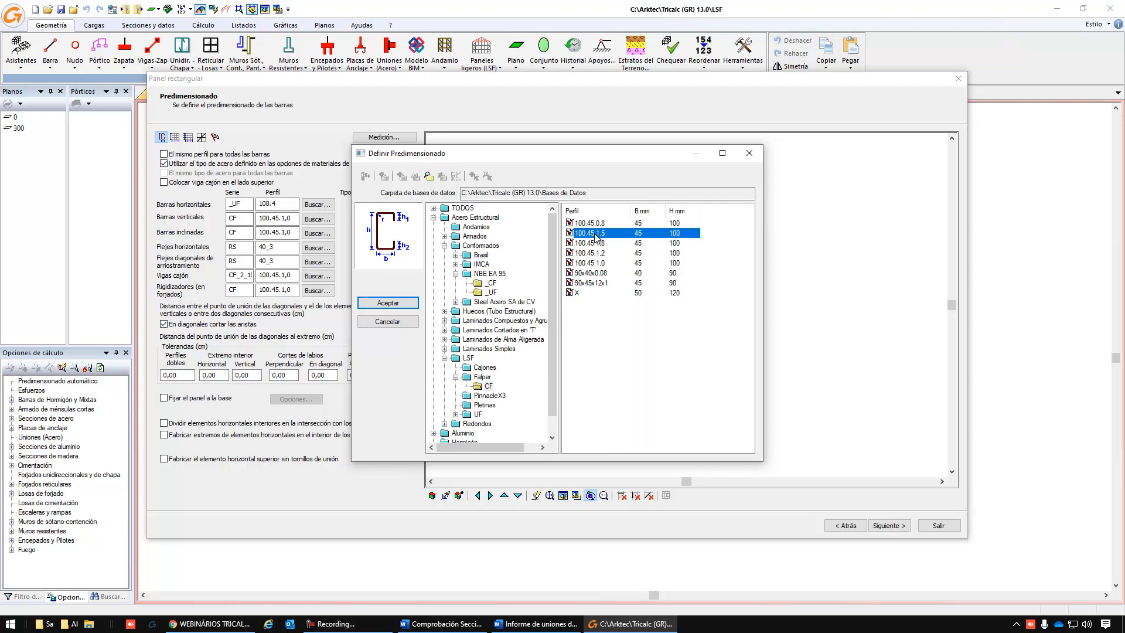
pyautogui.click(388, 303)
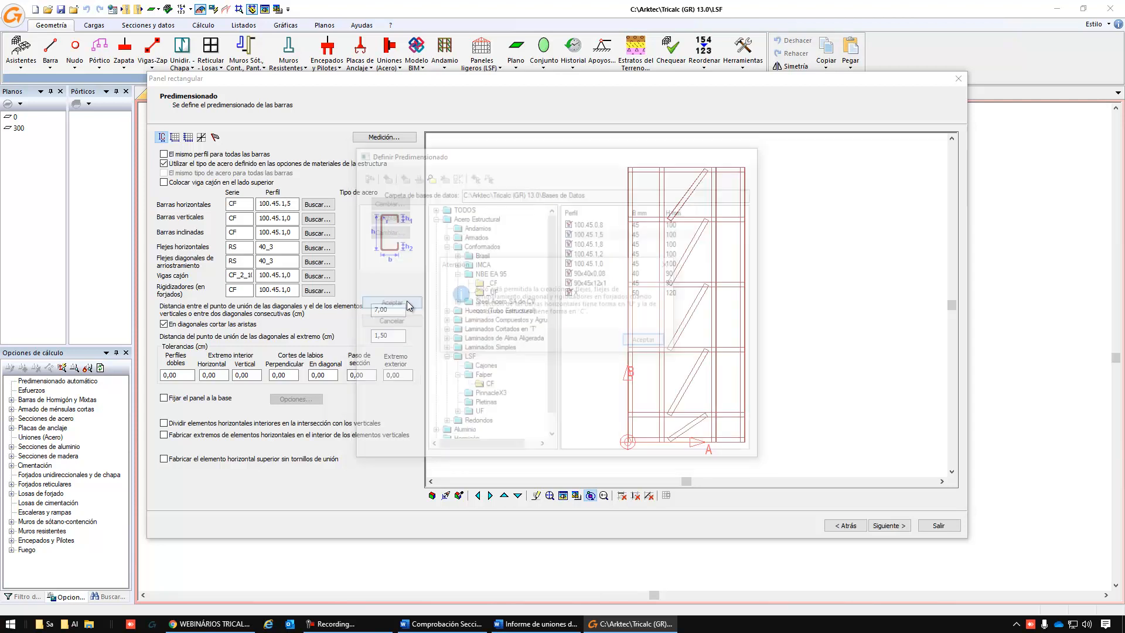
pyautogui.click(637, 342)
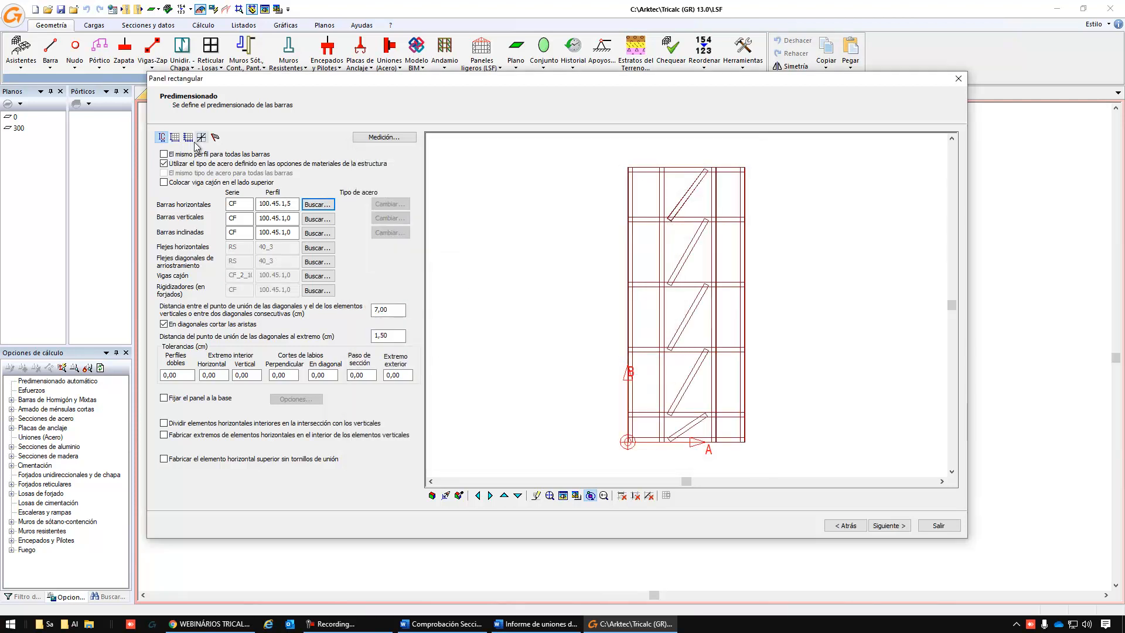
# Apply the same profile to all of the panel's bars and continue to the dimensions definition.
pyautogui.click(246, 219)
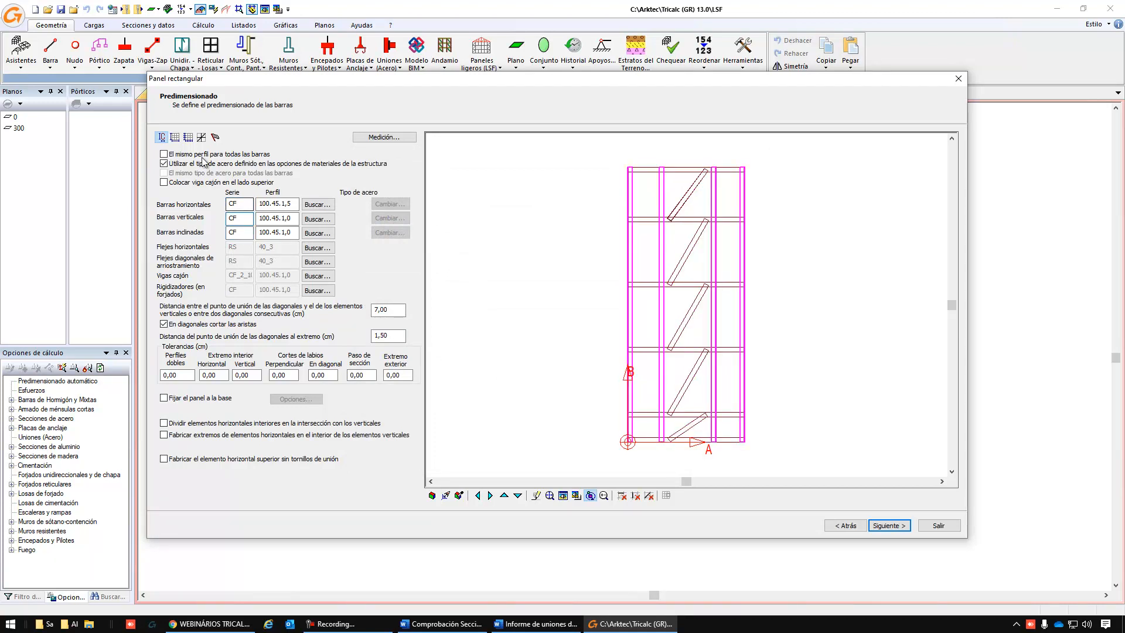
pyautogui.click(179, 155)
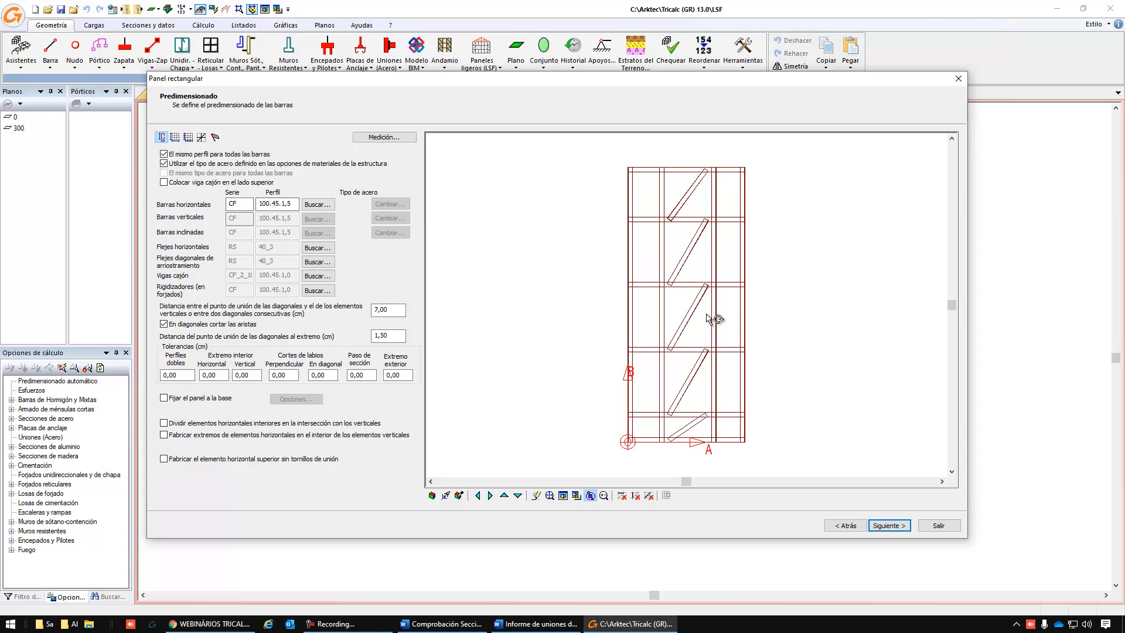
pyautogui.click(888, 526)
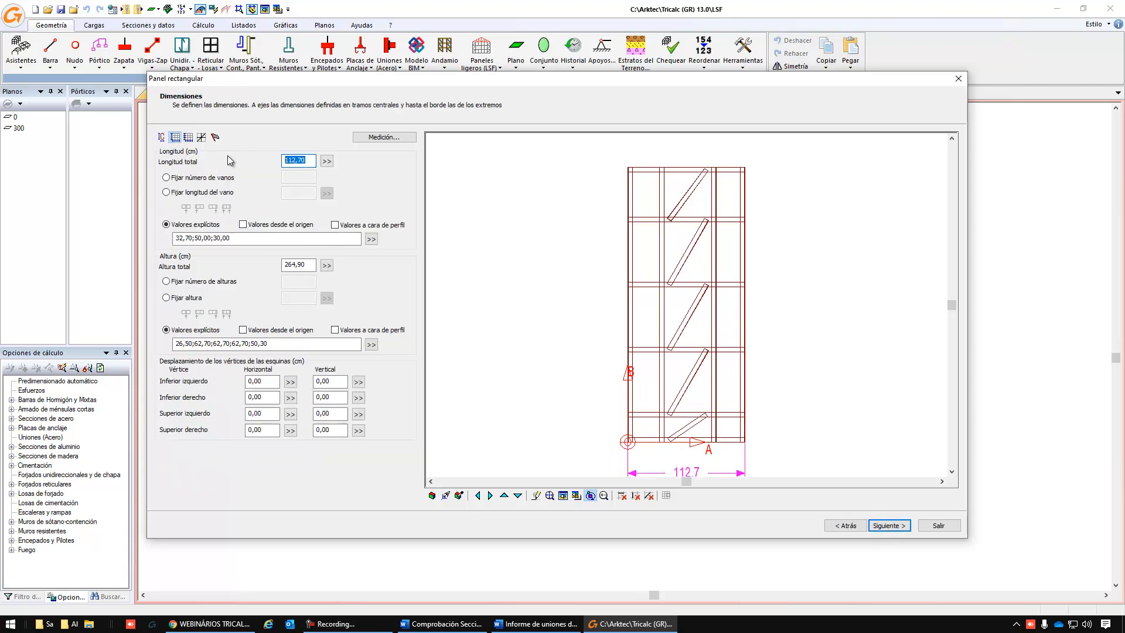
# Set the panel's total length to 500 cm and divide it into 8 bays.
pyautogui.write('500')
pyautogui.press('Tab')
pyautogui.scroll(-6, 820, 312)
pyautogui.moveTo(856, 323); pyautogui.dragTo(700, 307, button='middle')
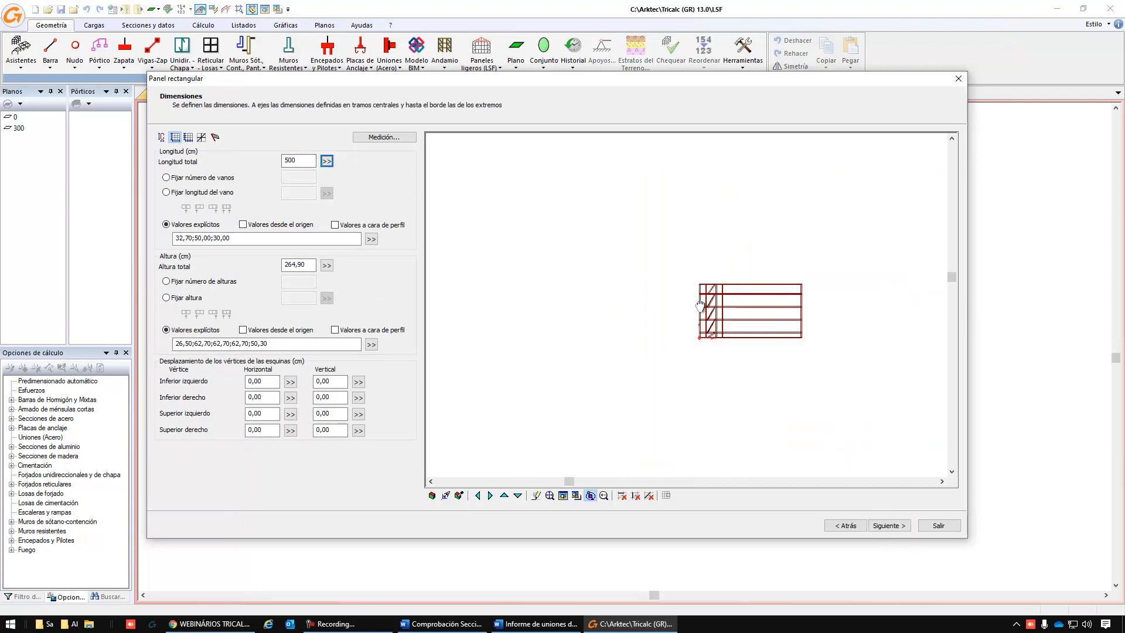
pyautogui.scroll(4, 769, 323)
pyautogui.click(225, 178)
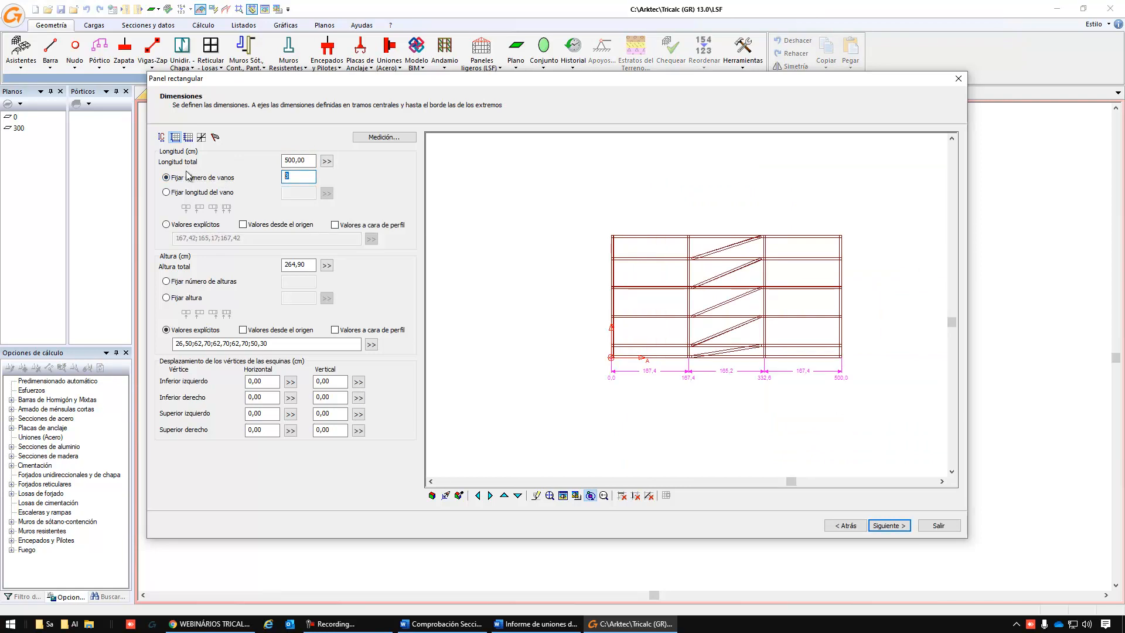
pyautogui.write('8')
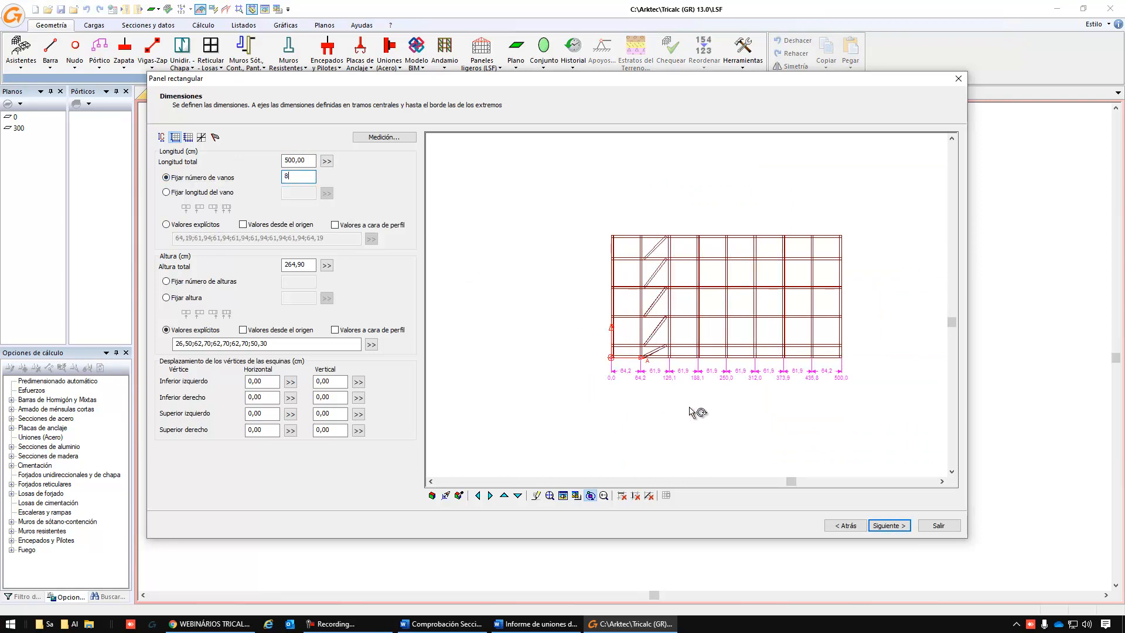
# Set the panel's total height to 300 cm by picking two points of the mesh in the model.
pyautogui.click(296, 265)
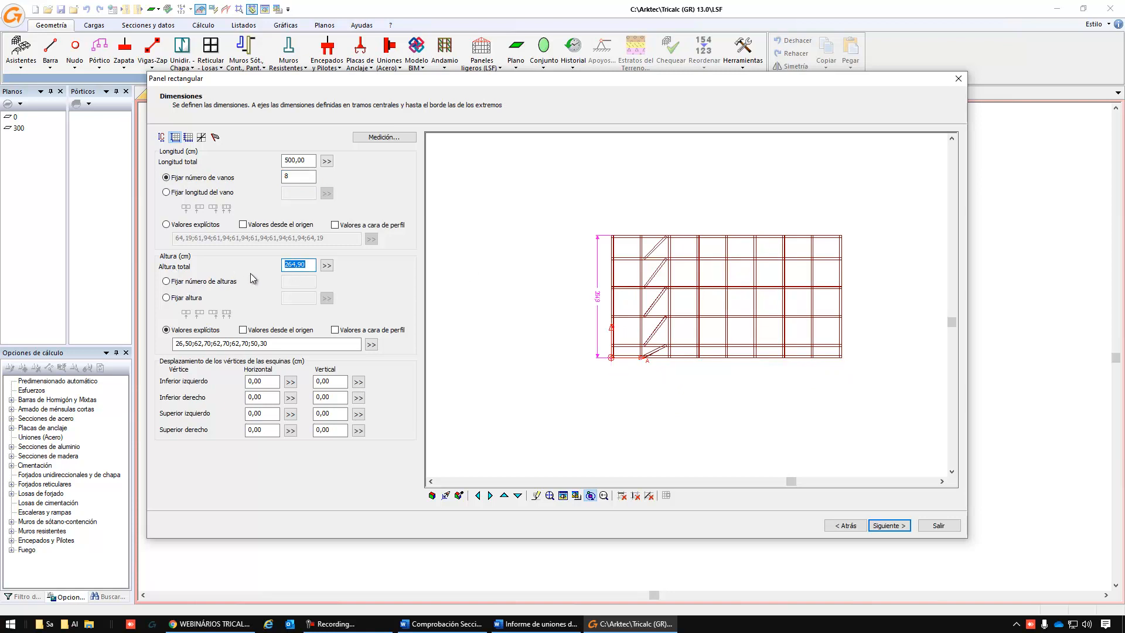
pyautogui.click(327, 266)
pyautogui.click(374, 418)
pyautogui.click(374, 296)
pyautogui.click(306, 287)
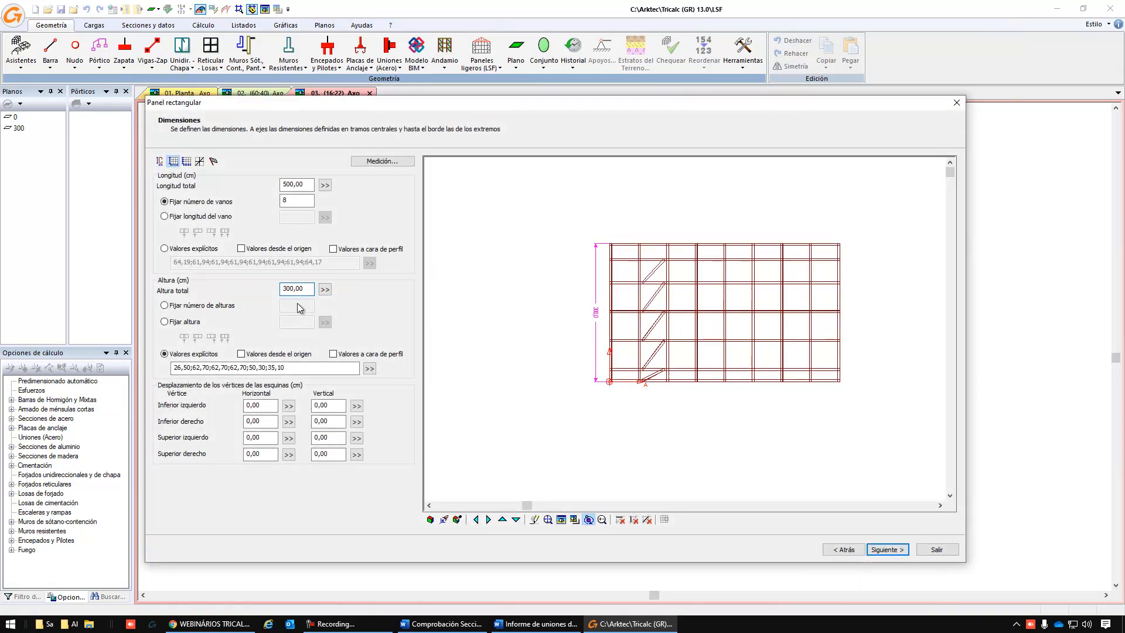
# Divide the panel height into three rows with explicit values of 100, 120 and 80 cm, and accept the dimensions.
pyautogui.click(217, 306)
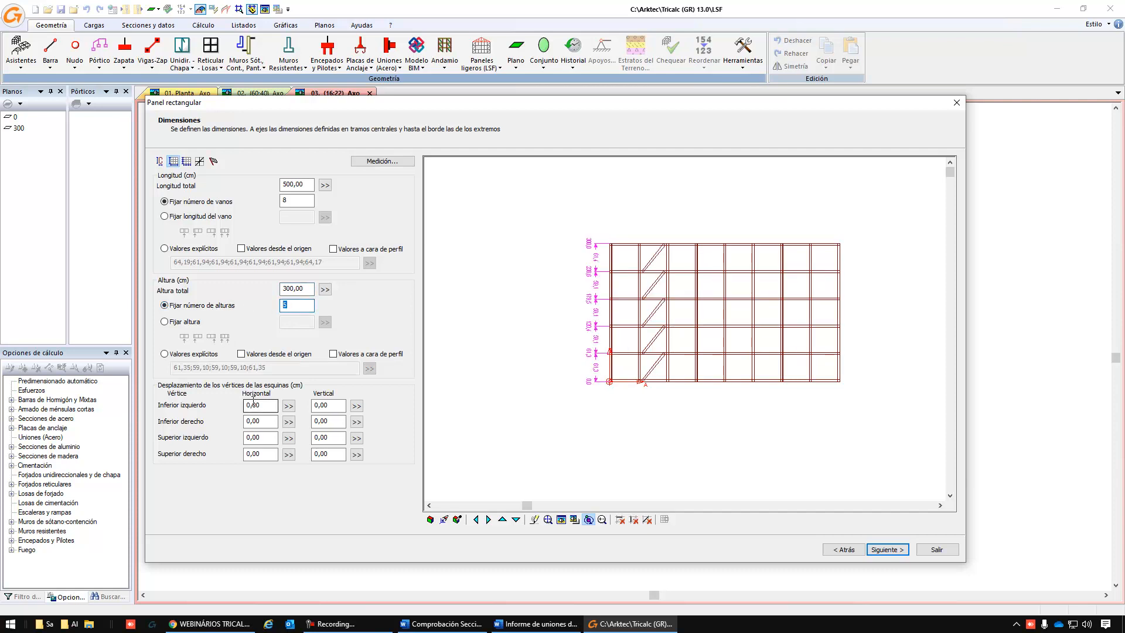
pyautogui.write('3')
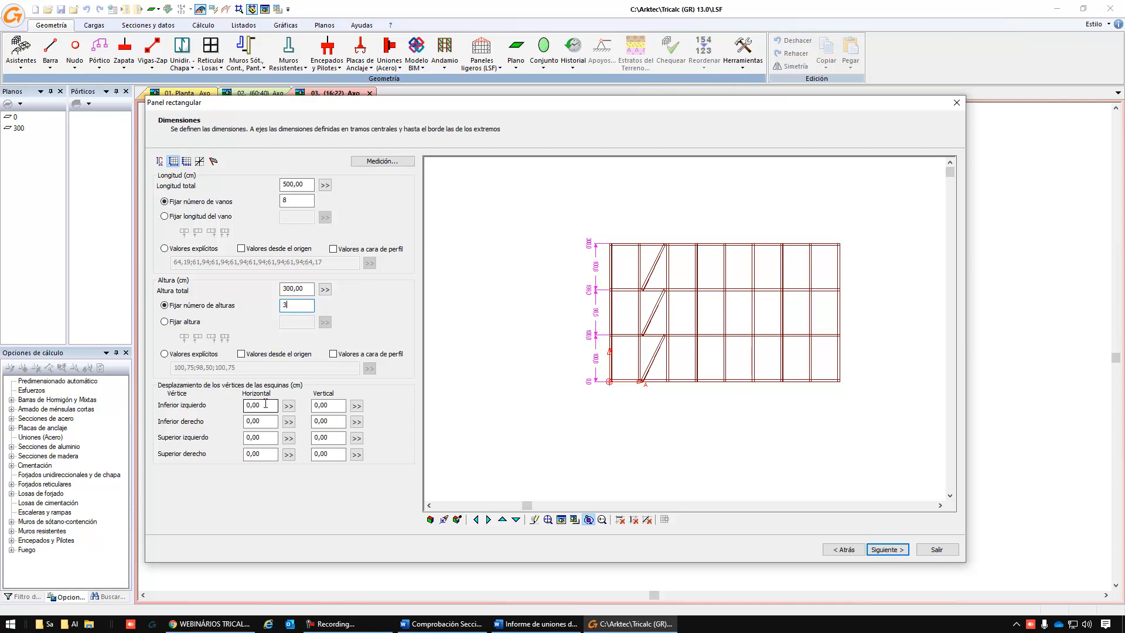
pyautogui.click(178, 322)
pyautogui.click(182, 354)
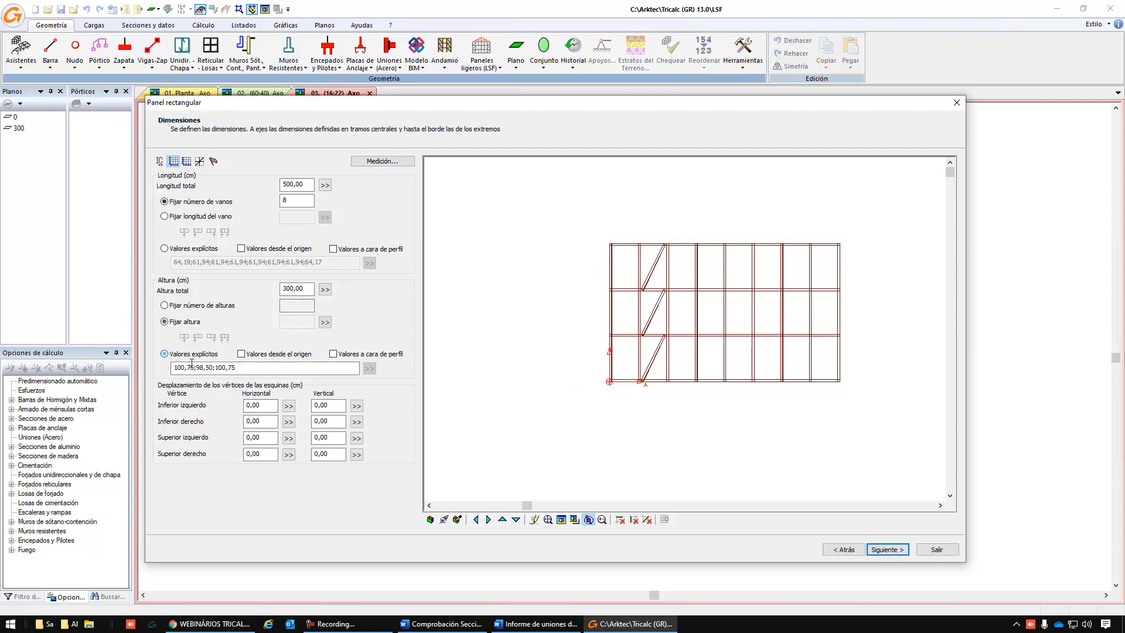
pyautogui.click(252, 368)
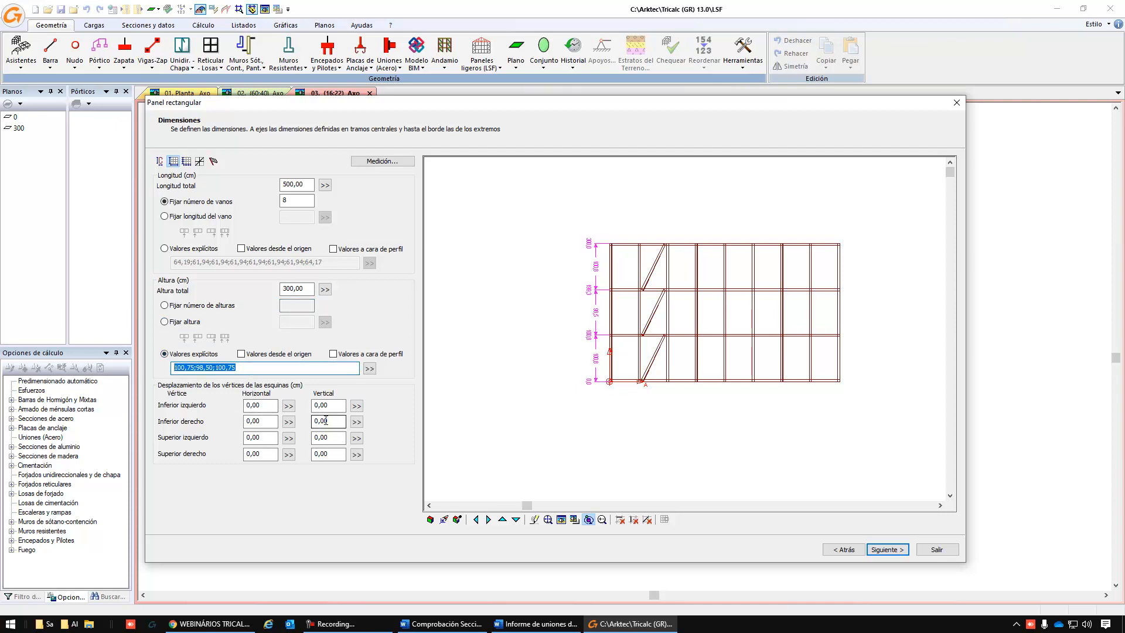
pyautogui.write('100 120')
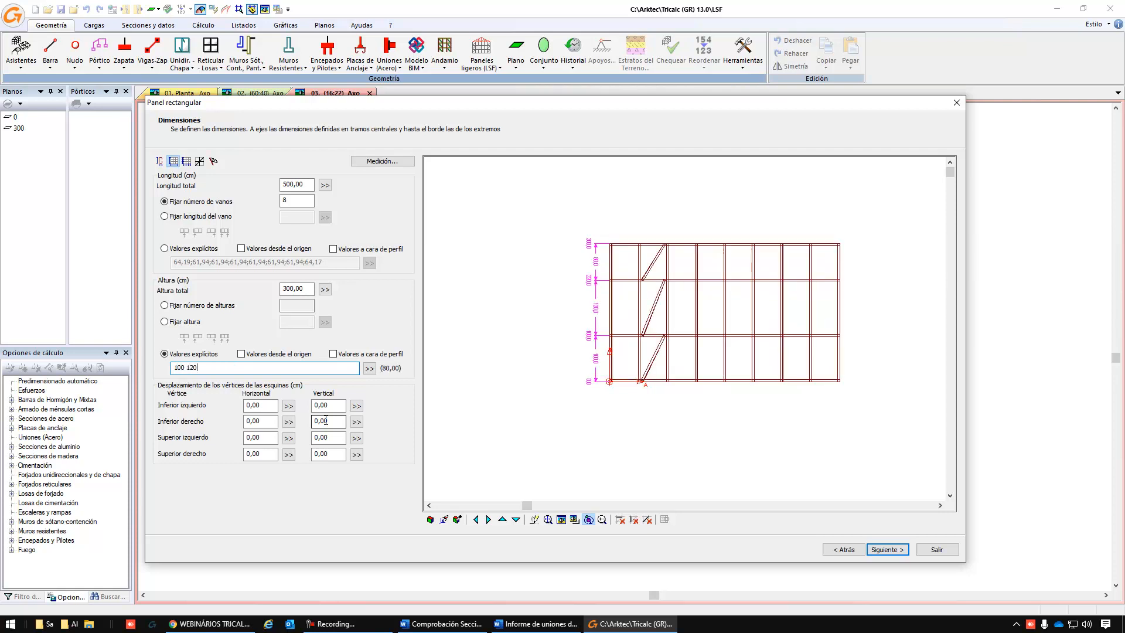
pyautogui.write(' 80')
pyautogui.click(895, 551)
# Try reversing the vertical profile of the 188,07-250,01 bay to direction D, and return it to C.
pyautogui.click(296, 232)
pyautogui.moveTo(756, 257); pyautogui.dragTo(721, 250)
pyautogui.scroll(3, 722, 251)
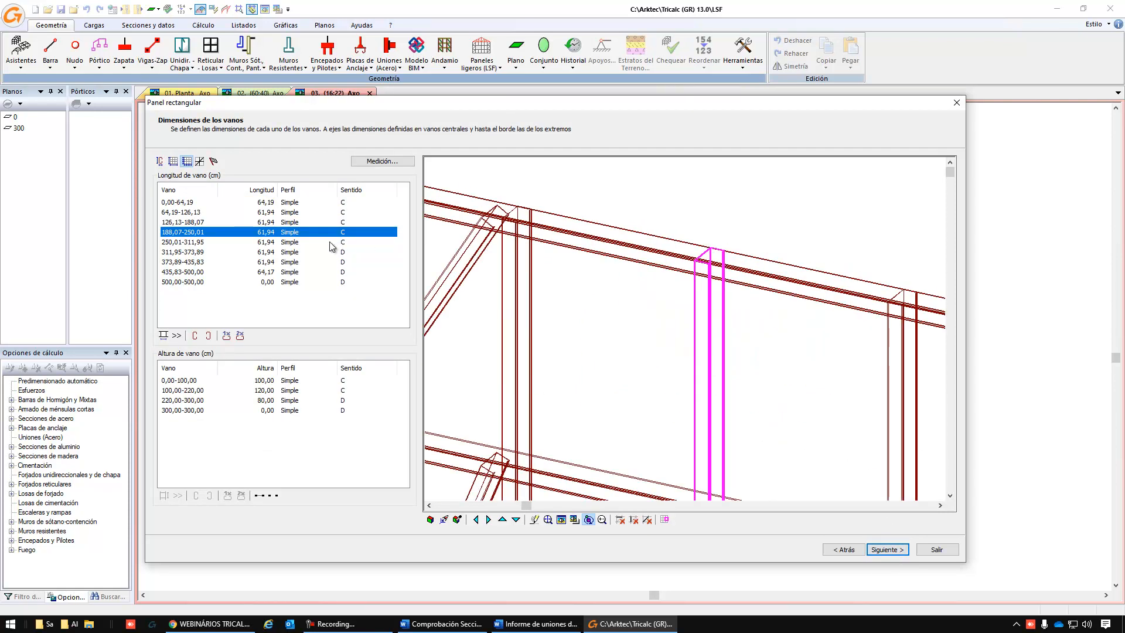
pyautogui.click(297, 234)
pyautogui.click(298, 235)
pyautogui.click(360, 237)
pyautogui.scroll(3, 656, 241)
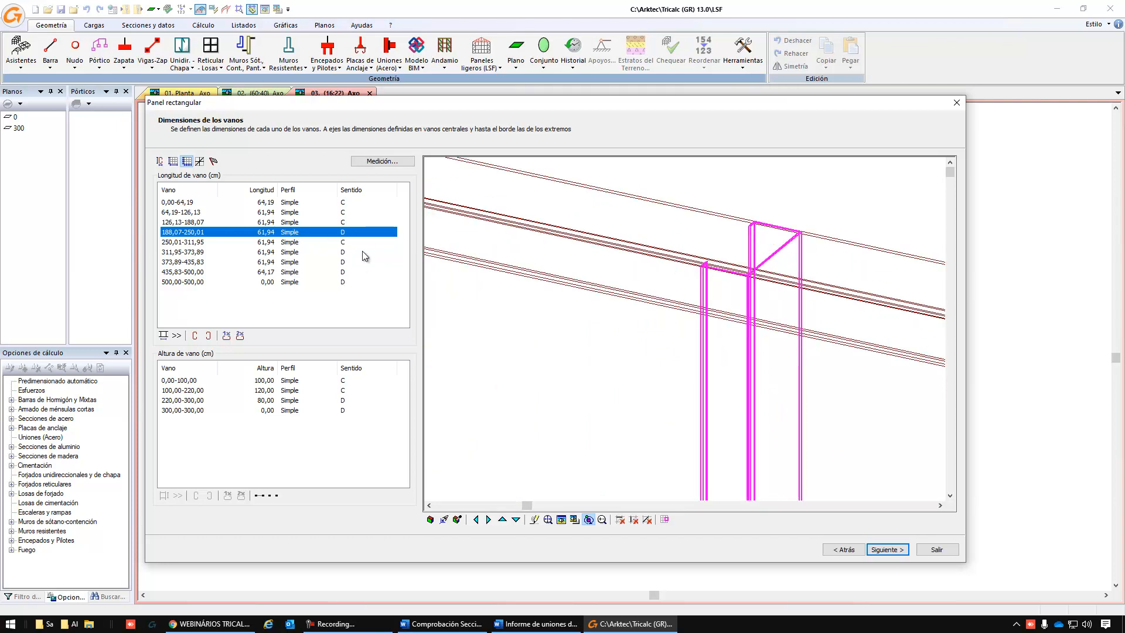
pyautogui.click(354, 236)
pyautogui.scroll(-5, 640, 316)
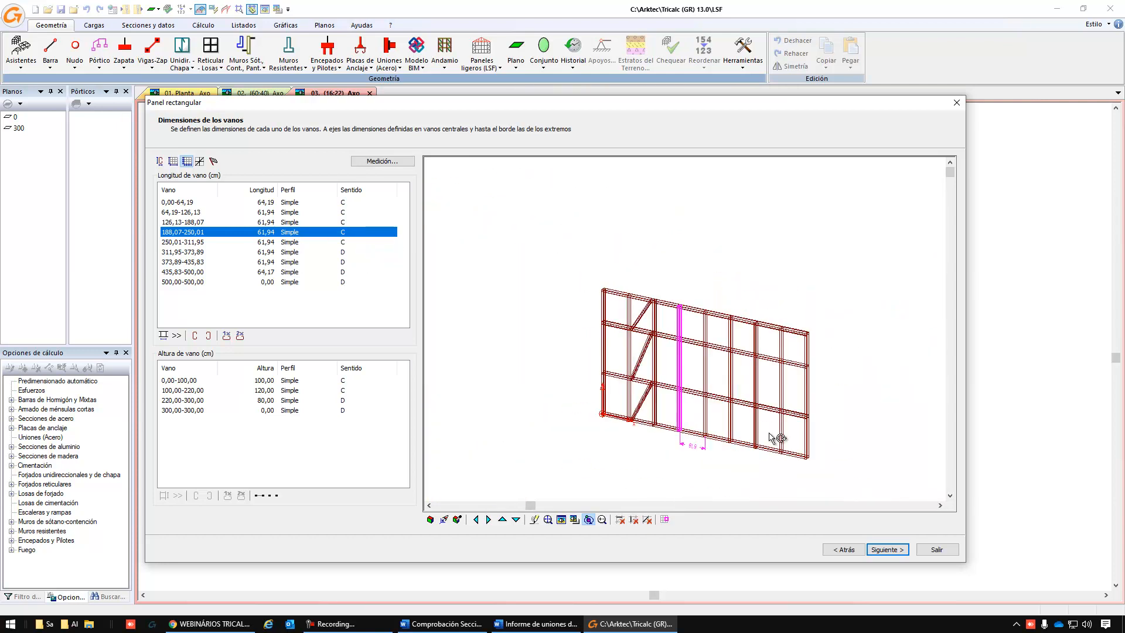
# Continue to the diagonals definition and assign one diagonal per cell to all eight bays.
pyautogui.click(902, 548)
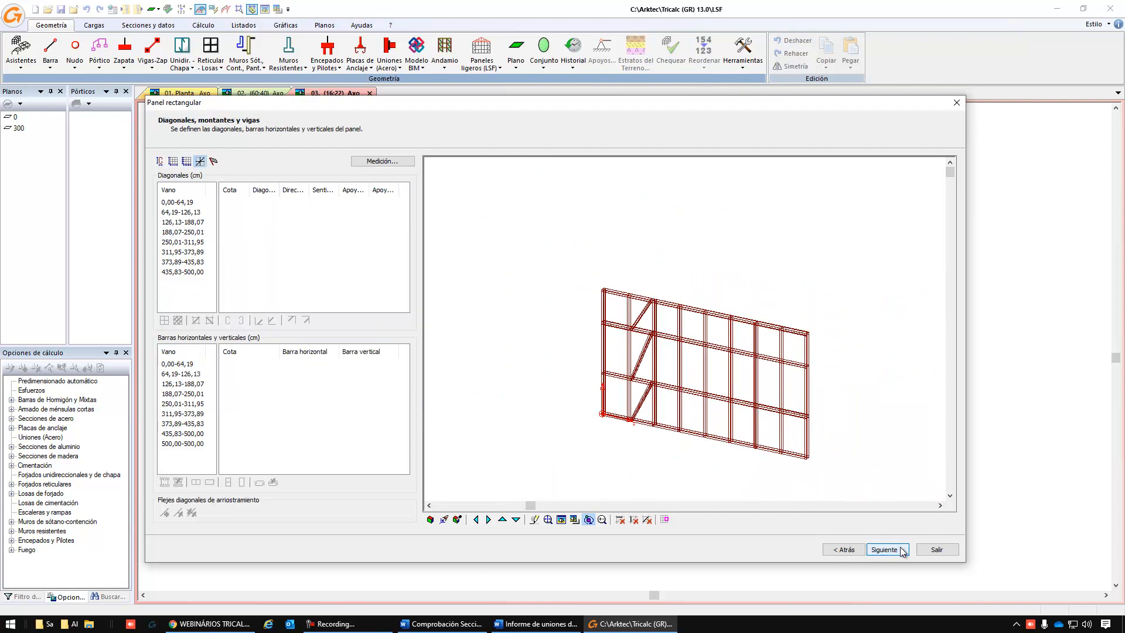
pyautogui.moveTo(783, 409); pyautogui.dragTo(744, 340, button='middle')
pyautogui.click(191, 203)
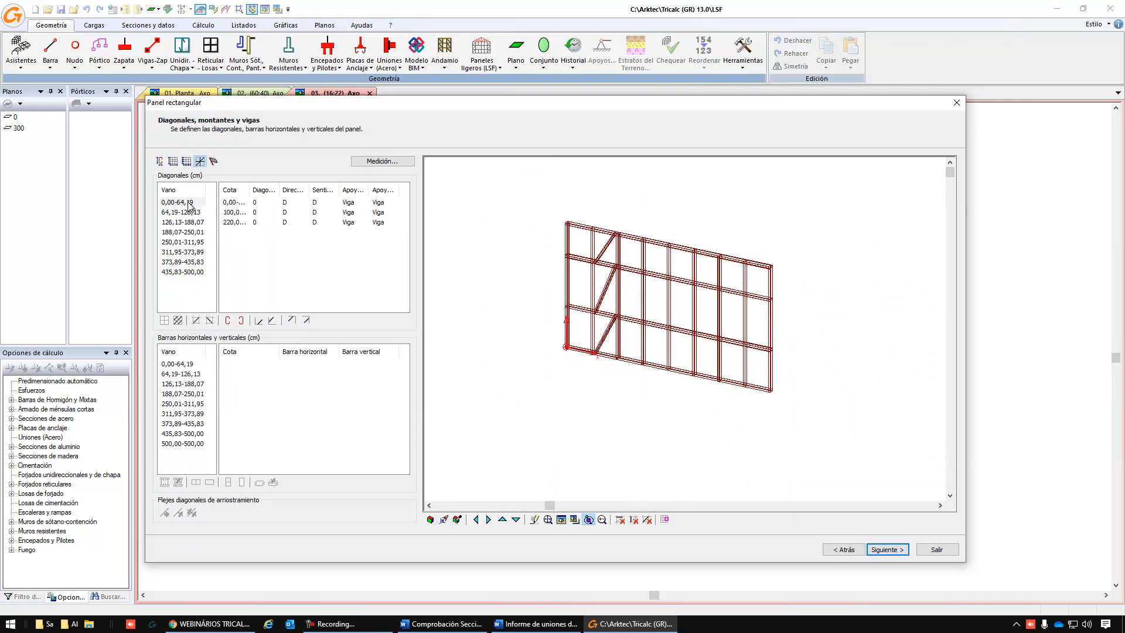
pyautogui.keyDown('shift'); pyautogui.click(191, 272); pyautogui.keyUp('shift')
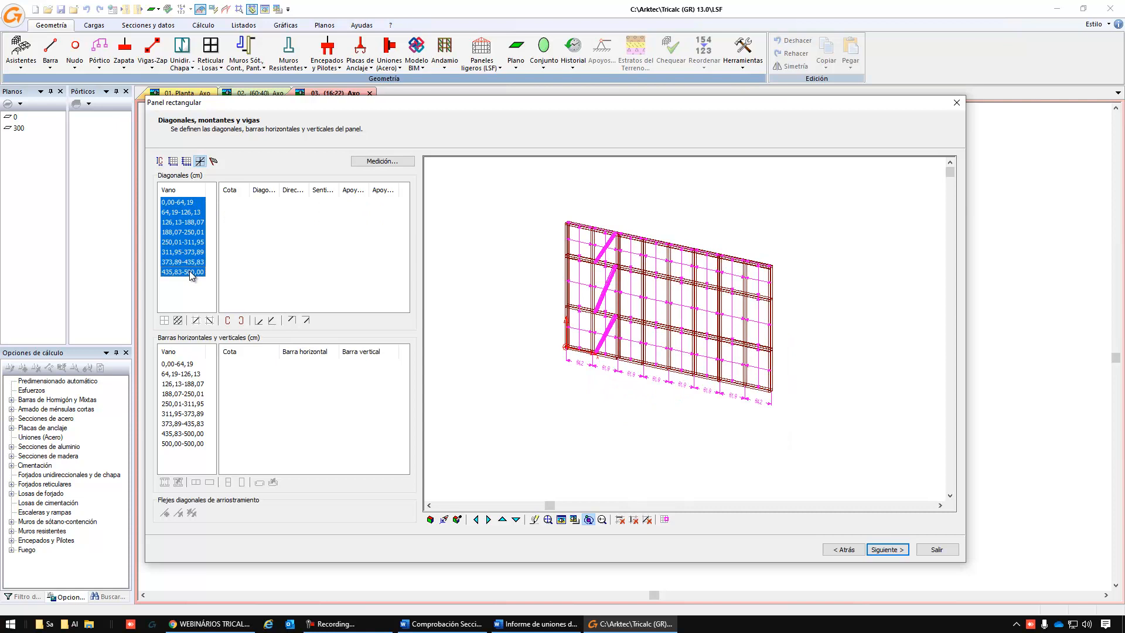
pyautogui.click(179, 320)
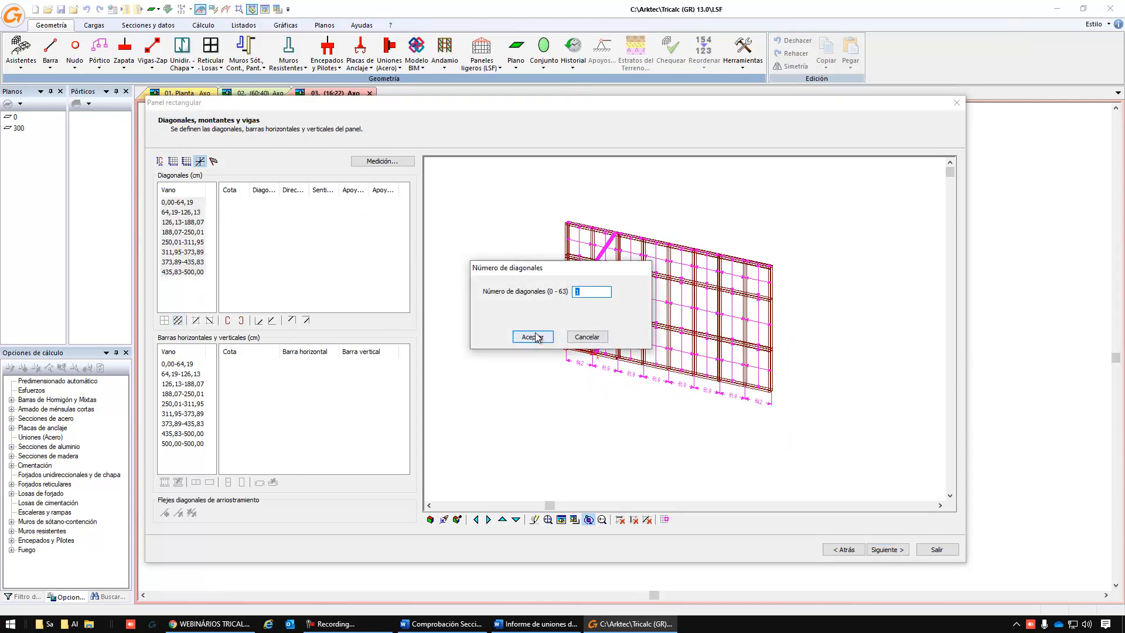
pyautogui.click(537, 334)
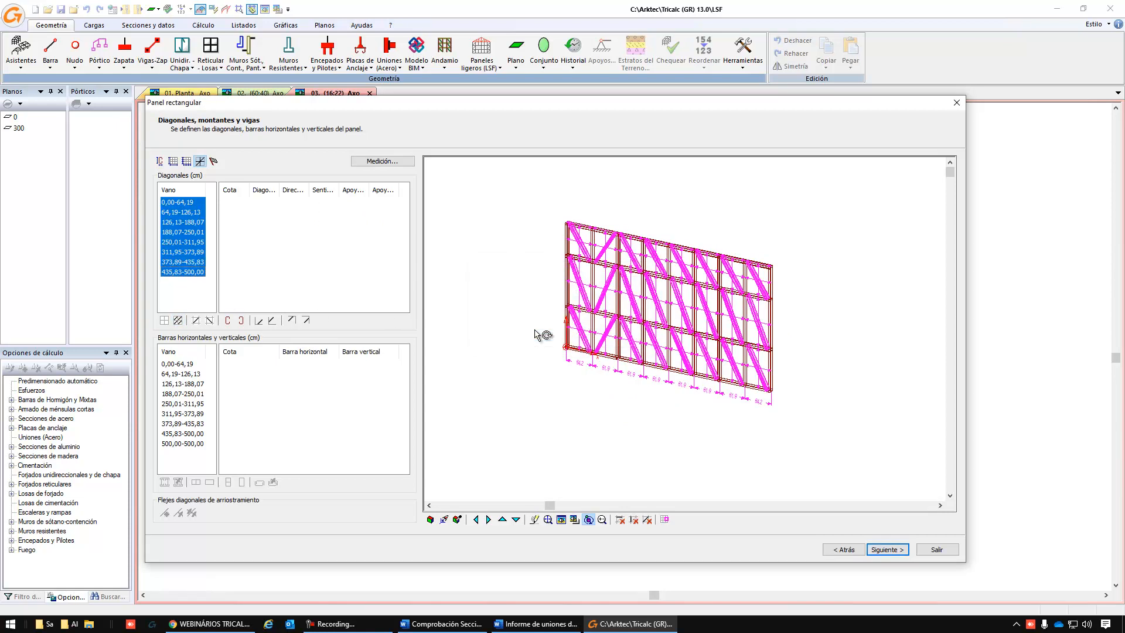
# Set the diagonals of all bays to direction D, except those of the last bay, 435,83-500,00, to direction C.
pyautogui.click(196, 321)
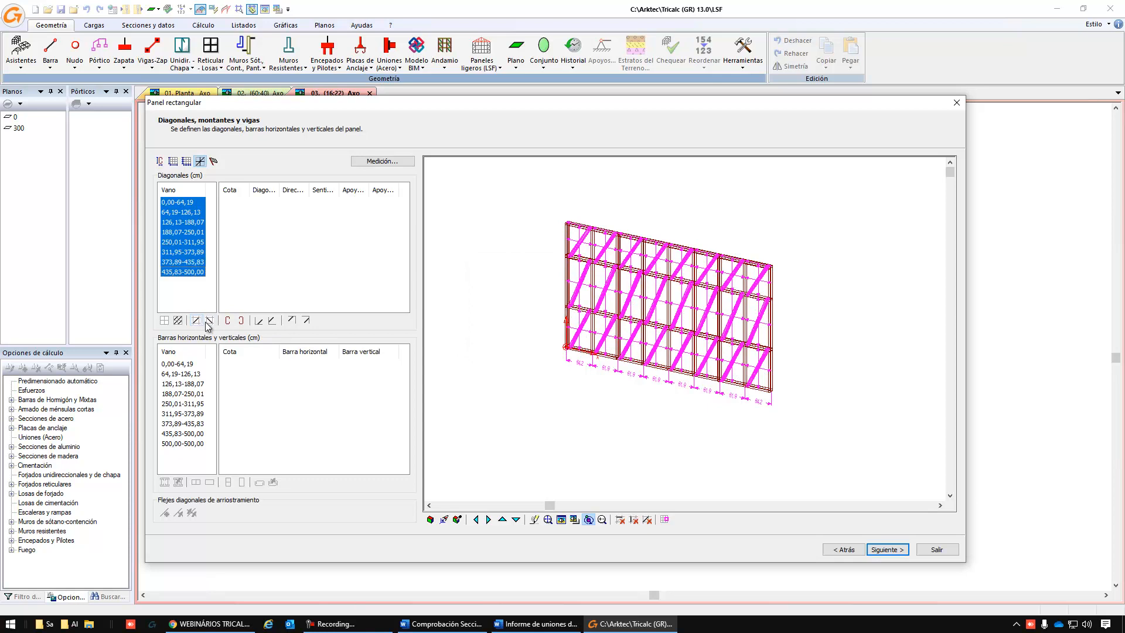
pyautogui.click(210, 321)
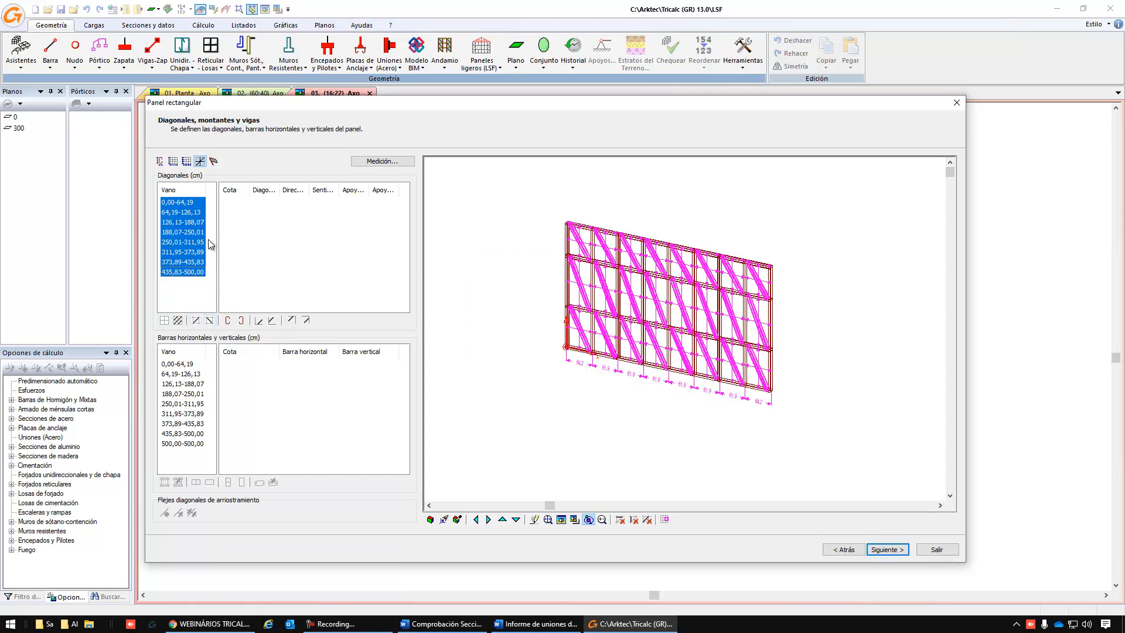
pyautogui.click(192, 272)
pyautogui.click(197, 322)
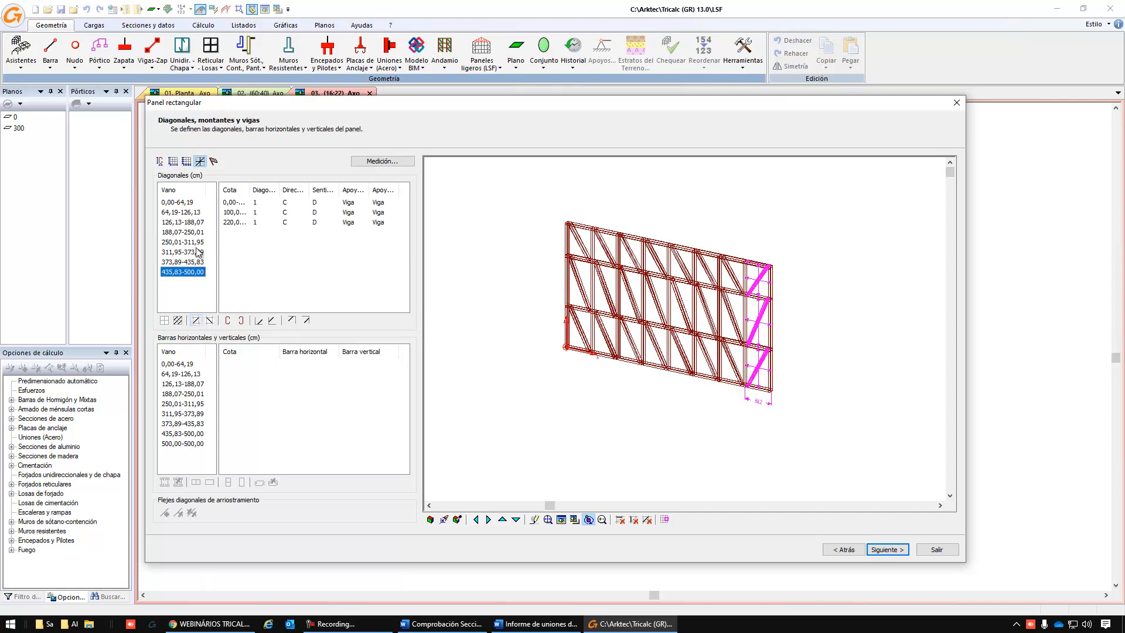
# Remove the diagonals from the six inner bays between 64,19 and 435,83.
pyautogui.click(200, 213)
pyautogui.keyDown('shift'); pyautogui.click(199, 263); pyautogui.keyUp('shift')
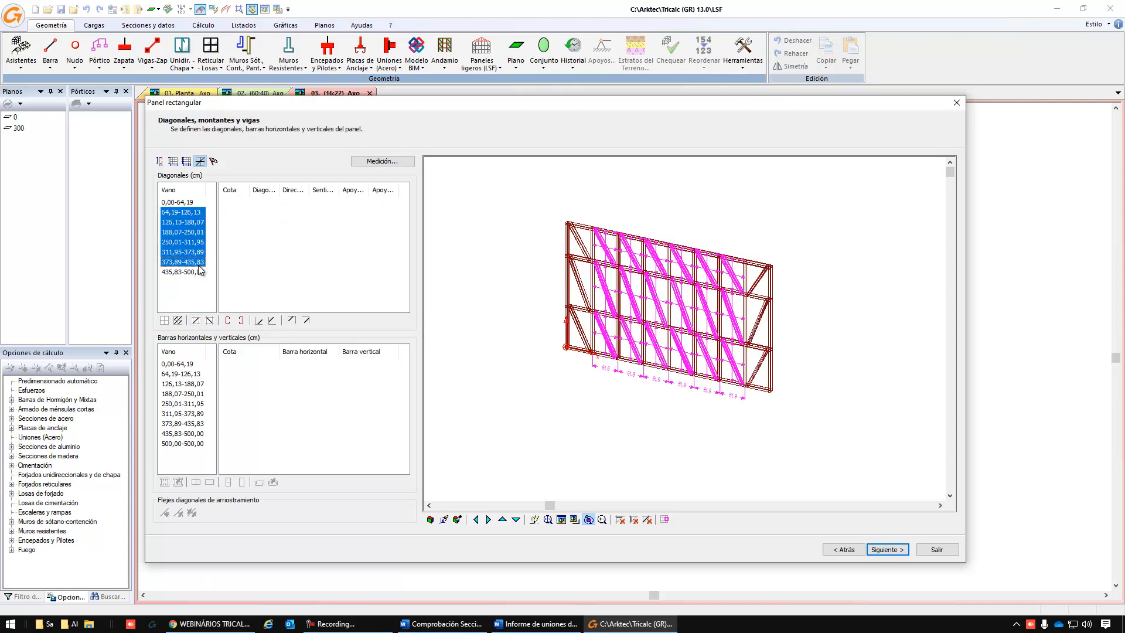
pyautogui.click(165, 320)
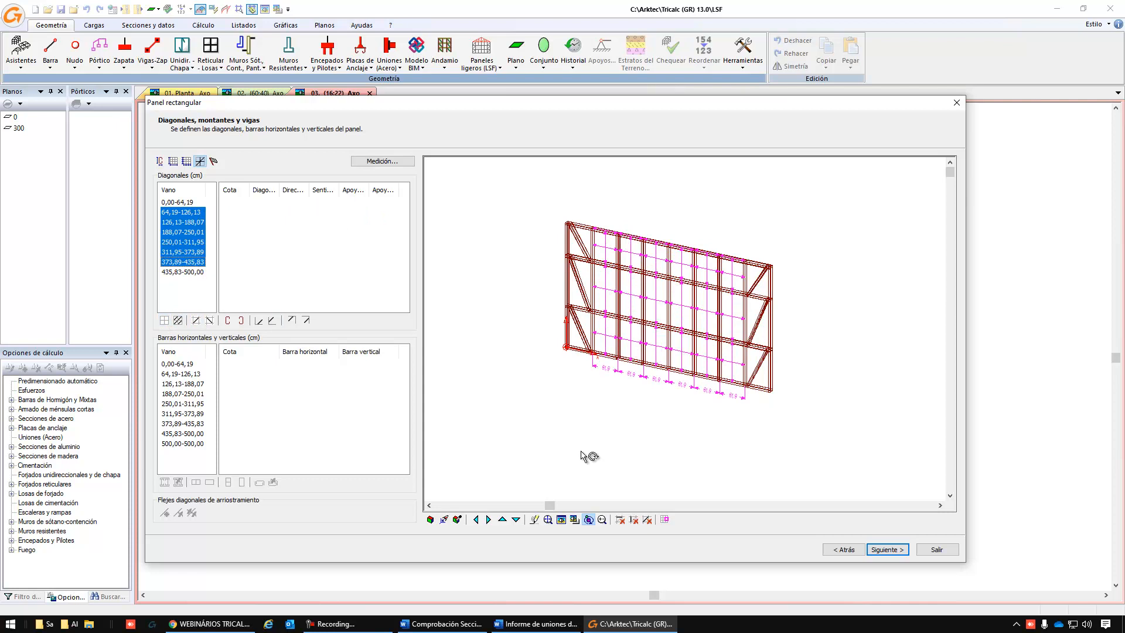
# Add one diagonal to the 220-300 cell of the 188,07-250,01 bay, picking the cell in the preview.
pyautogui.click(664, 520)
pyautogui.click(659, 258)
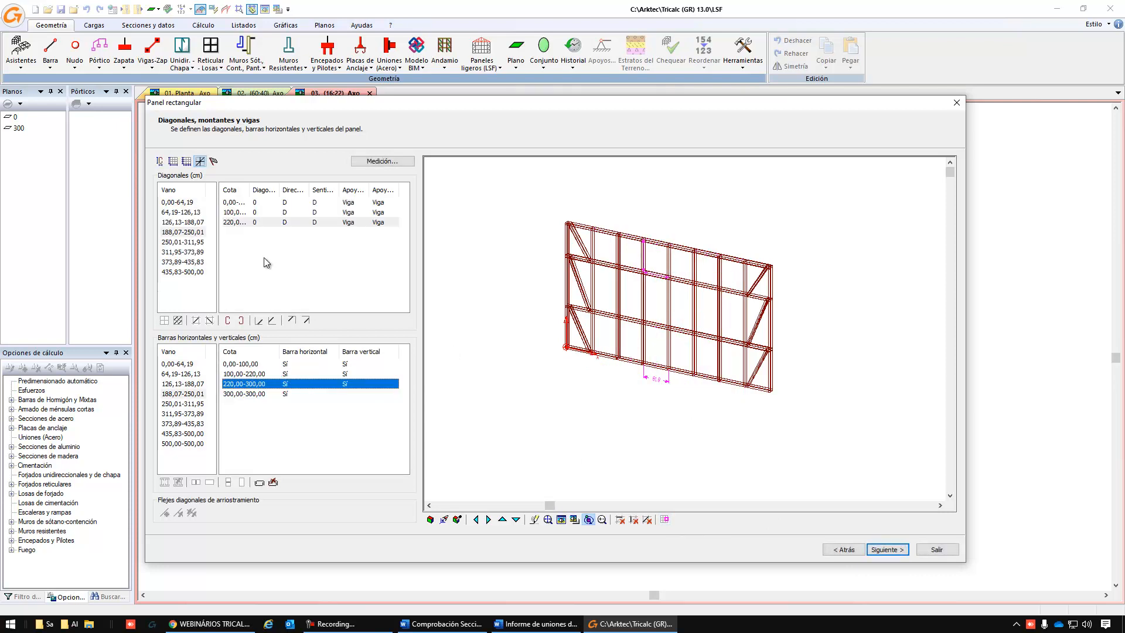
pyautogui.click(178, 320)
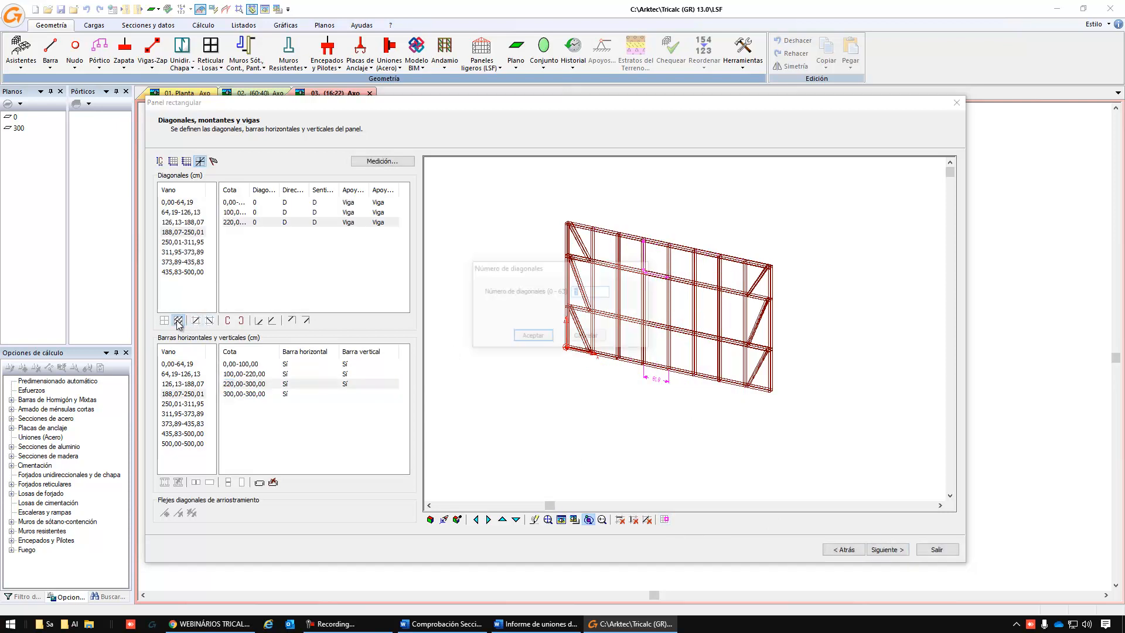
pyautogui.click(540, 335)
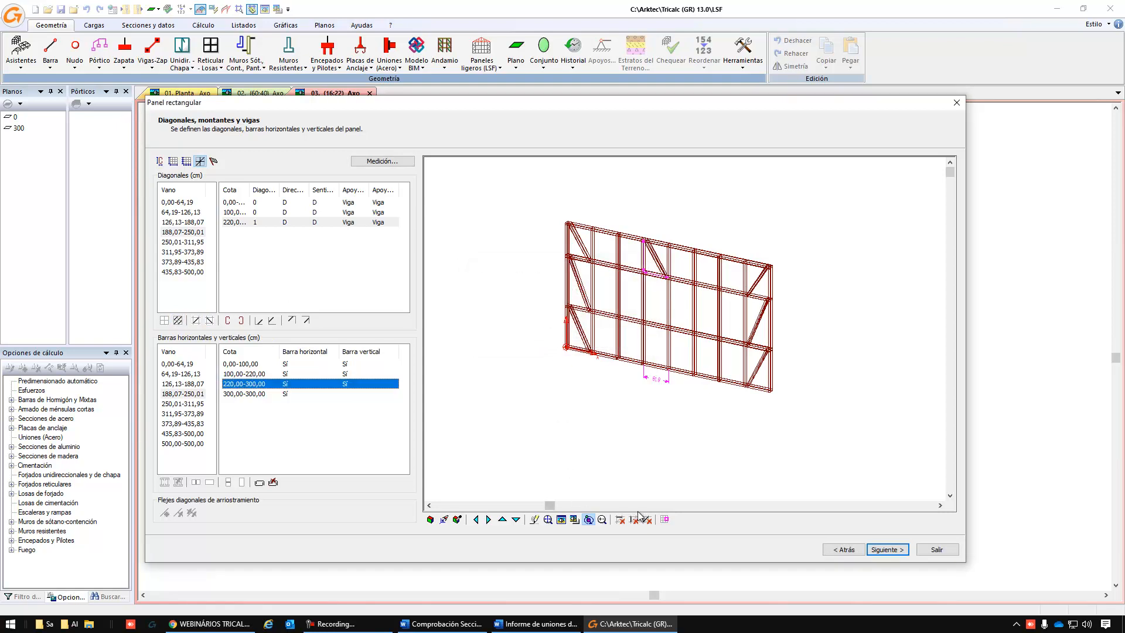
# Add one diagonal with direction C to the 220-300 cell of the 250,01-311,95 bay.
pyautogui.click(665, 519)
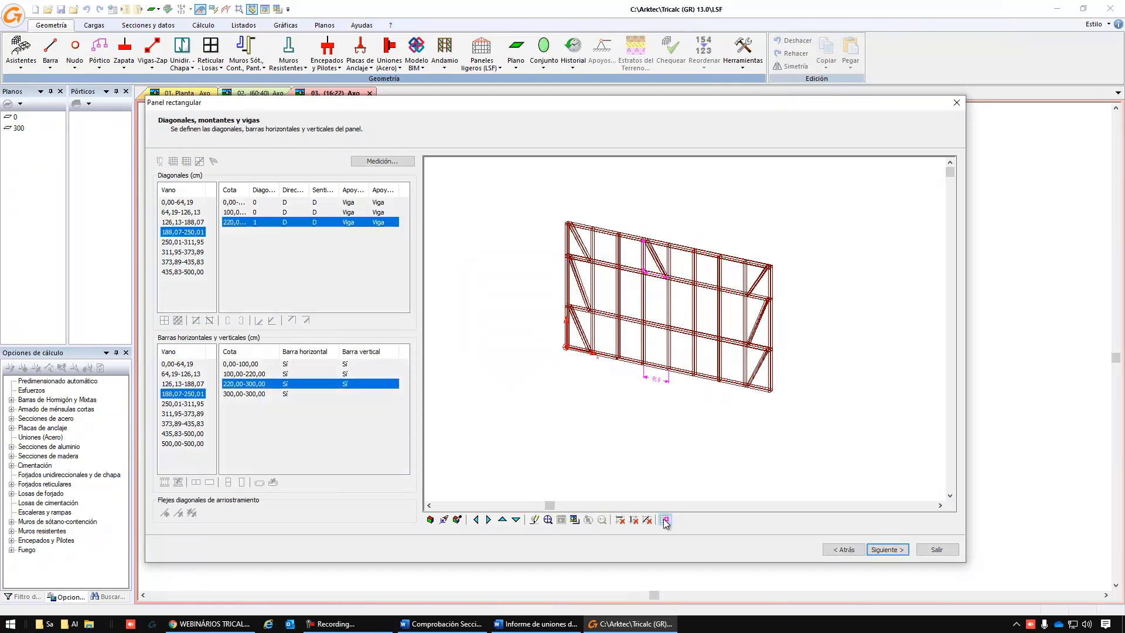
pyautogui.click(686, 260)
pyautogui.click(180, 322)
pyautogui.press('Return')
pyautogui.click(196, 321)
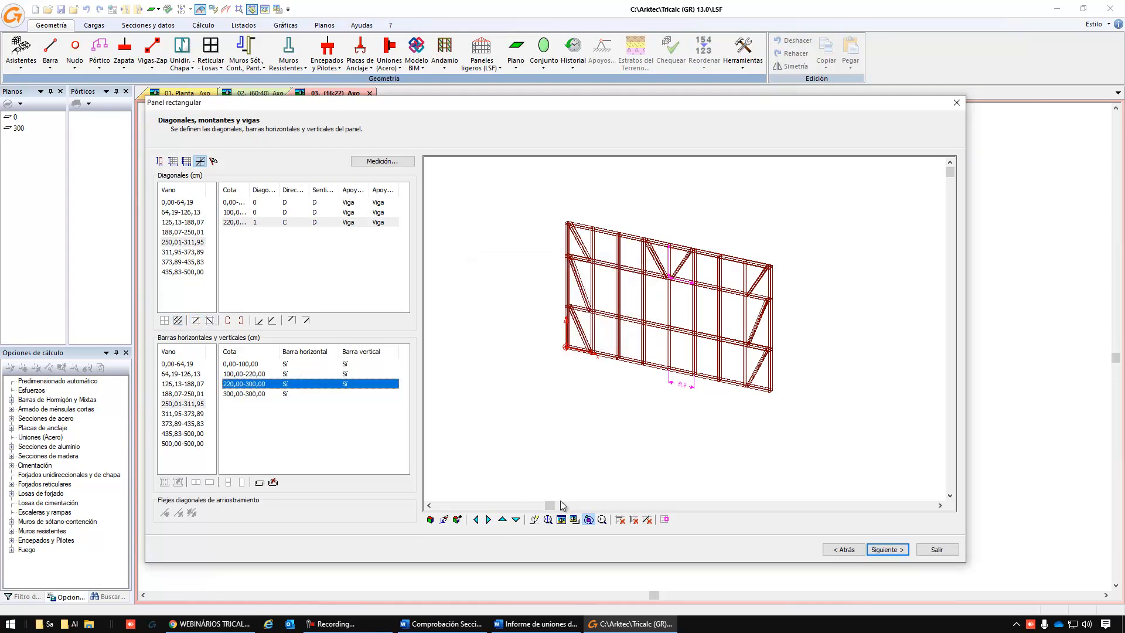
# Remove the vertical bar segment between heights 100 and 220 at the start of the 250,01-311,95 bay.
pyautogui.click(635, 520)
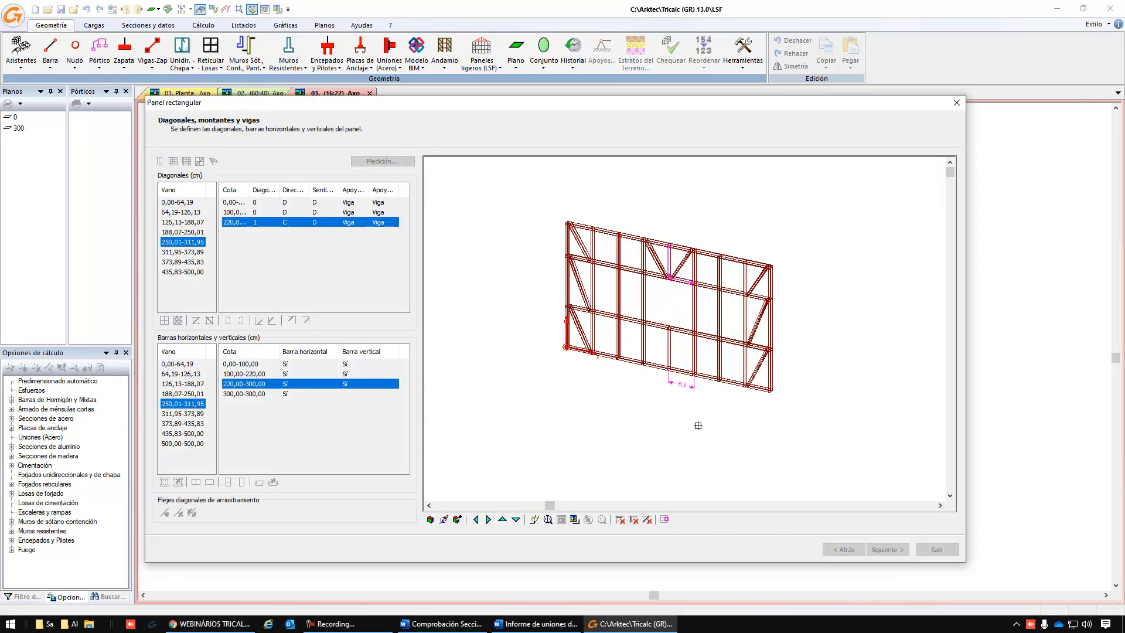
pyautogui.click(727, 427)
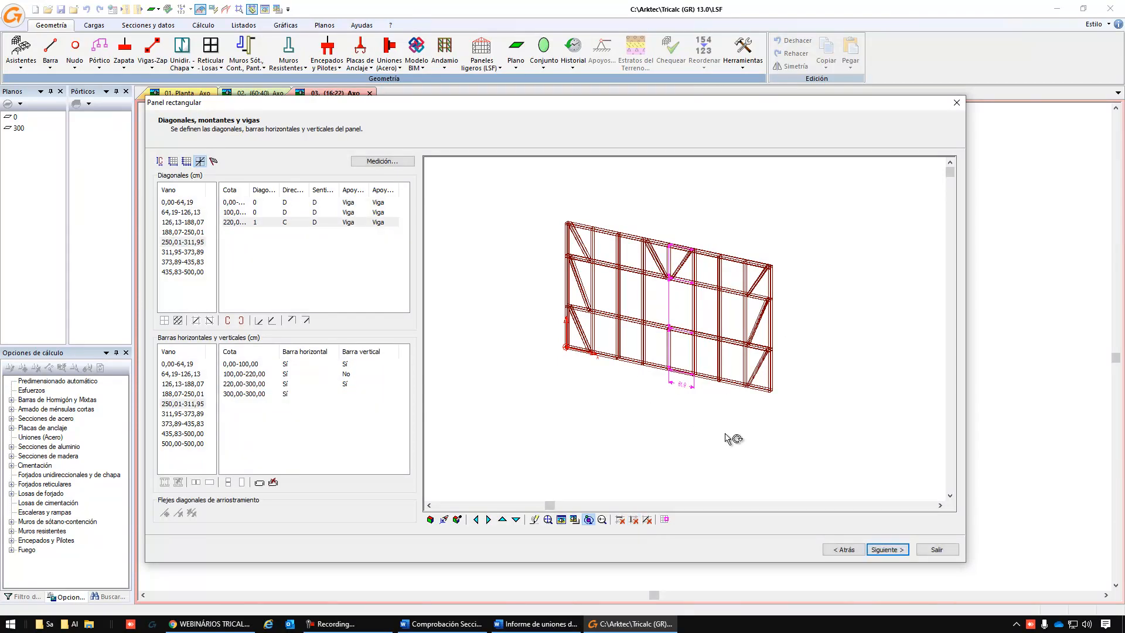
# Try a 50 cm horizontal offset on the panel's lower-left corner vertex, and reset the offset to 0.
pyautogui.click(854, 550)
pyautogui.click(854, 551)
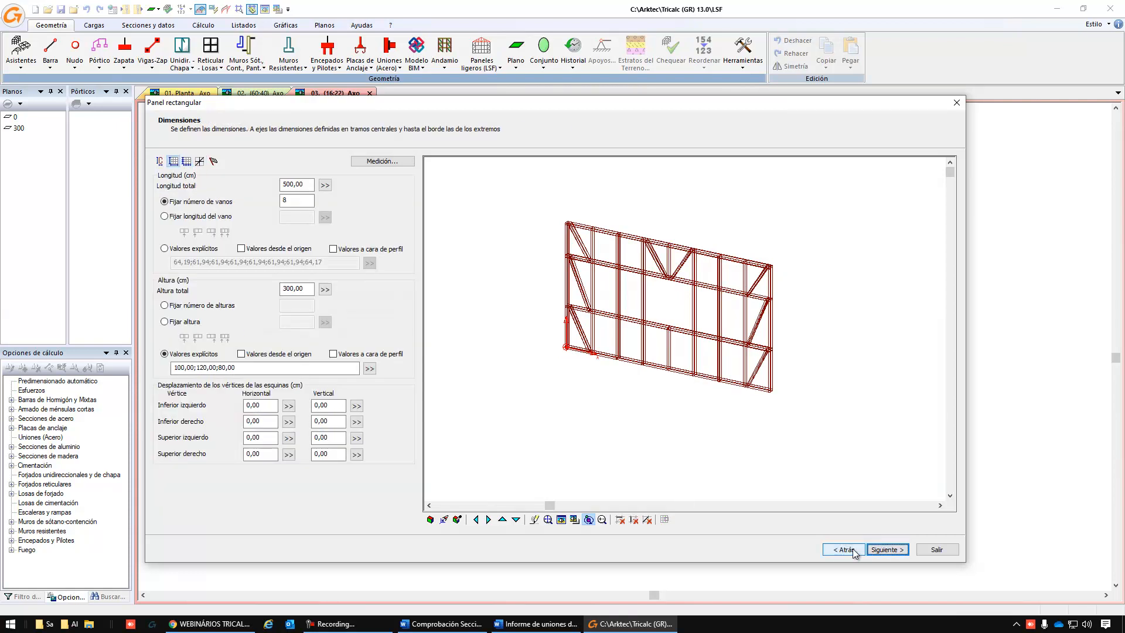
pyautogui.click(265, 406)
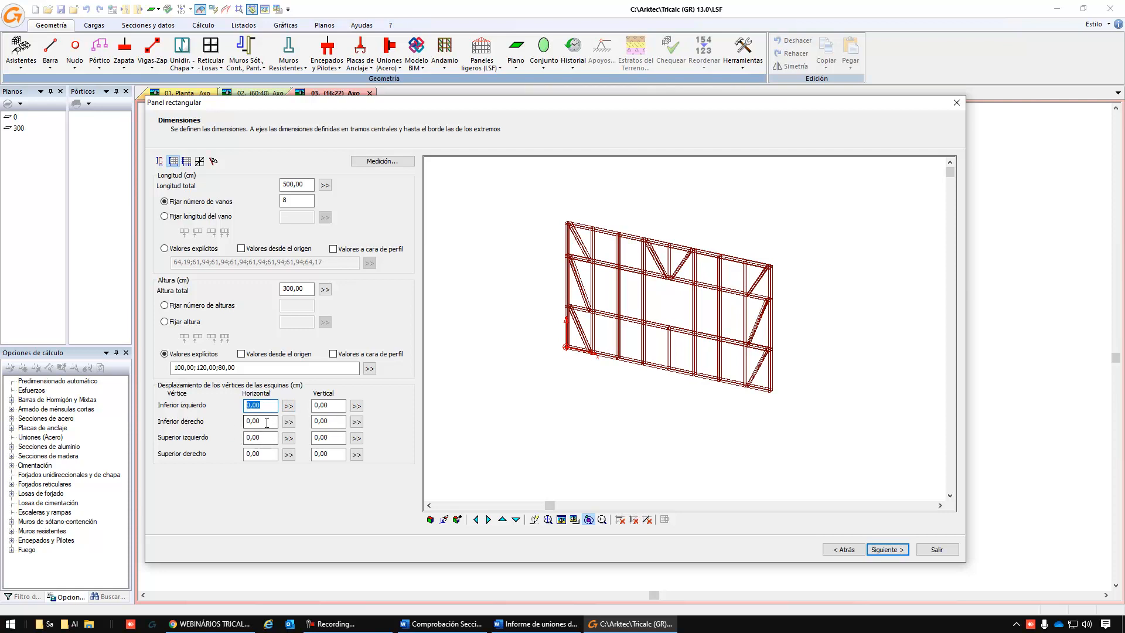
pyautogui.write('50')
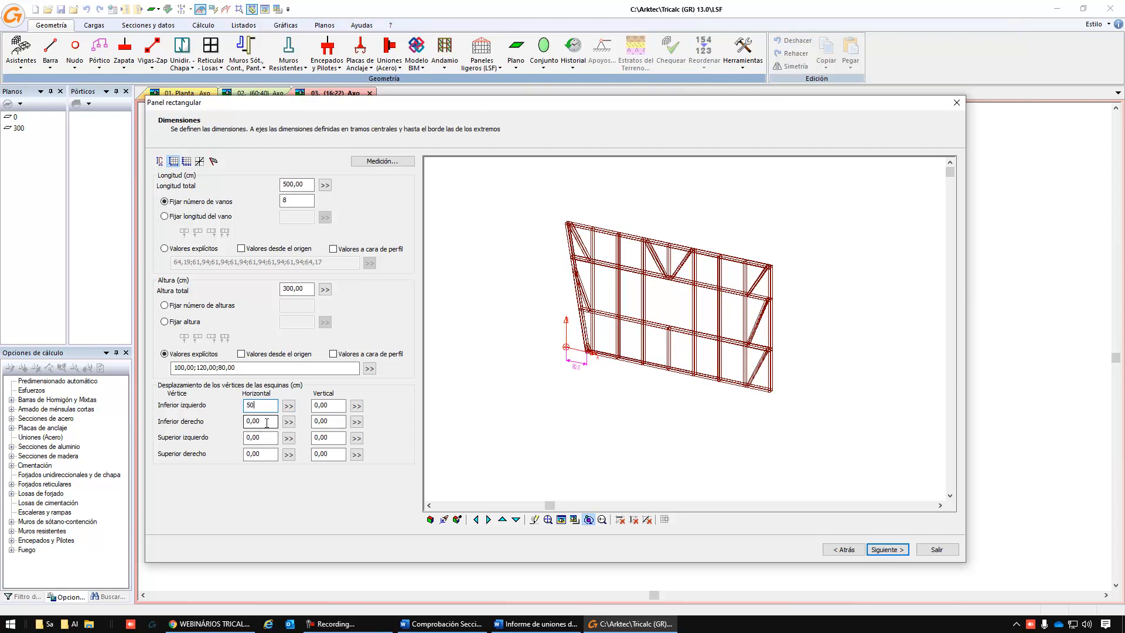
pyautogui.click(271, 437)
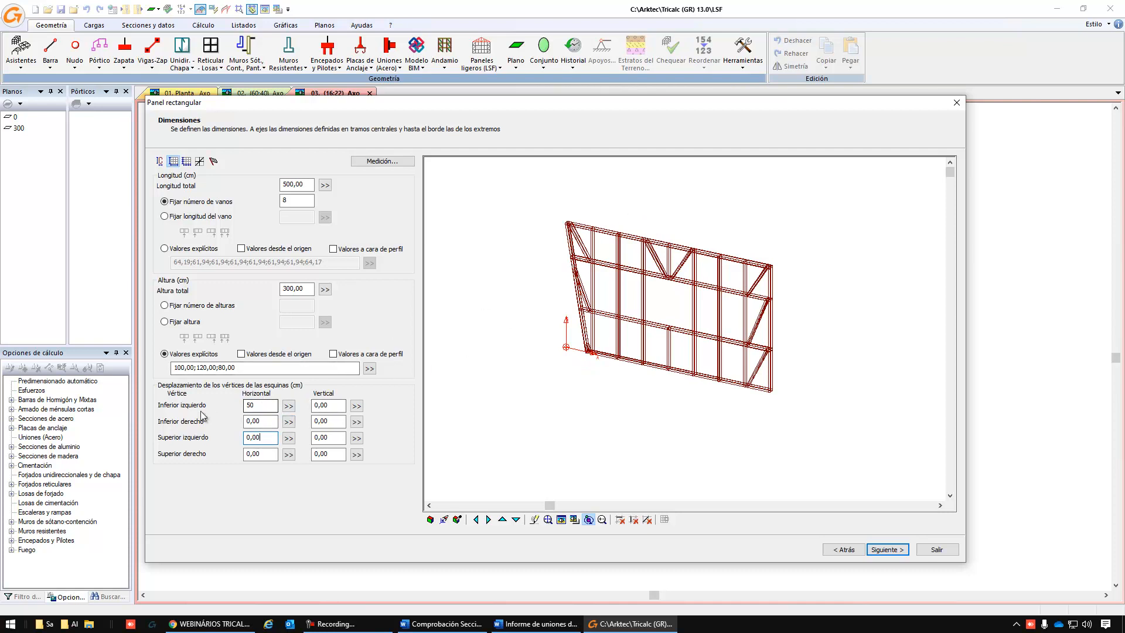
pyautogui.click(262, 404)
pyautogui.write('0')
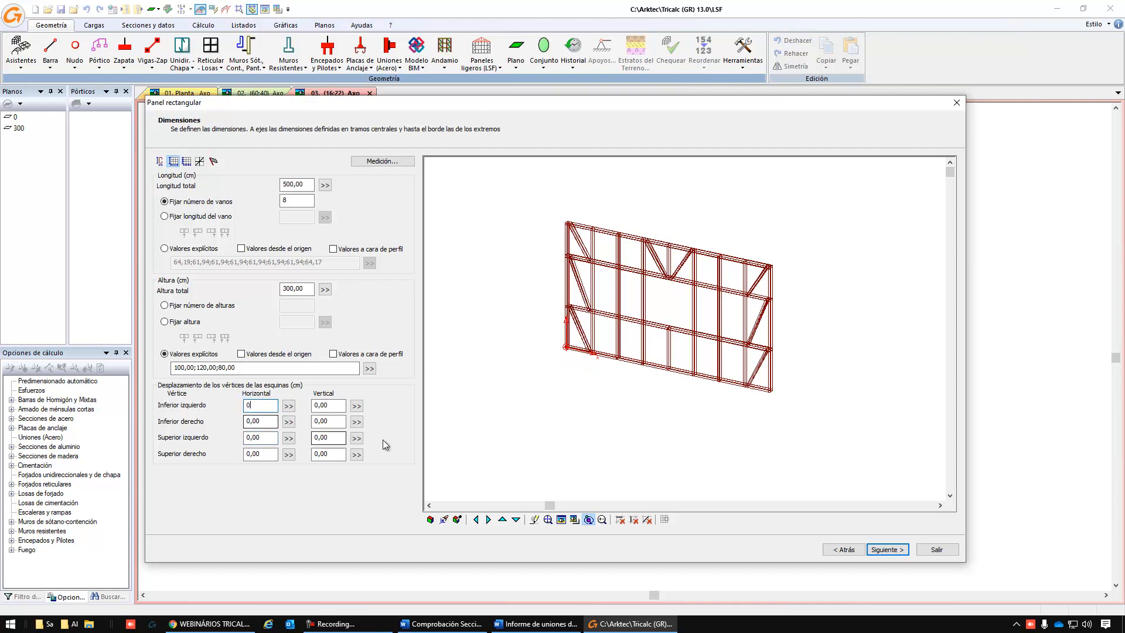
# Set the panel's insertion point at the rear lower corner of the profile at its left end.
pyautogui.click(903, 551)
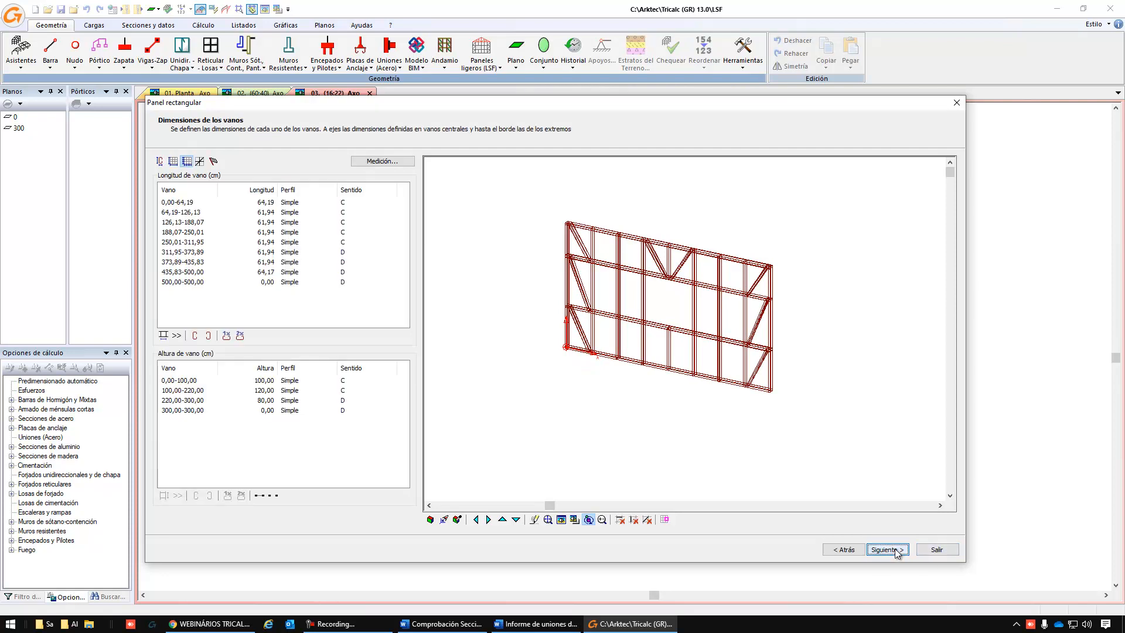
pyautogui.click(887, 549)
pyautogui.click(887, 550)
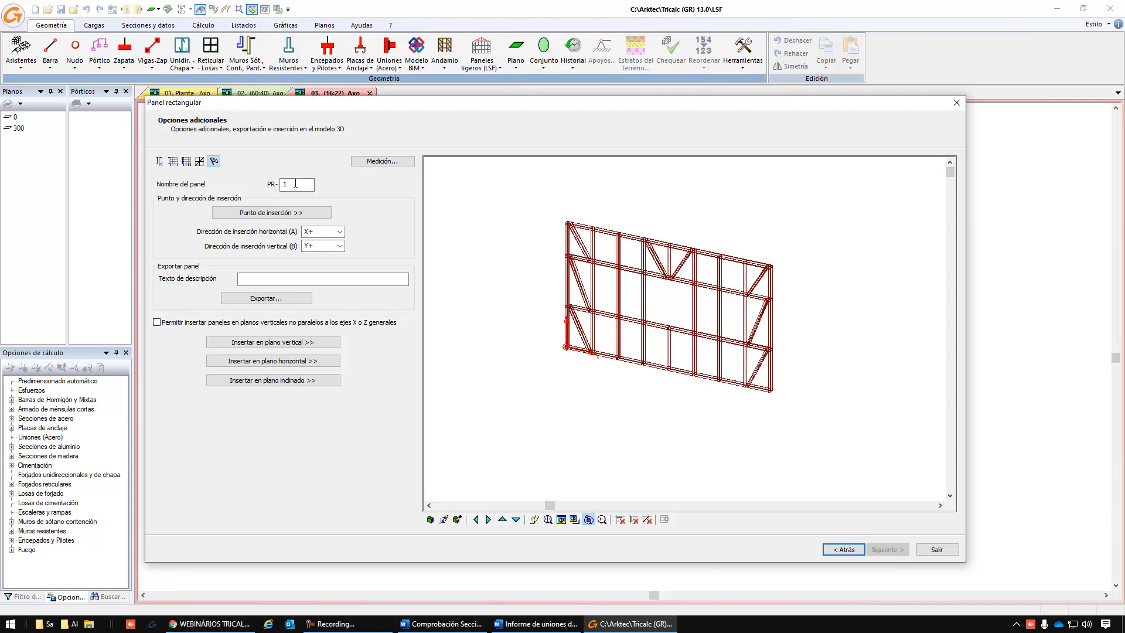
pyautogui.scroll(6, 583, 360)
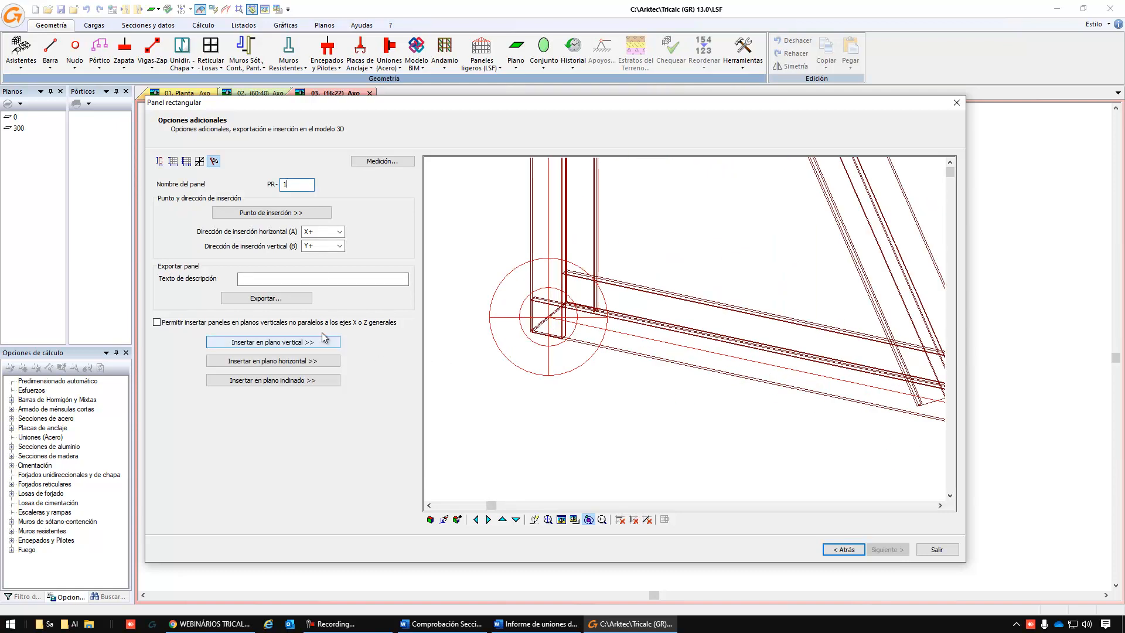
pyautogui.click(305, 213)
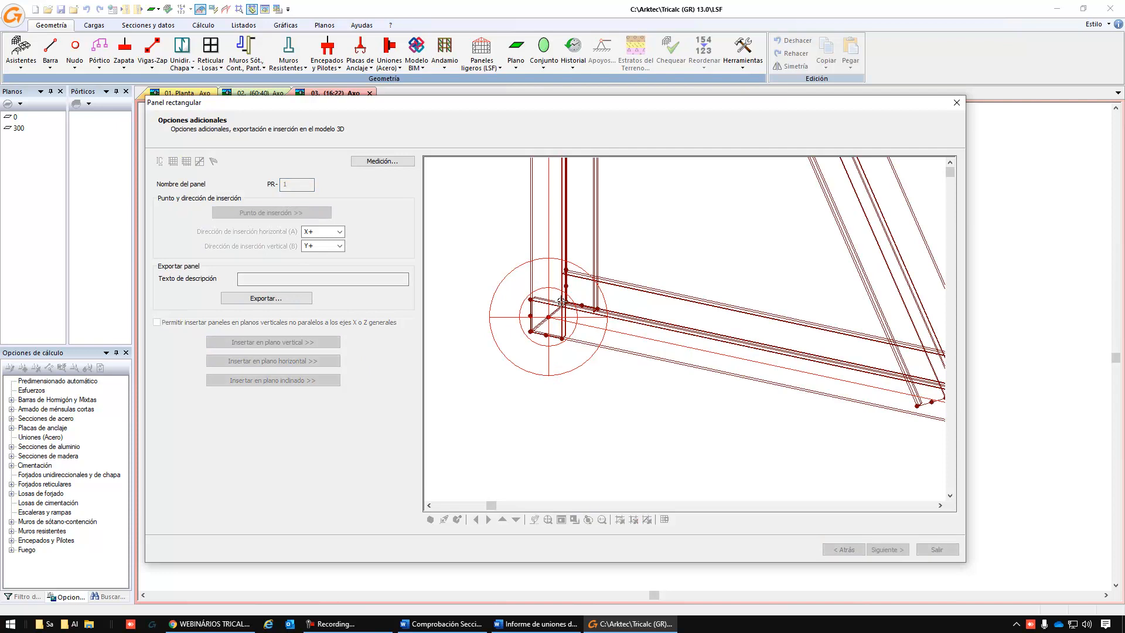
pyautogui.click(562, 302)
pyautogui.click(327, 215)
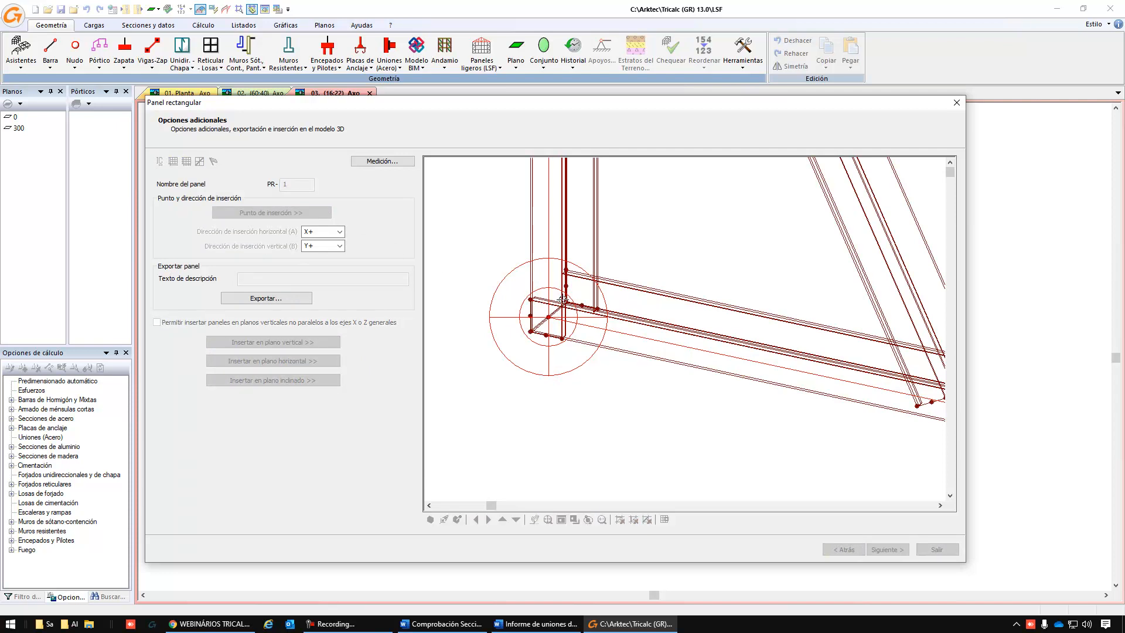
pyautogui.click(564, 304)
# Insert the panel in the vertical plane of the front façade twice, once in each of its two bays.
pyautogui.click(273, 342)
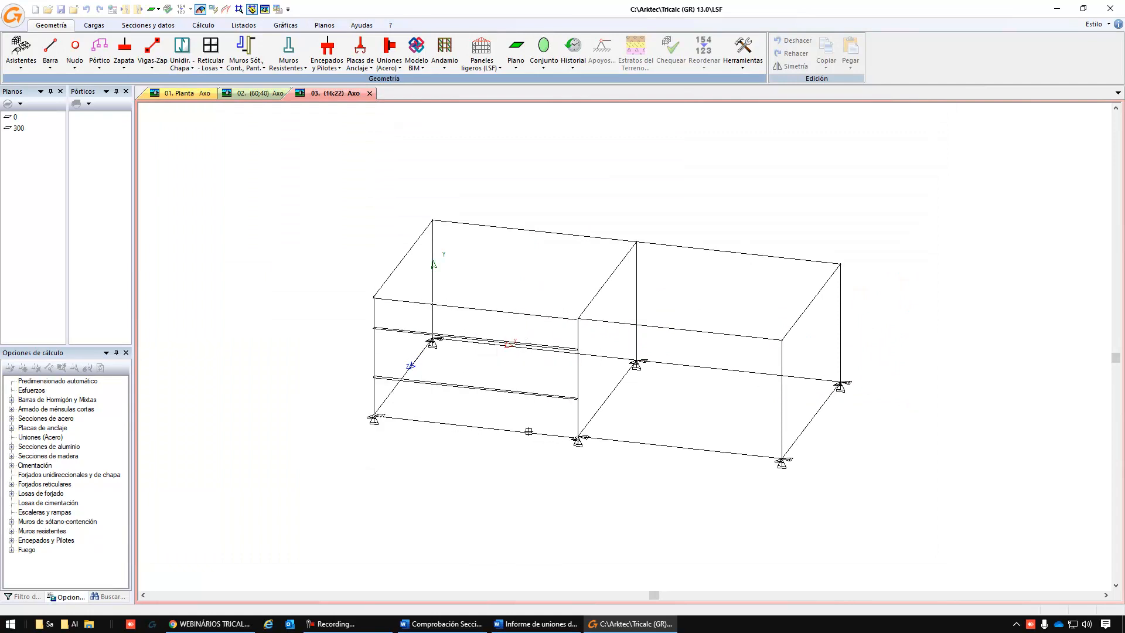
pyautogui.click(578, 439)
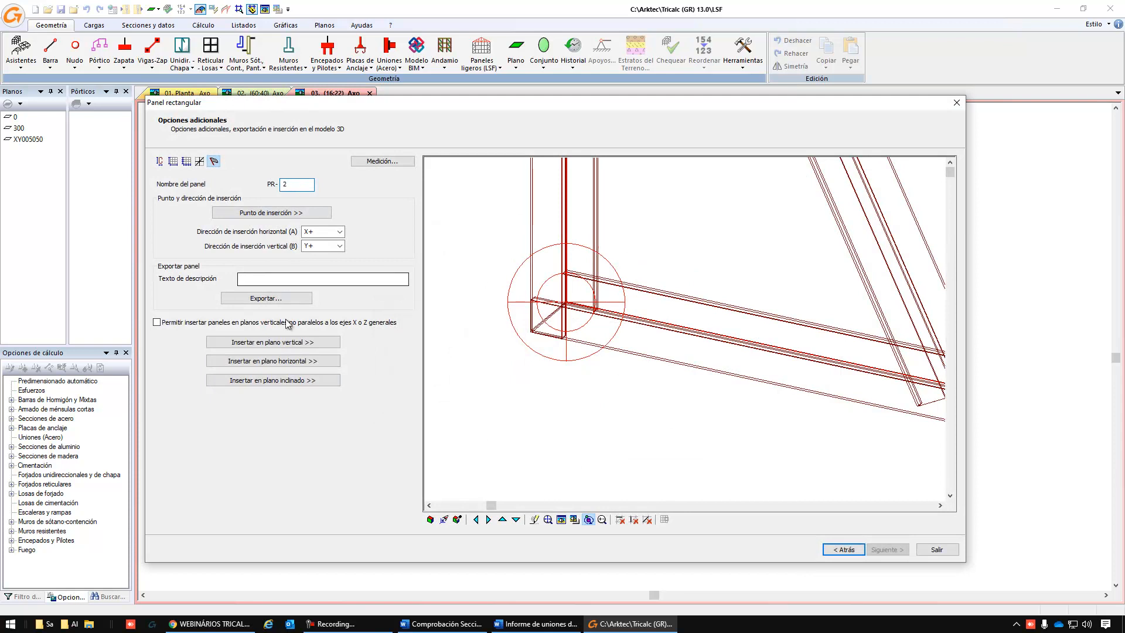
pyautogui.click(287, 339)
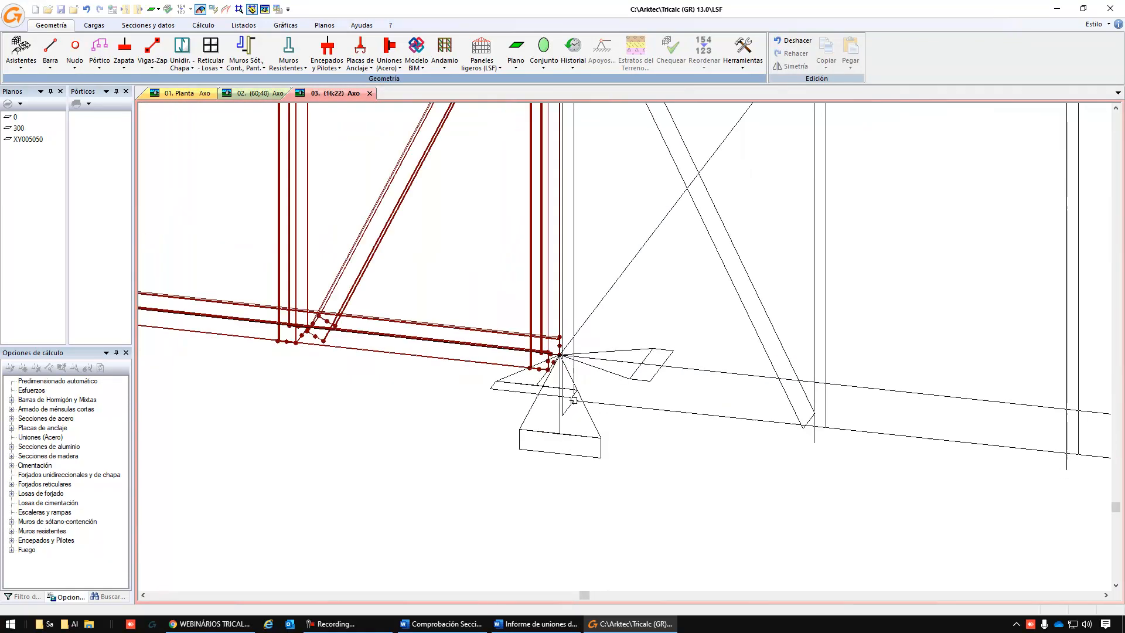
pyautogui.scroll(-5, 560, 355)
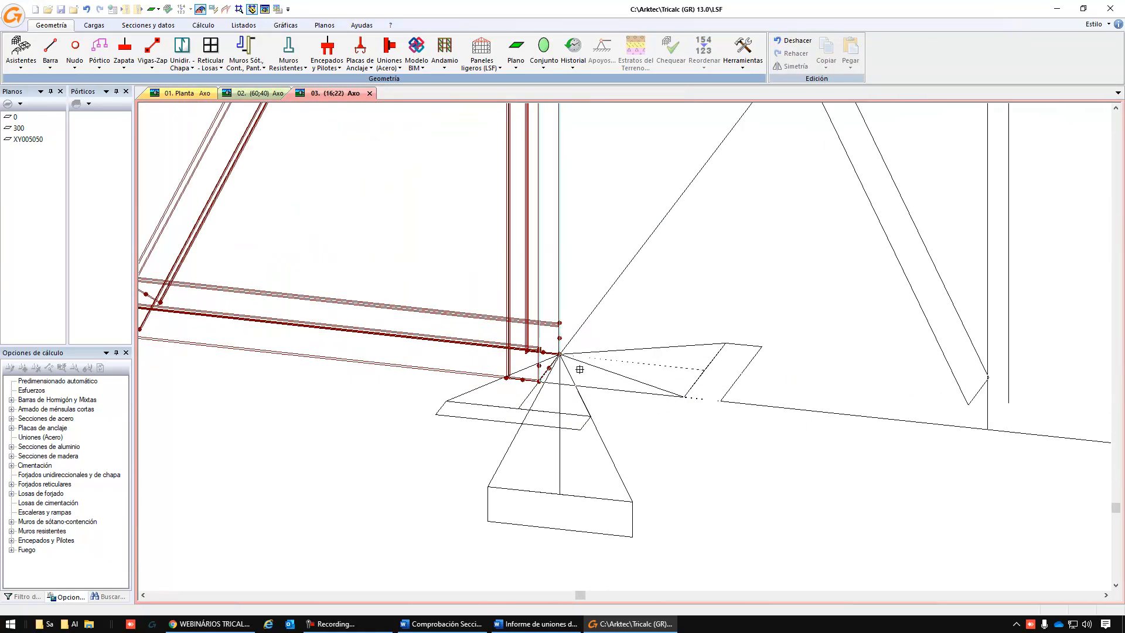
pyautogui.click(658, 386)
pyautogui.press('Escape')
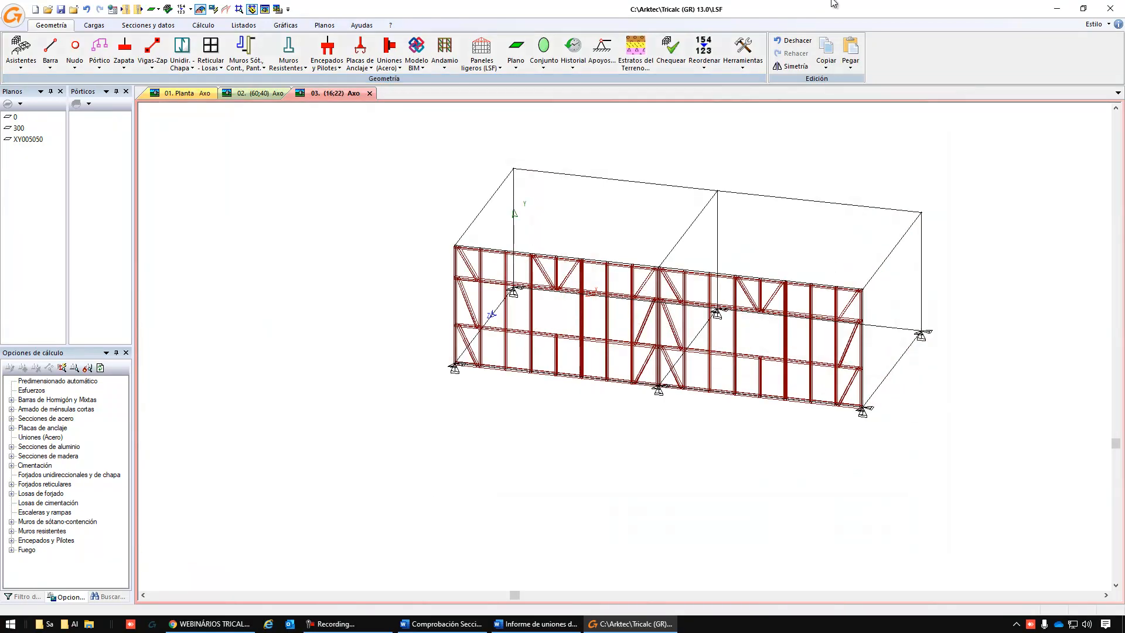
# Copy both front panels to the rear façade, from the outer base corner at the right end to the rear support node.
pyautogui.click(587, 340)
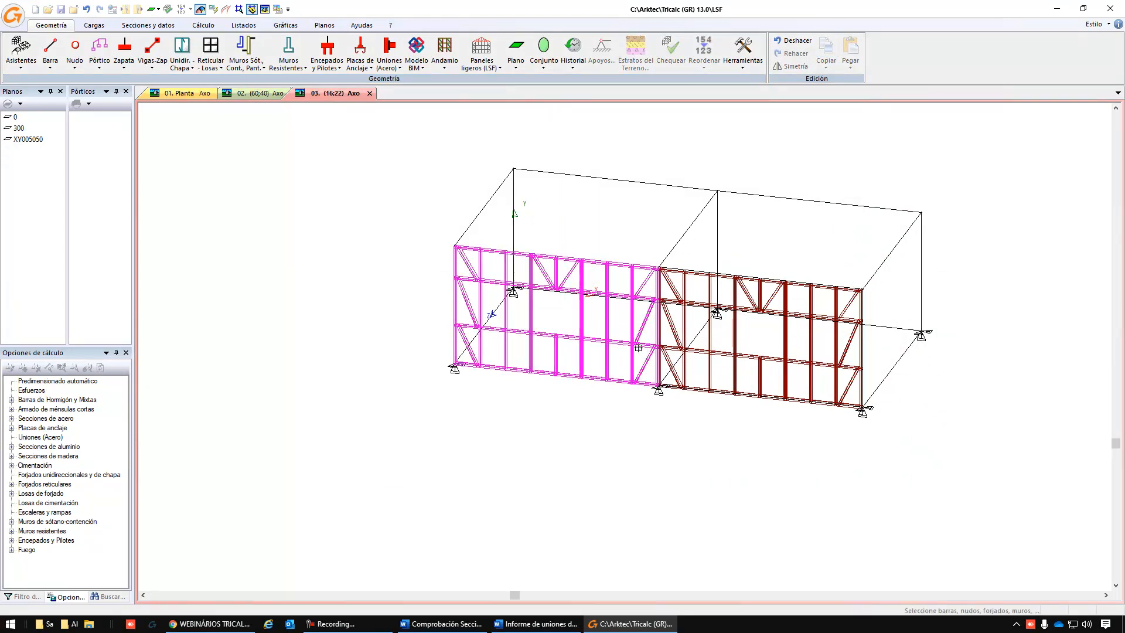
pyautogui.click(766, 353)
pyautogui.scroll(5, 879, 422)
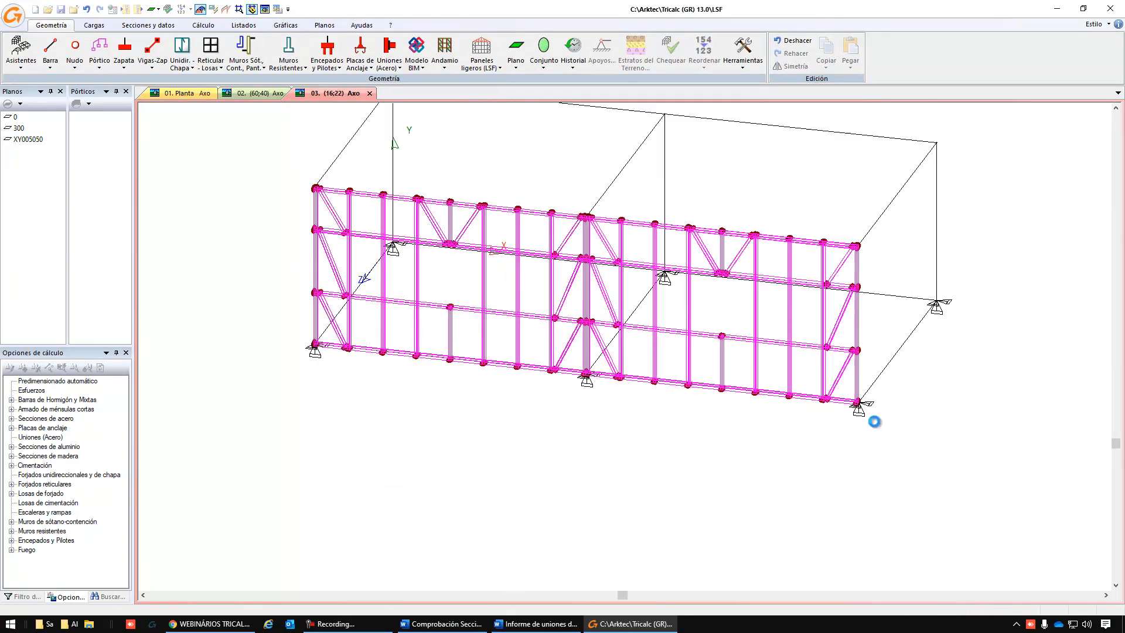
pyautogui.scroll(3, 870, 401)
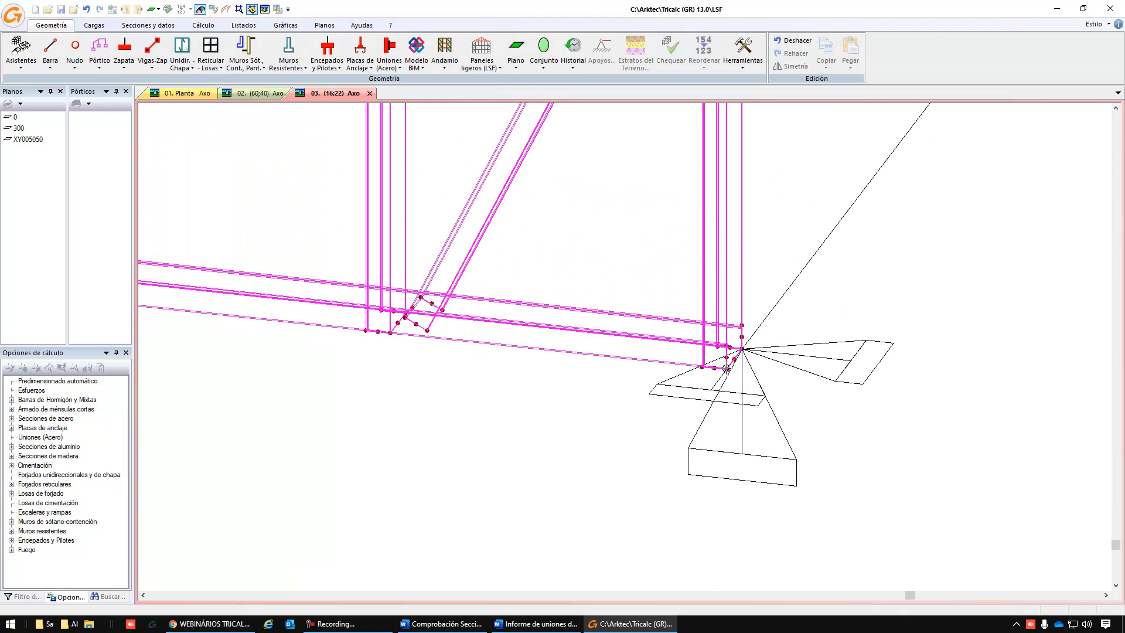
pyautogui.click(727, 369)
pyautogui.scroll(-5, 783, 398)
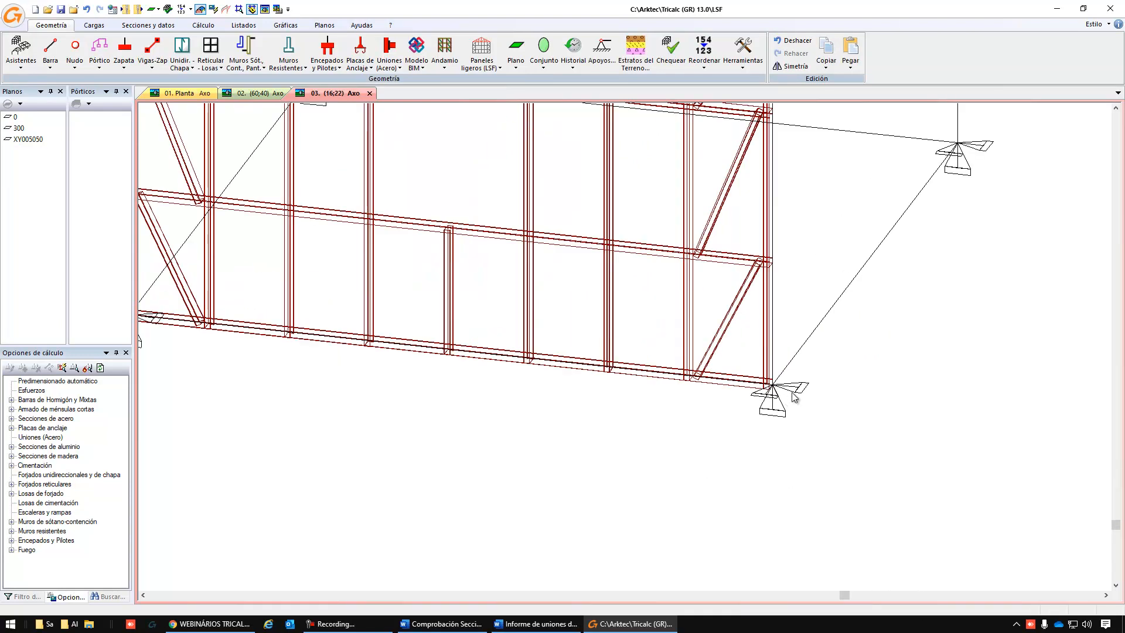
pyautogui.rightClick(970, 228)
pyautogui.scroll(4, 982, 169)
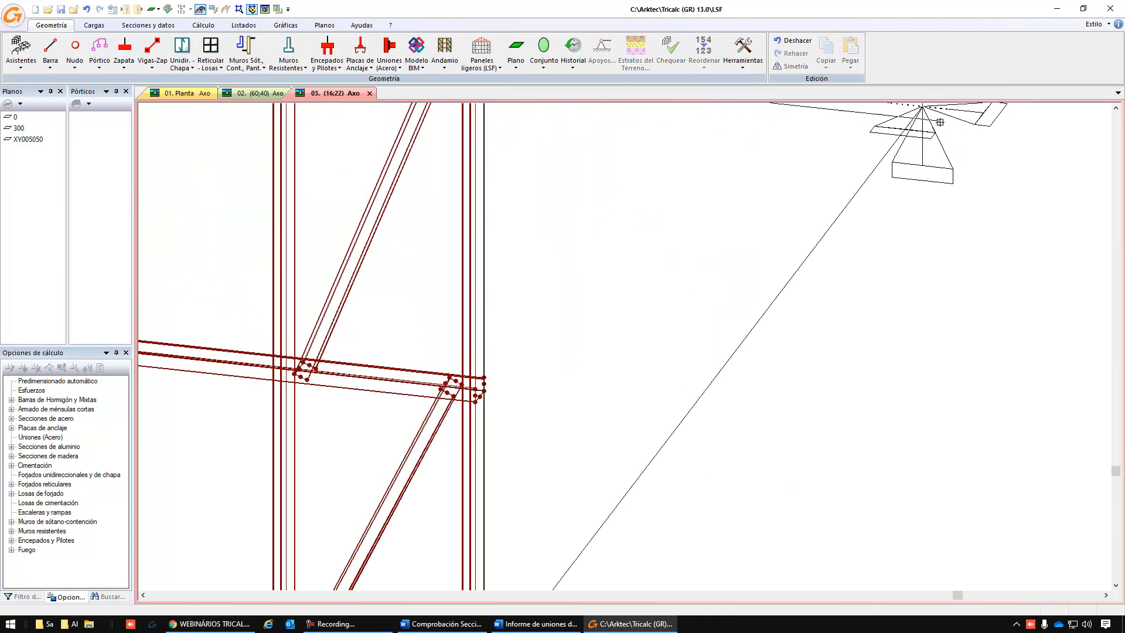
pyautogui.moveTo(938, 139); pyautogui.dragTo(883, 380, button='middle')
pyautogui.click(869, 348)
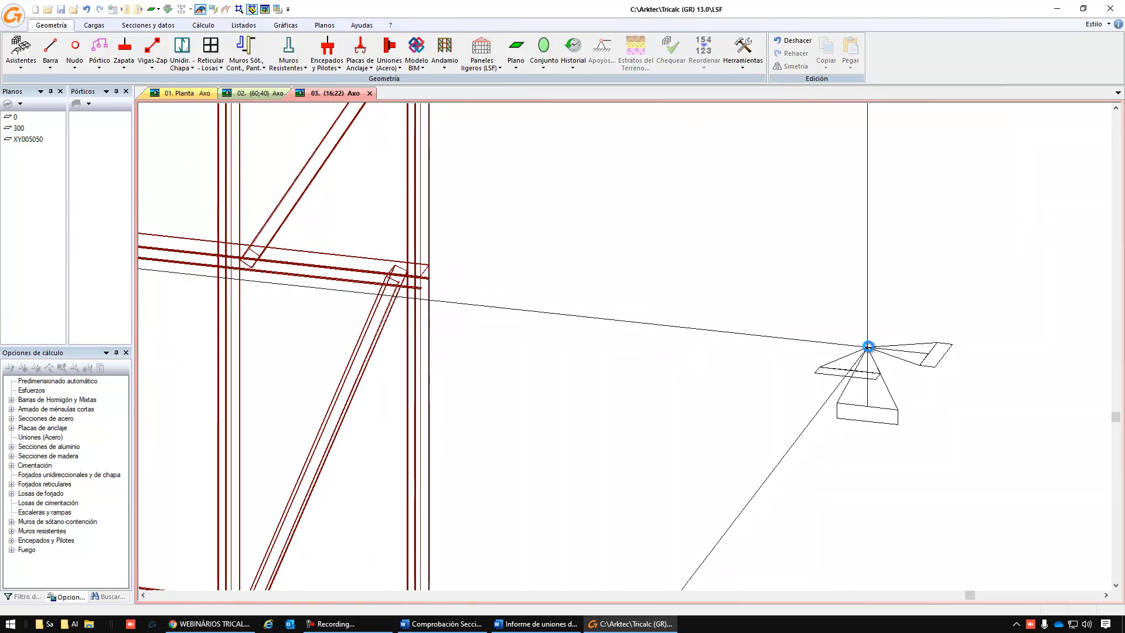
# Define another rectangular panel with a 520 cm total length, picked between the outer base corners of the front and rear panels' right ends.
pyautogui.scroll(-4, 870, 348)
pyautogui.keyDown('shift'); pyautogui.moveTo(878, 403); pyautogui.dragTo(865, 418, button='middle'); pyautogui.keyUp('shift')
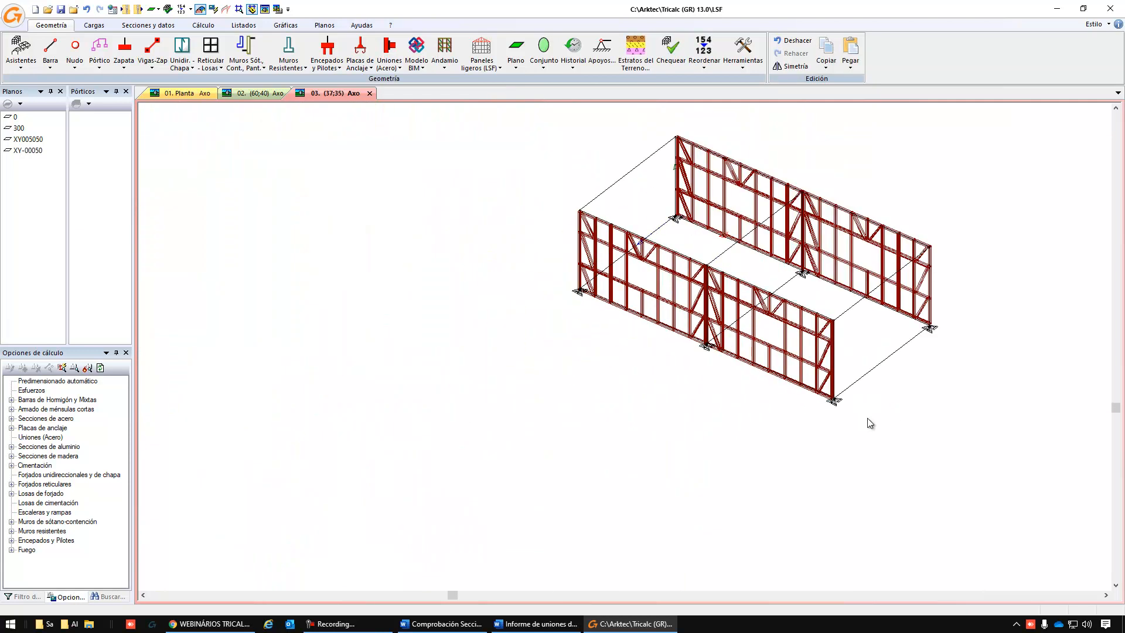
pyautogui.scroll(3, 940, 331)
pyautogui.moveTo(948, 323); pyautogui.dragTo(914, 427, button='middle')
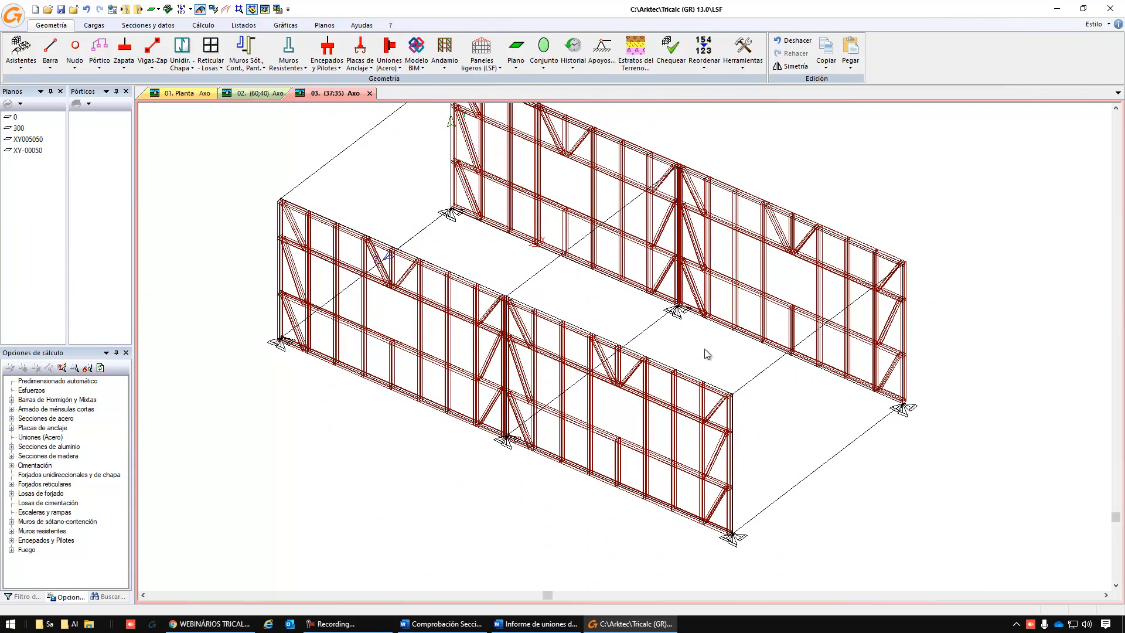
pyautogui.click(481, 59)
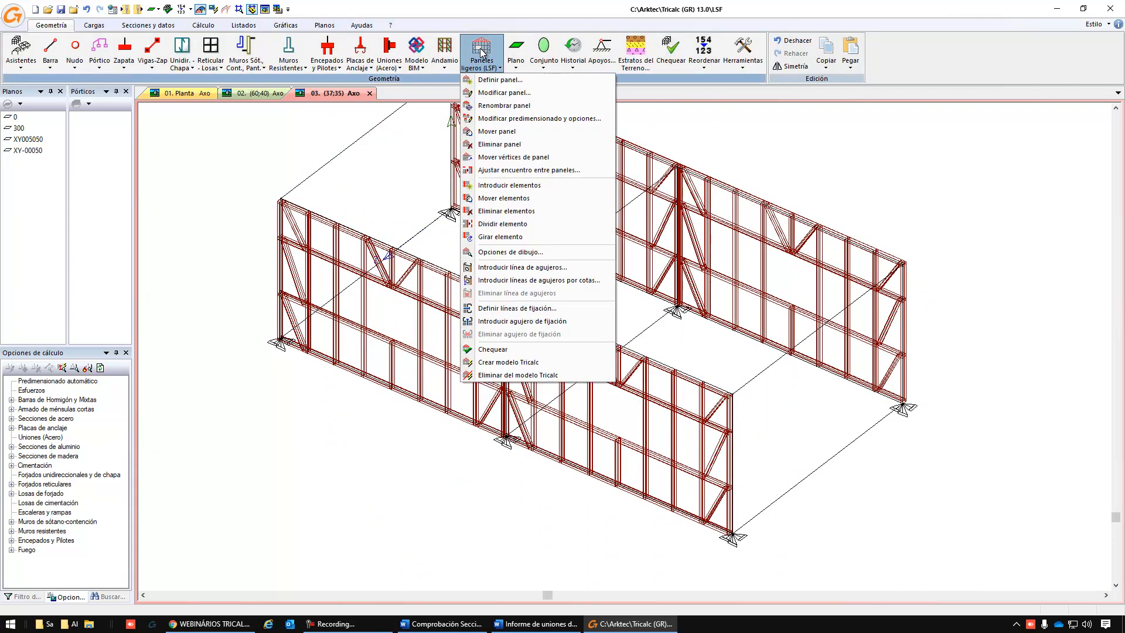
pyautogui.click(490, 81)
pyautogui.click(522, 453)
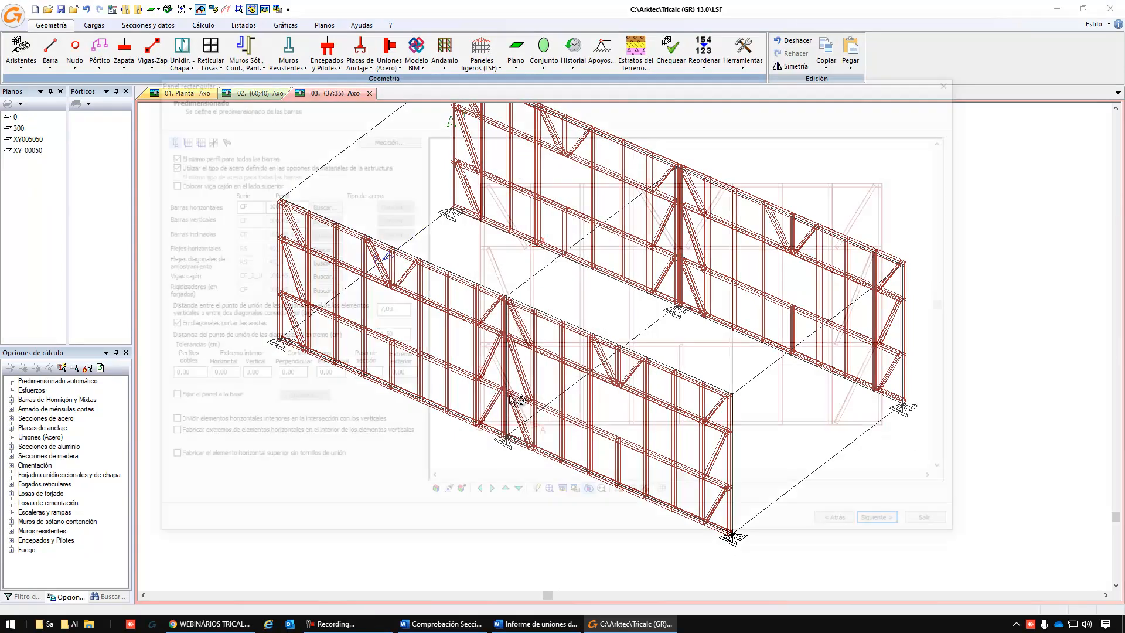
pyautogui.click(175, 138)
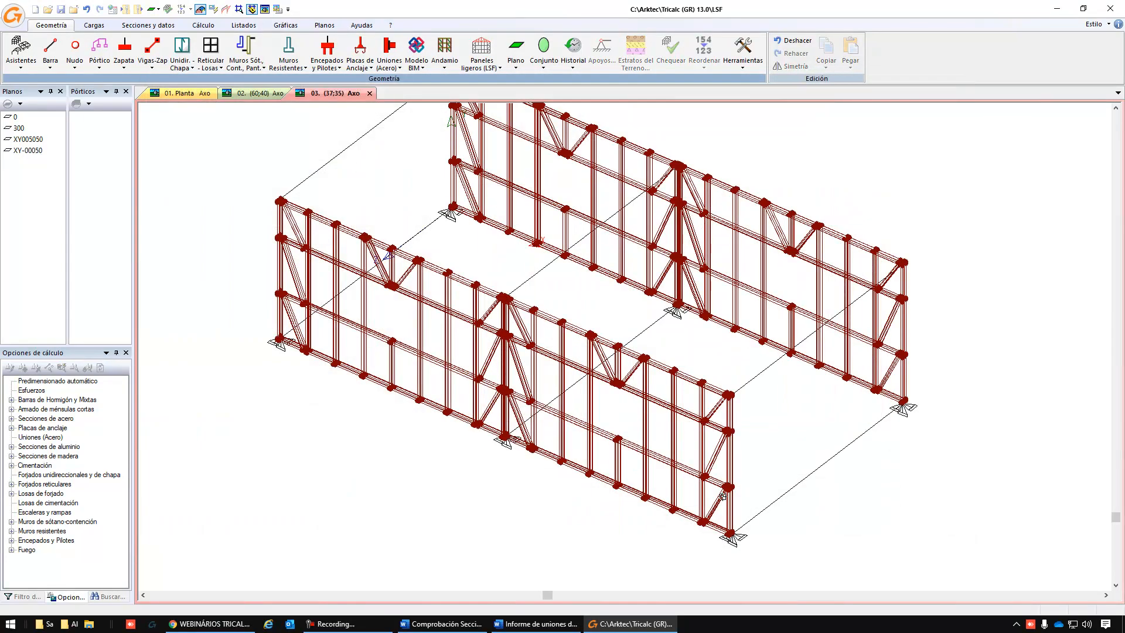
pyautogui.scroll(5, 720, 528)
pyautogui.scroll(3, 720, 528)
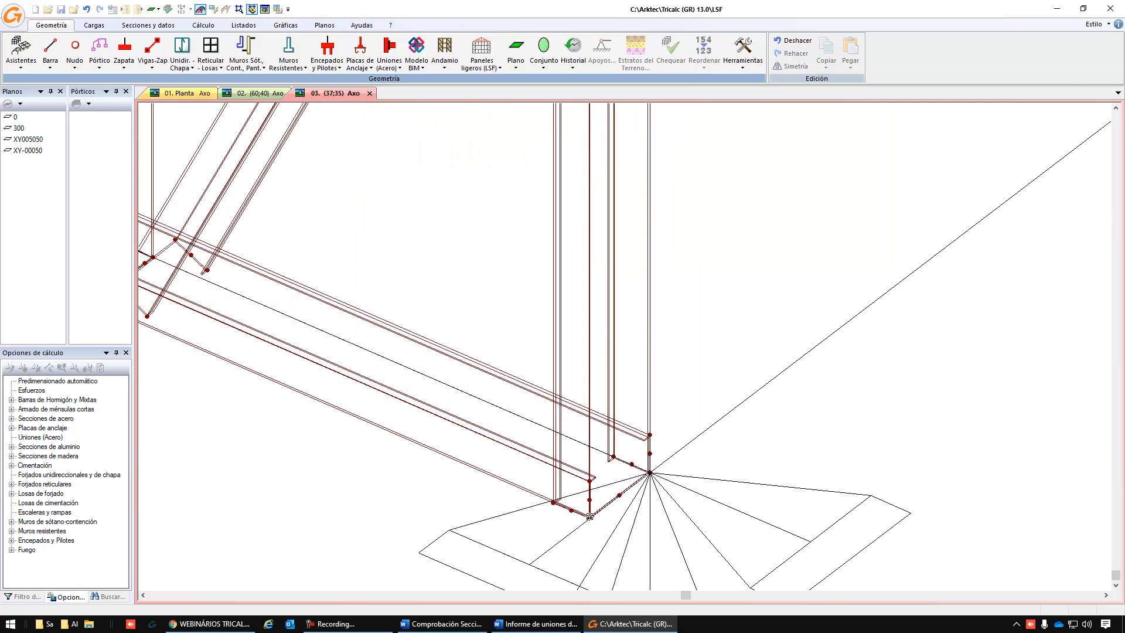
pyautogui.scroll(-6, 589, 518)
pyautogui.scroll(4, 994, 205)
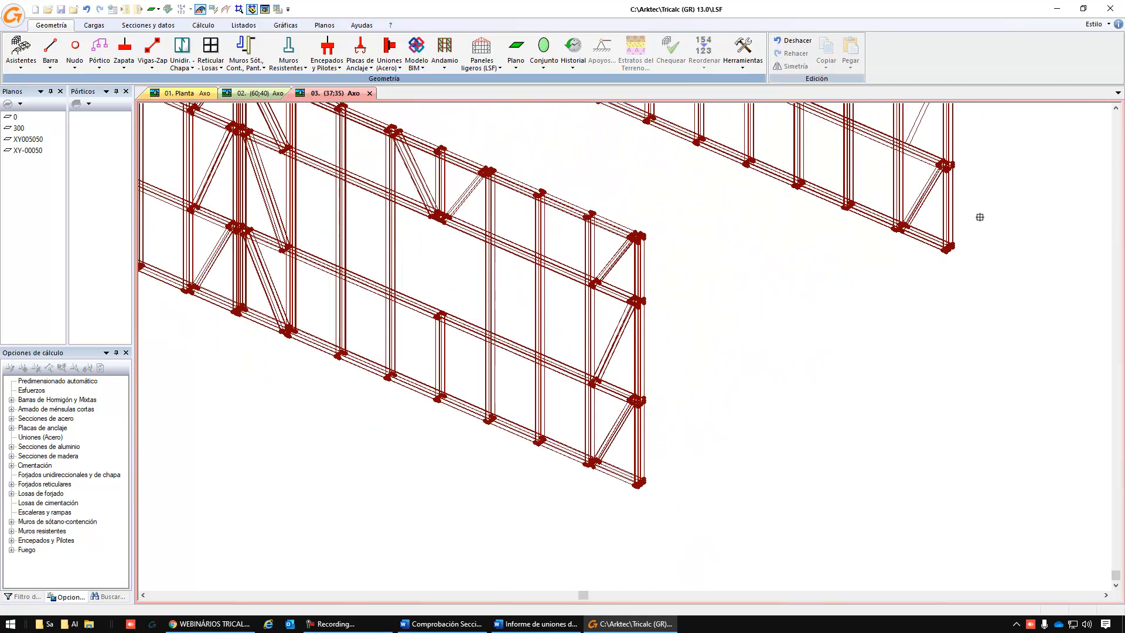
pyautogui.scroll(3, 937, 282)
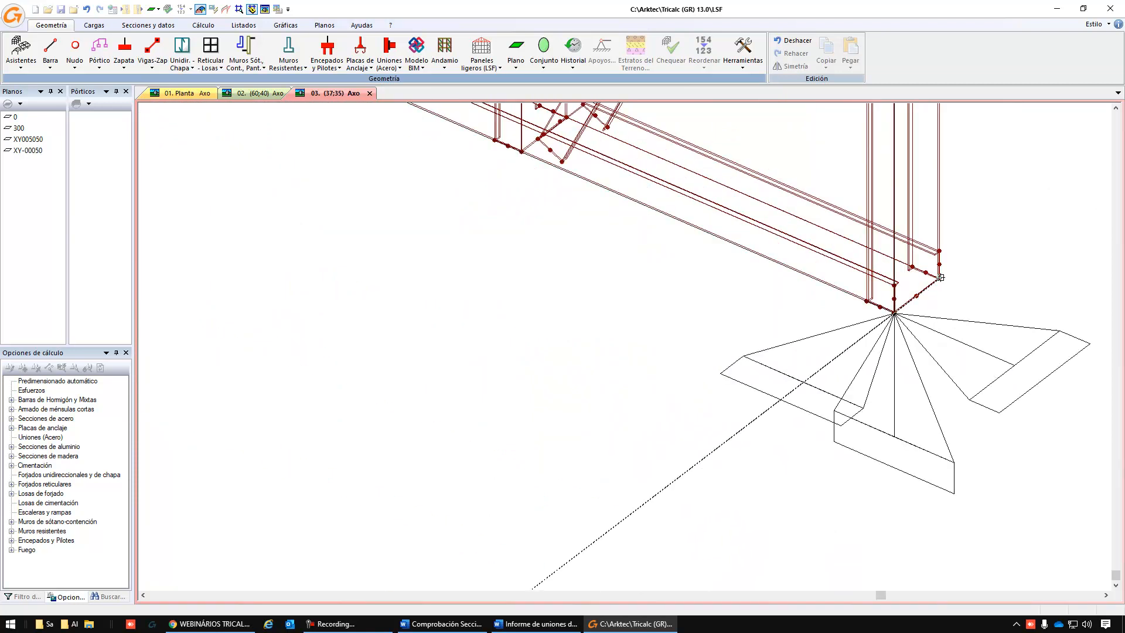
pyautogui.click(940, 278)
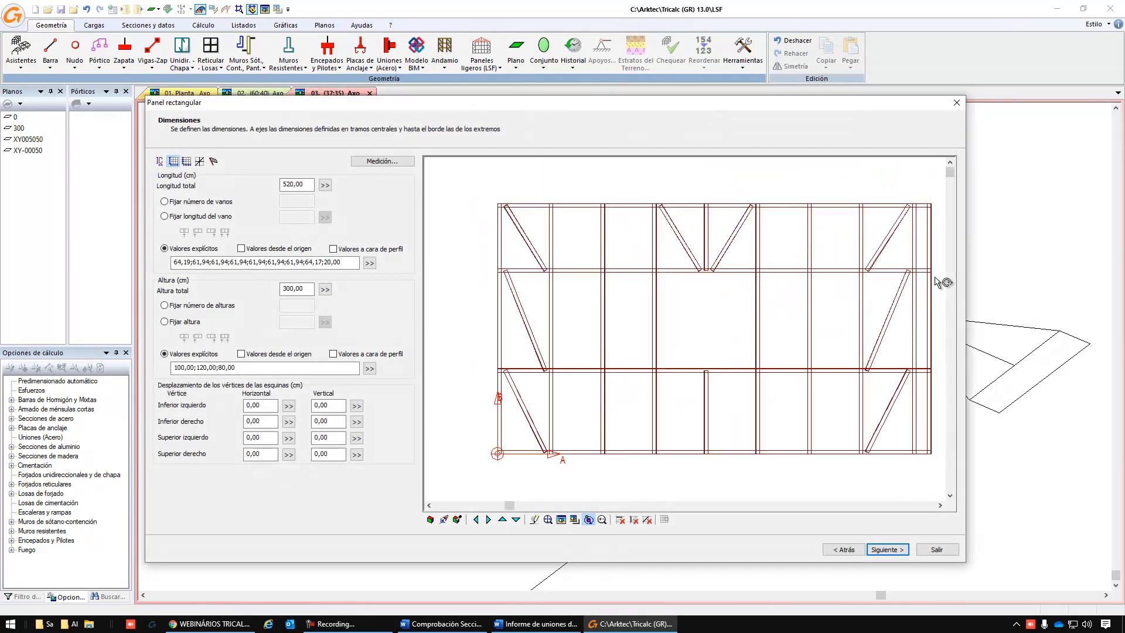
# Divide the end façade panel's 520 cm length into 8 bays and go to its additional options.
pyautogui.click(305, 185)
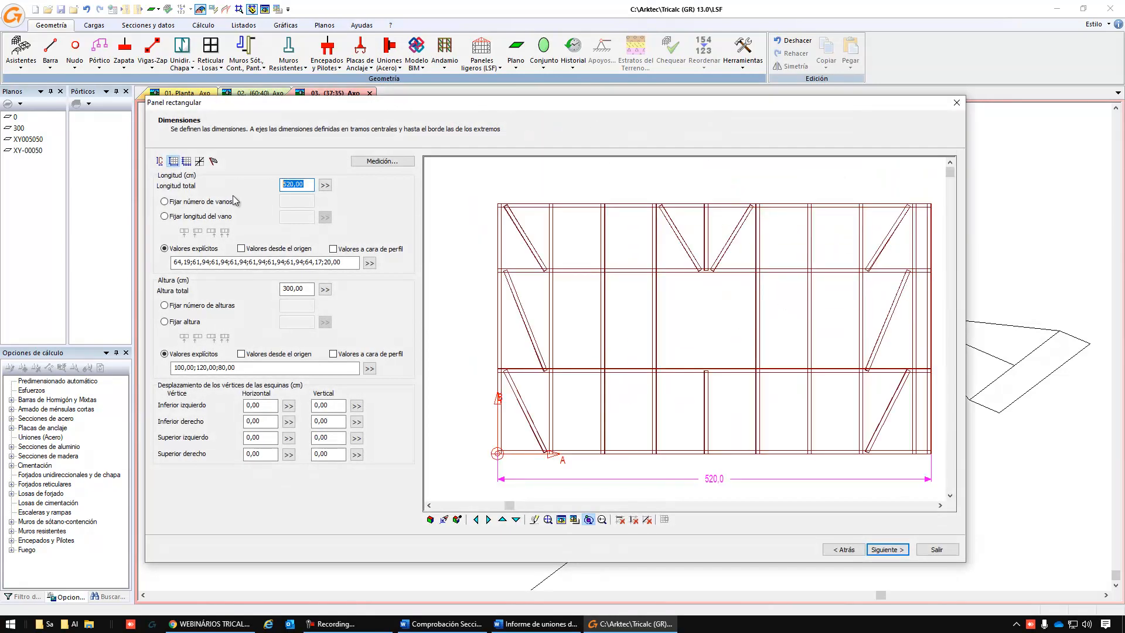
pyautogui.click(184, 201)
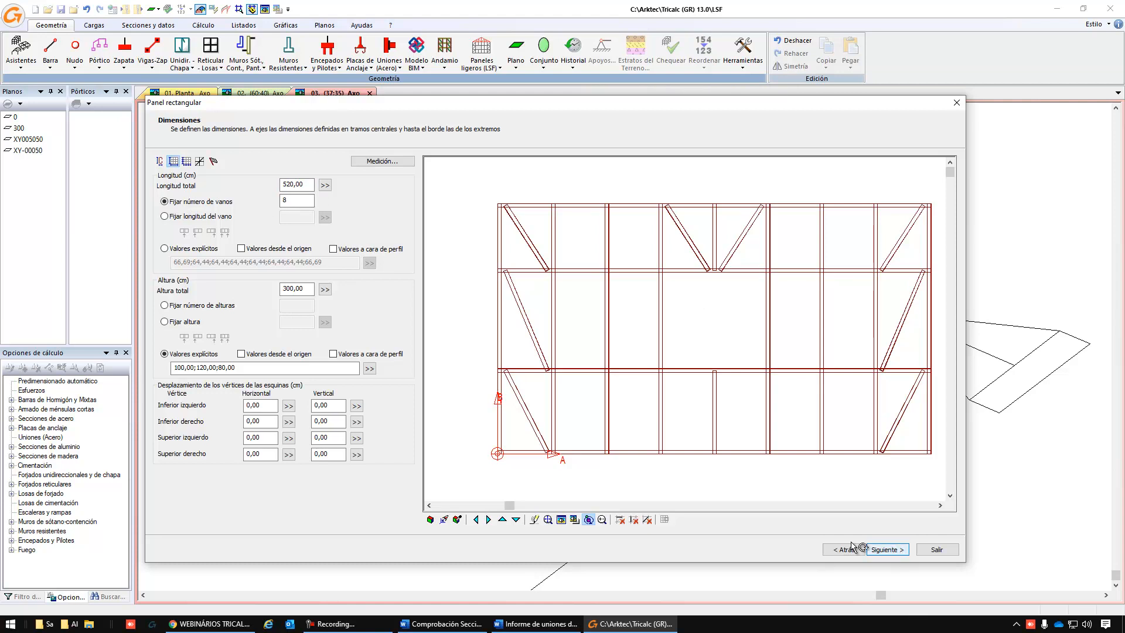
pyautogui.click(213, 161)
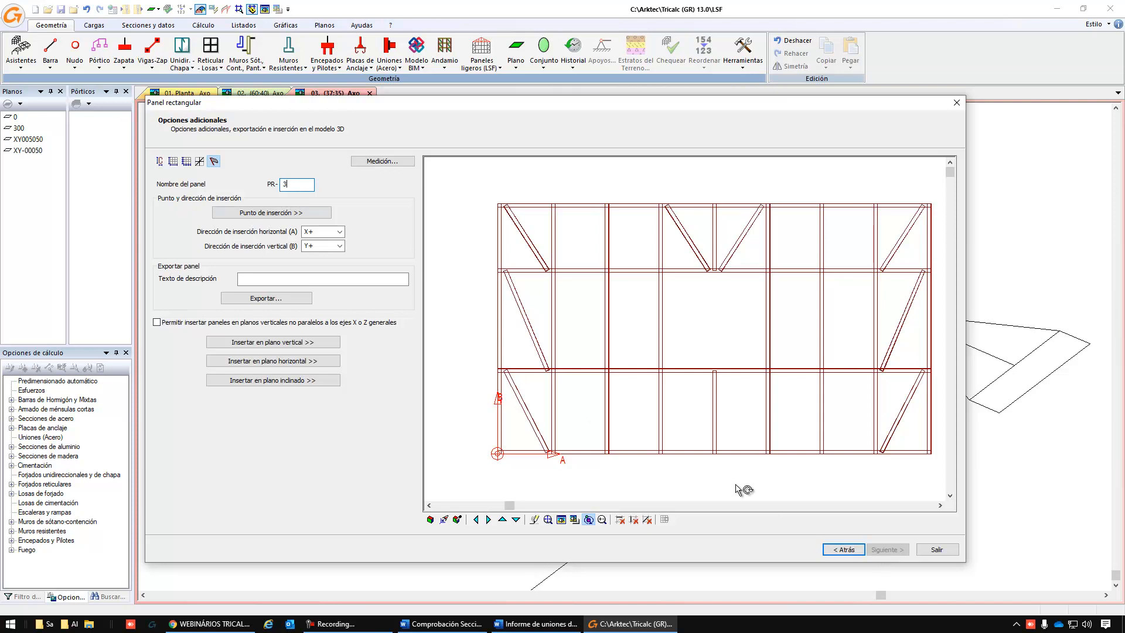
# Insert the panel in the vertical plane of the right end façade, at the front panel's outer base corner, and exit the panel definition.
pyautogui.click(314, 342)
pyautogui.scroll(-5, 733, 346)
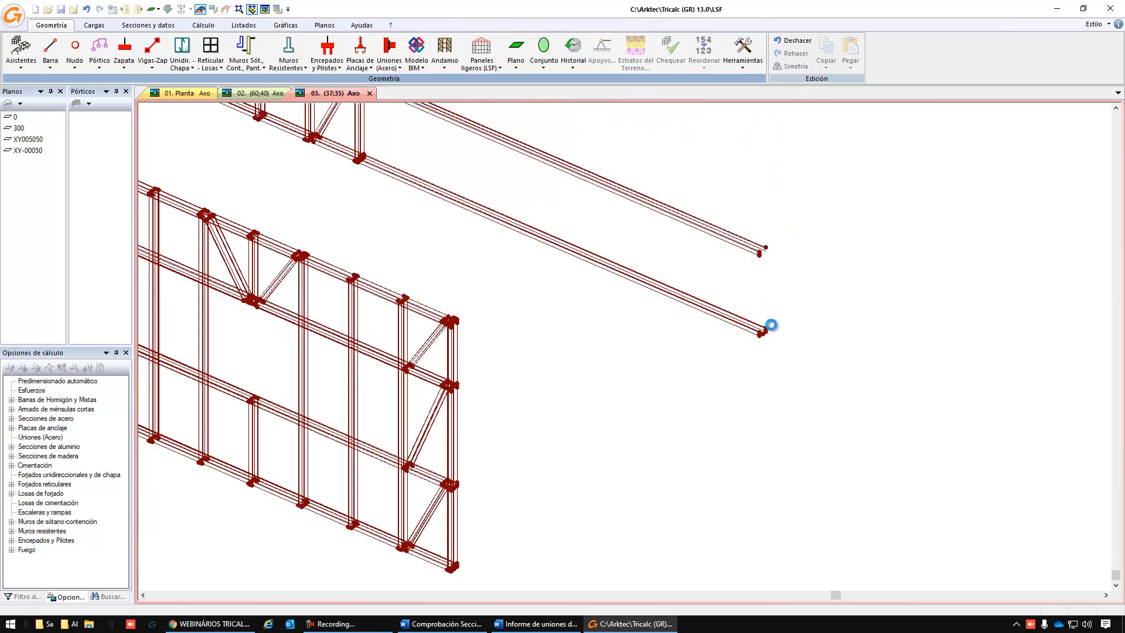
pyautogui.scroll(6, 561, 537)
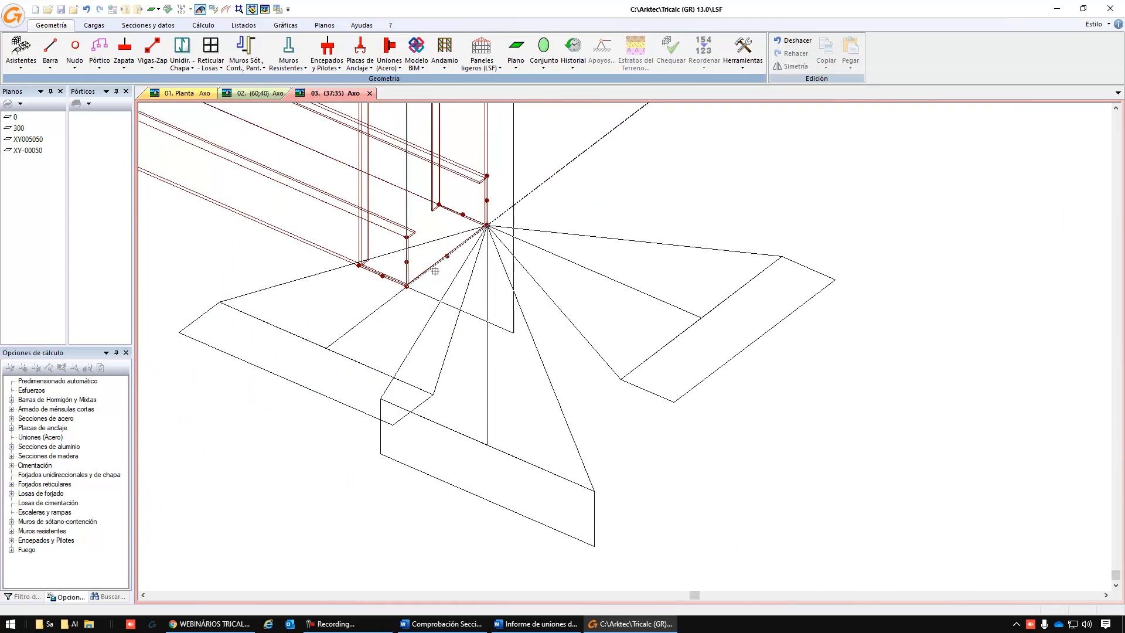
pyautogui.click(472, 280)
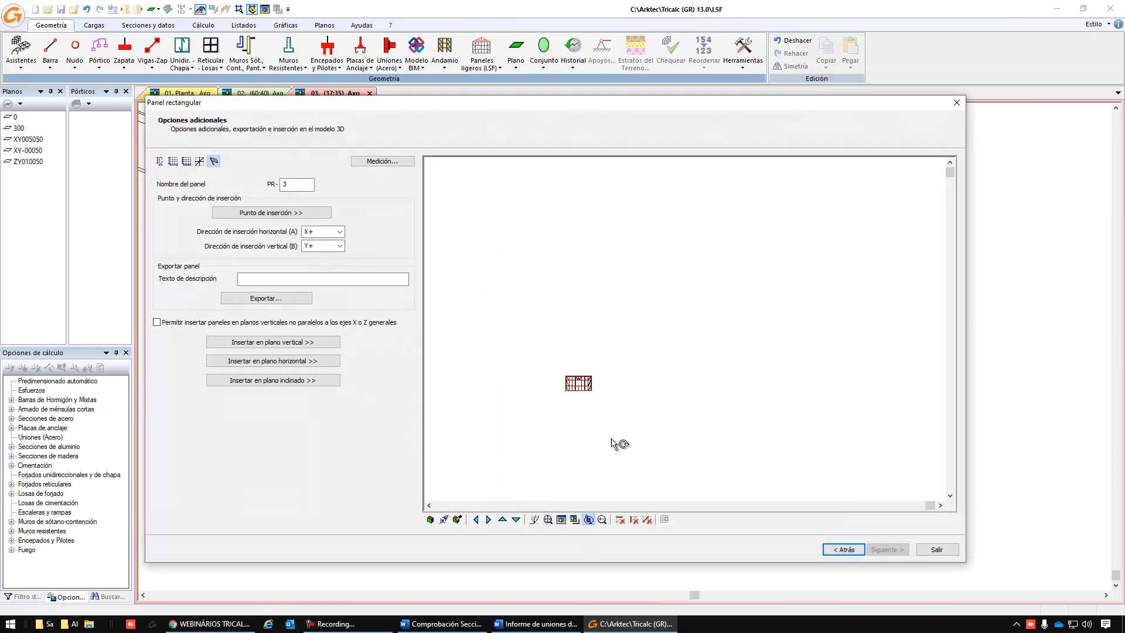
pyautogui.click(957, 549)
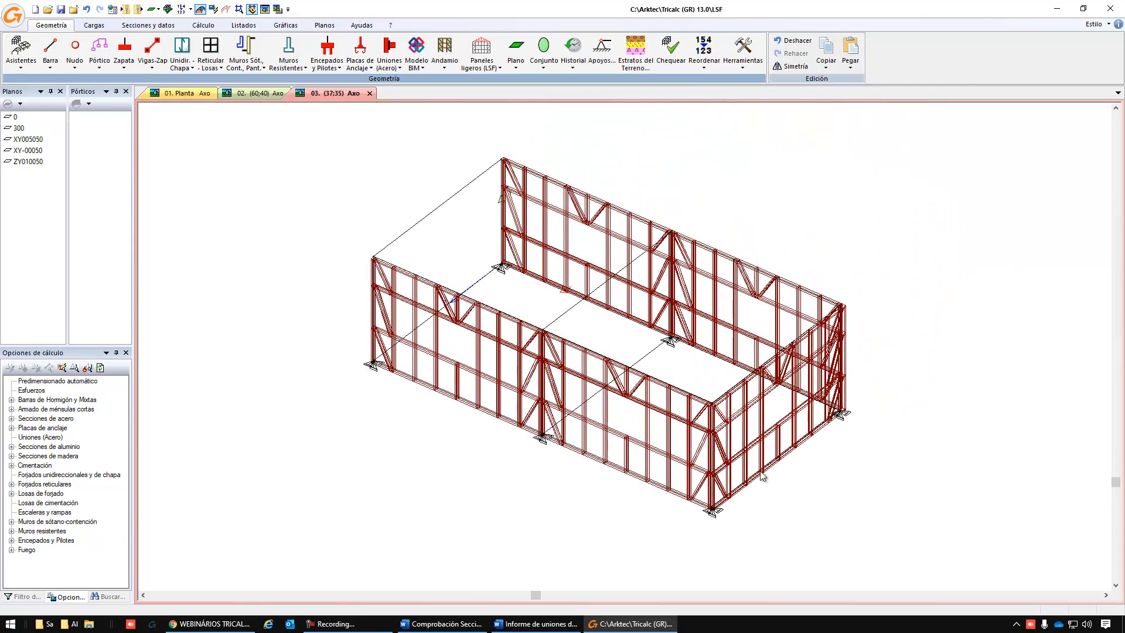
# Copy the right end panel to the left end, from its outer front base corner to the front panel's outer base corner there.
pyautogui.scroll(2, 749, 382)
pyautogui.scroll(-1, 750, 381)
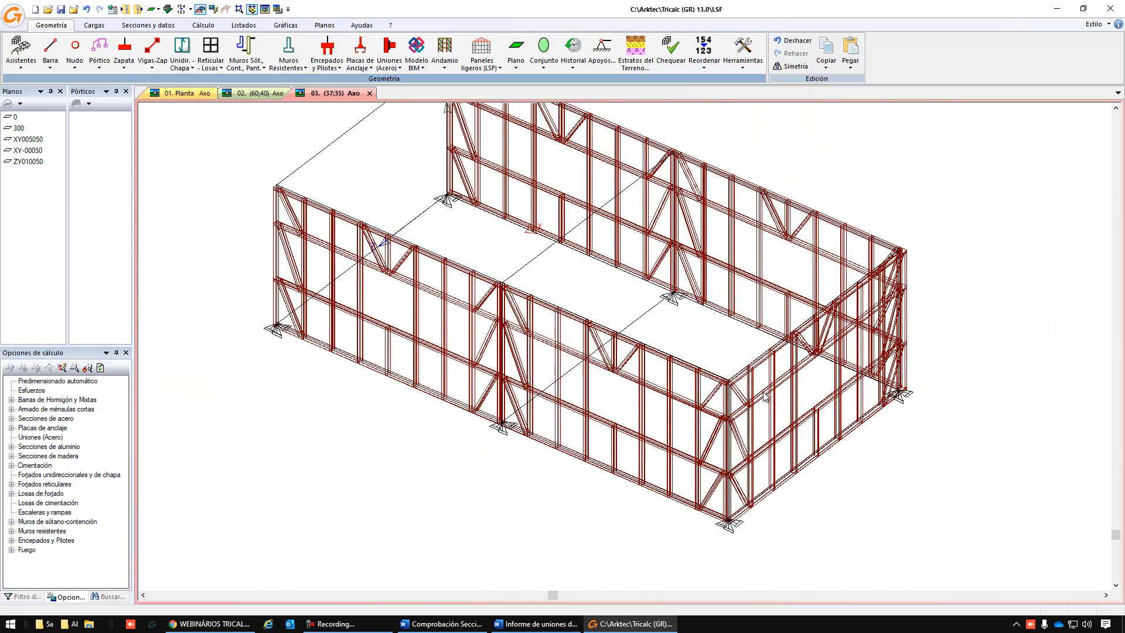
pyautogui.scroll(3, 765, 535)
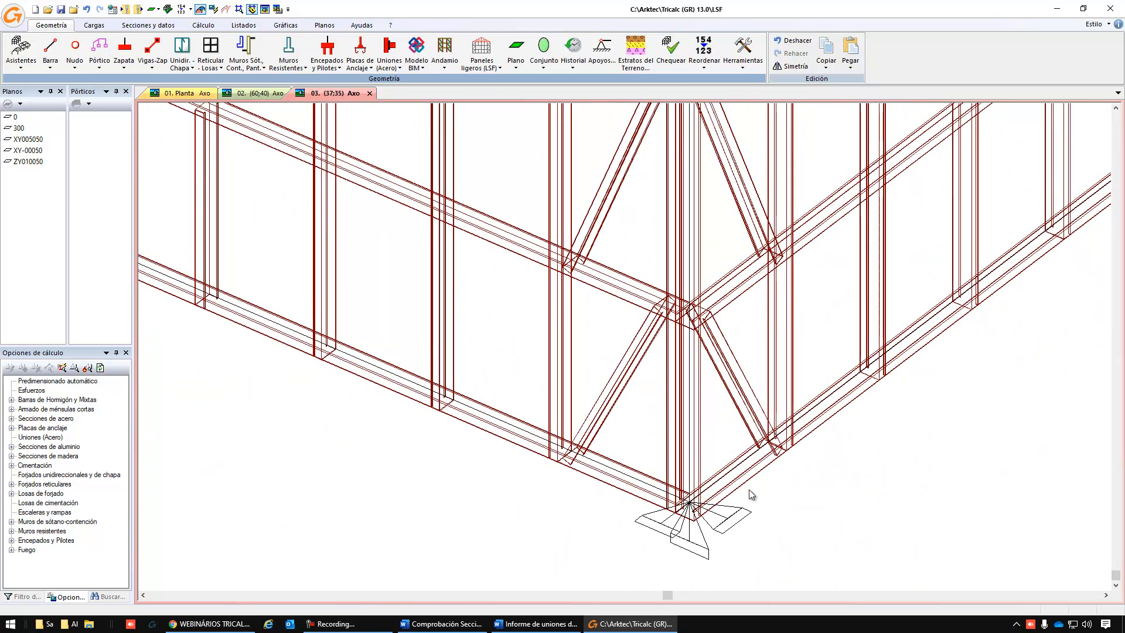
pyautogui.click(743, 492)
pyautogui.scroll(3, 699, 533)
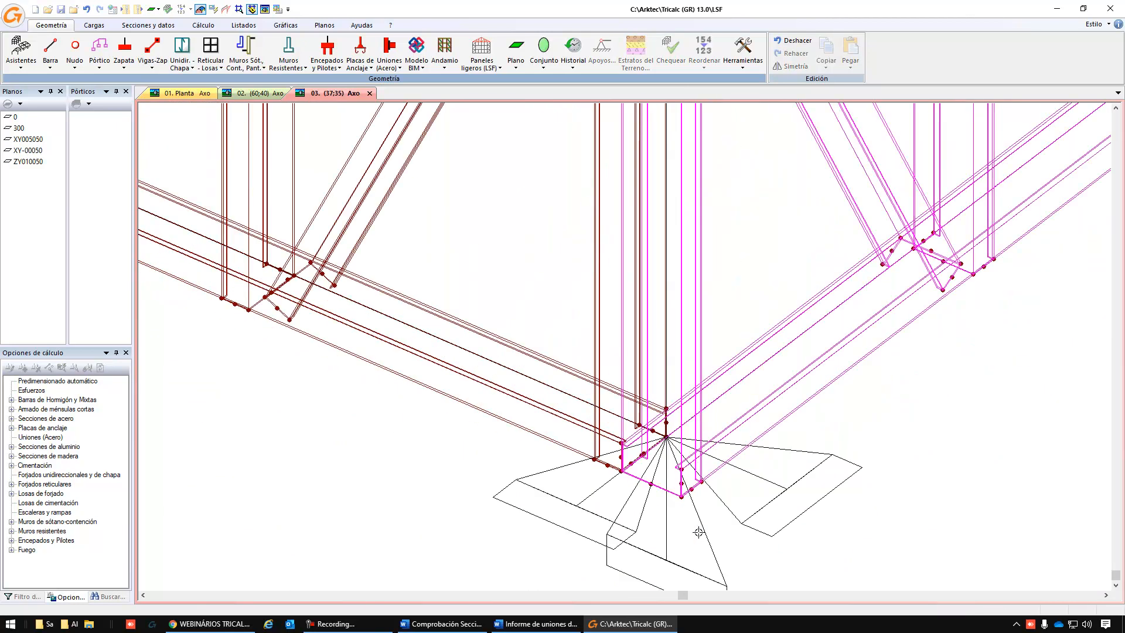
pyautogui.press('Escape')
pyautogui.scroll(-6, 716, 520)
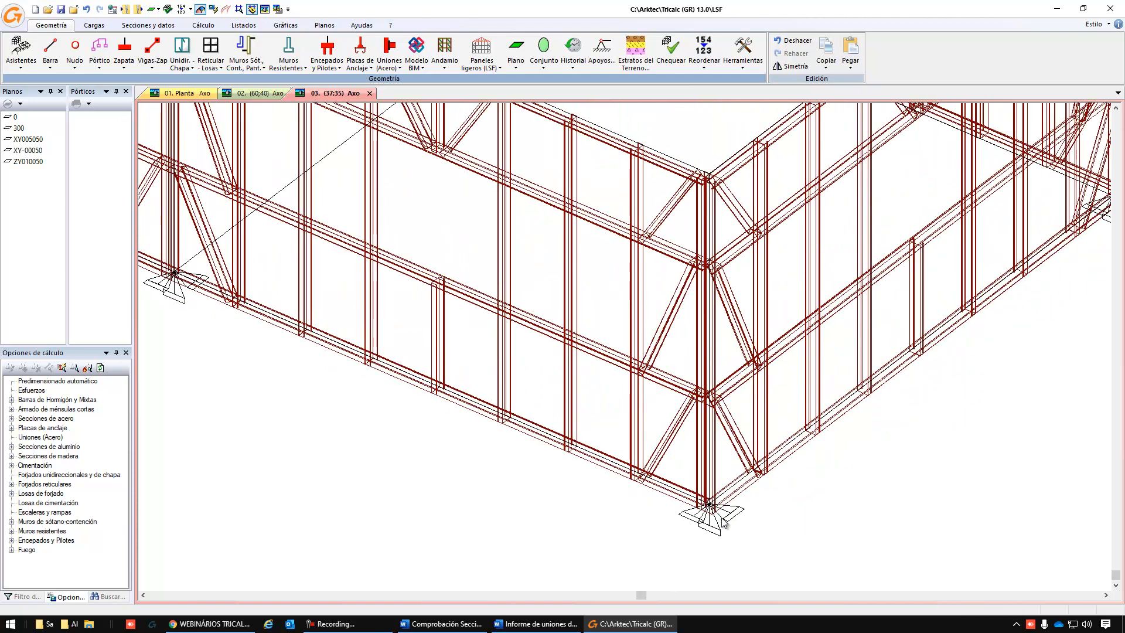
pyautogui.scroll(8, 252, 311)
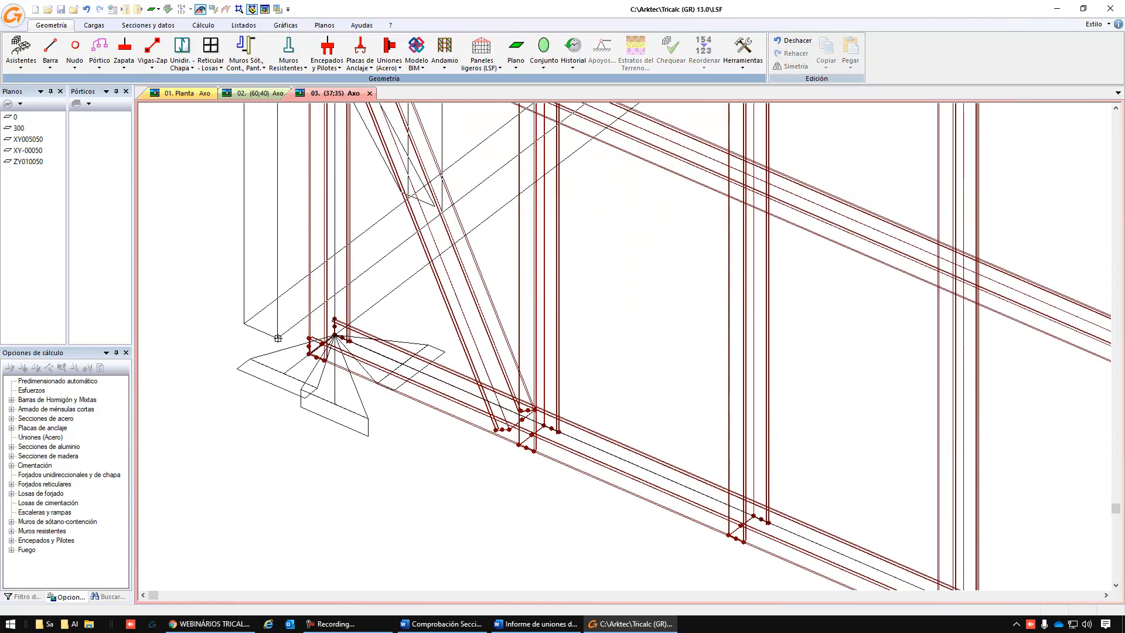
pyautogui.click(397, 404)
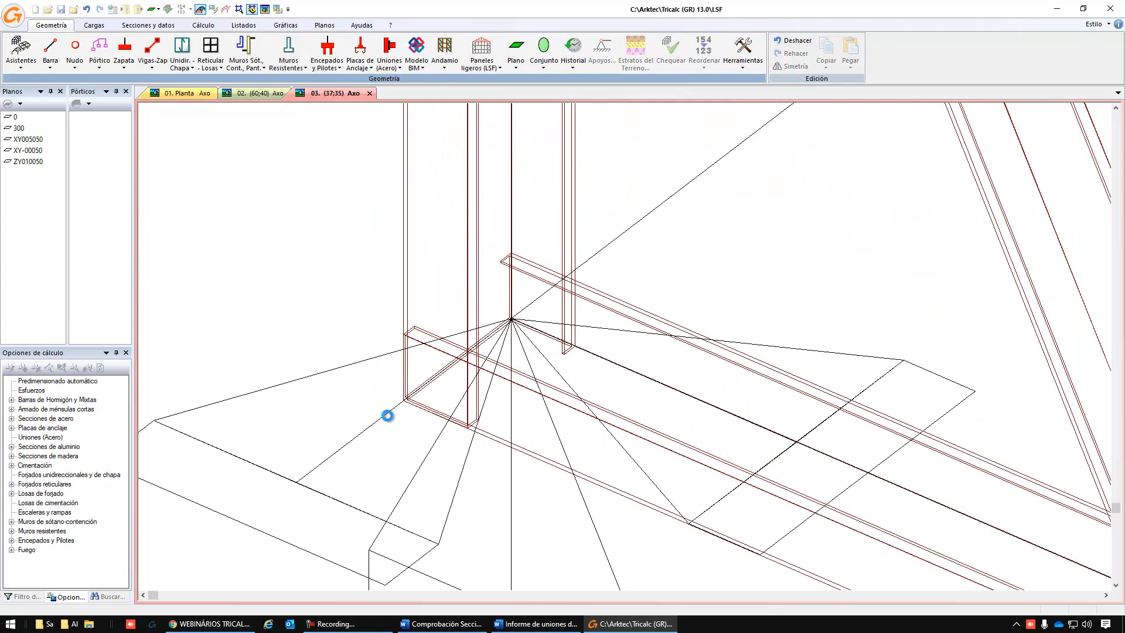
pyautogui.scroll(-7, 375, 434)
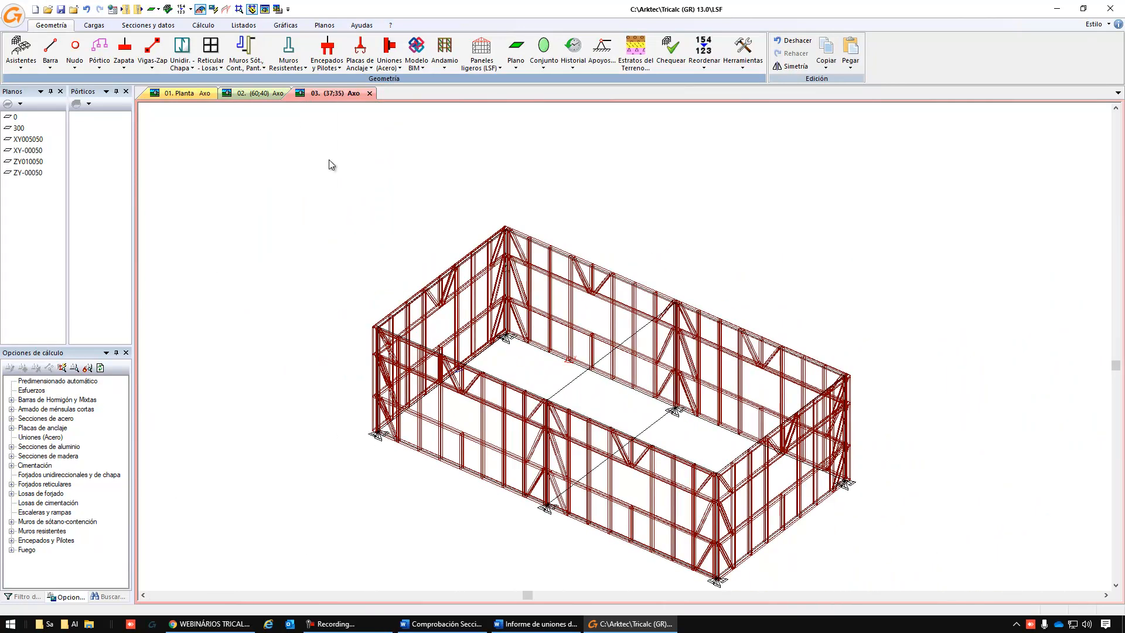
# Start defining another rectangular light panel with lengths in cm and go to its dimensions.
pyautogui.click(481, 54)
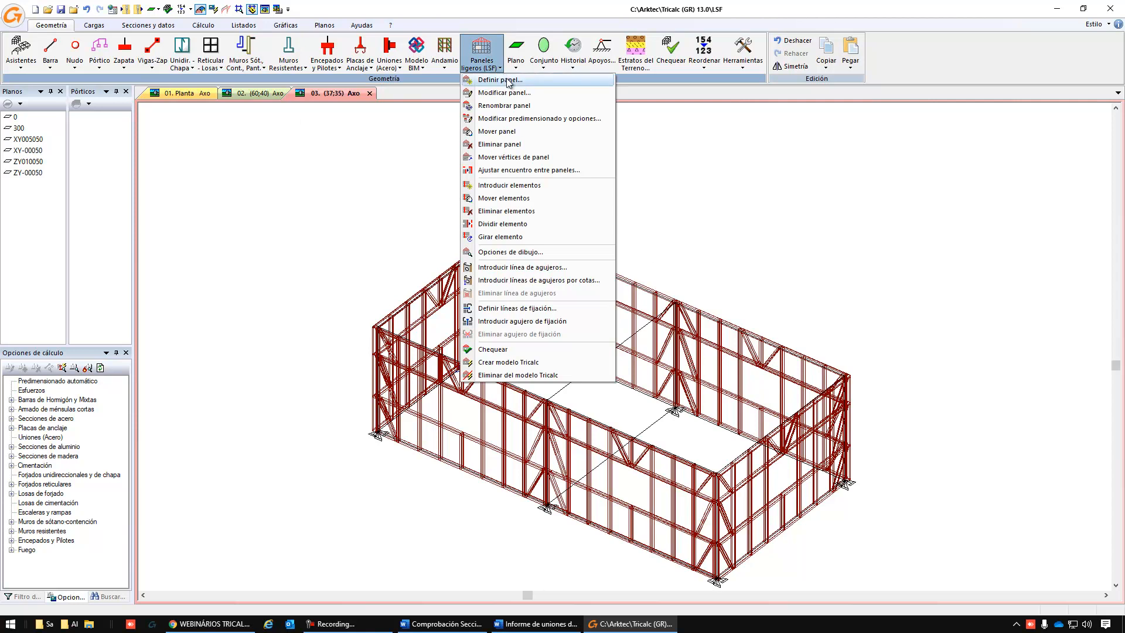
pyautogui.click(500, 80)
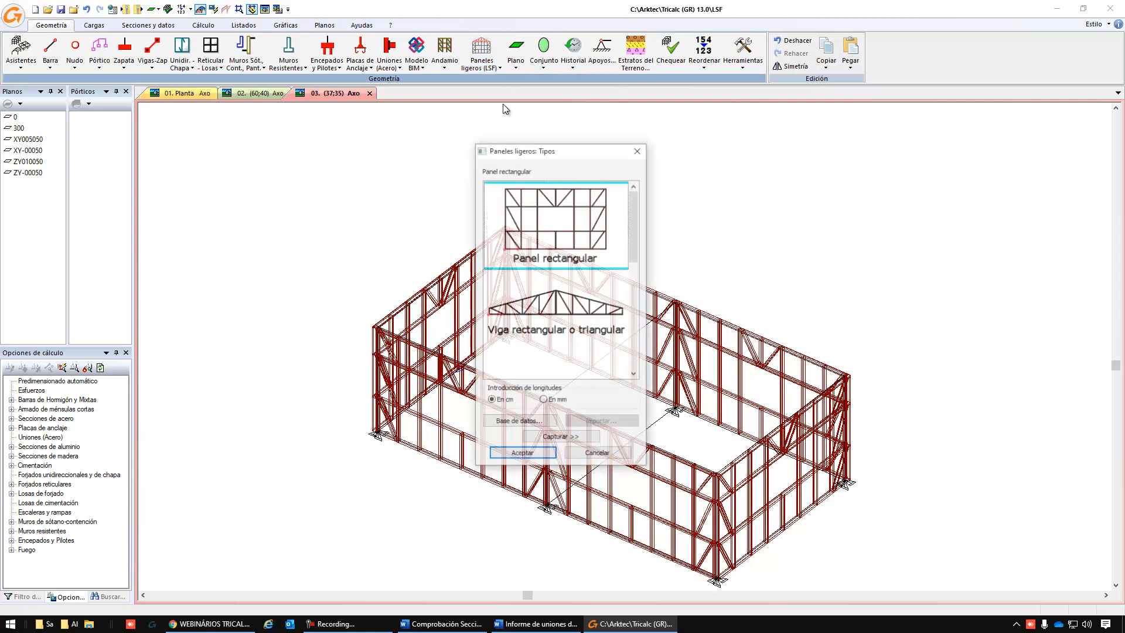
pyautogui.click(521, 455)
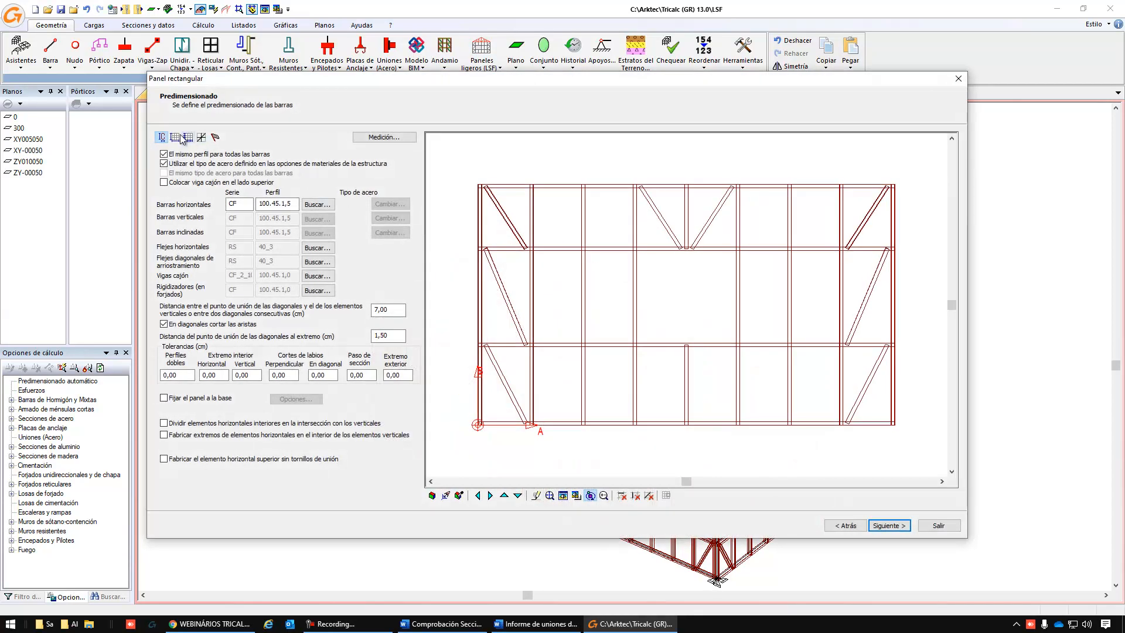
pyautogui.click(175, 137)
# Set the new panel's total height to 510 cm.
pyautogui.moveTo(305, 163); pyautogui.dragTo(195, 166)
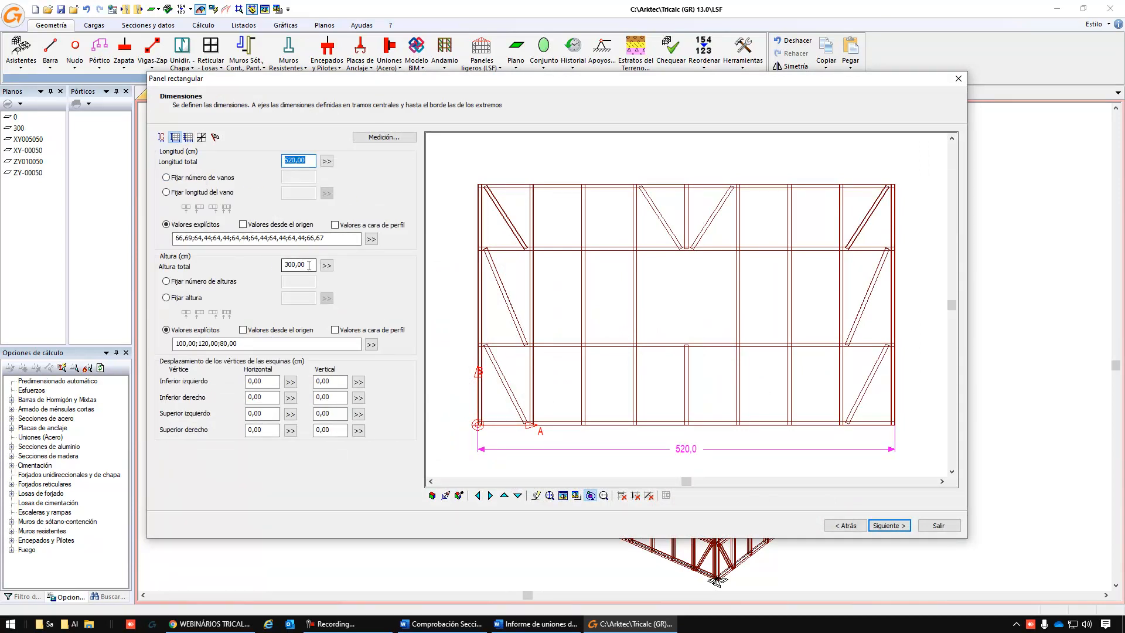
pyautogui.moveTo(309, 266); pyautogui.dragTo(215, 265)
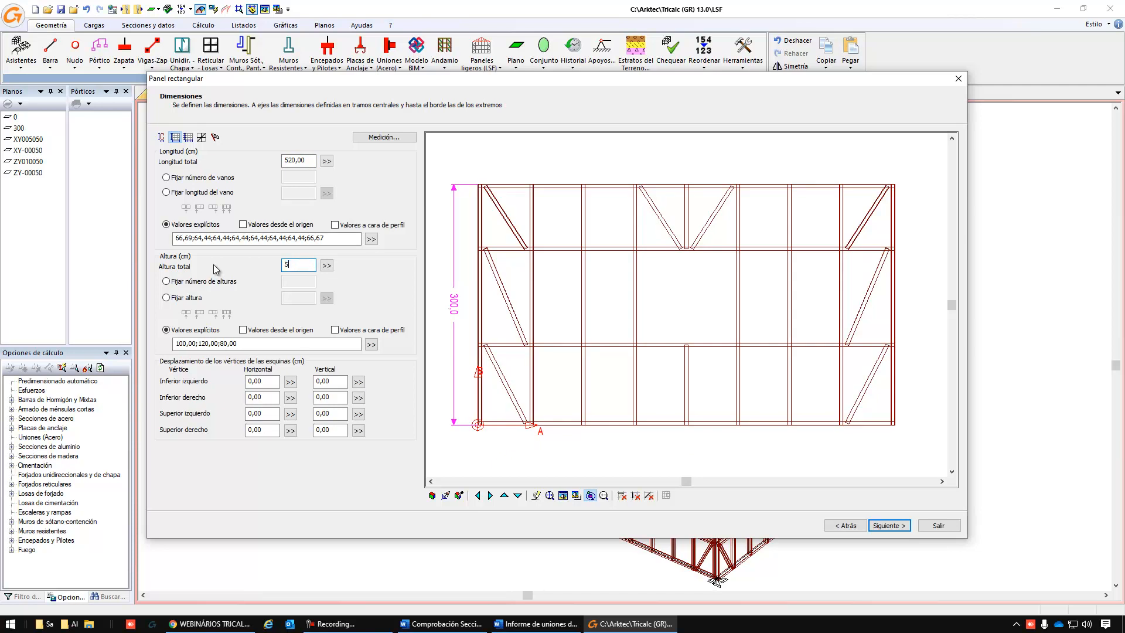
pyautogui.write('510')
pyautogui.press('Tab')
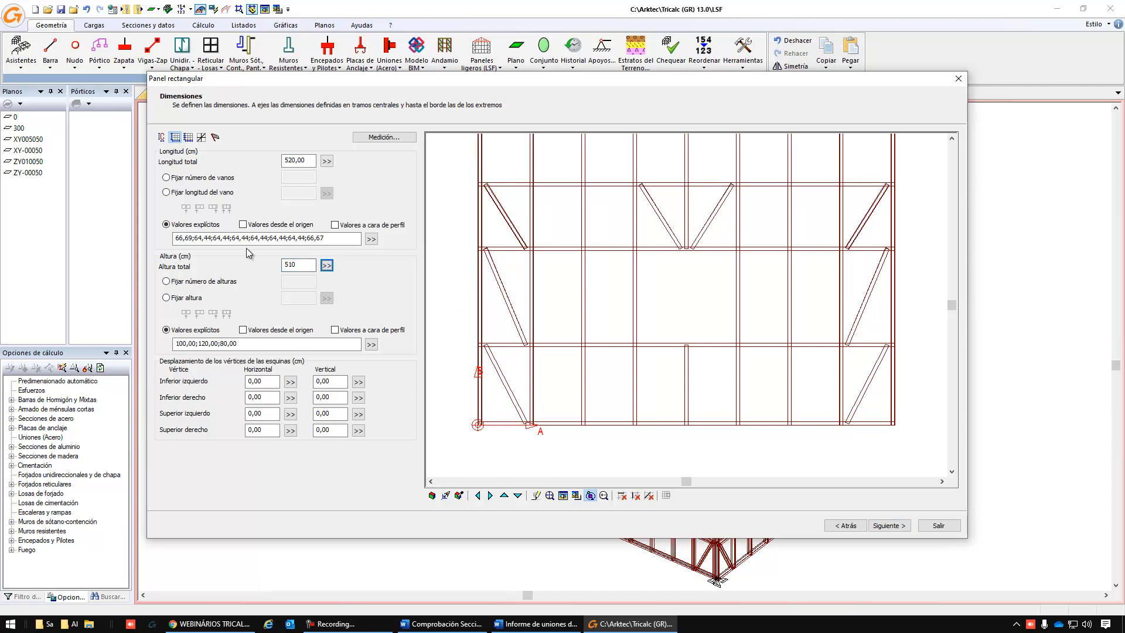
# Set the total length to 510 cm by picking the rear façade's top outer points at mid-length and at the right end.
pyautogui.click(327, 162)
pyautogui.scroll(1, 664, 300)
pyautogui.scroll(4, 664, 300)
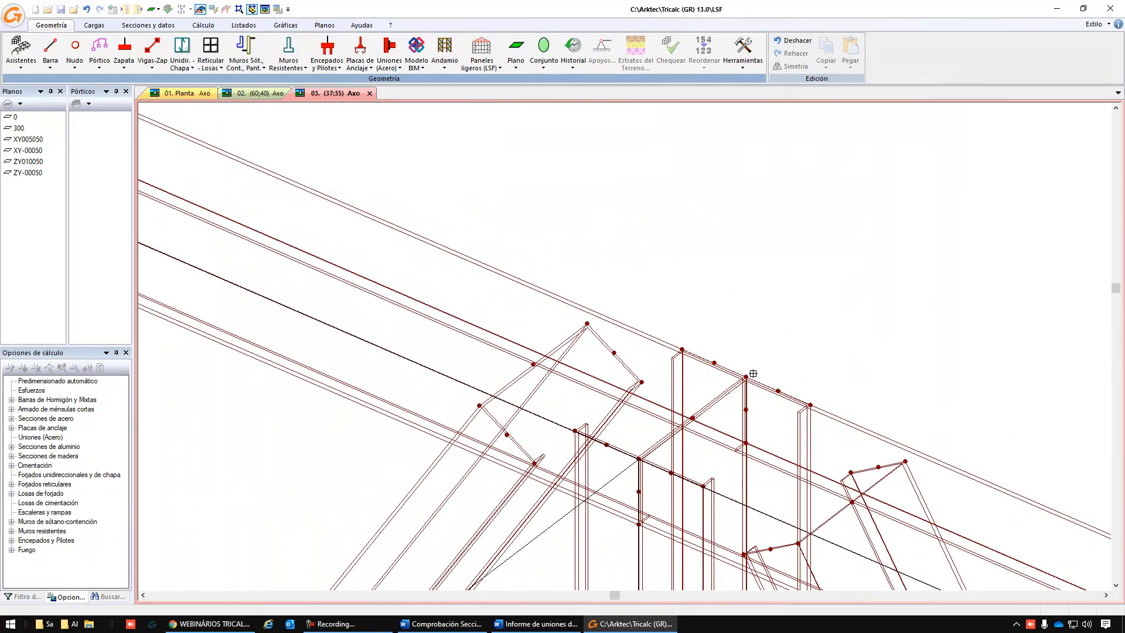
pyautogui.scroll(-8, 746, 377)
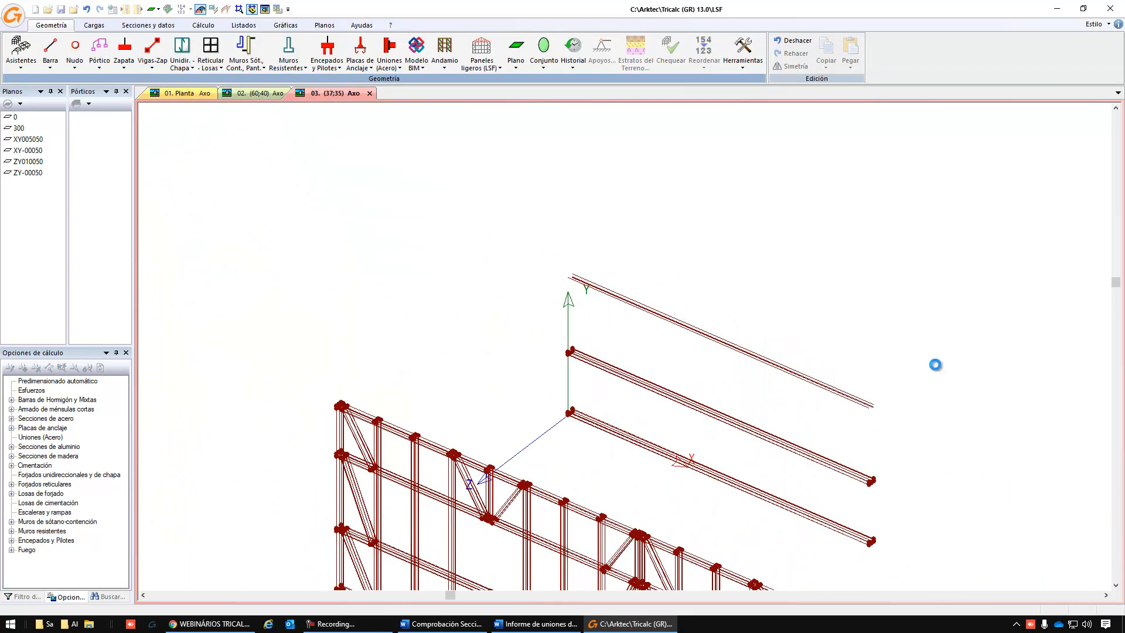
pyautogui.scroll(5, 1073, 424)
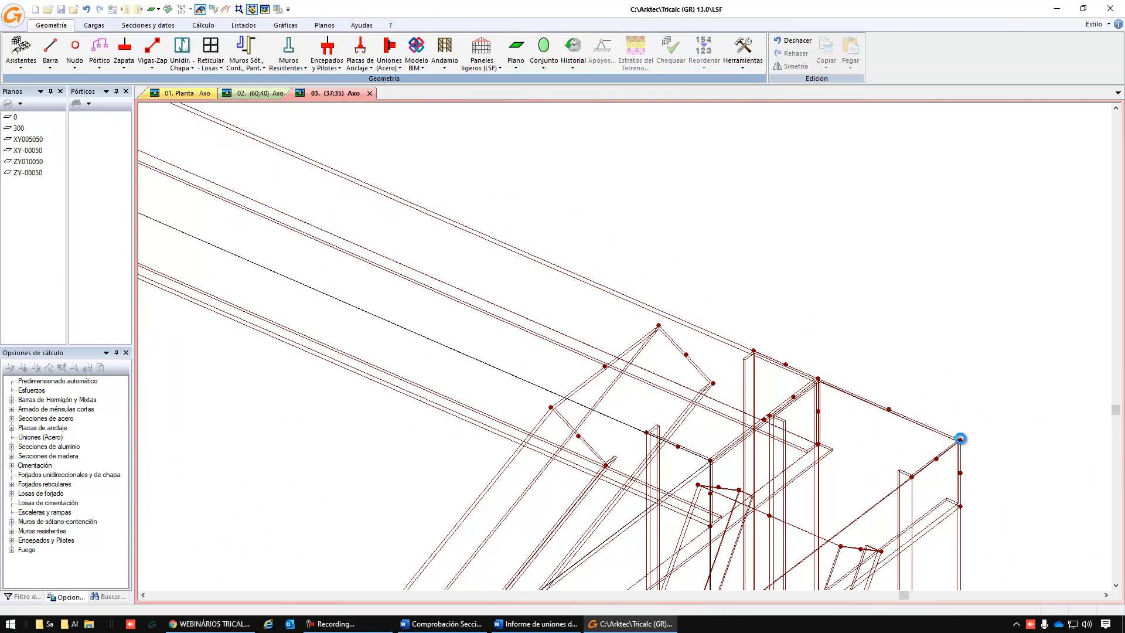
pyautogui.click(959, 437)
# Set the total height to 520 cm by picking the top outer corners of the right end façade, front to rear.
pyautogui.click(303, 185)
pyautogui.click(325, 289)
pyautogui.scroll(-5, 482, 284)
pyautogui.scroll(6, 303, 416)
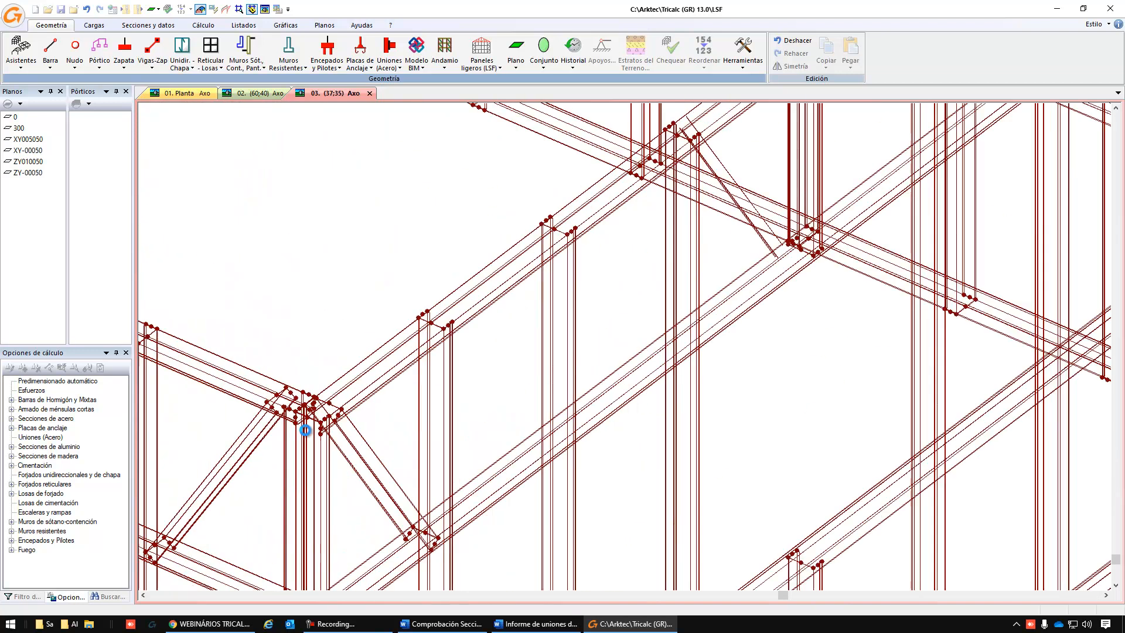
pyautogui.scroll(-6, 355, 387)
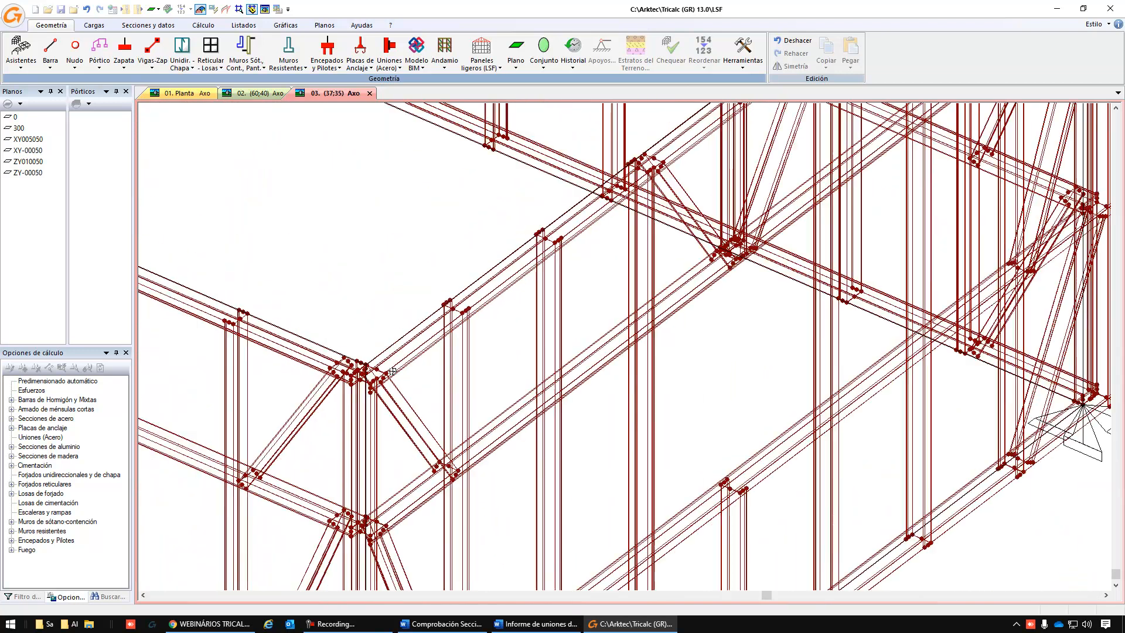
pyautogui.scroll(6, 606, 243)
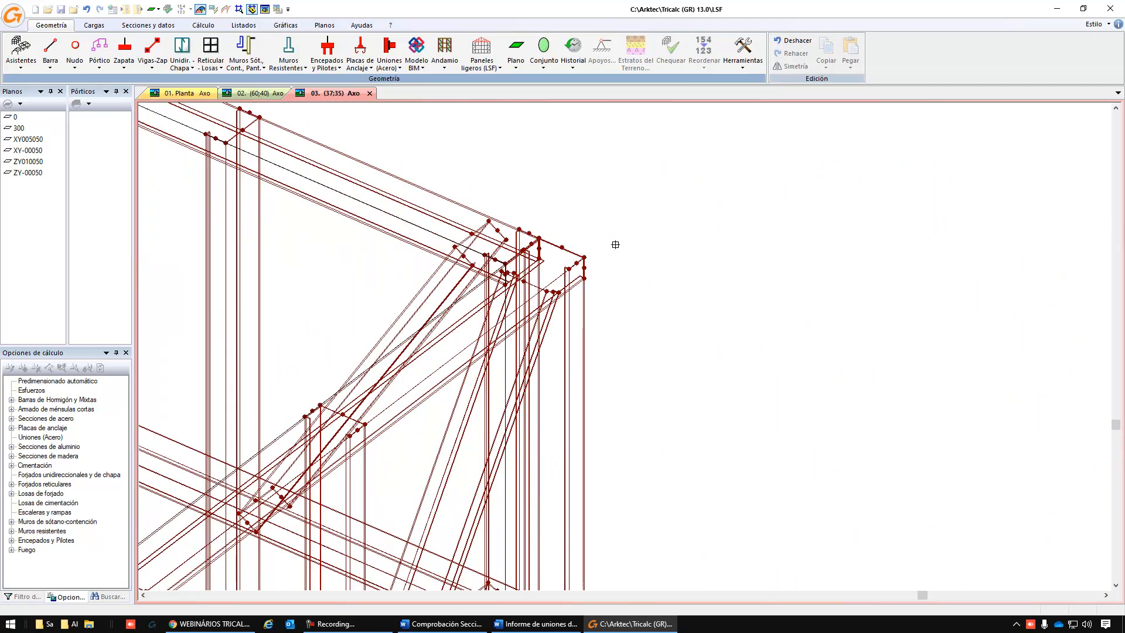
pyautogui.click(584, 255)
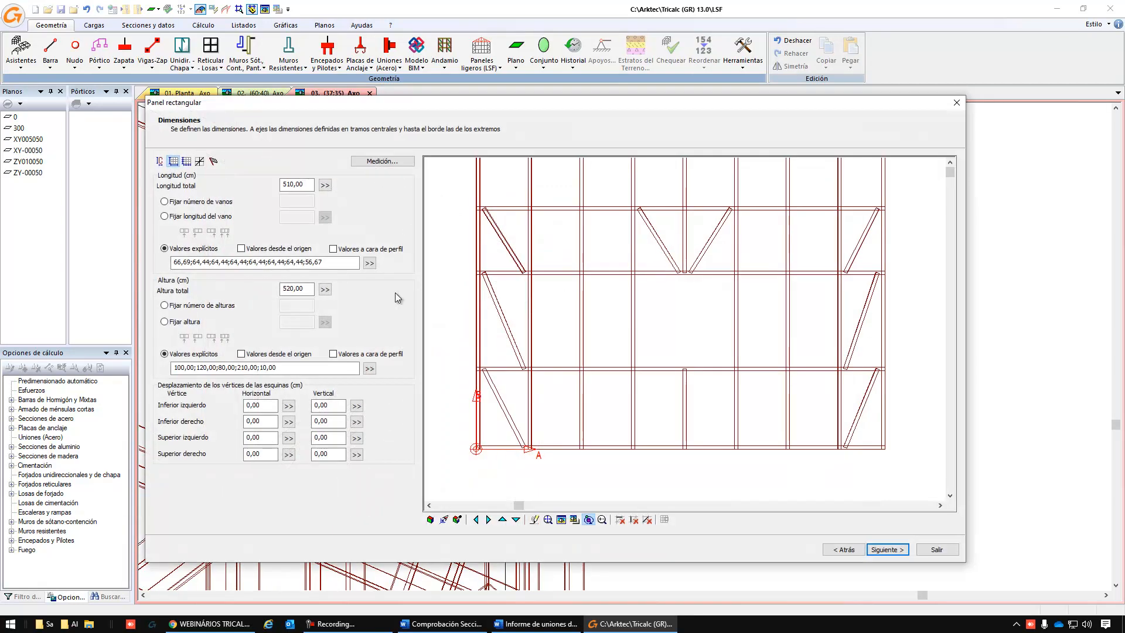
# Divide the panel into 8 bays along its length and 8 divisions along its height.
pyautogui.scroll(-5, 574, 305)
pyautogui.scroll(3, 567, 280)
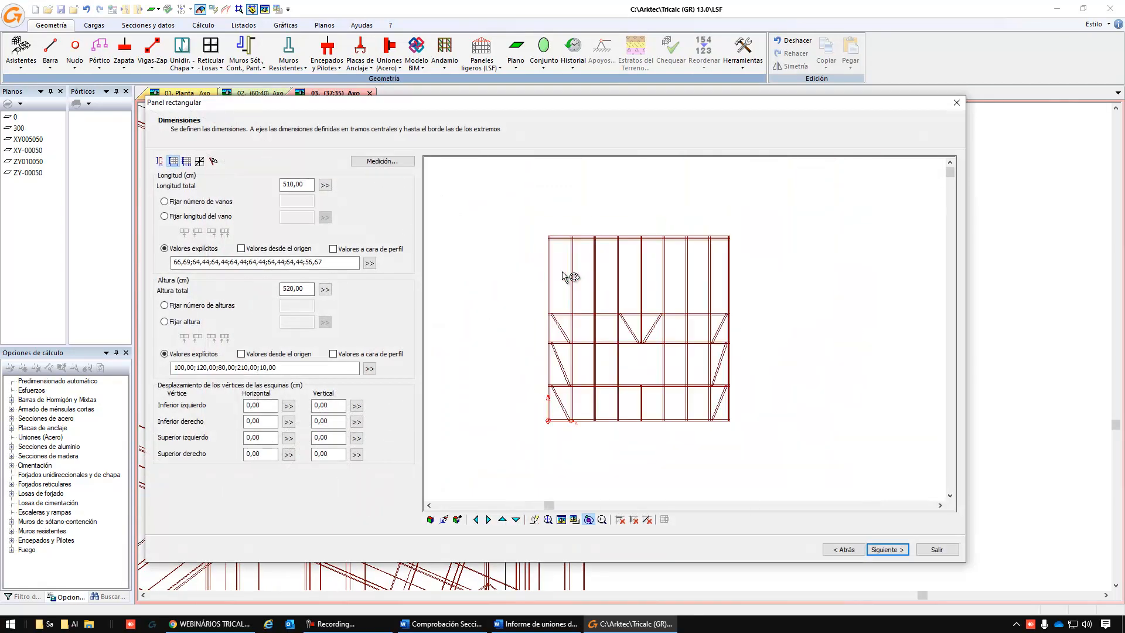
pyautogui.click(221, 202)
pyautogui.click(301, 199)
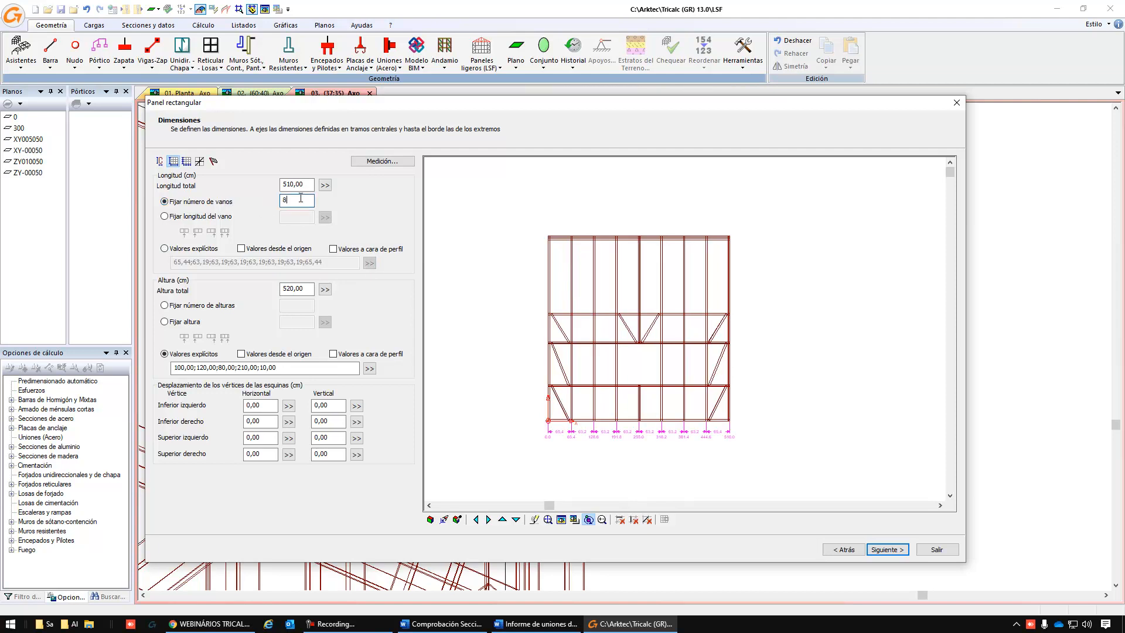
pyautogui.click(197, 305)
pyautogui.click(299, 306)
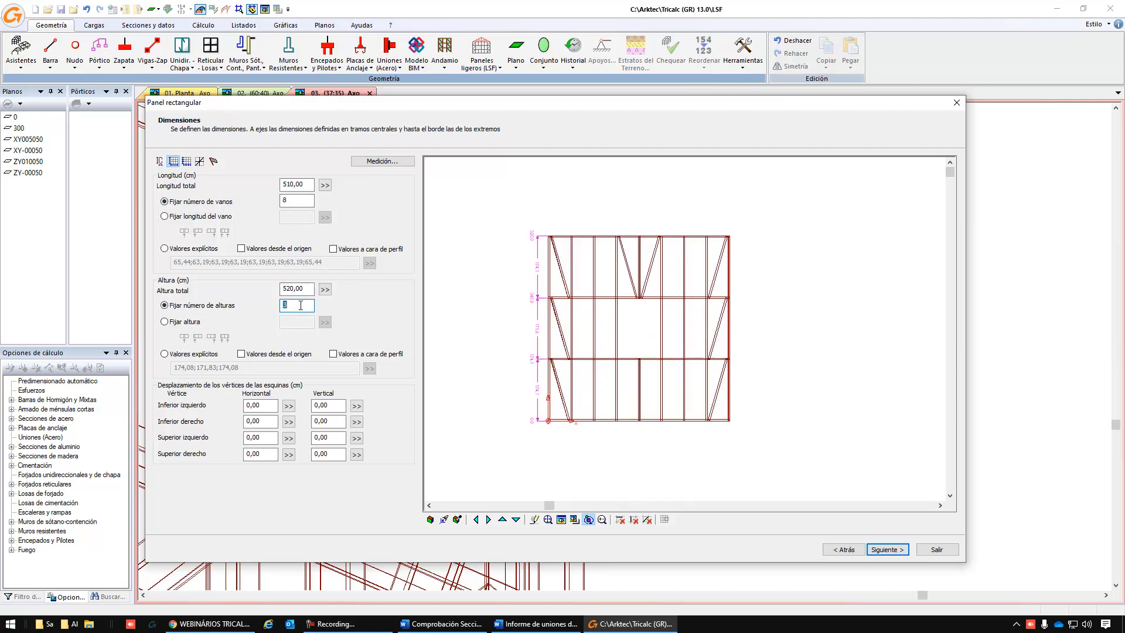
pyautogui.write('8')
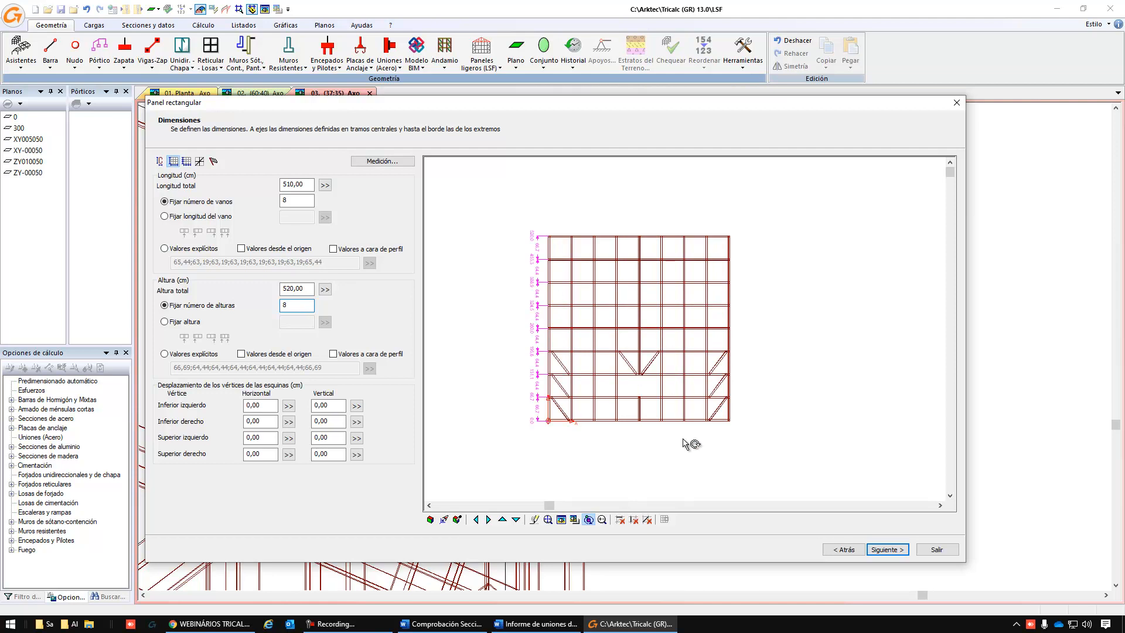
# Delete all the panel's diagonals with a selection window around the whole panel.
pyautogui.click(649, 520)
pyautogui.click(496, 442)
pyautogui.click(823, 294)
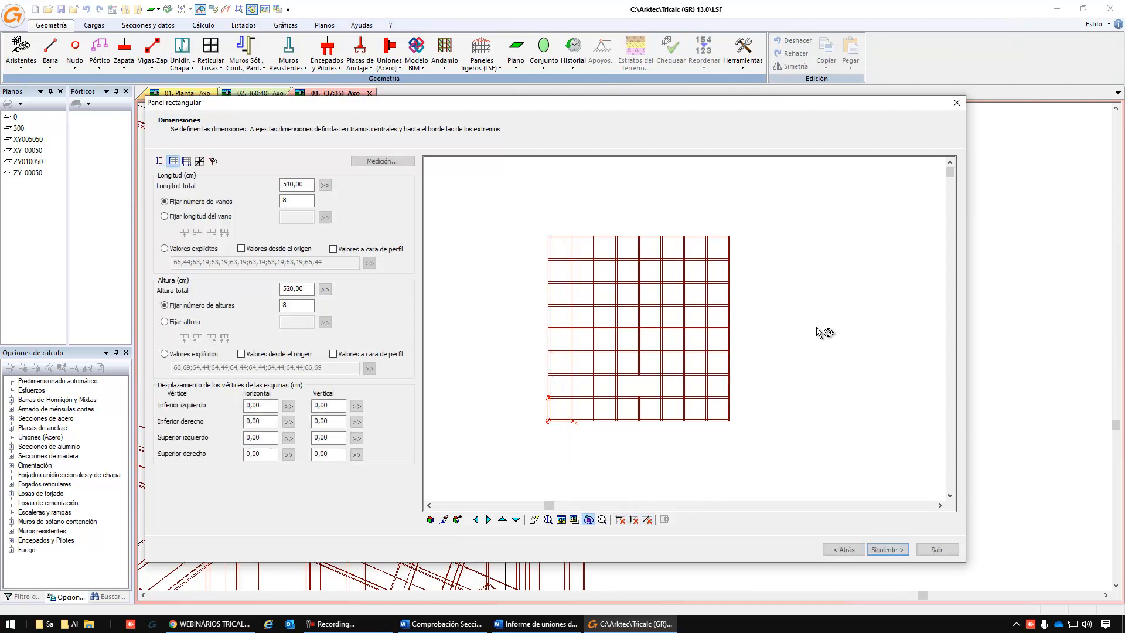
# Place vertical bars in every bay from 0,00 to 510,00 and go on to the panel's additional options.
pyautogui.click(186, 162)
pyautogui.click(200, 162)
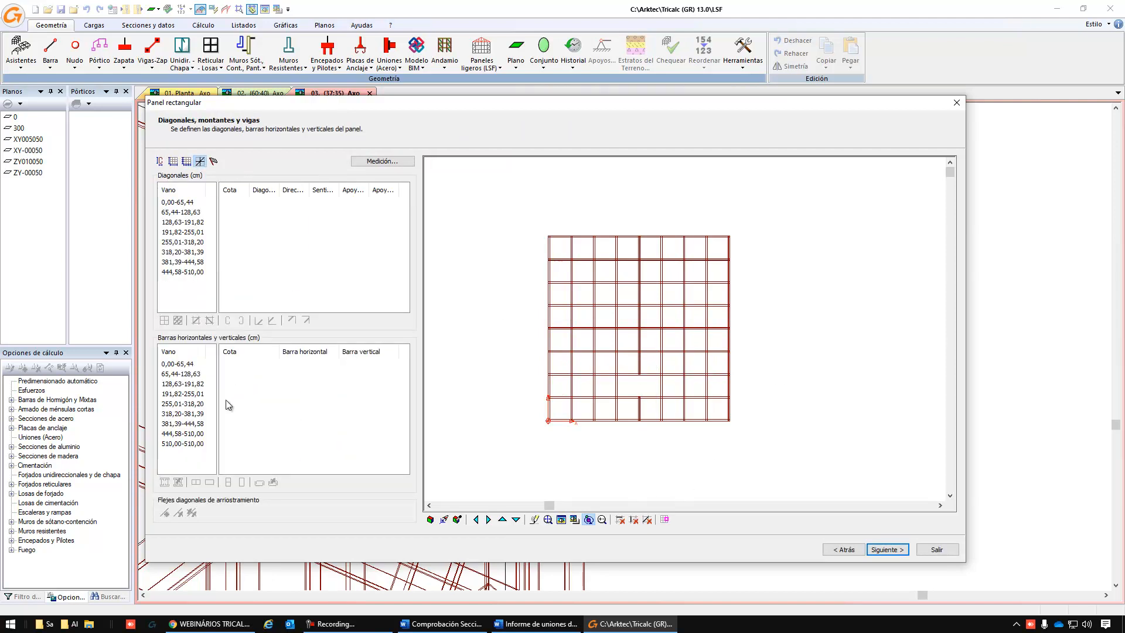
pyautogui.moveTo(190, 365); pyautogui.dragTo(193, 445)
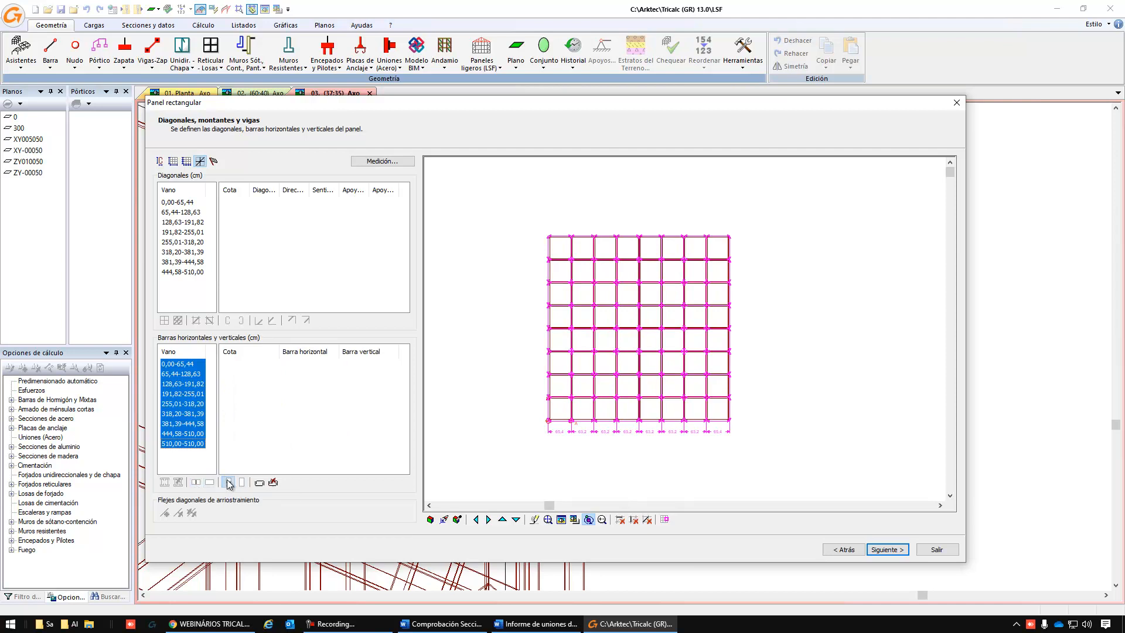
pyautogui.click(899, 554)
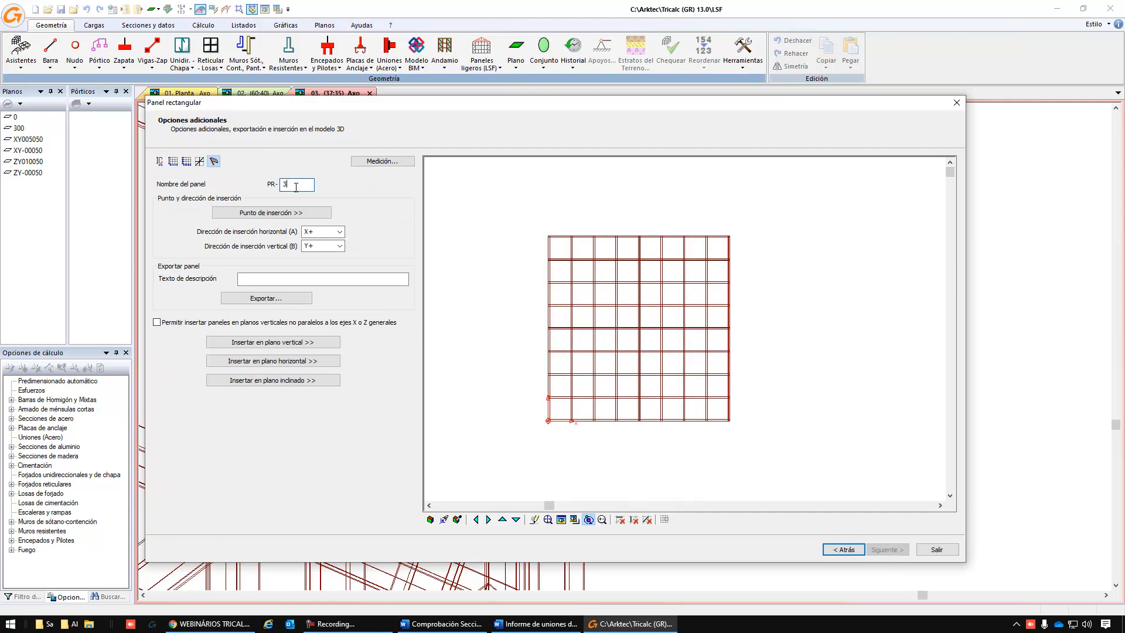
# Name the panel PR-4 and insert it in the horizontal plane over the roof's right half, from the rear façade's middle top node.
pyautogui.write('4')
pyautogui.click(276, 362)
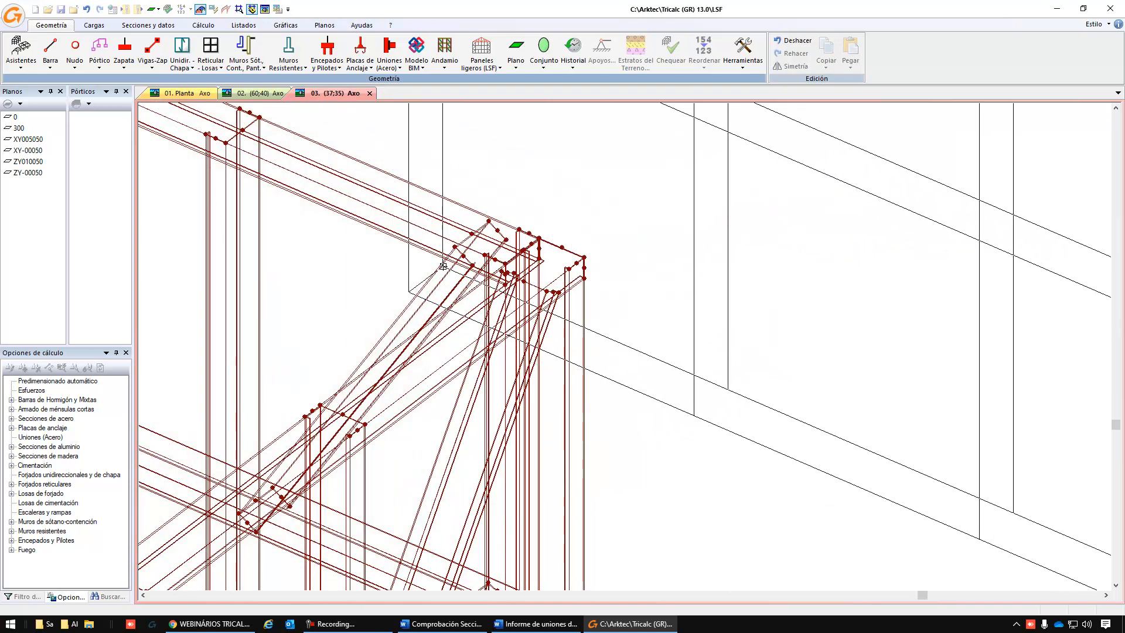
pyautogui.scroll(-5, 445, 263)
pyautogui.scroll(5, 226, 284)
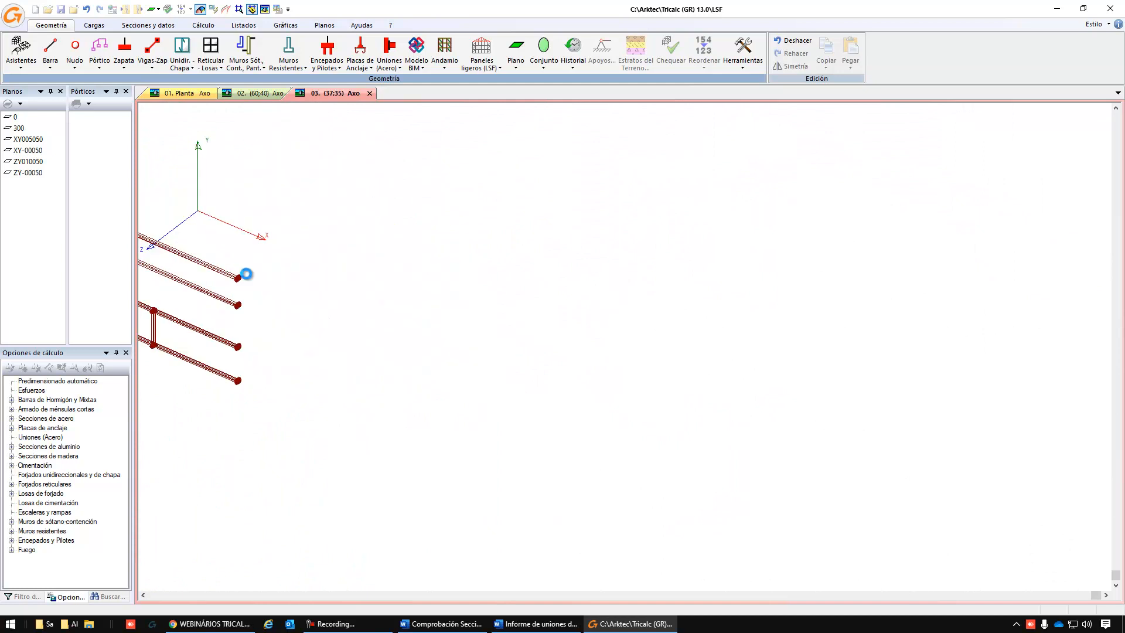
pyautogui.scroll(5, 198, 363)
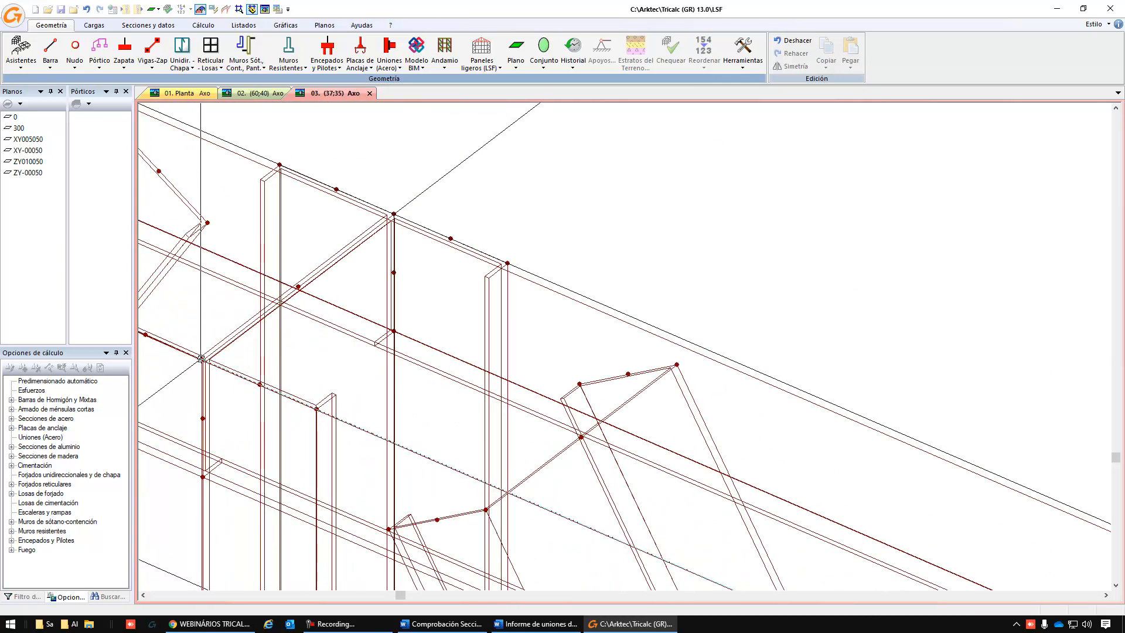
pyautogui.scroll(-3, 200, 362)
pyautogui.scroll(-3, 213, 359)
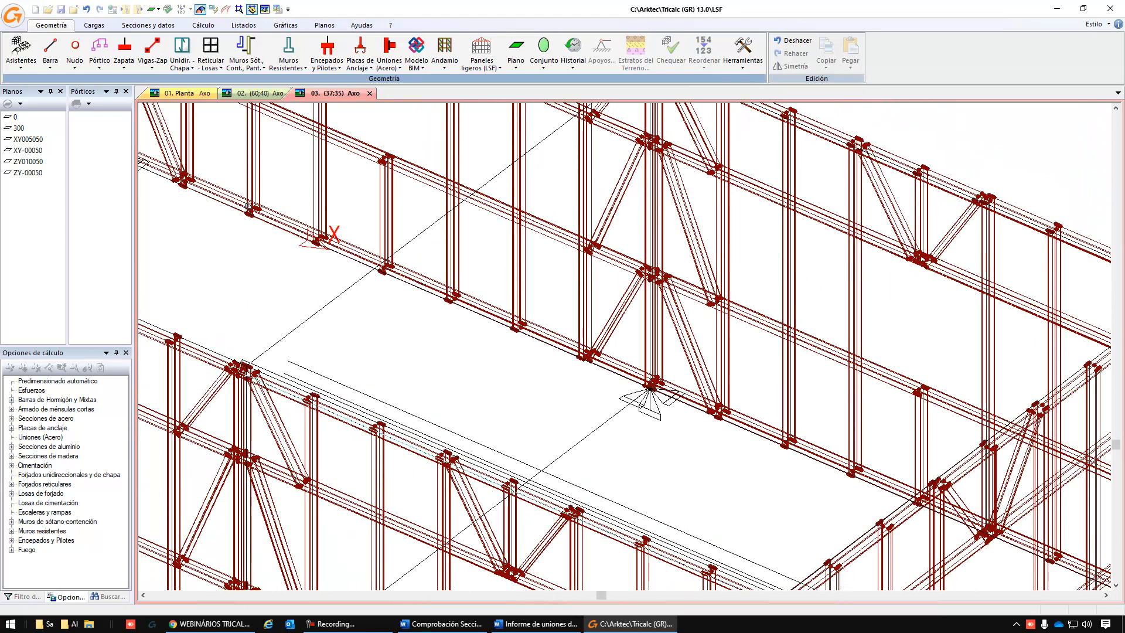
pyautogui.scroll(-5, 539, 143)
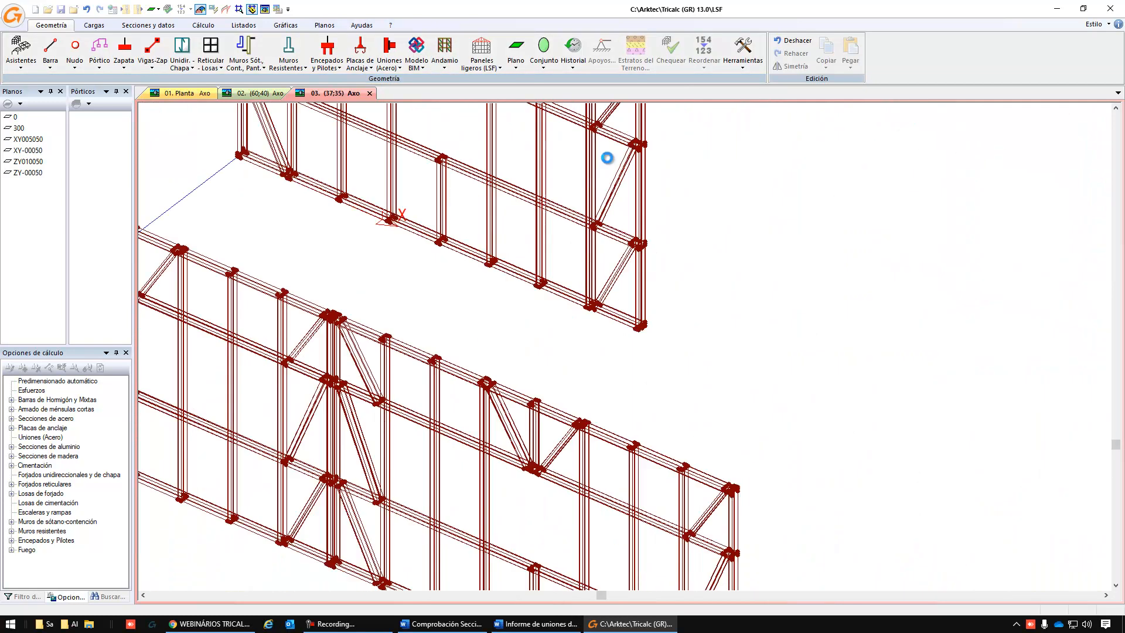
pyautogui.scroll(10, 632, 105)
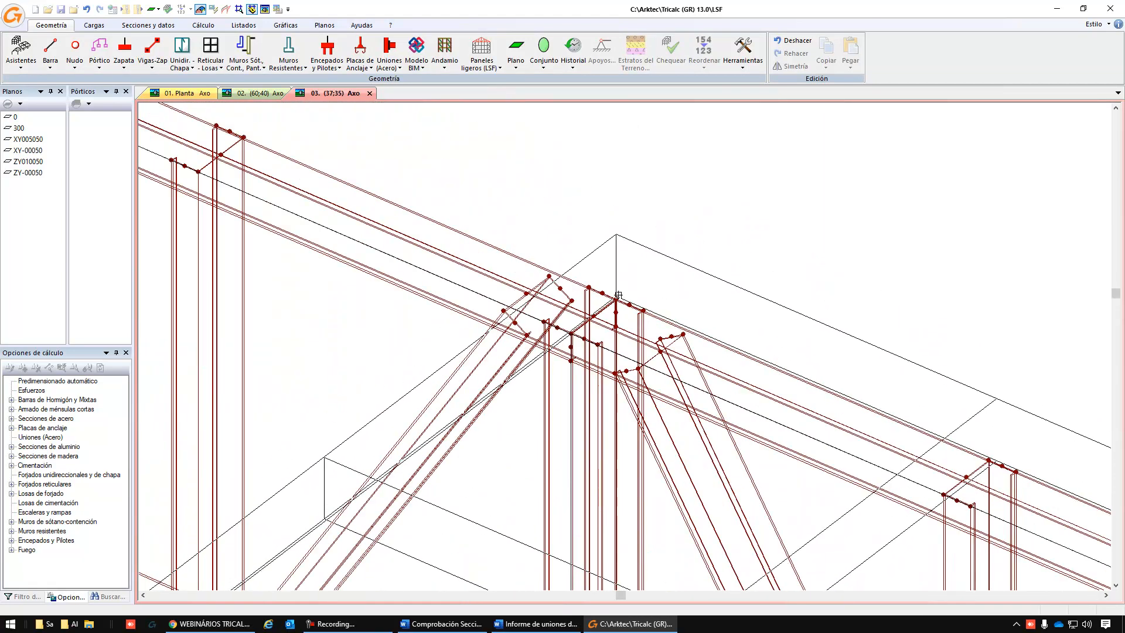
pyautogui.click(616, 298)
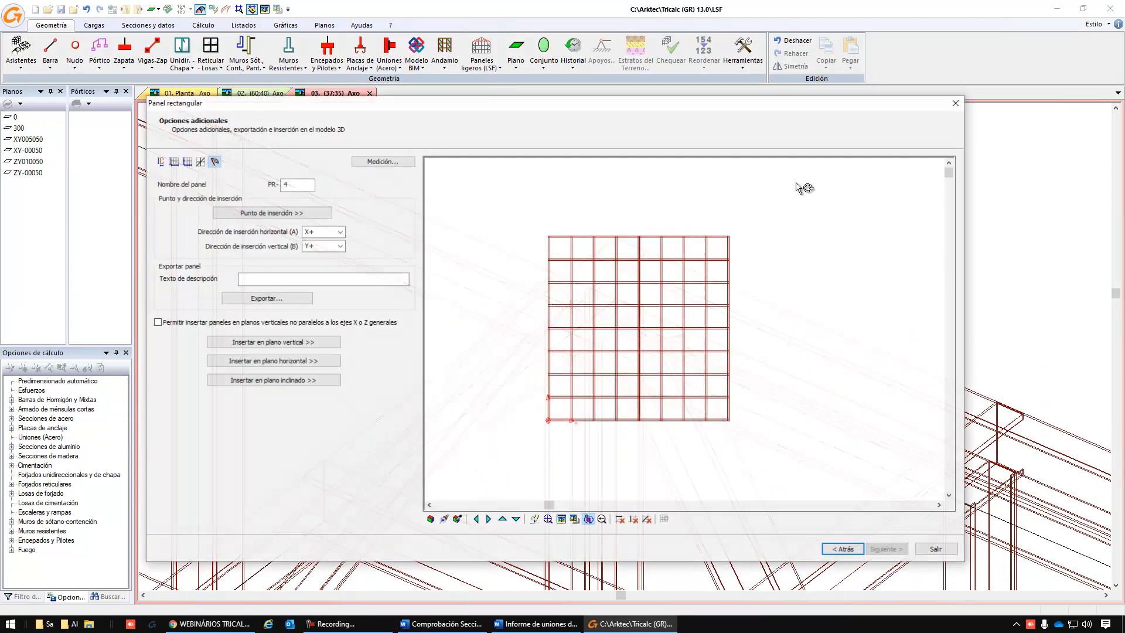
pyautogui.click(938, 549)
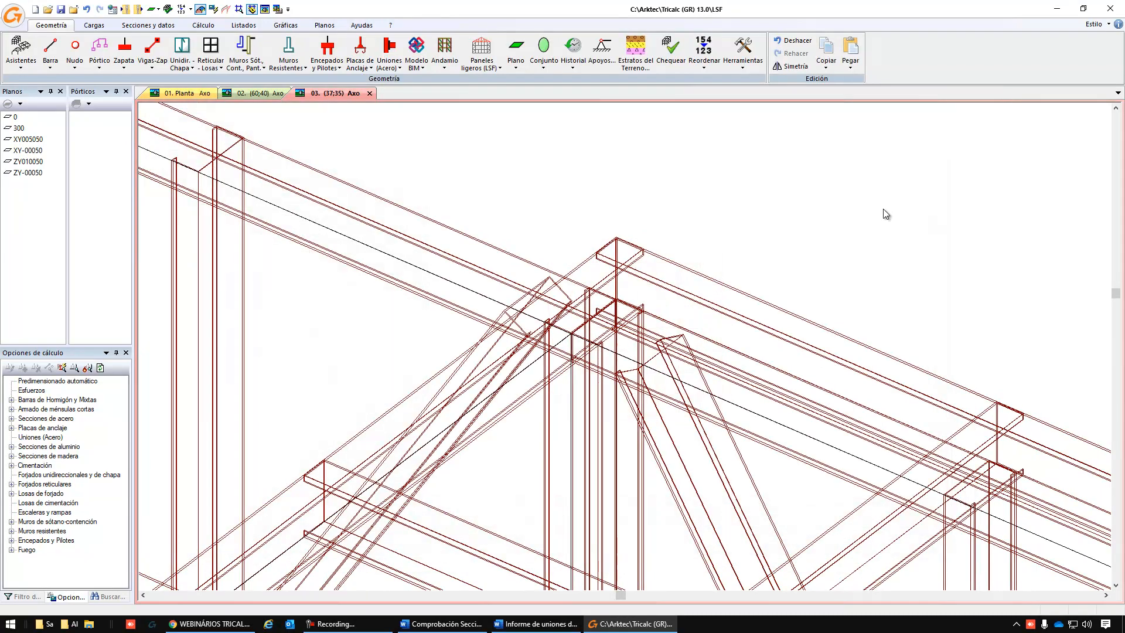
# Insert the gridded panel again horizontally over the roof's left half, from the outer top corner at the front.
pyautogui.scroll(-10, 884, 211)
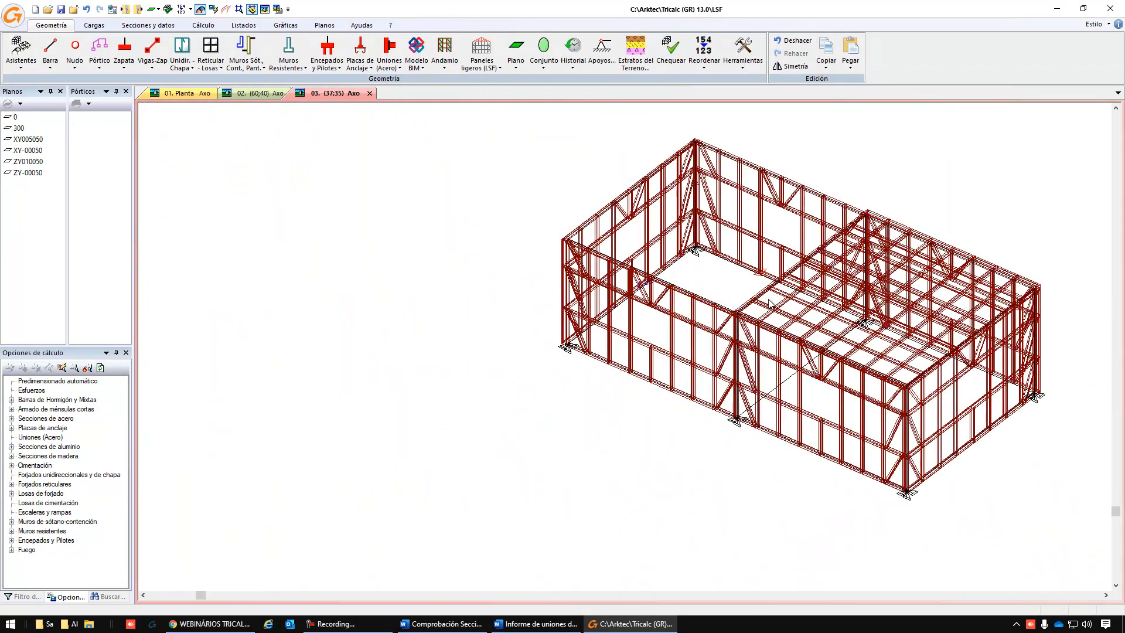
pyautogui.scroll(10, 769, 302)
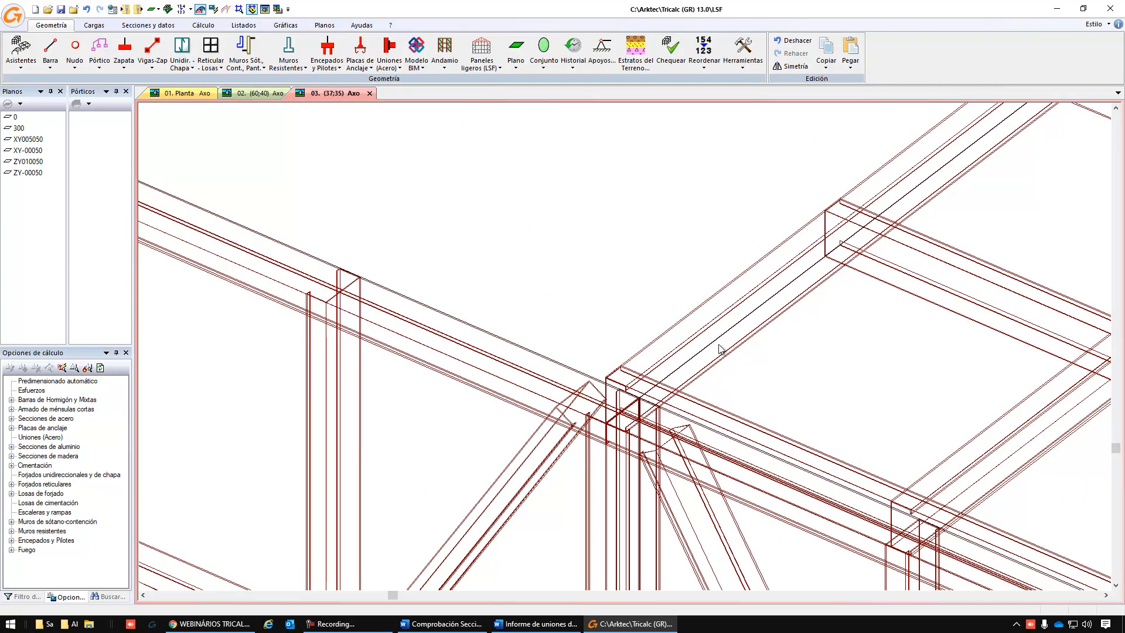
pyautogui.press('Delete')
pyautogui.scroll(3, 606, 437)
pyautogui.press('Escape')
pyautogui.scroll(-5, 535, 455)
pyautogui.scroll(3, 161, 213)
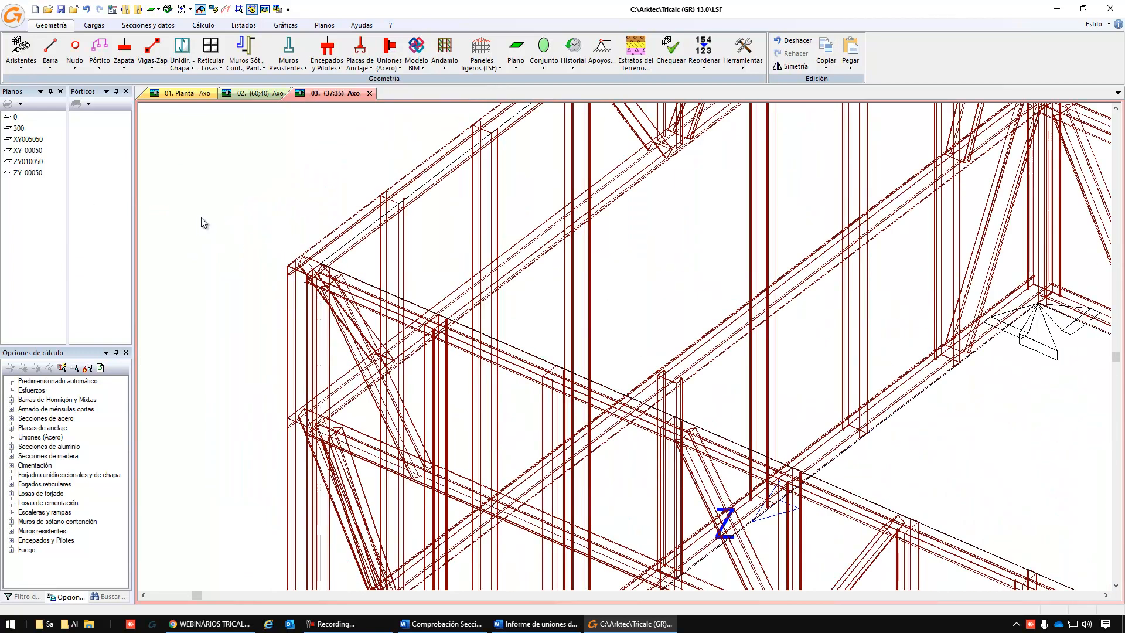
pyautogui.press('Delete')
pyautogui.scroll(3, 268, 259)
pyautogui.scroll(4, 312, 277)
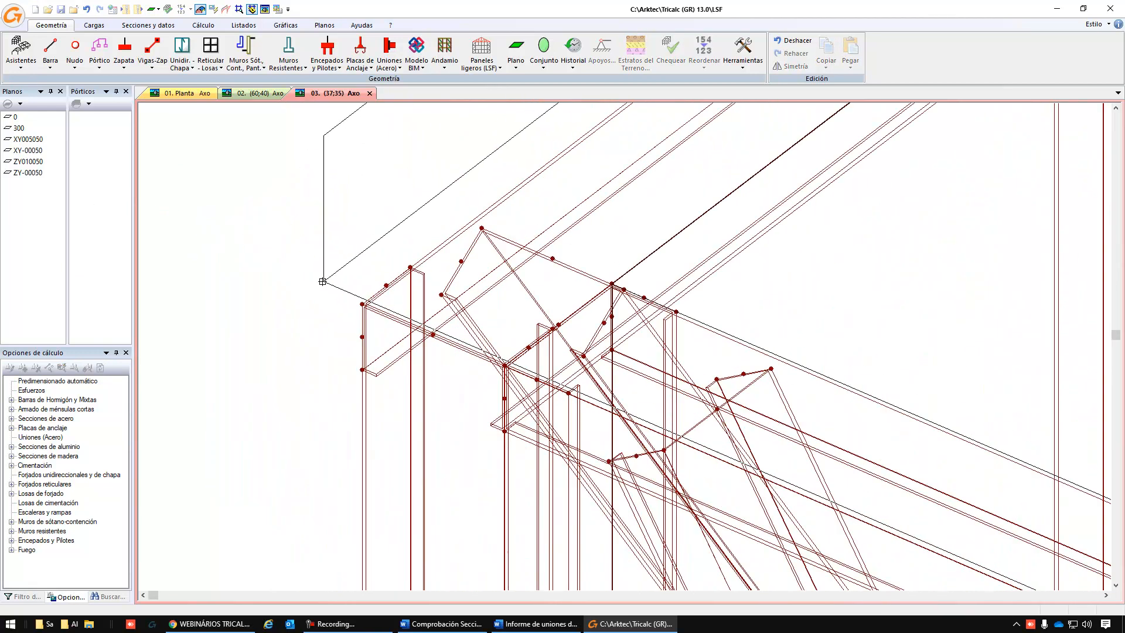
pyautogui.click(360, 304)
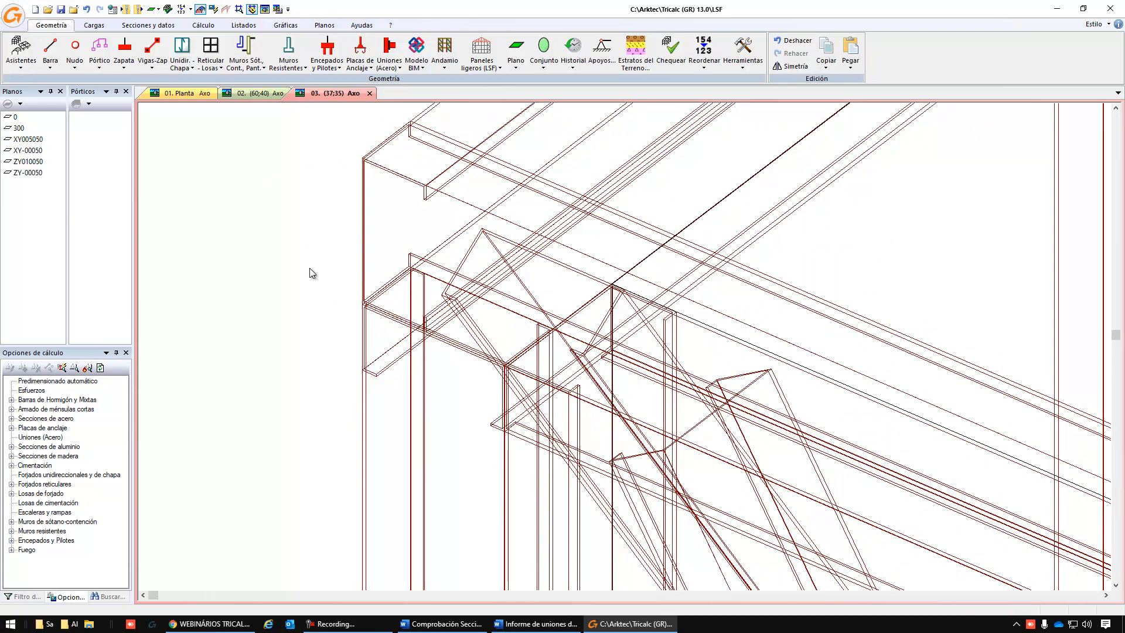
# Create the Tricalc model from the light panels, choosing to delete the whole existing structure (Eliminar todo).
pyautogui.scroll(-6, 312, 276)
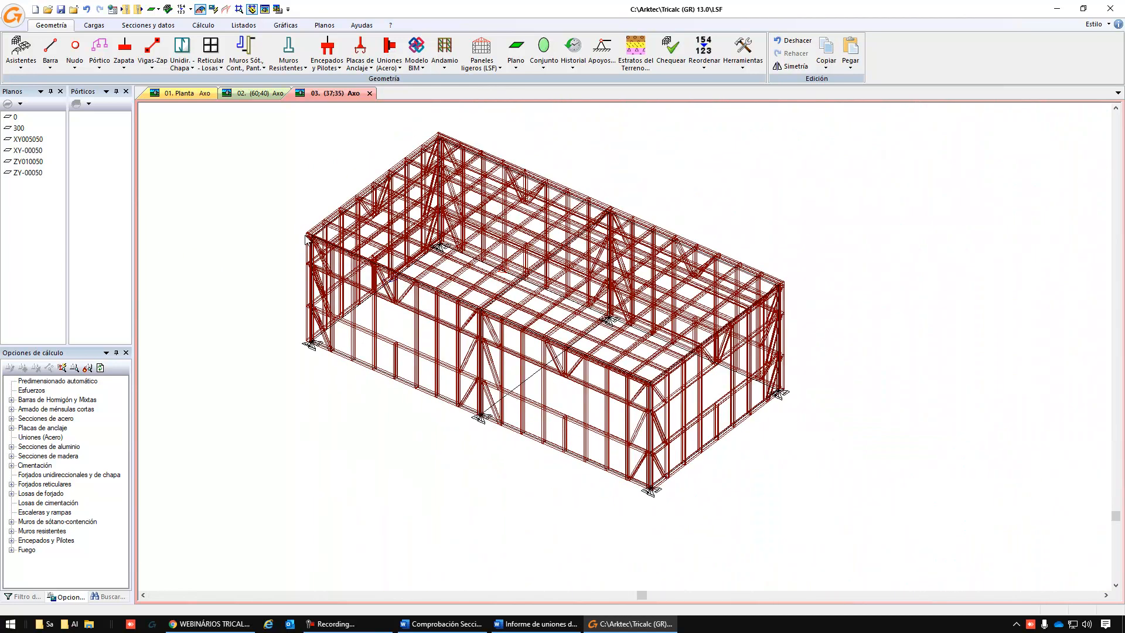
pyautogui.click(481, 60)
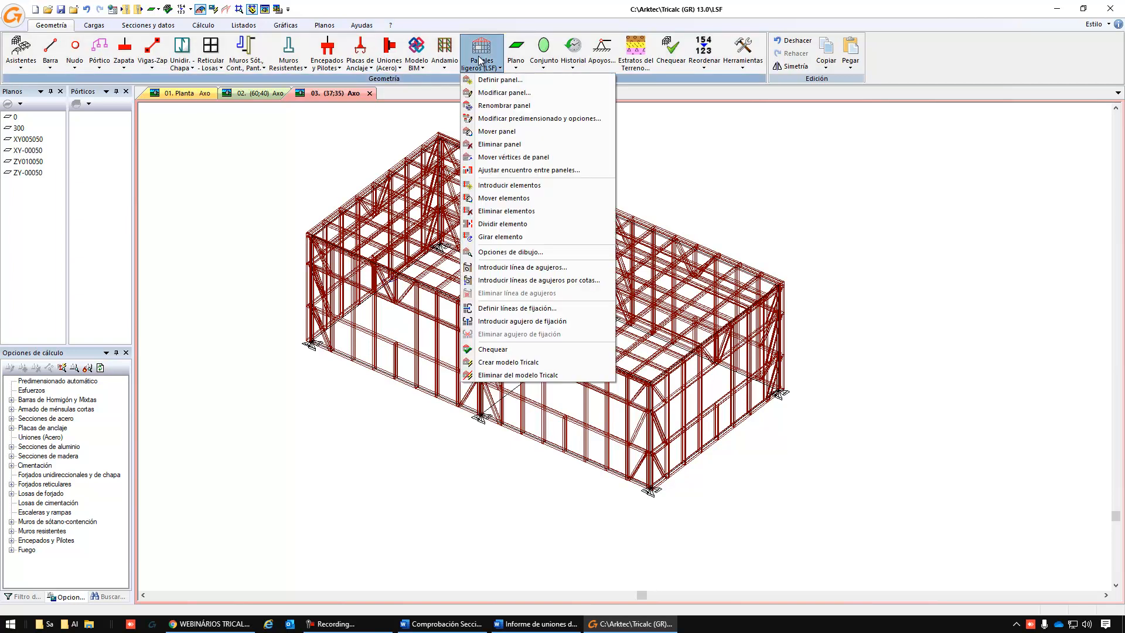
pyautogui.click(521, 363)
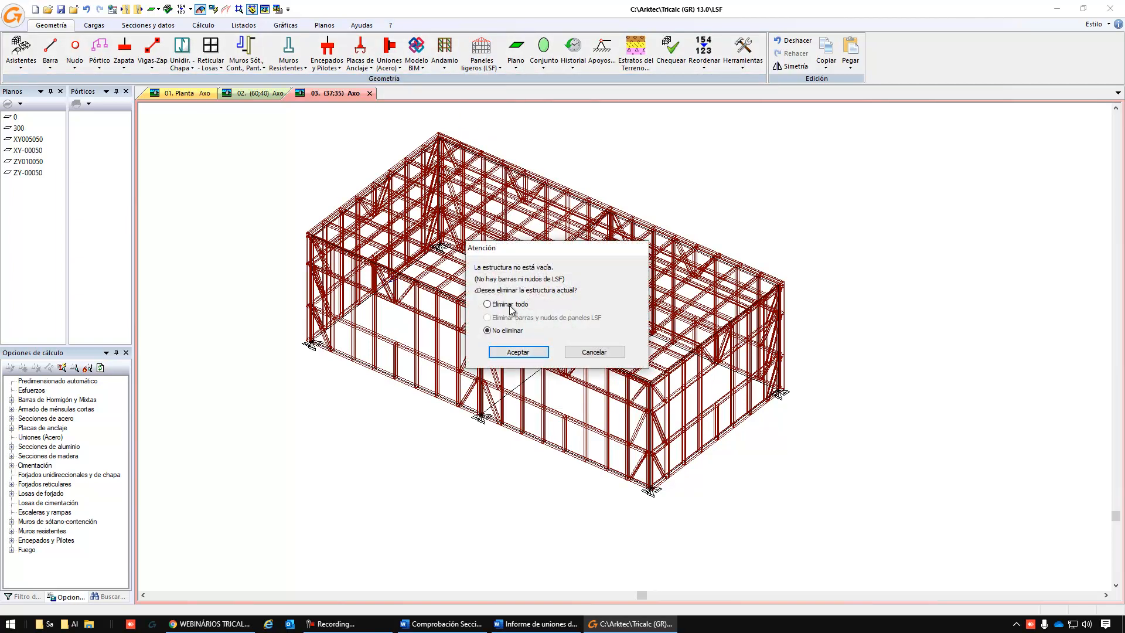
pyautogui.click(511, 351)
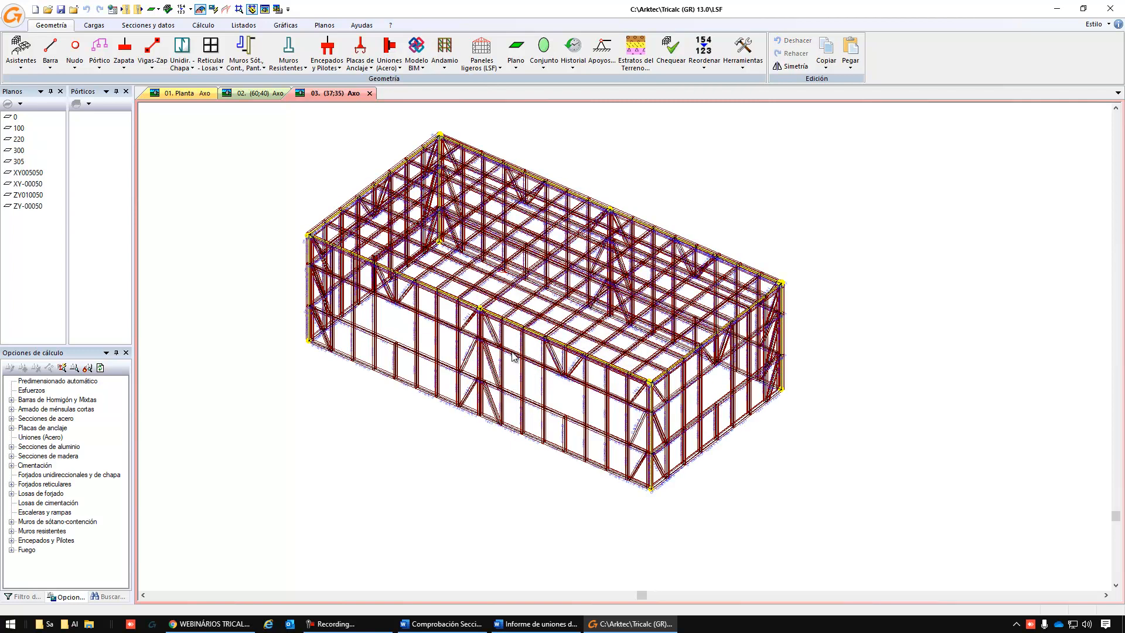
# Hide the light panels (LSF) with the display filter, leaving the bars with their section labels in view.
pyautogui.click(30, 598)
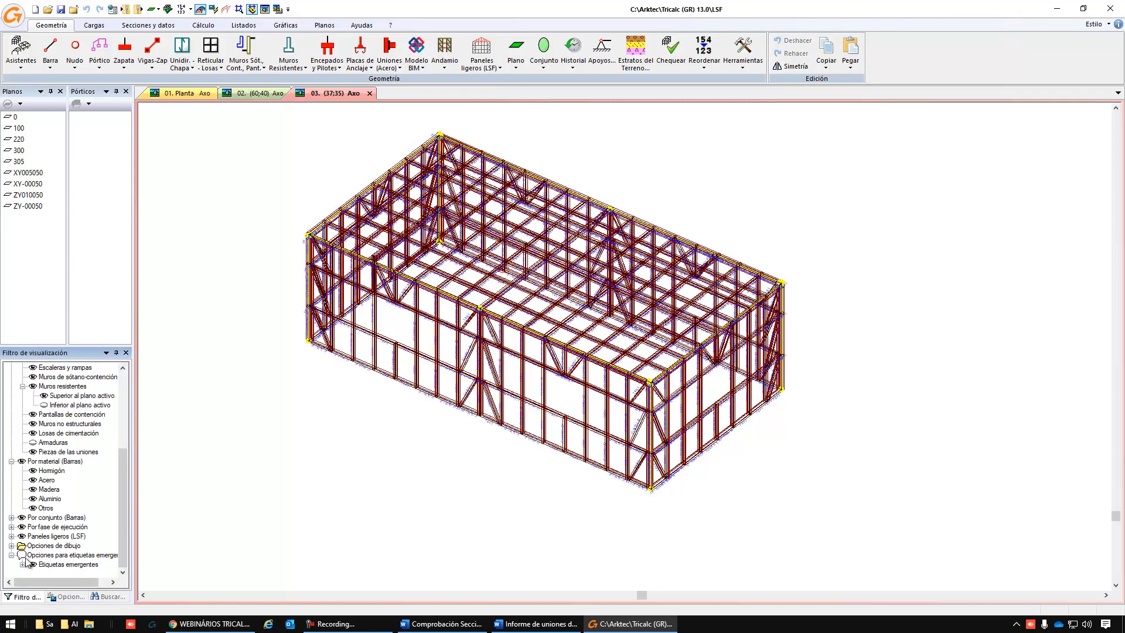
pyautogui.click(22, 536)
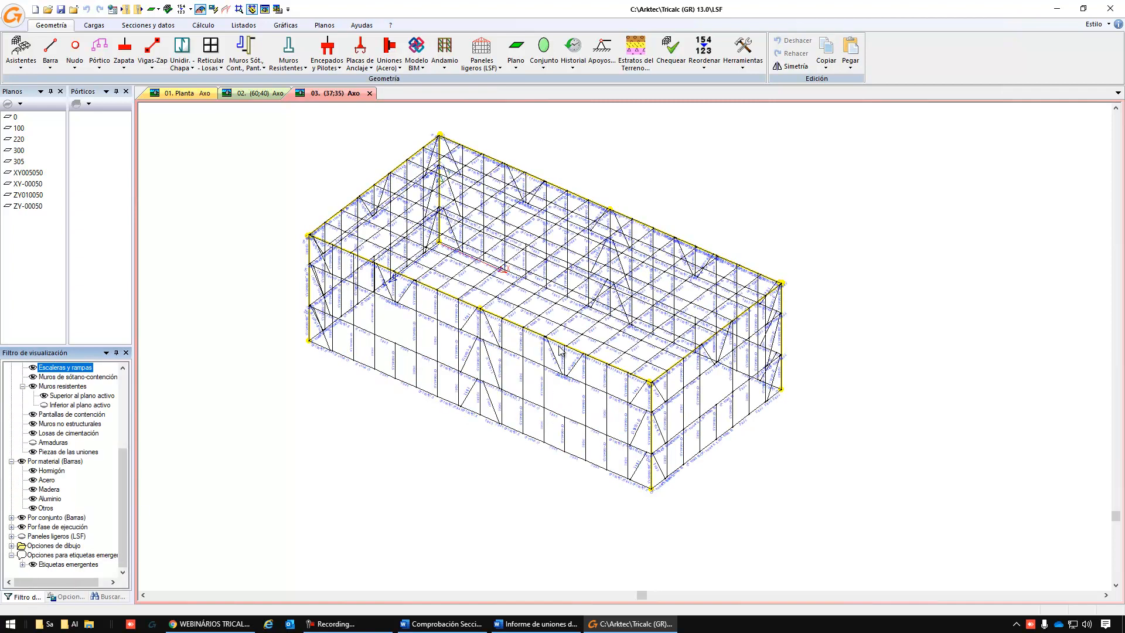
pyautogui.scroll(5, 559, 366)
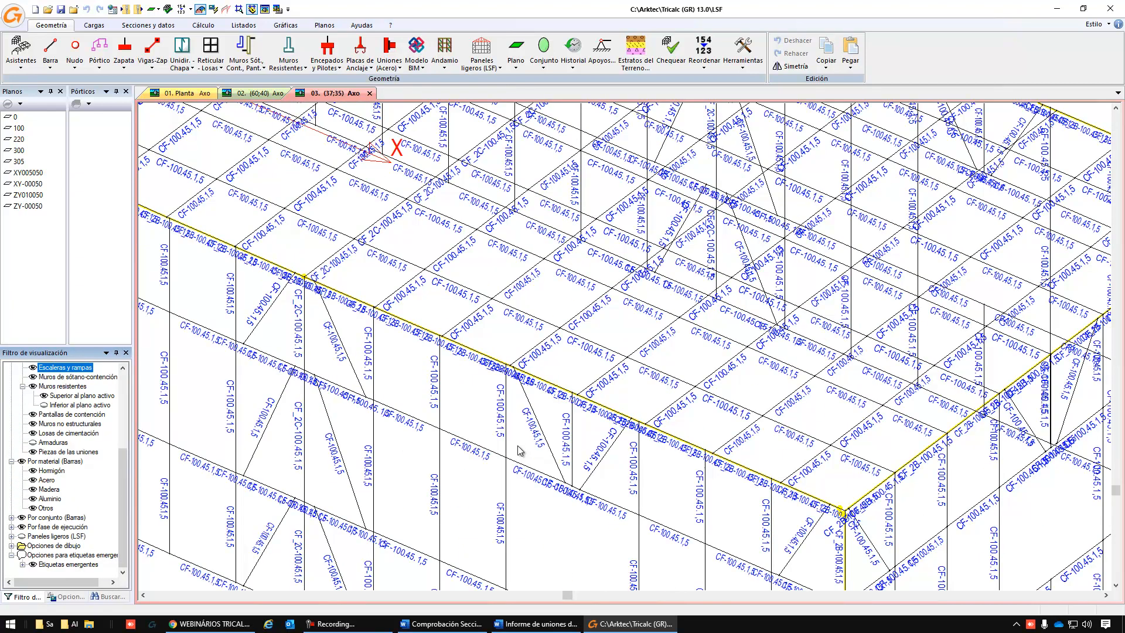
pyautogui.scroll(2, 554, 339)
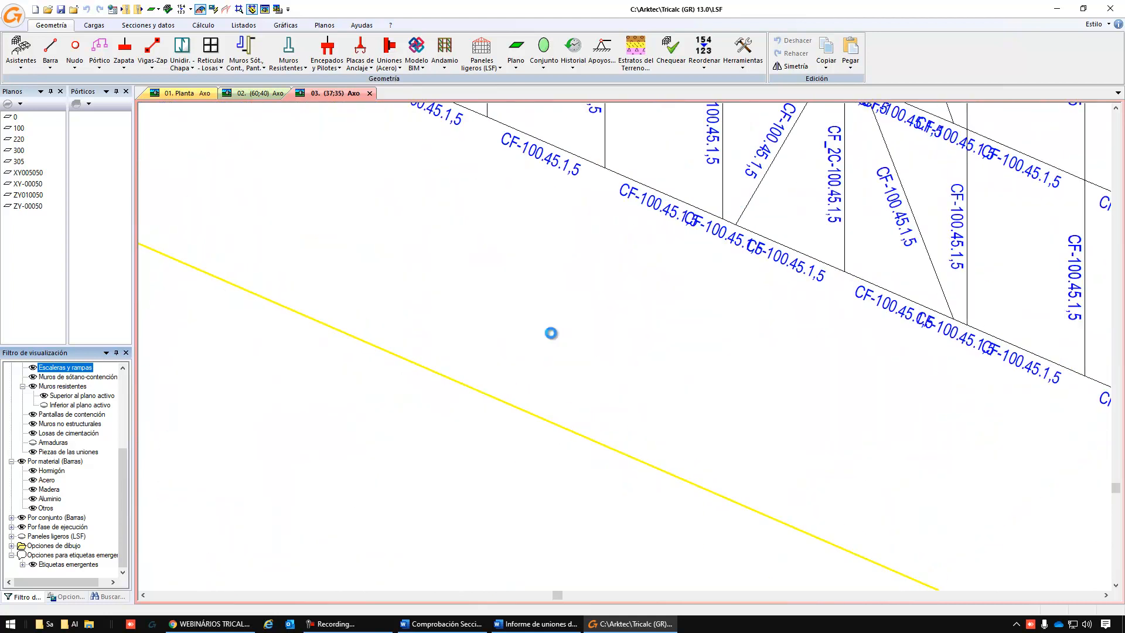
pyautogui.scroll(2, 518, 361)
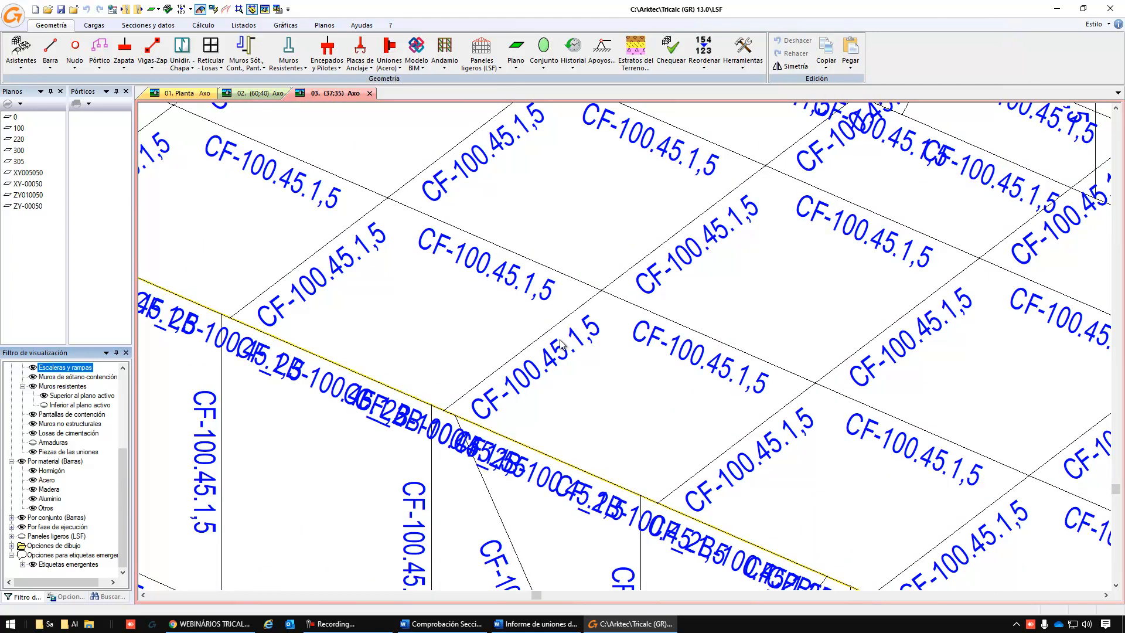
# Reduce the text height (Altura de textos) in the graphics scale settings.
pyautogui.hotkey('ctrl', 'e')
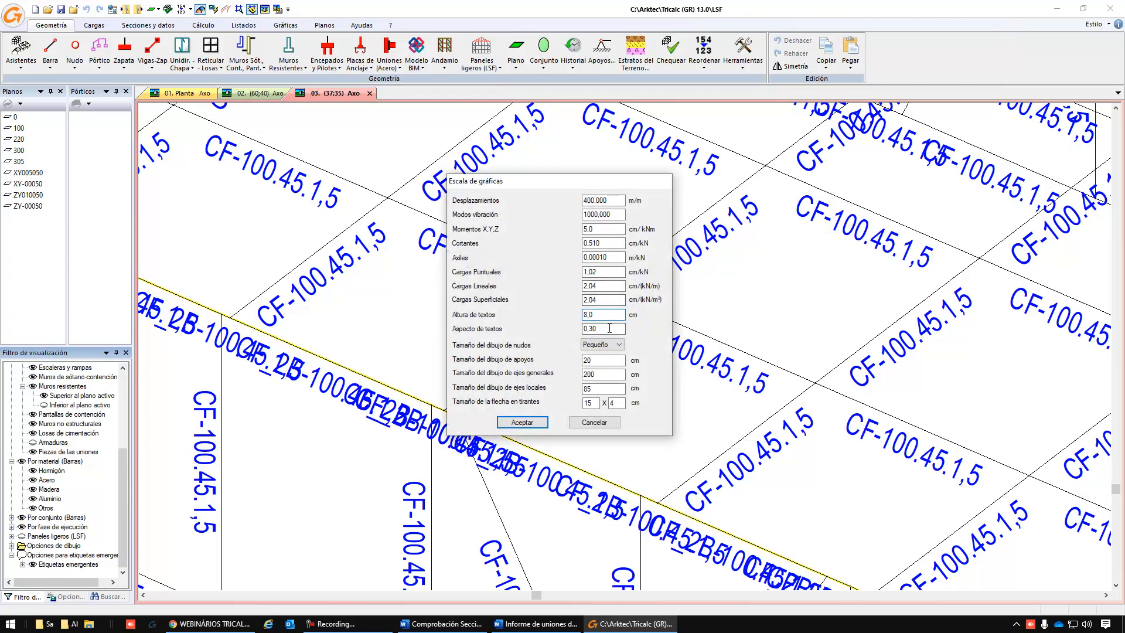
pyautogui.moveTo(609, 318); pyautogui.dragTo(507, 330)
pyautogui.press('Return')
# Examine the section labels and profile shapes of the bars along the front roof edge, and hide both.
pyautogui.scroll(5, 538, 450)
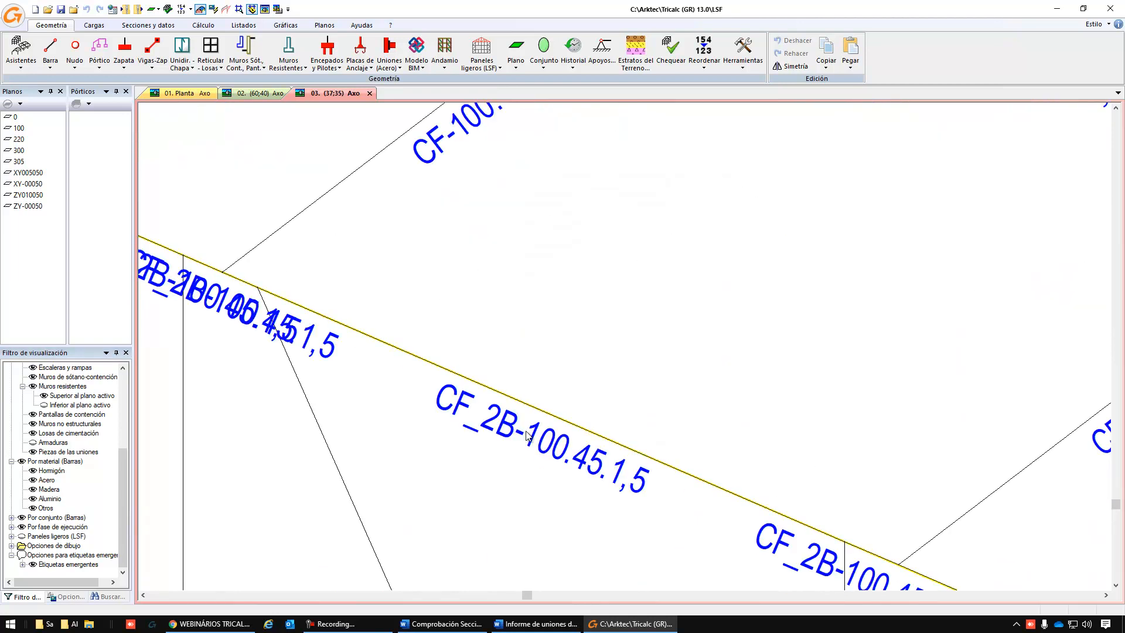
pyautogui.scroll(-3, 550, 432)
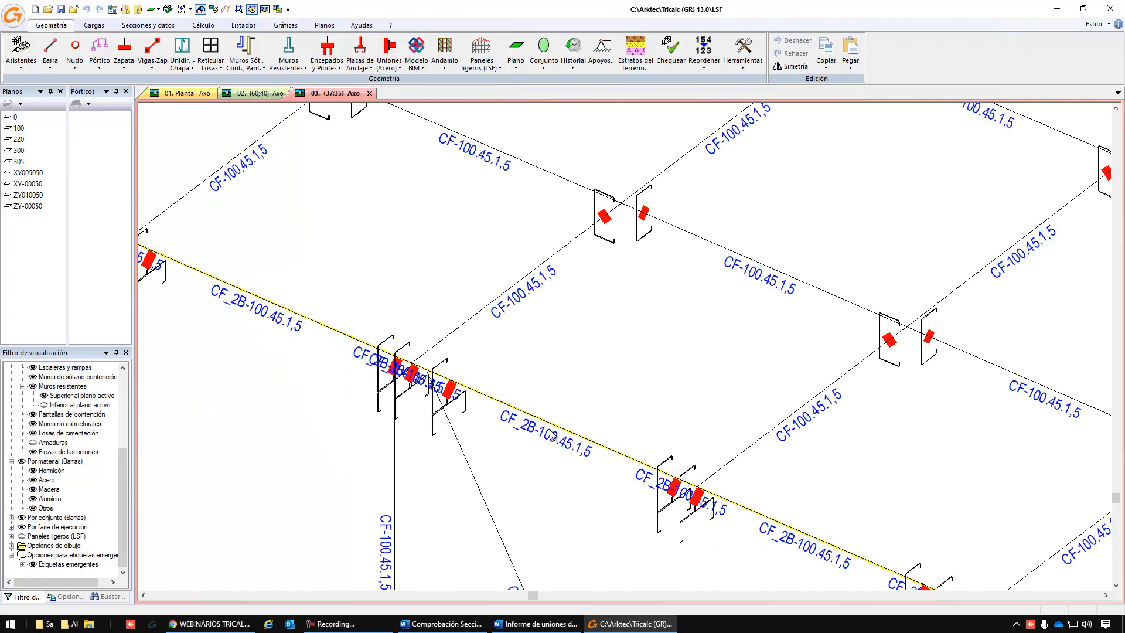
pyautogui.scroll(3, 475, 439)
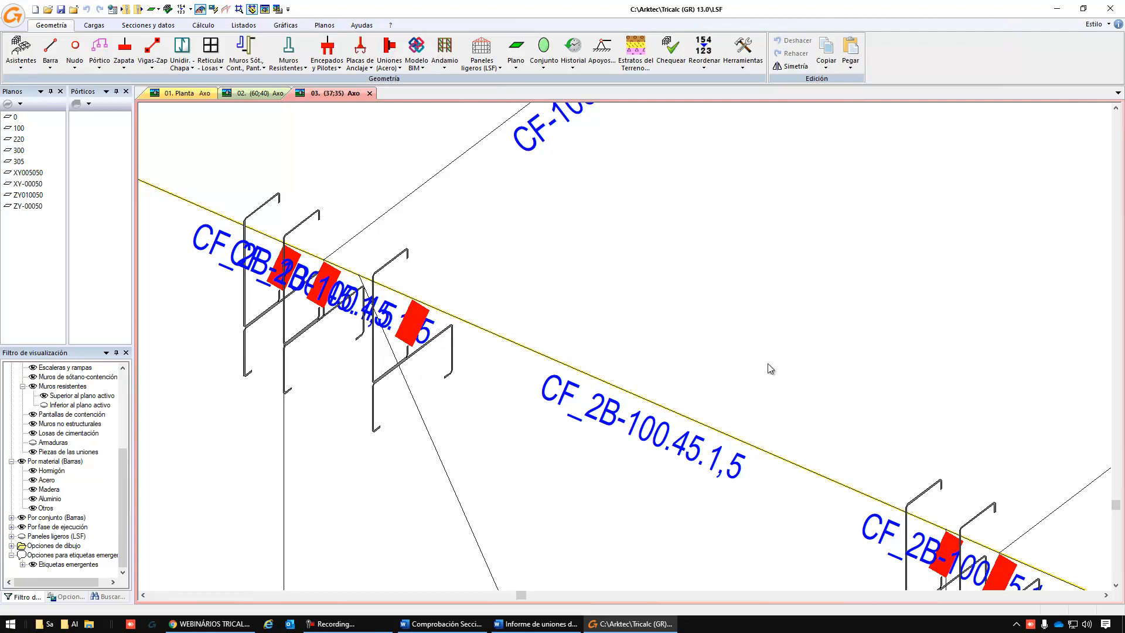
pyautogui.scroll(-3, 796, 367)
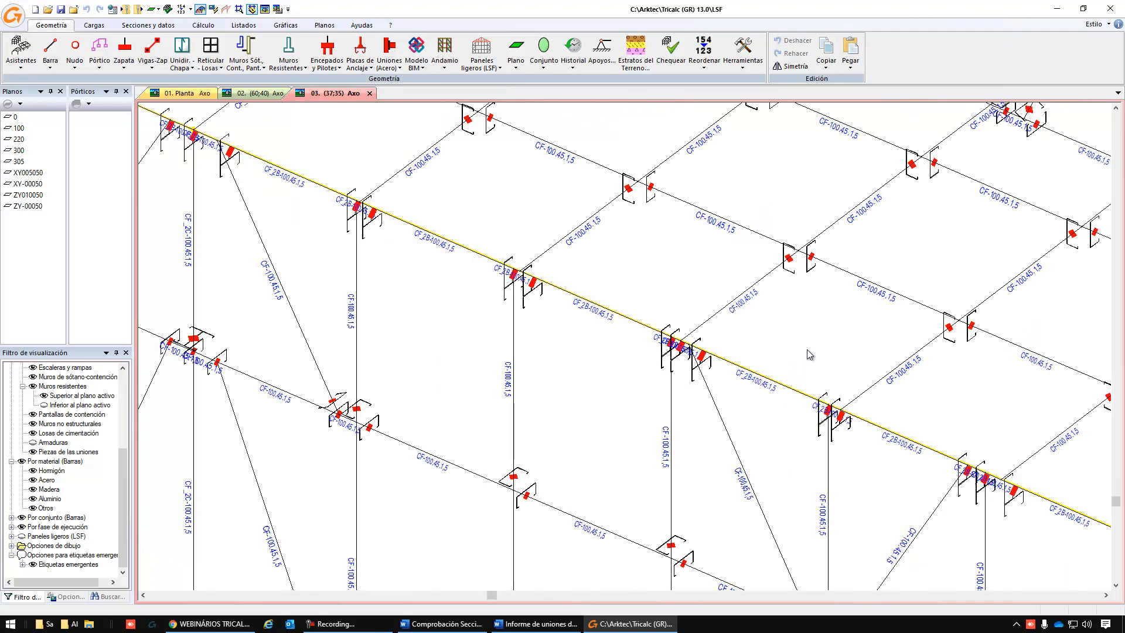
pyautogui.moveTo(807, 349); pyautogui.dragTo(807, 350, button='middle')
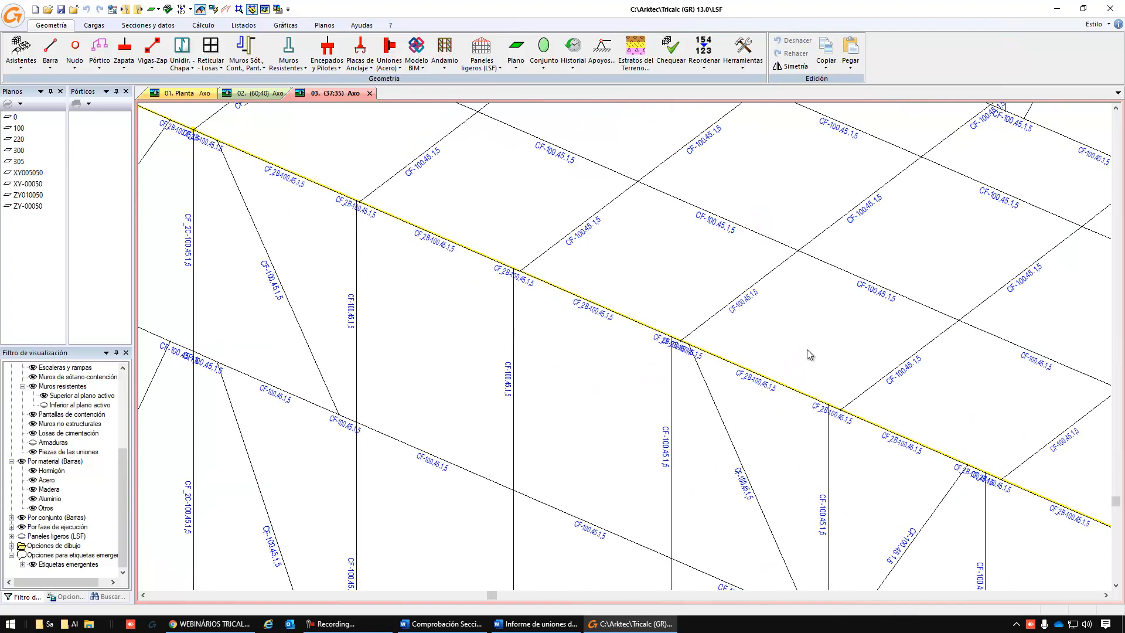
pyautogui.scroll(-10, 807, 350)
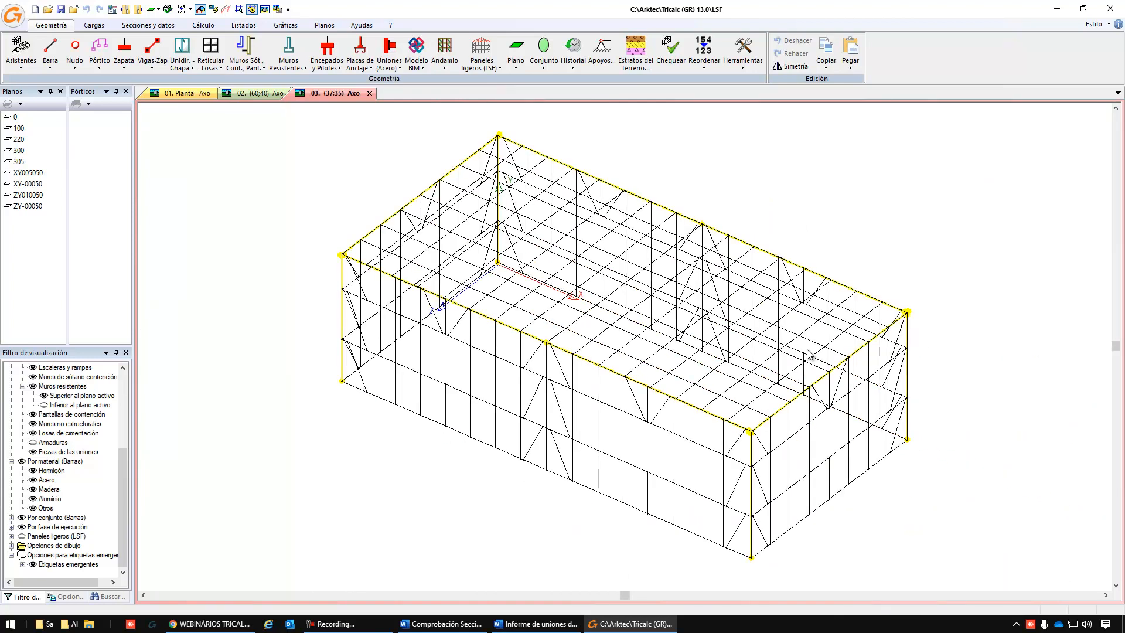
# Assign fixed supports (EMPOTRADO XYZ) to all base nodes with a selection window, from a nearly frontal view of the structure.
pyautogui.moveTo(522, 410); pyautogui.dragTo(537, 390, button='middle')
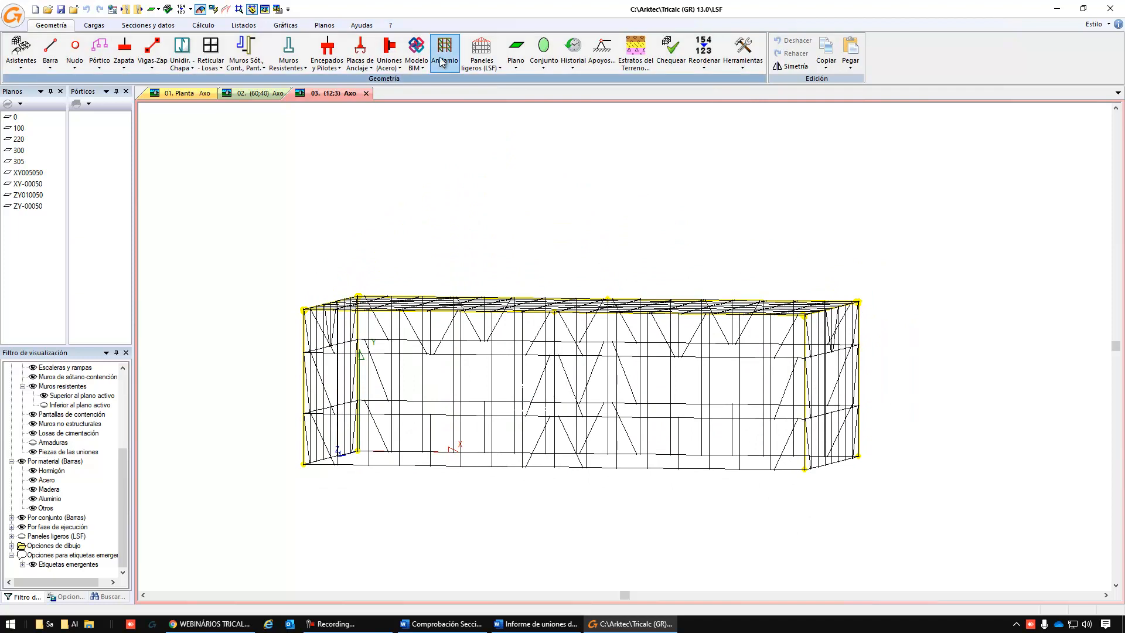
pyautogui.click(602, 48)
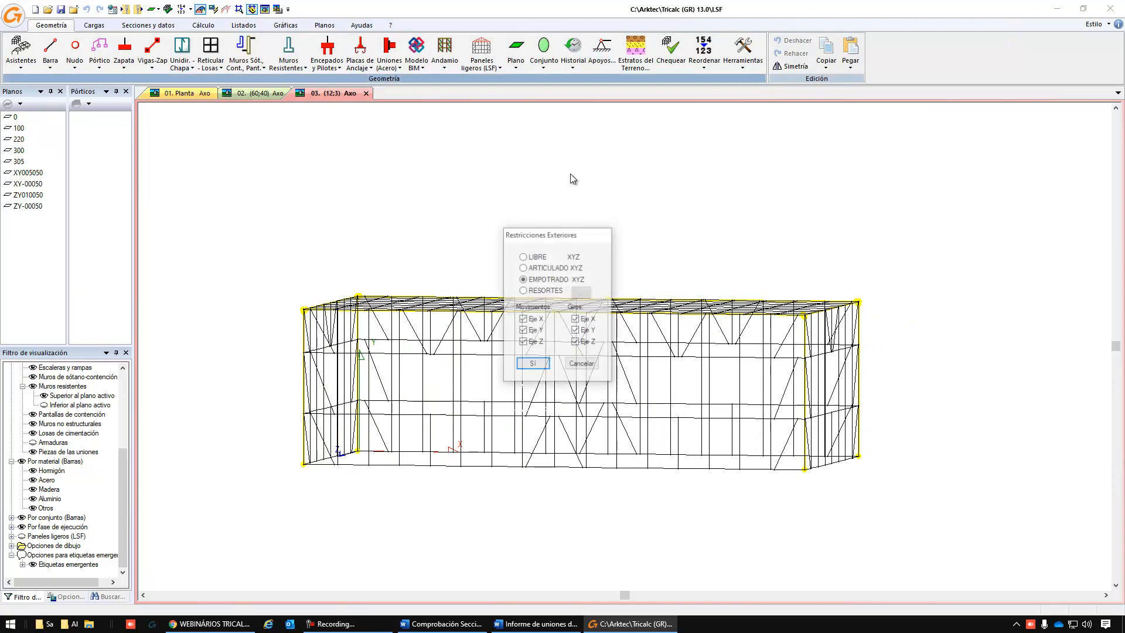
pyautogui.click(532, 364)
pyautogui.moveTo(281, 434); pyautogui.dragTo(937, 518)
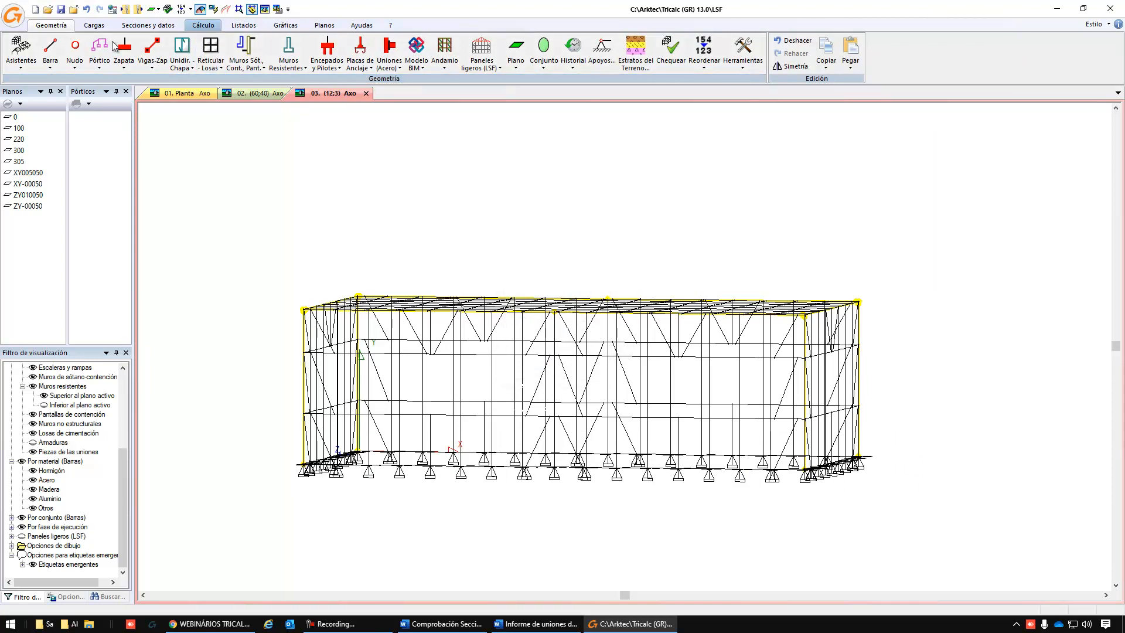
# Try to run the automatic calculation of the structure.
pyautogui.click(24, 55)
pyautogui.press('Return')
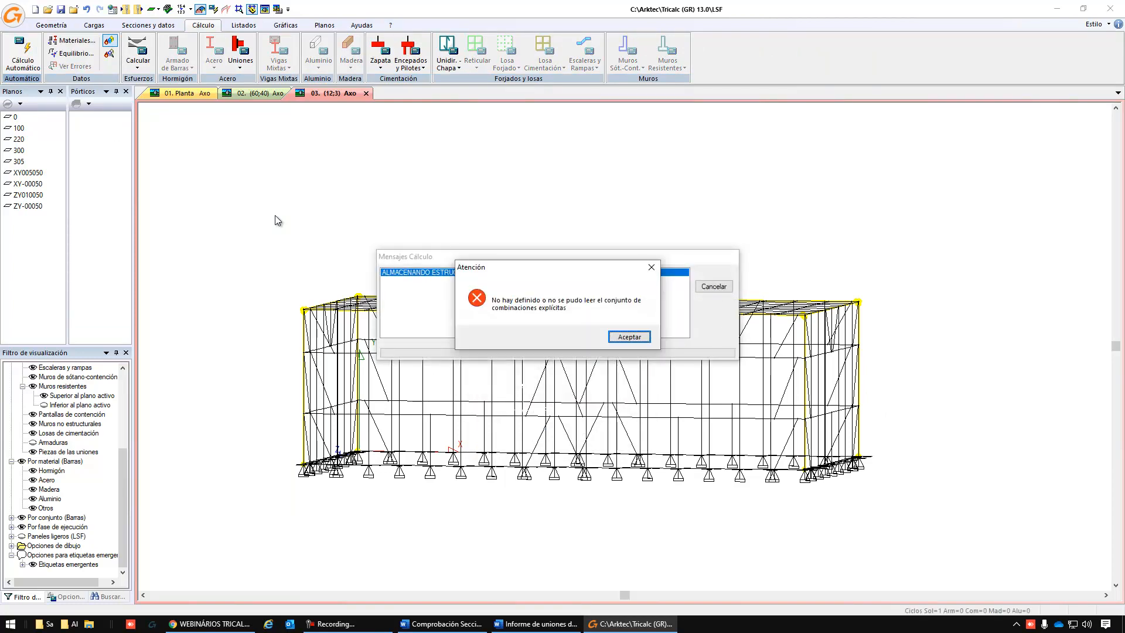
pyautogui.press('Return')
pyautogui.press('Return')
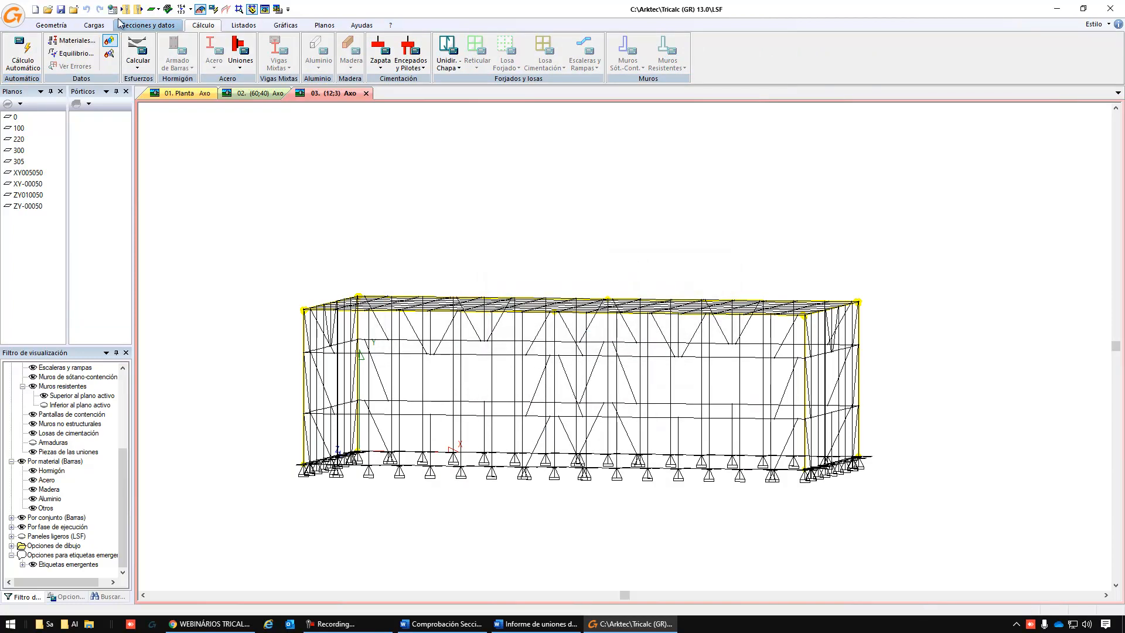
# Set the load combination type to Automáticas and accept the resulting load hypothesis assignments.
pyautogui.click(94, 26)
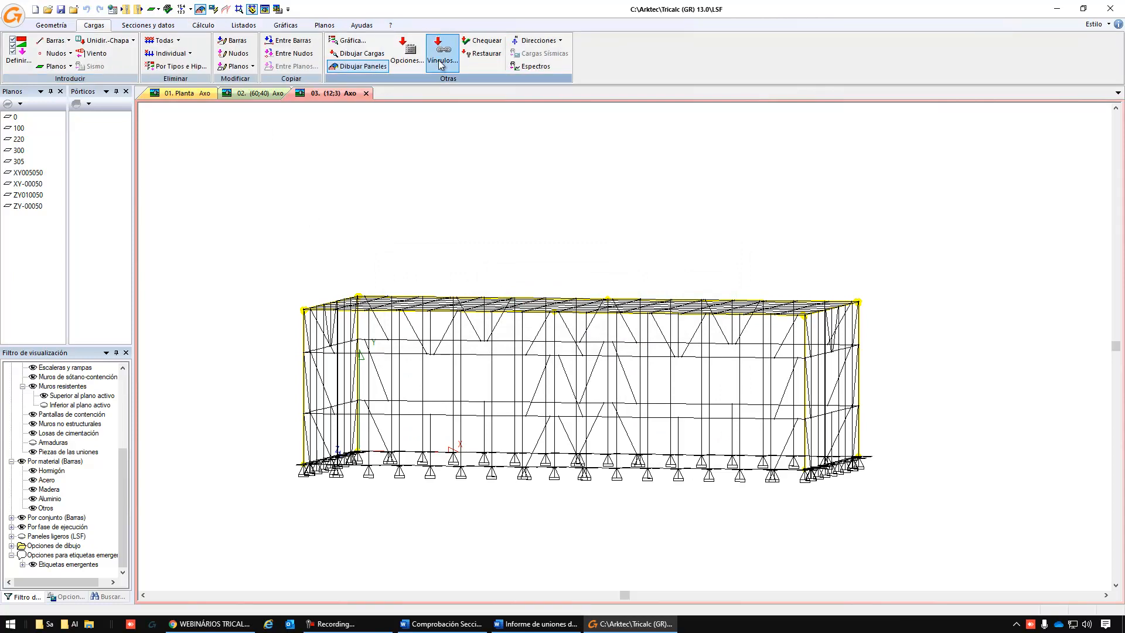
pyautogui.click(407, 54)
pyautogui.click(513, 237)
pyautogui.press('Return')
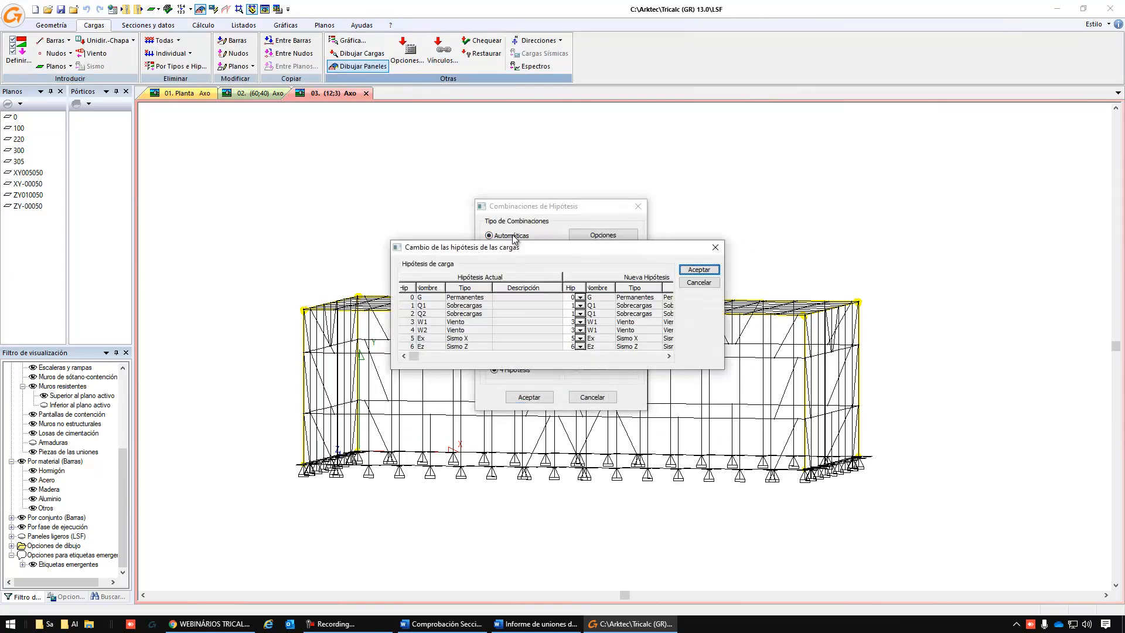
pyautogui.press('Return')
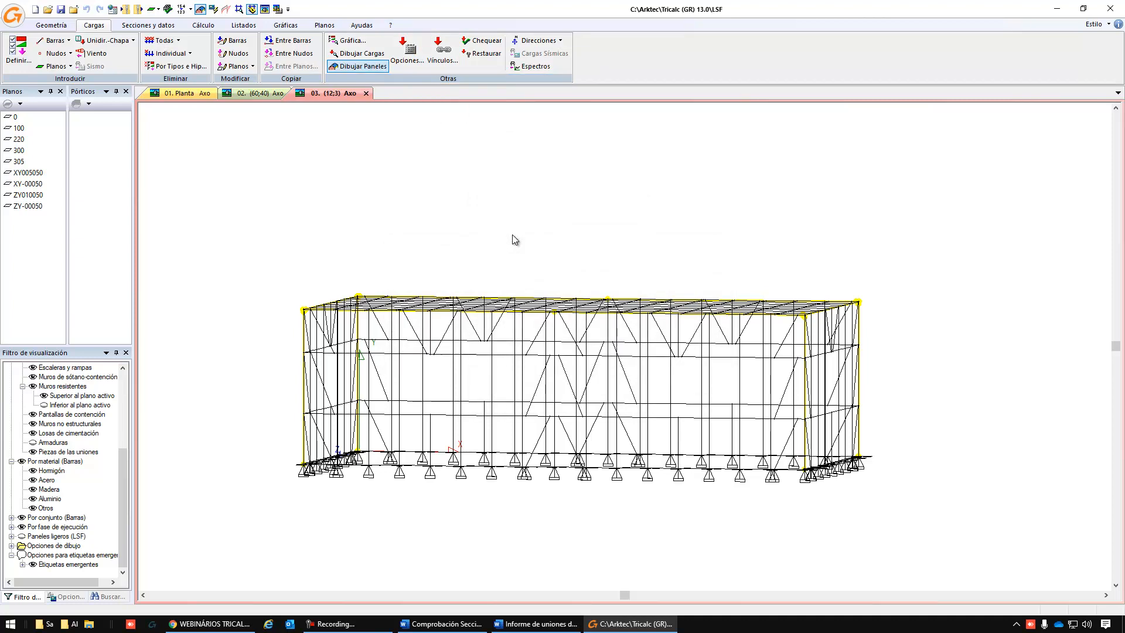
# Run the automatic calculation in 1 vez mode, including the steel section, scaffold joint and Unidireccional-chapa y croquis checks.
pyautogui.click(202, 24)
pyautogui.click(23, 53)
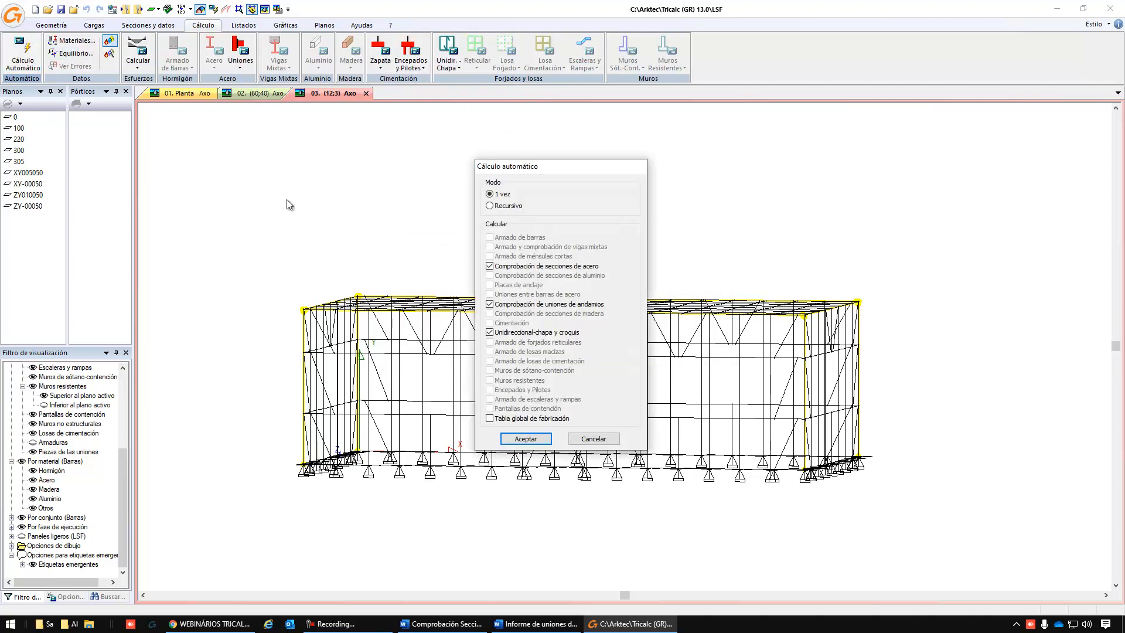
pyautogui.press('Return')
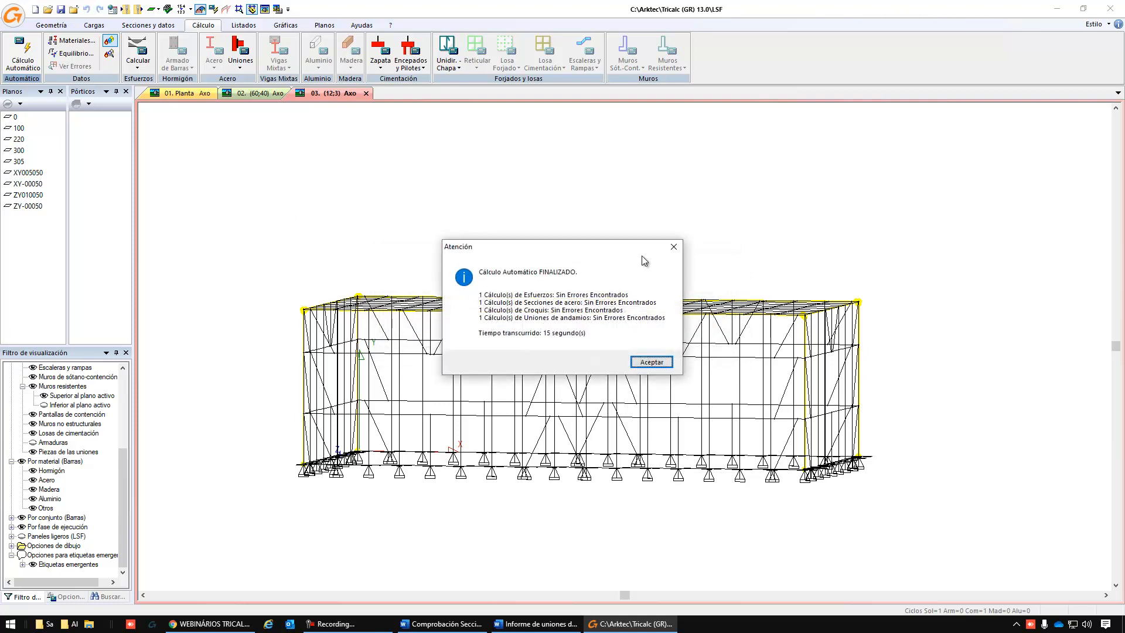
pyautogui.press('Return')
# Adjust the graph options and display the Z bending moment diagrams (Flectores Z) of the structure.
pyautogui.click(286, 25)
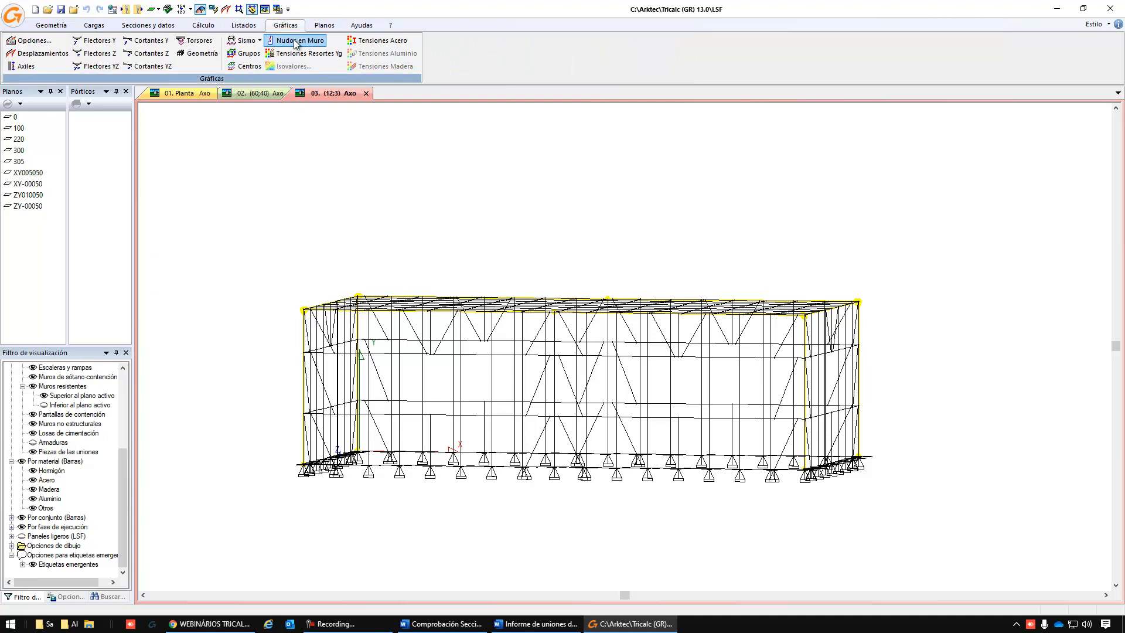
pyautogui.click(98, 54)
pyautogui.press('Return')
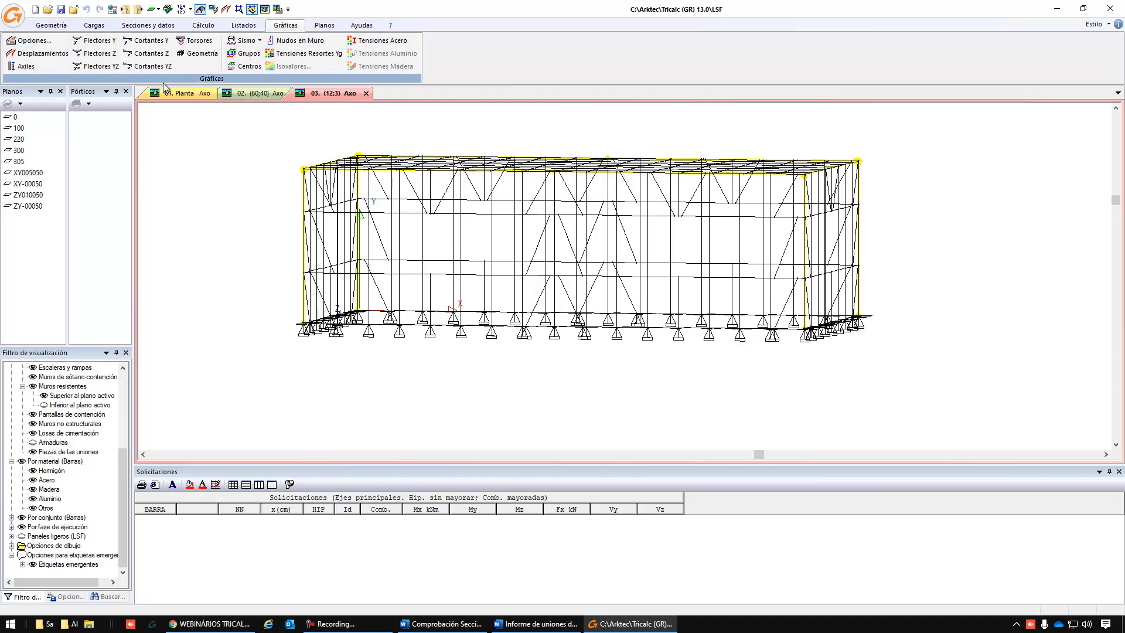
pyautogui.click(29, 39)
pyautogui.click(498, 215)
pyautogui.press('Return')
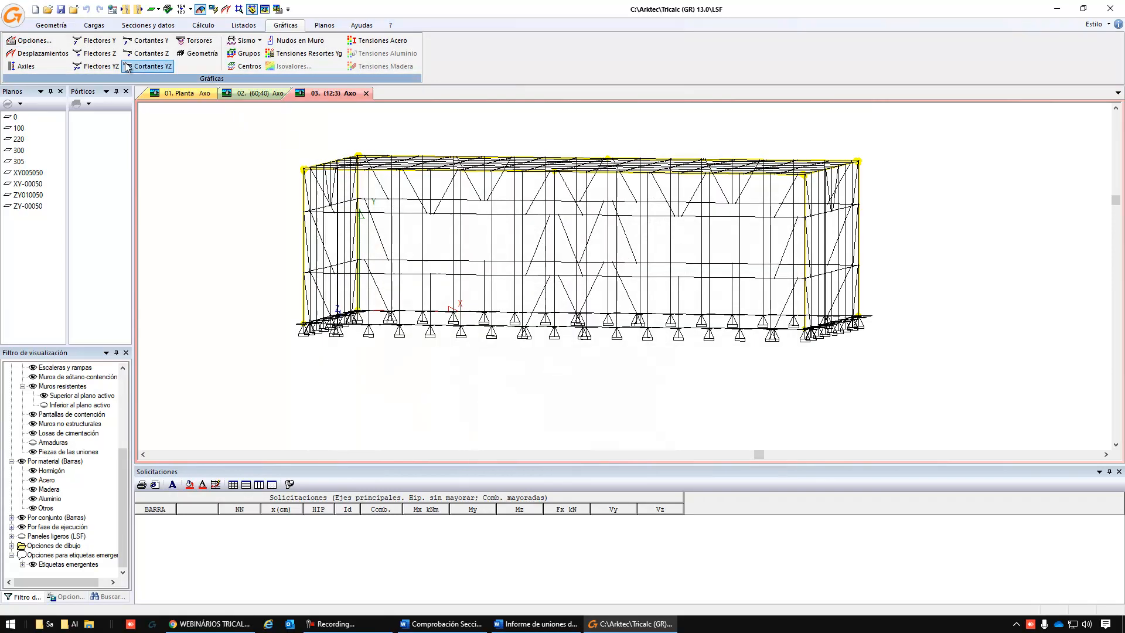
pyautogui.click(98, 54)
pyautogui.press('Return')
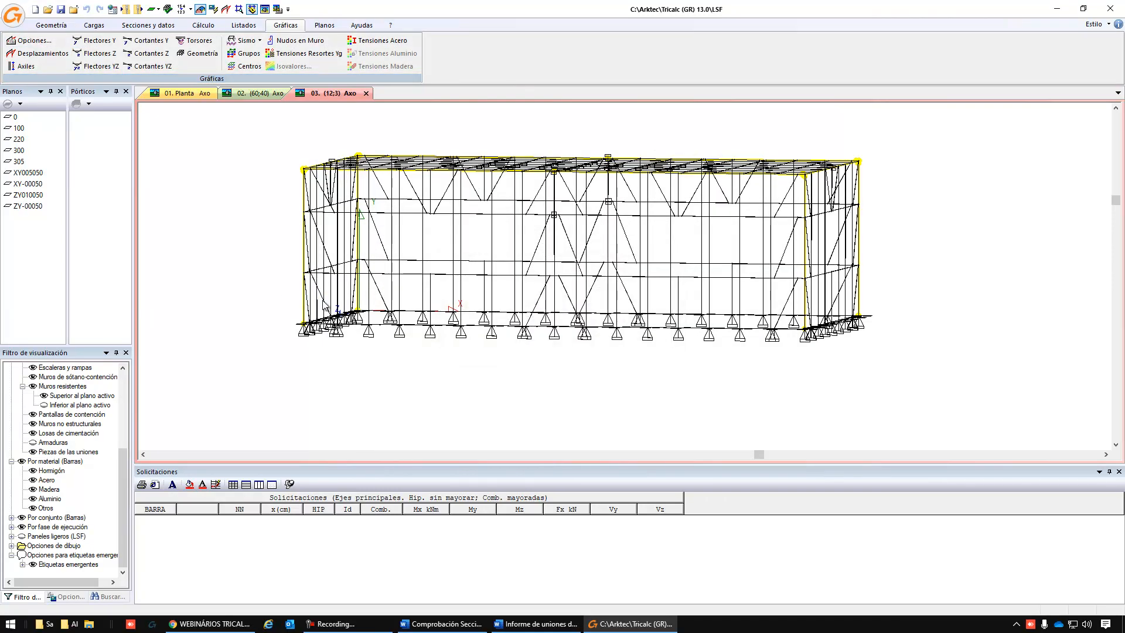
# Set the graphics scale for Momentos X,Y,Z to 100 cm/kNm and view the moment diagrams from an oblique angle.
pyautogui.hotkey('ctrl', 'e')
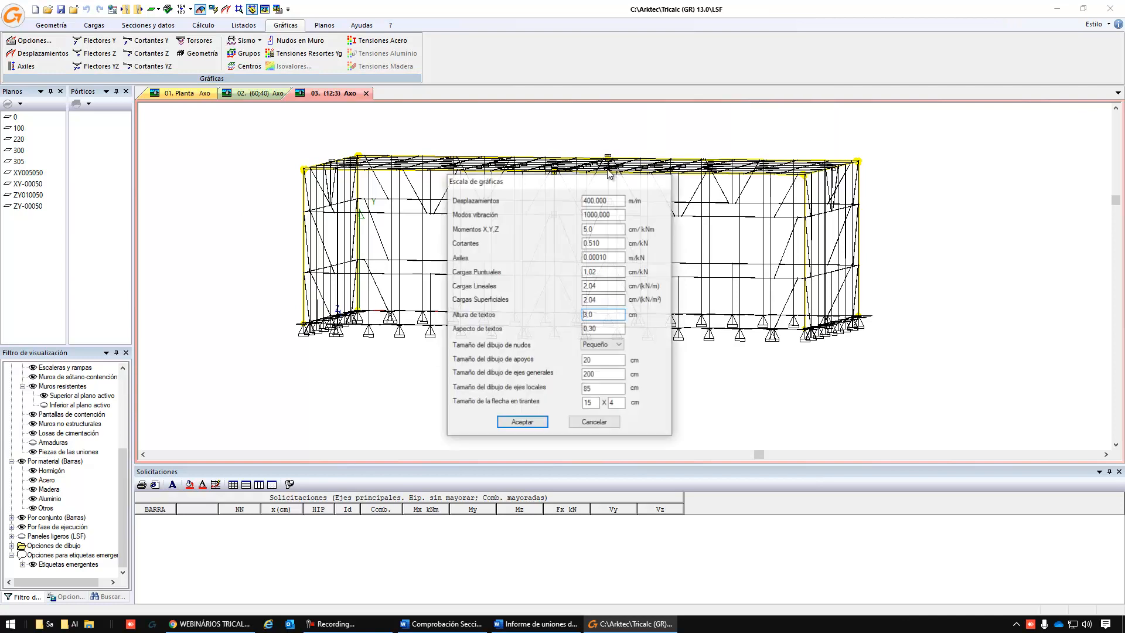
pyautogui.moveTo(597, 229); pyautogui.dragTo(521, 230)
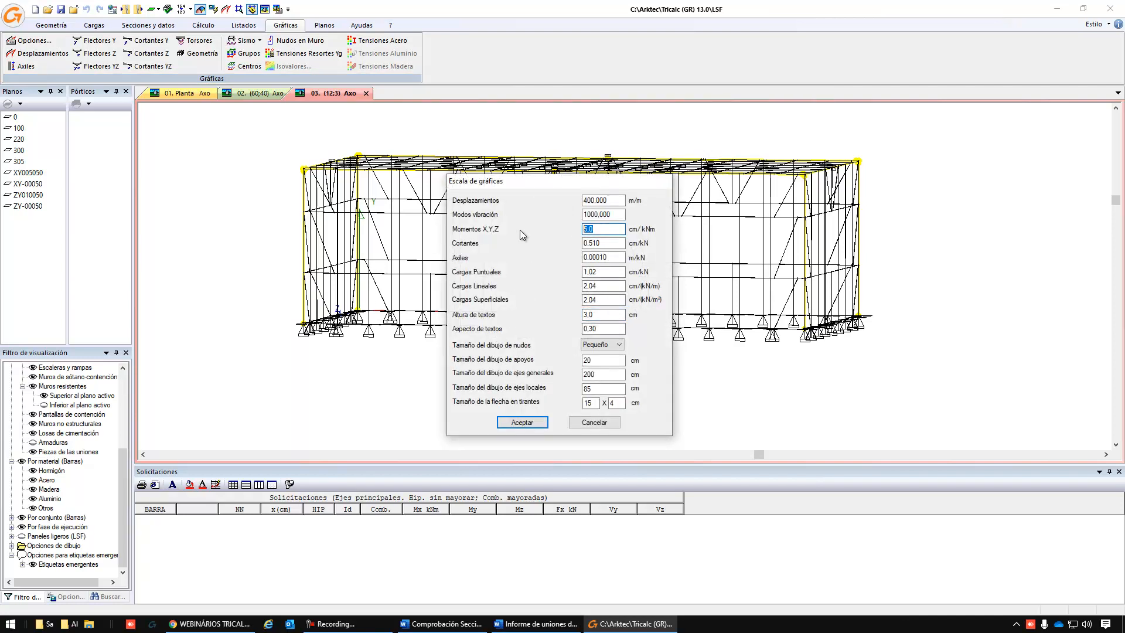
pyautogui.write('100')
pyautogui.press('Return')
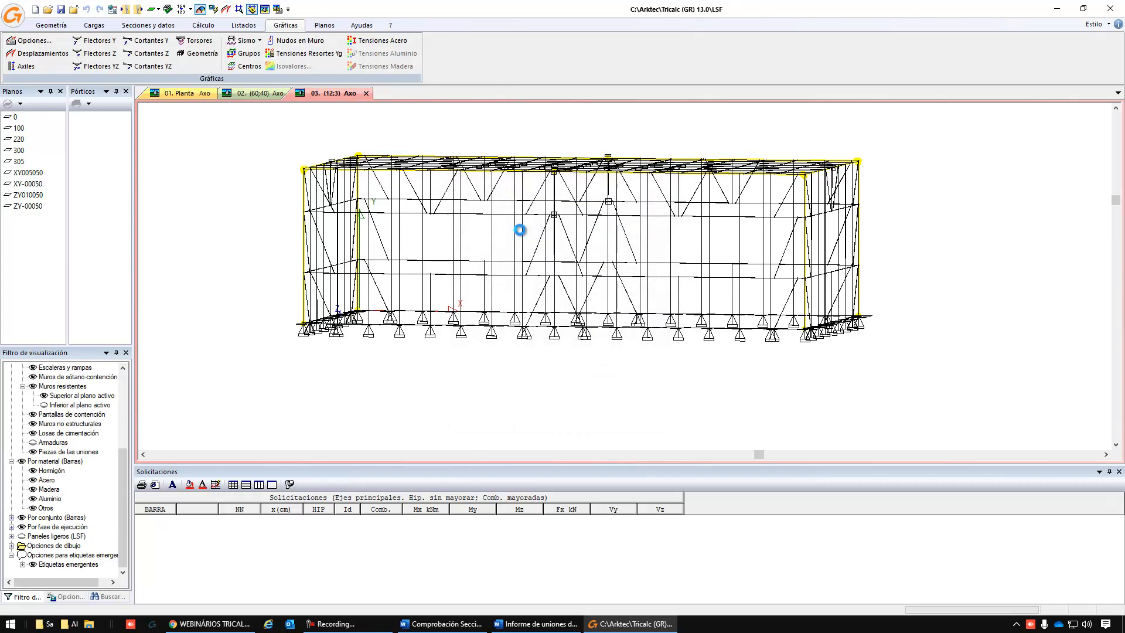
pyautogui.moveTo(630, 203); pyautogui.dragTo(611, 226, button='middle')
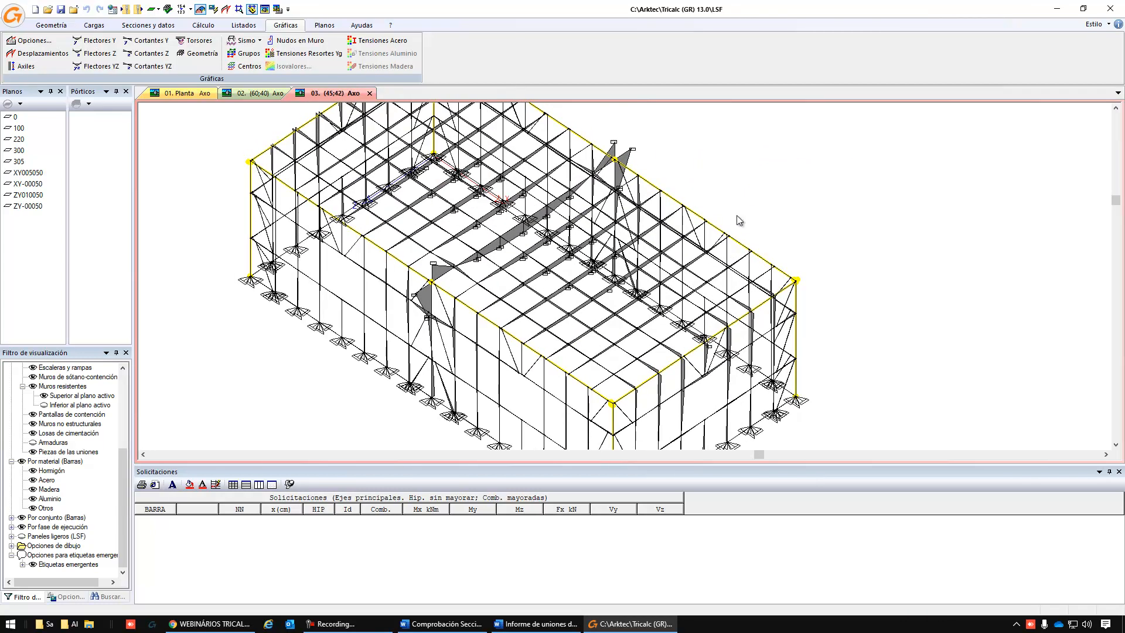
# Display the steel stress graph (Tensiones Acero) and inspect the utilisation colours of the bars up close.
pyautogui.moveTo(717, 226)
pyautogui.moveTo(663, 221)
pyautogui.click(396, 41)
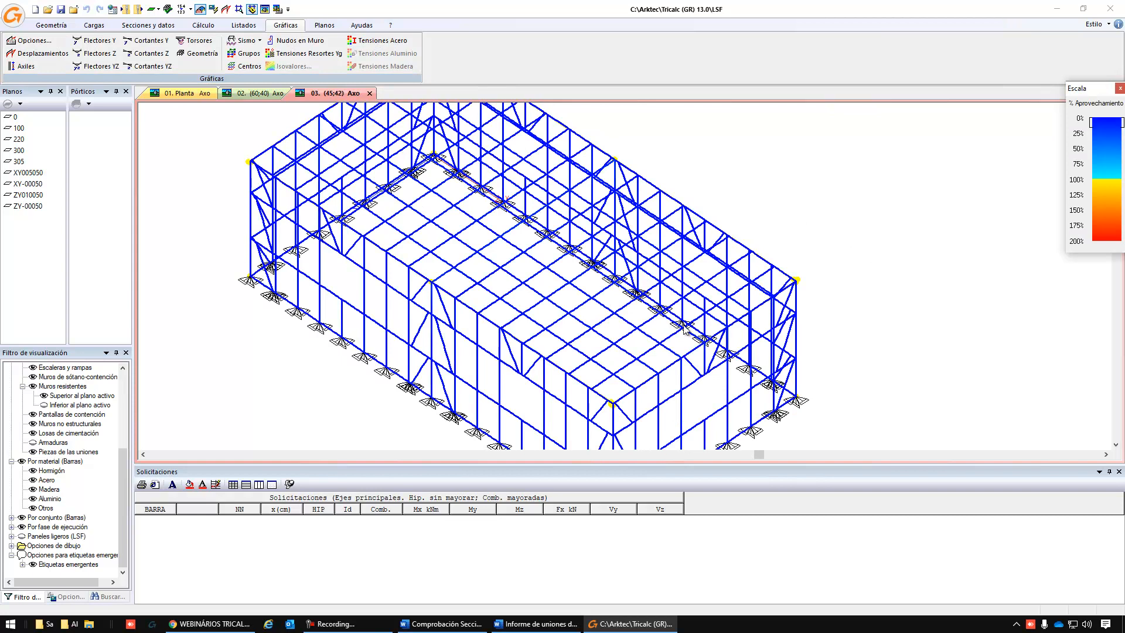
pyautogui.scroll(3, 612, 408)
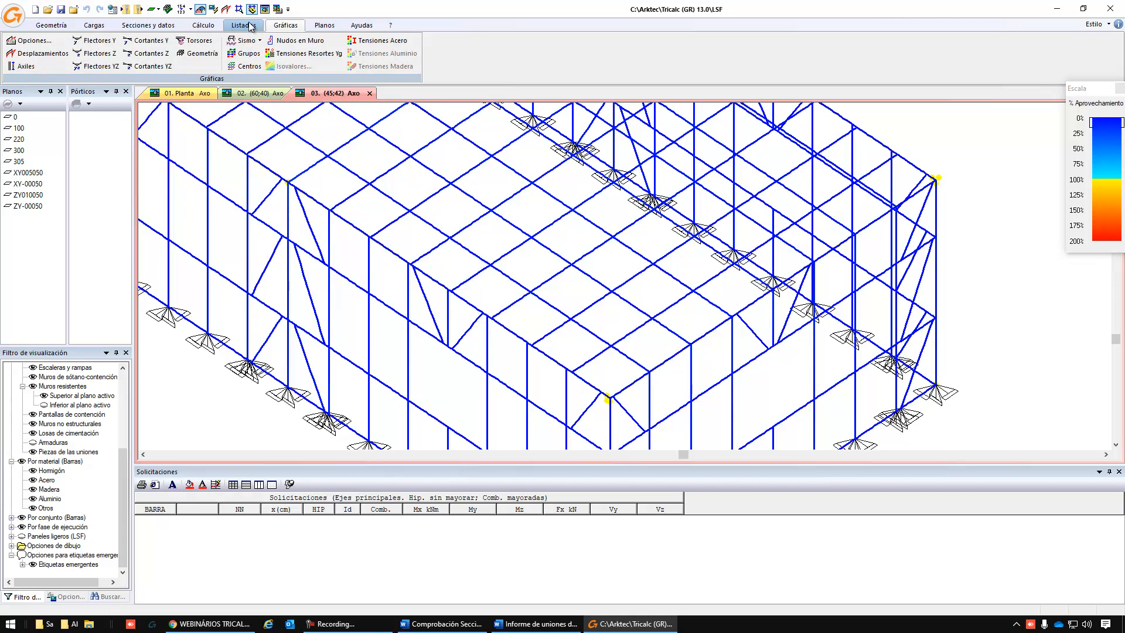
# Generate the steel section check report (Comprobación Acero) listed Por Orden in Resumido format, and review the beam list in Word.
pyautogui.click(145, 40)
pyautogui.click(156, 54)
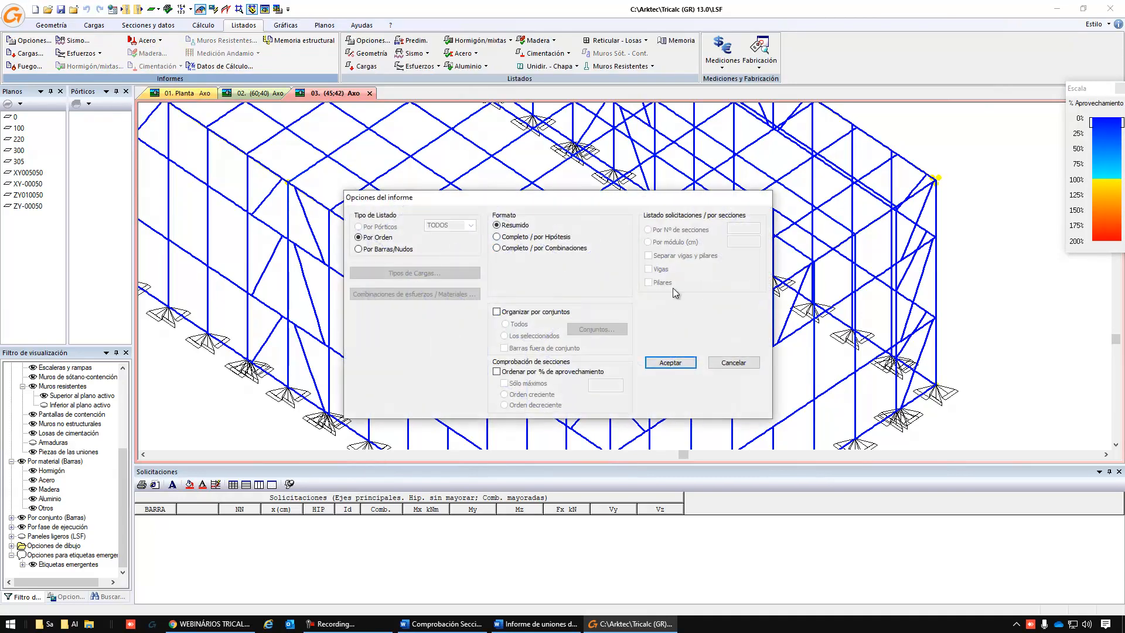
pyautogui.click(670, 362)
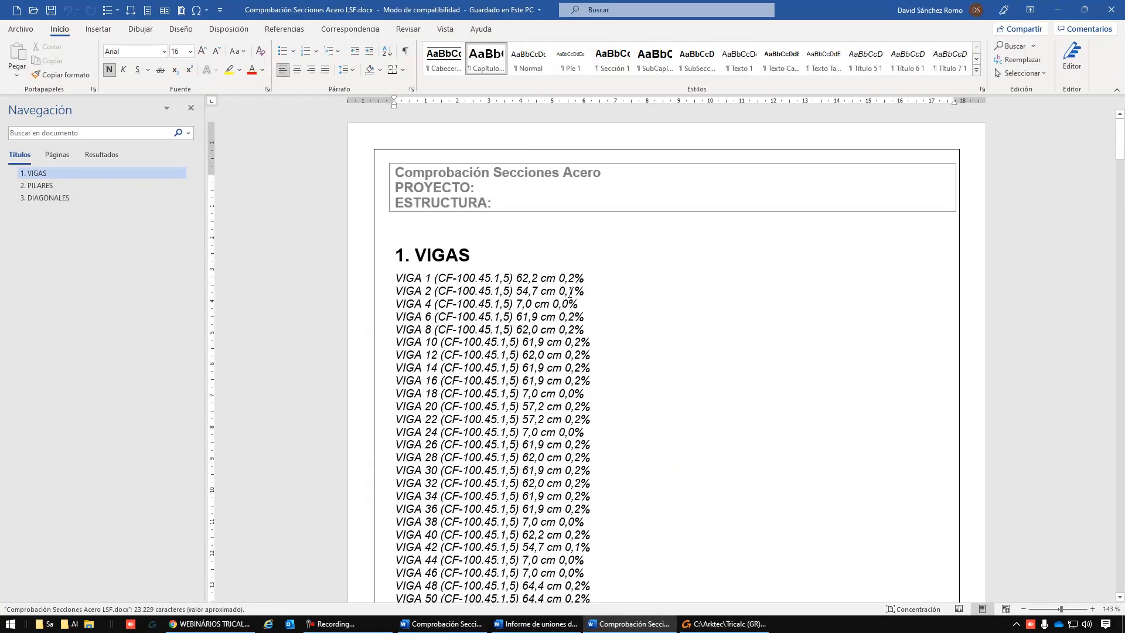
pyautogui.scroll(-5, 570, 291)
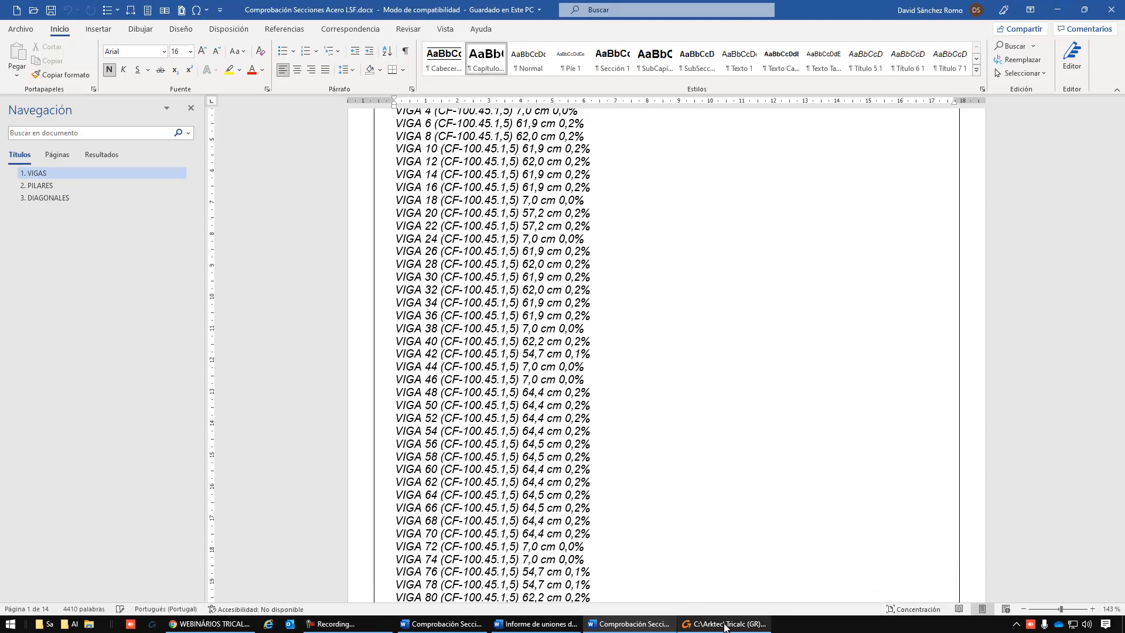
# Switch back to Tricalc, generate a steel check report Por Barras/Nudos for a window-selected group of bars, and go to beam VIGA 161 in it.
pyautogui.click(690, 622)
pyautogui.click(139, 41)
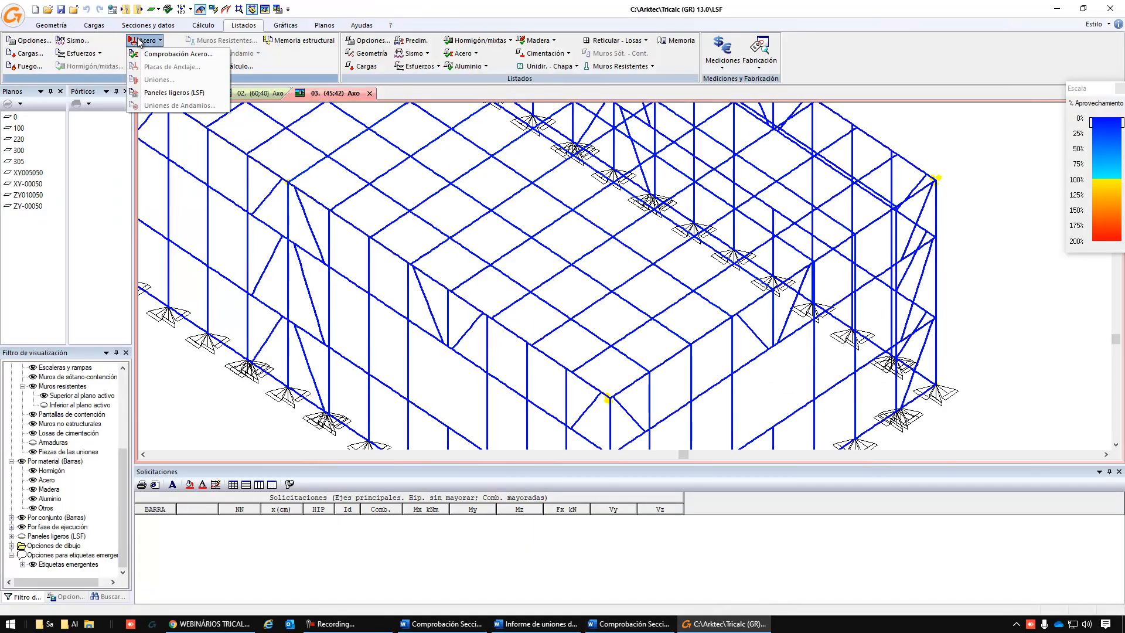
pyautogui.click(173, 54)
pyautogui.click(387, 249)
pyautogui.click(671, 362)
pyautogui.moveTo(810, 124); pyautogui.dragTo(961, 315)
pyautogui.rightClick(961, 316)
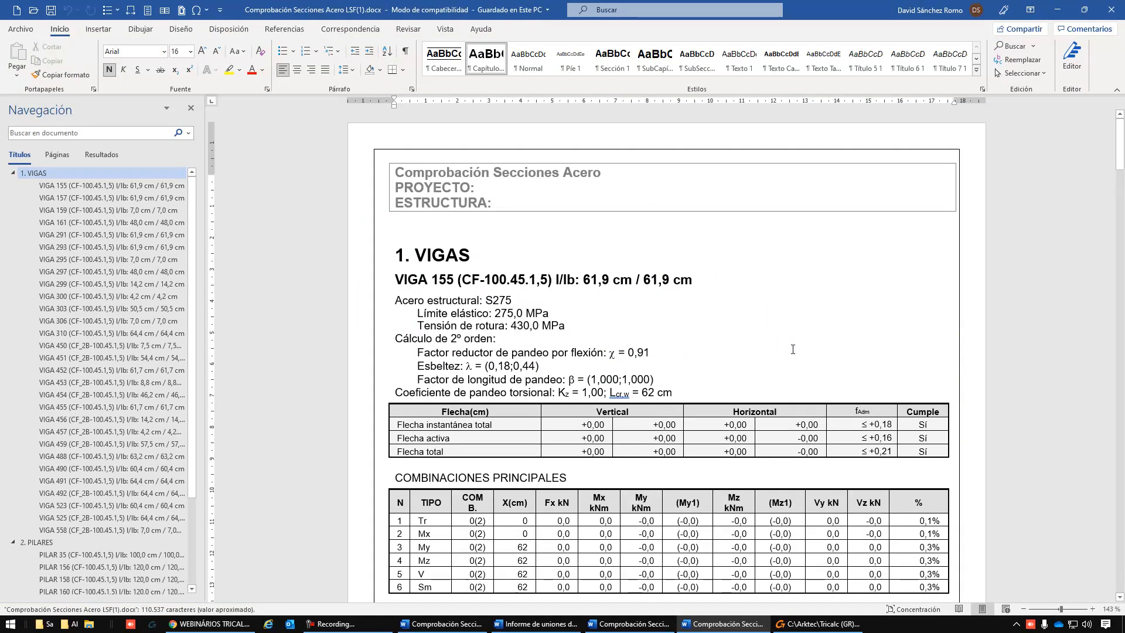
pyautogui.click(89, 223)
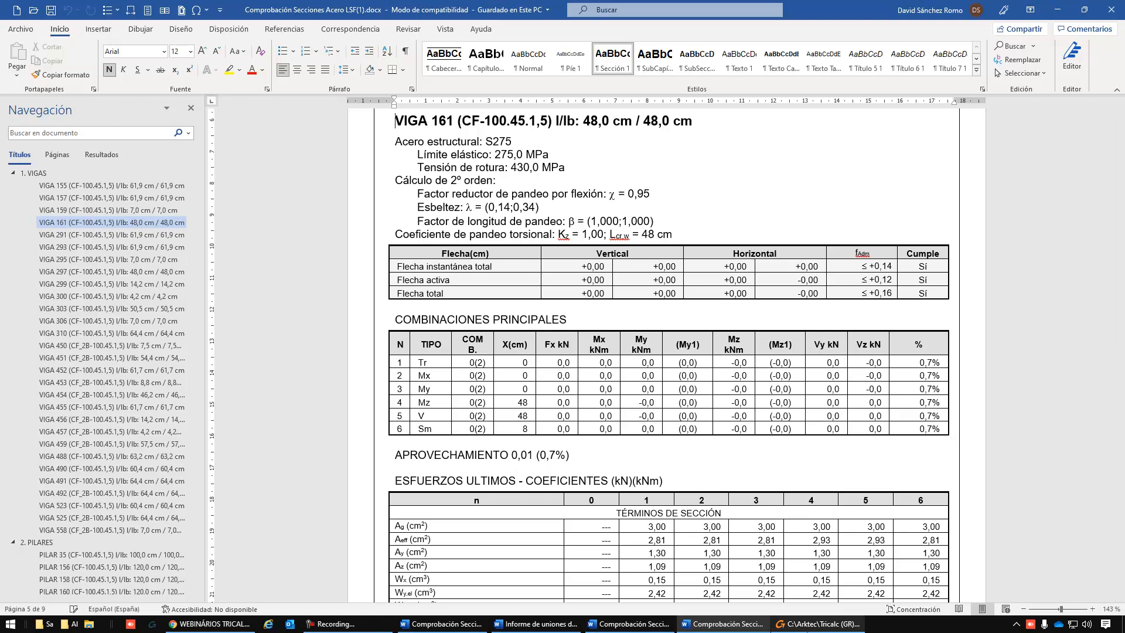
# Switch back to Tricalc and open the light panel (LSF) drawings at rectangular panel PR-1.
pyautogui.click(835, 625)
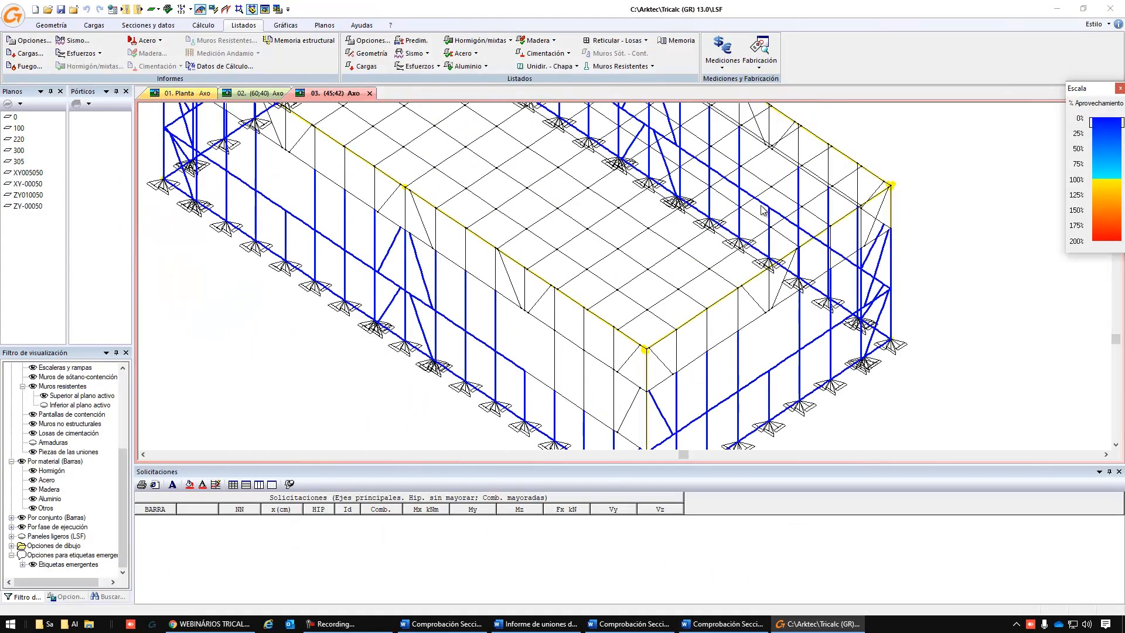
pyautogui.scroll(-2, 762, 210)
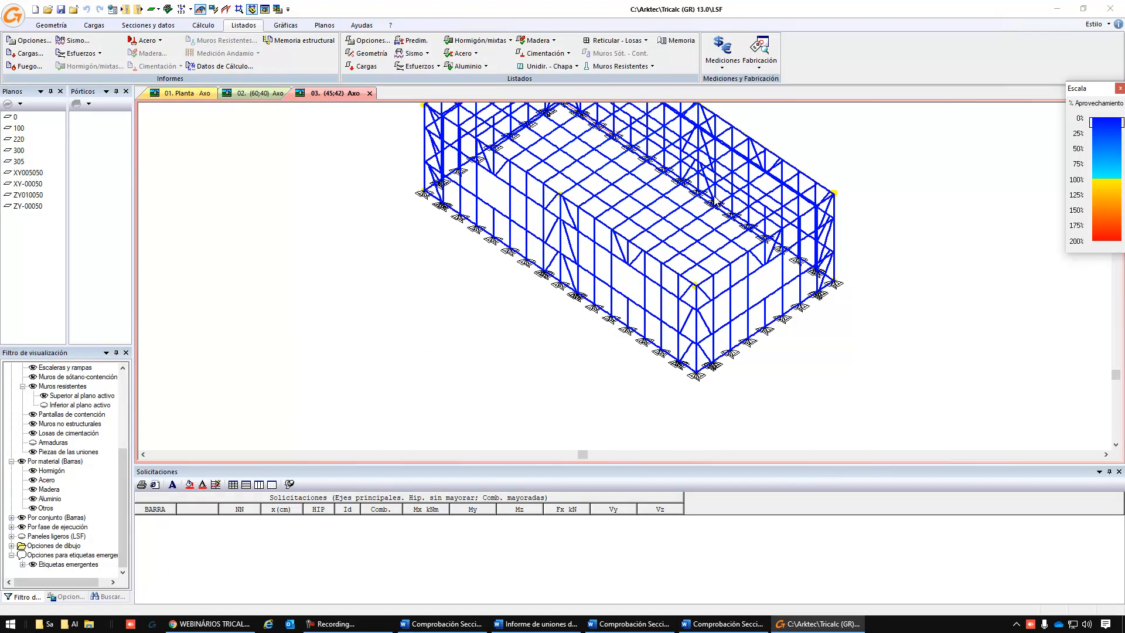
pyautogui.click(322, 27)
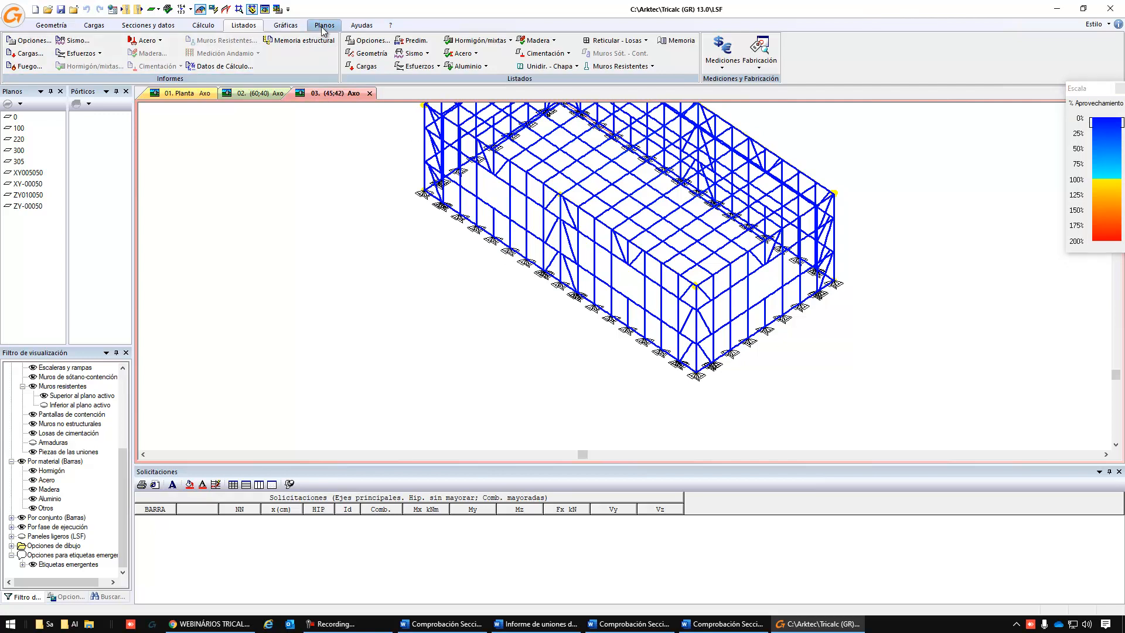
pyautogui.click(322, 27)
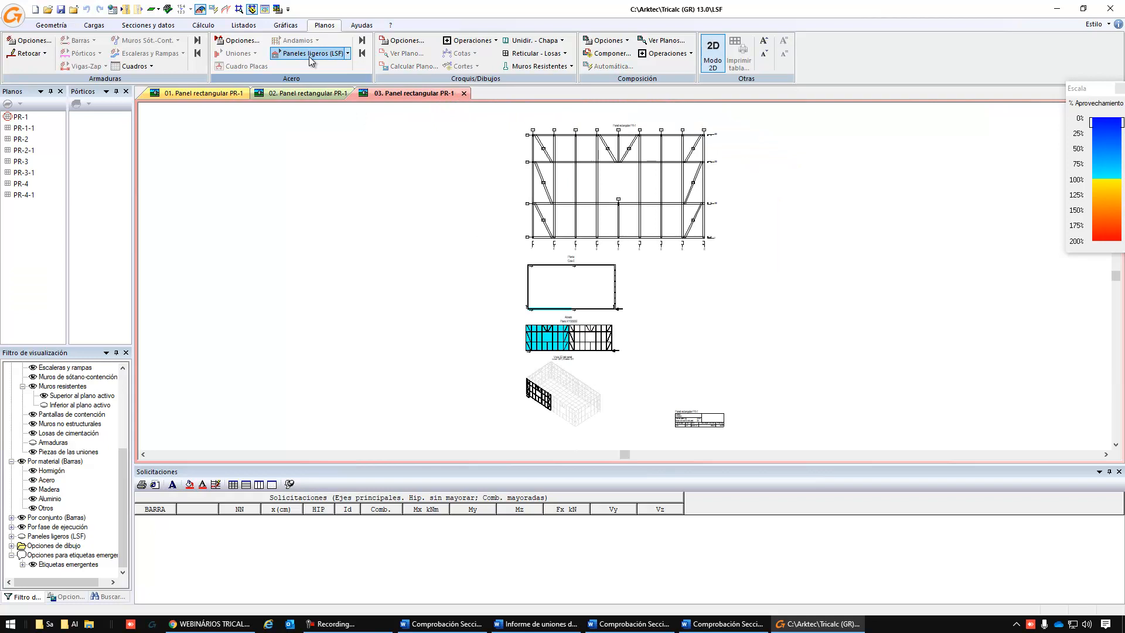
# Examine the PR-1 panel elevation, including its diagonals, profile joints, section symbols and dimension positions.
pyautogui.scroll(5, 645, 116)
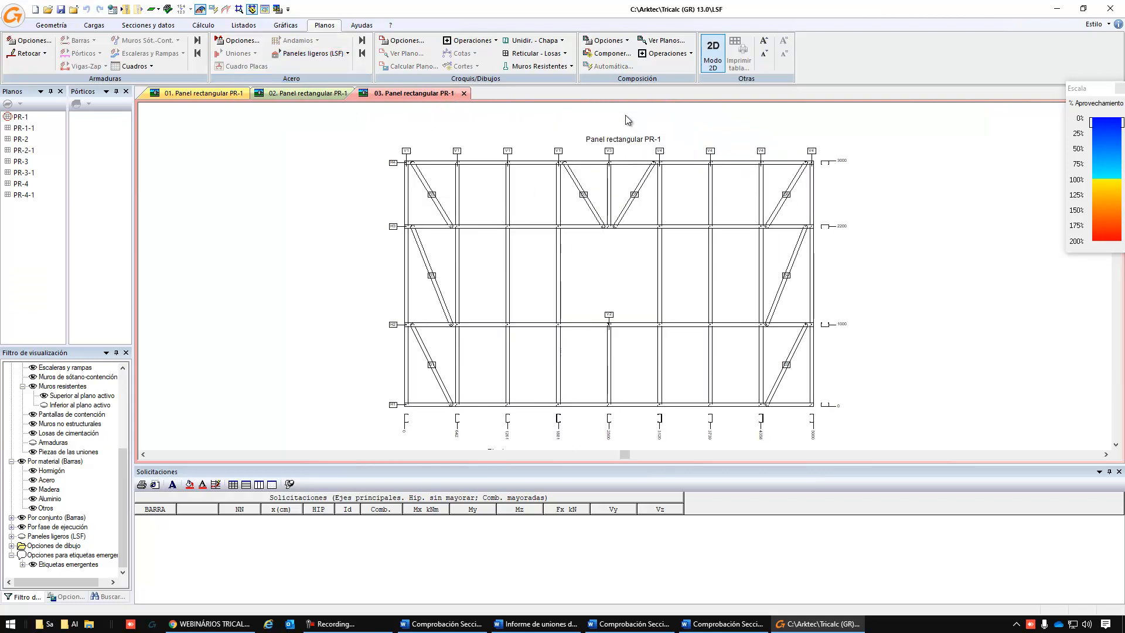
pyautogui.scroll(-2, 456, 206)
pyautogui.scroll(4, 674, 234)
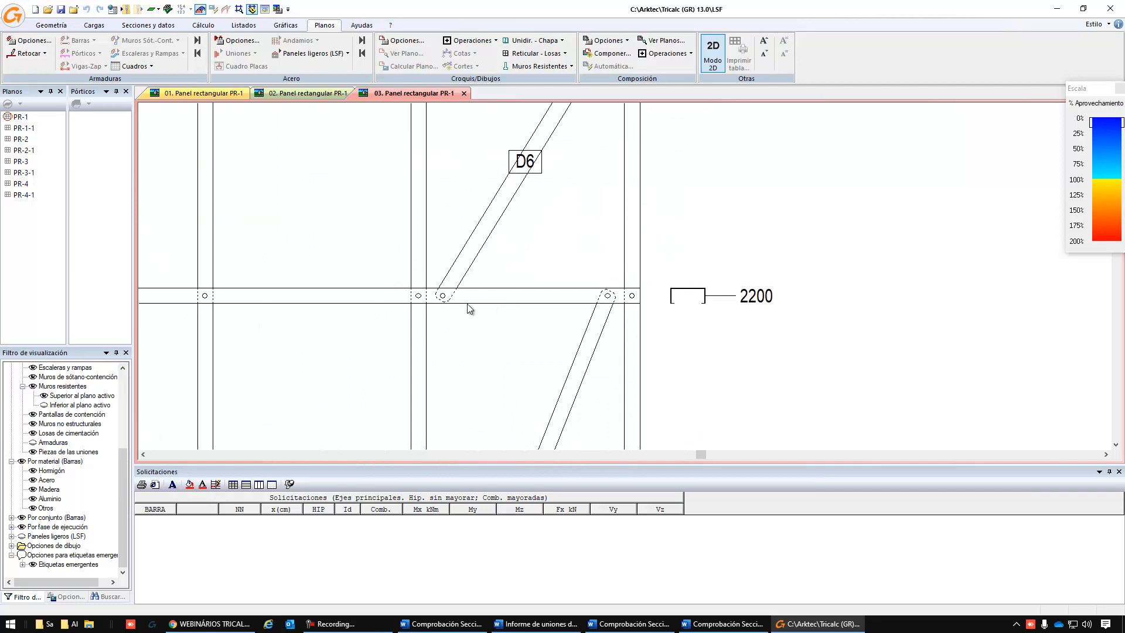
pyautogui.scroll(-3, 735, 307)
pyautogui.moveTo(702, 384); pyautogui.dragTo(788, 109, button='middle')
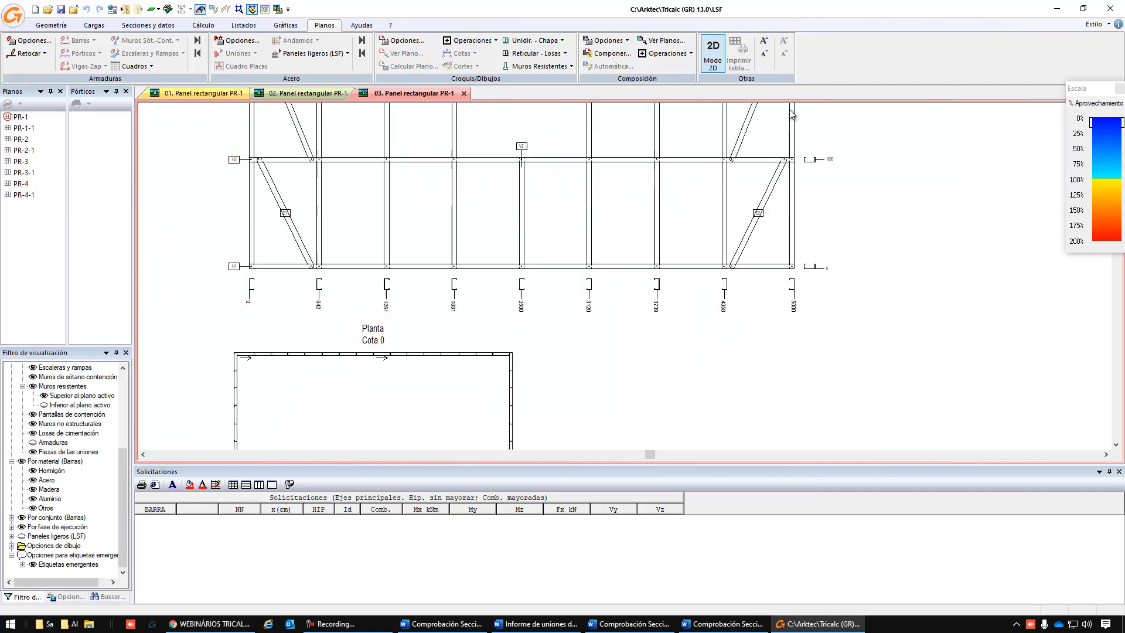
pyautogui.scroll(2, 802, 267)
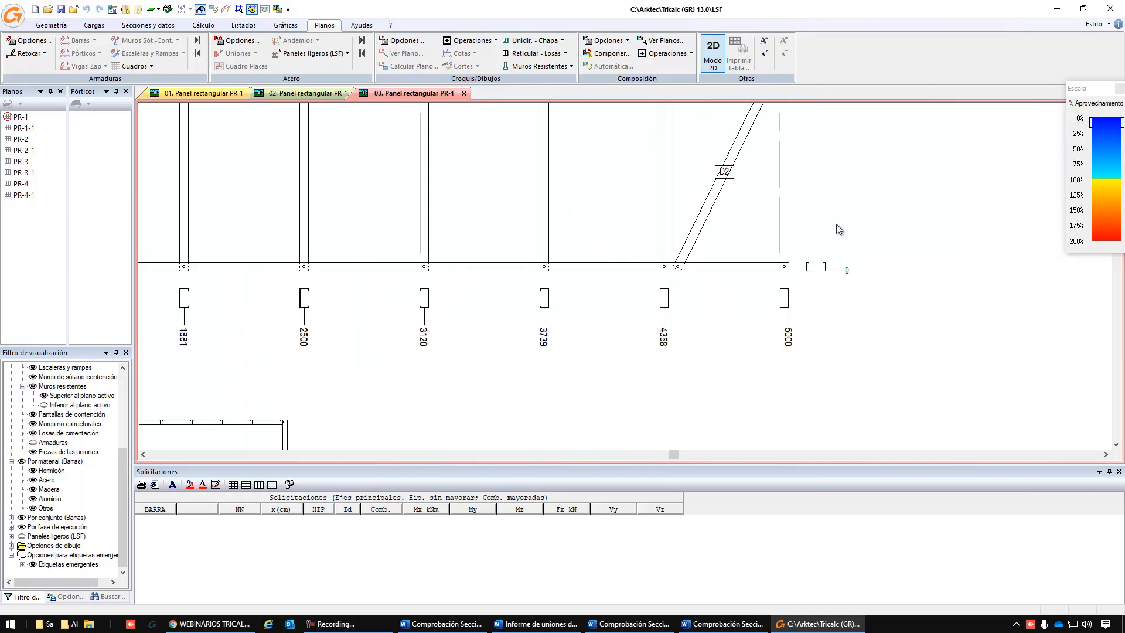
pyautogui.moveTo(845, 169); pyautogui.dragTo(818, 281, button='middle')
pyautogui.scroll(-3, 817, 201)
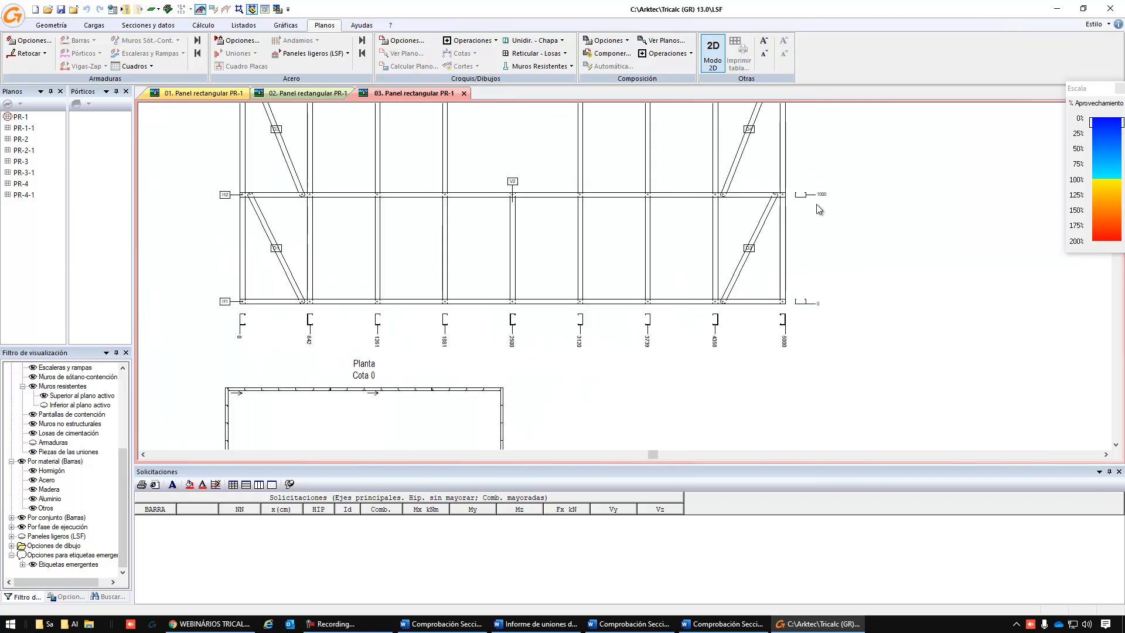
pyautogui.scroll(-2, 817, 204)
# Examine the plan, elevation and 3D views that locate panel PR-1 within the structure.
pyautogui.scroll(-3, 620, 297)
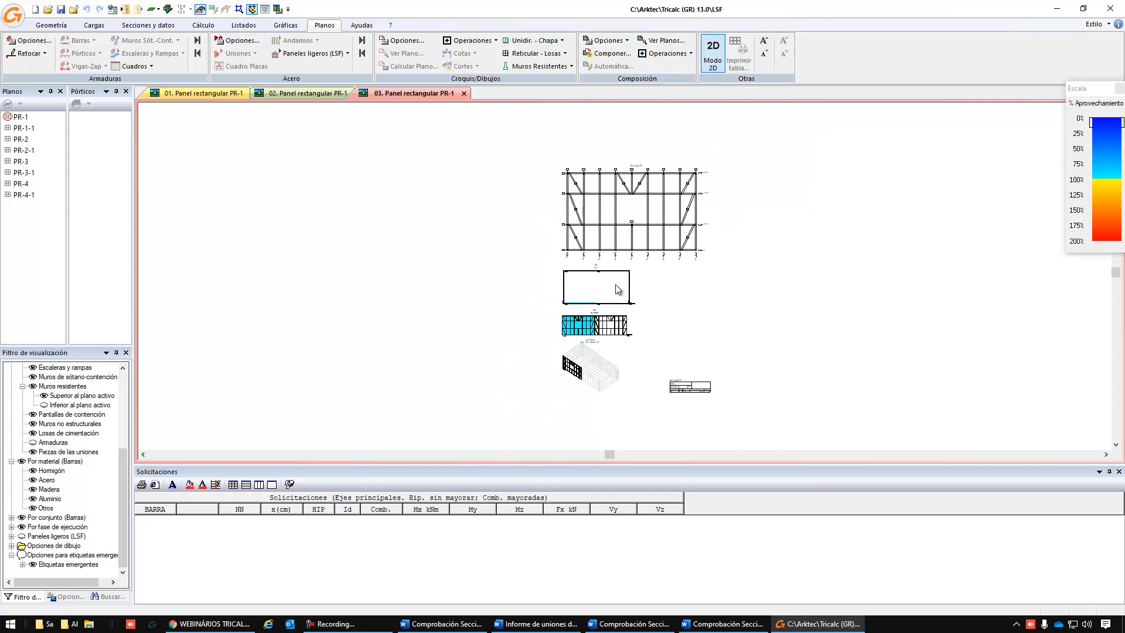
pyautogui.scroll(3, 610, 281)
pyautogui.scroll(1, 610, 265)
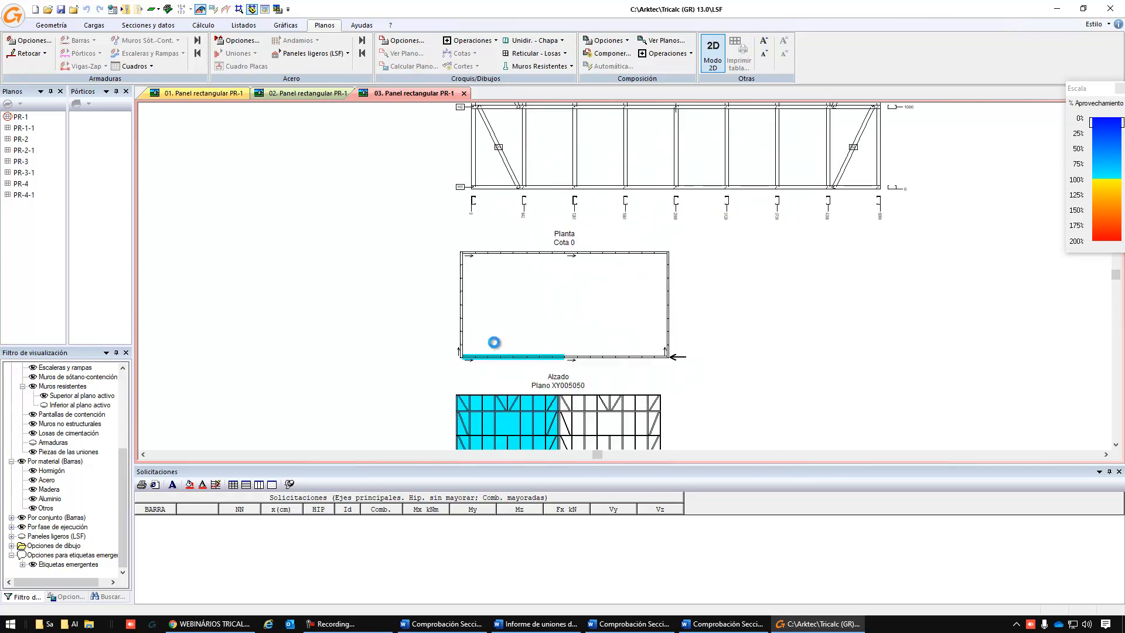
pyautogui.scroll(-2, 495, 342)
pyautogui.scroll(5, 510, 410)
pyautogui.scroll(-3, 515, 396)
pyautogui.moveTo(517, 391); pyautogui.dragTo(550, 235, button='middle')
pyautogui.scroll(2, 550, 287)
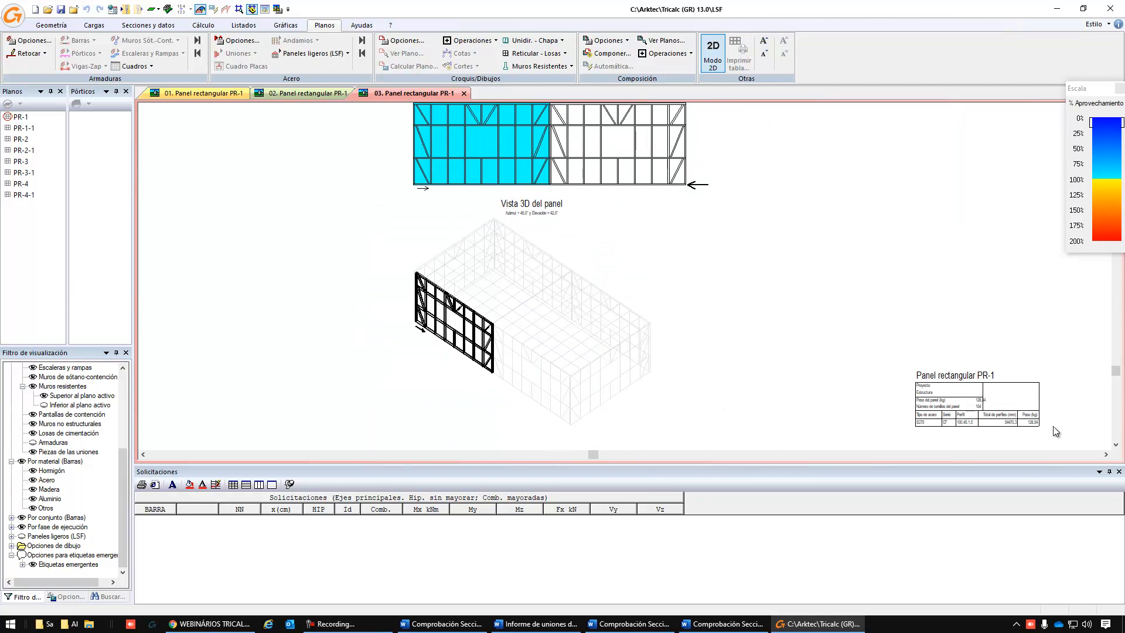
# Read the PR-1 summary table with the panel weight, screw count and profile totals.
pyautogui.scroll(4, 1055, 429)
pyautogui.moveTo(987, 449); pyautogui.dragTo(901, 357, button='middle')
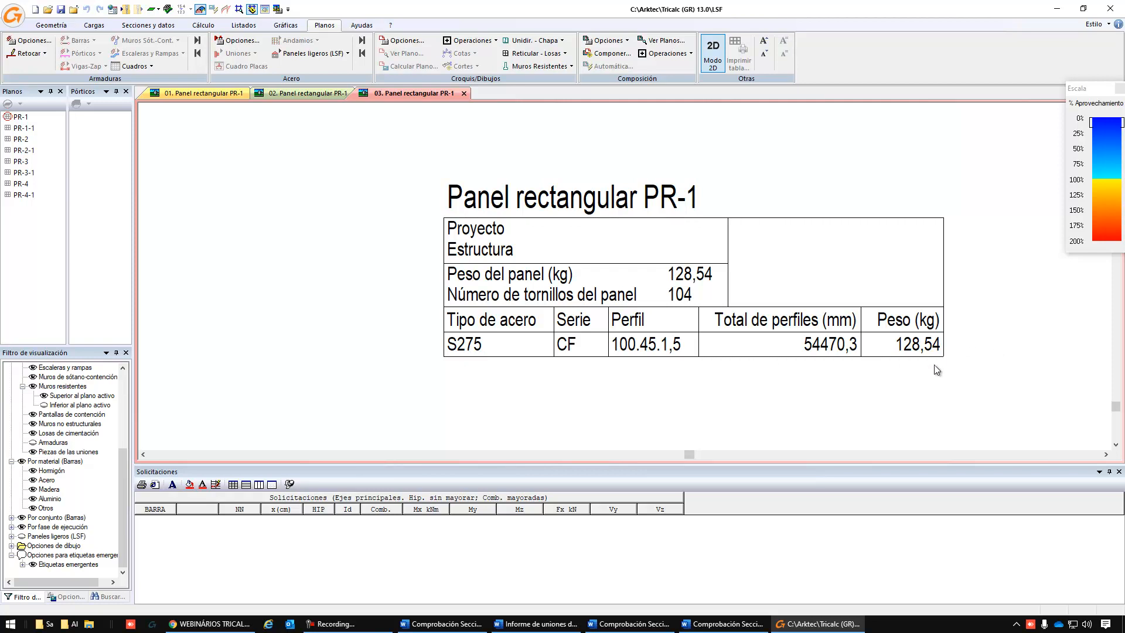
pyautogui.scroll(-5, 934, 364)
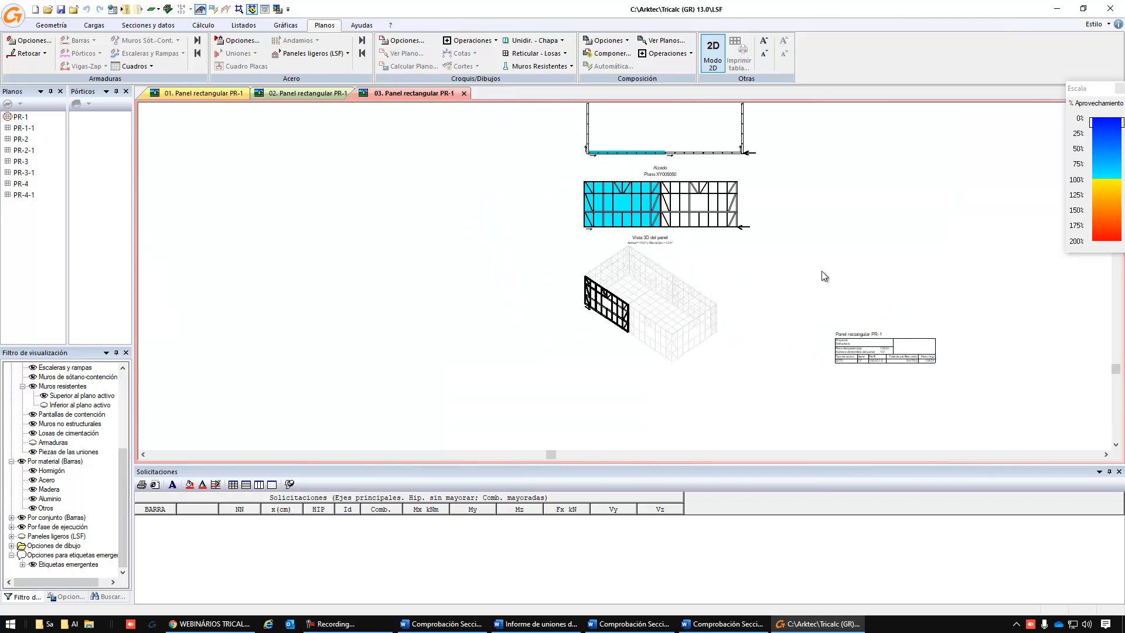
# Step through the light panel drawings from PR-1-1 to PR-4-1, looking at each panel's elevation and location views.
pyautogui.moveTo(916, 262); pyautogui.dragTo(761, 333, button='middle')
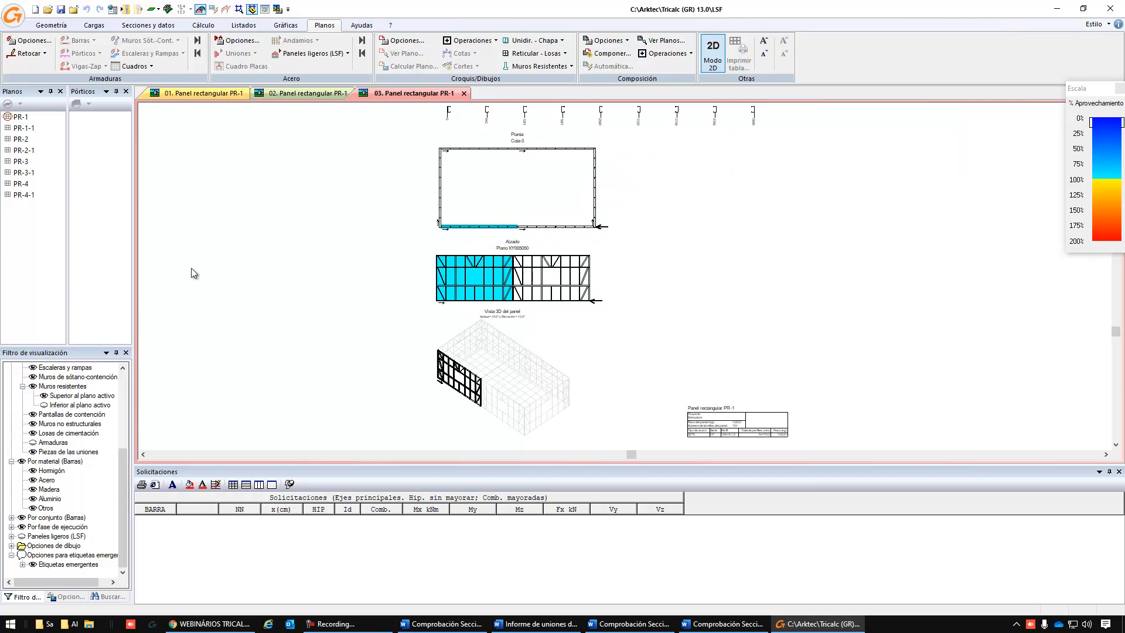
pyautogui.click(362, 41)
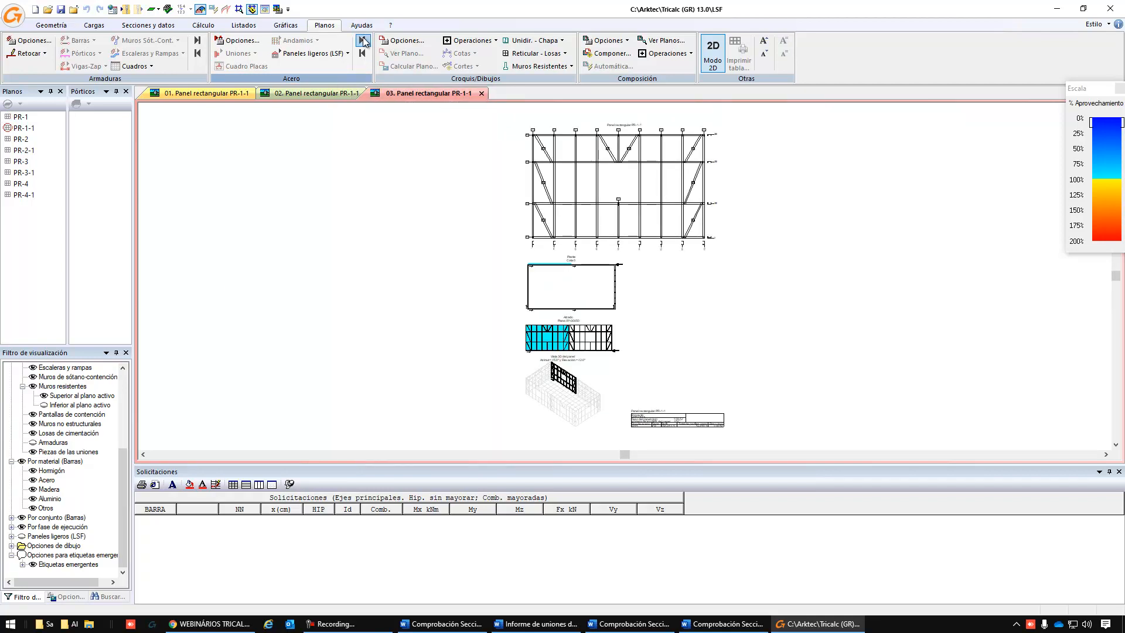
pyautogui.click(363, 41)
pyautogui.click(363, 42)
pyautogui.click(363, 41)
pyautogui.click(363, 41)
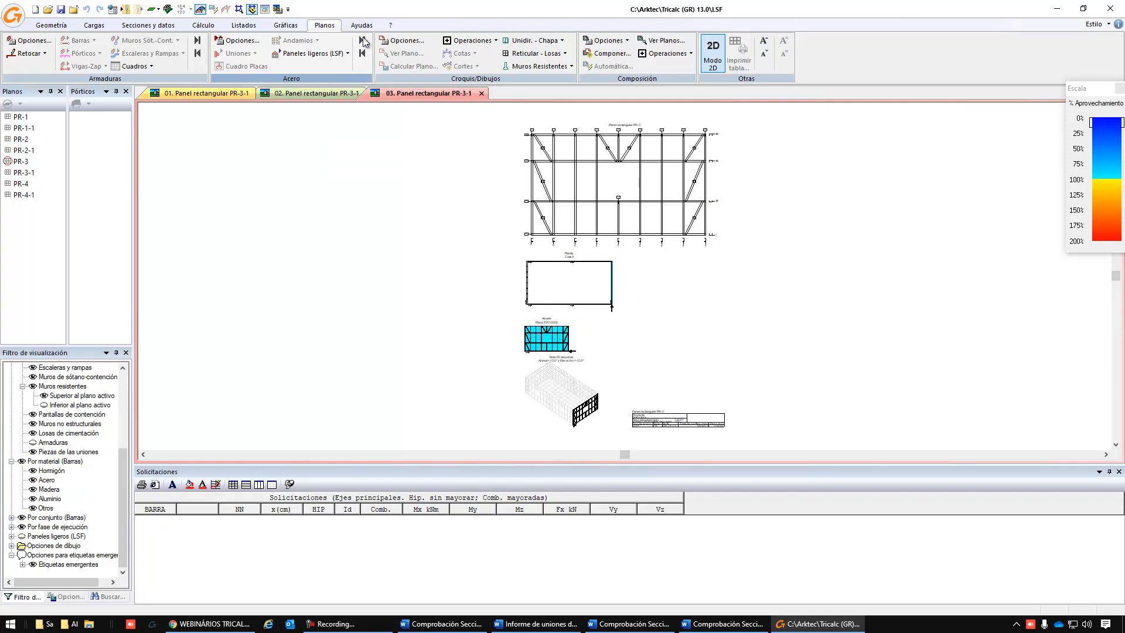
pyautogui.click(363, 41)
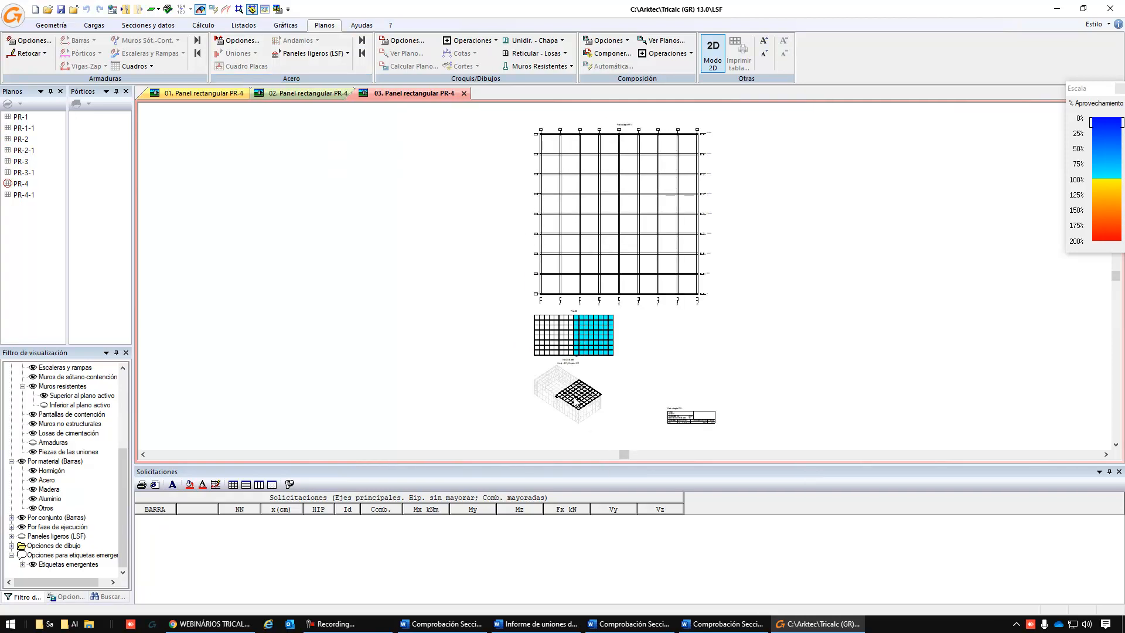
pyautogui.click(363, 42)
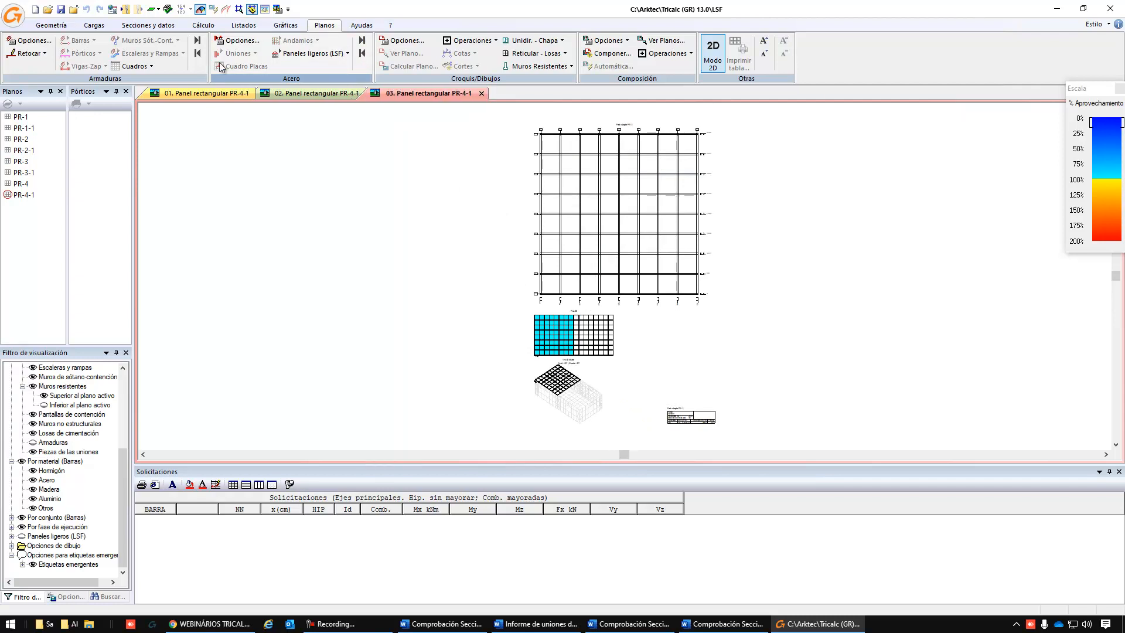
# Try the DWG output format in the reinforcement drawing options and discard the change.
pyautogui.click(29, 41)
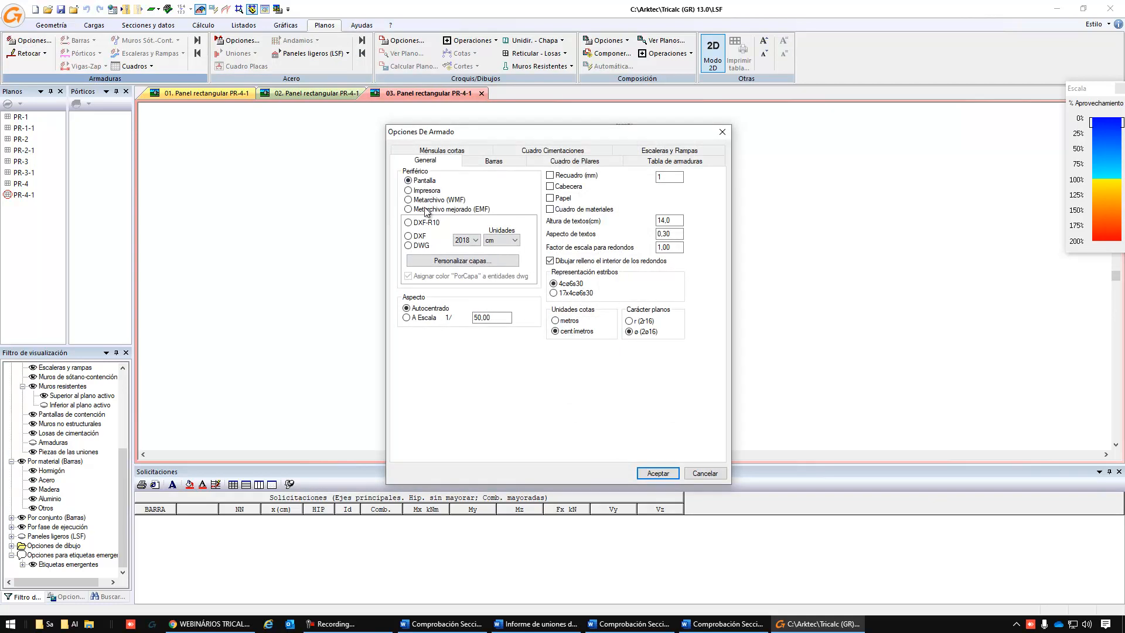
pyautogui.click(408, 245)
pyautogui.click(722, 132)
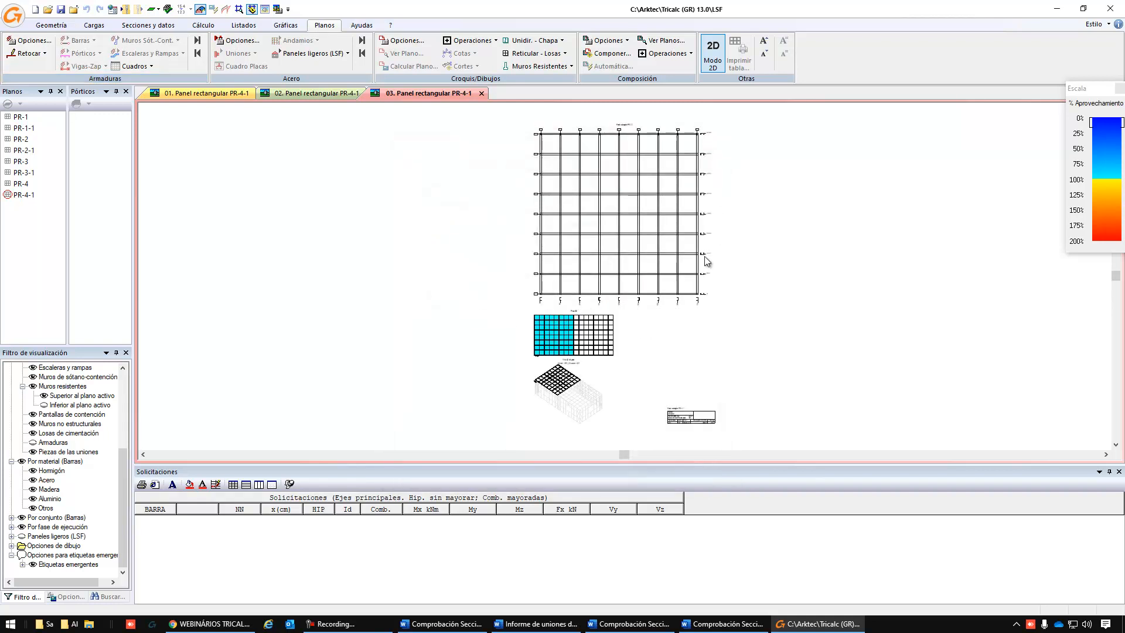
# Return to the 3D structure, open the light panel (LSF) fabrication list and close the Solicitaciones table.
pyautogui.click(715, 59)
pyautogui.moveTo(574, 311)
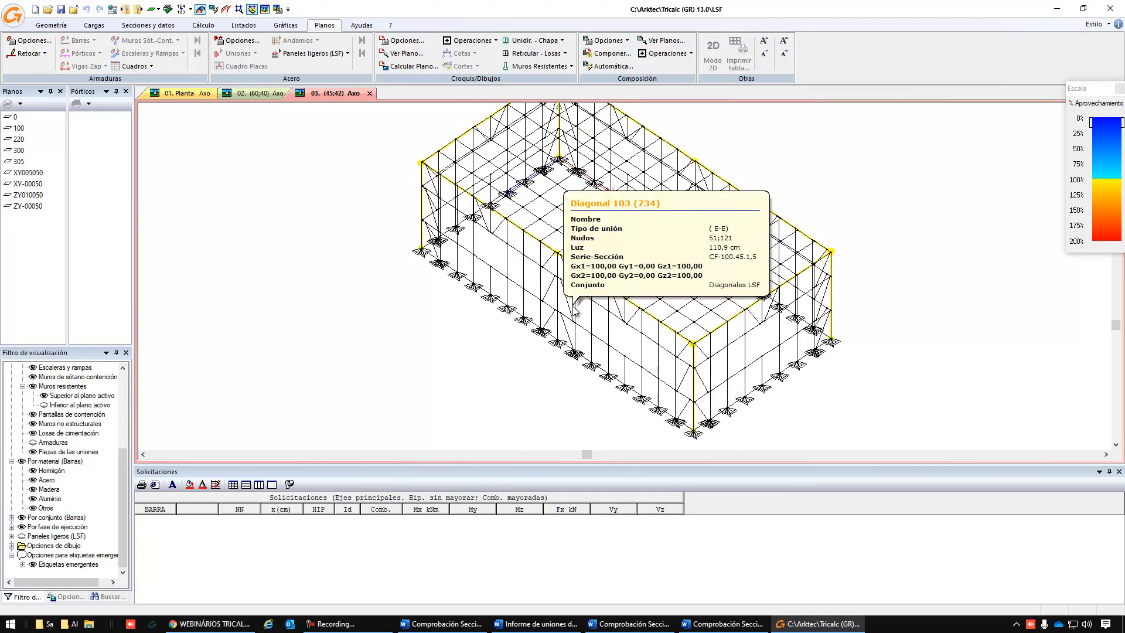
pyautogui.click(244, 26)
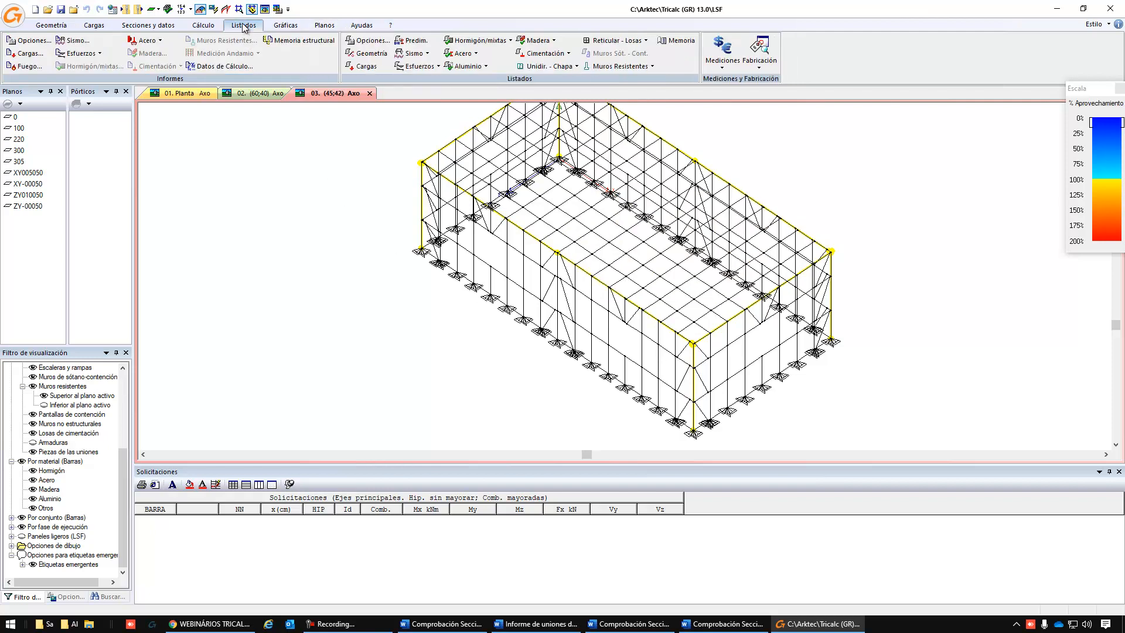
pyautogui.click(771, 66)
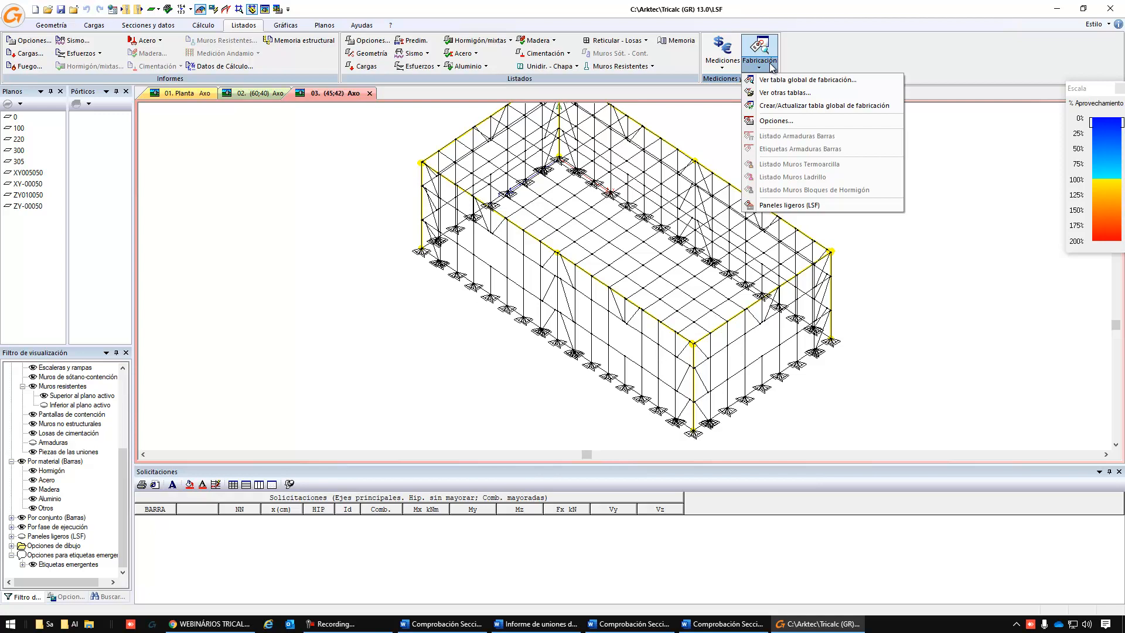
pyautogui.click(803, 205)
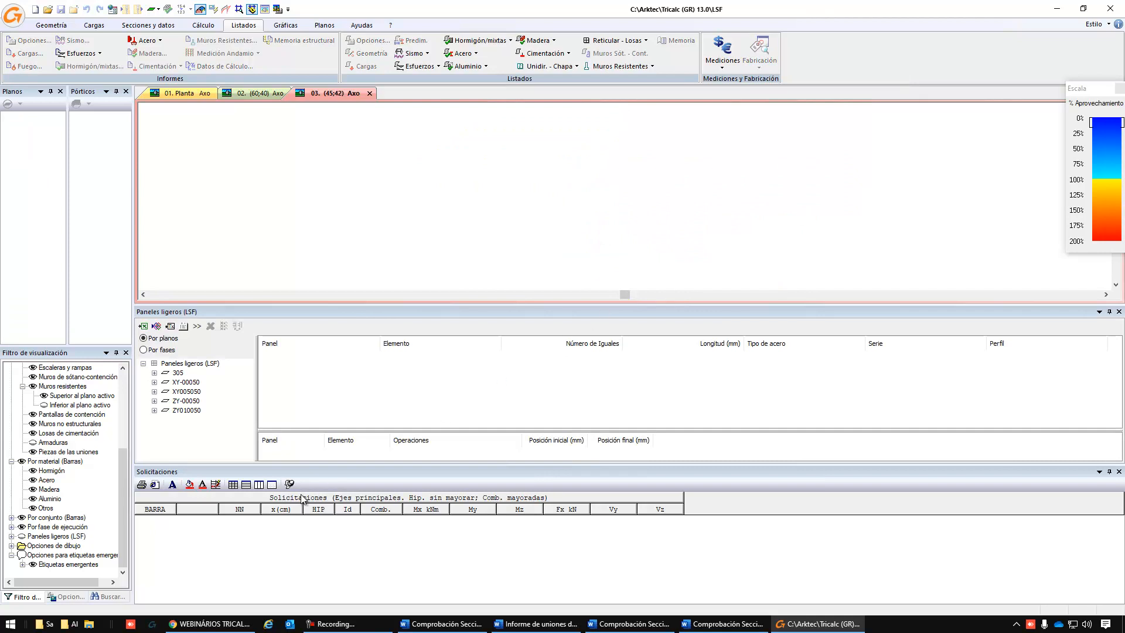
pyautogui.click(1118, 471)
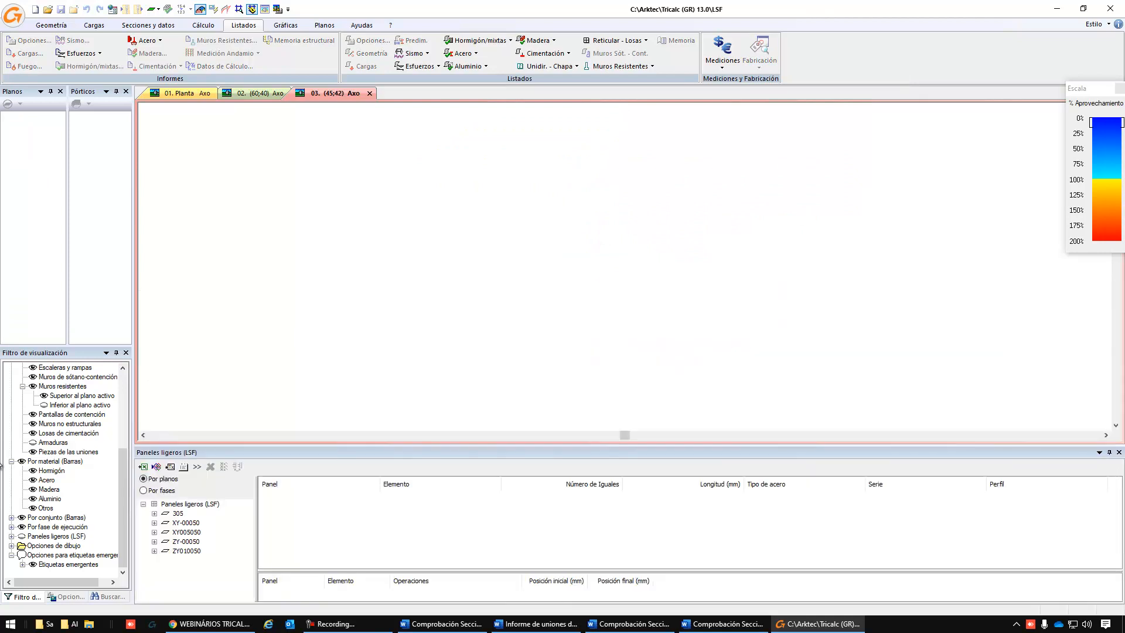
# Show panel PR-1-1 of plane XY-00050 and locate its horizontal elements H4, H2 and H3 on the drawing.
pyautogui.click(154, 522)
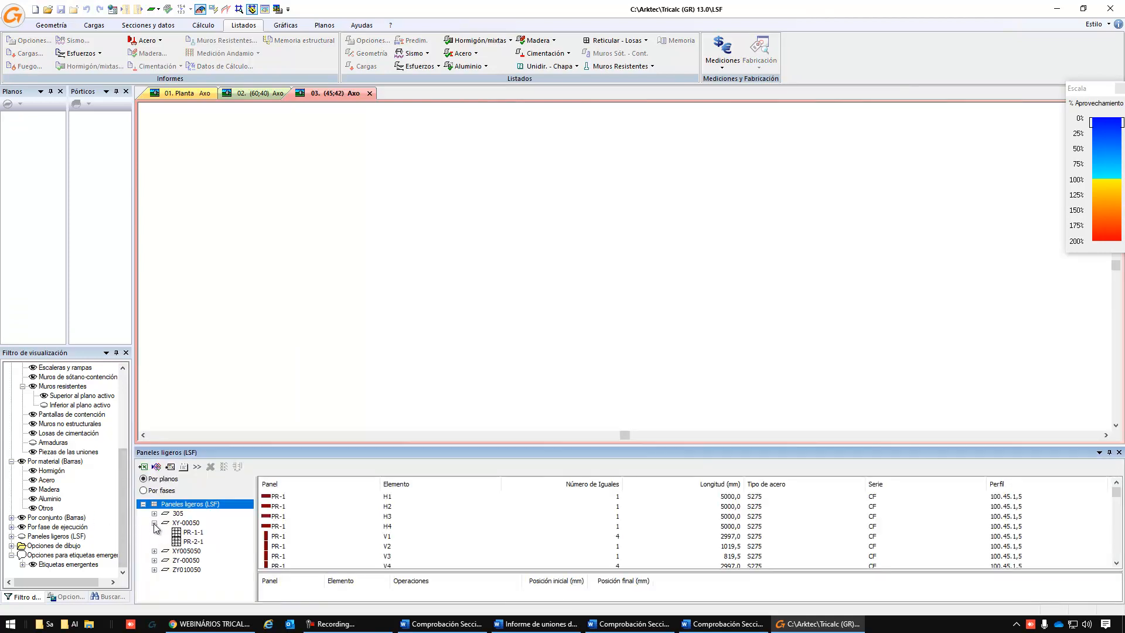
pyautogui.click(191, 533)
pyautogui.click(547, 525)
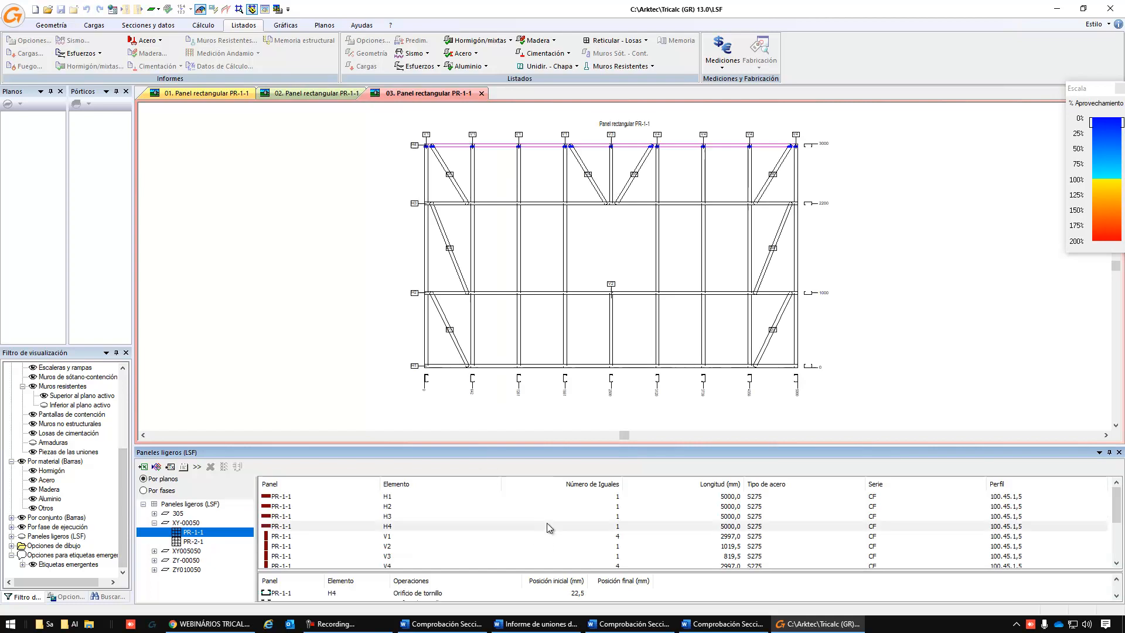
pyautogui.click(603, 506)
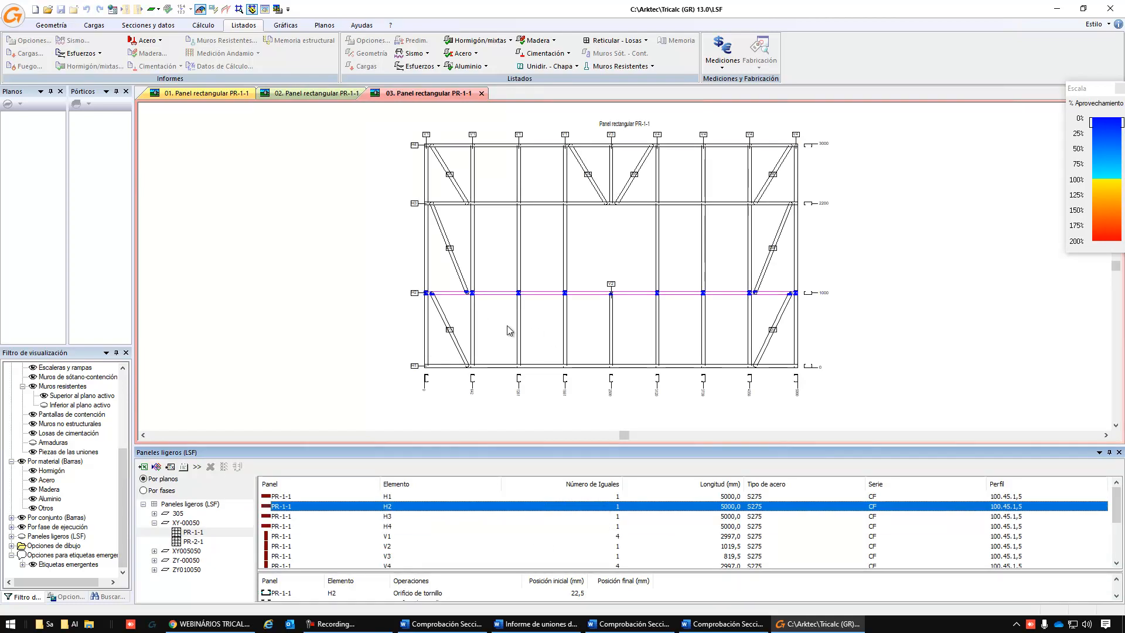
pyautogui.click(528, 516)
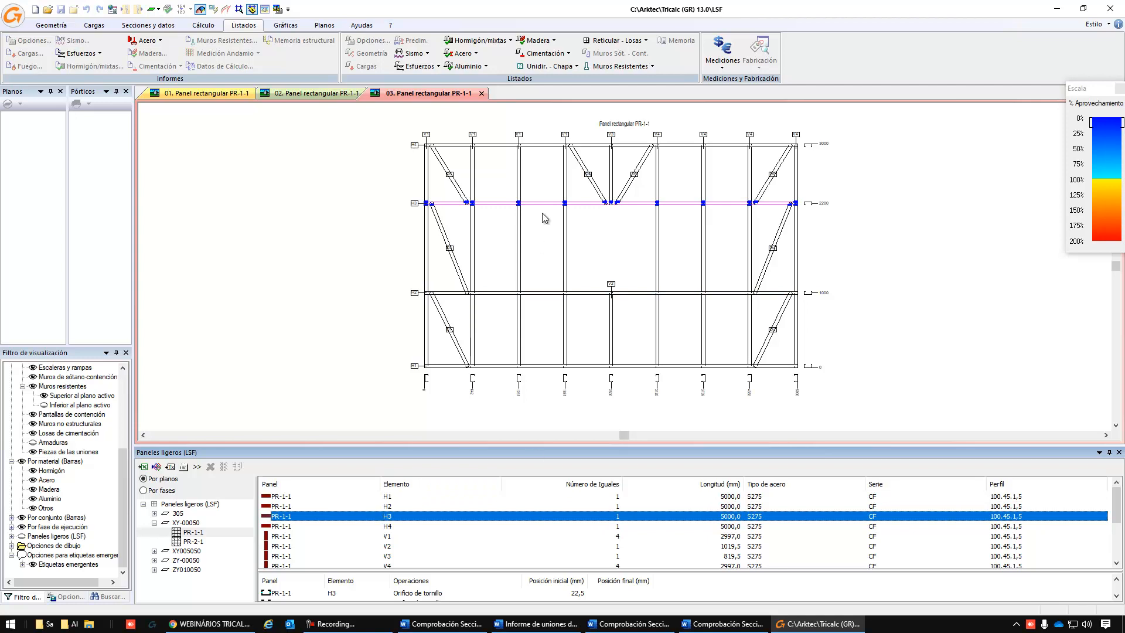
# Enlarge the operations list of element H3 and locate its first three screw holes on the panel drawing.
pyautogui.scroll(5, 472, 213)
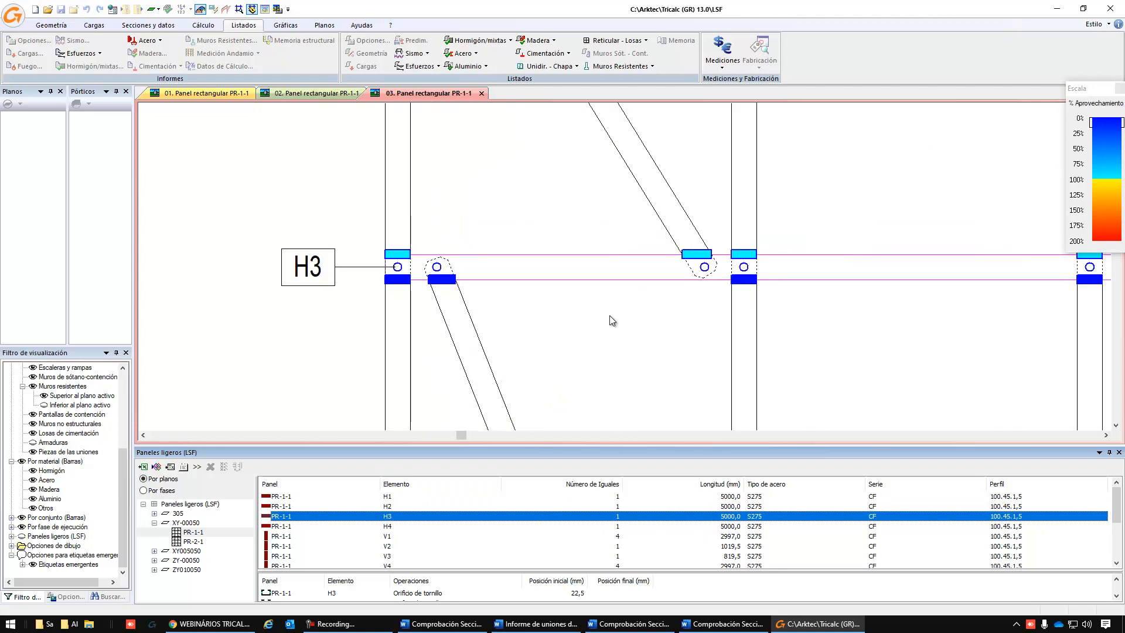
pyautogui.scroll(1, 586, 298)
pyautogui.moveTo(548, 444); pyautogui.dragTo(577, 314)
pyautogui.click(419, 464)
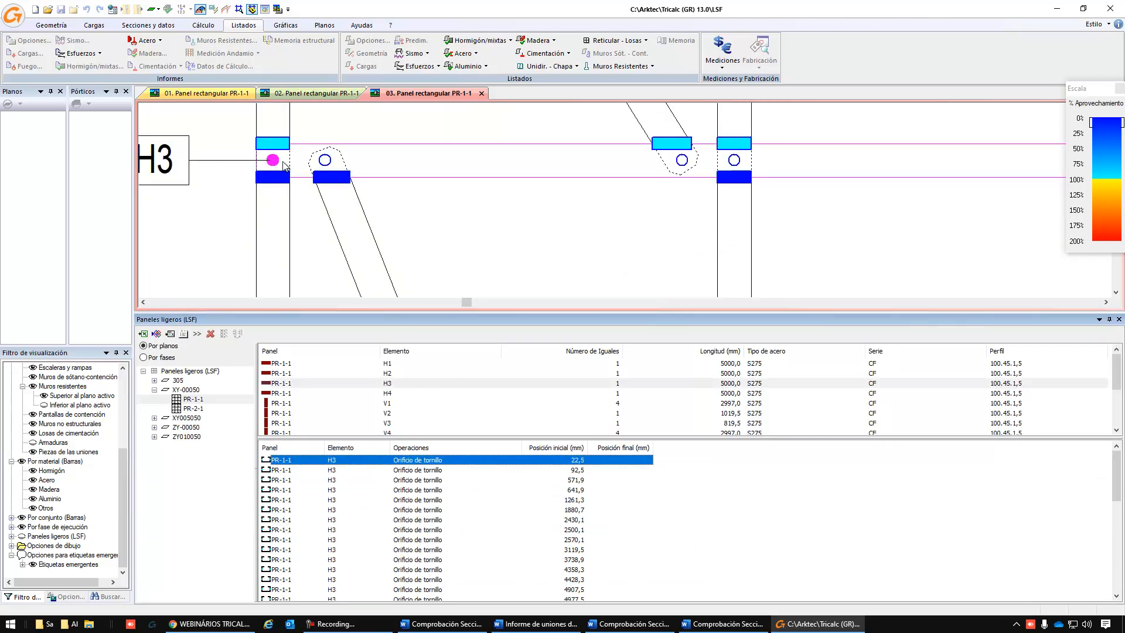
pyautogui.click(436, 471)
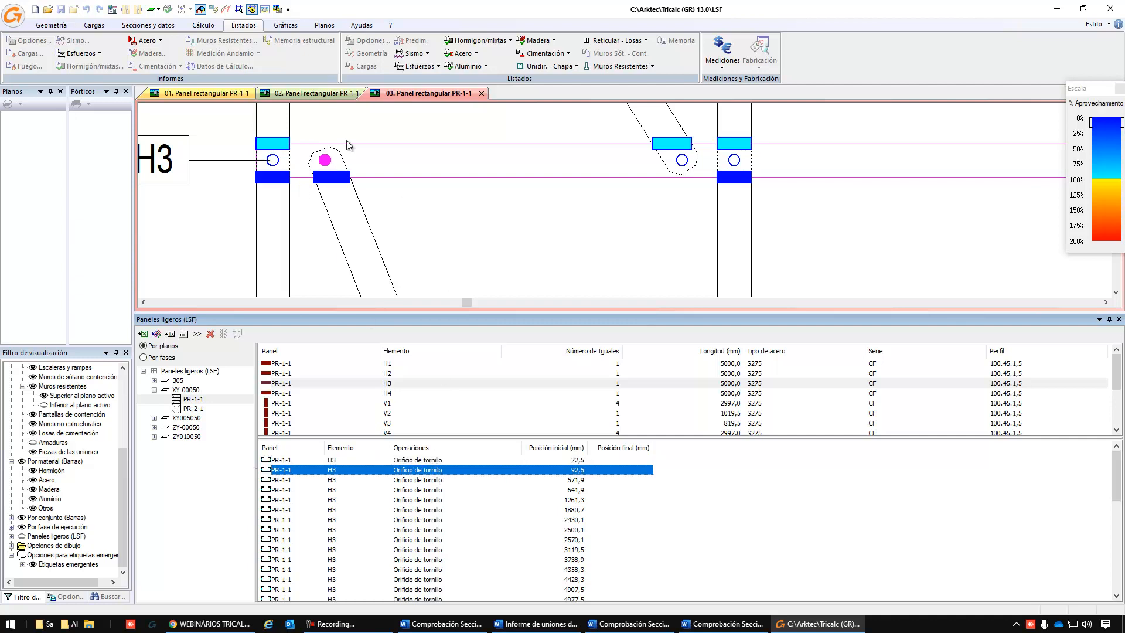
pyautogui.click(429, 481)
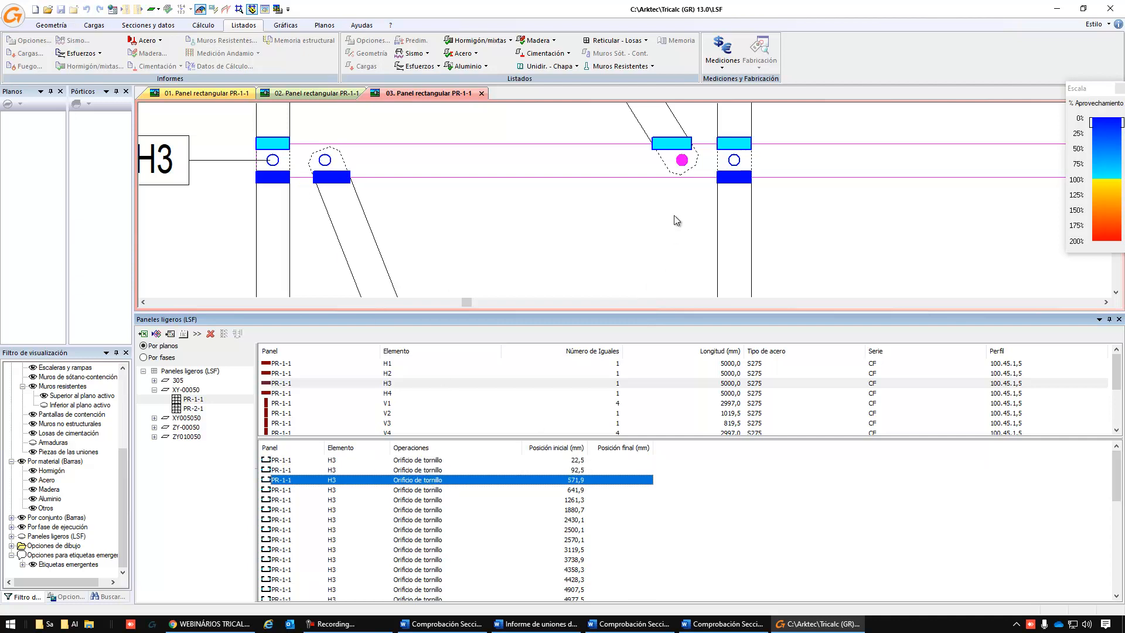
# Locate the first three lip cuts (Corte de labios) of element H3 on the panel drawing.
pyautogui.scroll(-3, 539, 525)
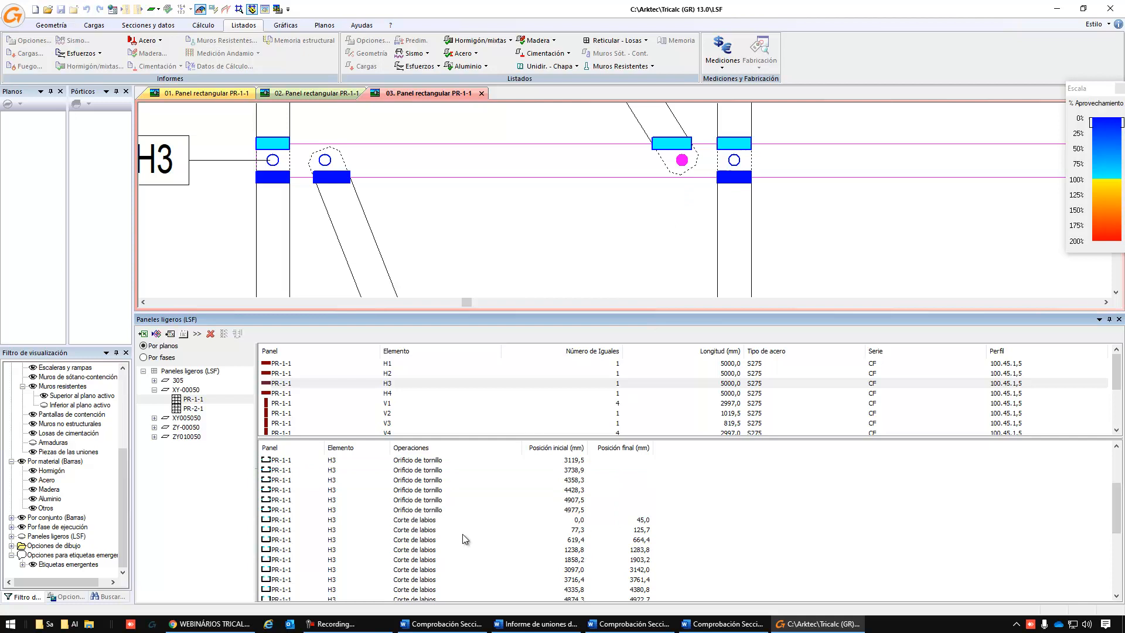
pyautogui.click(429, 520)
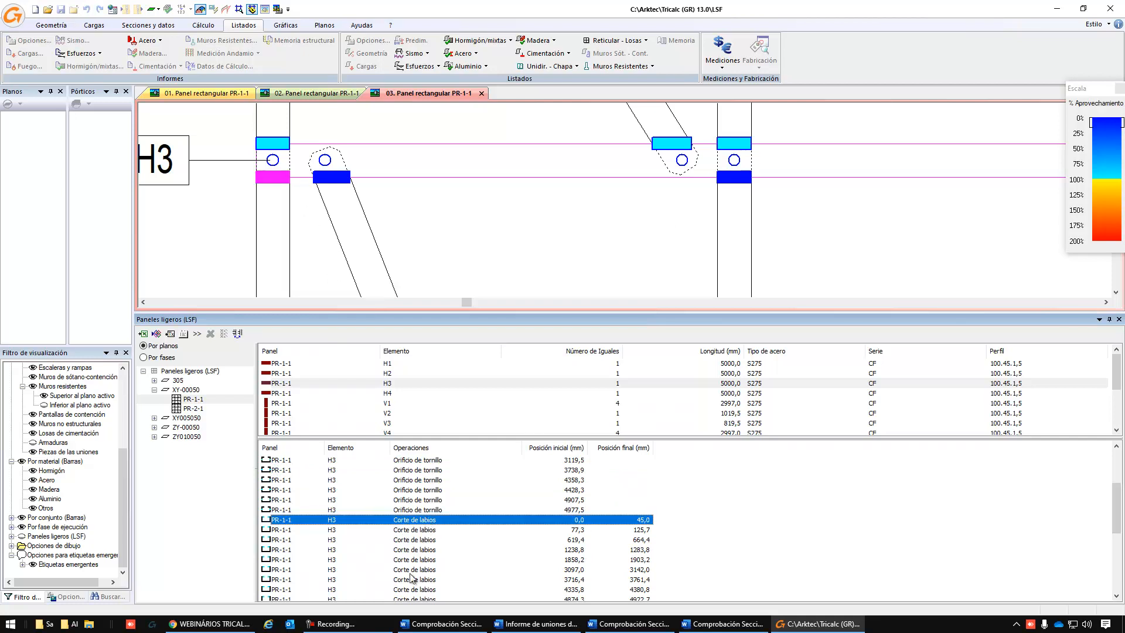
pyautogui.click(417, 532)
pyautogui.click(429, 540)
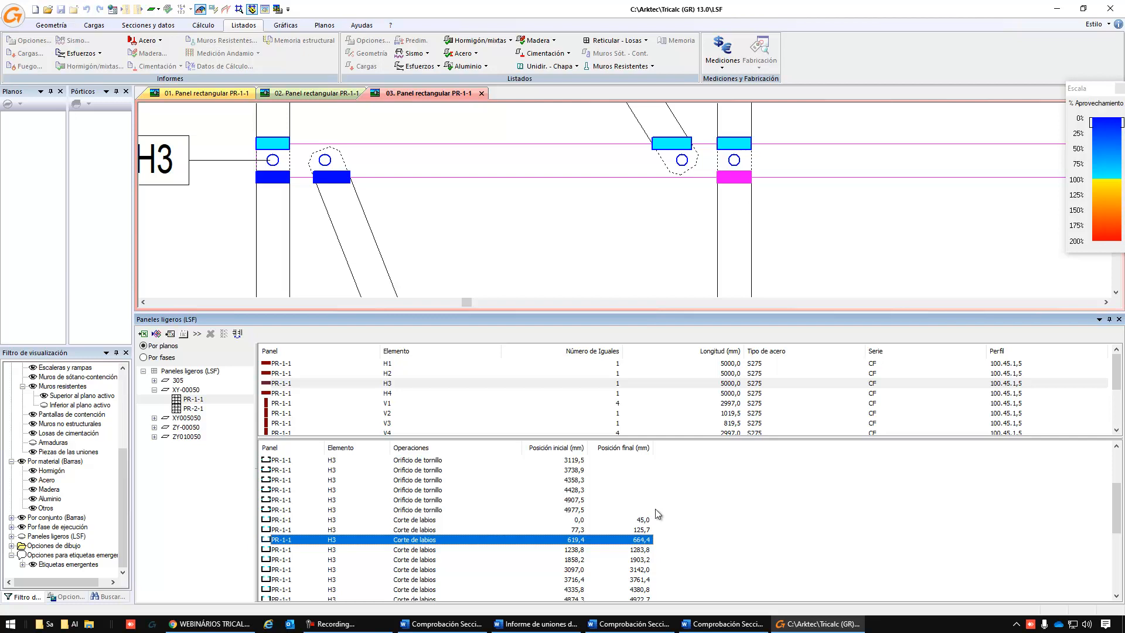
# Start a fabrication customization file named A, examine its element and operation texts, and leave without accepting it.
pyautogui.click(170, 334)
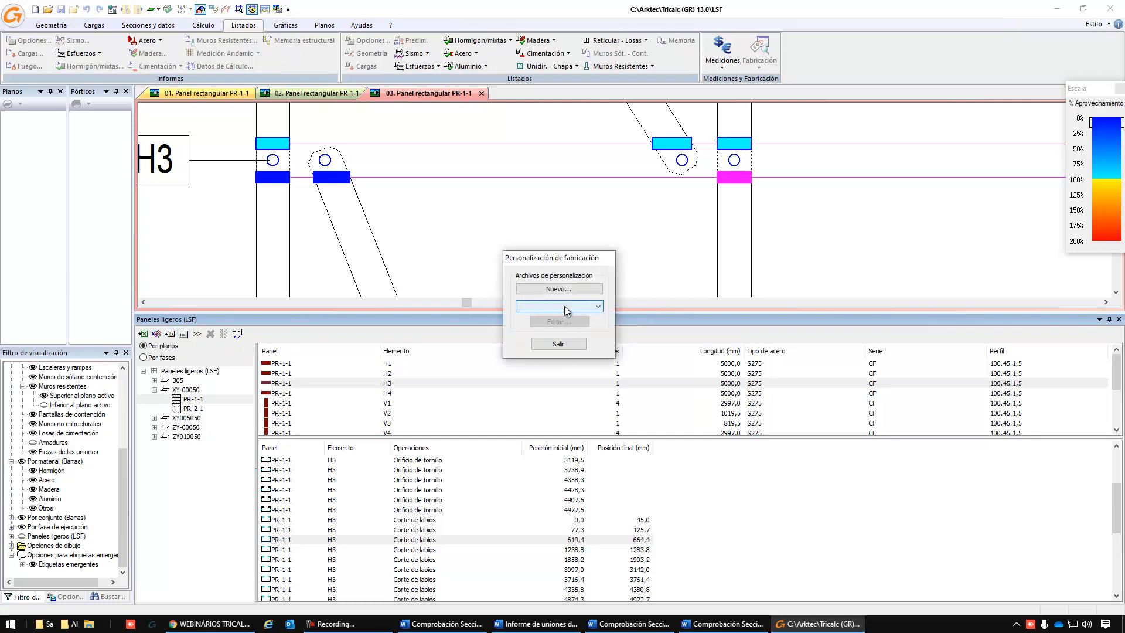
pyautogui.click(560, 288)
pyautogui.write('A')
pyautogui.click(535, 327)
pyautogui.click(627, 269)
pyautogui.scroll(-3, 630, 270)
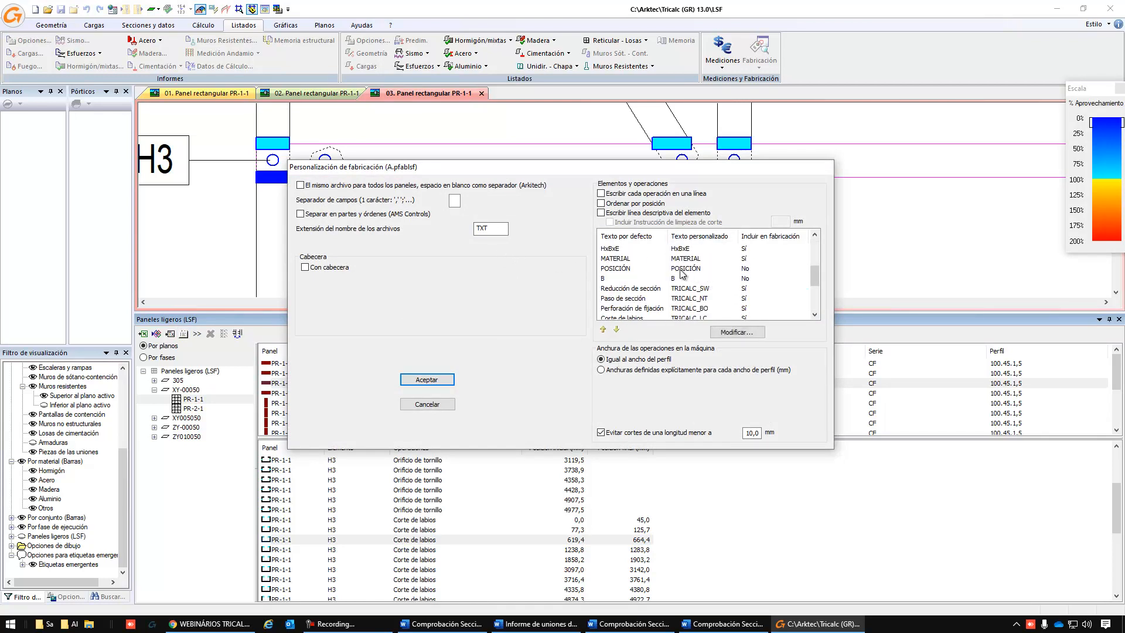
pyautogui.scroll(-2, 681, 273)
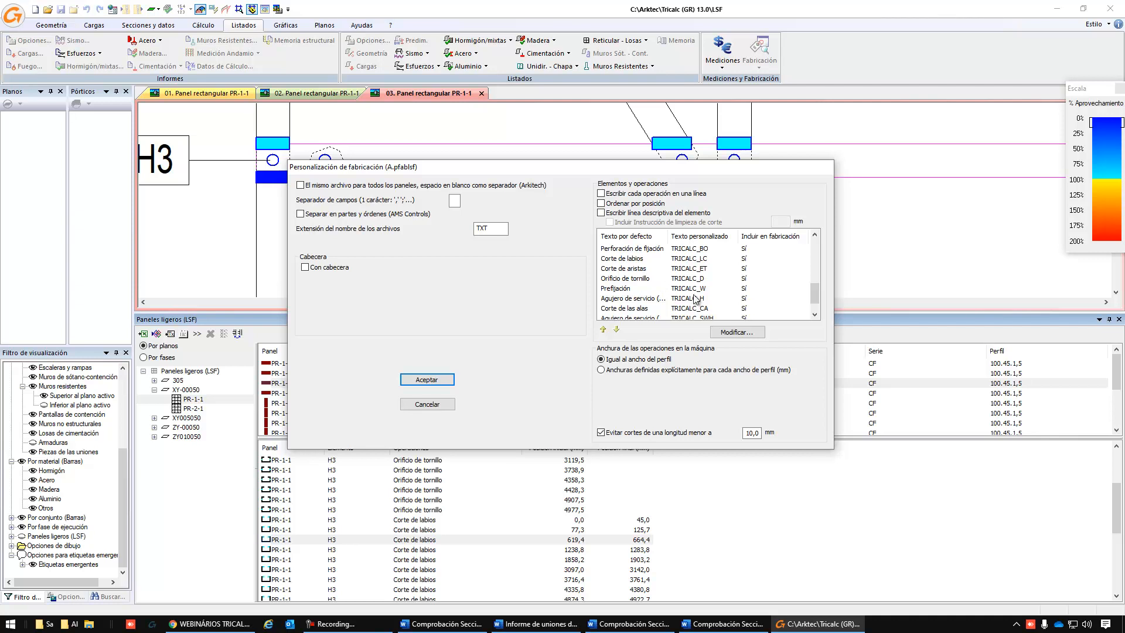
pyautogui.click(428, 404)
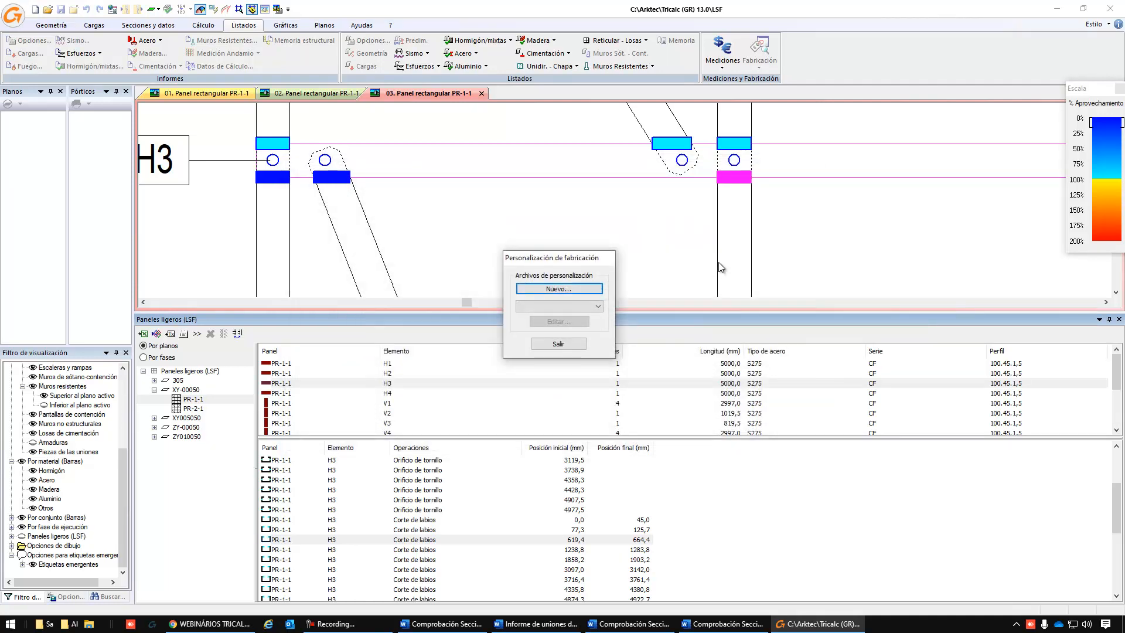
pyautogui.click(565, 343)
# Start generating the IFC file LSF.ifc for the complete structure (Estructura completa) and cancel the export.
pyautogui.scroll(-3, 649, 225)
pyautogui.scroll(-2, 825, 197)
pyautogui.moveTo(885, 200); pyautogui.dragTo(689, 238, button='middle')
pyautogui.scroll(-2, 689, 237)
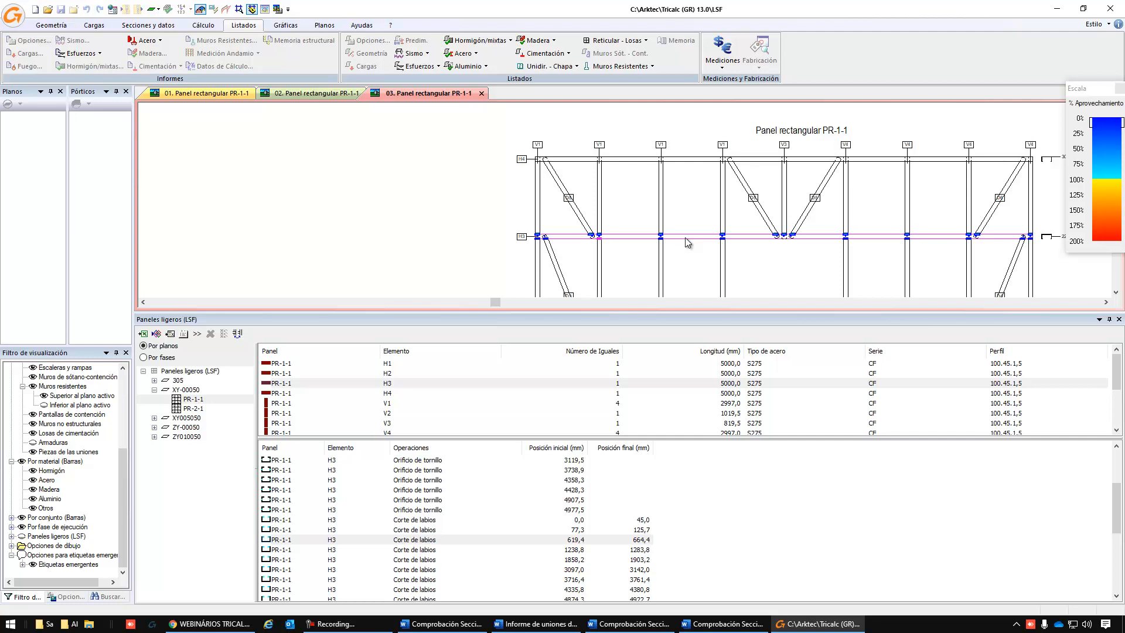
pyautogui.click(158, 335)
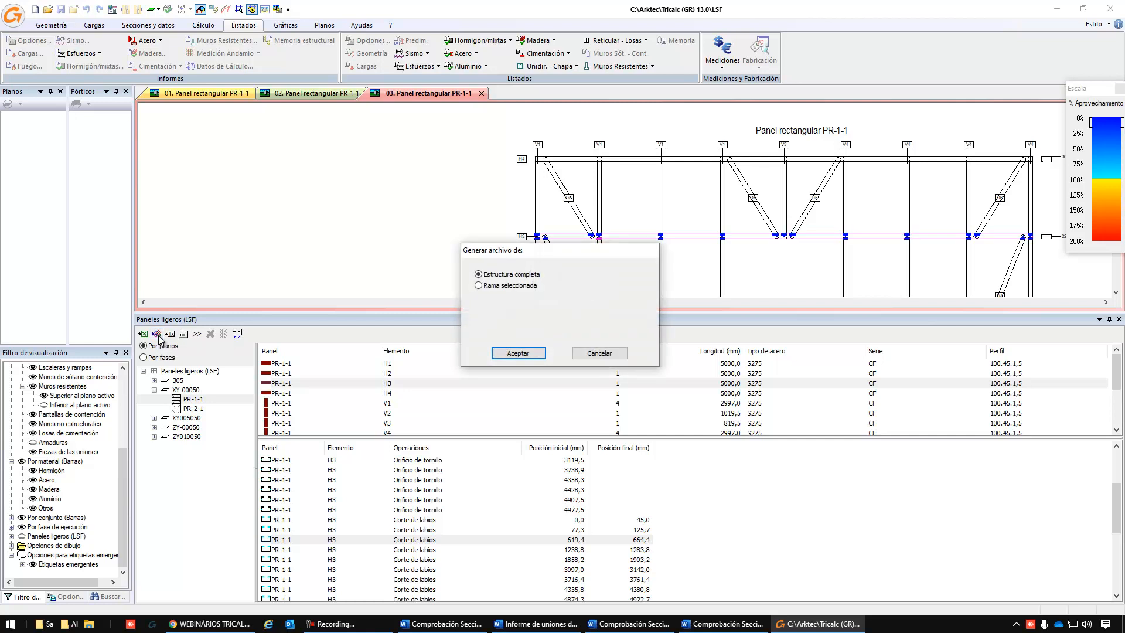
pyautogui.click(518, 352)
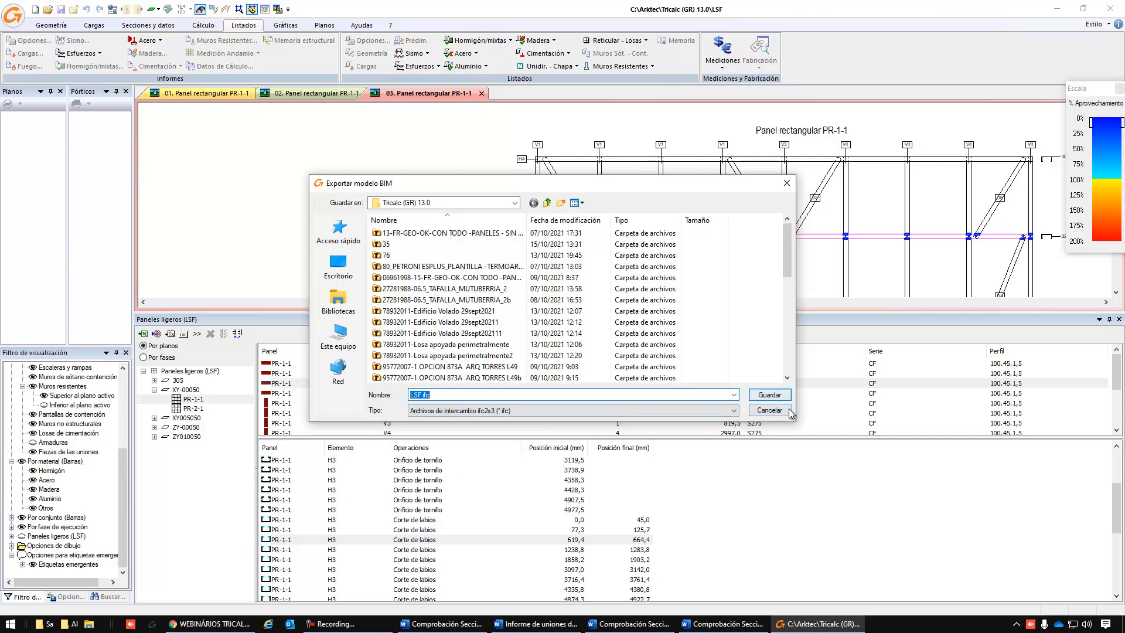
pyautogui.click(770, 410)
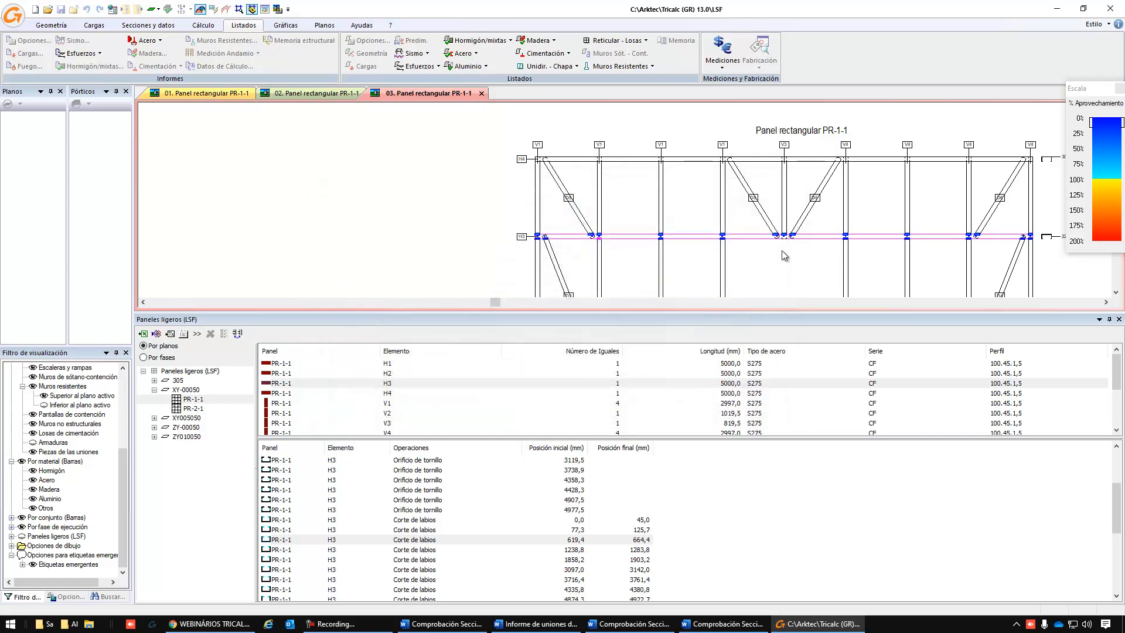
pyautogui.scroll(-3, 781, 251)
pyautogui.moveTo(782, 251); pyautogui.dragTo(660, 240, button='middle')
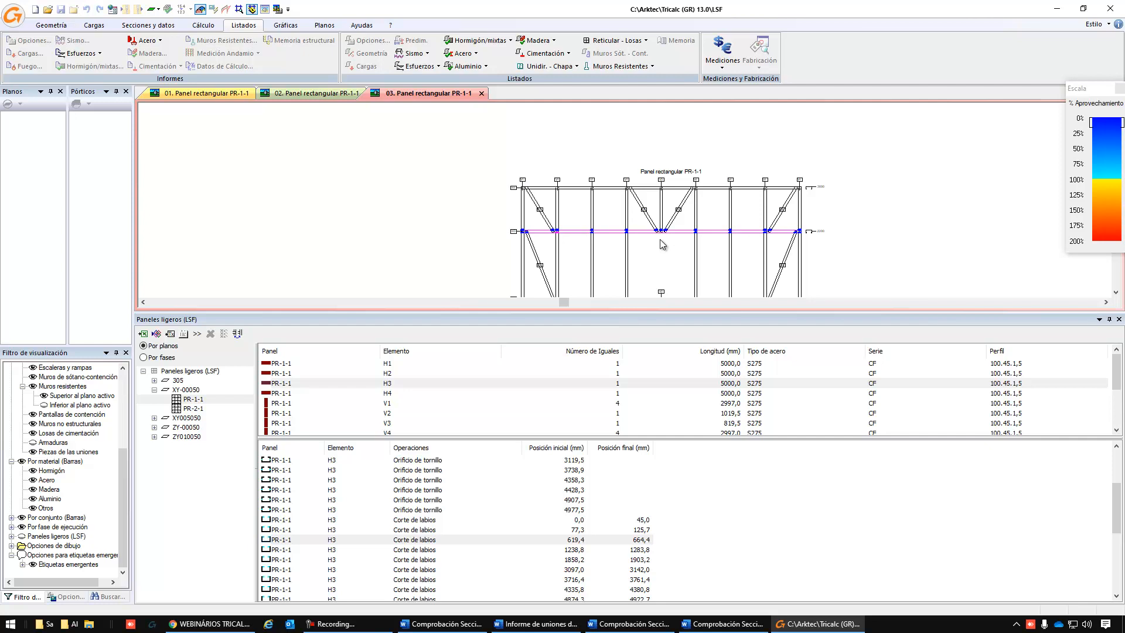
# Switch to Chrome, open the arktec.com website in a new tab and dismiss the Tricalc Week banner.
pyautogui.click(211, 623)
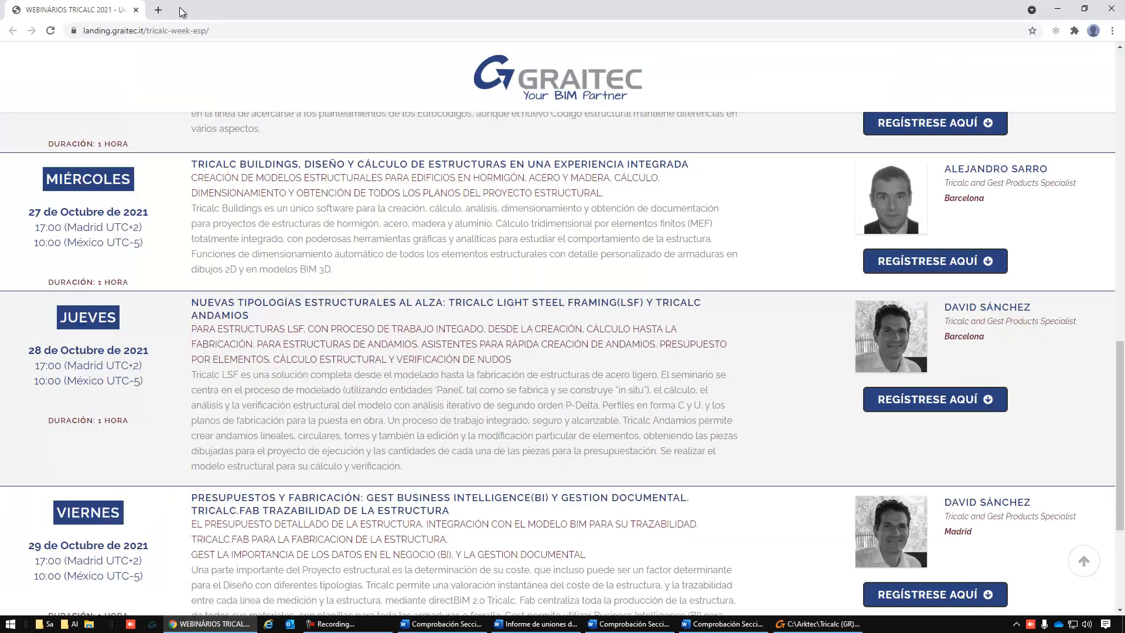
pyautogui.click(158, 11)
pyautogui.write('ar')
pyautogui.press('Return')
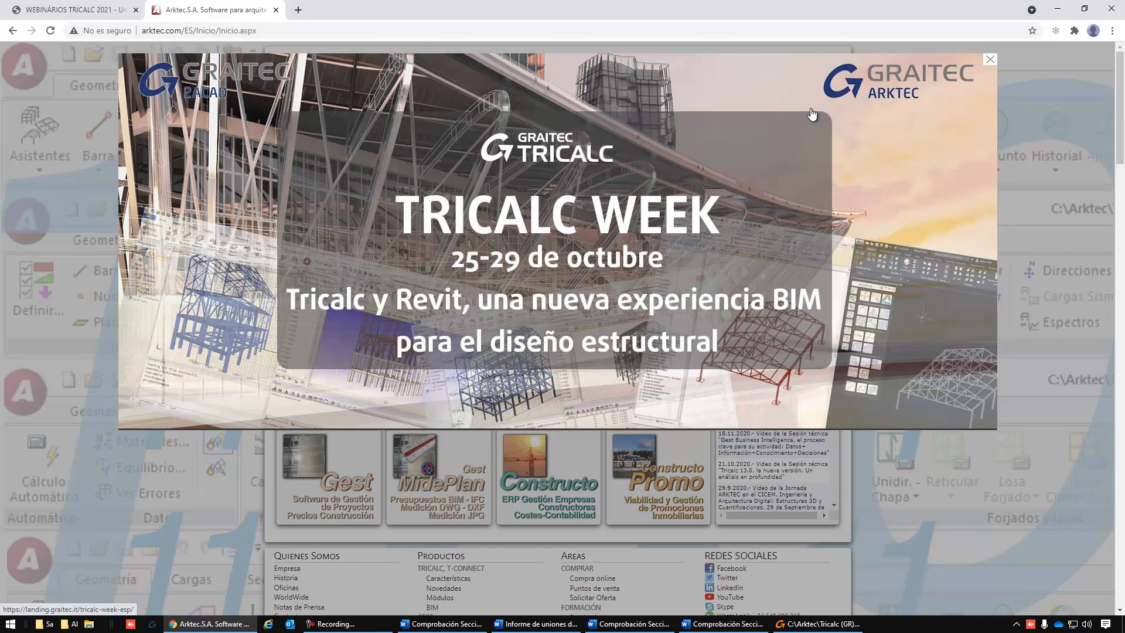
pyautogui.click(990, 60)
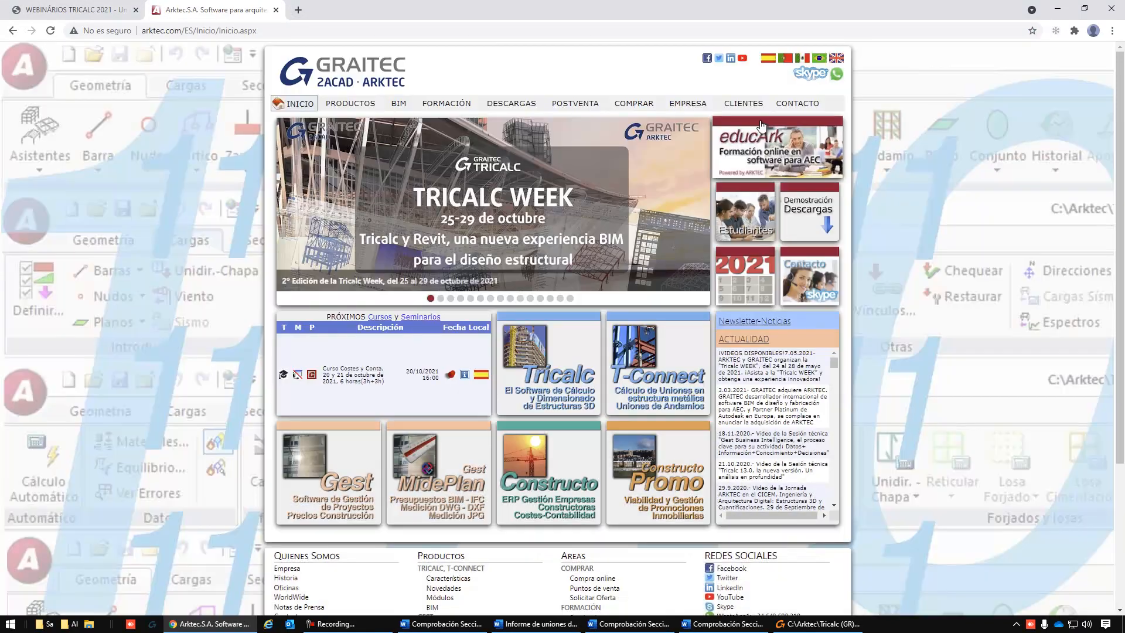
# Open the Contacto page of the Arktec website and examine its contact and program information request form.
pyautogui.click(803, 110)
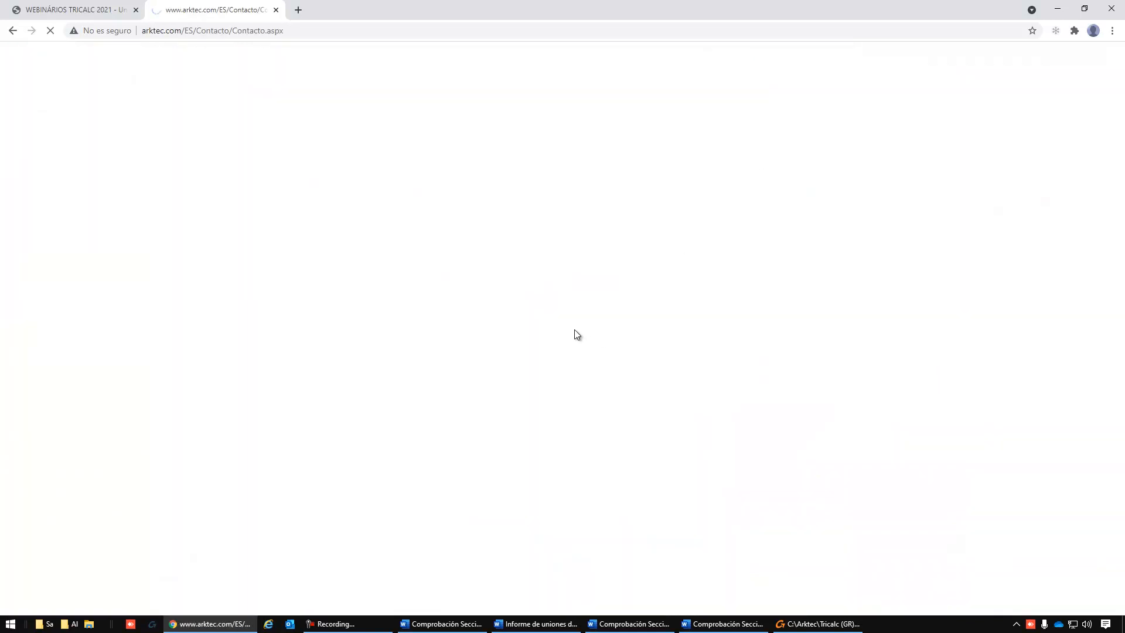
pyautogui.scroll(-1, 423, 336)
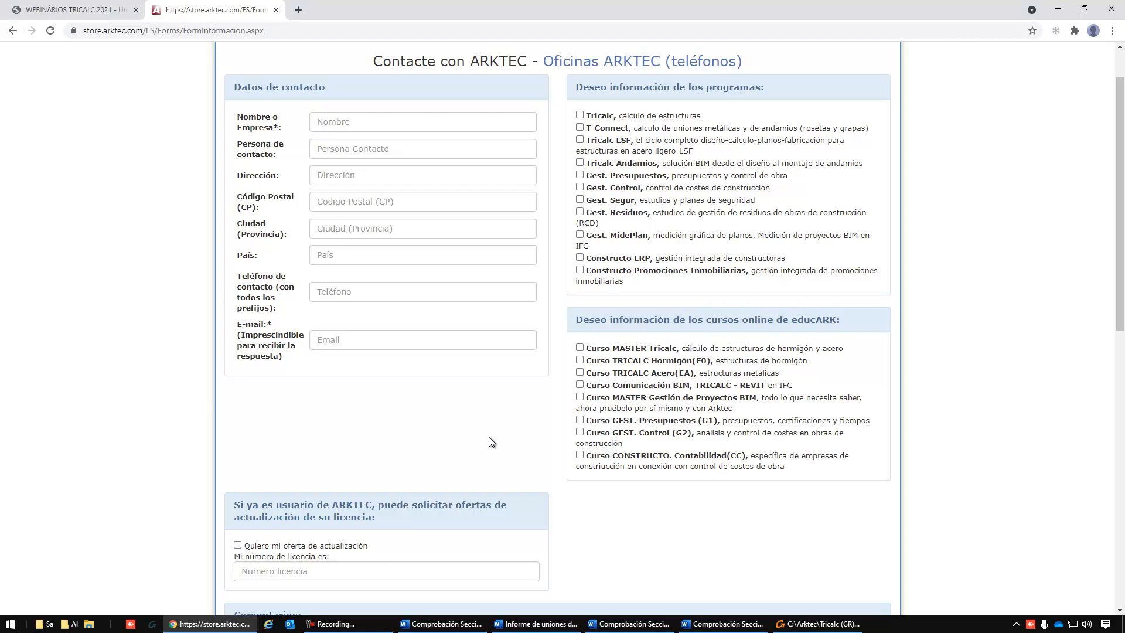
pyautogui.scroll(1, 488, 437)
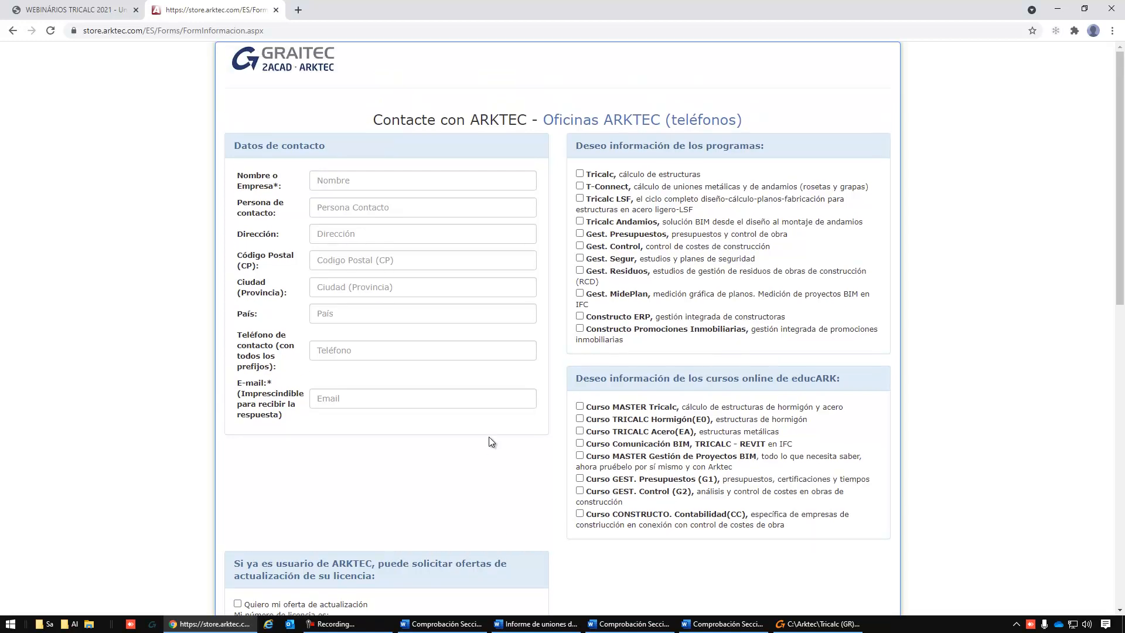
# Return to the Tricalc Week webinar page and review the Thursday and Friday sessions, ending back at the page's opening banner.
pyautogui.click(86, 3)
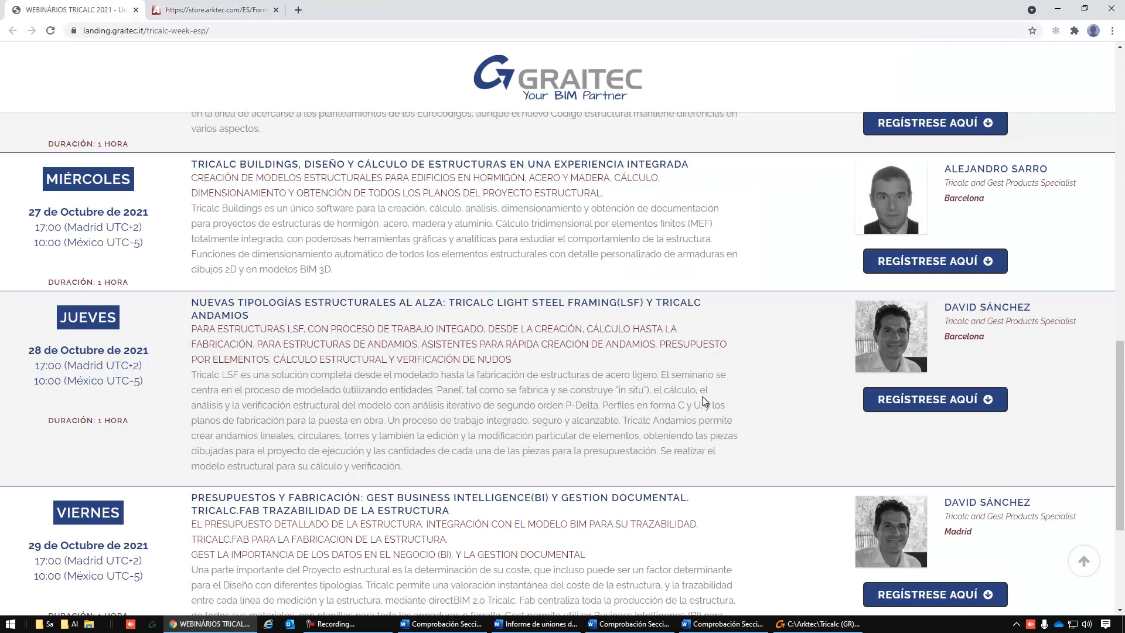
pyautogui.scroll(-2, 688, 378)
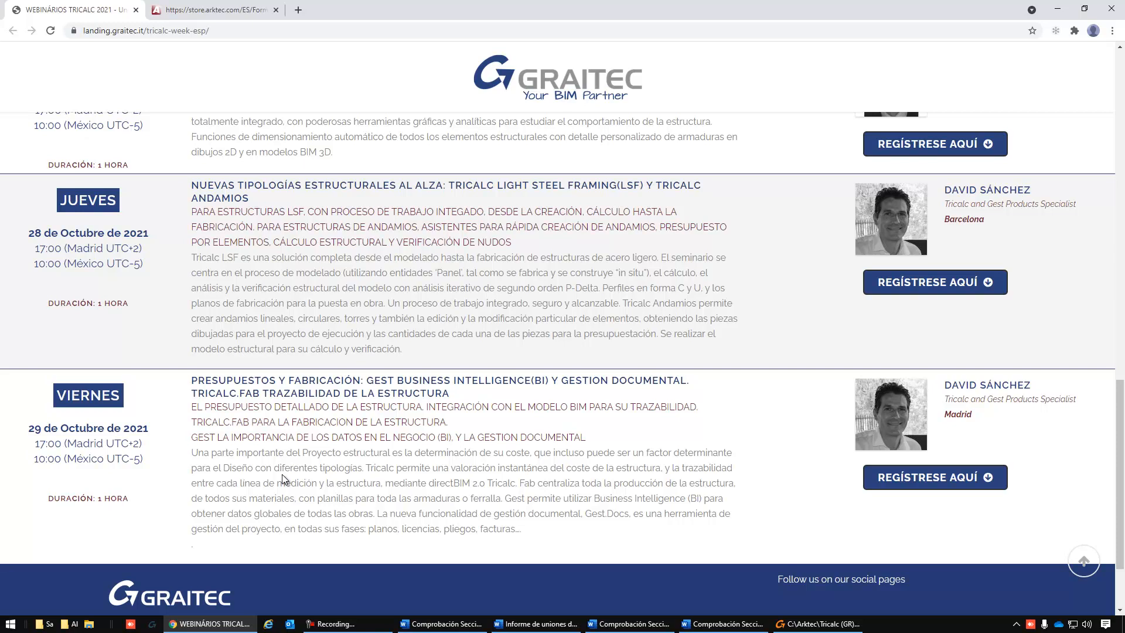
pyautogui.scroll(15, 695, 323)
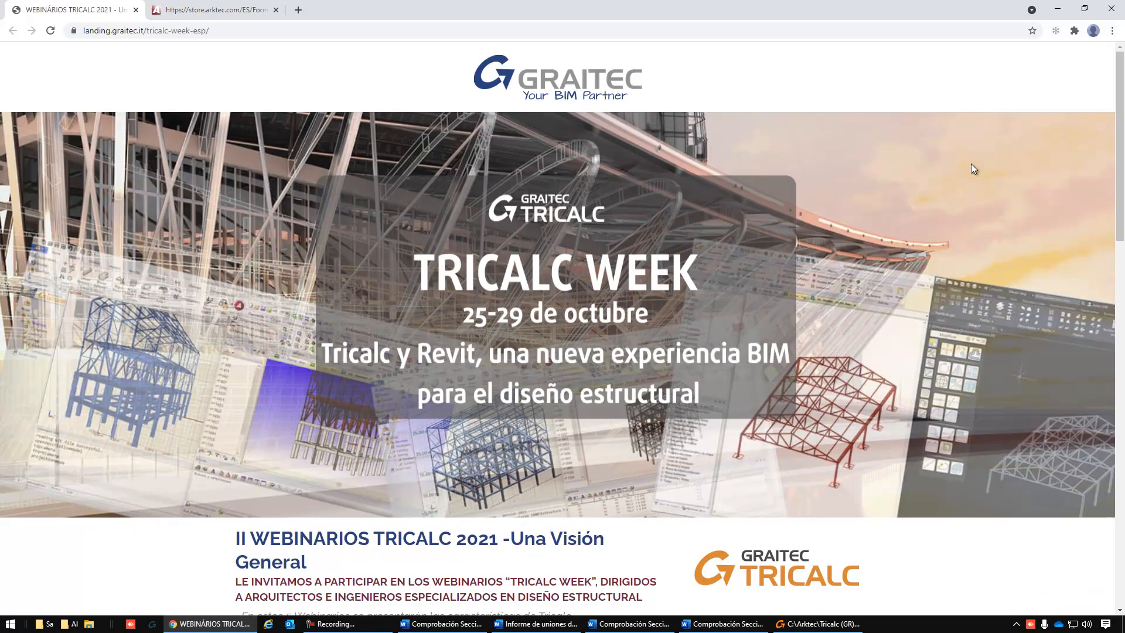